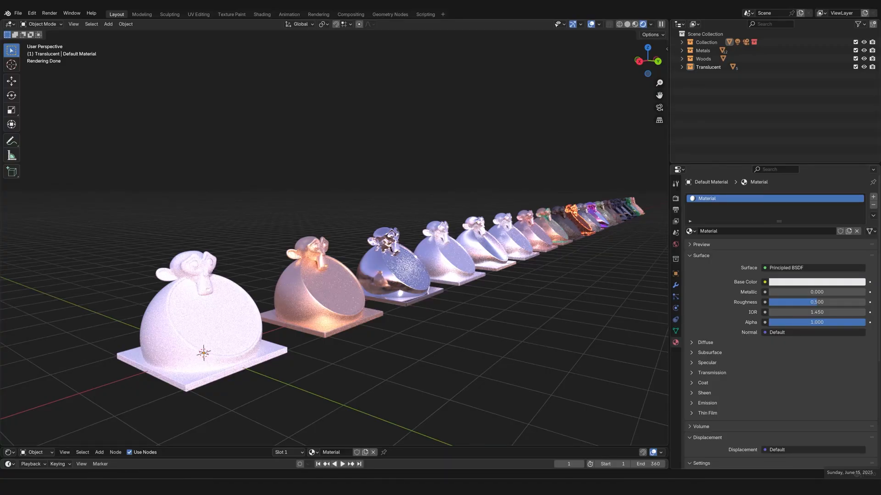
Review the list of enabled add-ons in the preferences, including Node Wrangler.
{"action": "left_click", "coordinate": [37, 16]}
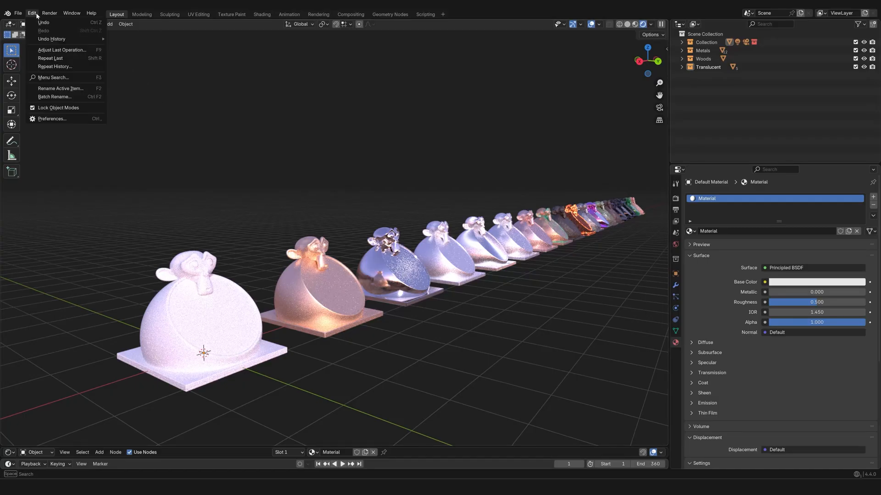
{"action": "left_click", "coordinate": [46, 120]}
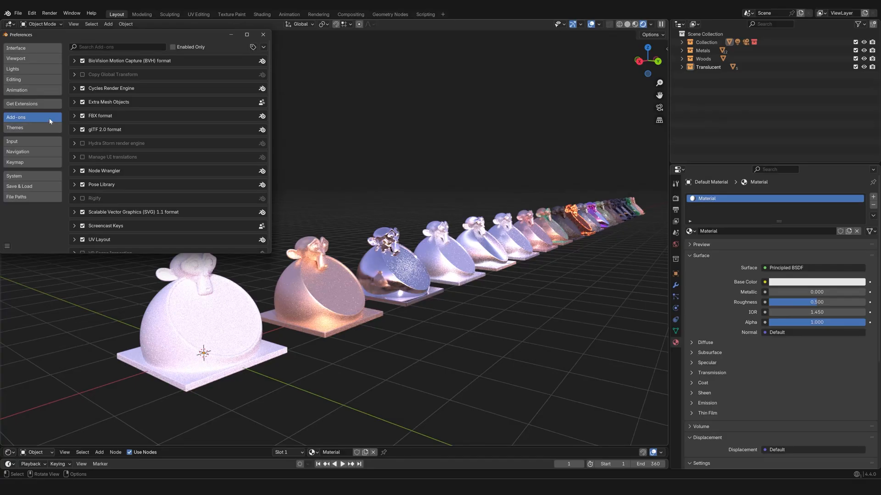
{"action": "scroll", "coordinate": [181, 169], "scroll_direction": "down", "scroll_amount": 1}
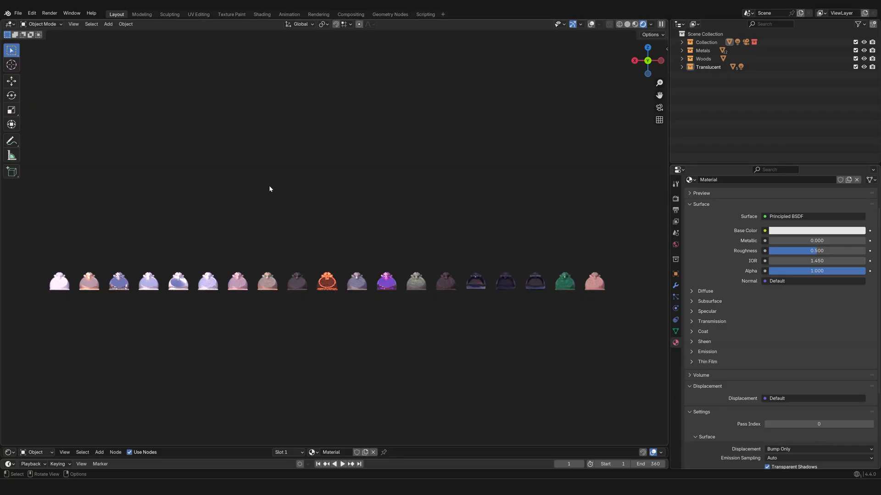
Turn on automatic packing of resources for the file's external data.
{"action": "left_click", "coordinate": [18, 12]}
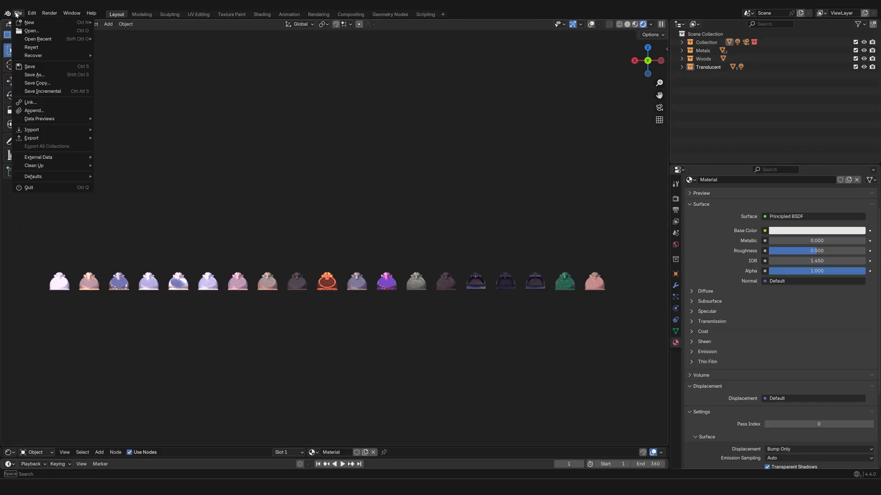
{"action": "mouse_move", "coordinate": [20, 158]}
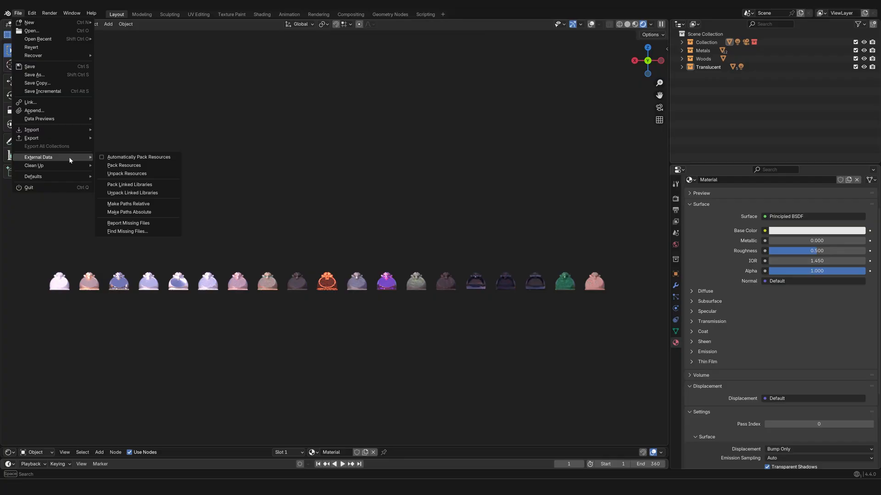
{"action": "left_click", "coordinate": [103, 159]}
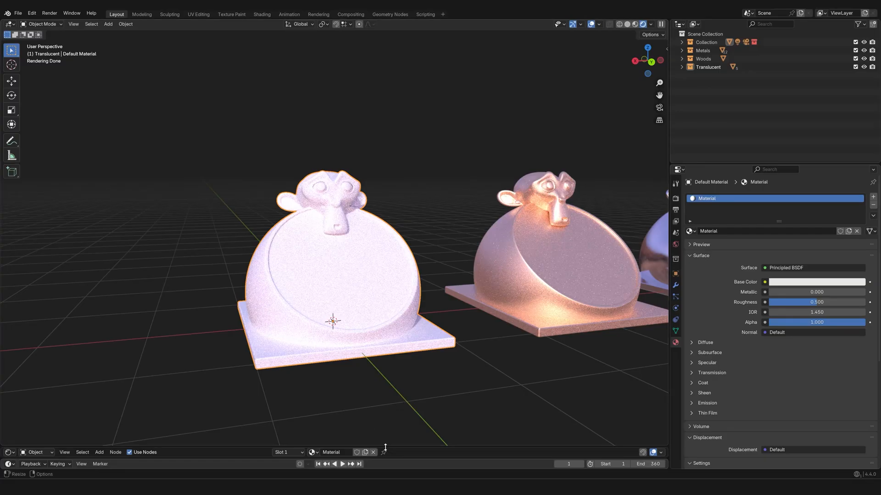
Enlarge the shader editor and frame the default material's Principled BSDF and Material Output nodes.
{"action": "left_click_drag", "start_coordinate": [380, 445], "coordinate": [376, 321]}
{"action": "scroll", "coordinate": [259, 389], "scroll_direction": "up", "scroll_amount": 4}
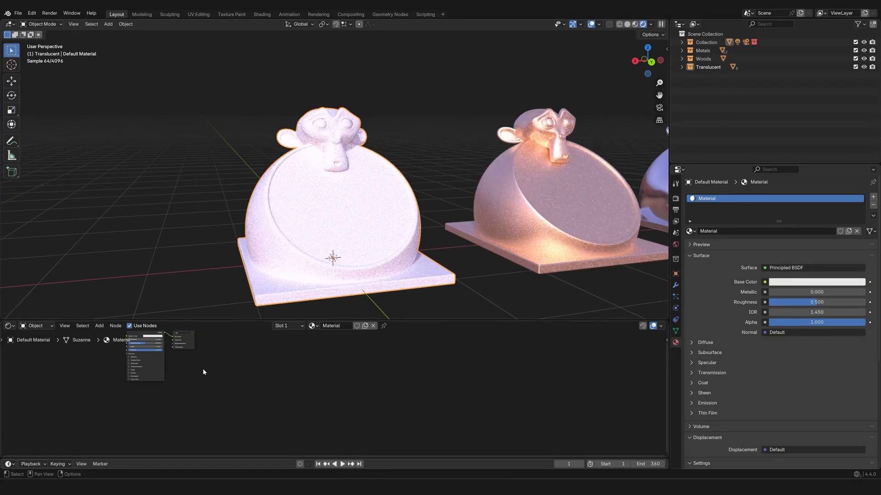
{"action": "middle_click_drag", "start_coordinate": [205, 372], "coordinate": [341, 401]}
{"action": "scroll", "coordinate": [323, 398], "scroll_direction": "up", "scroll_amount": 4}
{"action": "scroll", "coordinate": [342, 403], "scroll_direction": "up", "scroll_amount": 1}
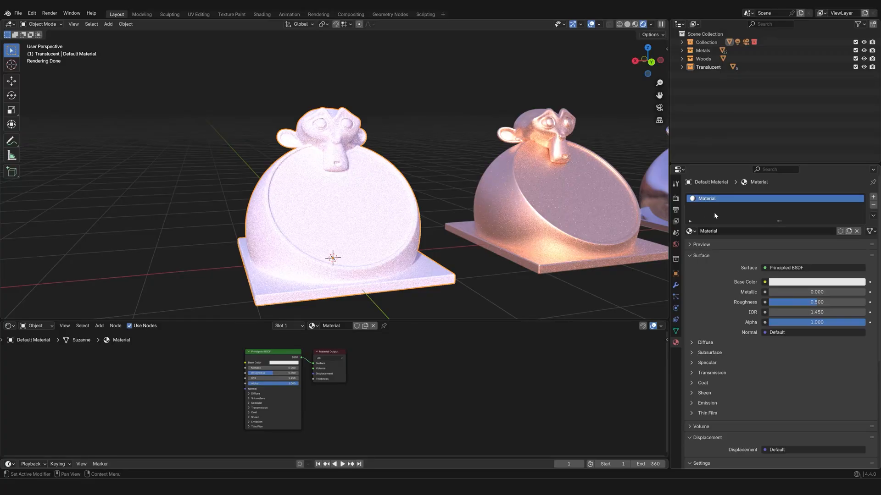
{"action": "scroll", "coordinate": [338, 418], "scroll_direction": "up", "scroll_amount": 3}
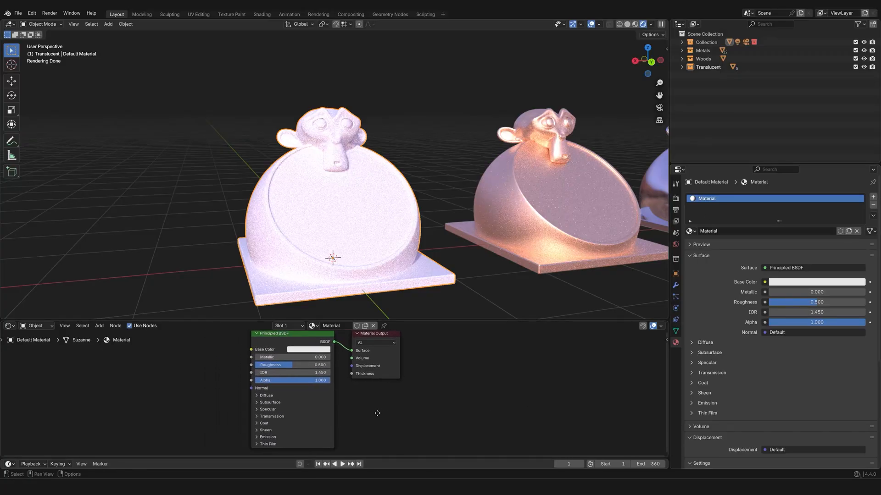
{"action": "scroll", "coordinate": [379, 416], "scroll_direction": "down", "scroll_amount": 1}
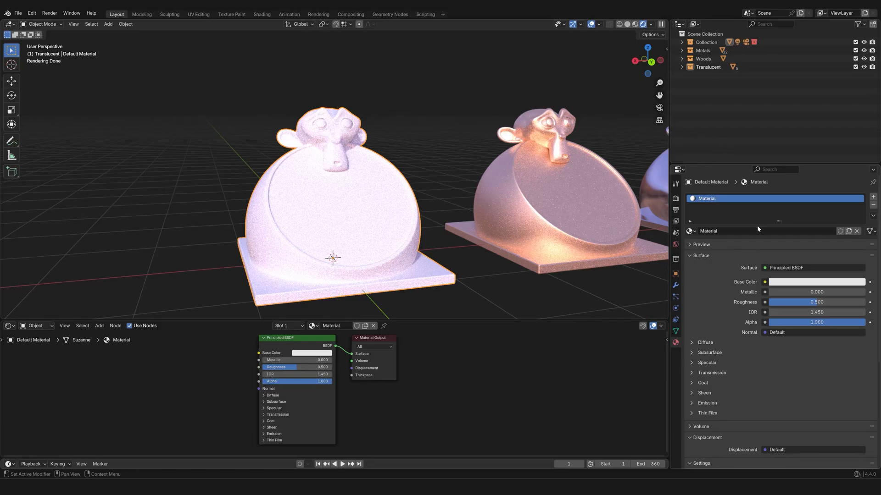
Add a second material slot to the default monkey statue and create a new material in it.
{"action": "left_click", "coordinate": [872, 197]}
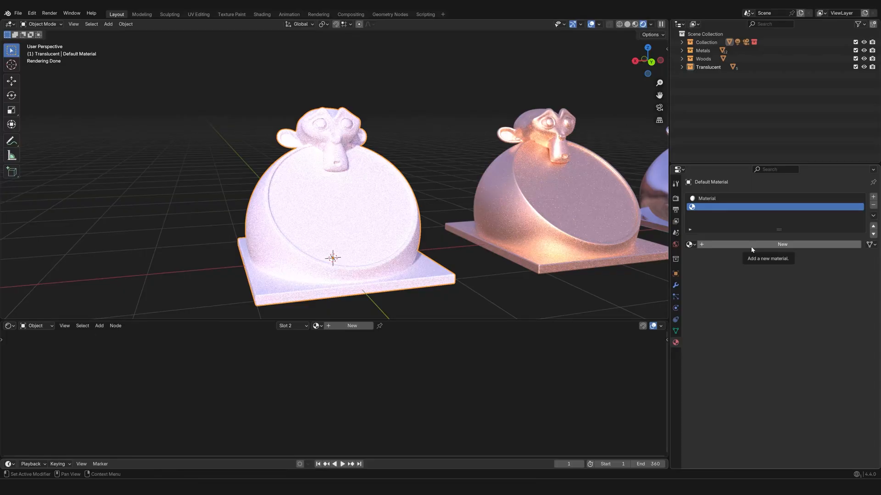
{"action": "left_click", "coordinate": [691, 244]}
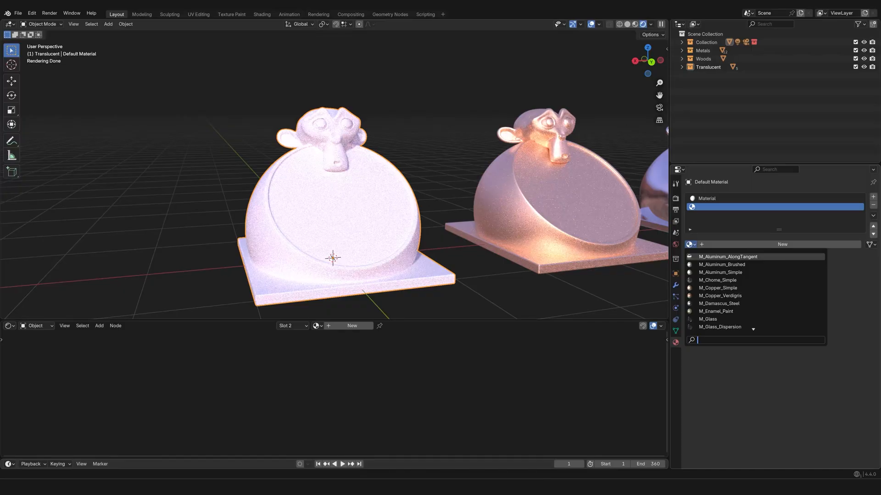
{"action": "left_click", "coordinate": [779, 245]}
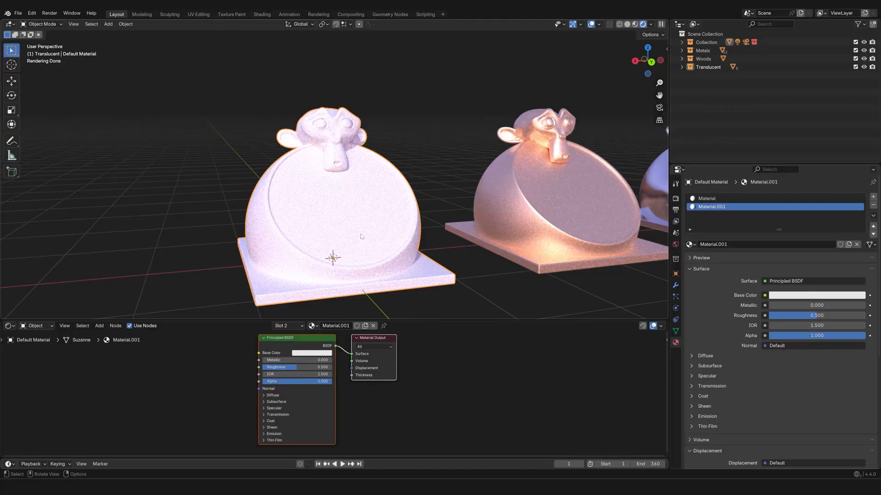
Enter Edit Mode, select the statue's linked square base and assign the new material to it.
{"action": "key", "text": "Tab"}
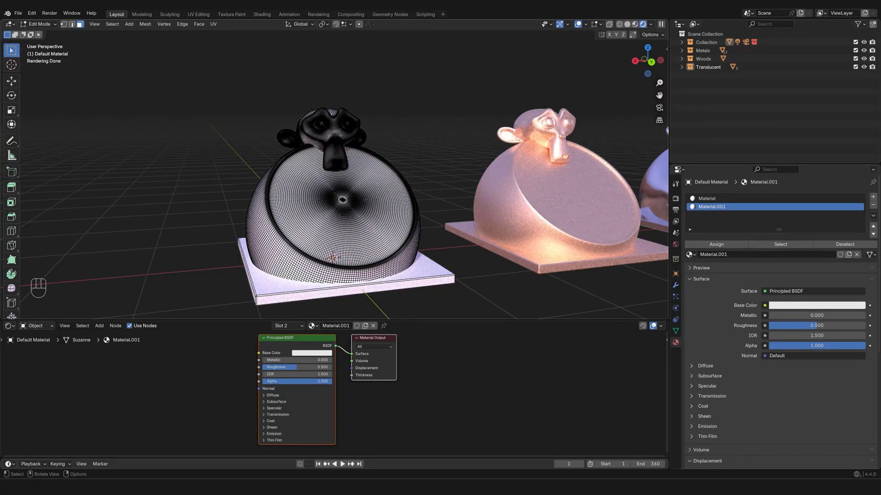
{"action": "key", "text": "l"}
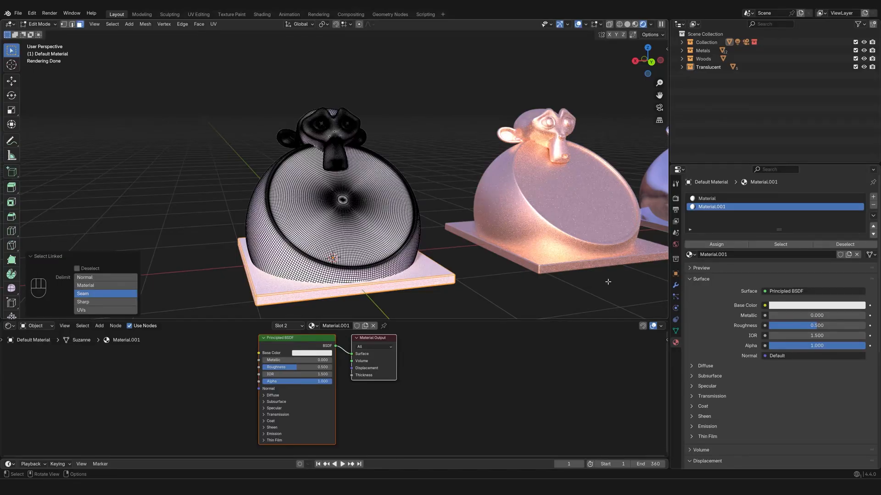
{"action": "left_click", "coordinate": [709, 244]}
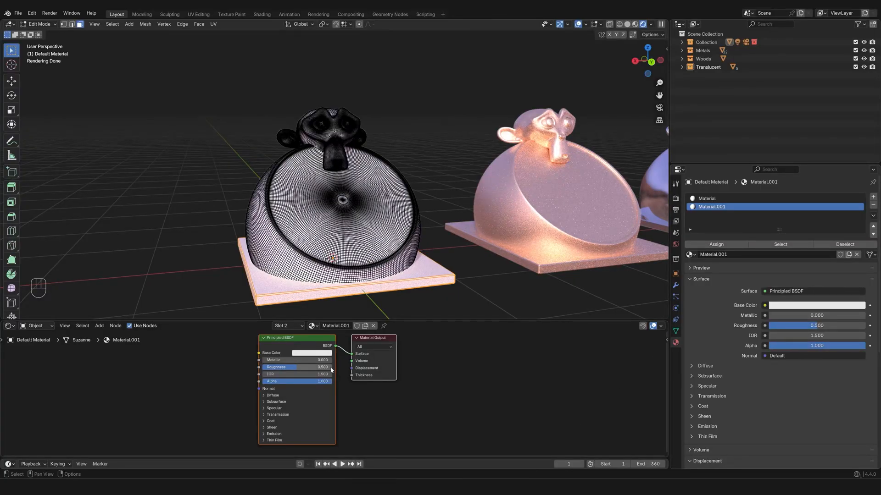
Set the new material's base color to red (#E74F3C) and hide the viewport overlays.
{"action": "left_click", "coordinate": [313, 354]}
{"action": "left_click", "coordinate": [326, 292]}
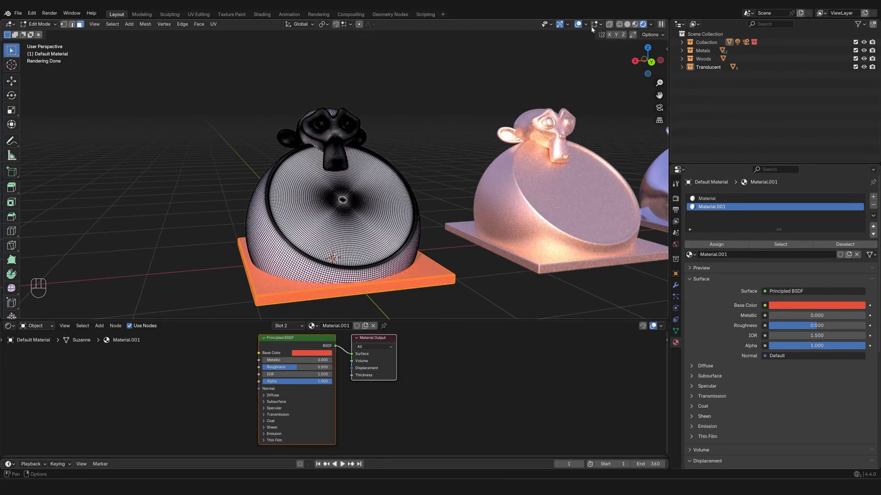
{"action": "left_click", "coordinate": [578, 24]}
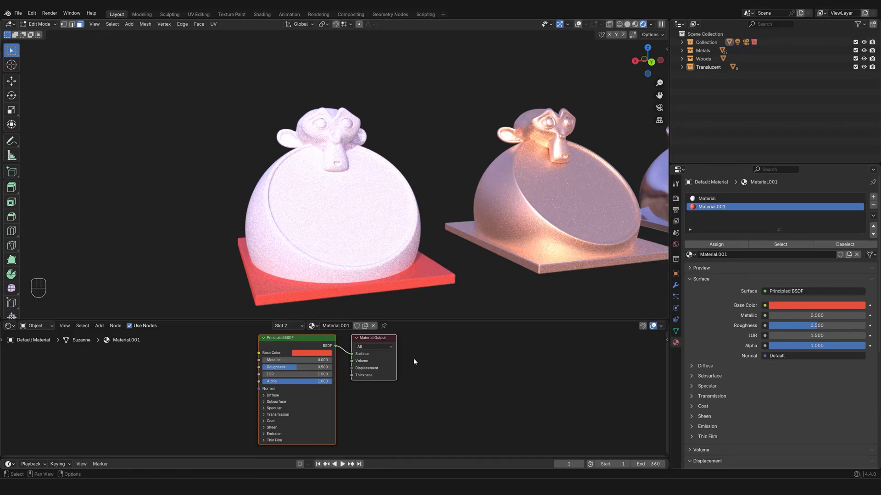
Give the shader editor more room and desaturate the square base's red color to a light pink (#E79D96).
{"action": "left_click_drag", "start_coordinate": [430, 321], "coordinate": [430, 298]}
{"action": "scroll", "coordinate": [419, 345], "scroll_direction": "up", "scroll_amount": 3}
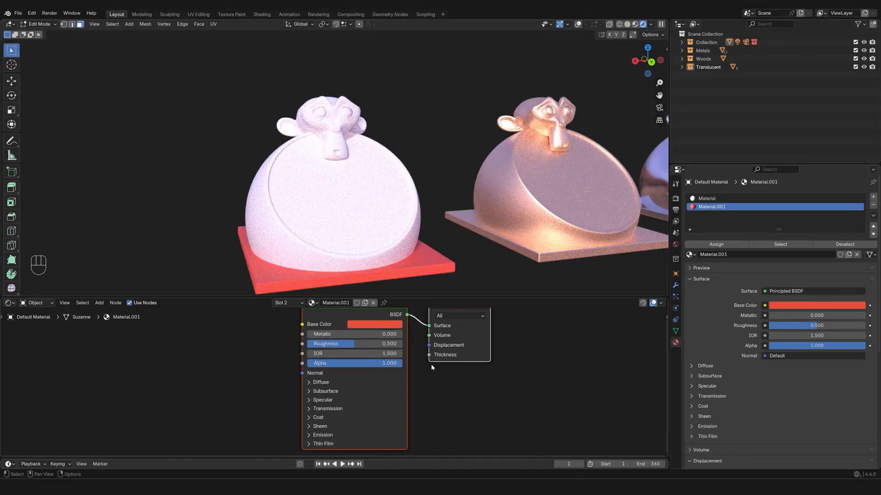
{"action": "scroll", "coordinate": [428, 373], "scroll_direction": "up", "scroll_amount": 1}
{"action": "middle_click_drag", "start_coordinate": [430, 382], "coordinate": [434, 389]}
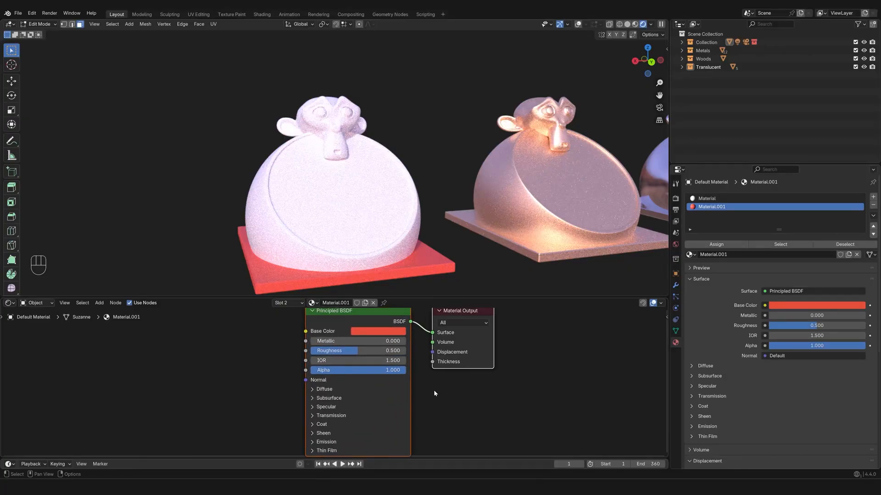
{"action": "scroll", "coordinate": [433, 389], "scroll_direction": "down", "scroll_amount": 1}
{"action": "left_click", "coordinate": [374, 335]}
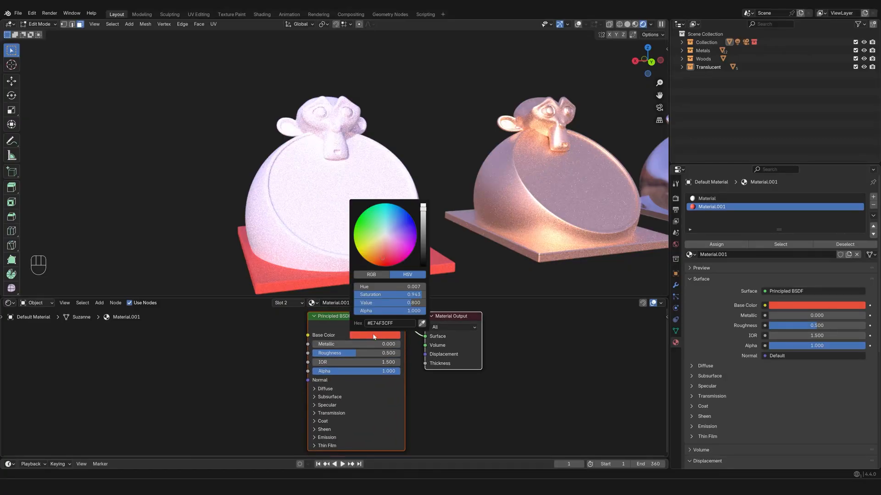
{"action": "mouse_move", "coordinate": [398, 251]}
{"action": "left_mouse_down"}
{"action": "mouse_move", "coordinate": [381, 227]}
{"action": "mouse_move", "coordinate": [397, 233]}
{"action": "mouse_move", "coordinate": [385, 248]}
{"action": "left_mouse_up"}
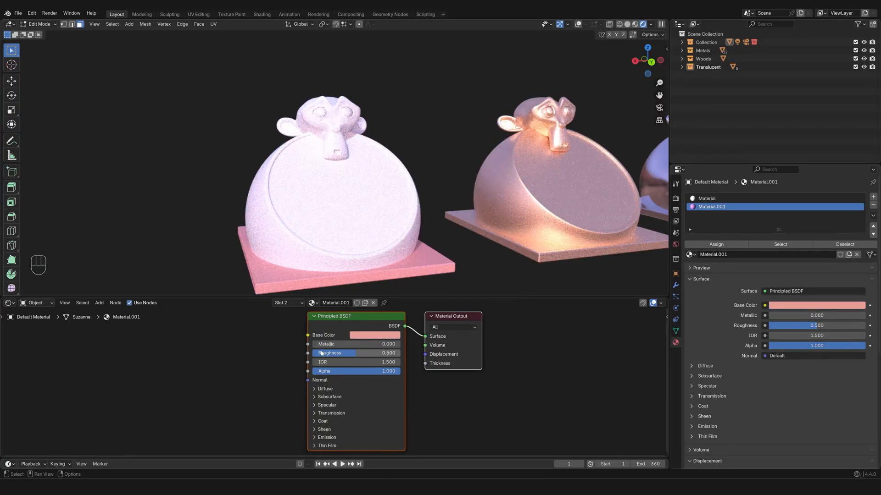
Set the base material's Metallic to 1.000, try a Roughness of 0.000, and set Roughness to 1.000.
{"action": "left_click_drag", "start_coordinate": [317, 344], "coordinate": [401, 345]}
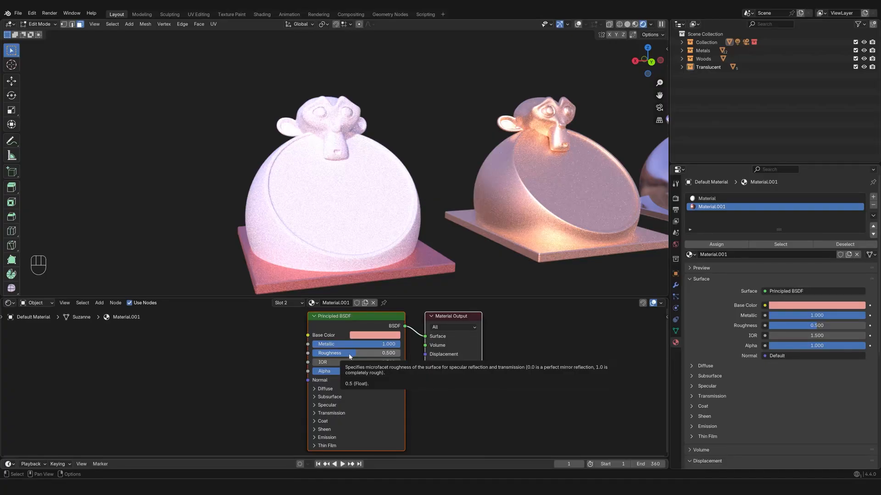
{"action": "left_click_drag", "start_coordinate": [350, 357], "coordinate": [312, 356]}
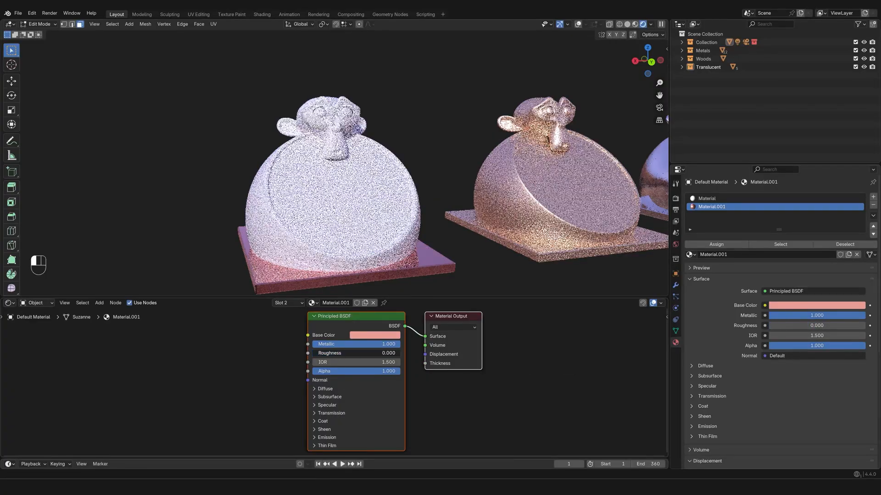
{"action": "middle_click_drag", "start_coordinate": [336, 249], "coordinate": [386, 190]}
{"action": "scroll", "coordinate": [380, 220], "scroll_direction": "up", "scroll_amount": 2}
{"action": "left_click_drag", "start_coordinate": [336, 354], "coordinate": [427, 355]}
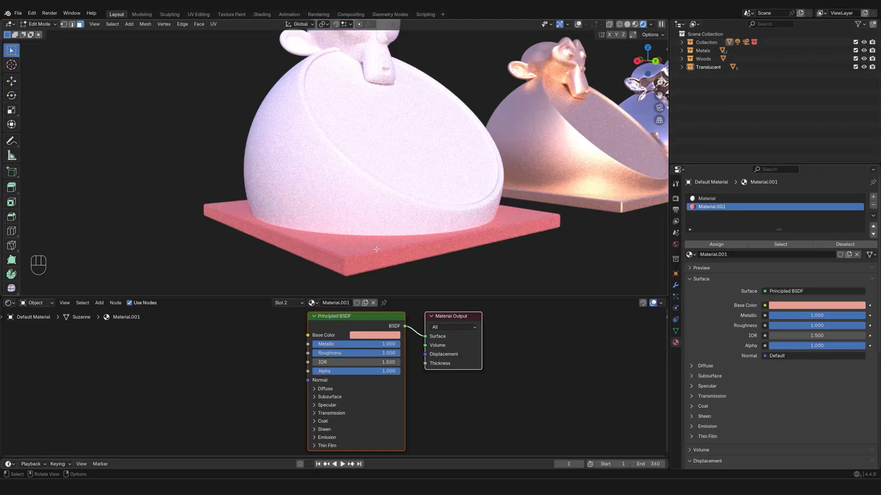
Examine the rough metallic base from other angles and inspect the IOR value of its Principled BSDF.
{"action": "middle_click_drag", "start_coordinate": [376, 249], "coordinate": [408, 246]}
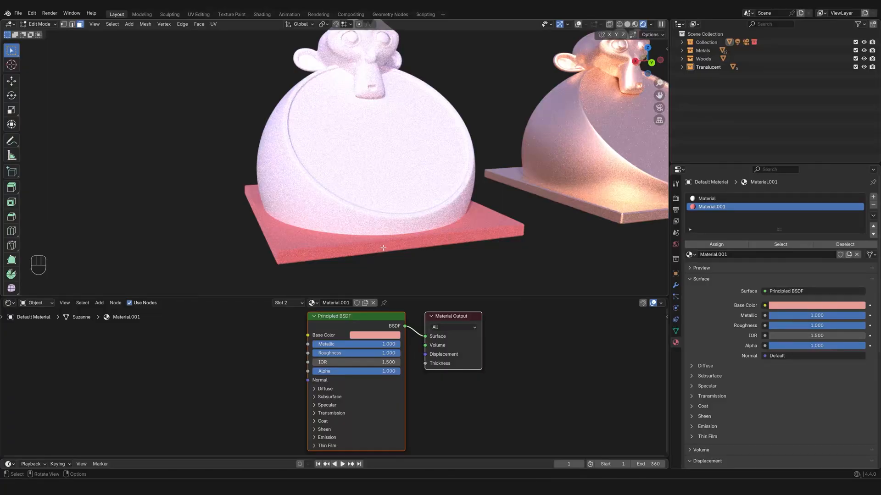
{"action": "middle_click_drag", "start_coordinate": [383, 248], "coordinate": [405, 246]}
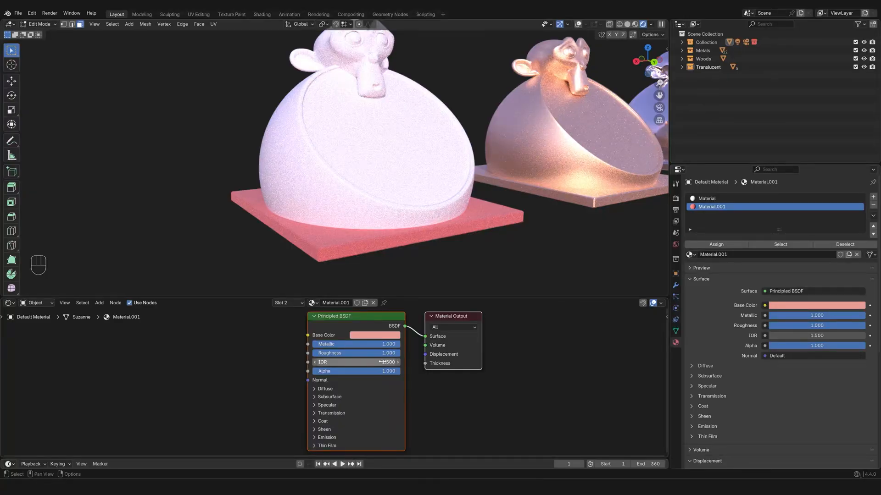
{"action": "left_click", "coordinate": [397, 362]}
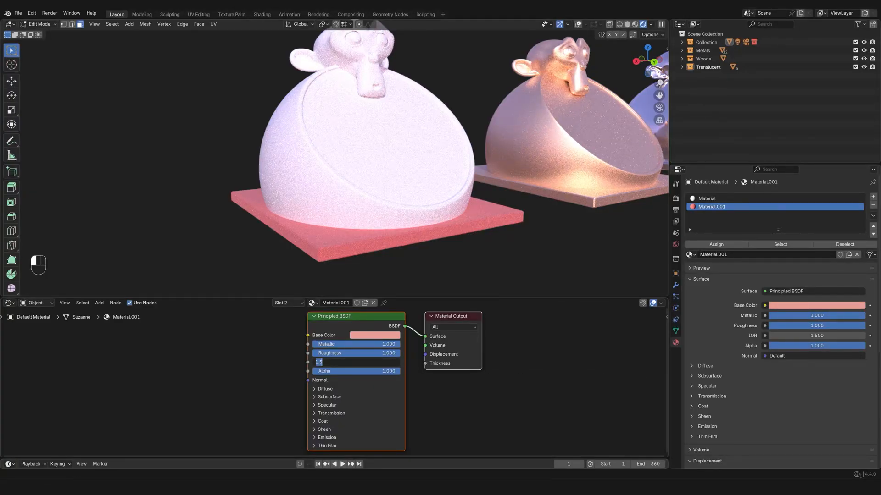
{"action": "key", "text": "Return"}
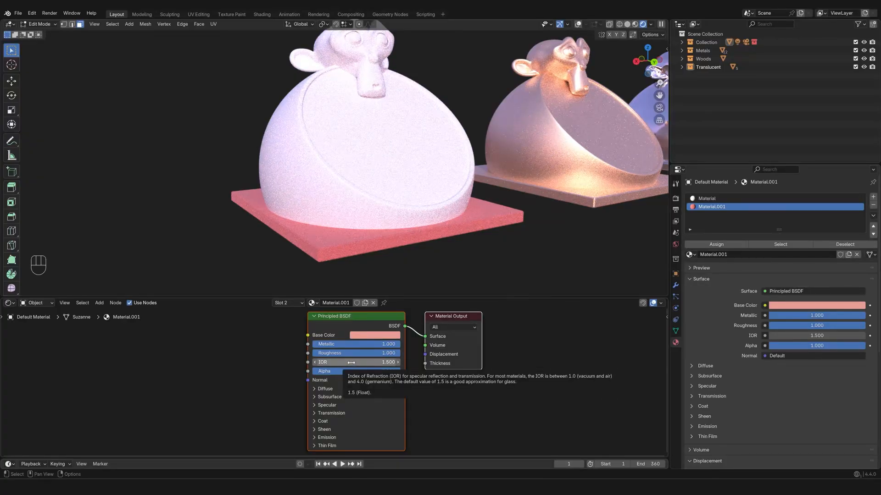
{"action": "left_click", "coordinate": [351, 362]}
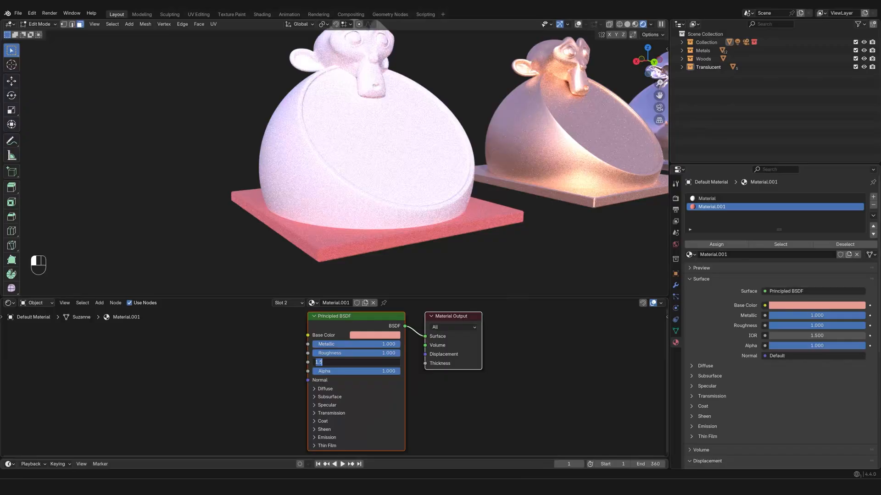
{"action": "key", "text": "Return"}
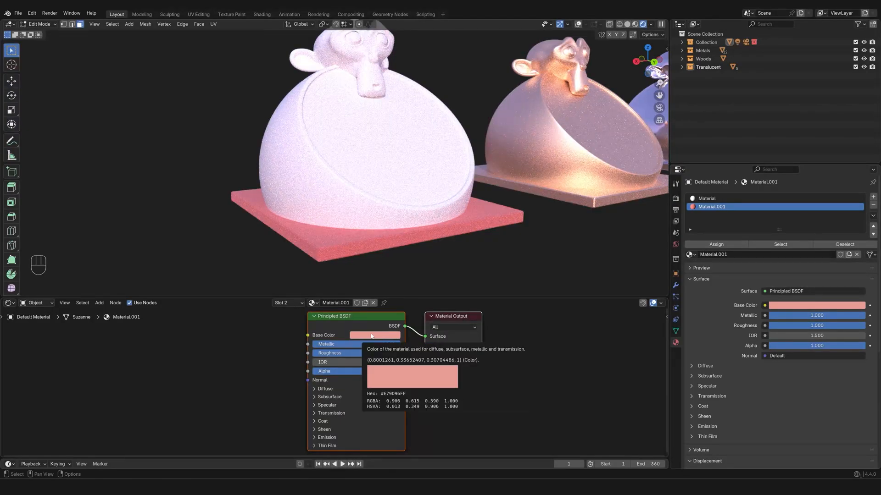
Darken the square base's color to black and set its Metallic to 0.000.
{"action": "left_click", "coordinate": [372, 336]}
{"action": "left_click_drag", "start_coordinate": [423, 221], "coordinate": [429, 279]}
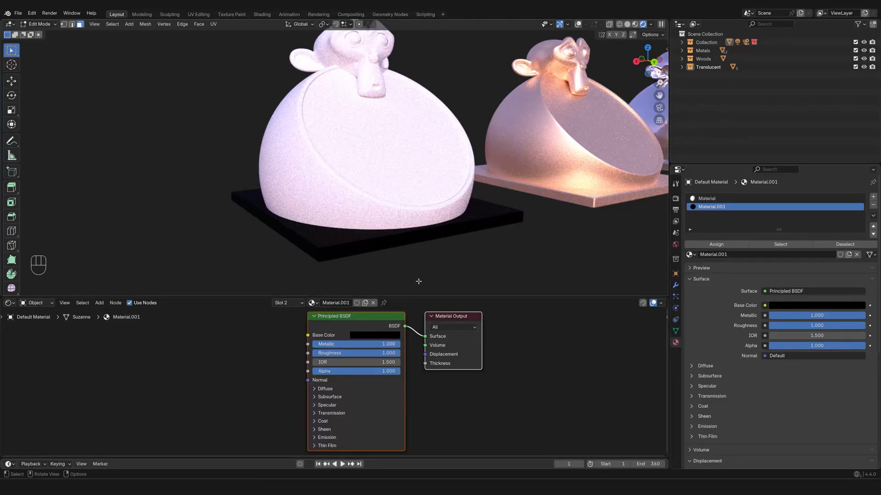
{"action": "left_click_drag", "start_coordinate": [383, 346], "coordinate": [312, 345]}
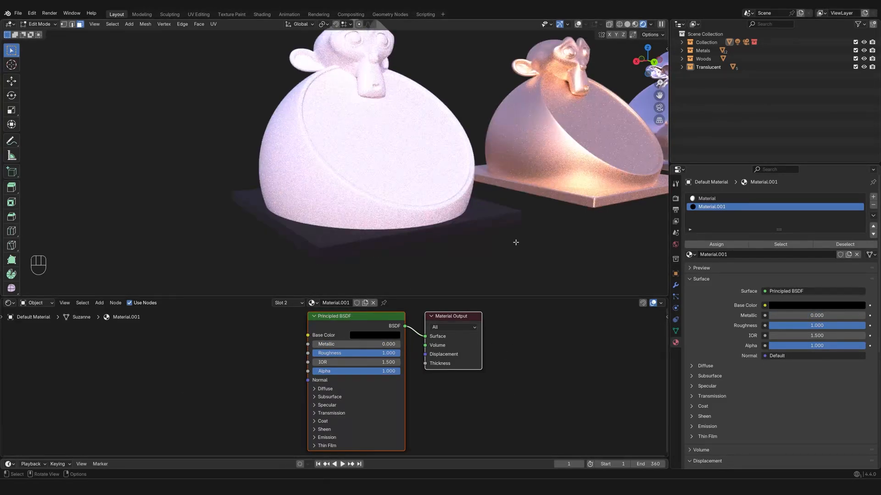
Set the IOR of the square base's black material to 1.000.
{"action": "middle_click_drag", "start_coordinate": [468, 243], "coordinate": [454, 267]}
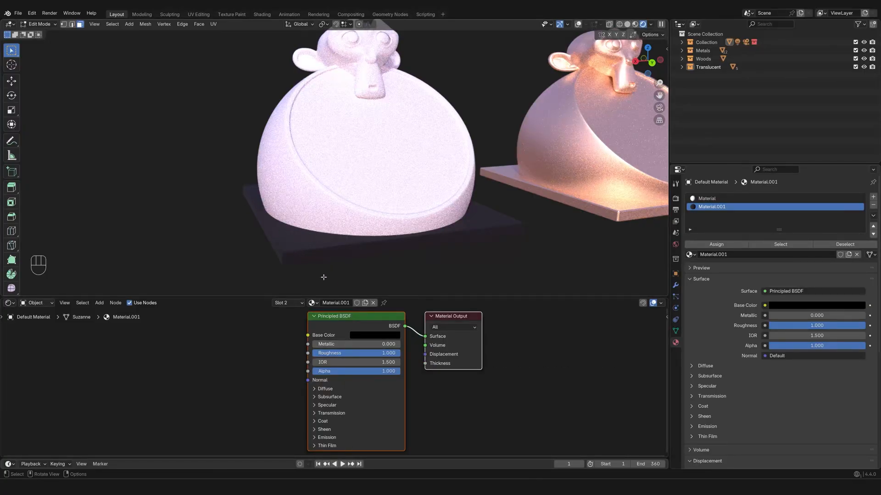
{"action": "left_click", "coordinate": [374, 363]}
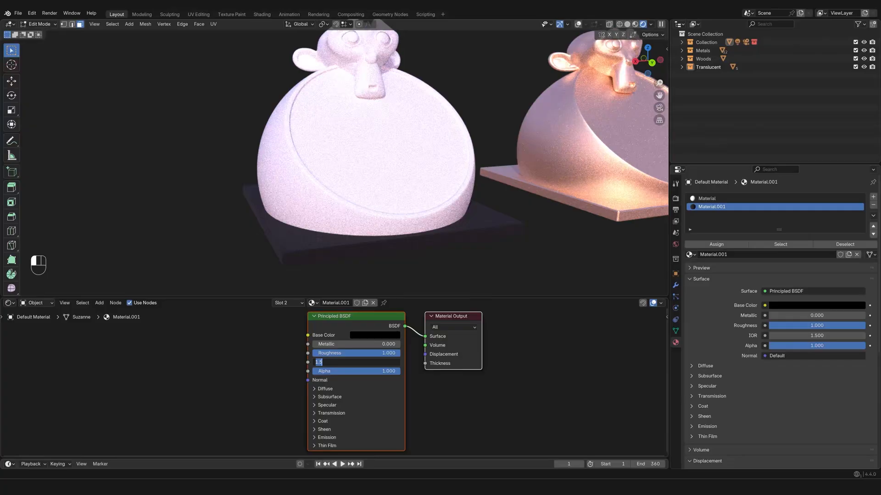
{"action": "type", "text": "1"}
{"action": "key", "text": "Return"}
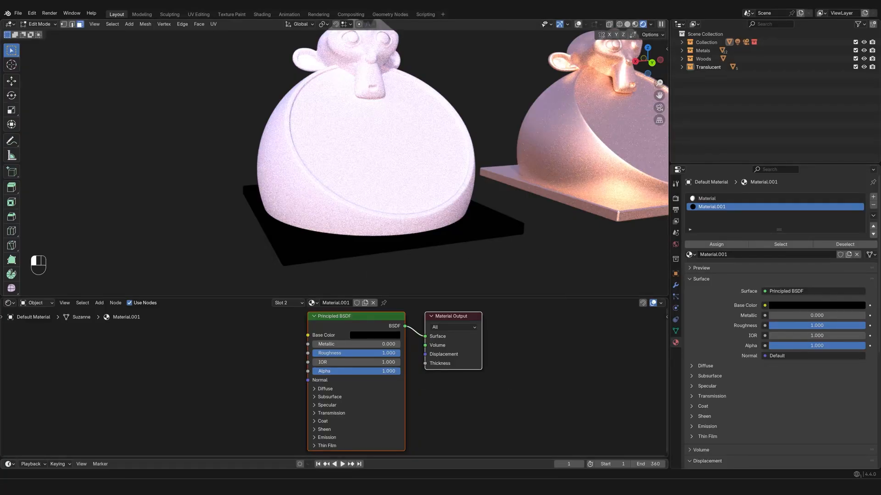
{"action": "mouse_move", "coordinate": [385, 375]}
{"action": "left_mouse_down"}
{"action": "mouse_move", "coordinate": [326, 375]}
{"action": "mouse_move", "coordinate": [399, 371]}
{"action": "left_mouse_up"}
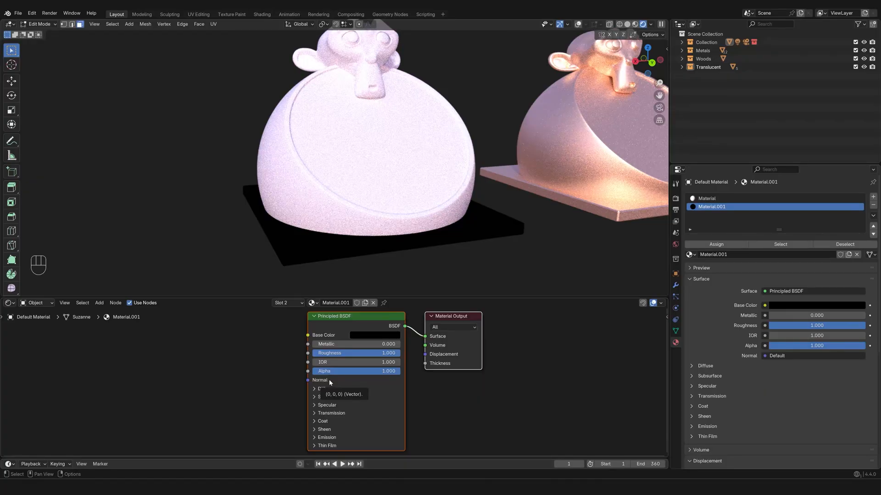
Return to Object Mode and remove the second material slot, Material.001, from the default statue.
{"action": "key", "text": "Tab"}
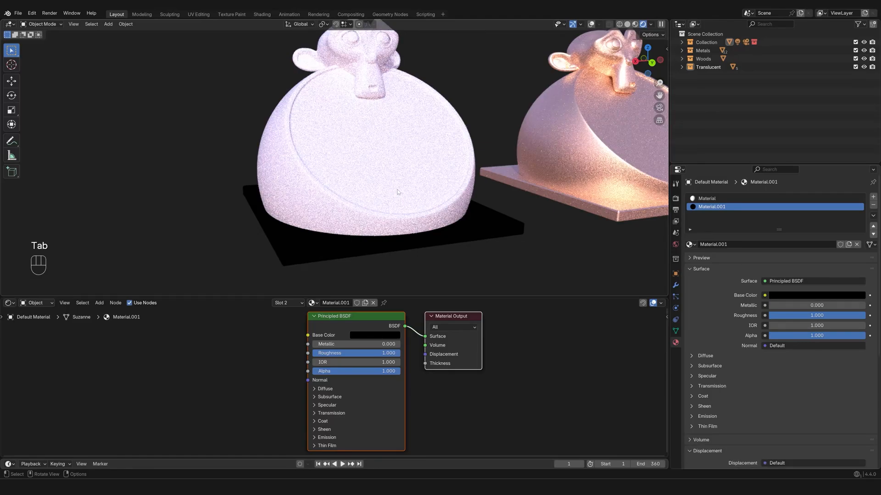
{"action": "left_click", "coordinate": [872, 207]}
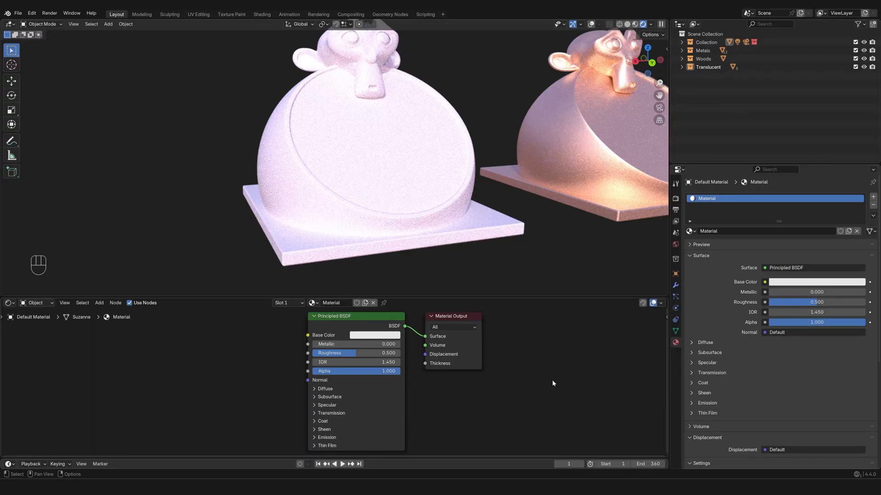
{"action": "scroll", "coordinate": [507, 236], "scroll_direction": "down", "scroll_amount": 2}
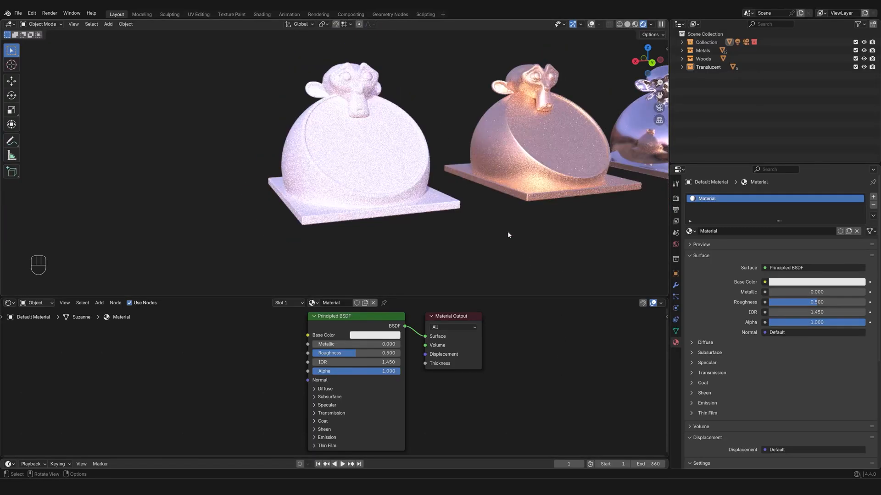
{"action": "middle_click_drag", "start_coordinate": [547, 192], "coordinate": [509, 194]}
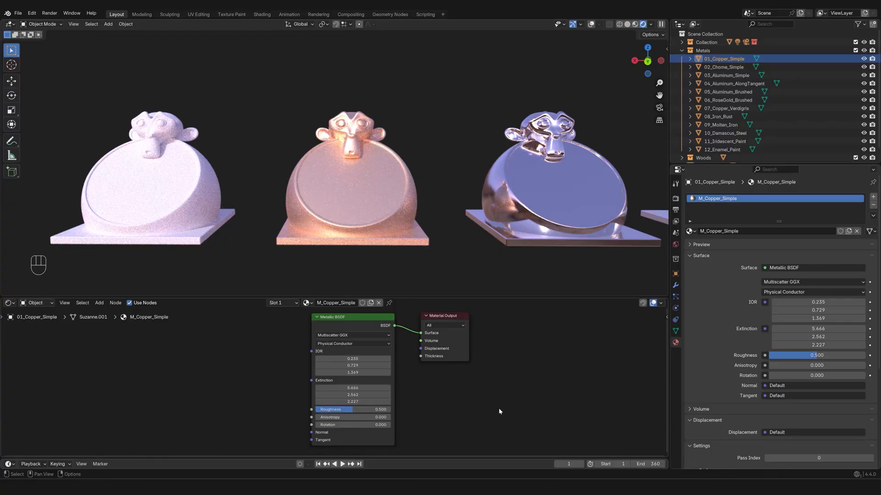
Check the scene's render engine setting and look over the Metallic BSDF node of the copper statue's material.
{"action": "left_click", "coordinate": [166, 193]}
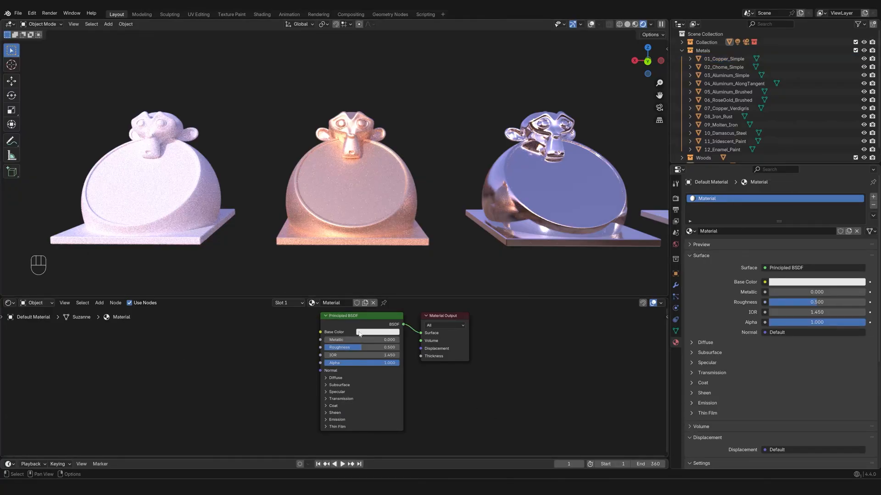
{"action": "key", "text": "ctrl+z"}
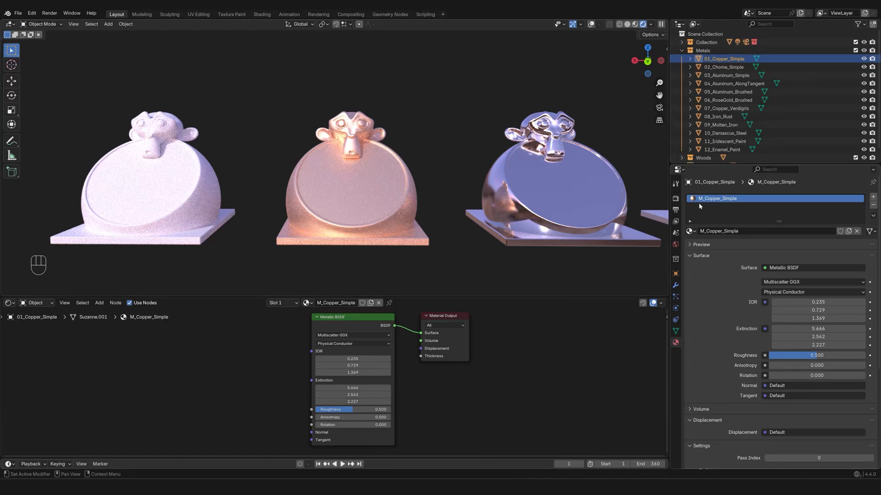
{"action": "left_click", "coordinate": [675, 198]}
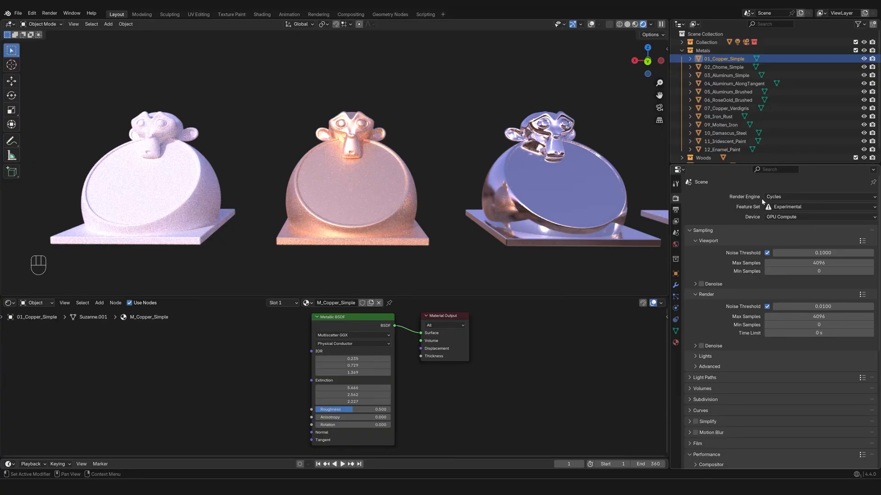
{"action": "left_click", "coordinate": [786, 198]}
{"action": "left_click", "coordinate": [674, 344]}
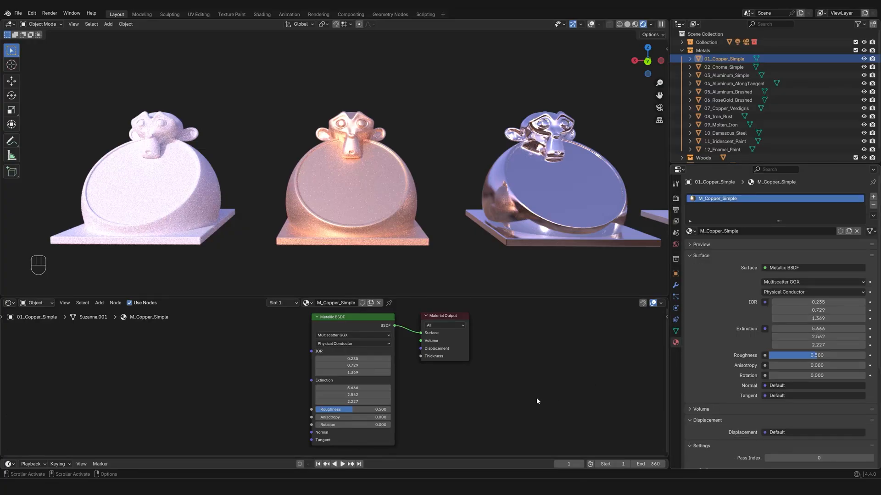
{"action": "left_click", "coordinate": [364, 323]}
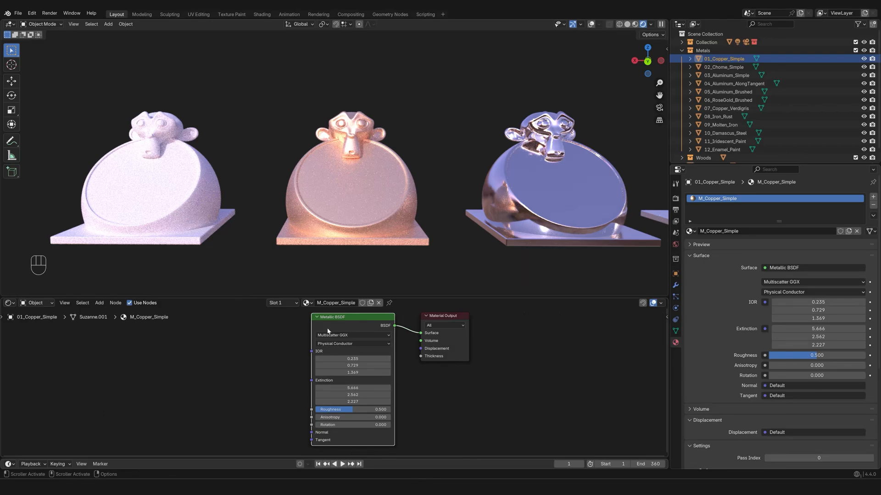
{"action": "left_click", "coordinate": [335, 344]}
Try a Metallic of 1.000 and a Roughness of 0.000 on the default statue's material.
{"action": "left_click", "coordinate": [184, 211]}
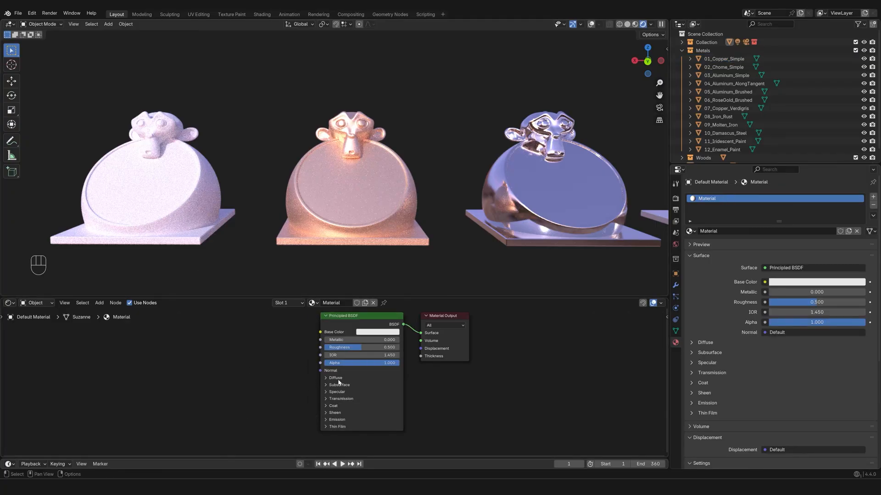
{"action": "left_click_drag", "start_coordinate": [337, 340], "coordinate": [400, 340]}
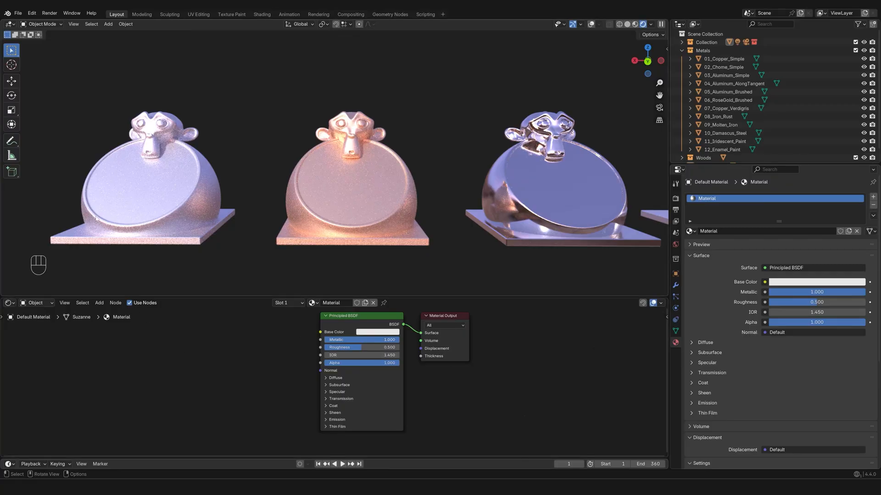
{"action": "left_click_drag", "start_coordinate": [363, 348], "coordinate": [323, 347]}
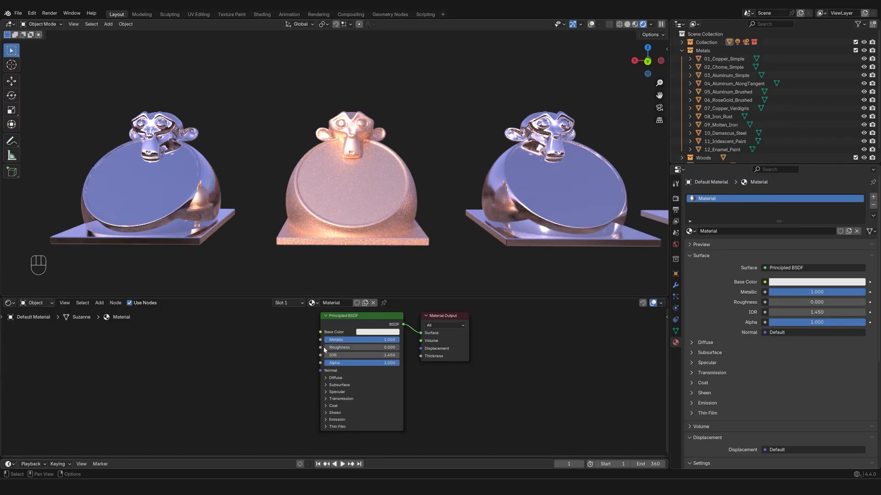
Review the Fresnel type options in the copper statue's Metallic BSDF, keeping Physical Conductor.
{"action": "left_click", "coordinate": [370, 202]}
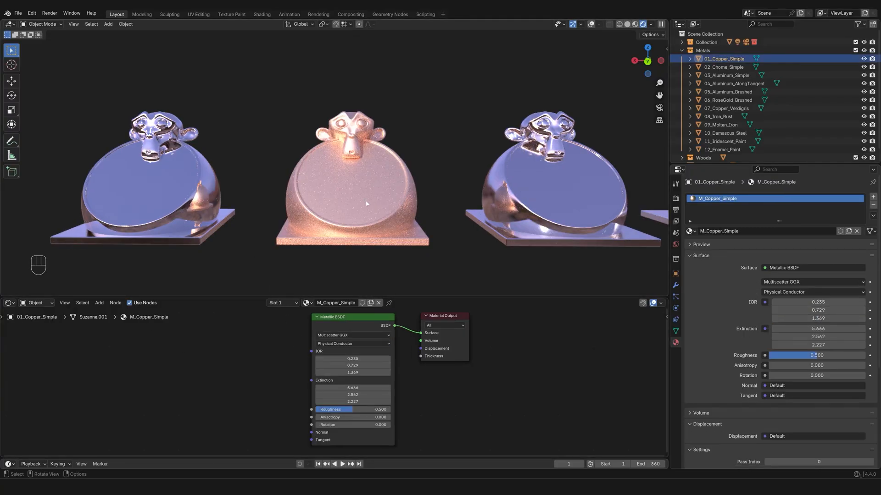
{"action": "left_click", "coordinate": [356, 344]}
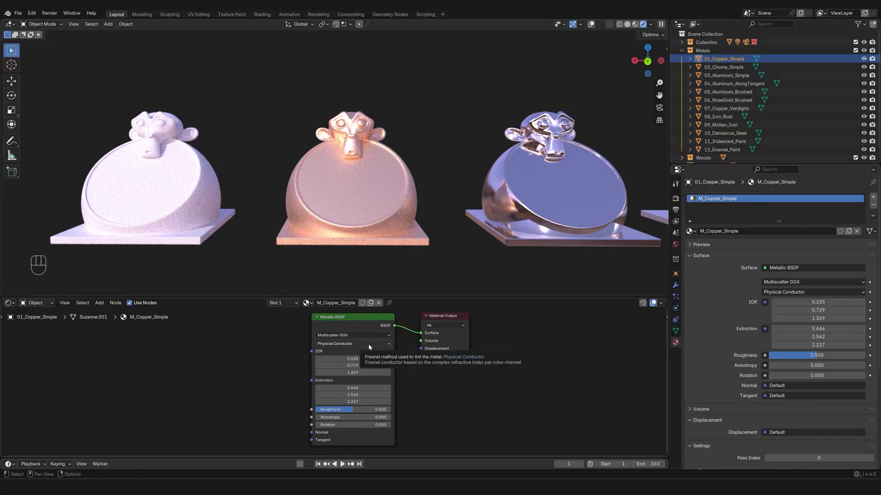
{"action": "left_click", "coordinate": [369, 345]}
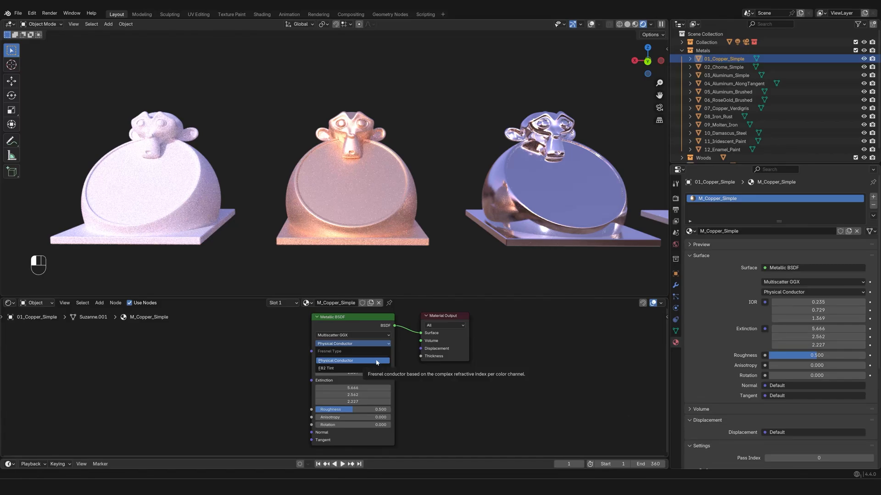
{"action": "left_click", "coordinate": [376, 363]}
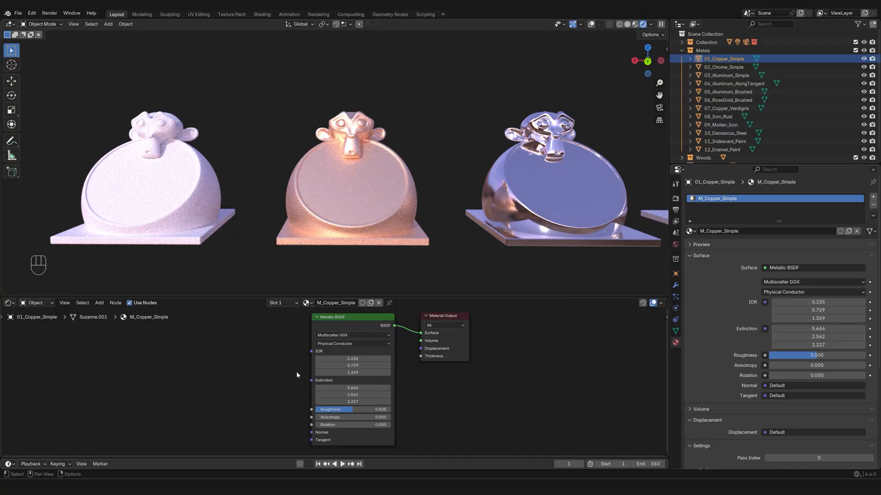
Try a Metallic of 1.000 on the default statue's material and bring it back to 0.000.
{"action": "left_click", "coordinate": [161, 191]}
{"action": "left_click_drag", "start_coordinate": [342, 340], "coordinate": [400, 341]}
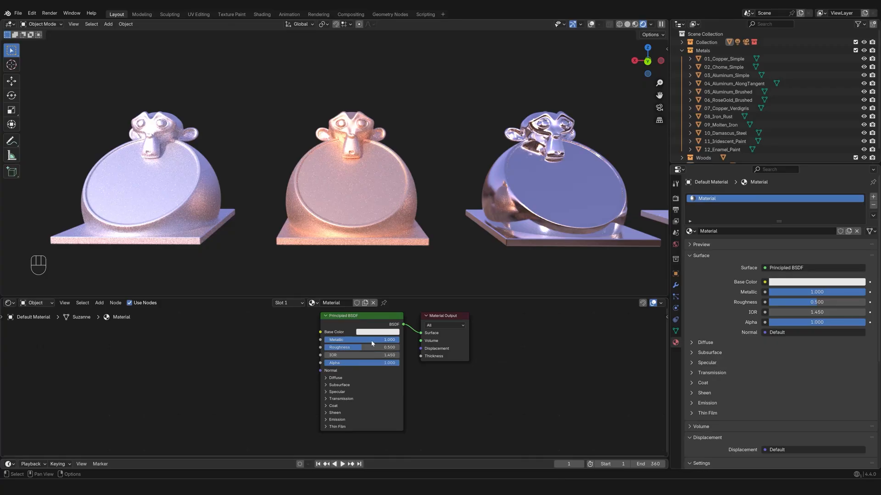
{"action": "left_click_drag", "start_coordinate": [394, 339], "coordinate": [295, 359]}
{"action": "left_click_drag", "start_coordinate": [342, 340], "coordinate": [323, 342]}
Select the copper statue, consult the physicallybased.info material database in the browser, and return to Blender.
{"action": "left_click", "coordinate": [348, 213]}
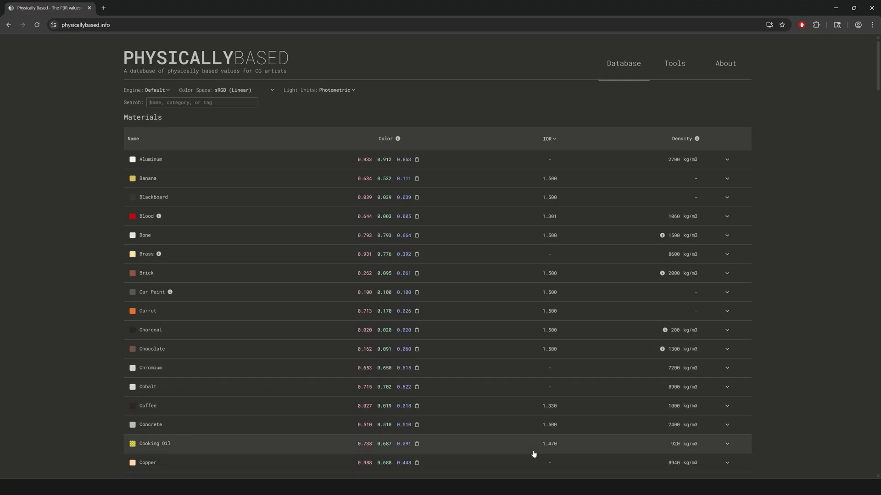
{"action": "left_click", "coordinate": [517, 487]}
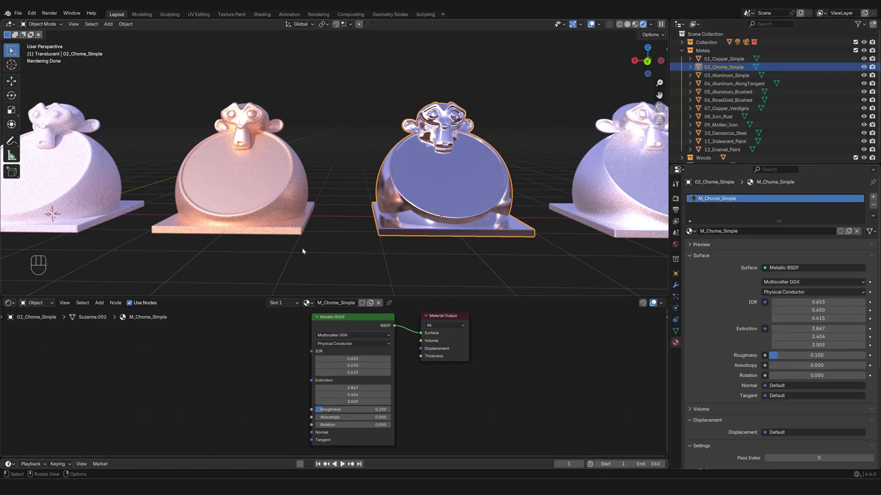
Compare the Metallic BSDF settings of the copper and chrome statues with the default statue's Principled BSDF.
{"action": "left_click", "coordinate": [279, 217]}
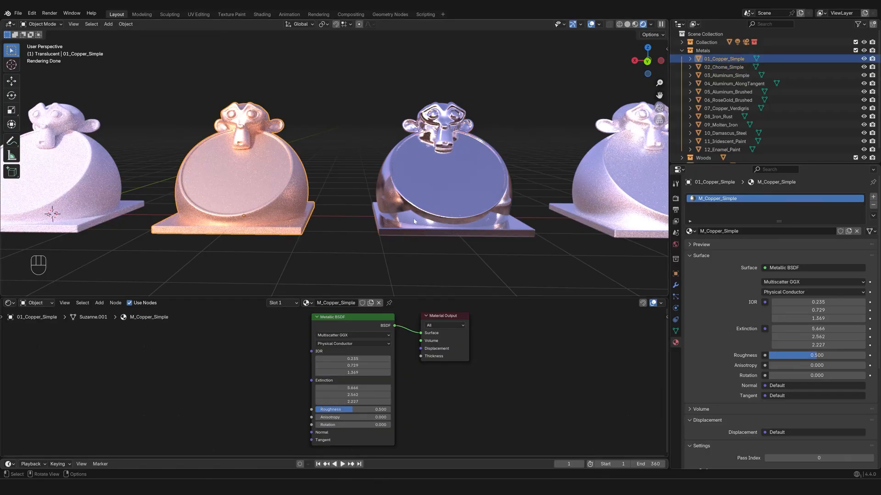
{"action": "left_click", "coordinate": [443, 198]}
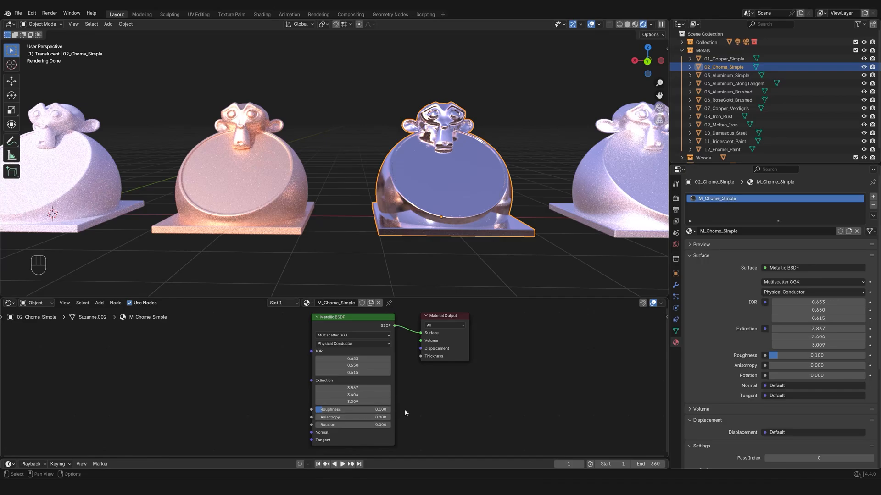
{"action": "left_click", "coordinate": [82, 186]}
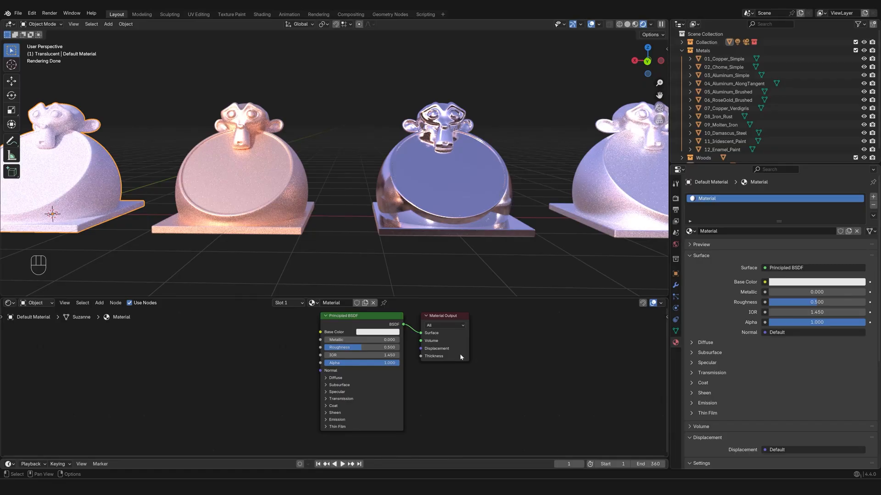
{"action": "left_click", "coordinate": [430, 198]}
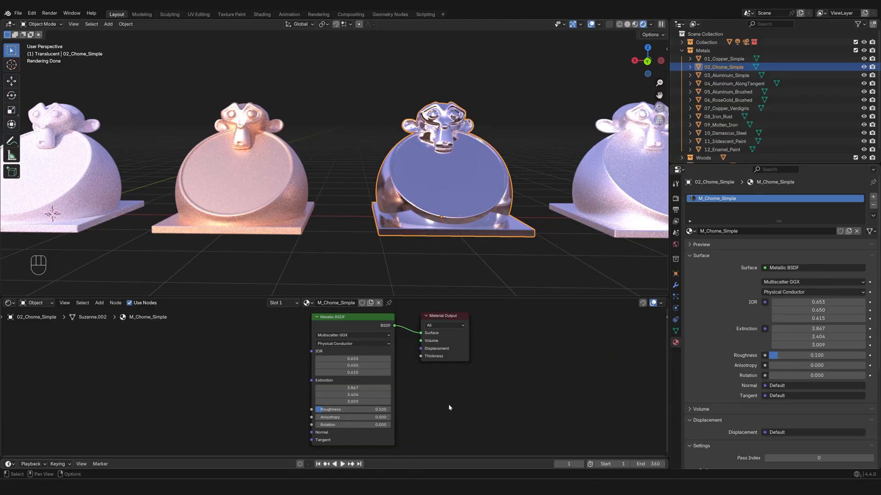
Examine up close how the copper statue is reflected in the chrome statue, leaving the chrome statue selected.
{"action": "middle_click_drag", "start_coordinate": [413, 193], "coordinate": [459, 195]}
{"action": "middle_click_drag", "start_coordinate": [458, 195], "coordinate": [414, 202], "text": "shift"}
{"action": "scroll", "coordinate": [428, 221], "scroll_direction": "up", "scroll_amount": 3}
{"action": "middle_click_drag", "start_coordinate": [414, 203], "coordinate": [452, 192], "text": "shift"}
{"action": "scroll", "coordinate": [452, 192], "scroll_direction": "up", "scroll_amount": 2}
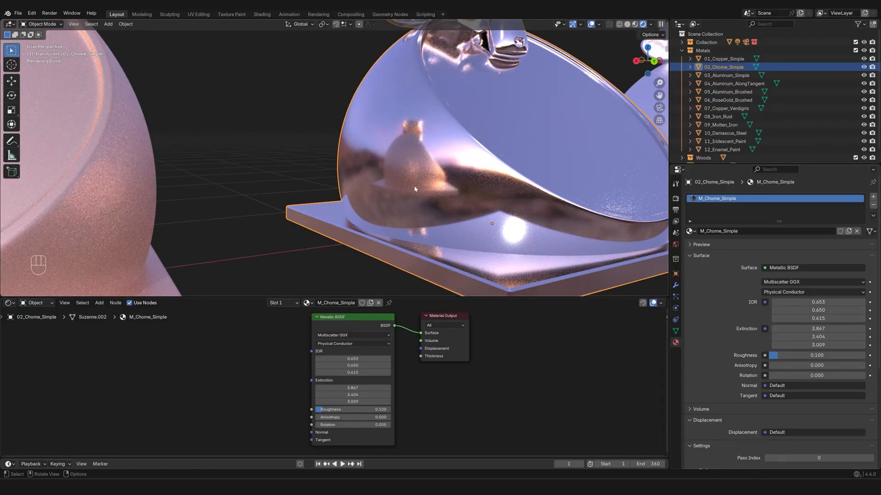
{"action": "scroll", "coordinate": [420, 196], "scroll_direction": "down", "scroll_amount": 3}
{"action": "left_click", "coordinate": [177, 172]}
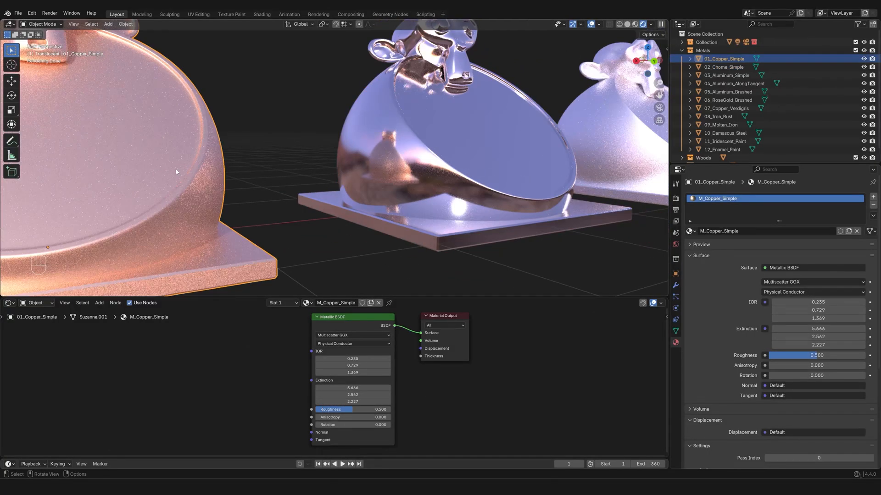
{"action": "left_click", "coordinate": [427, 157]}
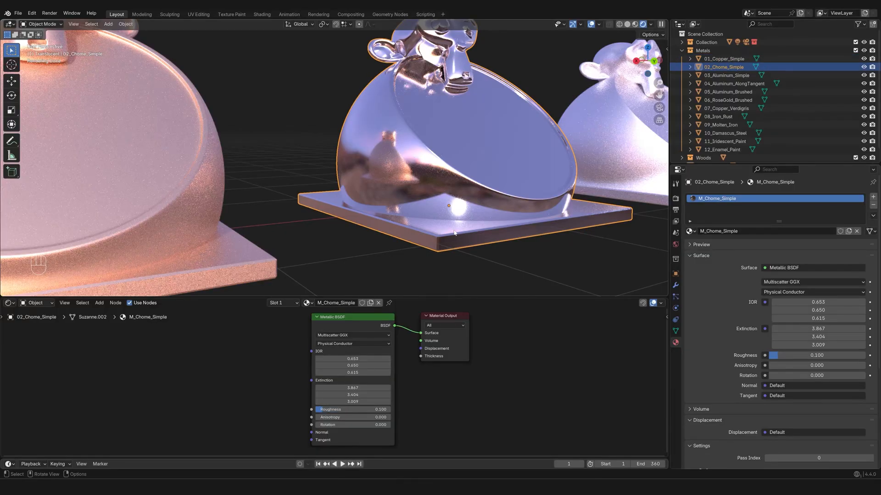
{"action": "scroll", "coordinate": [454, 233], "scroll_direction": "up", "scroll_amount": 4}
{"action": "middle_click_drag", "start_coordinate": [499, 184], "coordinate": [443, 187], "text": "shift"}
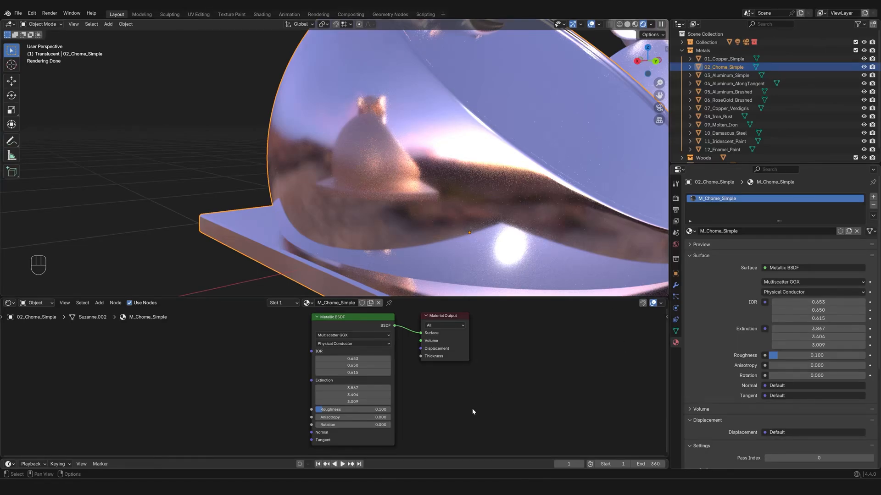
Try a Roughness of 0 on the chrome statue's Metallic BSDF, and set the Roughness to 0.05.
{"action": "left_click", "coordinate": [367, 410]}
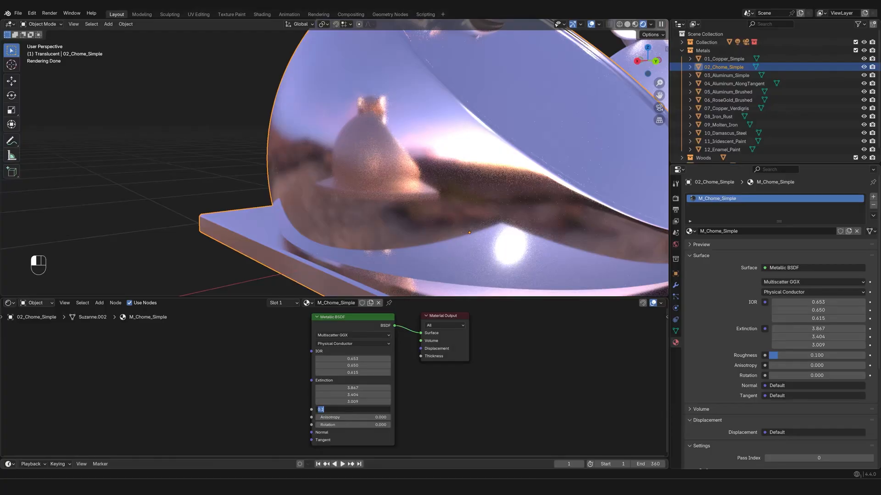
{"action": "type", "text": "0"}
{"action": "key", "text": "Return"}
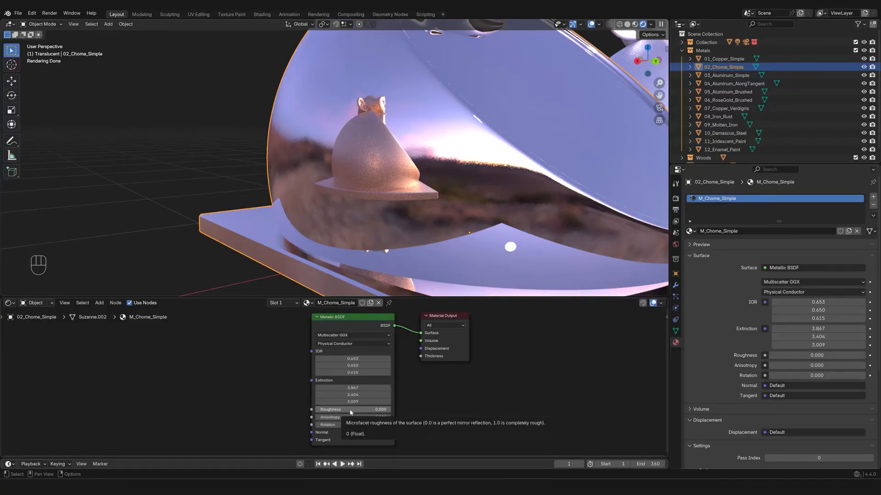
{"action": "left_click", "coordinate": [350, 410]}
{"action": "type", "text": "0.0"}
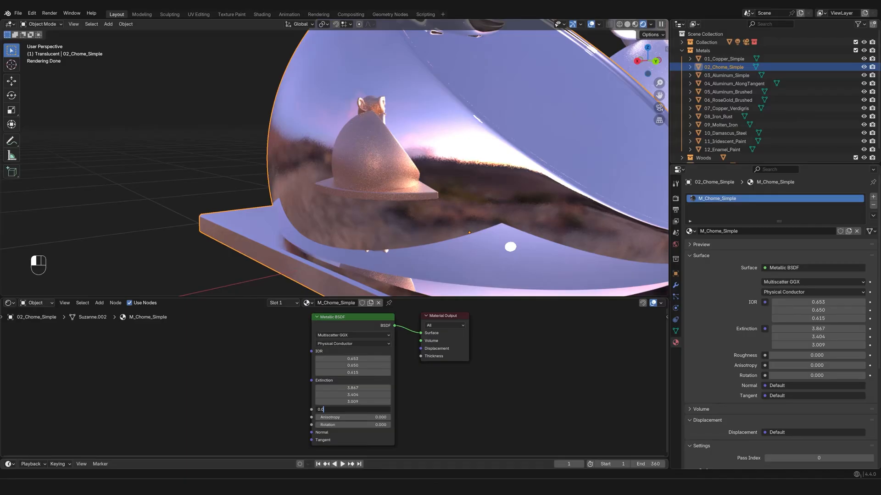
{"action": "type", "text": "5"}
{"action": "key", "text": "Return"}
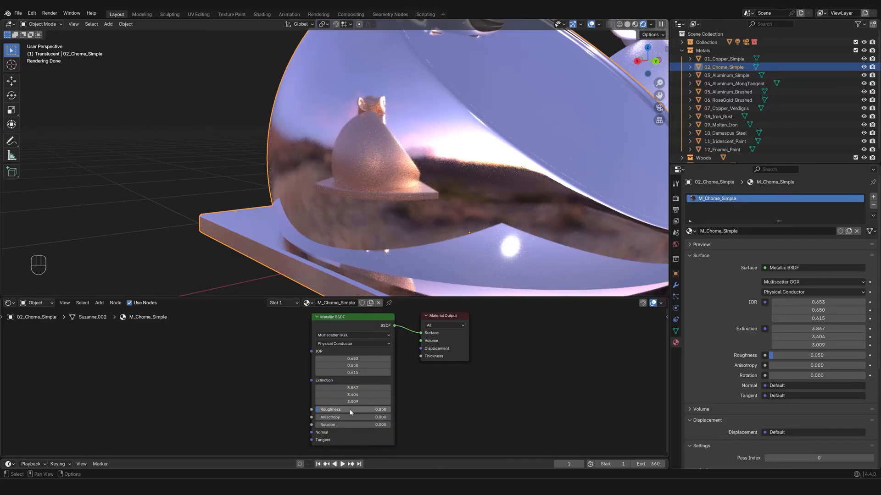
Set the Roughness of the chrome statue's Metallic BSDF to 0.
{"action": "left_click", "coordinate": [351, 410]}
{"action": "type", "text": "0"}
{"action": "key", "text": "Return"}
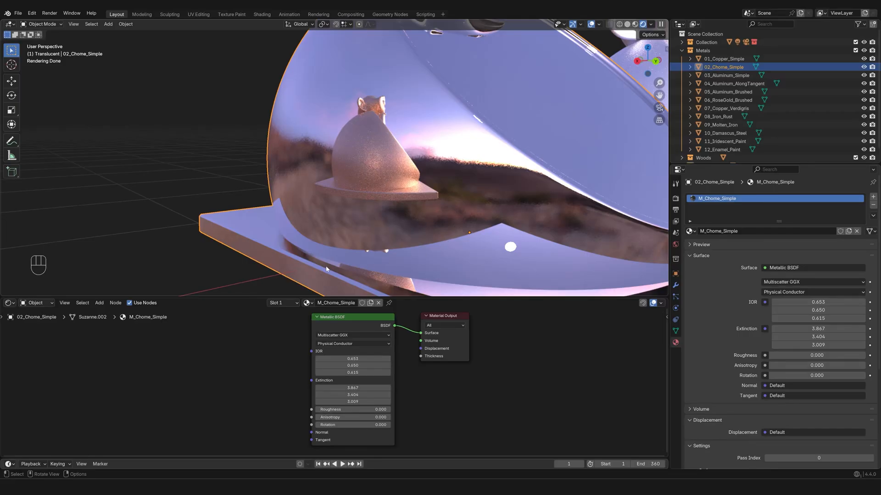
Switch the shader editor to the World nodes and set the Noise Texture's Scale to 0.
{"action": "left_click", "coordinate": [44, 302]}
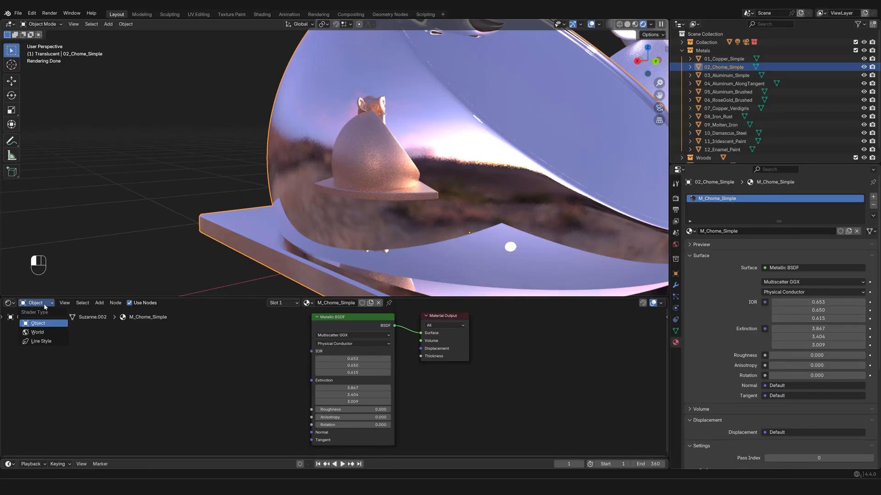
{"action": "left_click", "coordinate": [44, 332]}
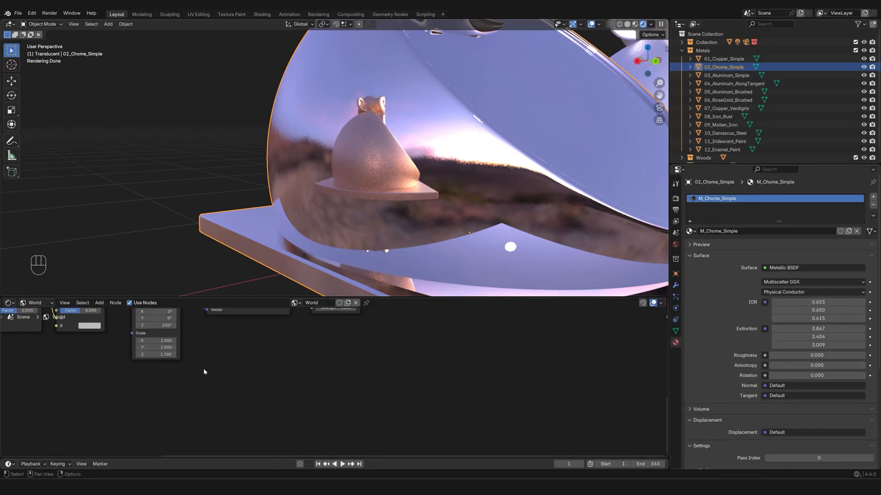
{"action": "scroll", "coordinate": [284, 404], "scroll_direction": "up", "scroll_amount": 5}
{"action": "scroll", "coordinate": [282, 414], "scroll_direction": "down", "scroll_amount": 1}
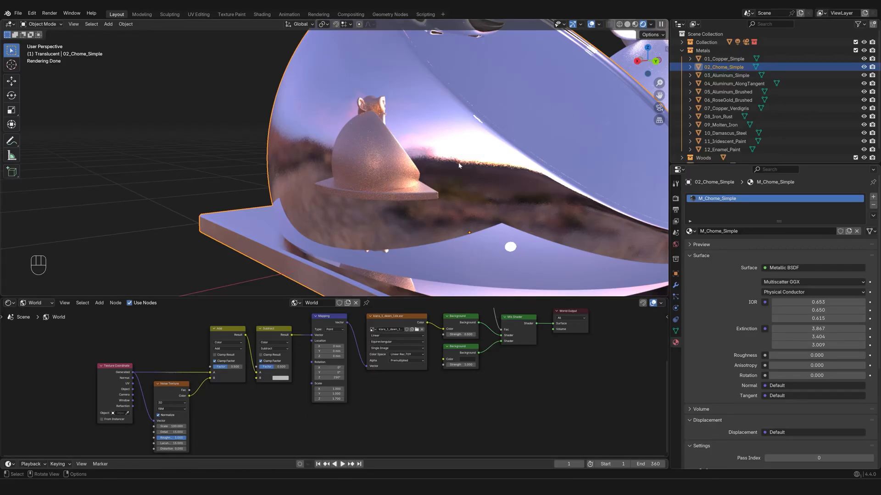
{"action": "left_click", "coordinate": [174, 426]}
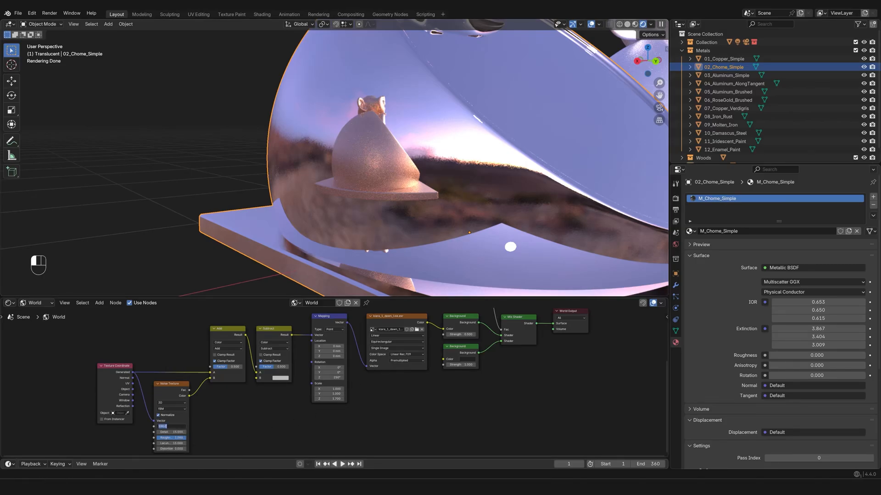
{"action": "type", "text": "1"}
{"action": "key", "text": "Return"}
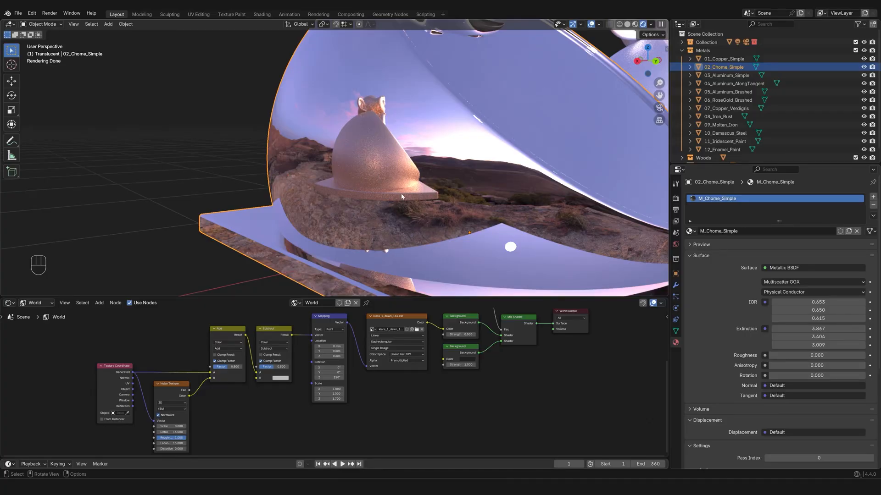
Raise the world Noise Texture's Scale again to blur the environment, and inspect the reflection on the chrome statue.
{"action": "left_click", "coordinate": [169, 426]}
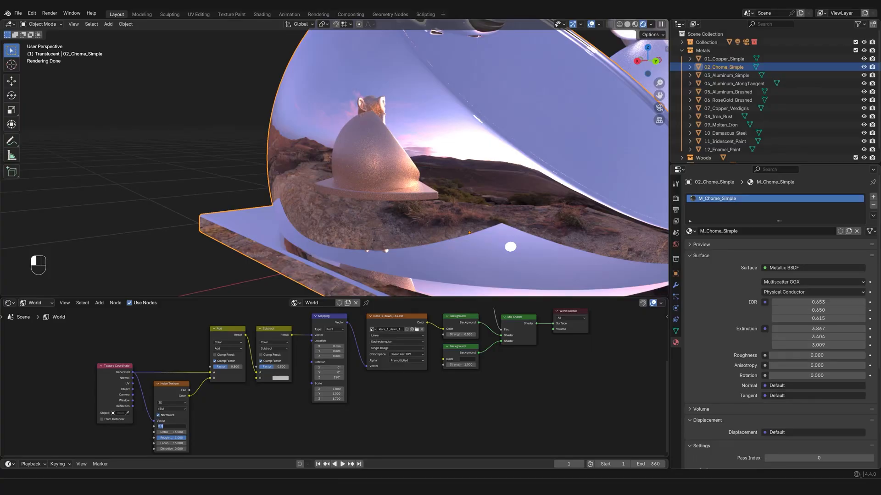
{"action": "type", "text": "500"}
{"action": "left_click", "coordinate": [172, 426]}
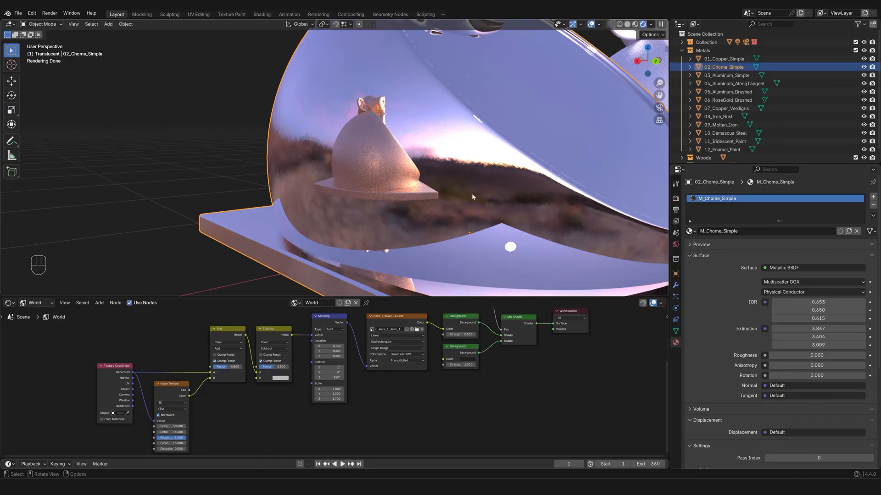
{"action": "scroll", "coordinate": [472, 198], "scroll_direction": "down", "scroll_amount": 8}
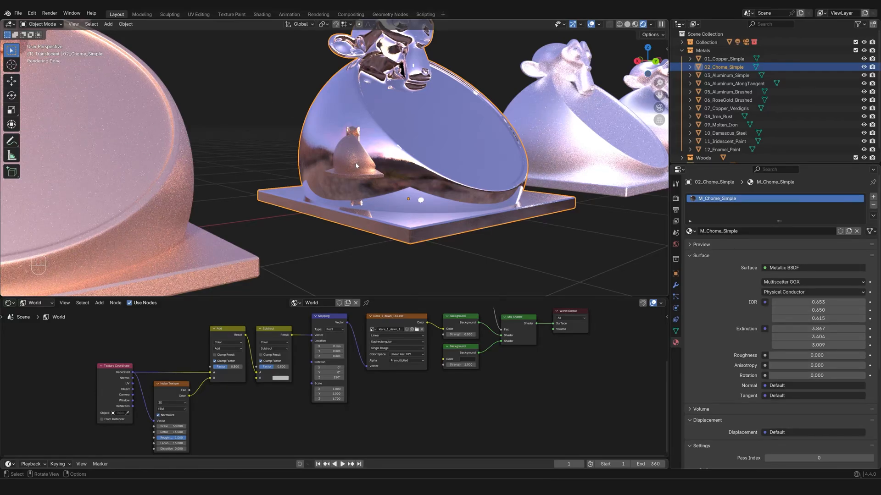
{"action": "scroll", "coordinate": [356, 165], "scroll_direction": "up", "scroll_amount": 4}
{"action": "scroll", "coordinate": [356, 166], "scroll_direction": "up", "scroll_amount": 3}
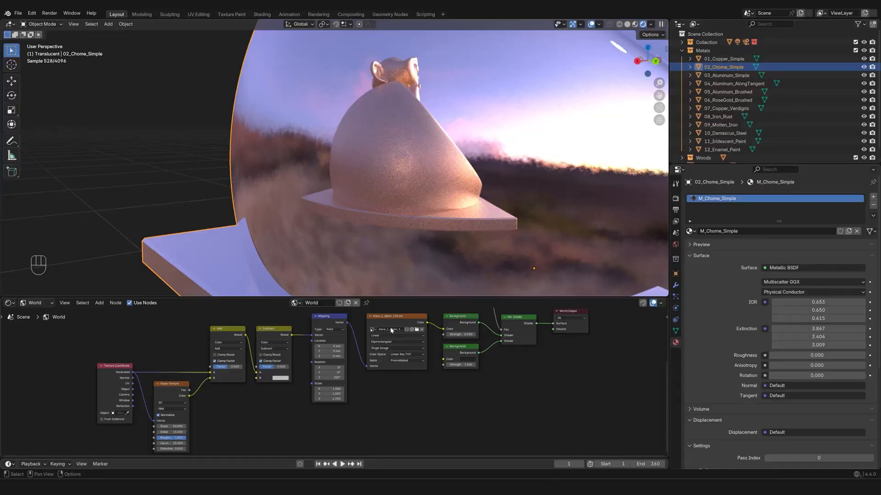
Switch the shader editor back to the object material and set the chrome Metallic BSDF's Roughness to 0.05.
{"action": "left_click", "coordinate": [36, 303]}
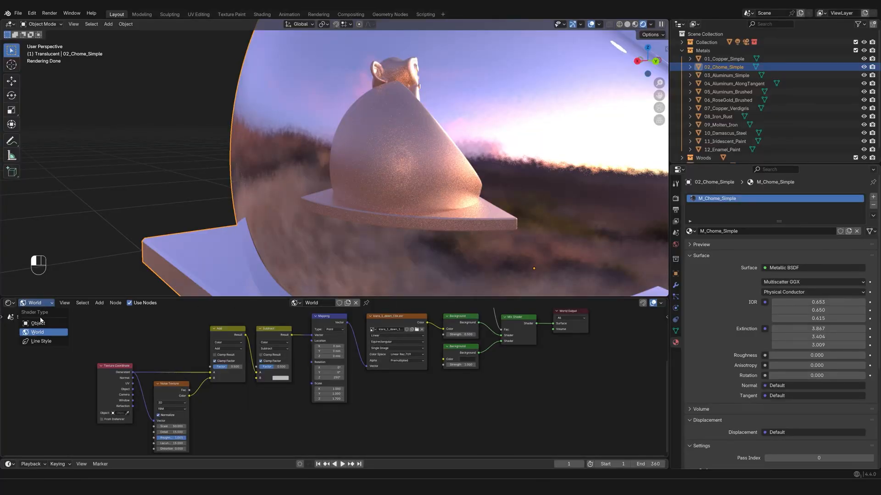
{"action": "left_click", "coordinate": [38, 323]}
{"action": "scroll", "coordinate": [490, 438], "scroll_direction": "down", "scroll_amount": 4}
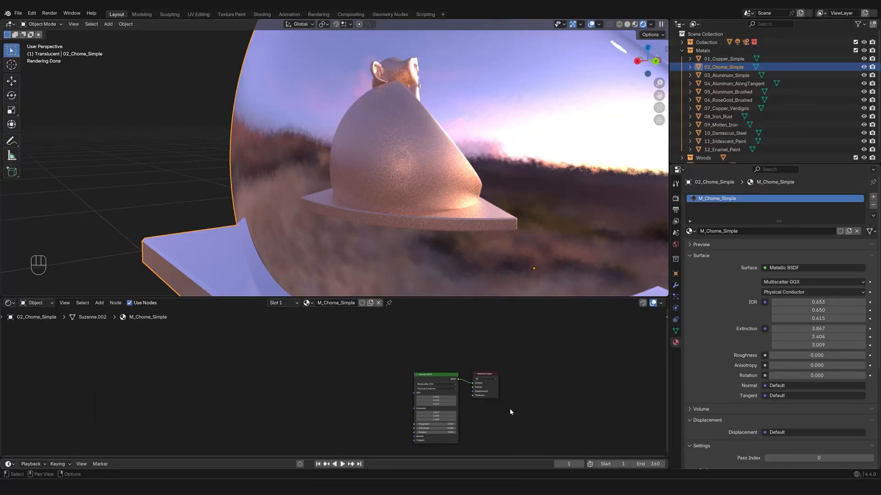
{"action": "middle_click_drag", "start_coordinate": [489, 409], "coordinate": [451, 373]}
{"action": "scroll", "coordinate": [495, 404], "scroll_direction": "up", "scroll_amount": 4}
{"action": "scroll", "coordinate": [505, 408], "scroll_direction": "up", "scroll_amount": 3}
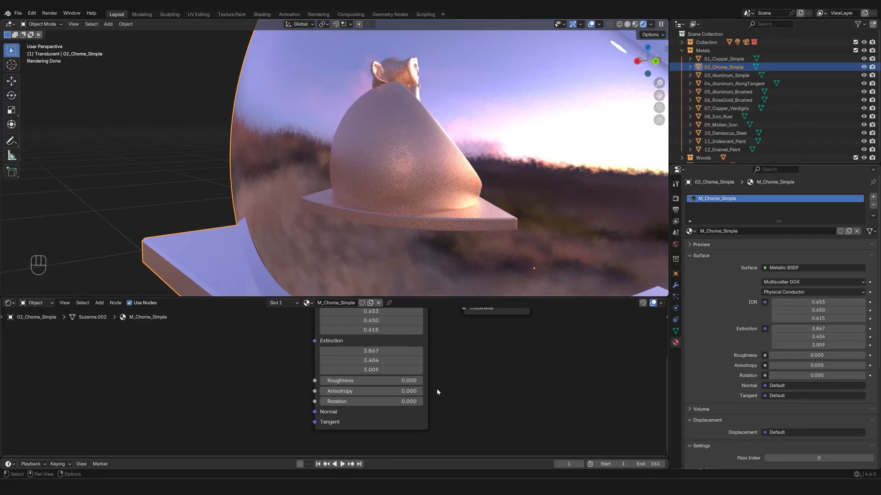
{"action": "left_click", "coordinate": [404, 380]}
{"action": "type", "text": "0.05"}
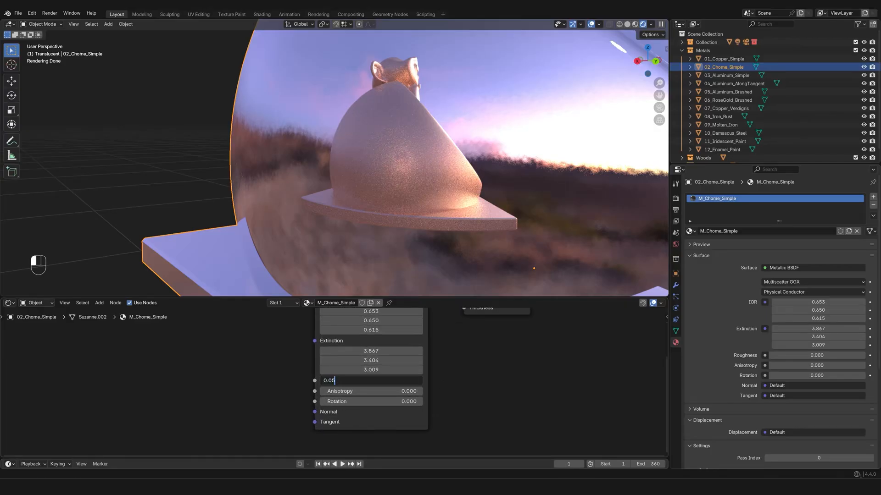
{"action": "key", "text": "Return"}
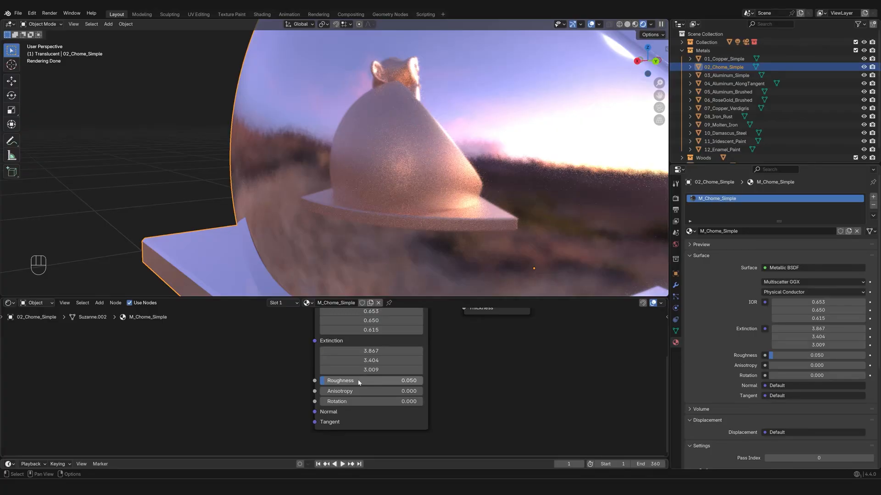
Select the simple aluminum statue and examine its Metallic BSDF Roughness and Anisotropy beside the neighbouring along-tangent aluminum statue.
{"action": "scroll", "coordinate": [445, 191], "scroll_direction": "down", "scroll_amount": 5}
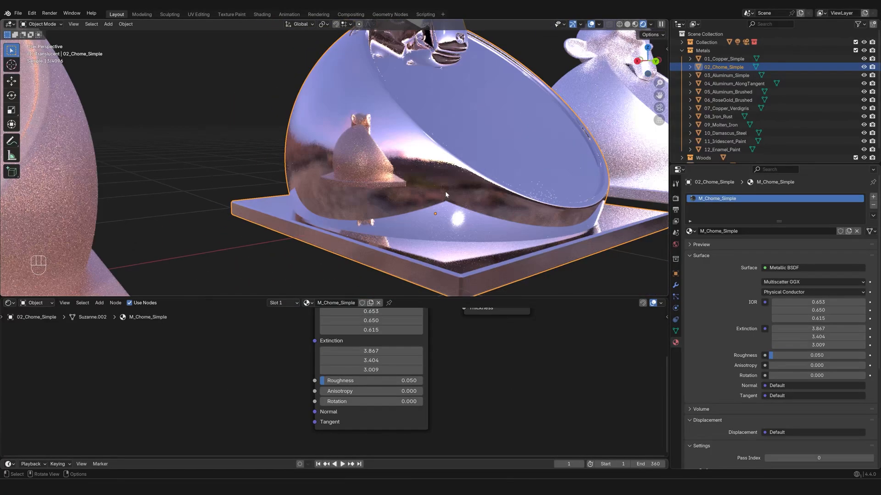
{"action": "scroll", "coordinate": [445, 192], "scroll_direction": "down", "scroll_amount": 3}
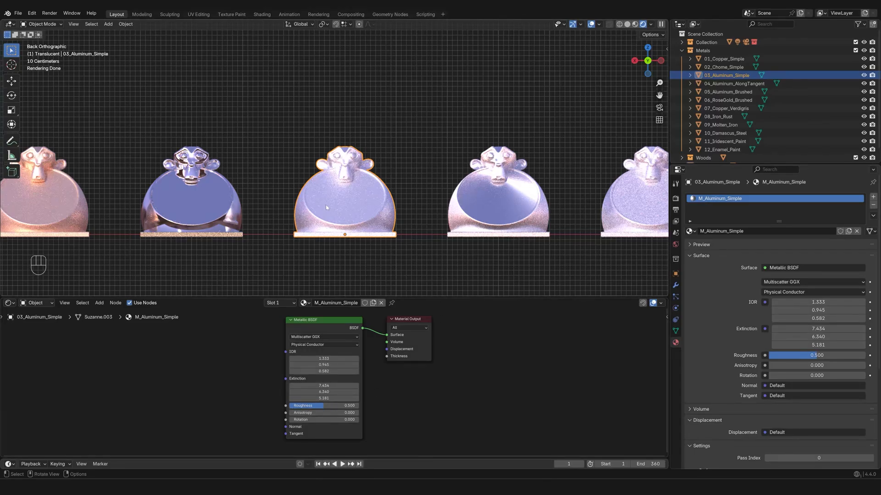
{"action": "middle_click_drag", "start_coordinate": [257, 229], "coordinate": [303, 206]}
{"action": "scroll", "coordinate": [345, 208], "scroll_direction": "up", "scroll_amount": 2}
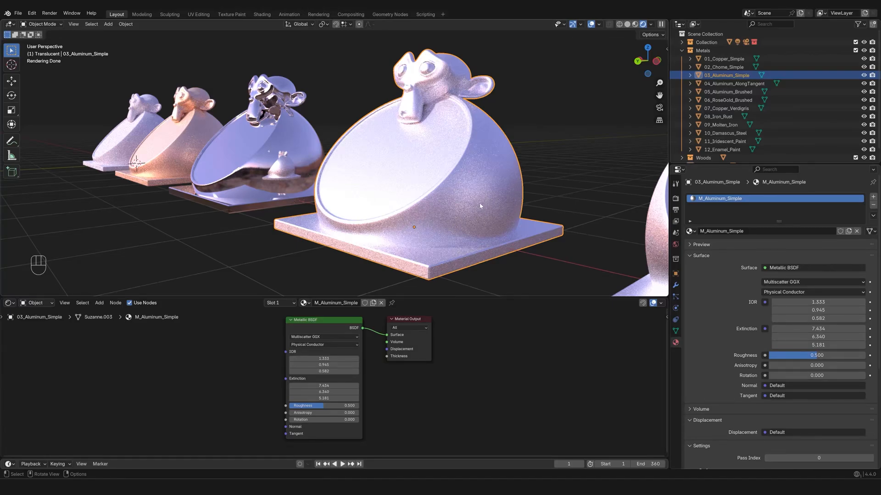
{"action": "middle_click_drag", "start_coordinate": [481, 206], "coordinate": [383, 198]}
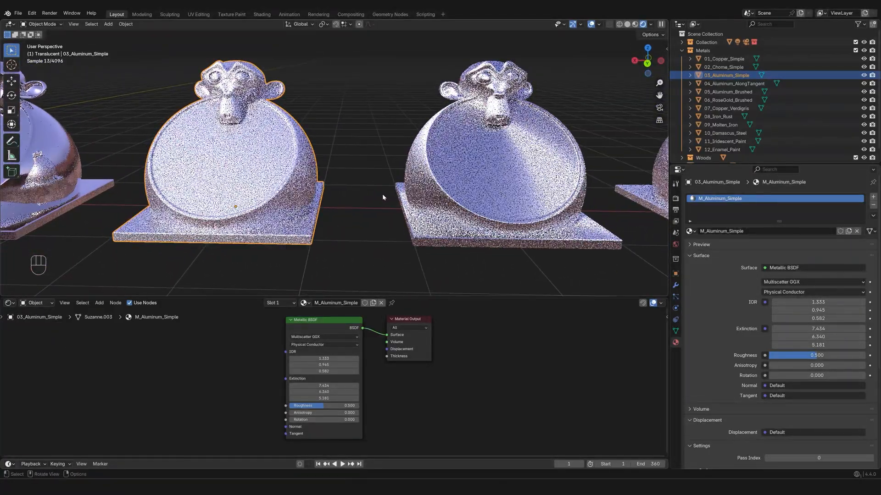
{"action": "scroll", "coordinate": [411, 401], "scroll_direction": "up", "scroll_amount": 3}
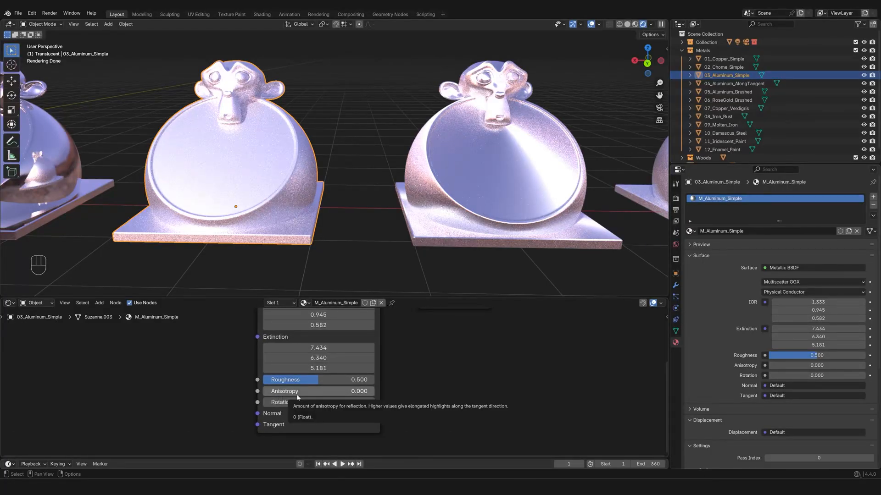
{"action": "scroll", "coordinate": [453, 371], "scroll_direction": "down", "scroll_amount": 3}
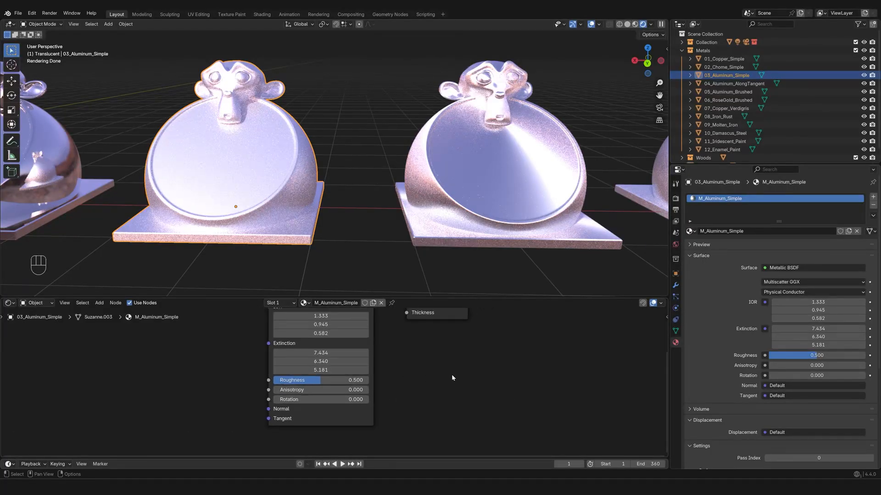
{"action": "scroll", "coordinate": [454, 381], "scroll_direction": "up", "scroll_amount": 2}
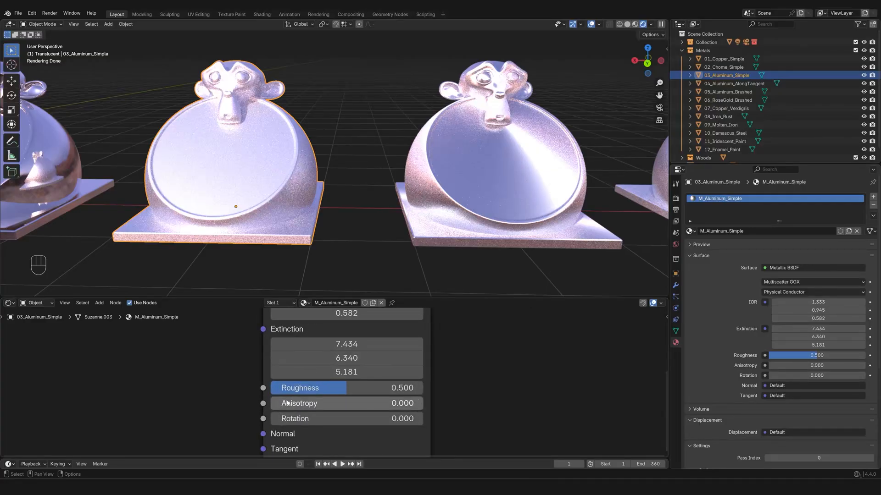
{"action": "scroll", "coordinate": [486, 392], "scroll_direction": "down", "scroll_amount": 3}
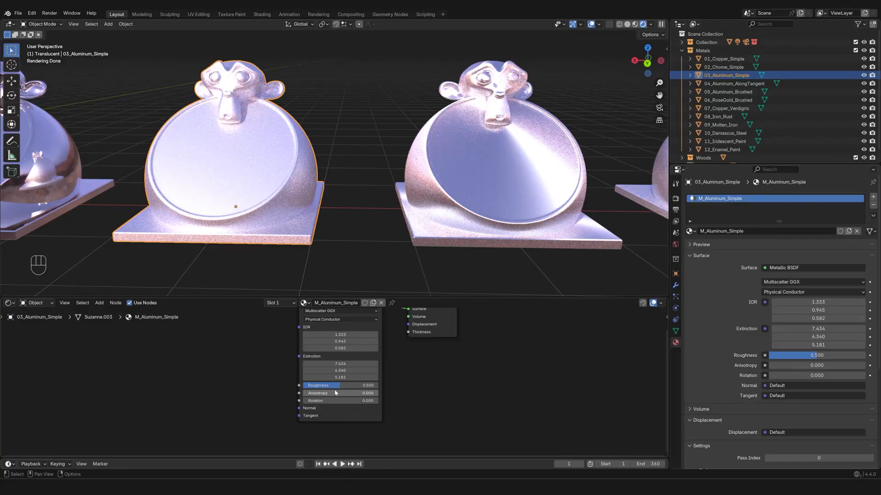
Select the 04_Aluminum_AlongTangent statue and check the Anisotropy of its Metallic BSDF.
{"action": "left_click", "coordinate": [504, 161]}
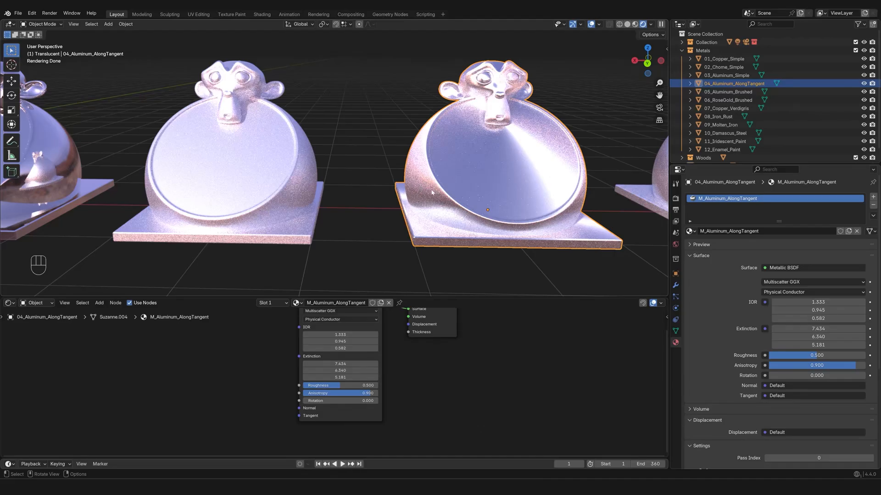
{"action": "middle_click_drag", "start_coordinate": [515, 183], "coordinate": [391, 185], "text": "shift"}
{"action": "middle_click_drag", "start_coordinate": [437, 212], "coordinate": [356, 211], "text": "shift"}
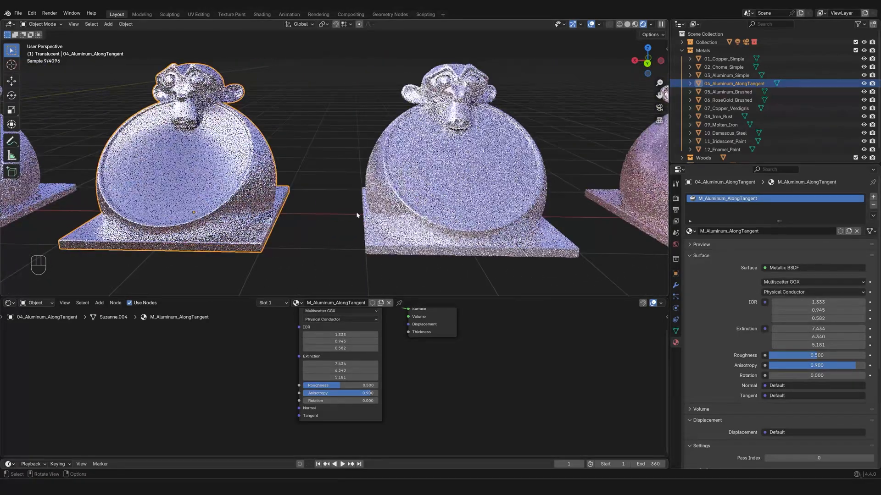
Select the 05_Aluminum_Brushed statue and examine its surface up close together with its complete material node tree.
{"action": "left_click", "coordinate": [418, 206]}
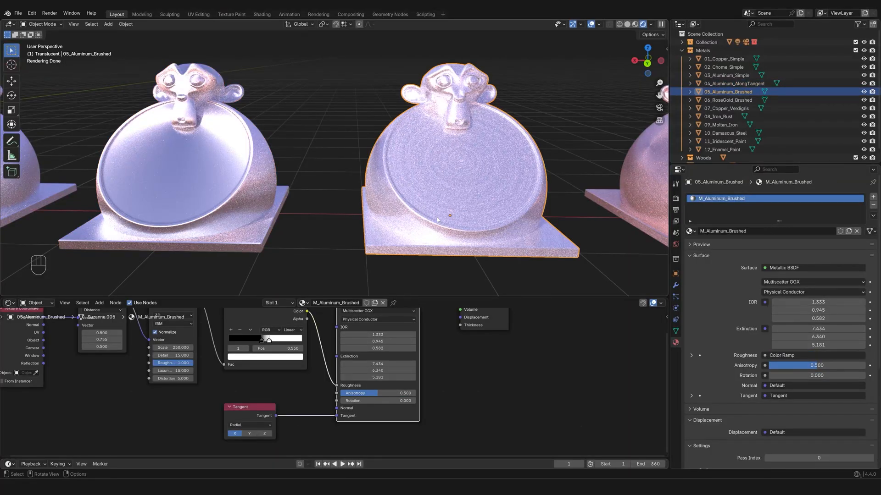
{"action": "key", "text": "Home"}
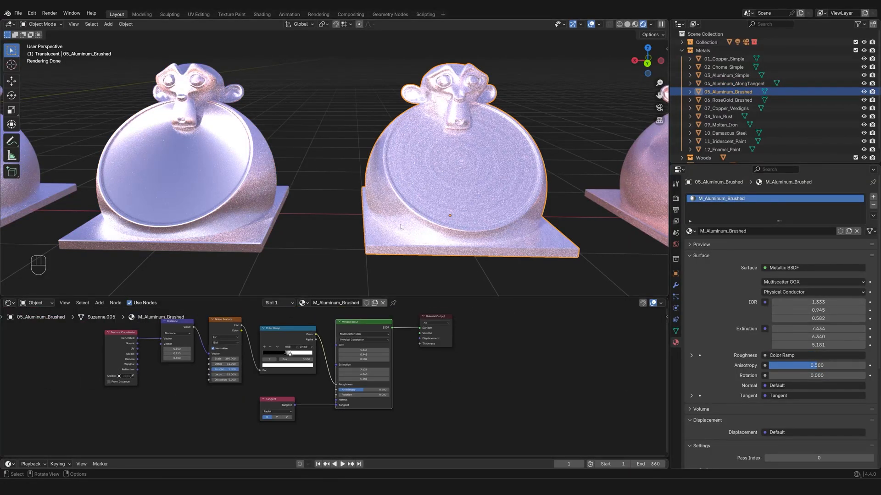
{"action": "middle_click_drag", "start_coordinate": [311, 199], "coordinate": [304, 204]}
{"action": "scroll", "coordinate": [372, 419], "scroll_direction": "up", "scroll_amount": 6}
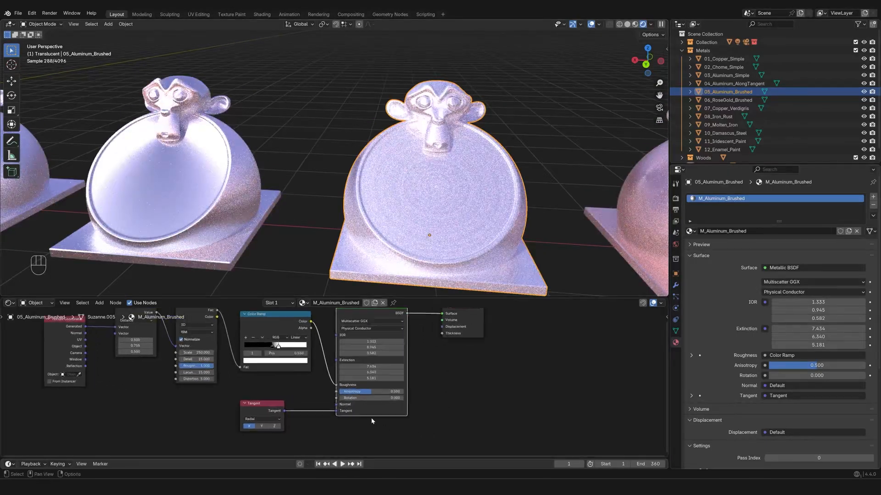
{"action": "mouse_move", "coordinate": [415, 207]}
{"action": "middle_mouse_down"}
{"action": "mouse_move", "coordinate": [433, 234]}
{"action": "mouse_move", "coordinate": [441, 210]}
{"action": "mouse_move", "coordinate": [355, 222]}
{"action": "mouse_move", "coordinate": [407, 215]}
{"action": "middle_mouse_up"}
{"action": "scroll", "coordinate": [409, 214], "scroll_direction": "up", "scroll_amount": 4}
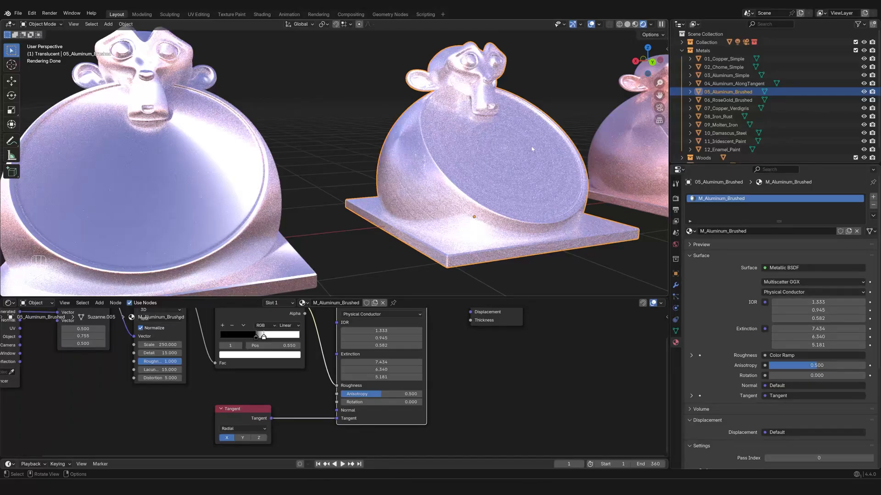
{"action": "key", "text": "Home"}
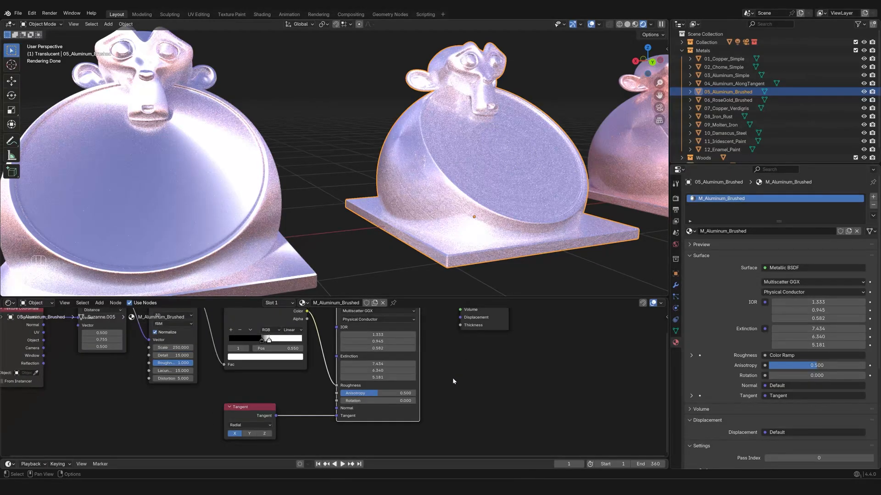
{"action": "middle_click_drag", "start_coordinate": [426, 378], "coordinate": [482, 381]}
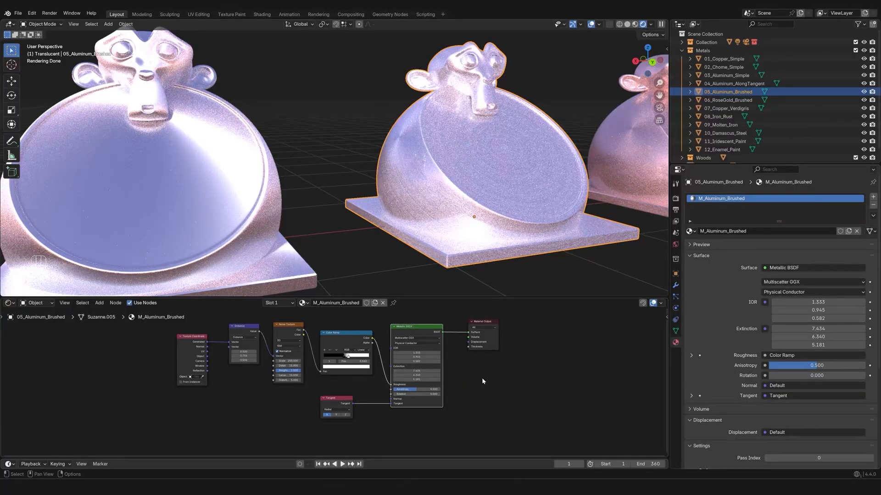
{"action": "left_click", "coordinate": [482, 381]}
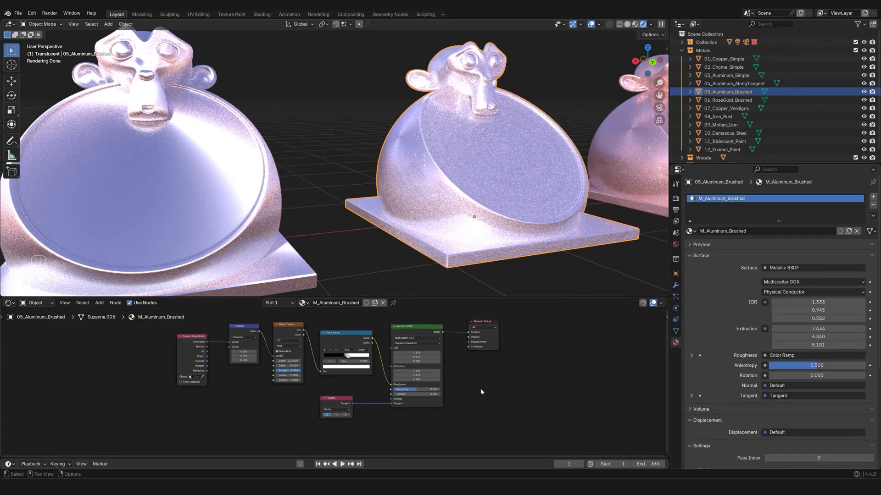
{"action": "scroll", "coordinate": [481, 392], "scroll_direction": "up", "scroll_amount": 2}
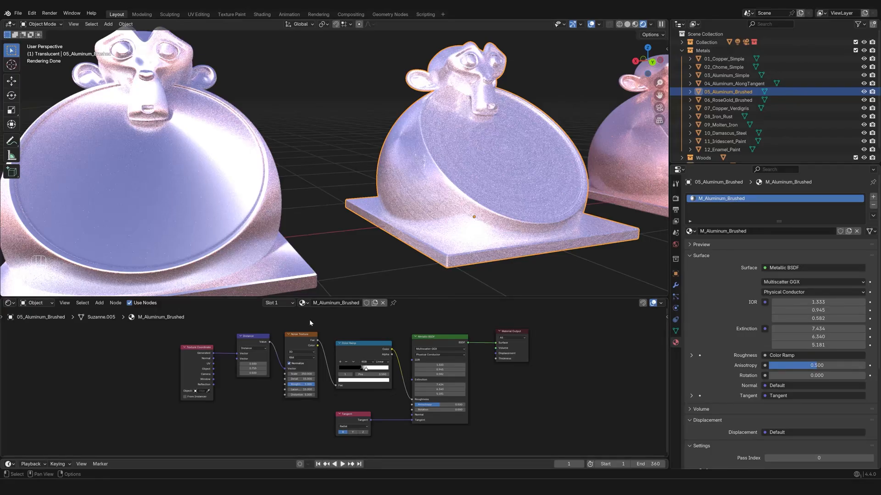
Try rearranging the Color Ramp and Distance nodes of the brushed aluminum material, and undo the moves.
{"action": "left_click_drag", "start_coordinate": [355, 350], "coordinate": [303, 412]}
{"action": "left_click_drag", "start_coordinate": [251, 341], "coordinate": [298, 343]}
{"action": "scroll", "coordinate": [336, 382], "scroll_direction": "down", "scroll_amount": 2}
{"action": "middle_click_drag", "start_coordinate": [362, 405], "coordinate": [371, 362]}
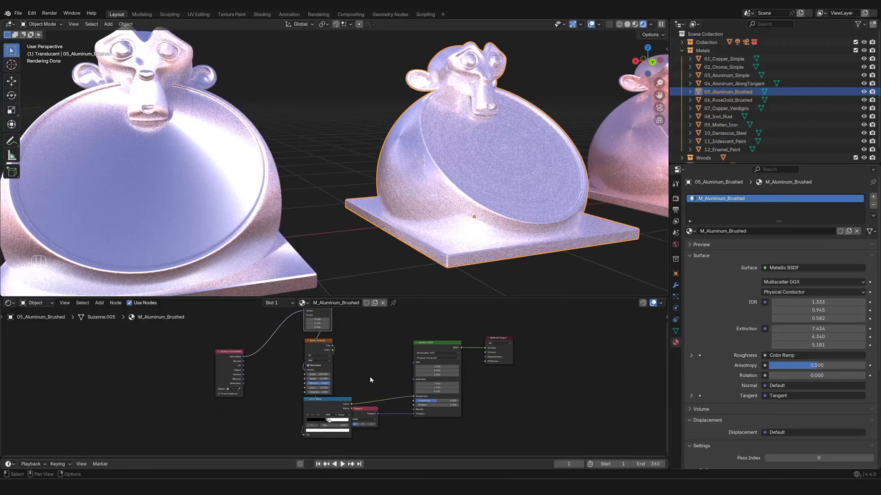
{"action": "key", "text": "ctrl+z"}
{"action": "key", "text": "ctrl+z"}
{"action": "key", "text": "ctrl+z"}
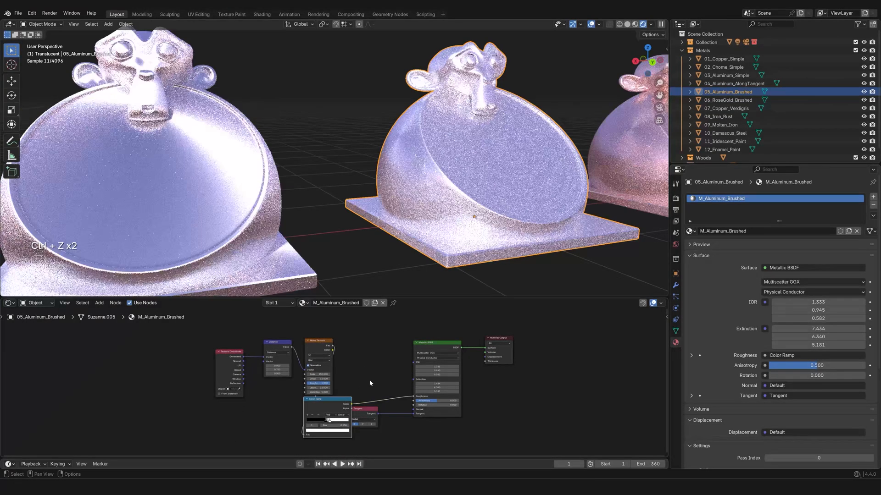
Disconnect the Color Ramp from the Roughness input of the brushed aluminum's Metallic BSDF.
{"action": "left_click", "coordinate": [521, 393]}
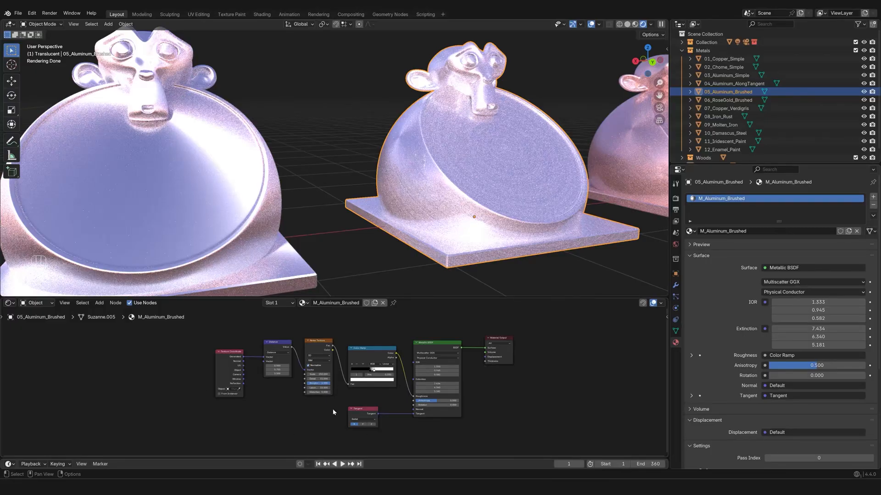
{"action": "scroll", "coordinate": [390, 360], "scroll_direction": "down", "scroll_amount": 3}
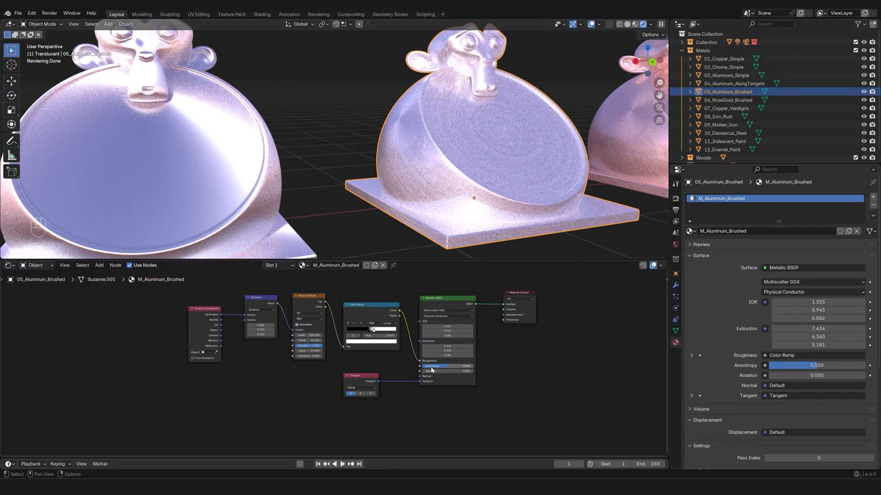
{"action": "middle_click_drag", "start_coordinate": [431, 370], "coordinate": [426, 377]}
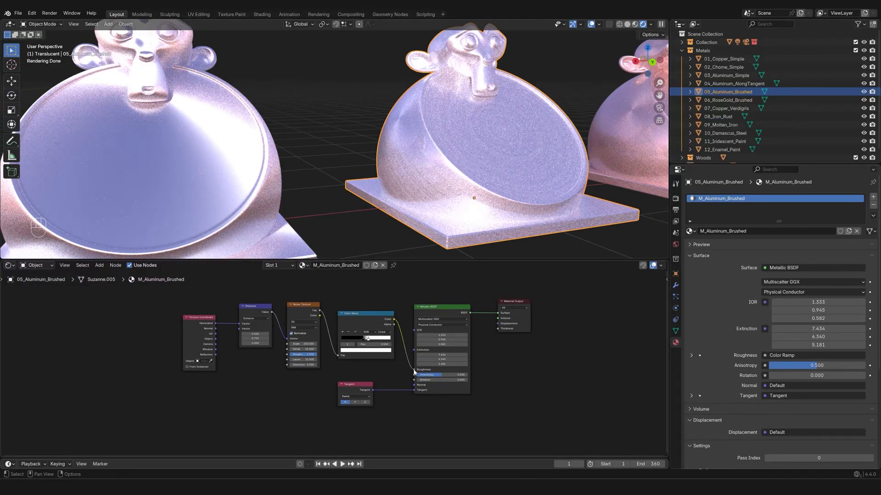
{"action": "left_click_drag", "start_coordinate": [414, 371], "coordinate": [396, 377]}
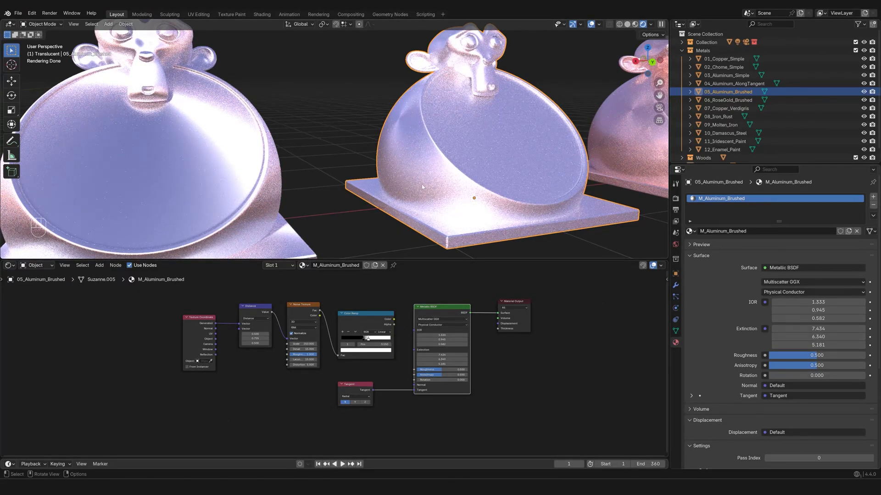
Compare the along-tangent and brushed aluminum statues and their material nodes, ending with 05_Aluminum_Brushed selected.
{"action": "left_click", "coordinate": [161, 187]}
{"action": "left_click", "coordinate": [465, 157]}
{"action": "left_click", "coordinate": [245, 150]}
{"action": "left_click", "coordinate": [444, 143]}
{"action": "left_click", "coordinate": [260, 198]}
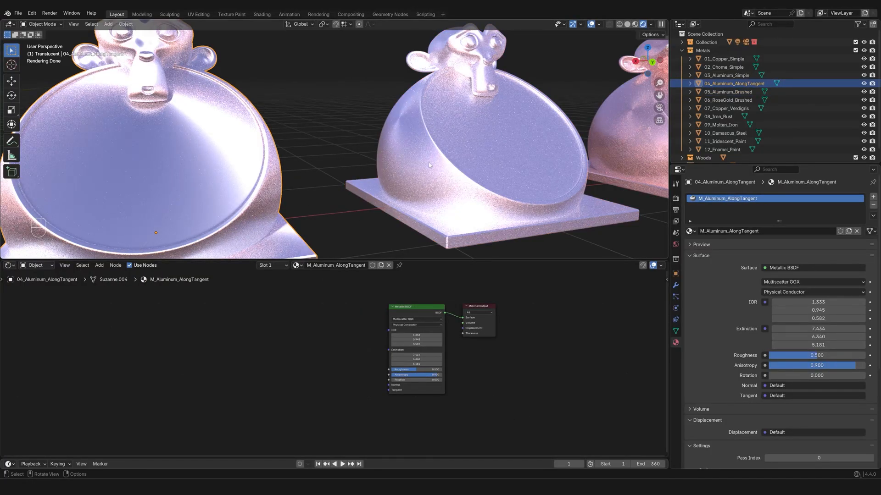
{"action": "left_click", "coordinate": [478, 166]}
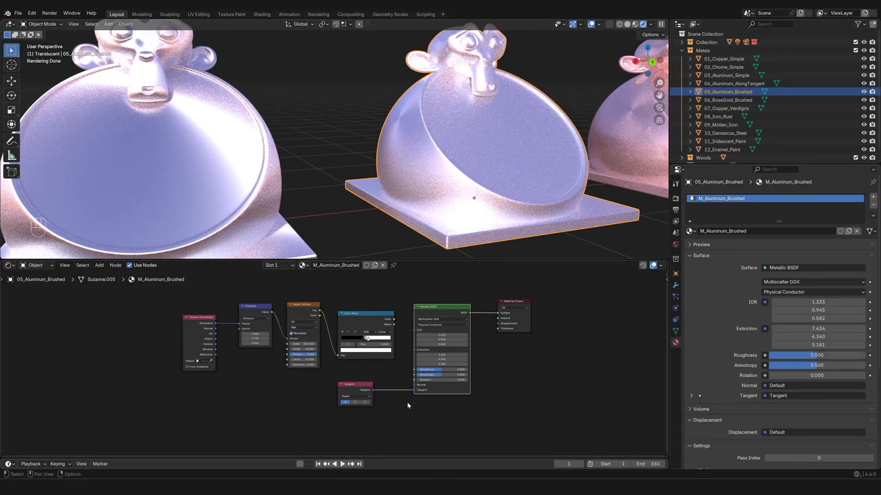
{"action": "left_click", "coordinate": [349, 394]}
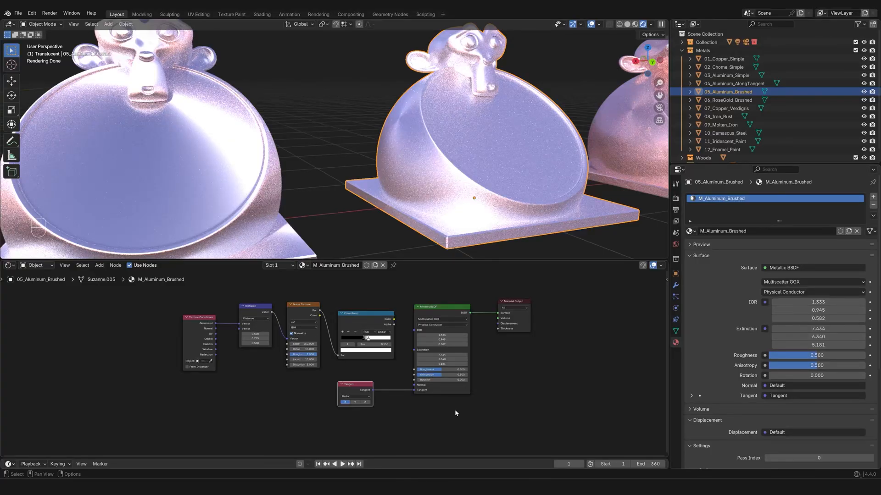
{"action": "scroll", "coordinate": [455, 409], "scroll_direction": "up", "scroll_amount": 3}
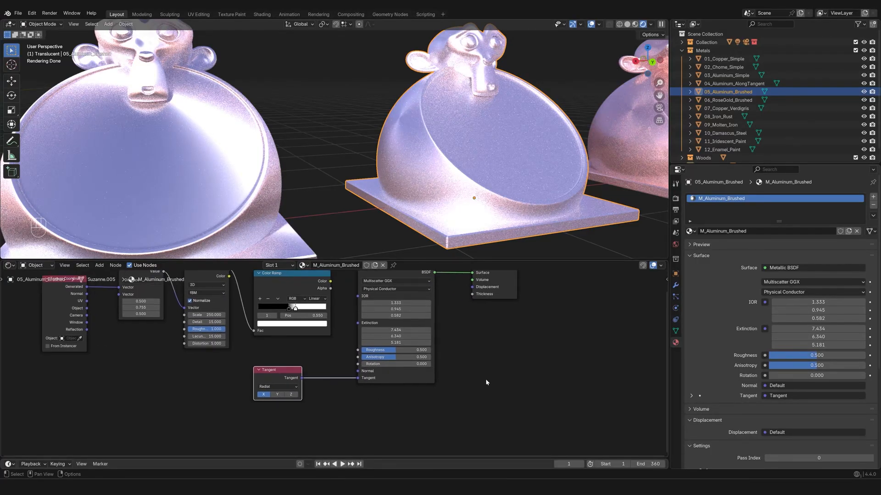
{"action": "key", "text": "shift+a"}
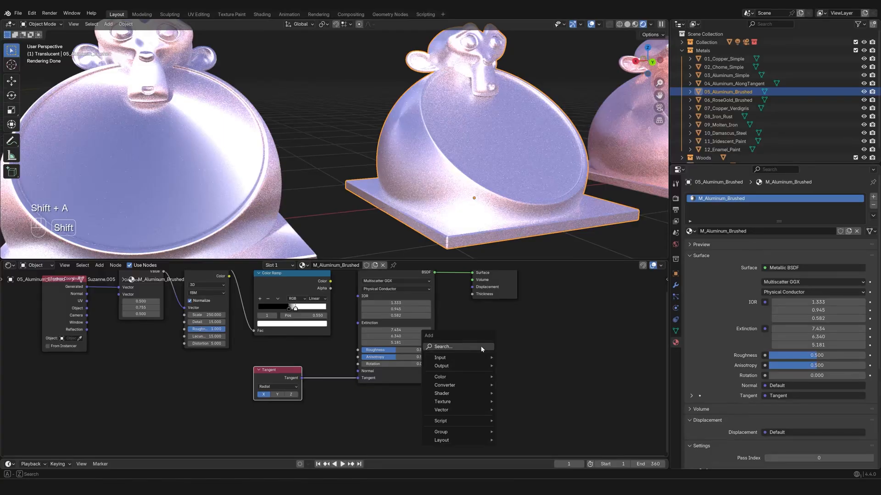
{"action": "left_click", "coordinate": [481, 348]}
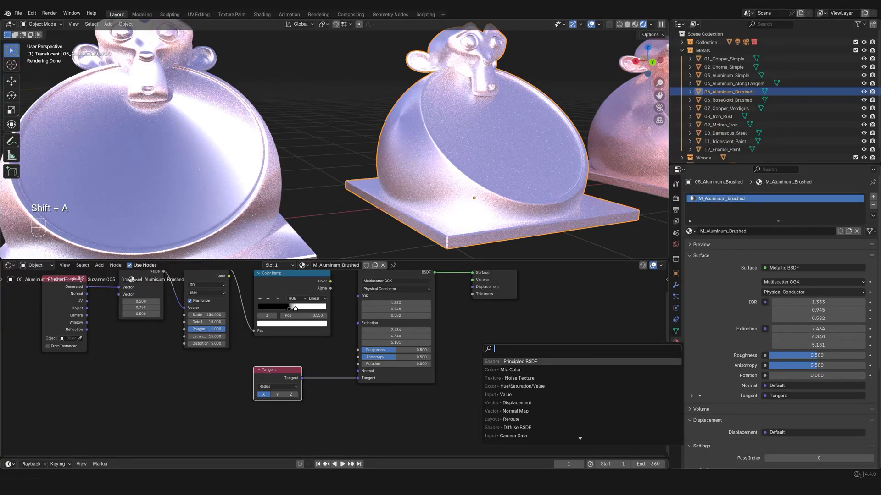
{"action": "key", "text": "Escape"}
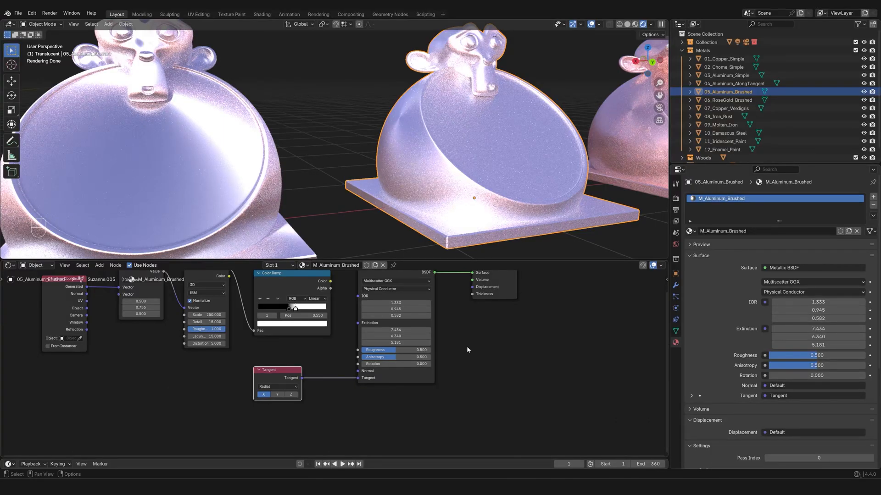
Search for a Tangent node, place it beside the Metallic BSDF, and delete this extra node.
{"action": "key", "text": "shift"}
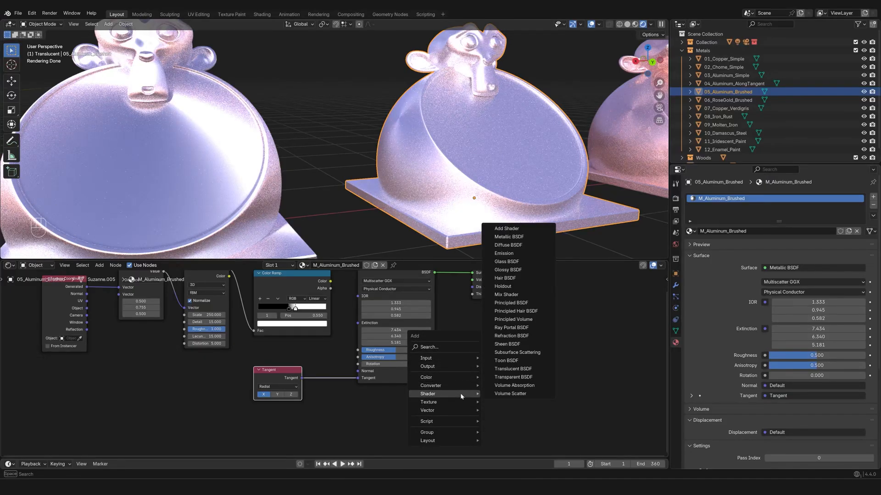
{"action": "mouse_move", "coordinate": [460, 406]}
{"action": "left_click", "coordinate": [459, 348]}
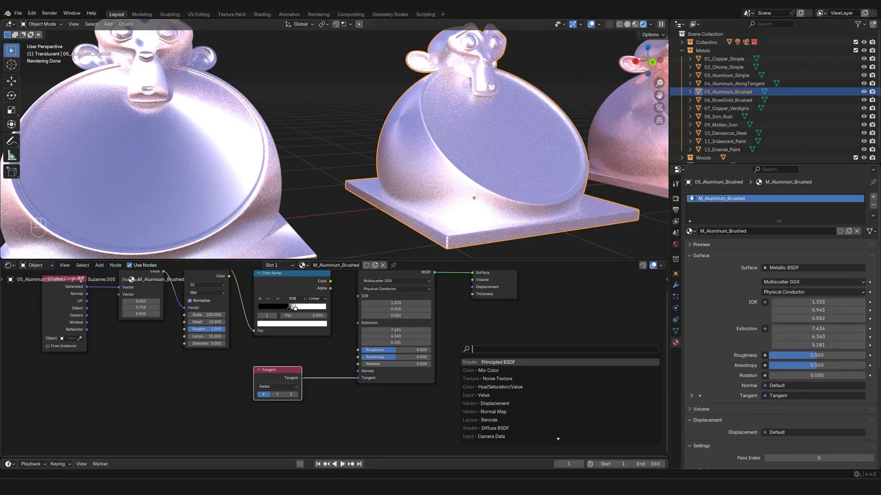
{"action": "type", "text": "ta"}
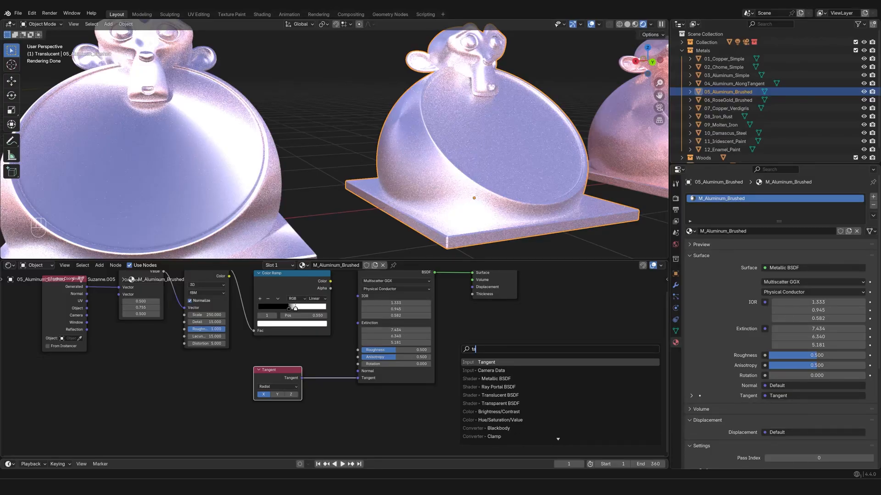
{"action": "left_click", "coordinate": [481, 362]}
{"action": "left_click", "coordinate": [498, 352]}
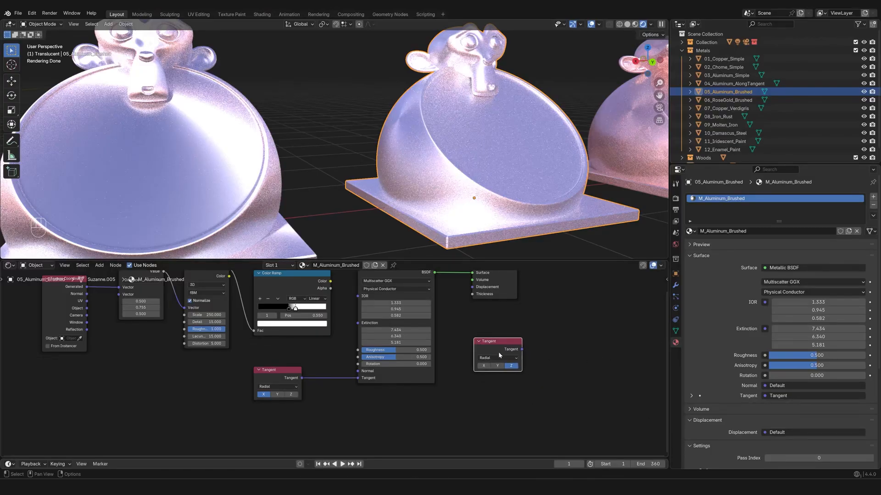
{"action": "key", "text": "x"}
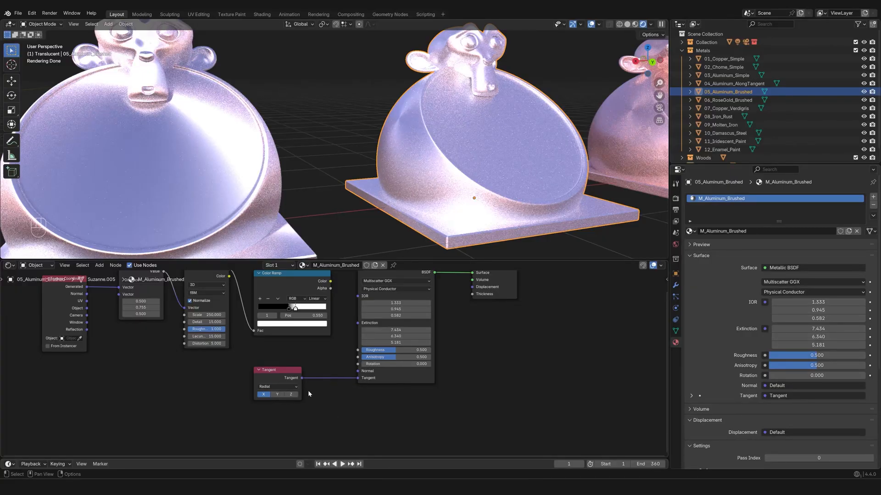
Try the Y and Z axes on the radial Tangent node and set it back to X.
{"action": "left_click", "coordinate": [276, 396]}
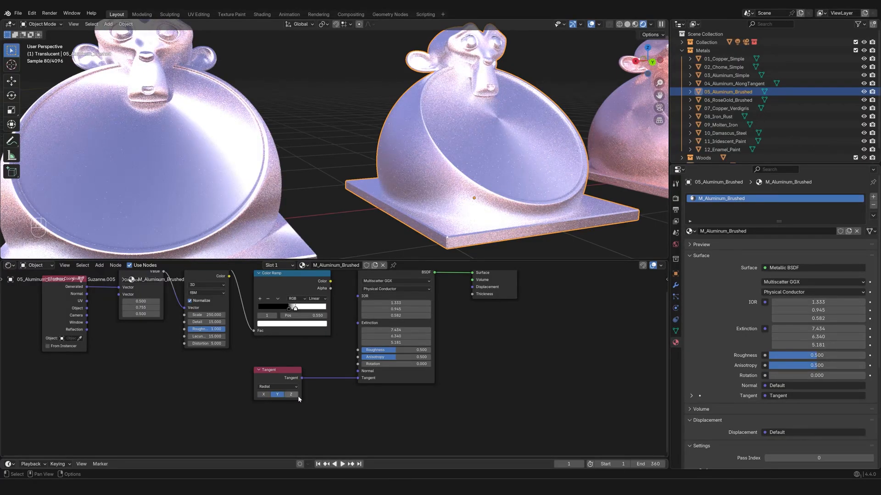
{"action": "left_click", "coordinate": [295, 395]}
{"action": "left_click", "coordinate": [277, 396]}
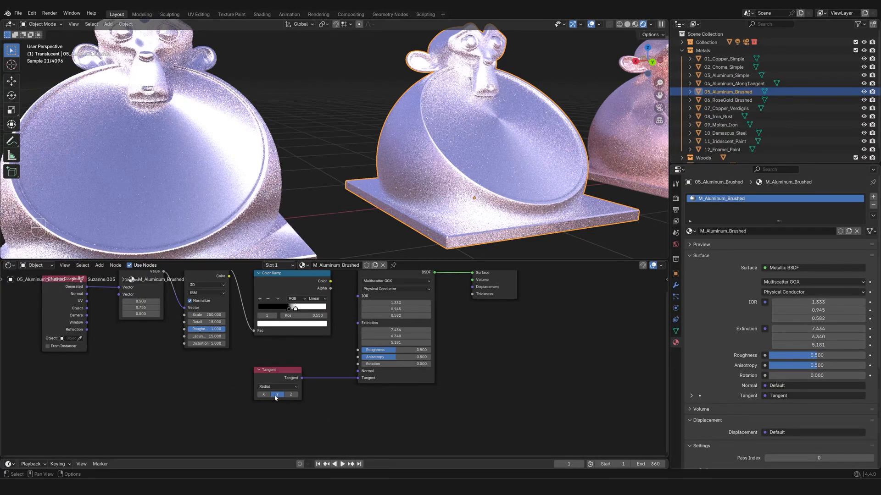
{"action": "left_click", "coordinate": [262, 395]}
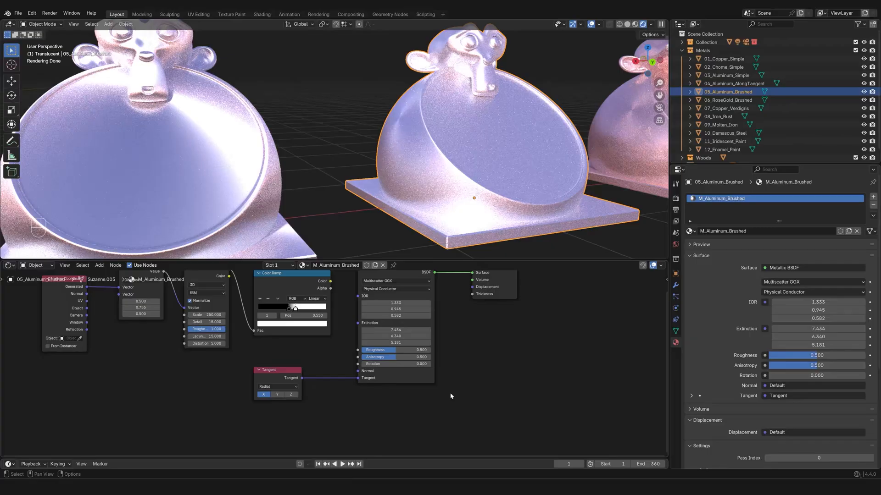
{"action": "left_click", "coordinate": [294, 395]}
{"action": "left_click", "coordinate": [278, 396]}
{"action": "left_click", "coordinate": [261, 396]}
Preview the Color Ramp output directly on the brushed aluminum statue and examine the pattern up close and from the front.
{"action": "left_click", "coordinate": [311, 348]}
{"action": "middle_click_drag", "start_coordinate": [291, 354], "coordinate": [333, 376]}
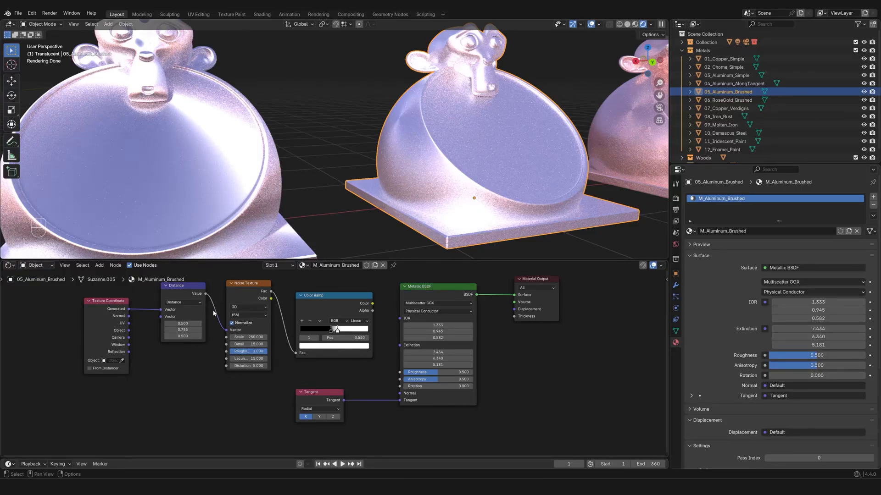
{"action": "left_click", "coordinate": [329, 304], "text": "ctrl+shift"}
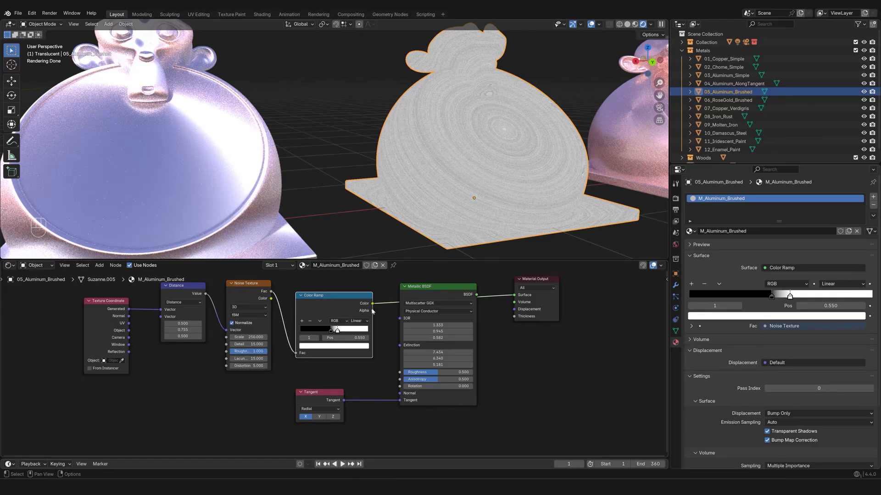
{"action": "middle_click_drag", "start_coordinate": [470, 135], "coordinate": [454, 158]}
{"action": "scroll", "coordinate": [454, 163], "scroll_direction": "up", "scroll_amount": 4}
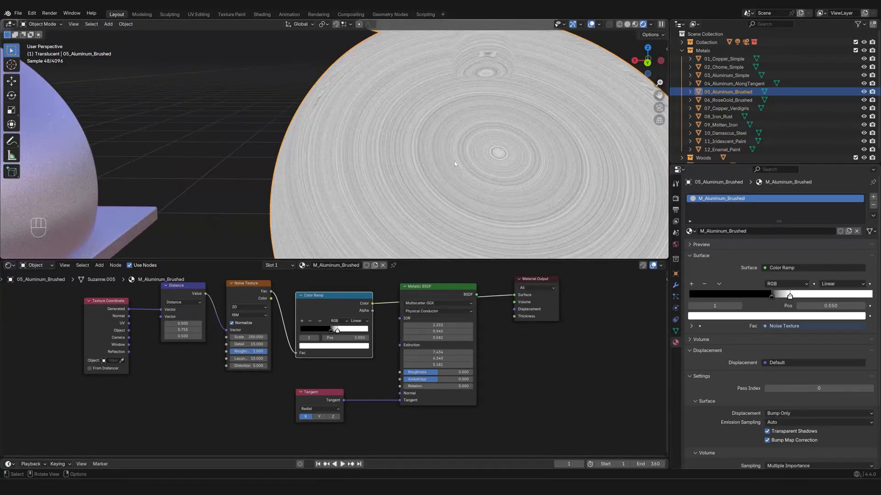
{"action": "middle_click_drag", "start_coordinate": [497, 183], "coordinate": [481, 188]}
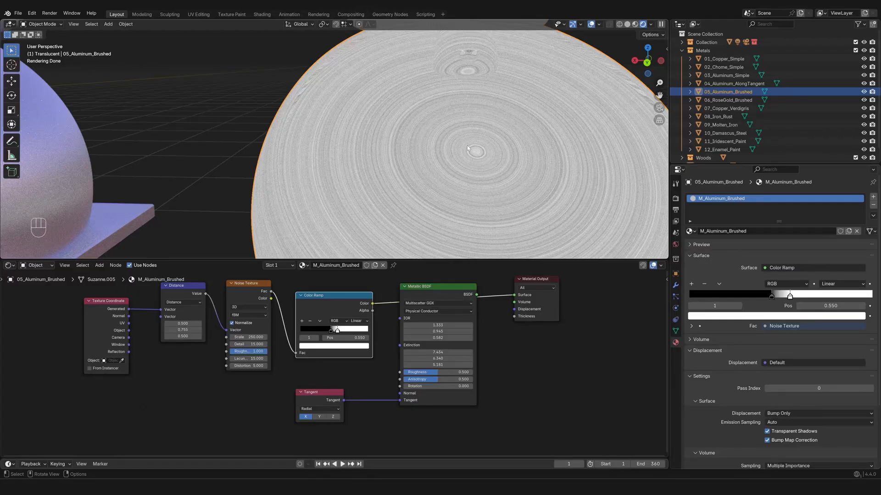
{"action": "scroll", "coordinate": [488, 157], "scroll_direction": "down", "scroll_amount": 8}
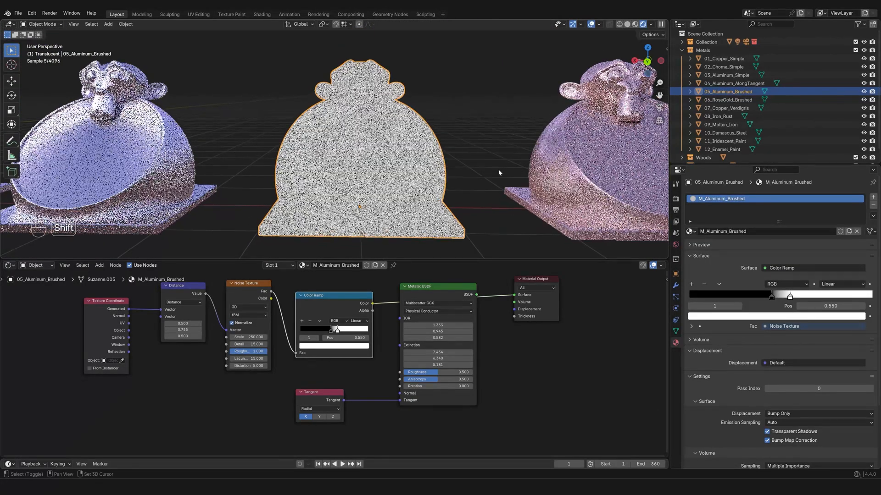
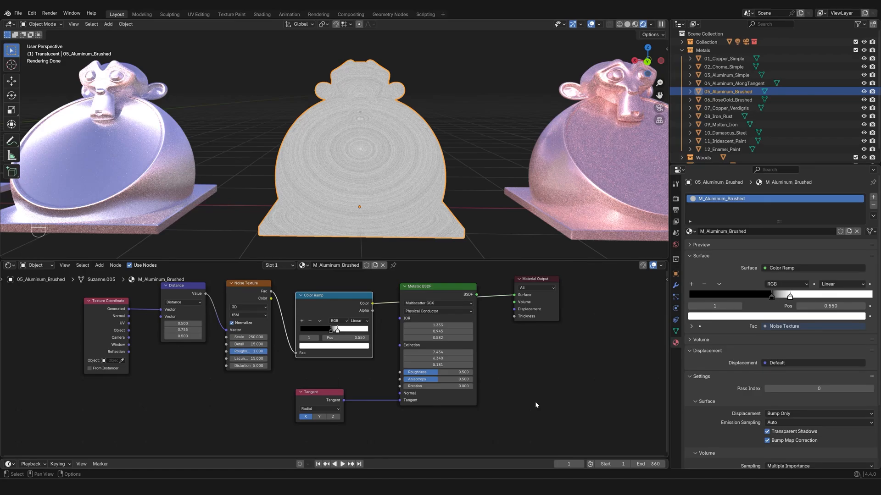
Preview the Noise Texture on the statue with its Vector input disconnected from the Distance node, and examine the surface.
{"action": "left_click", "coordinate": [245, 294], "text": "ctrl+shift"}
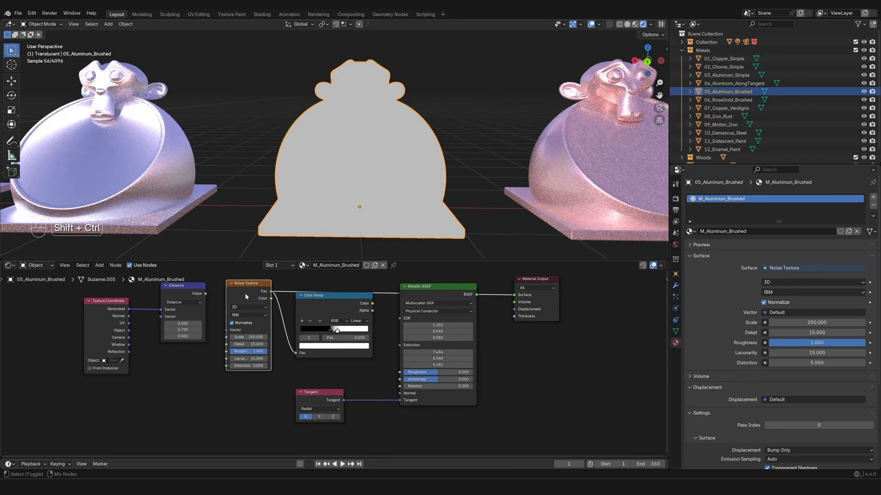
{"action": "scroll", "coordinate": [333, 216], "scroll_direction": "up", "scroll_amount": 8}
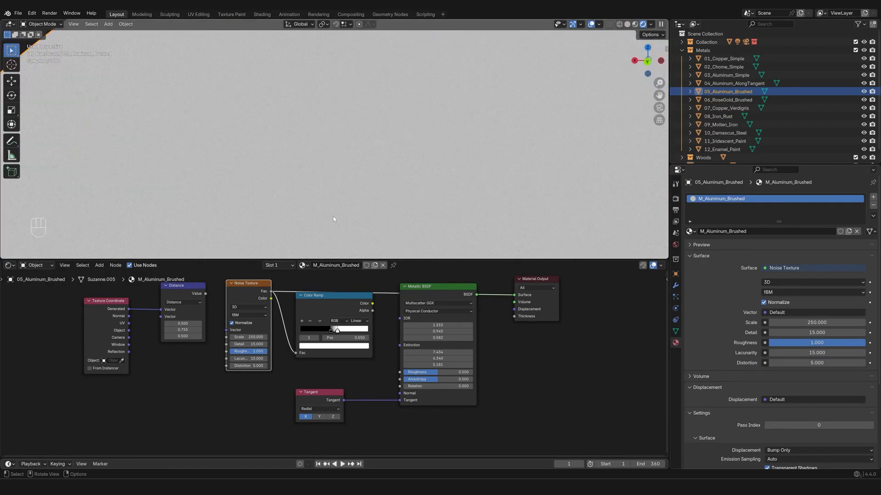
{"action": "scroll", "coordinate": [457, 158], "scroll_direction": "down", "scroll_amount": 8}
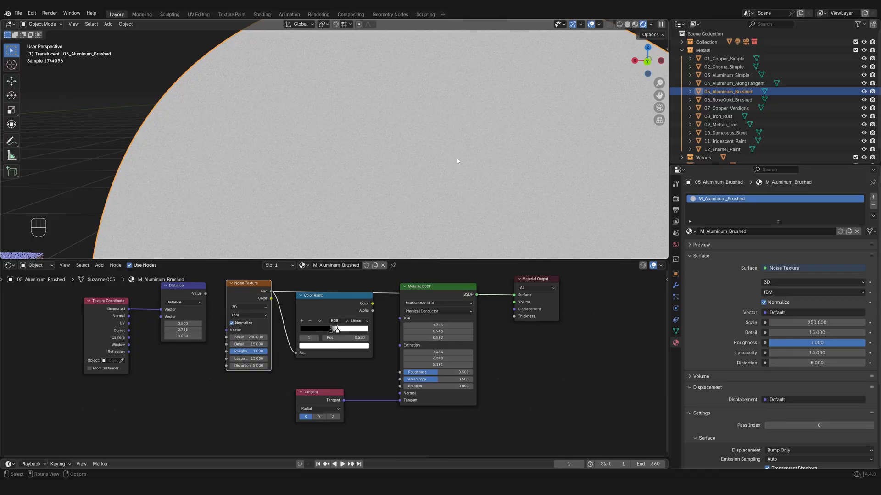
{"action": "scroll", "coordinate": [448, 179], "scroll_direction": "down", "scroll_amount": 2}
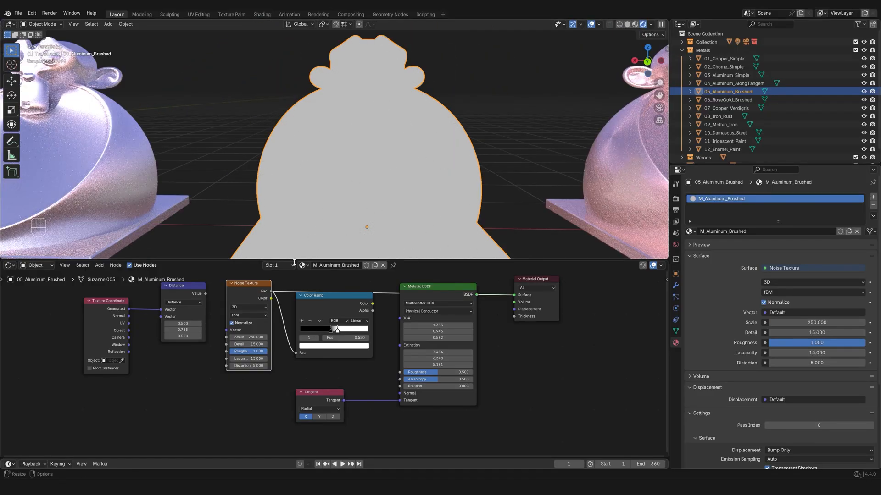
Connect the Distance node's Value to the Noise Texture's Vector input and examine the pattern up close.
{"action": "left_click_drag", "start_coordinate": [206, 294], "coordinate": [227, 330]}
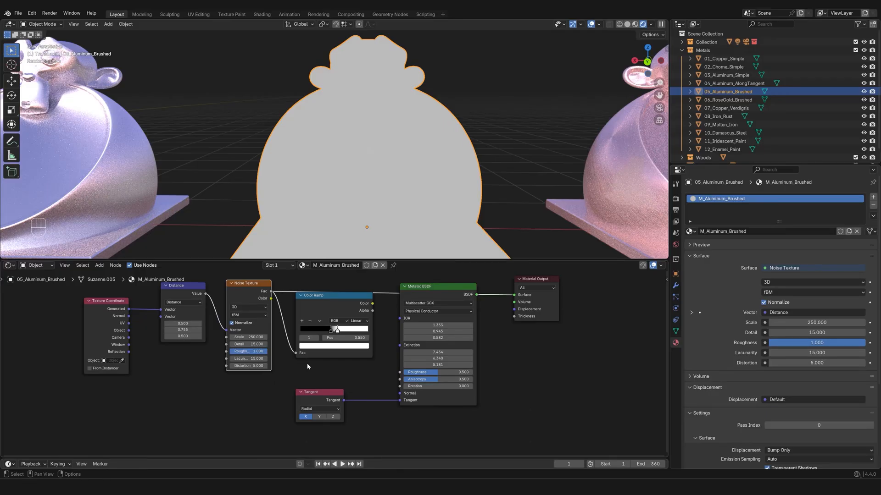
{"action": "scroll", "coordinate": [307, 327], "scroll_direction": "up", "scroll_amount": 1}
{"action": "scroll", "coordinate": [359, 166], "scroll_direction": "up", "scroll_amount": 5}
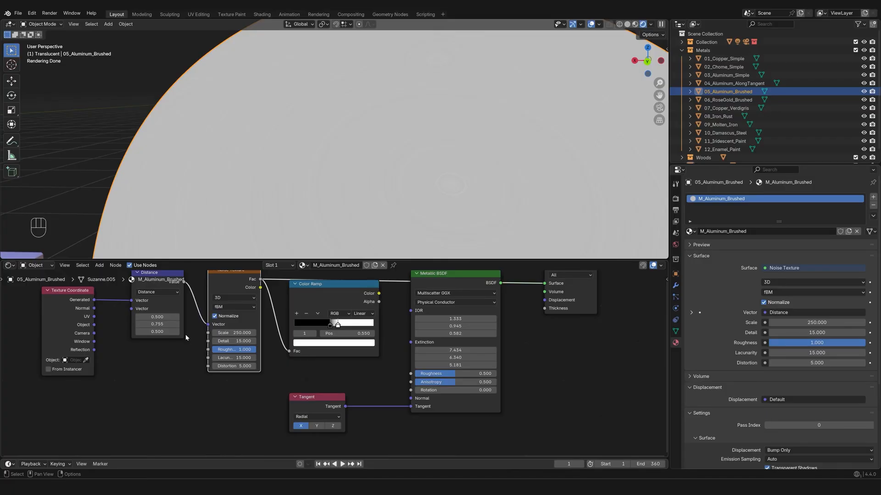
Unlink the Distance node from the Noise Texture's Vector input and examine the plain noise at several viewing distances.
{"action": "left_click_drag", "start_coordinate": [208, 325], "coordinate": [199, 329]}
{"action": "scroll", "coordinate": [483, 172], "scroll_direction": "up", "scroll_amount": 3}
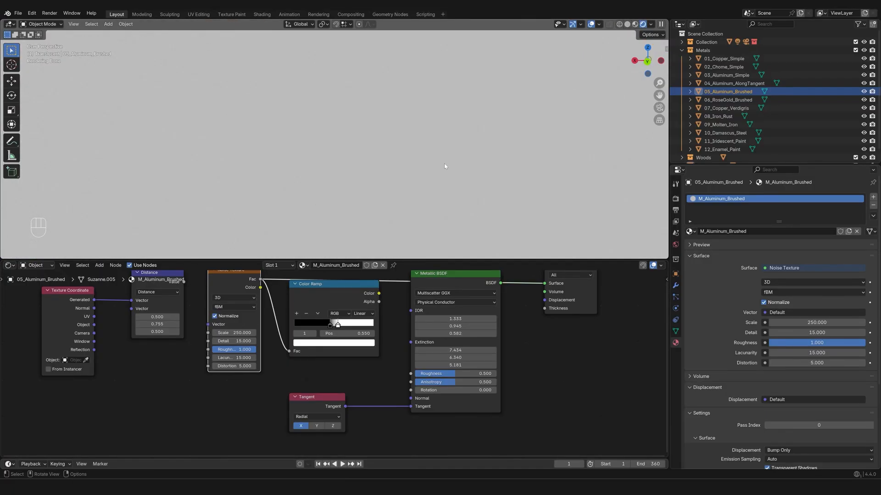
{"action": "scroll", "coordinate": [407, 170], "scroll_direction": "down", "scroll_amount": 4}
{"action": "scroll", "coordinate": [407, 169], "scroll_direction": "up", "scroll_amount": 2}
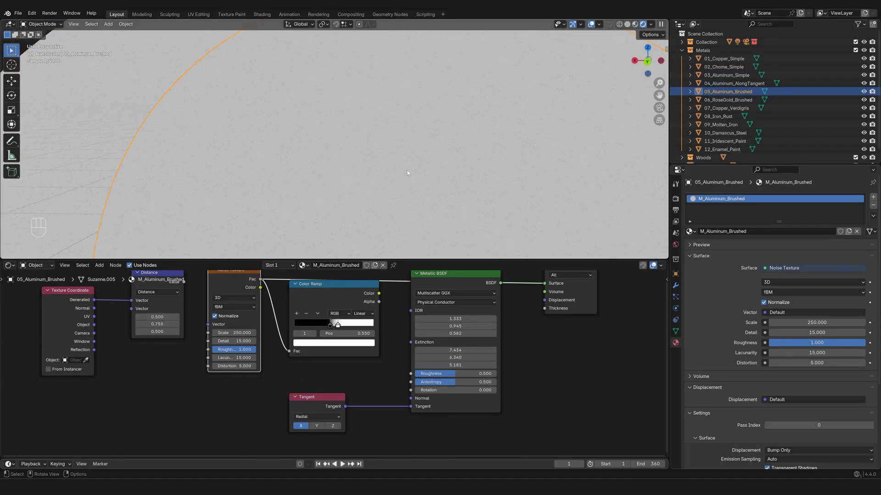
{"action": "scroll", "coordinate": [407, 171], "scroll_direction": "down", "scroll_amount": 3}
{"action": "scroll", "coordinate": [407, 171], "scroll_direction": "up", "scroll_amount": 2}
{"action": "scroll", "coordinate": [407, 171], "scroll_direction": "down", "scroll_amount": 1}
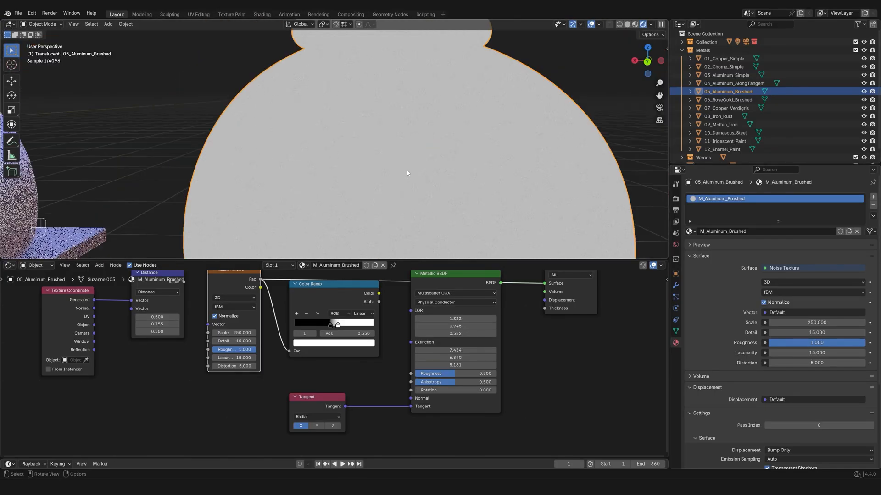
{"action": "scroll", "coordinate": [407, 173], "scroll_direction": "down", "scroll_amount": 3}
{"action": "scroll", "coordinate": [407, 173], "scroll_direction": "up", "scroll_amount": 3}
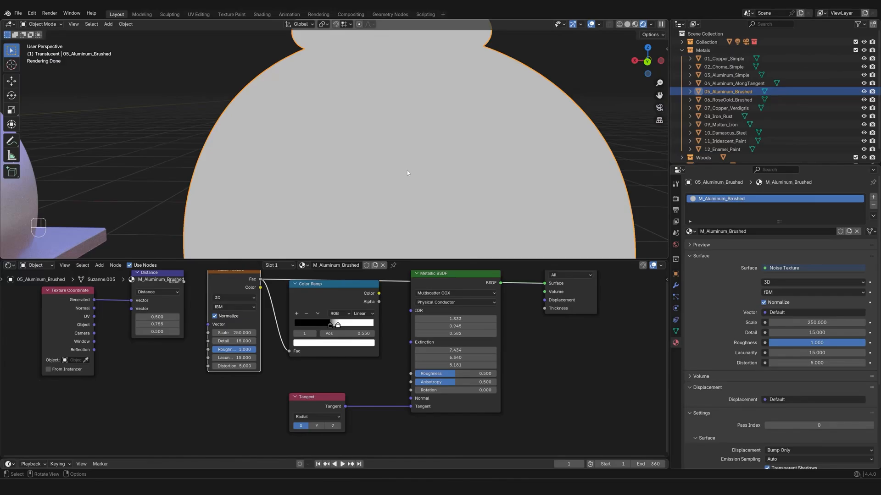
Compare how the plain noise on the aluminum statue's surface reads close up and from farther away.
{"action": "scroll", "coordinate": [407, 173], "scroll_direction": "up", "scroll_amount": 2}
{"action": "scroll", "coordinate": [406, 173], "scroll_direction": "down", "scroll_amount": 2}
{"action": "scroll", "coordinate": [407, 173], "scroll_direction": "up", "scroll_amount": 2}
{"action": "scroll", "coordinate": [407, 173], "scroll_direction": "down", "scroll_amount": 3}
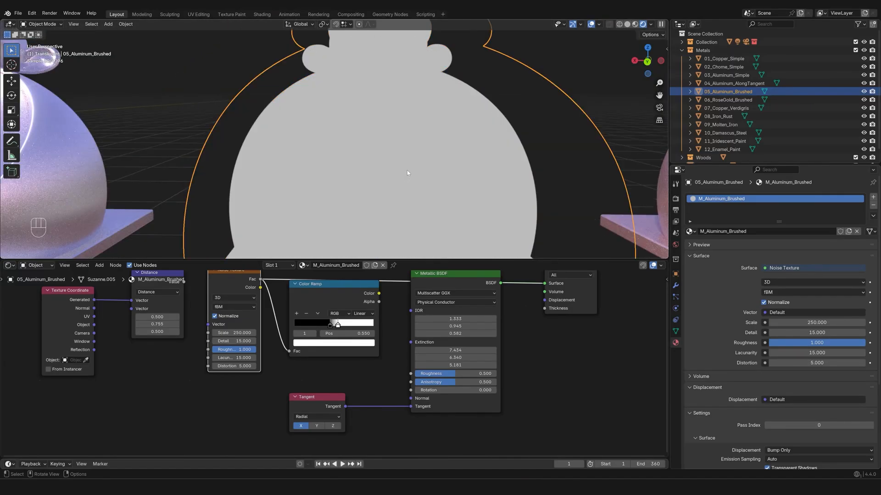
{"action": "scroll", "coordinate": [408, 173], "scroll_direction": "down", "scroll_amount": 1}
{"action": "scroll", "coordinate": [407, 173], "scroll_direction": "up", "scroll_amount": 2}
{"action": "scroll", "coordinate": [407, 173], "scroll_direction": "down", "scroll_amount": 2}
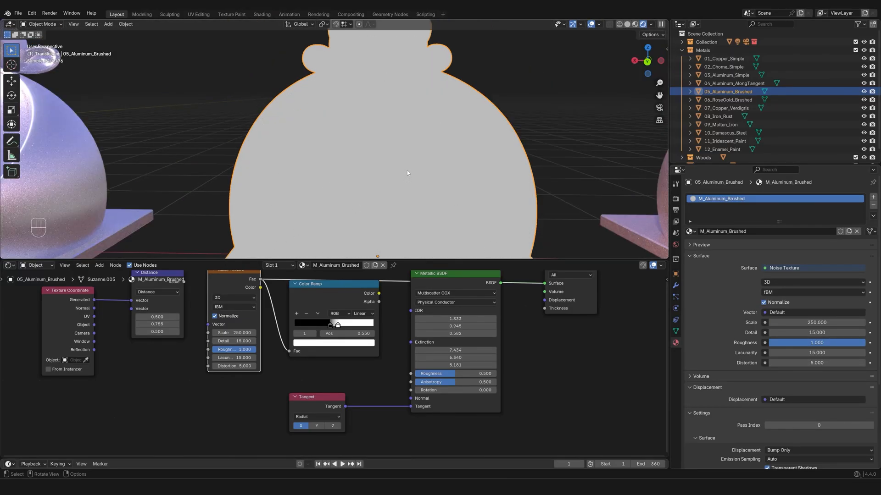
{"action": "scroll", "coordinate": [408, 173], "scroll_direction": "up", "scroll_amount": 2}
{"action": "scroll", "coordinate": [407, 173], "scroll_direction": "down", "scroll_amount": 3}
{"action": "scroll", "coordinate": [408, 173], "scroll_direction": "up", "scroll_amount": 3}
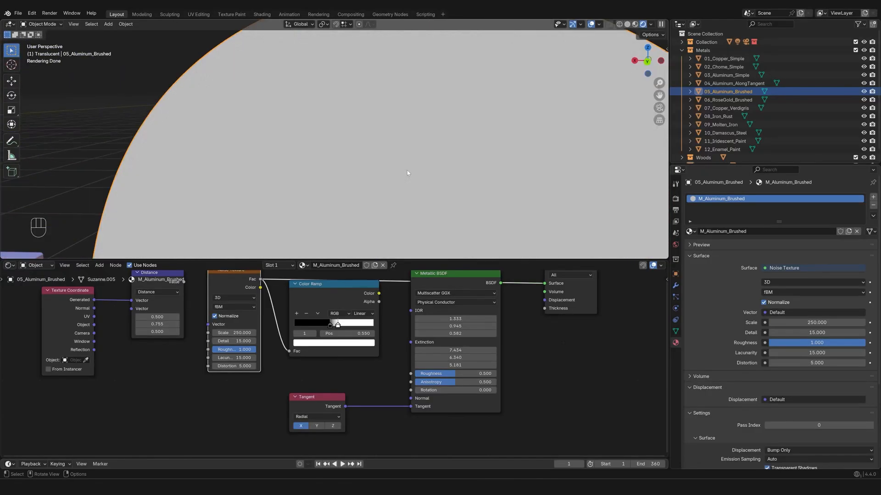
Reconnect the Distance node's Value to the Noise Texture's Vector input and preview the Color Ramp output on the statue.
{"action": "left_click_drag", "start_coordinate": [184, 282], "coordinate": [208, 325]}
{"action": "scroll", "coordinate": [389, 181], "scroll_direction": "down", "scroll_amount": 2}
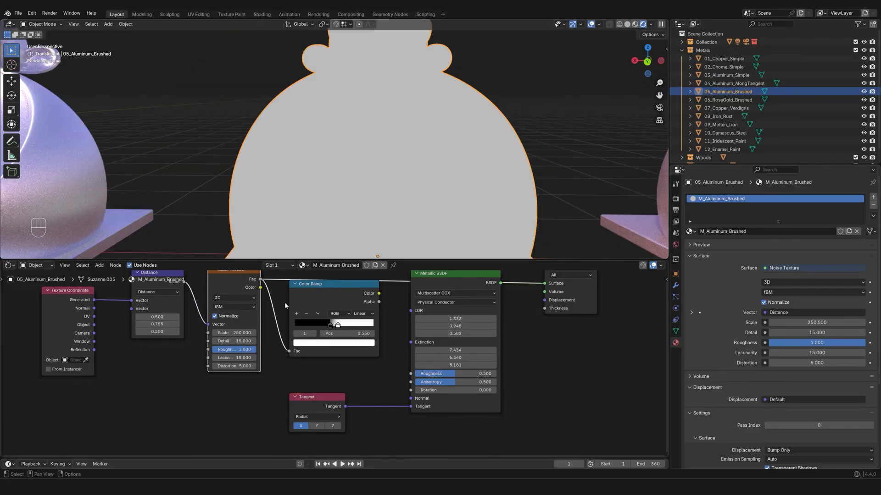
{"action": "left_click", "coordinate": [304, 293]}
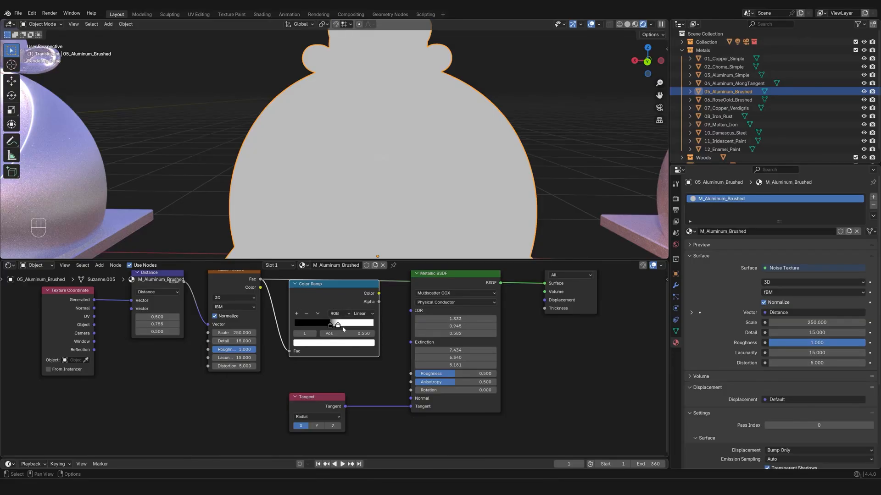
{"action": "left_click", "coordinate": [240, 285]}
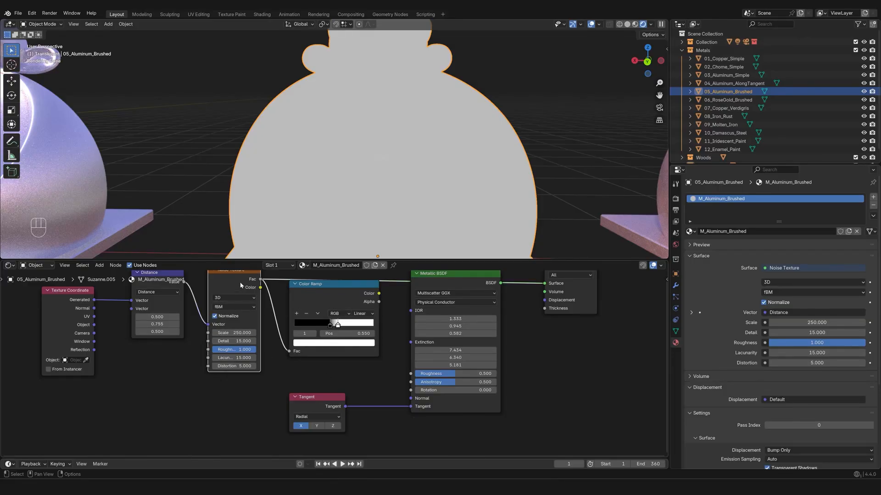
{"action": "scroll", "coordinate": [339, 321], "scroll_direction": "up", "scroll_amount": 1}
{"action": "left_click", "coordinate": [311, 298], "text": "ctrl+shift"}
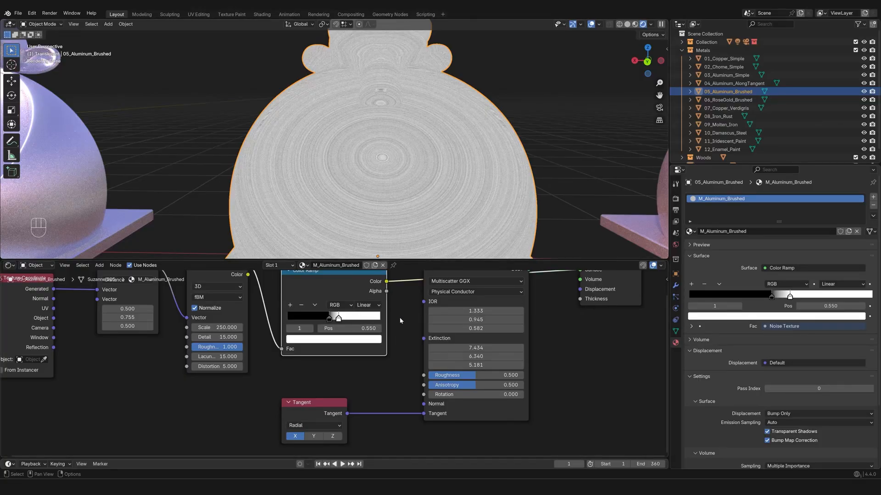
Inspect the positions of the Color Ramp's black and white stops.
{"action": "scroll", "coordinate": [328, 363], "scroll_direction": "up", "scroll_amount": 1}
{"action": "left_click", "coordinate": [329, 306]}
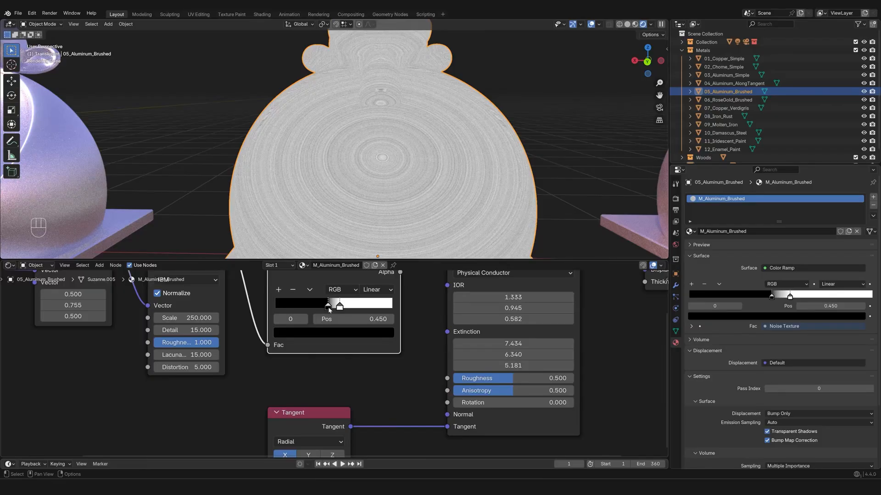
{"action": "left_click", "coordinate": [341, 308]}
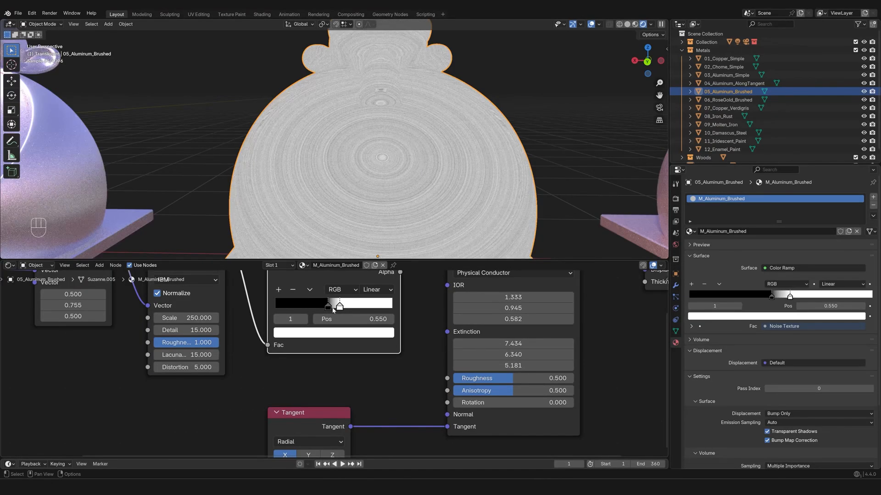
{"action": "left_click", "coordinate": [328, 306]}
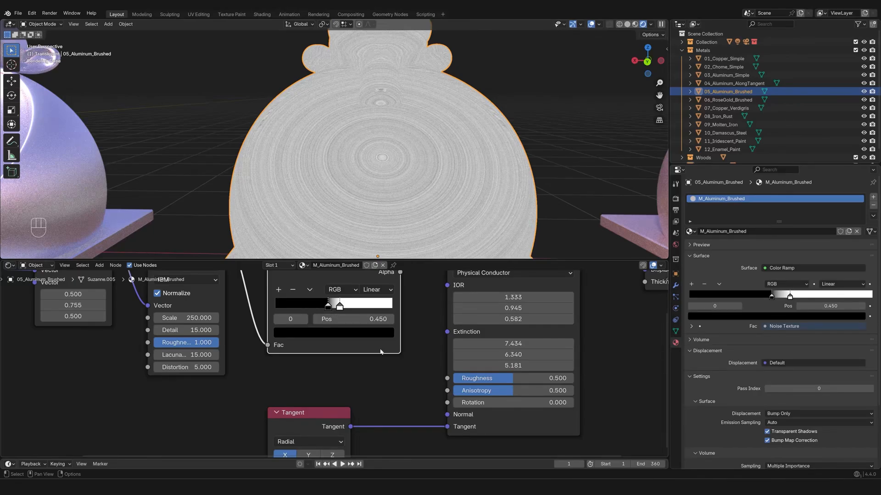
Add a second Color Ramp node to the brushed aluminum material, placing it below the Material Output node.
{"action": "key", "text": "Home"}
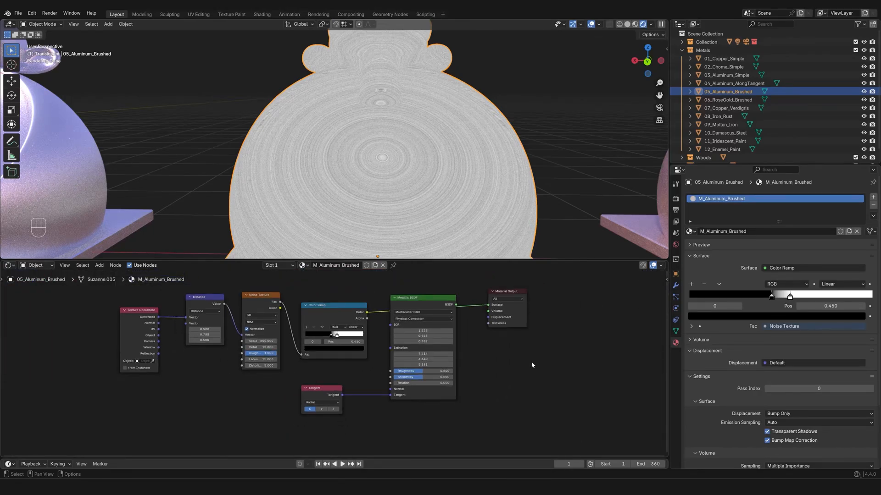
{"action": "key", "text": "shift+a"}
{"action": "type", "text": "colo"}
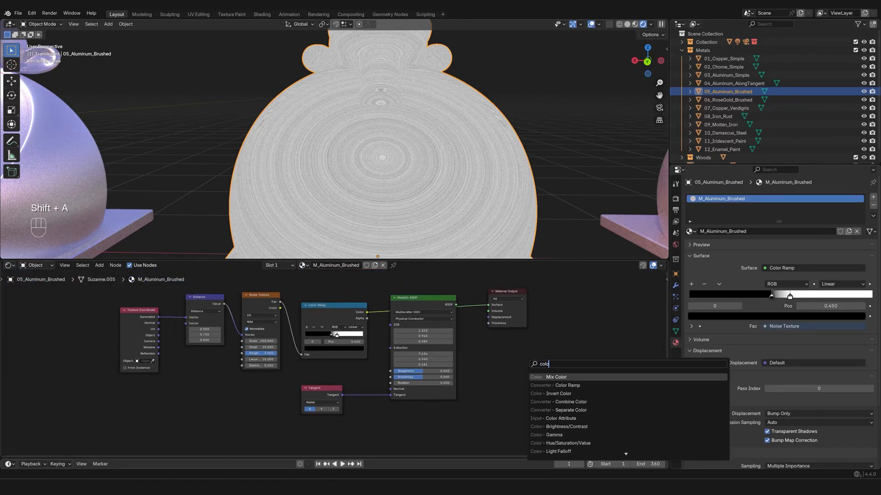
{"action": "key", "text": "Down"}
{"action": "key", "text": "Return"}
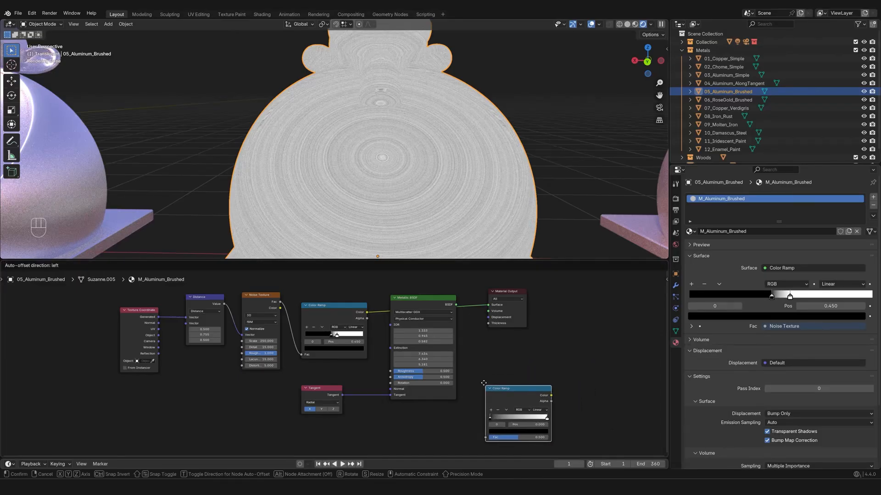
{"action": "left_click", "coordinate": [483, 356]}
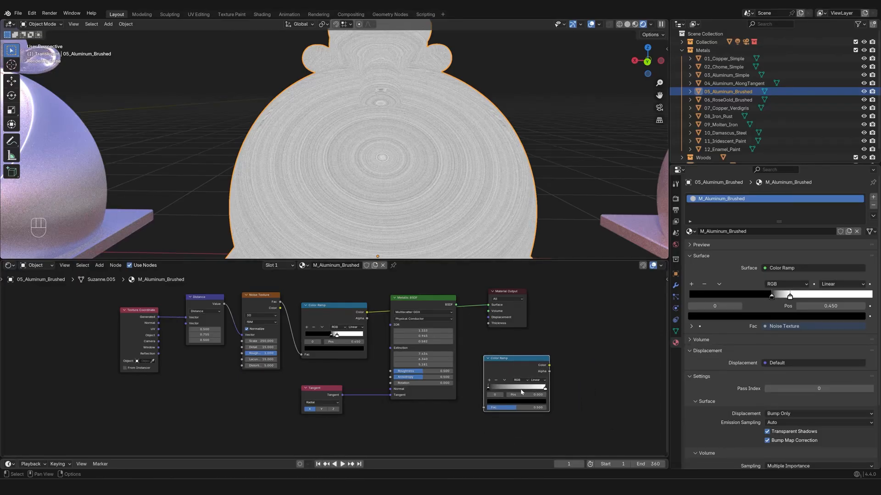
Place the new Color Ramp above the existing one, preview it on the statue and feed it the Noise Texture's Fac output.
{"action": "scroll", "coordinate": [473, 362], "scroll_direction": "down", "scroll_amount": 1}
{"action": "middle_click_drag", "start_coordinate": [470, 343], "coordinate": [510, 388]}
{"action": "left_click_drag", "start_coordinate": [545, 416], "coordinate": [379, 308]}
{"action": "left_click", "coordinate": [382, 305], "text": "ctrl+shift"}
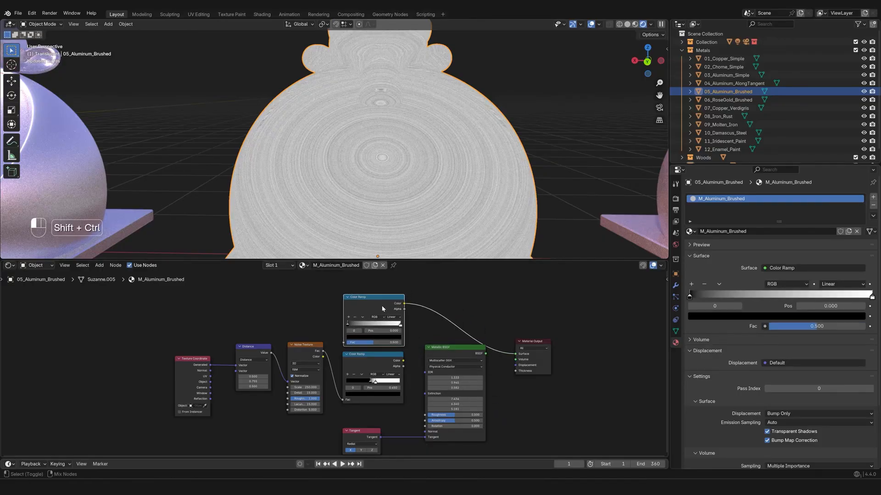
{"action": "left_click_drag", "start_coordinate": [323, 351], "coordinate": [342, 343]}
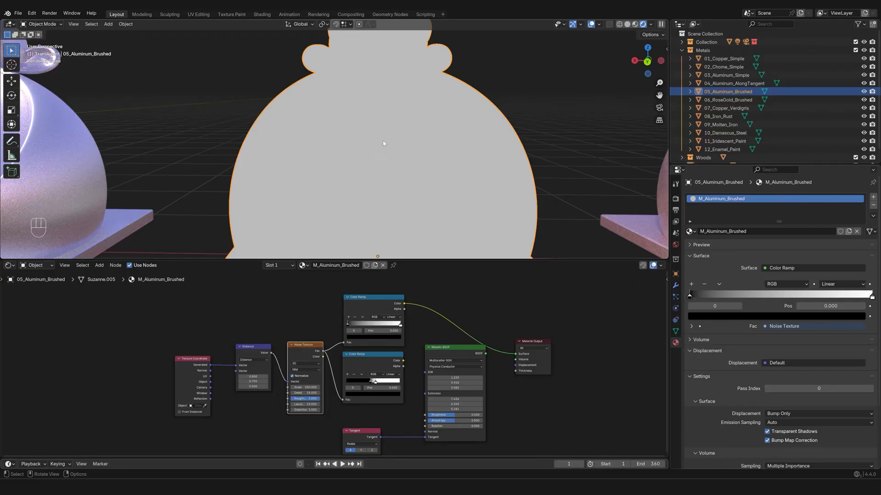
Move the new Color Ramp's black and white stops close together near the middle, with the white stop at about 0.528.
{"action": "scroll", "coordinate": [416, 346], "scroll_direction": "up", "scroll_amount": 3}
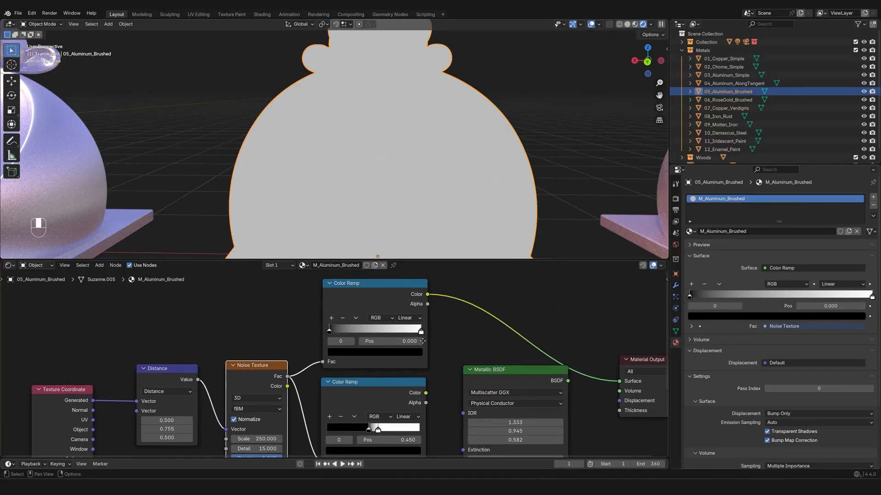
{"action": "scroll", "coordinate": [368, 355], "scroll_direction": "up", "scroll_amount": 2}
{"action": "left_click_drag", "start_coordinate": [329, 331], "coordinate": [363, 323]}
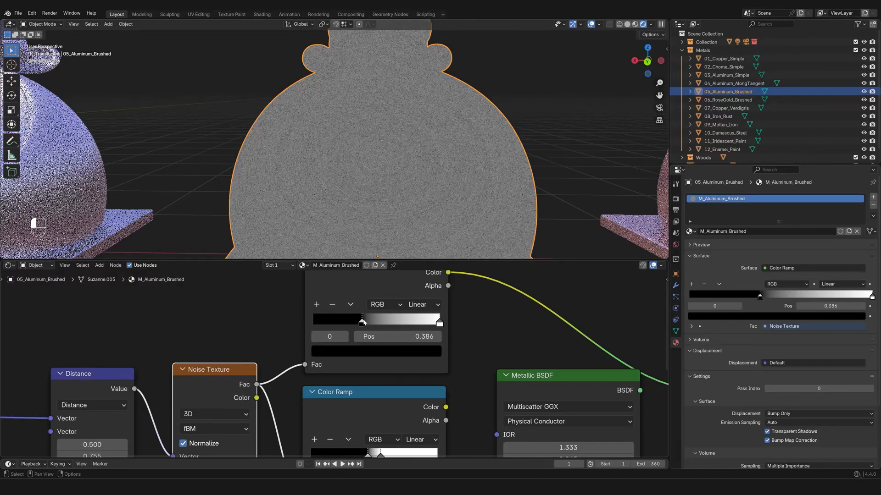
{"action": "left_click", "coordinate": [439, 323]}
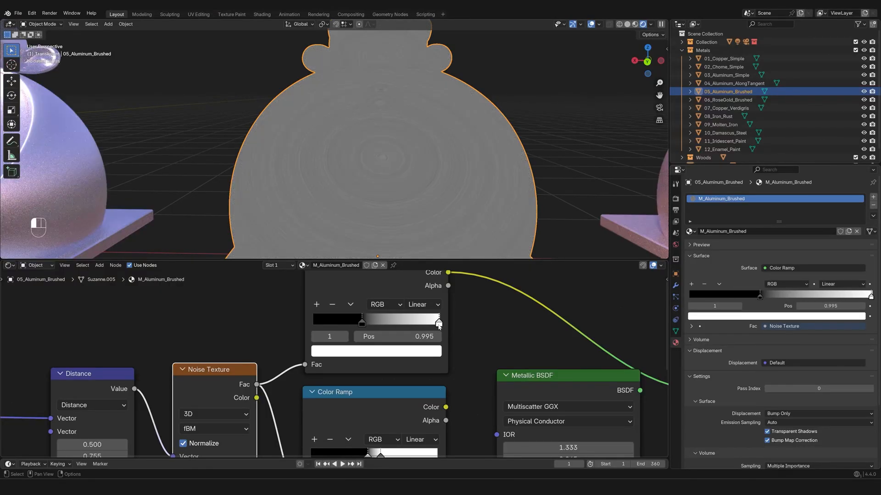
{"action": "left_click_drag", "start_coordinate": [439, 325], "coordinate": [370, 324]}
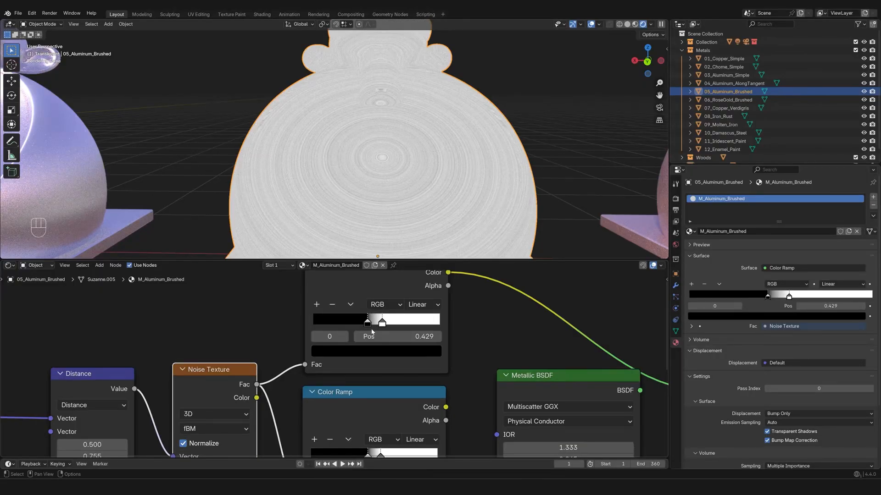
{"action": "left_click_drag", "start_coordinate": [368, 324], "coordinate": [384, 324]}
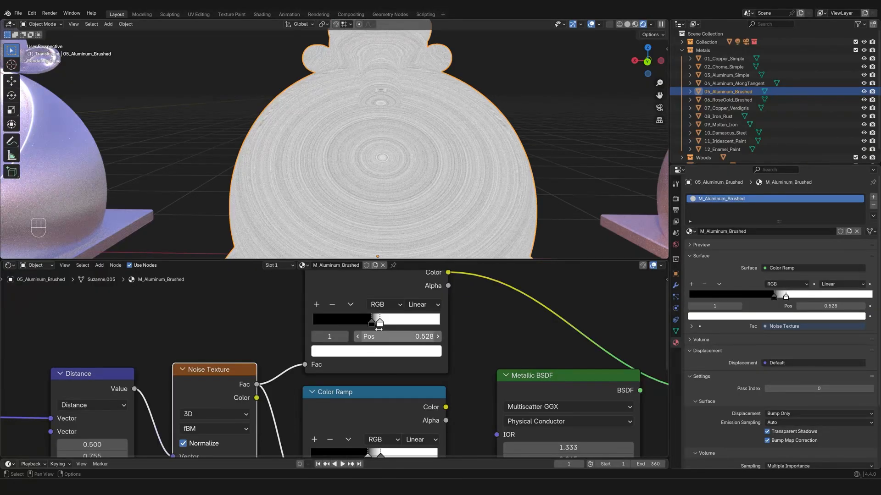
Delete the extra Color Ramp node above the original one.
{"action": "scroll", "coordinate": [408, 374], "scroll_direction": "down", "scroll_amount": 2}
{"action": "scroll", "coordinate": [408, 375], "scroll_direction": "down", "scroll_amount": 2}
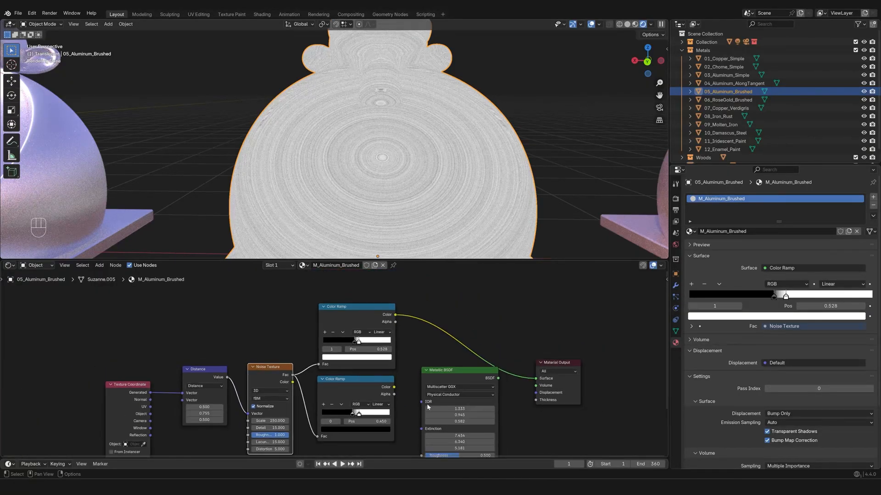
{"action": "scroll", "coordinate": [402, 395], "scroll_direction": "down", "scroll_amount": 3}
{"action": "middle_click_drag", "start_coordinate": [515, 403], "coordinate": [494, 350]}
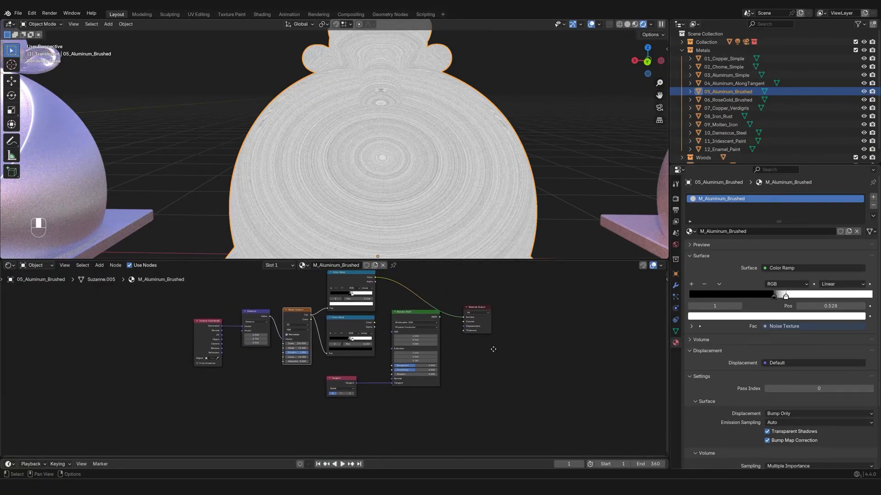
{"action": "scroll", "coordinate": [385, 331], "scroll_direction": "up", "scroll_amount": 2}
{"action": "middle_click_drag", "start_coordinate": [377, 326], "coordinate": [332, 350]}
{"action": "scroll", "coordinate": [334, 346], "scroll_direction": "down", "scroll_amount": 2}
{"action": "scroll", "coordinate": [316, 338], "scroll_direction": "up", "scroll_amount": 1}
{"action": "left_click", "coordinate": [313, 335]}
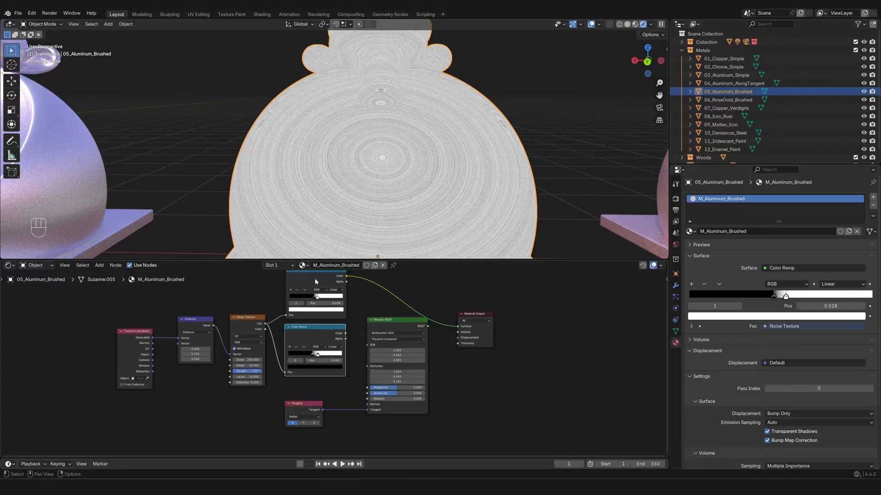
{"action": "left_click", "coordinate": [315, 279]}
{"action": "key", "text": "x"}
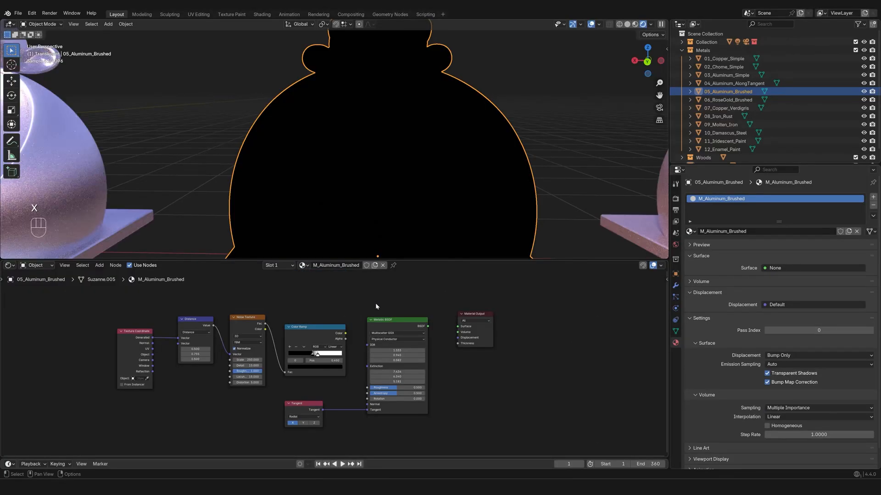
Bring the row of metal statues into view and select the Default Material statue.
{"action": "scroll", "coordinate": [392, 243], "scroll_direction": "down", "scroll_amount": 7}
{"action": "middle_click_drag", "start_coordinate": [271, 160], "coordinate": [490, 176], "text": "shift"}
{"action": "scroll", "coordinate": [272, 177], "scroll_direction": "down", "scroll_amount": 1}
{"action": "middle_click_drag", "start_coordinate": [271, 177], "coordinate": [218, 174], "text": "shift"}
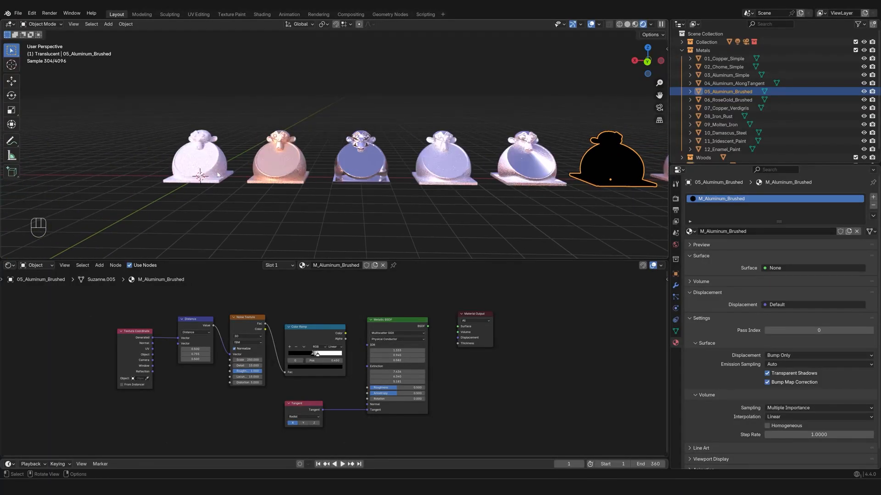
{"action": "left_click", "coordinate": [218, 175]}
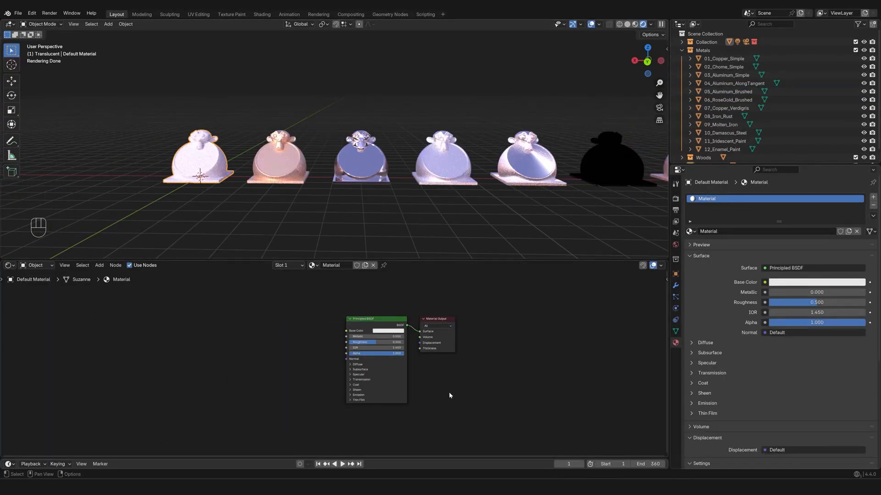
Inspect the Base Color of the default statue's Principled BSDF as RGB values.
{"action": "scroll", "coordinate": [449, 392], "scroll_direction": "up", "scroll_amount": 2}
{"action": "middle_click_drag", "start_coordinate": [472, 384], "coordinate": [398, 384]}
{"action": "scroll", "coordinate": [422, 389], "scroll_direction": "up", "scroll_amount": 3}
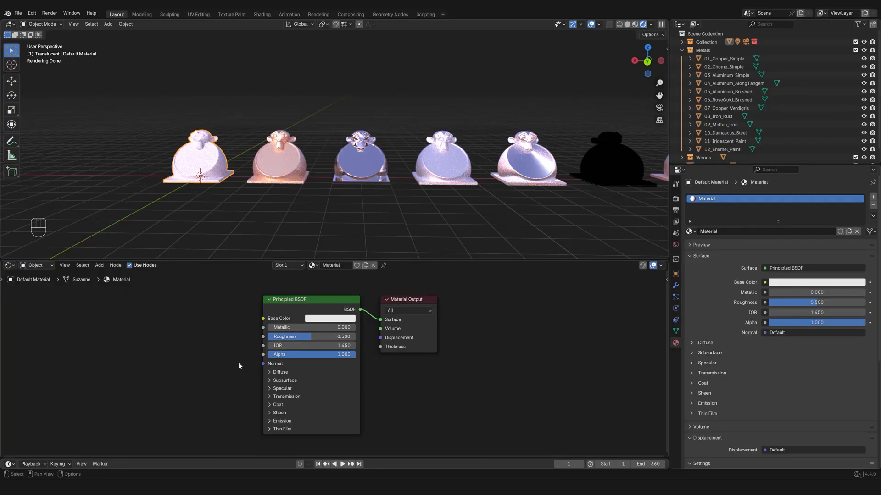
{"action": "left_click", "coordinate": [316, 317]}
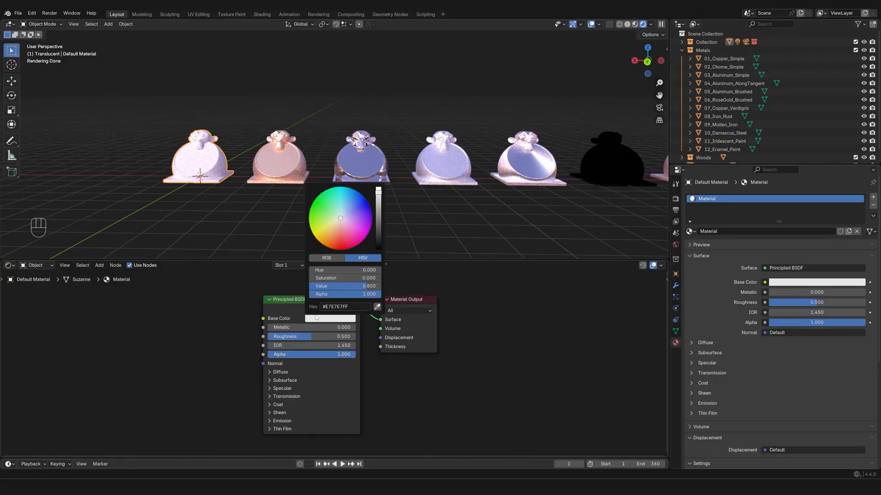
{"action": "left_click", "coordinate": [327, 257]}
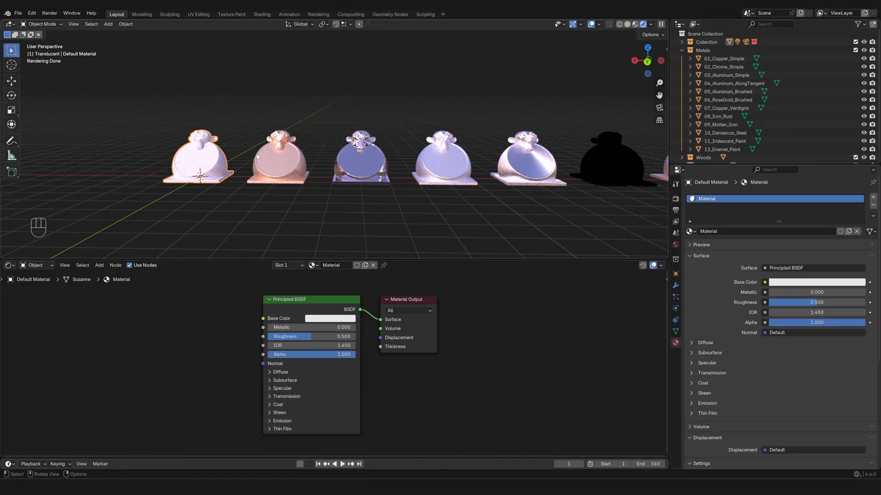
Try a Metallic value of 1.000 on the default statue's Principled BSDF beside the copper one, and undo the change.
{"action": "middle_click_drag", "start_coordinate": [258, 189], "coordinate": [390, 186], "text": "shift"}
{"action": "scroll", "coordinate": [414, 193], "scroll_direction": "up", "scroll_amount": 2}
{"action": "scroll", "coordinate": [414, 191], "scroll_direction": "up", "scroll_amount": 2}
{"action": "scroll", "coordinate": [390, 186], "scroll_direction": "up", "scroll_amount": 1}
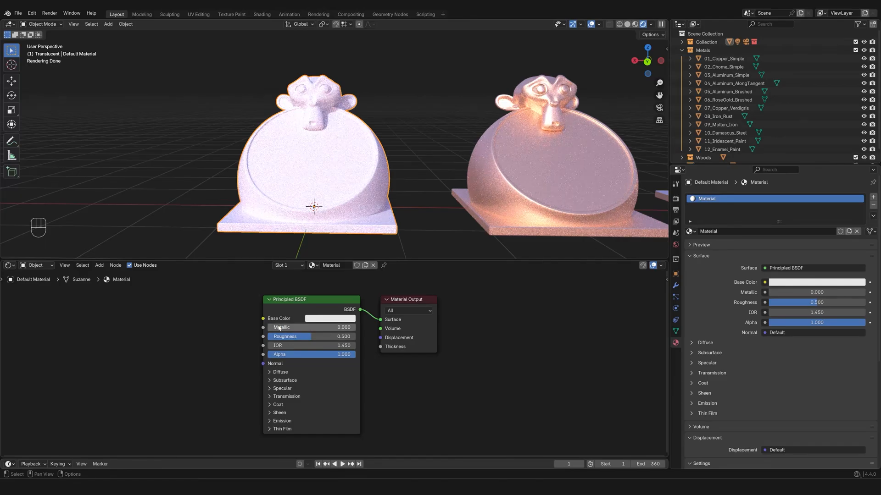
{"action": "left_click_drag", "start_coordinate": [279, 327], "coordinate": [356, 327]}
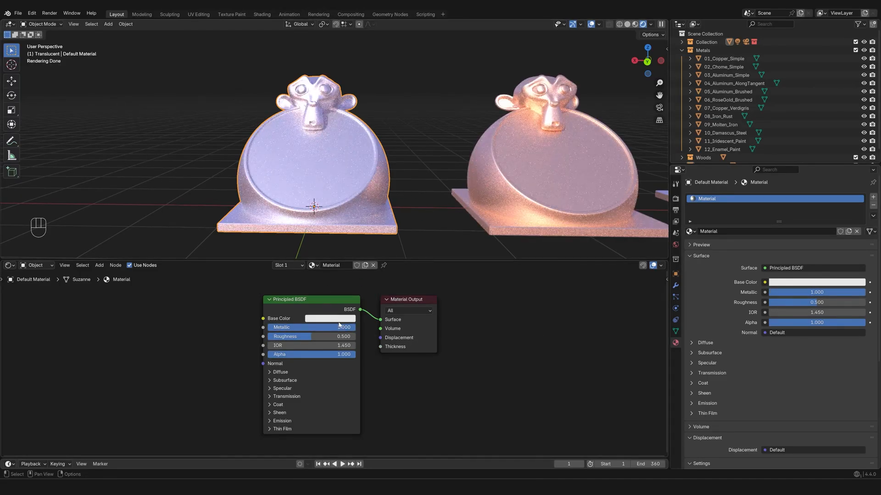
{"action": "key", "text": "ctrl+z"}
Select the black 05_Aluminum_Brushed statue and preview its Color Ramp output on the surface.
{"action": "scroll", "coordinate": [464, 181], "scroll_direction": "down", "scroll_amount": 5}
{"action": "middle_click_drag", "start_coordinate": [463, 181], "coordinate": [361, 147], "text": "shift"}
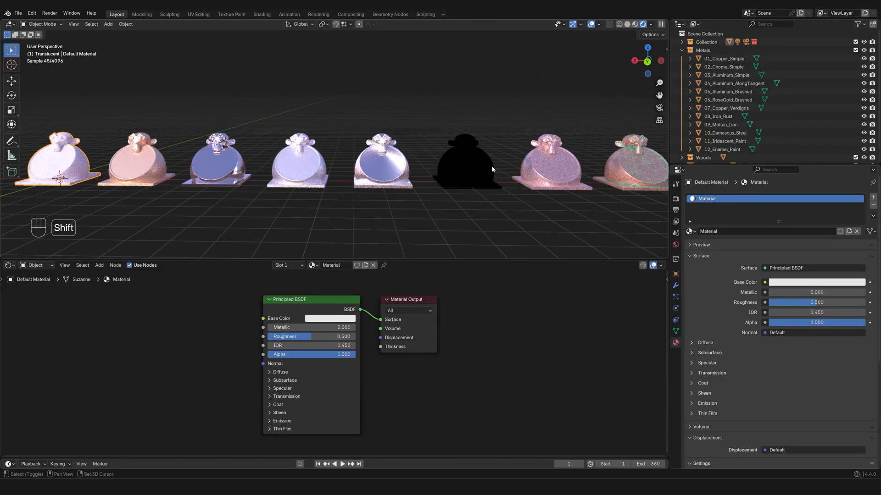
{"action": "middle_click_drag", "start_coordinate": [491, 166], "coordinate": [378, 169], "text": "shift"}
{"action": "scroll", "coordinate": [374, 172], "scroll_direction": "up", "scroll_amount": 4}
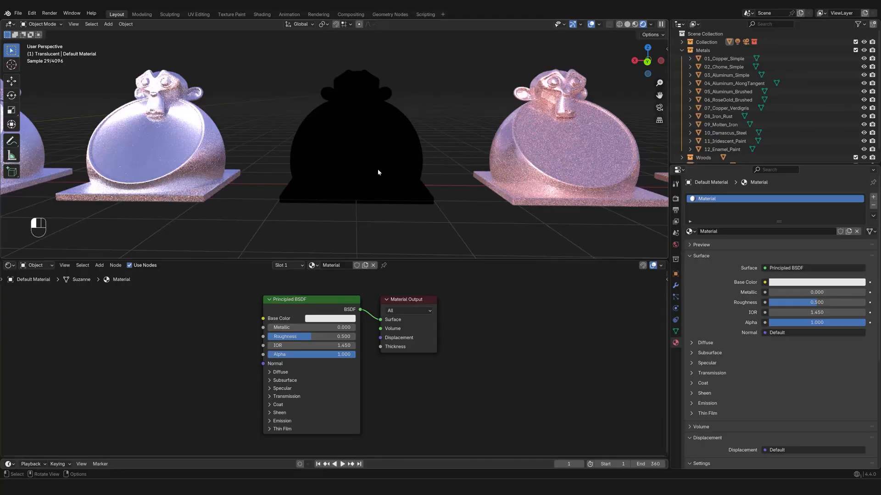
{"action": "left_click", "coordinate": [378, 169]}
{"action": "middle_click_drag", "start_coordinate": [268, 358], "coordinate": [312, 348]}
{"action": "left_click", "coordinate": [311, 348], "text": "ctrl+shift"}
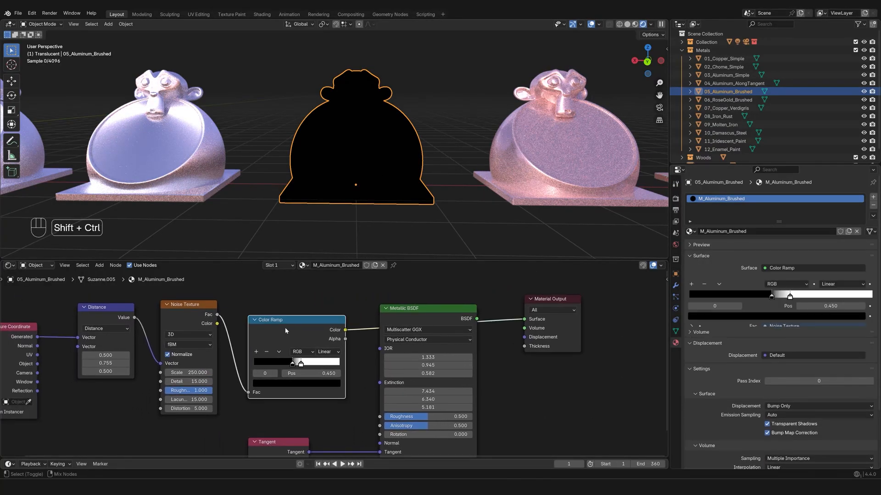
Reconnect the brushed aluminum's Metallic BSDF to the Material Output's Surface and feed the Color Ramp's Color into Roughness.
{"action": "scroll", "coordinate": [409, 170], "scroll_direction": "up", "scroll_amount": 6}
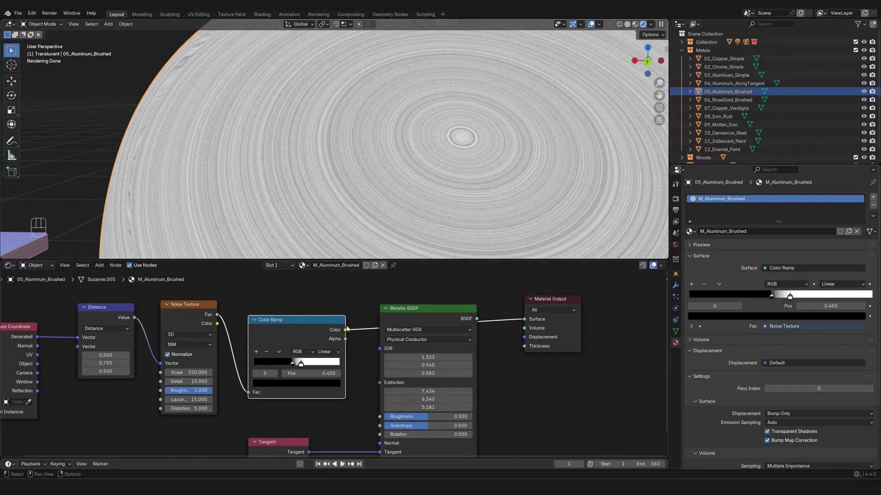
{"action": "scroll", "coordinate": [345, 369], "scroll_direction": "down", "scroll_amount": 2}
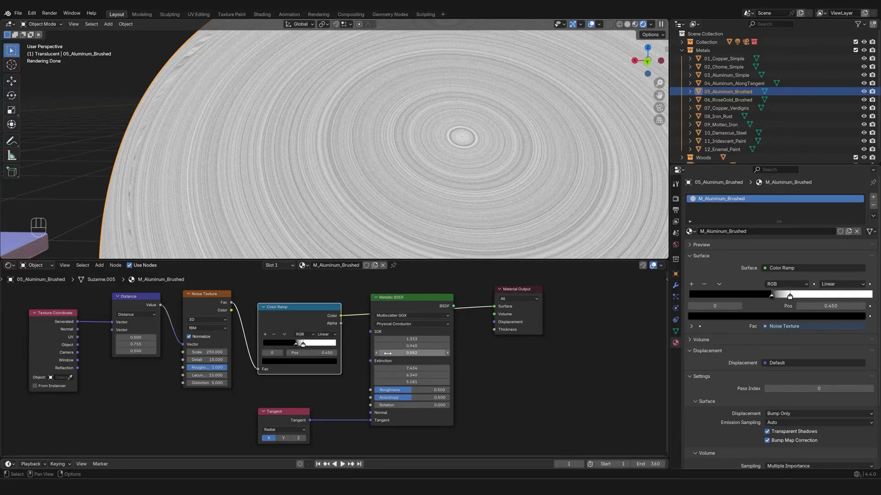
{"action": "left_click_drag", "start_coordinate": [454, 305], "coordinate": [493, 306]}
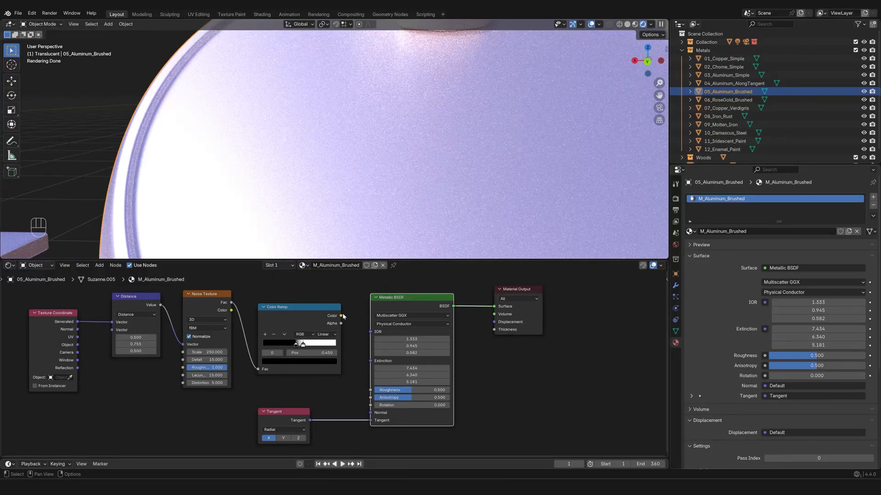
{"action": "left_click_drag", "start_coordinate": [342, 316], "coordinate": [370, 389]}
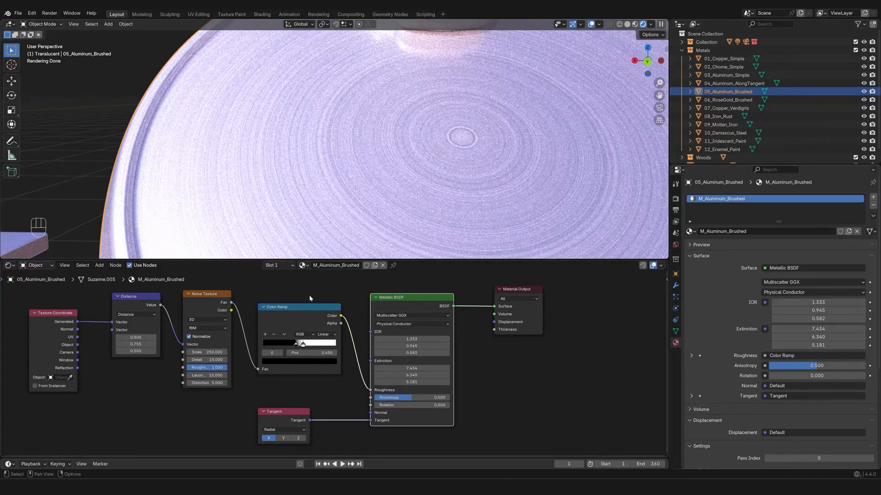
Compare the Color Ramp preview with the full Metallic BSDF shading on the brushed aluminum statue, up close and from farther away.
{"action": "left_click", "coordinate": [301, 312], "text": "ctrl+shift"}
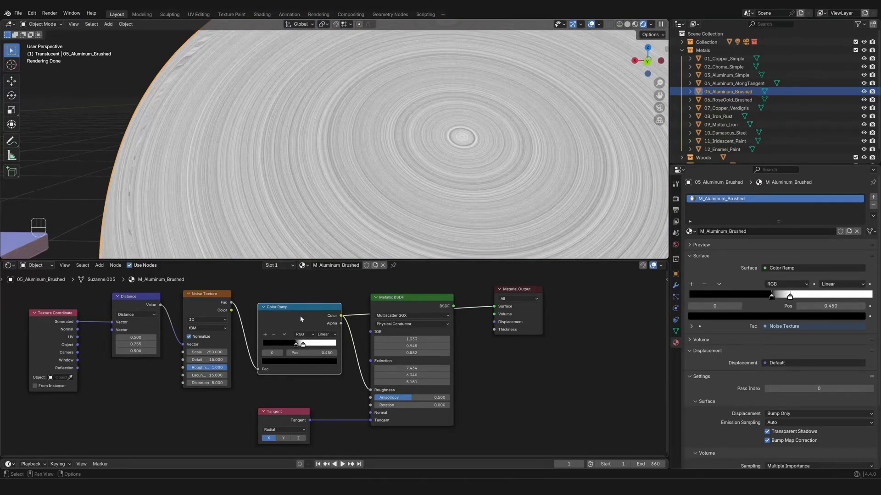
{"action": "left_click", "coordinate": [410, 305], "text": "ctrl+shift"}
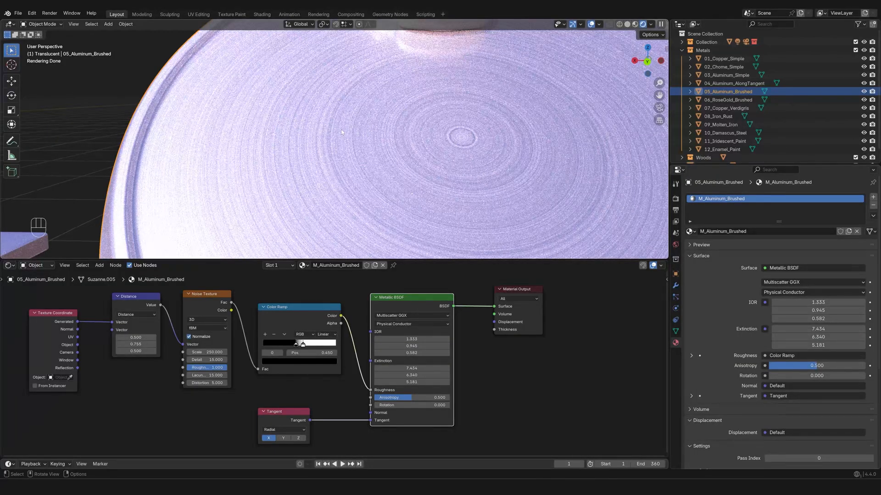
{"action": "scroll", "coordinate": [339, 157], "scroll_direction": "down", "scroll_amount": 6}
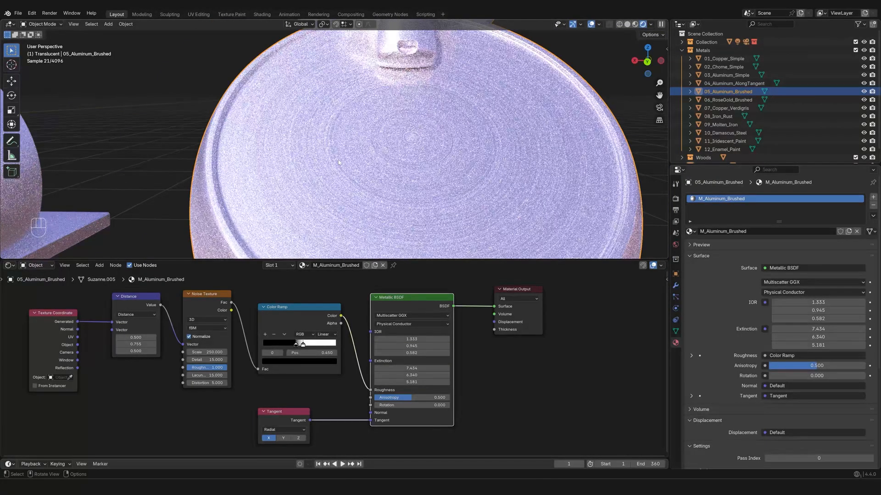
{"action": "scroll", "coordinate": [367, 173], "scroll_direction": "down", "scroll_amount": 2}
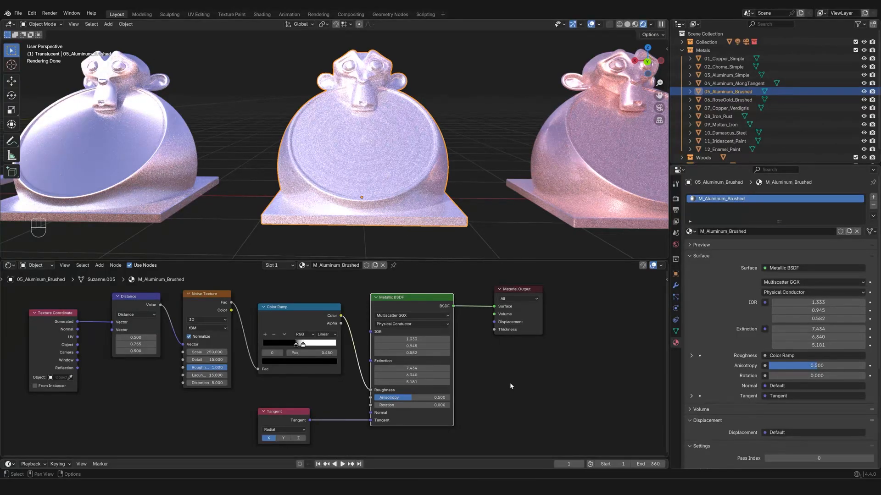
Compare the Metallic BSDF setup of 05_Aluminum_Brushed with the Principled BSDF setup of 06_RoseGold_Brushed, leaving the rose gold statue selected.
{"action": "scroll", "coordinate": [510, 387], "scroll_direction": "down", "scroll_amount": 2}
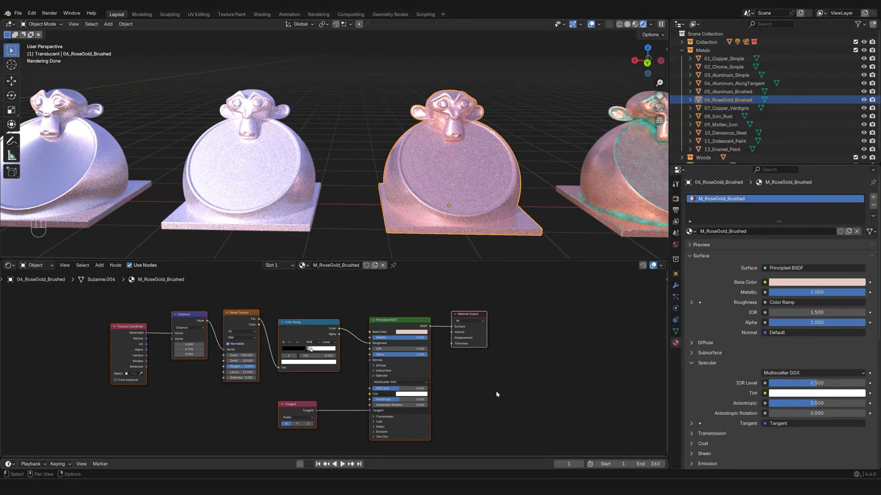
{"action": "left_click", "coordinate": [285, 188]}
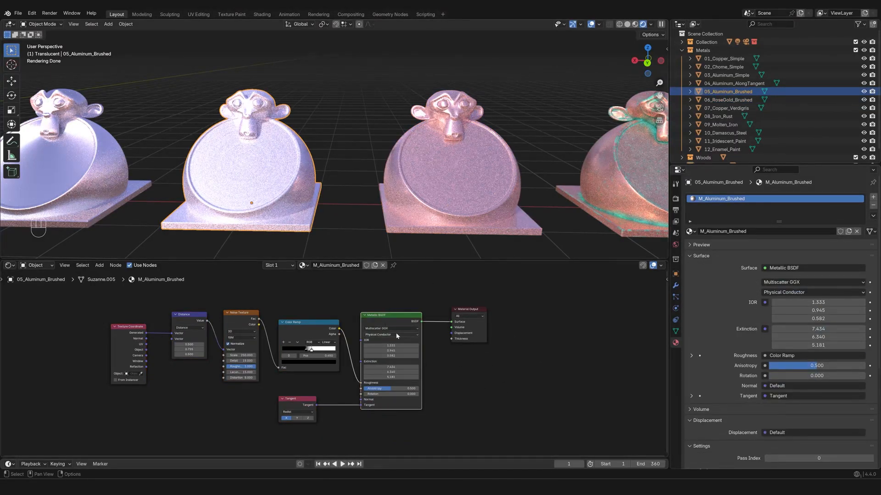
{"action": "left_click", "coordinate": [372, 334]}
{"action": "left_click", "coordinate": [435, 234]}
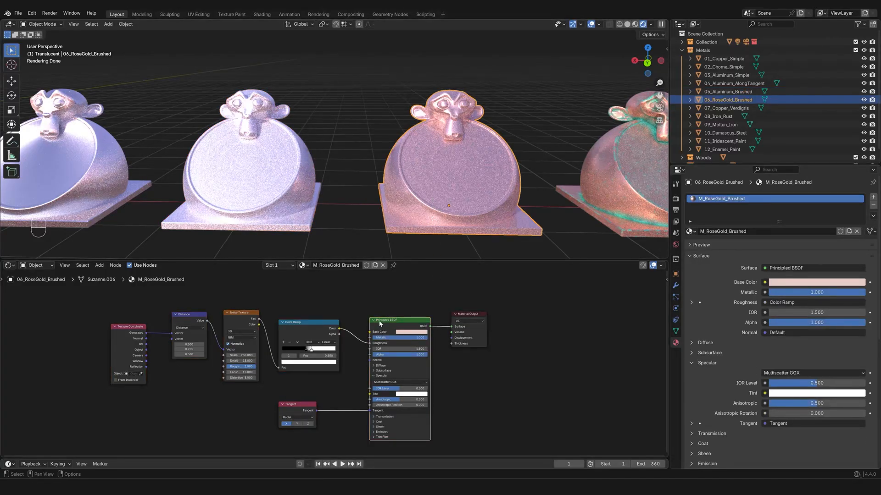
{"action": "scroll", "coordinate": [406, 356], "scroll_direction": "up", "scroll_amount": 2}
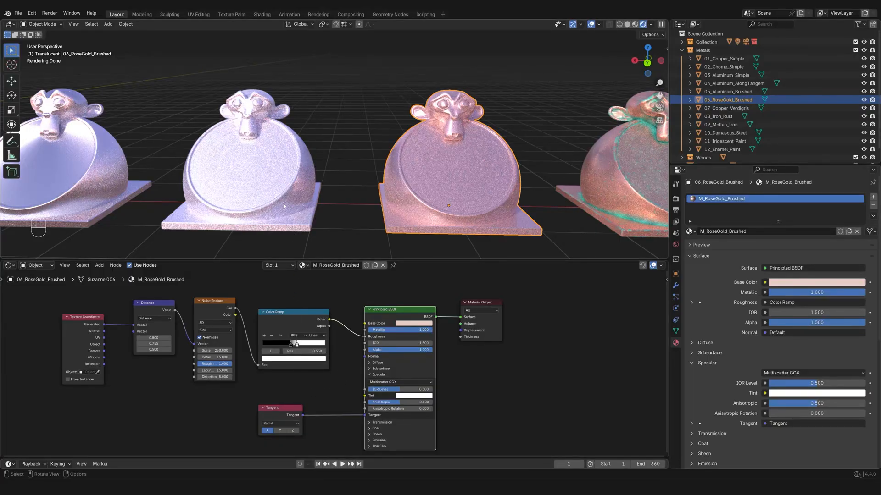
{"action": "key", "text": "ctrl+z"}
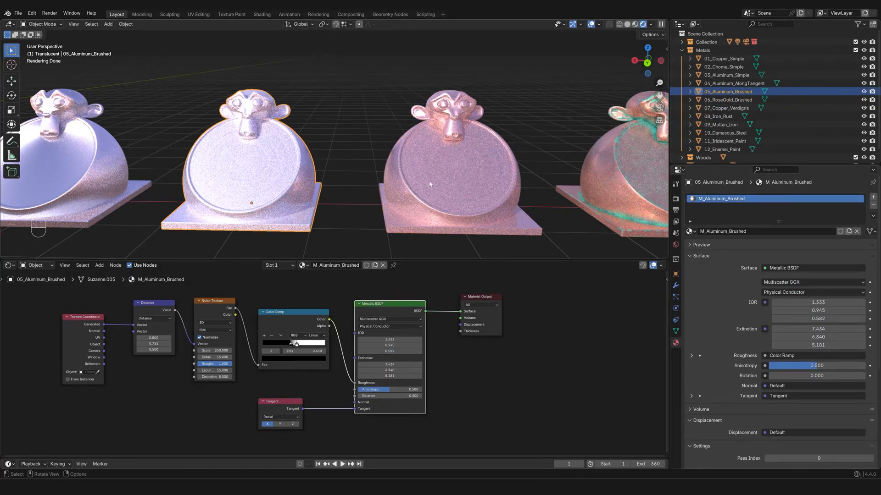
{"action": "key", "text": "ctrl+shift+z"}
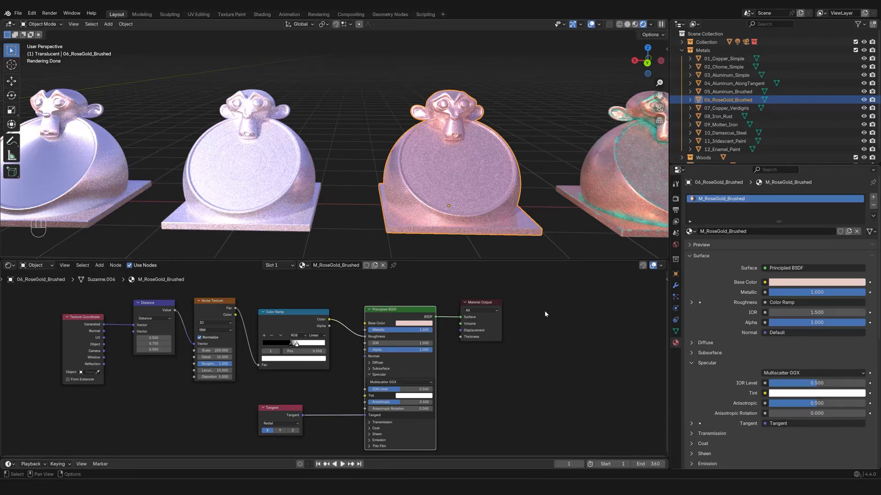
Check the available shader node category and inspect the Base Color of the rose gold statue's Principled BSDF.
{"action": "key", "text": "shift+a"}
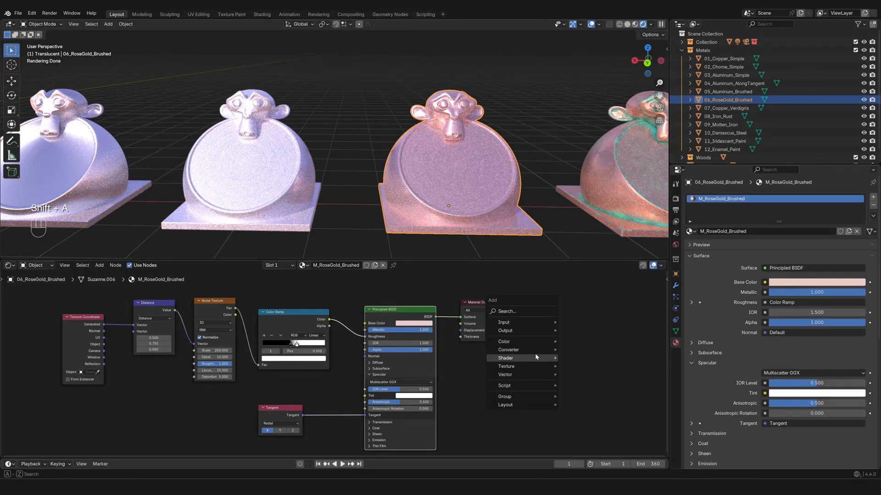
{"action": "mouse_move", "coordinate": [535, 356]}
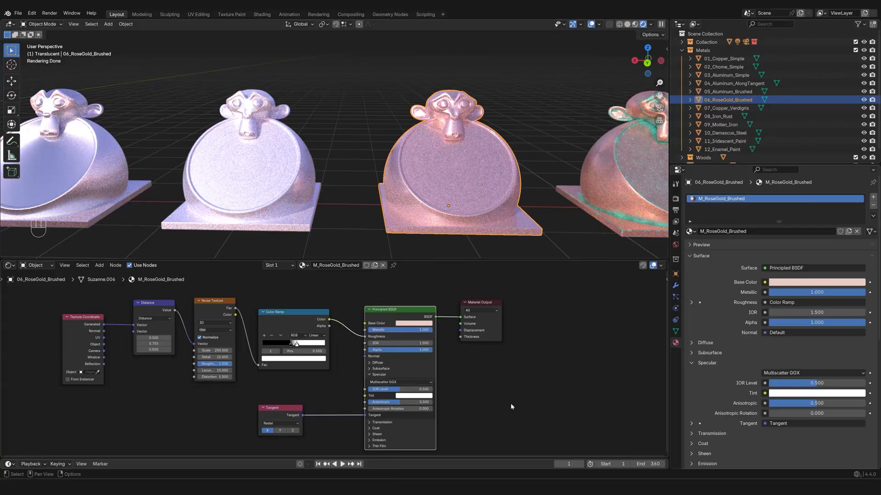
{"action": "middle_click_drag", "start_coordinate": [471, 407], "coordinate": [461, 398]}
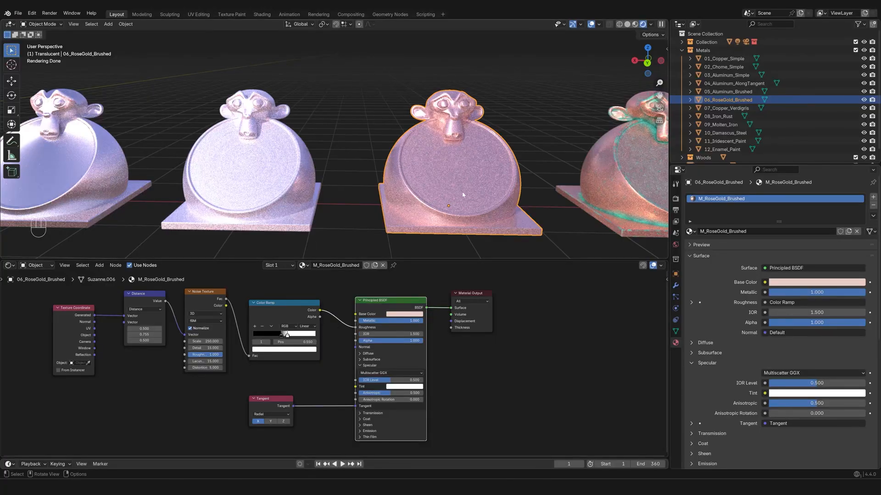
{"action": "middle_click_drag", "start_coordinate": [464, 193], "coordinate": [455, 192]}
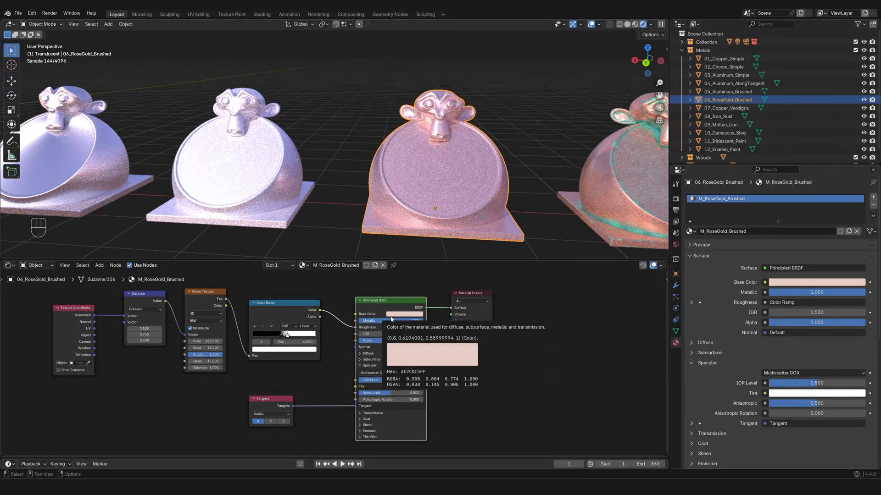
{"action": "left_click", "coordinate": [392, 315]}
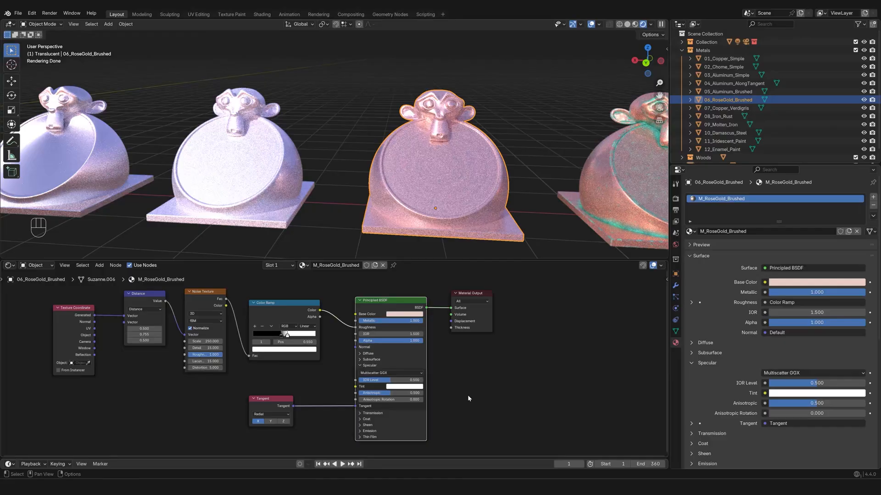
Try the Y and Z radial axes on the rose gold material's Tangent node, and set the axis back to X.
{"action": "middle_click_drag", "start_coordinate": [456, 212], "coordinate": [384, 200], "text": "shift"}
{"action": "scroll", "coordinate": [385, 200], "scroll_direction": "up", "scroll_amount": 2}
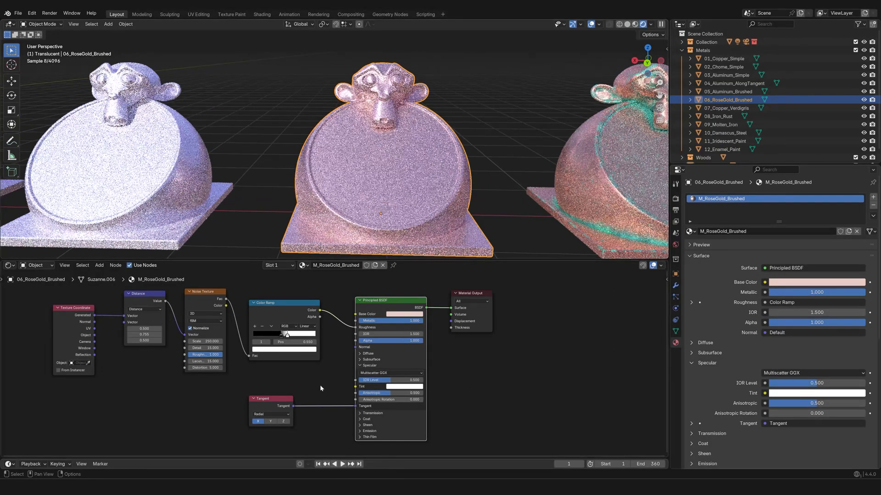
{"action": "left_click", "coordinate": [270, 422]}
{"action": "middle_click_drag", "start_coordinate": [433, 209], "coordinate": [409, 213]}
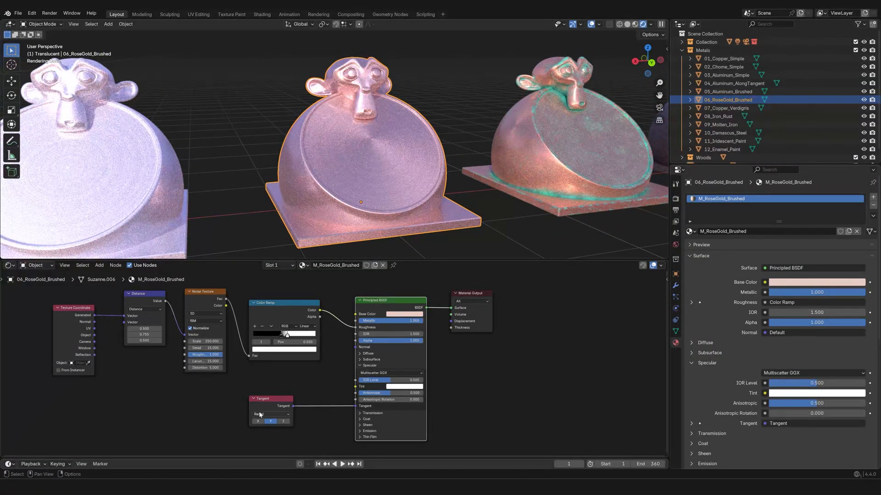
{"action": "left_click", "coordinate": [283, 422]}
{"action": "left_click", "coordinate": [270, 422]}
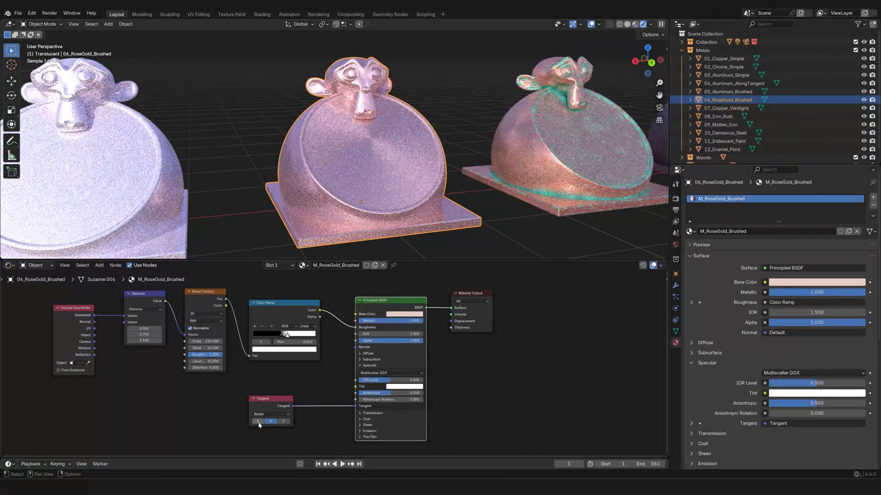
{"action": "left_click", "coordinate": [258, 422]}
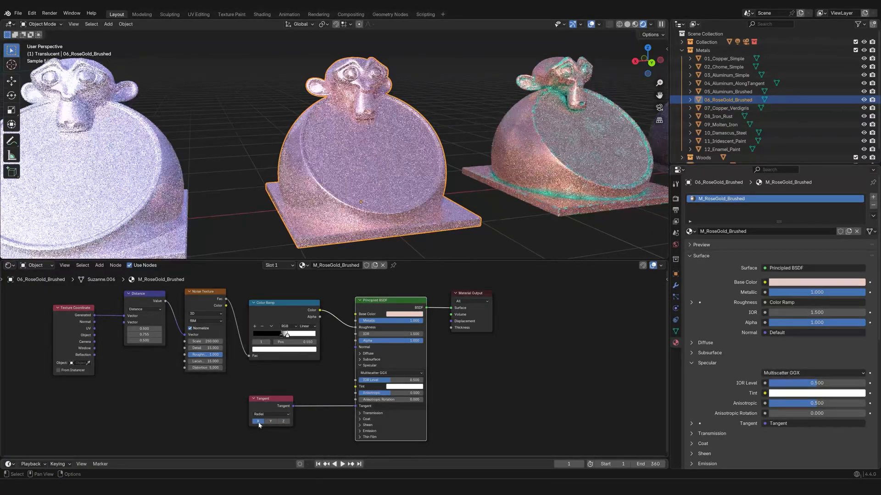
{"action": "left_click", "coordinate": [283, 422]}
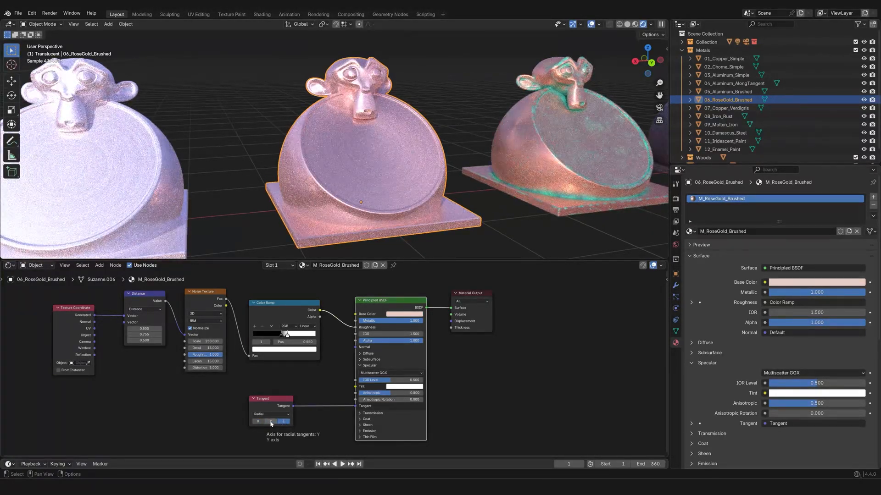
{"action": "left_click", "coordinate": [270, 421]}
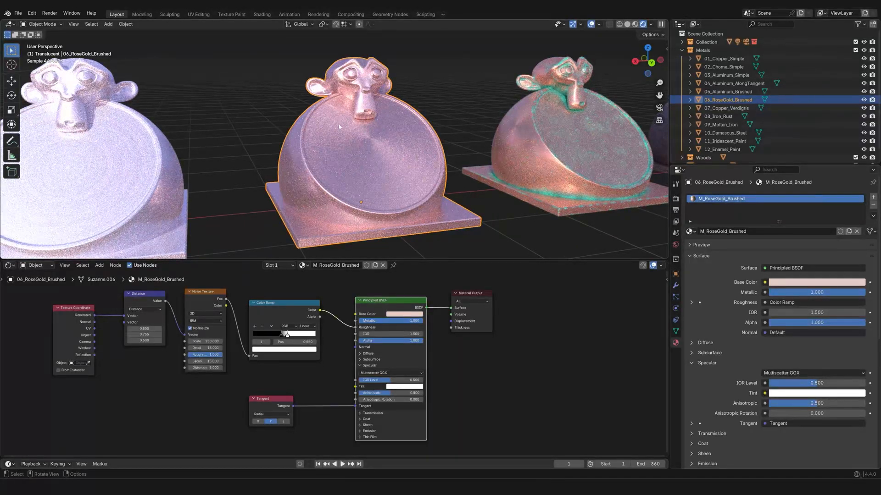
{"action": "left_click", "coordinate": [258, 422]}
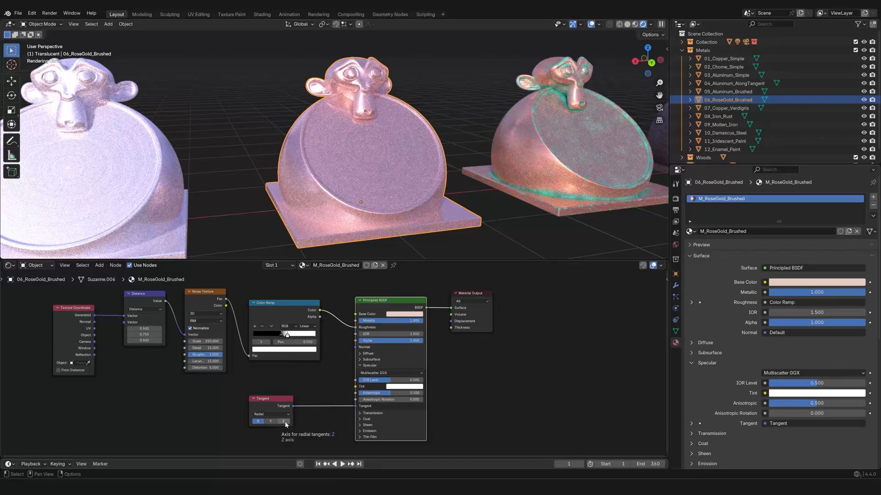
{"action": "left_click", "coordinate": [285, 423]}
{"action": "left_click", "coordinate": [270, 422]}
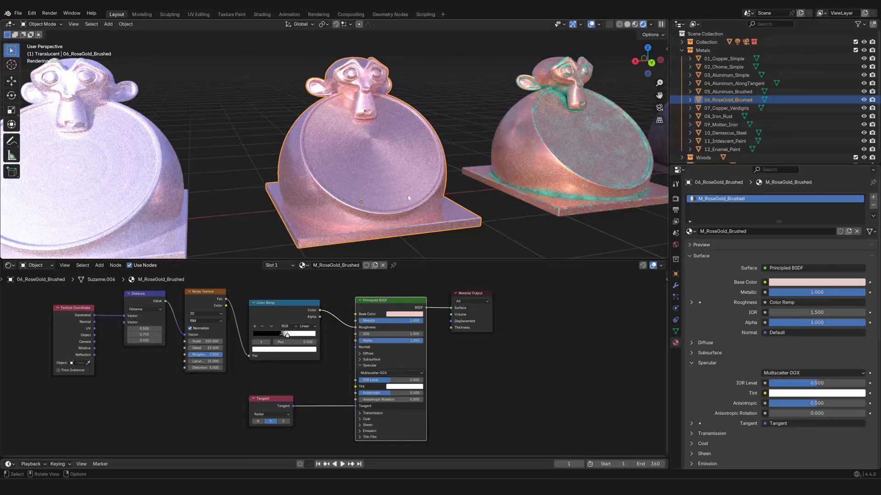
{"action": "left_click", "coordinate": [258, 421]}
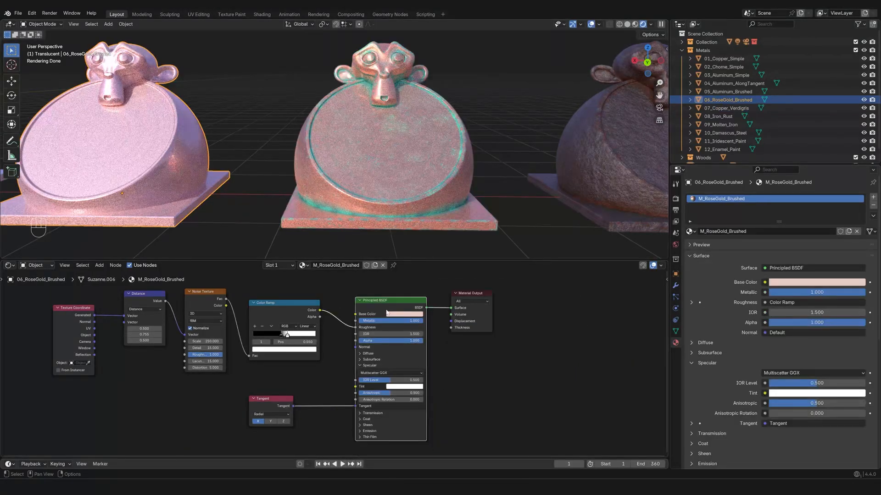
Preview the Color Ramp output of M_RoseGold_Brushed on the rose gold statue's surface.
{"action": "key", "text": "Home"}
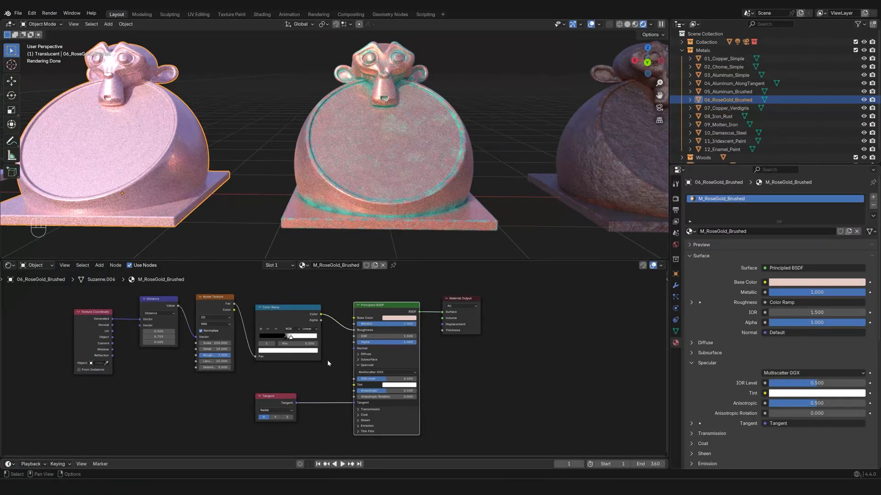
{"action": "scroll", "coordinate": [386, 372], "scroll_direction": "up", "scroll_amount": 1}
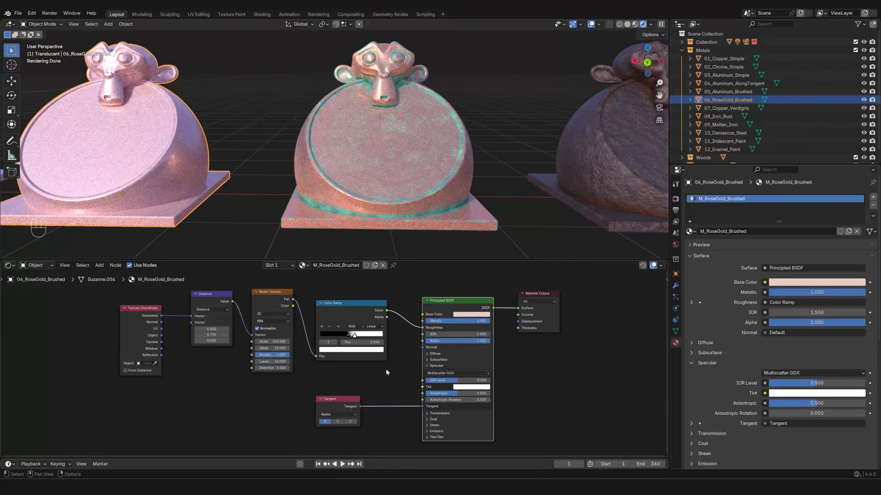
{"action": "left_click", "coordinate": [348, 318], "text": "ctrl+shift"}
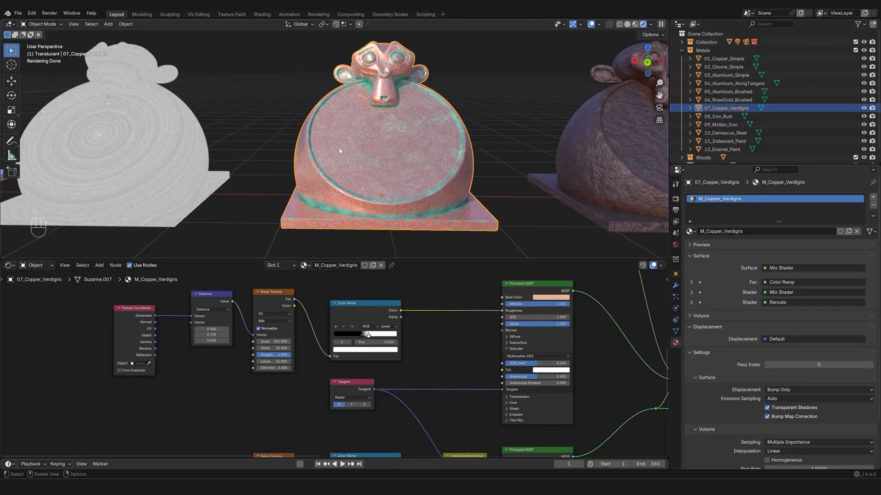
Examine the brushed streaks and green patina on the 07_Copper_Verdigris statue up close, including the disc's rim.
{"action": "scroll", "coordinate": [378, 136], "scroll_direction": "up", "scroll_amount": 5}
{"action": "scroll", "coordinate": [305, 167], "scroll_direction": "up", "scroll_amount": 2}
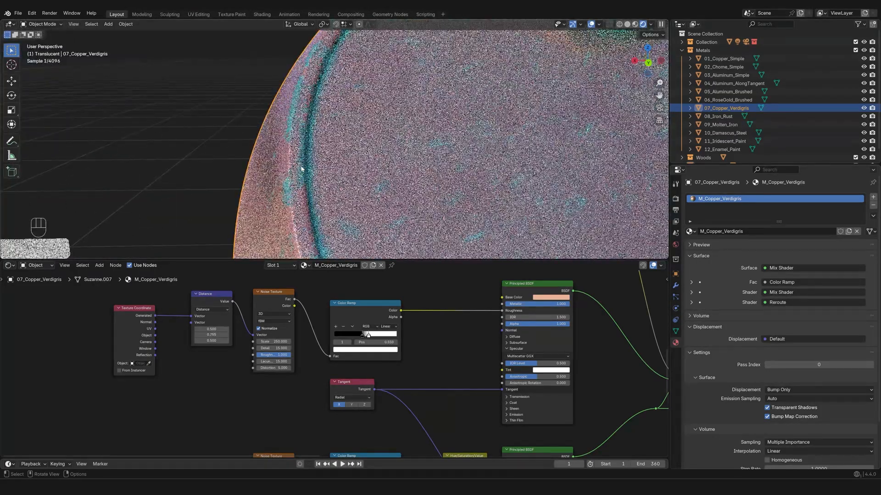
{"action": "scroll", "coordinate": [305, 167], "scroll_direction": "up", "scroll_amount": 3}
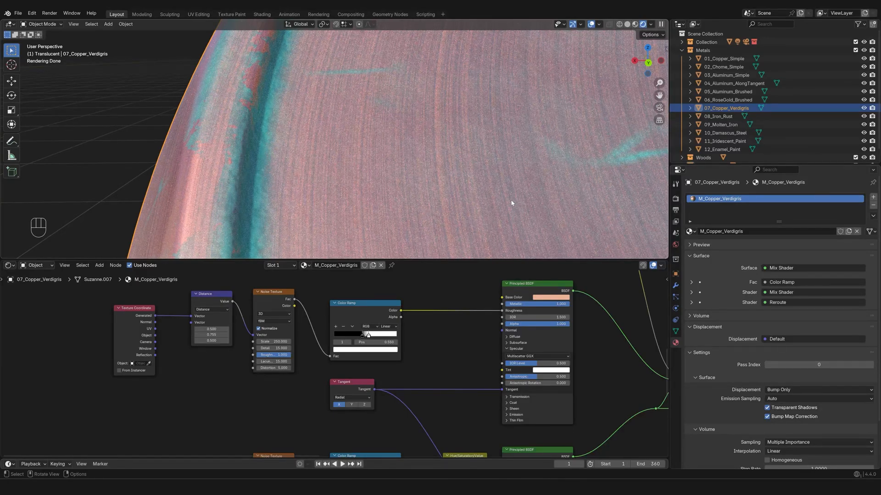
{"action": "scroll", "coordinate": [512, 203], "scroll_direction": "down", "scroll_amount": 10}
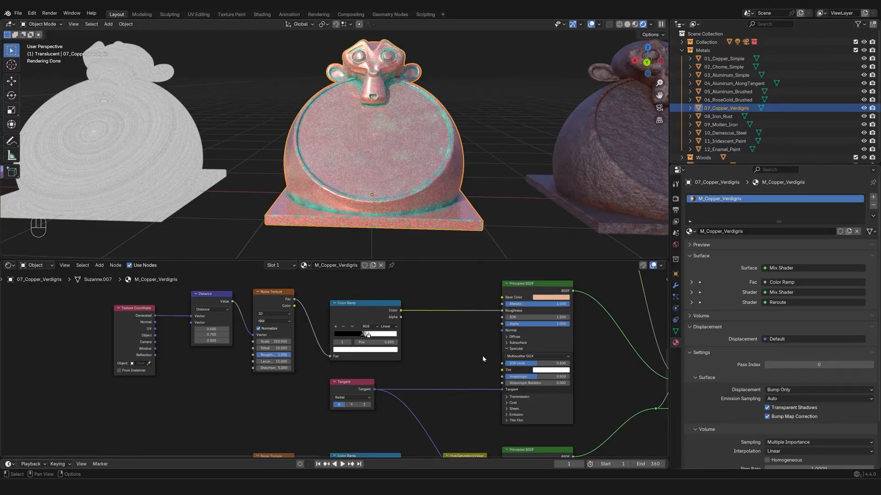
Try a Scale of 500 on the Noise Texture feeding the brushed copper roughness ramp and inspect the disc up close.
{"action": "left_click", "coordinate": [274, 342]}
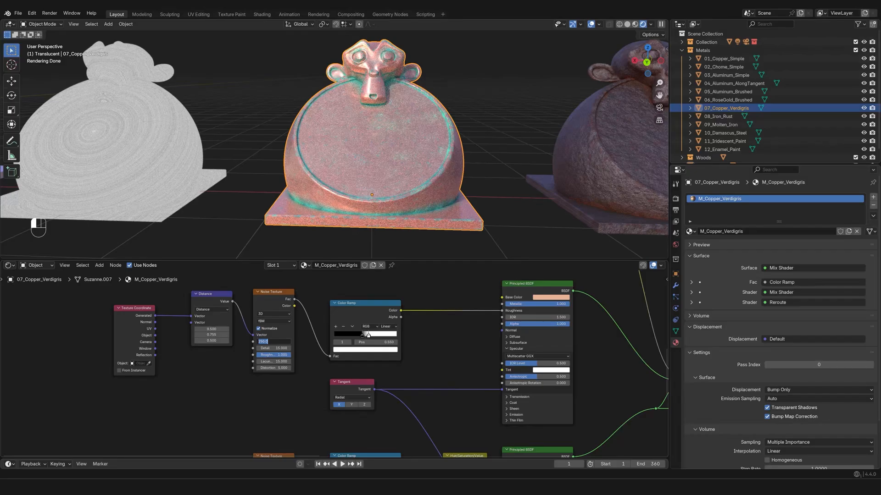
{"action": "type", "text": "500"}
{"action": "key", "text": "Return"}
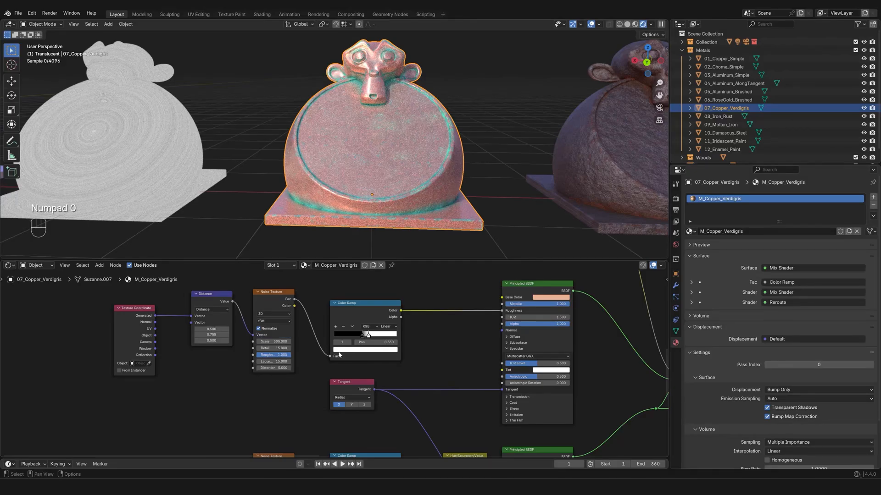
{"action": "scroll", "coordinate": [421, 181], "scroll_direction": "up", "scroll_amount": 6}
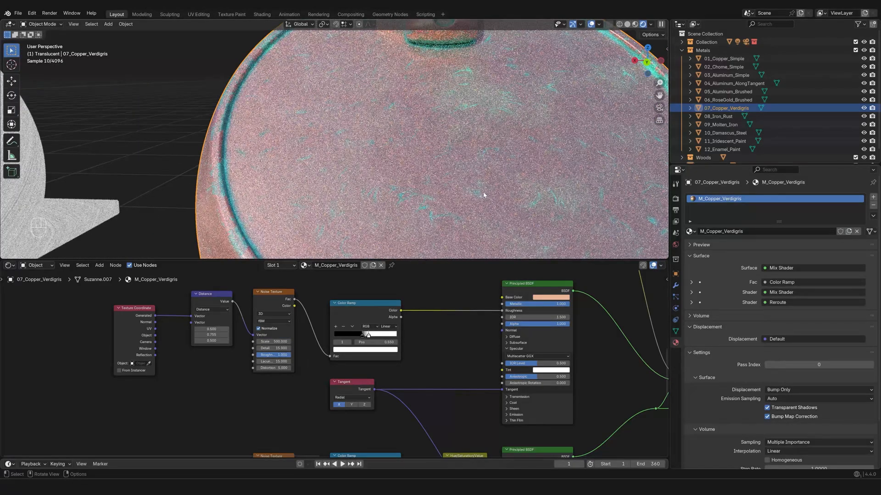
{"action": "middle_click_drag", "start_coordinate": [474, 190], "coordinate": [438, 182], "text": "shift"}
{"action": "scroll", "coordinate": [437, 182], "scroll_direction": "up", "scroll_amount": 3}
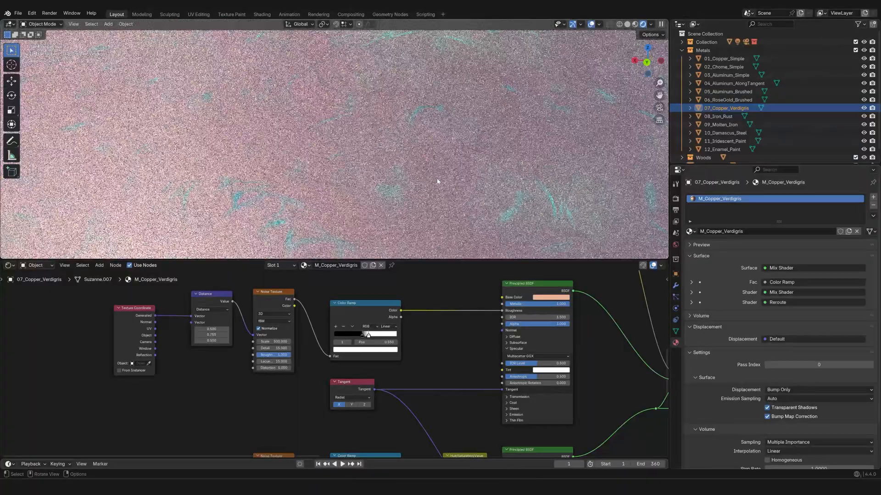
Try a Scale of 5 on the brushed copper Noise Texture, and set the Scale back to 250.
{"action": "double_click", "coordinate": [272, 342]}
{"action": "type", "text": "5"}
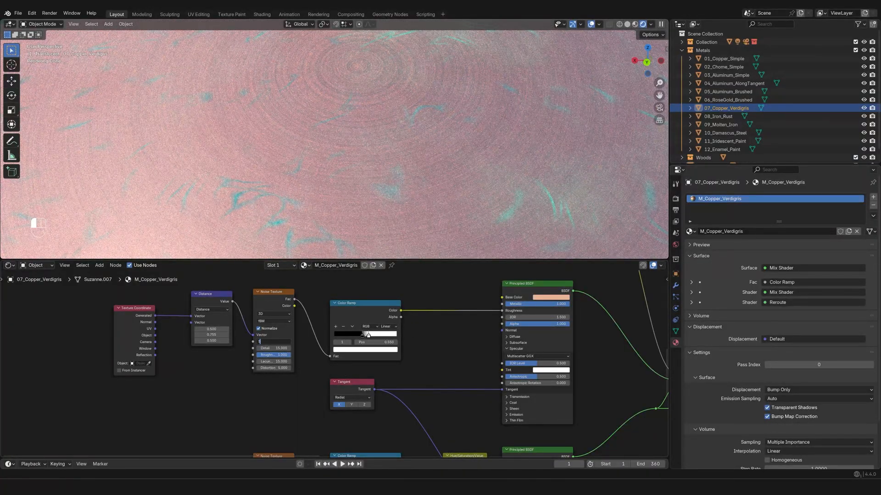
{"action": "key", "text": "Return"}
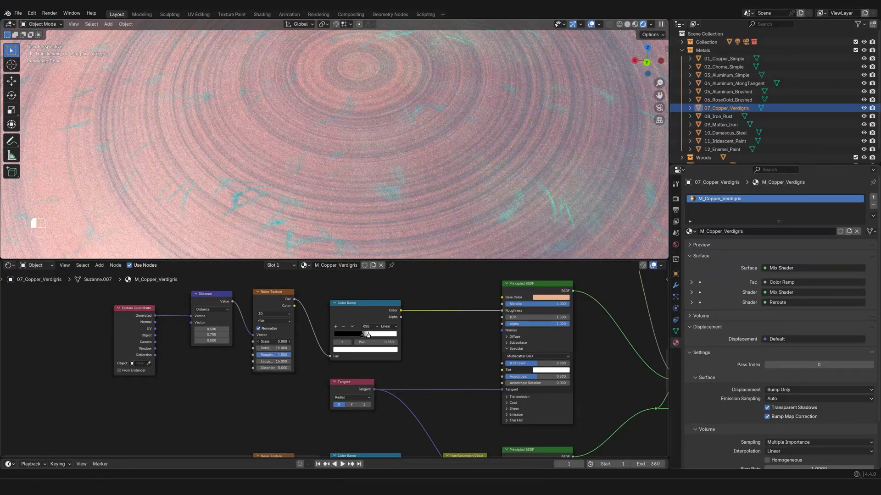
{"action": "double_click", "coordinate": [273, 342]}
{"action": "type", "text": "200"}
{"action": "key", "text": "Return"}
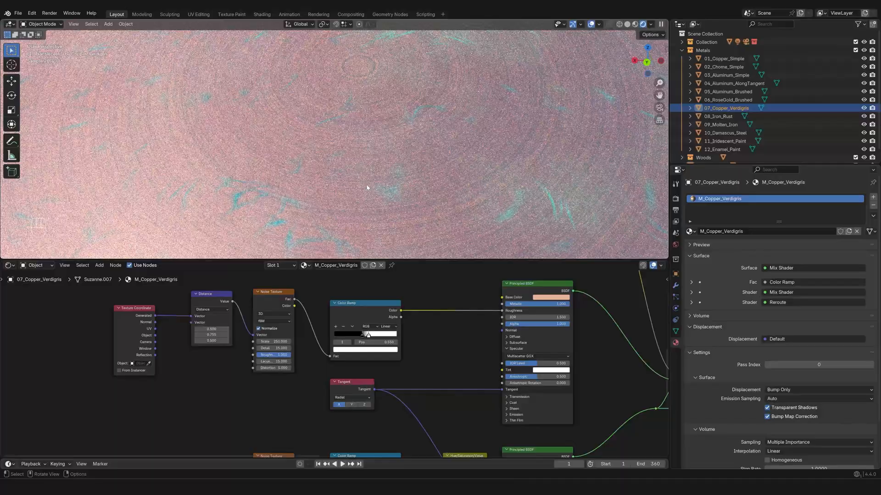
{"action": "scroll", "coordinate": [367, 187], "scroll_direction": "down", "scroll_amount": 10}
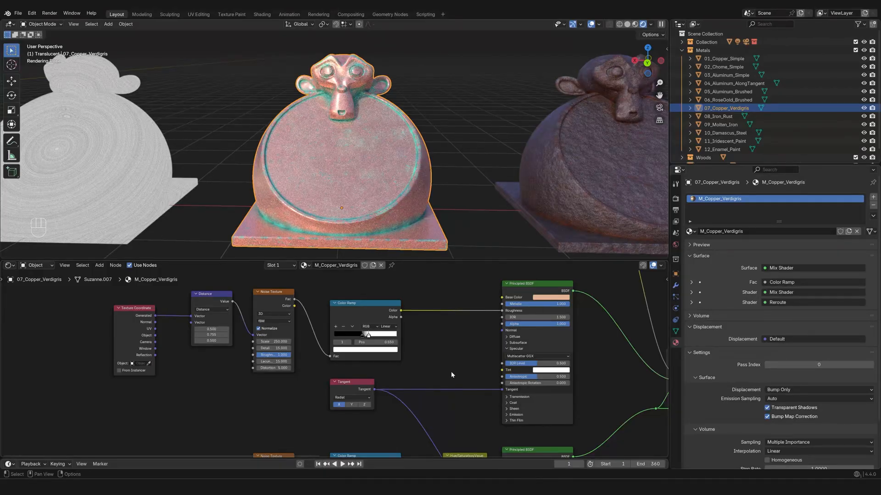
Preview the brushed copper Color Ramp output on the 07_Copper_Verdigris statue and examine the whole material node tree.
{"action": "left_click", "coordinate": [363, 314], "text": "ctrl+shift"}
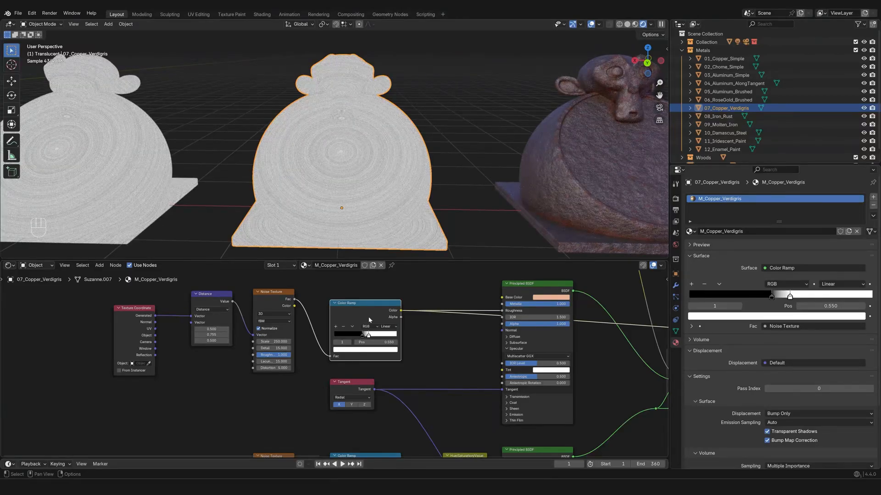
{"action": "scroll", "coordinate": [473, 367], "scroll_direction": "down", "scroll_amount": 1}
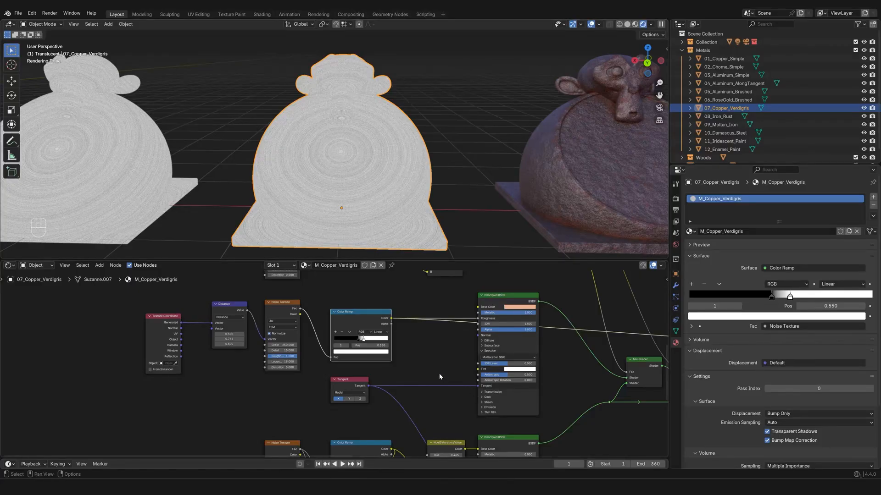
{"action": "scroll", "coordinate": [433, 367], "scroll_direction": "down", "scroll_amount": 3}
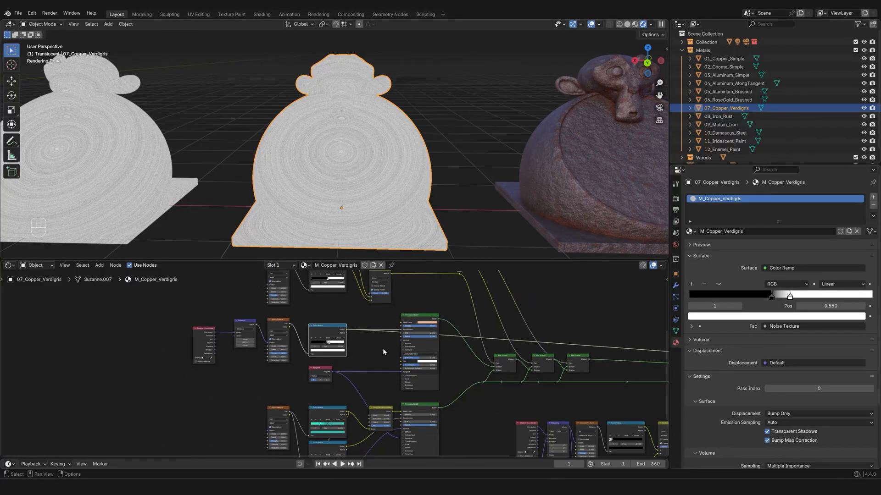
{"action": "scroll", "coordinate": [384, 352], "scroll_direction": "down", "scroll_amount": 4}
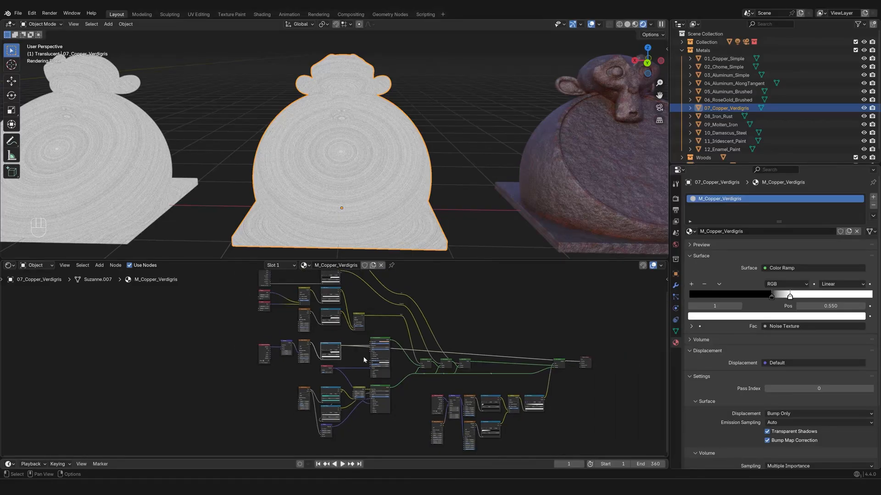
{"action": "scroll", "coordinate": [359, 358], "scroll_direction": "down", "scroll_amount": 3}
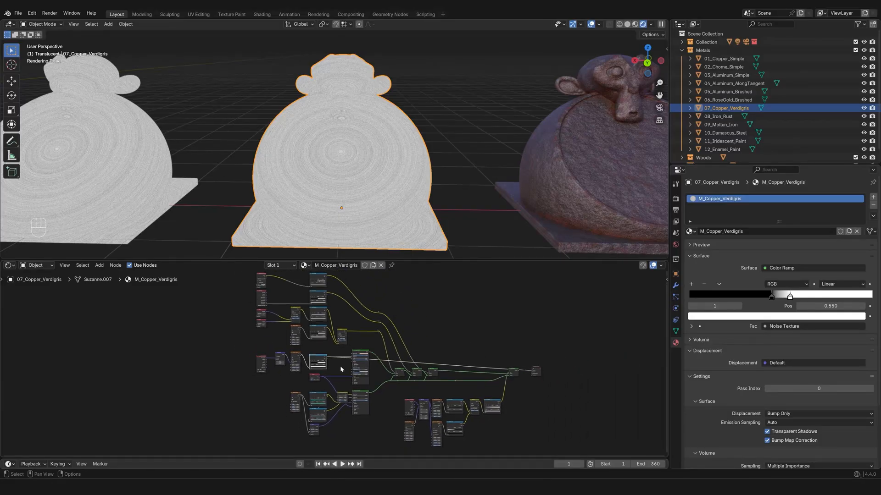
{"action": "middle_click_drag", "start_coordinate": [340, 369], "coordinate": [331, 371]}
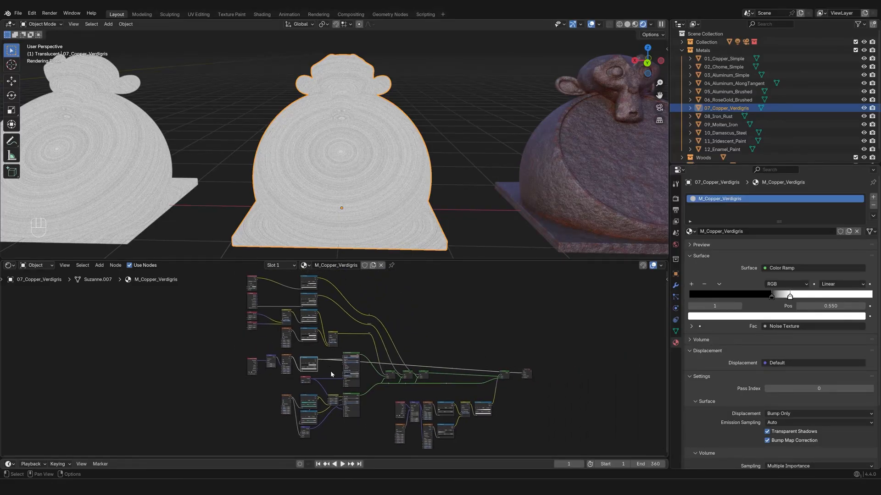
Select the brushed copper nodes of M_Copper_Verdigris, from the Texture Coordinate through the metallic Principled BSDF.
{"action": "scroll", "coordinate": [369, 367], "scroll_direction": "up", "scroll_amount": 5}
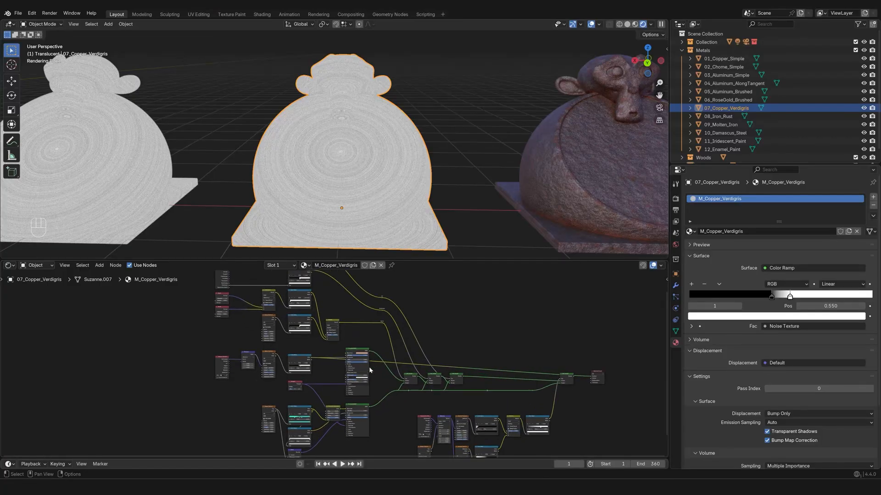
{"action": "middle_click_drag", "start_coordinate": [306, 381], "coordinate": [338, 370]}
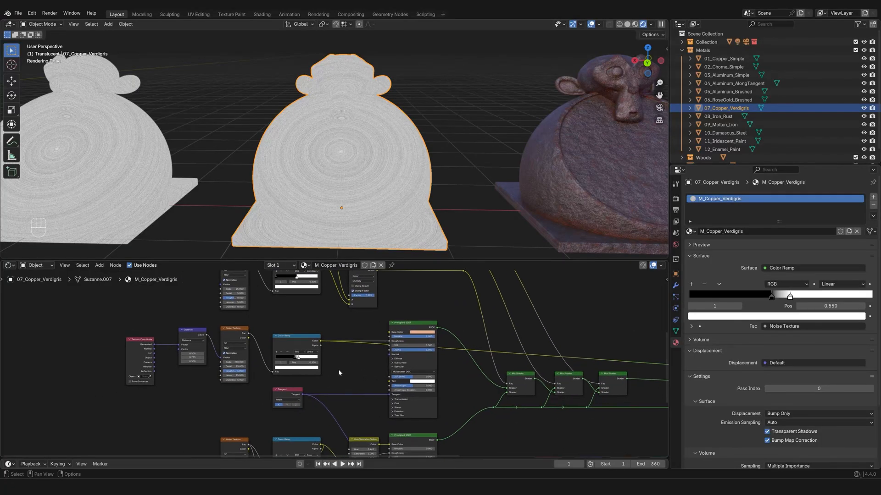
{"action": "left_click_drag", "start_coordinate": [113, 312], "coordinate": [447, 426]}
Connect the Principled BSDF back to the Material Output of M_RoseGold_Brushed on the rose gold statue.
{"action": "left_click", "coordinate": [128, 177]}
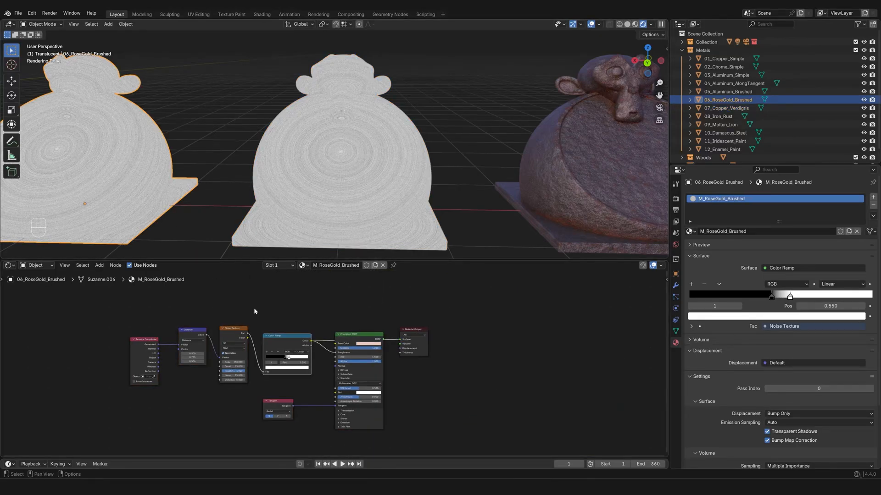
{"action": "left_click", "coordinate": [364, 347], "text": "ctrl+shift"}
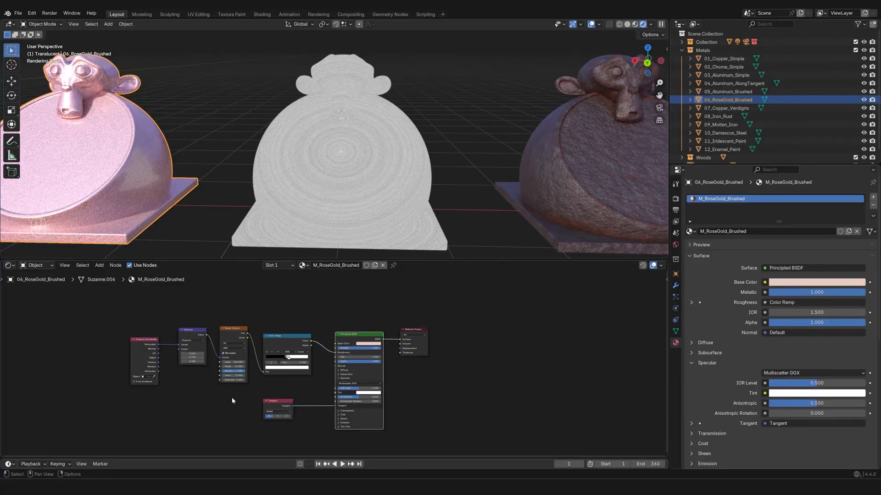
{"action": "key", "text": "Home"}
{"action": "key", "text": "Home"}
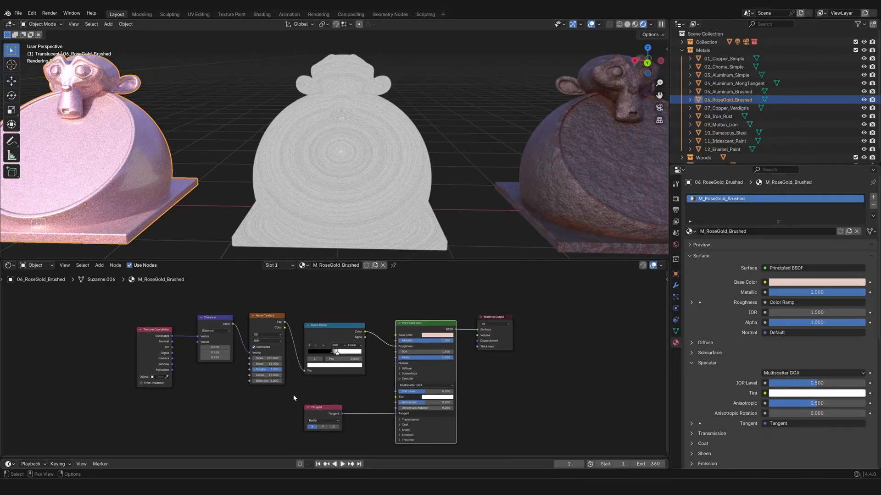
Review the rose gold node chain from the coordinate, distance and noise nodes through the Color Ramp and Principled BSDF to the Material Output.
{"action": "left_click_drag", "start_coordinate": [130, 295], "coordinate": [289, 419]}
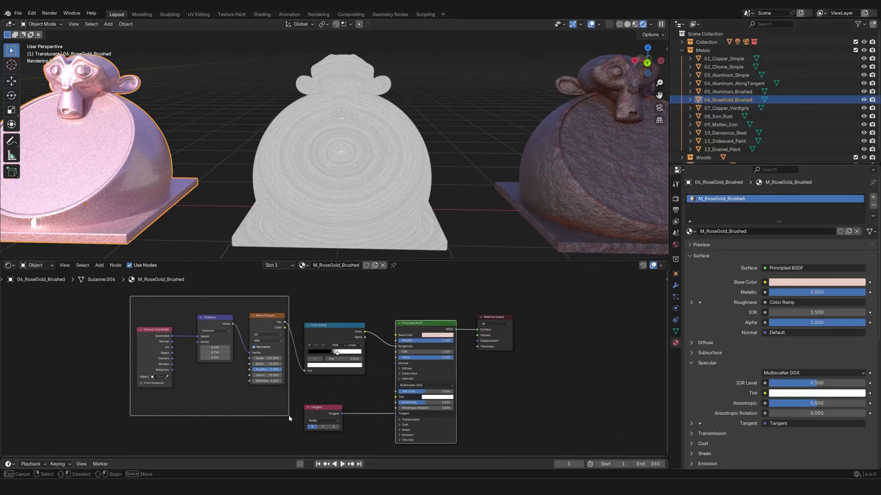
{"action": "left_click_drag", "start_coordinate": [289, 418], "coordinate": [288, 416]}
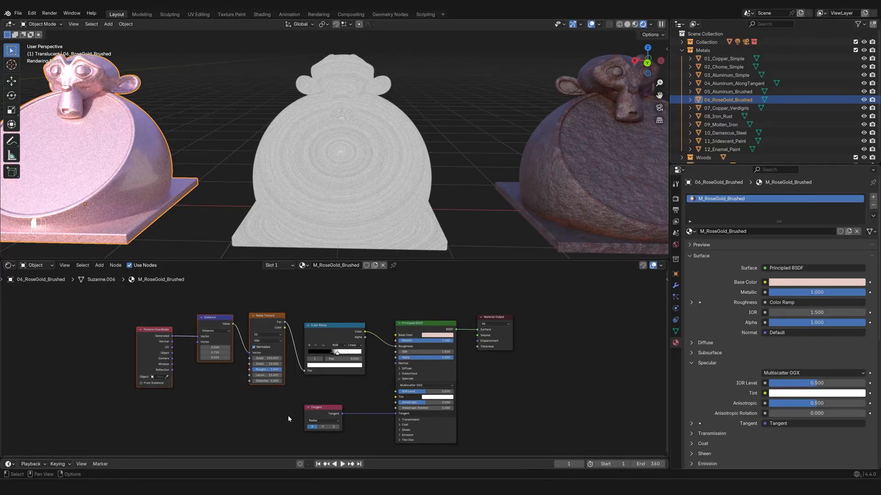
{"action": "left_click", "coordinate": [333, 328]}
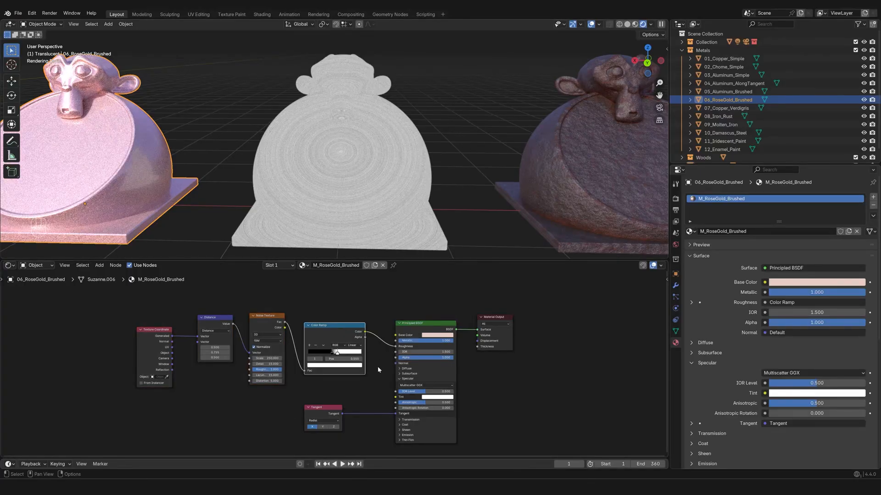
{"action": "middle_click_drag", "start_coordinate": [374, 382], "coordinate": [365, 380]}
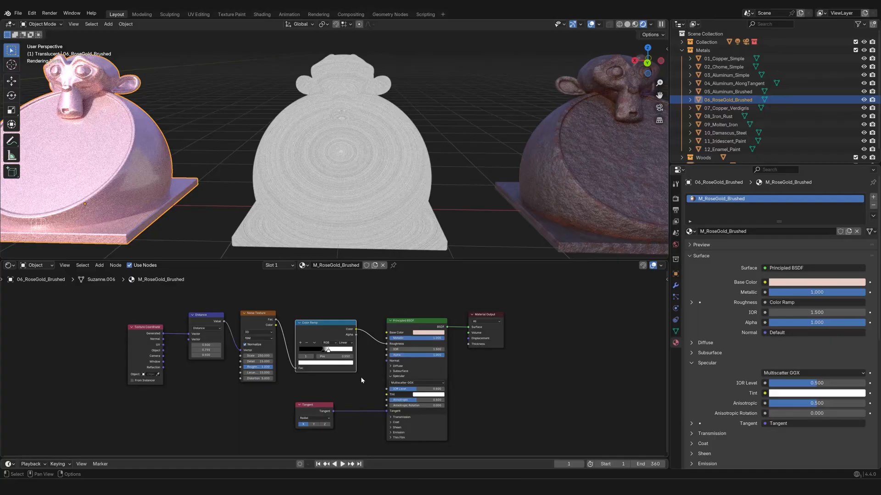
{"action": "left_click", "coordinate": [402, 323]}
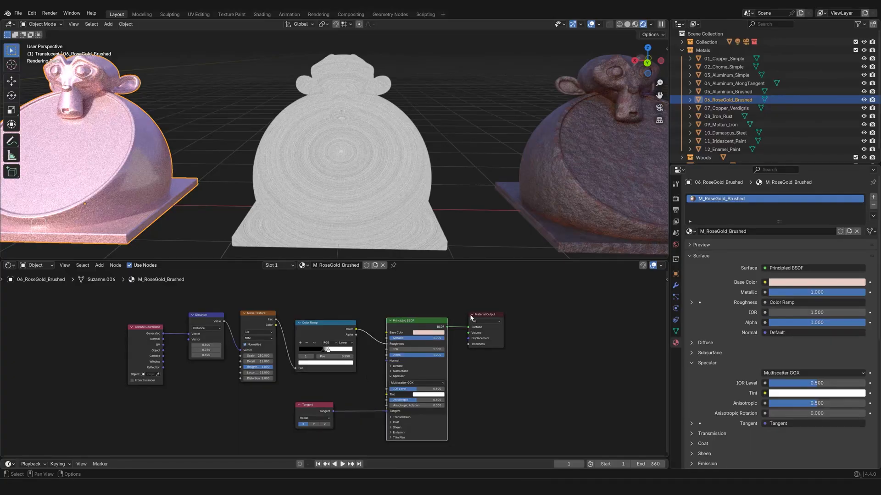
{"action": "left_click", "coordinate": [498, 314]}
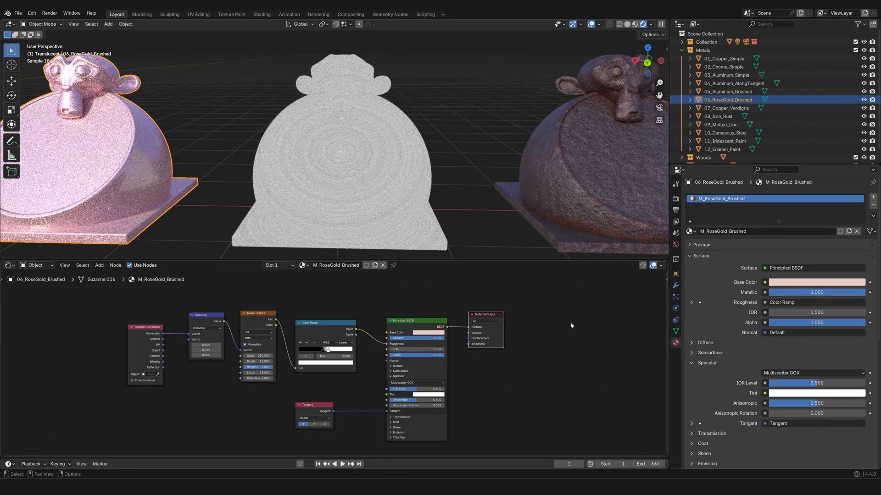
Preview the metallic copper Principled BSDF on its own on the 07_Copper_Verdigris statue.
{"action": "left_click", "coordinate": [409, 124]}
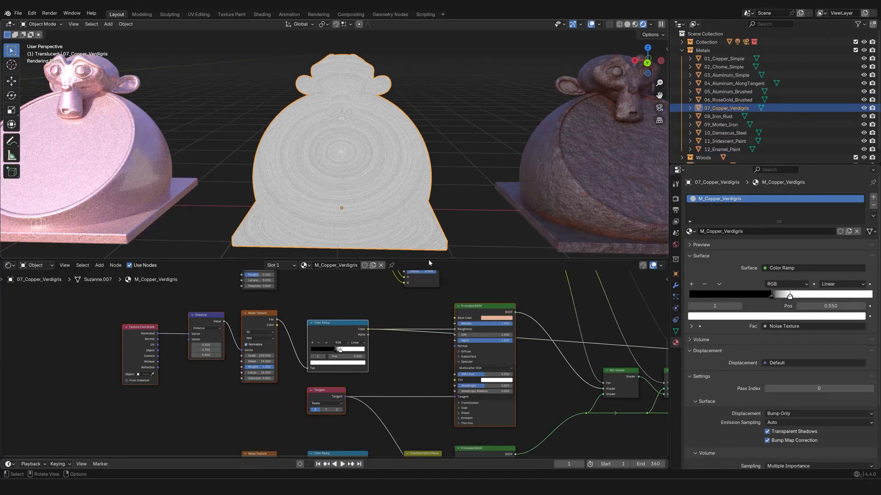
{"action": "middle_click_drag", "start_coordinate": [519, 335], "coordinate": [515, 334]}
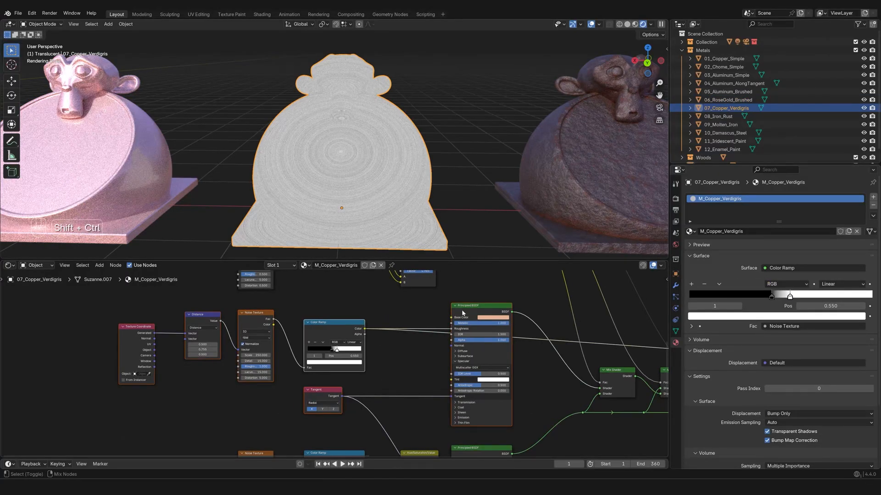
{"action": "left_click", "coordinate": [463, 313], "text": "ctrl+shift"}
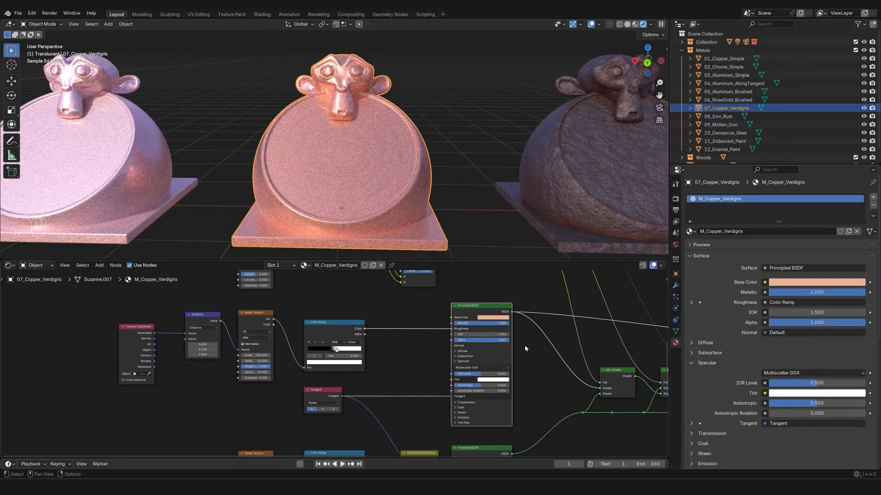
{"action": "middle_click_drag", "start_coordinate": [526, 348], "coordinate": [502, 338]}
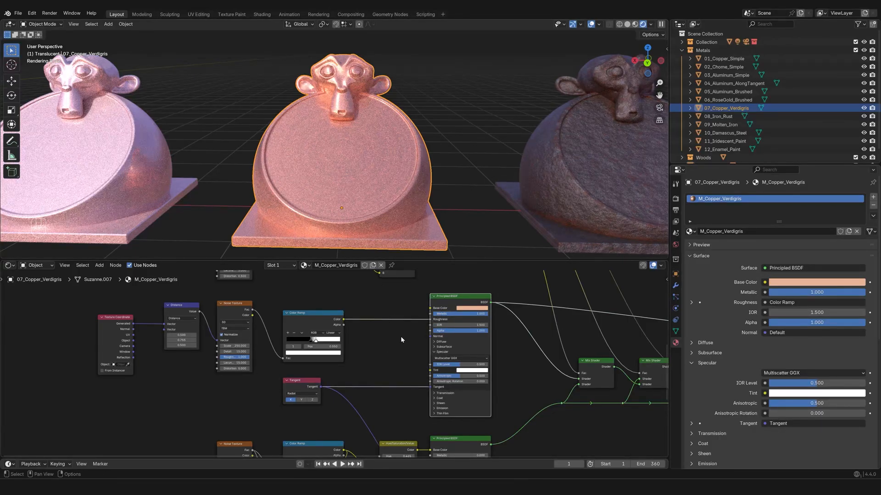
Locate the green patina nodes in M_Copper_Verdigris and preview their Principled BSDF on the copper statue.
{"action": "scroll", "coordinate": [406, 337], "scroll_direction": "down", "scroll_amount": 2}
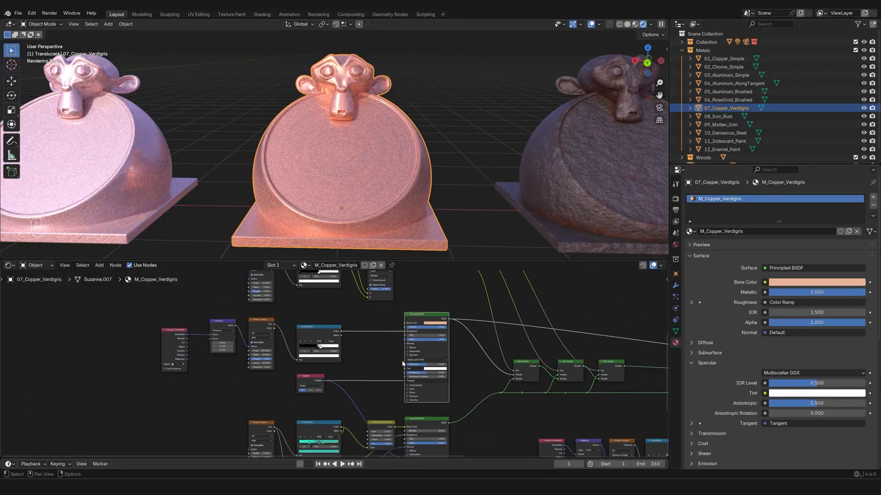
{"action": "middle_click_drag", "start_coordinate": [378, 363], "coordinate": [392, 330]}
{"action": "scroll", "coordinate": [506, 375], "scroll_direction": "down", "scroll_amount": 1}
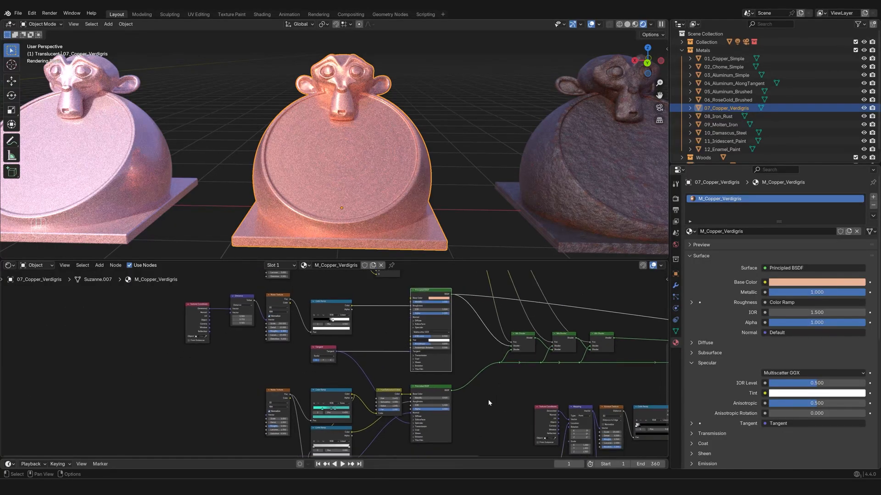
{"action": "middle_click_drag", "start_coordinate": [489, 404], "coordinate": [489, 381]}
{"action": "scroll", "coordinate": [482, 356], "scroll_direction": "up", "scroll_amount": 1}
{"action": "scroll", "coordinate": [485, 381], "scroll_direction": "down", "scroll_amount": 1}
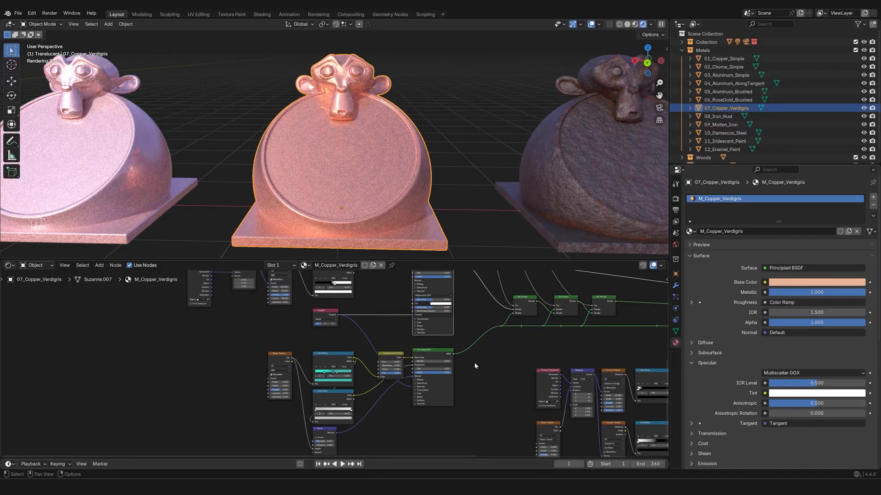
{"action": "middle_click_drag", "start_coordinate": [445, 335], "coordinate": [441, 366]}
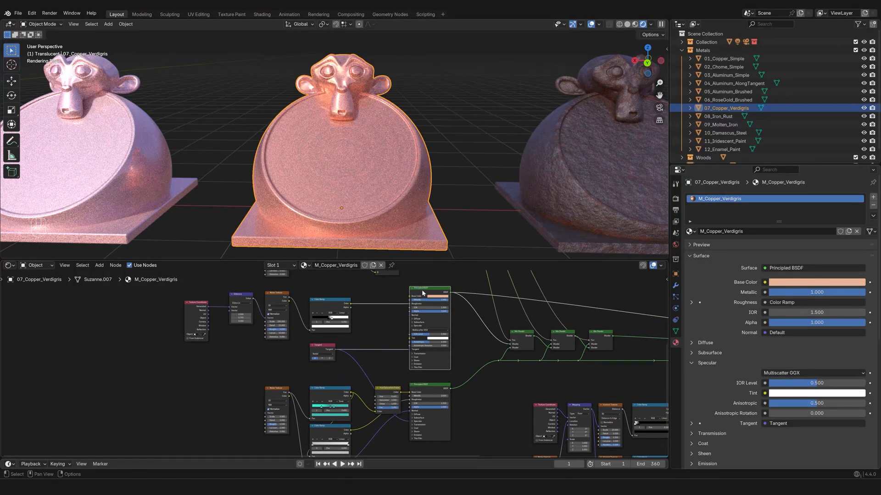
{"action": "scroll", "coordinate": [475, 403], "scroll_direction": "up", "scroll_amount": 1}
{"action": "middle_click_drag", "start_coordinate": [476, 403], "coordinate": [488, 360]}
{"action": "scroll", "coordinate": [459, 382], "scroll_direction": "up", "scroll_amount": 1}
{"action": "middle_click_drag", "start_coordinate": [397, 408], "coordinate": [395, 387]}
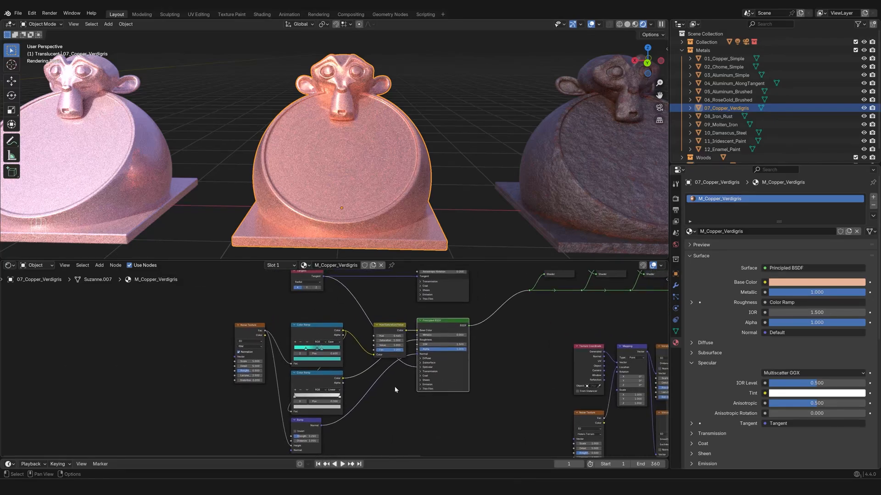
{"action": "left_click", "coordinate": [441, 324], "text": "ctrl+shift"}
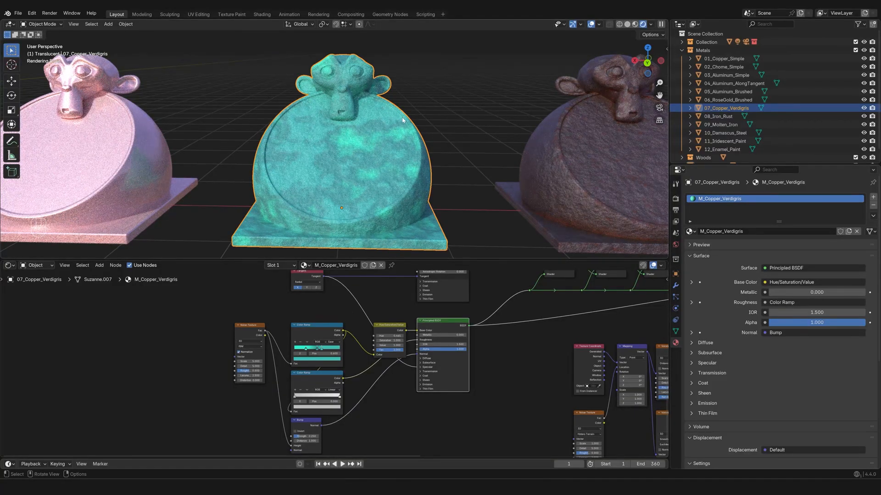
Preview the patina's Noise Texture on its own on the 07_Copper_Verdigris statue.
{"action": "scroll", "coordinate": [396, 387], "scroll_direction": "up", "scroll_amount": 1}
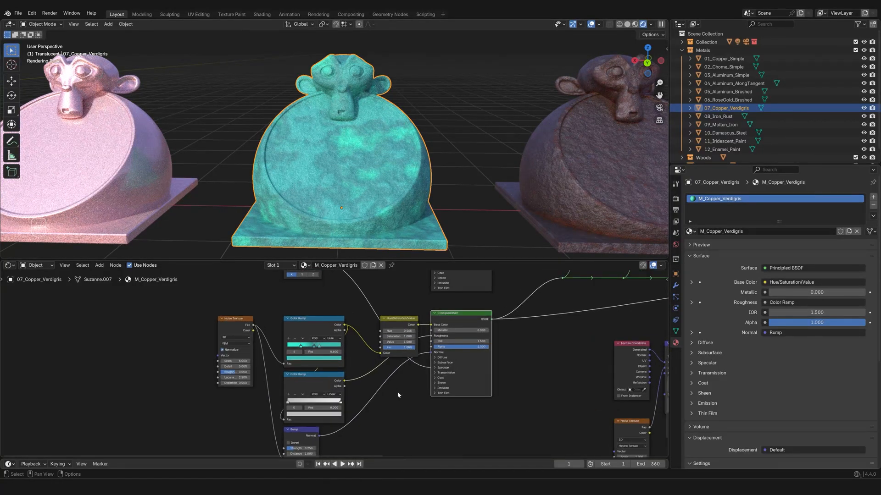
{"action": "middle_click_drag", "start_coordinate": [398, 392], "coordinate": [441, 374]}
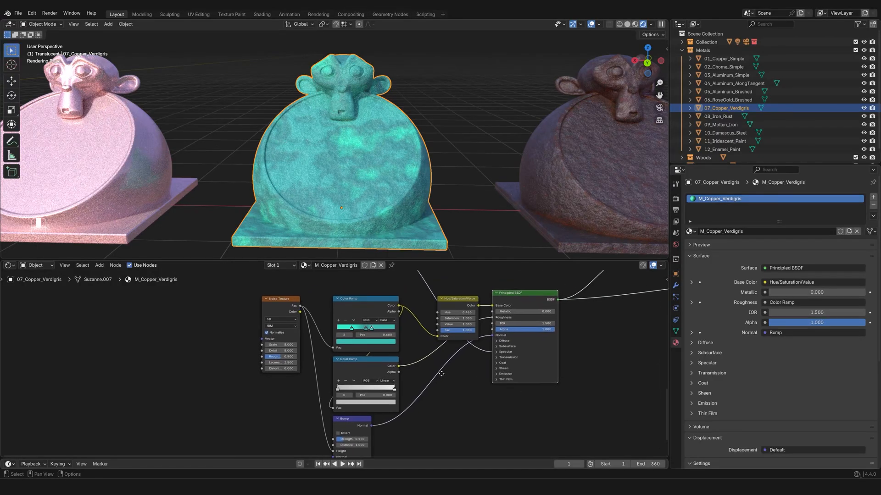
{"action": "left_click", "coordinate": [268, 304]}
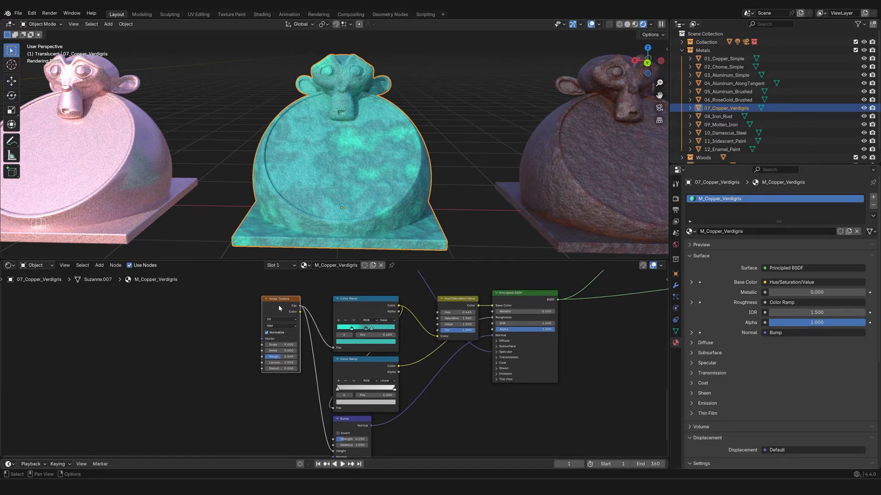
{"action": "left_click", "coordinate": [279, 309], "text": "ctrl+shift"}
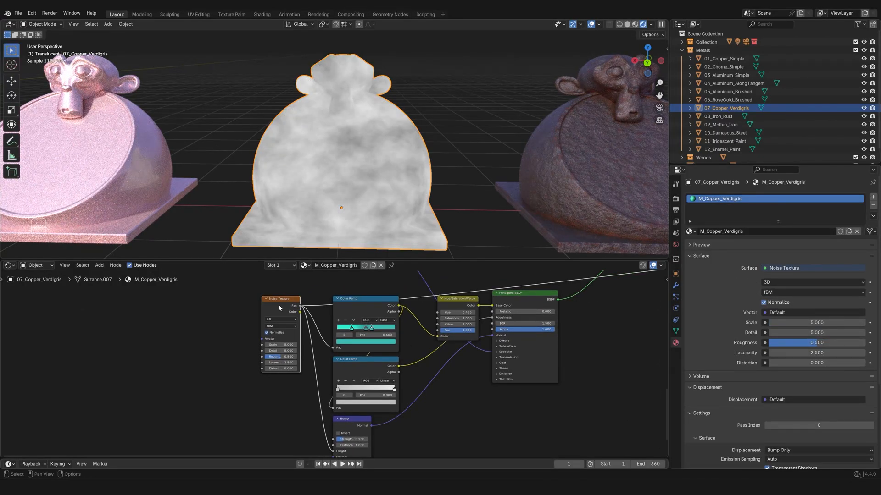
{"action": "scroll", "coordinate": [313, 304], "scroll_direction": "up", "scroll_amount": 1}
{"action": "middle_click_drag", "start_coordinate": [315, 304], "coordinate": [295, 317]}
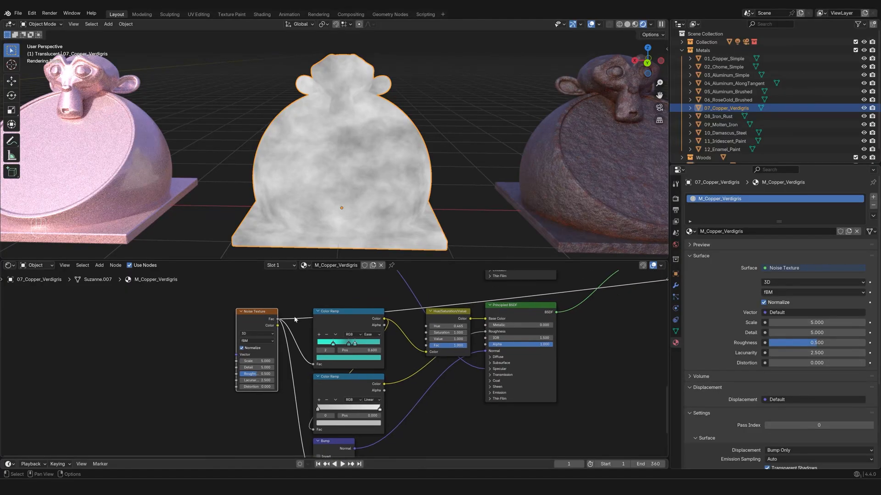
Preview the teal Color Ramp on the statue and examine its color stops up close.
{"action": "left_click", "coordinate": [346, 322]}
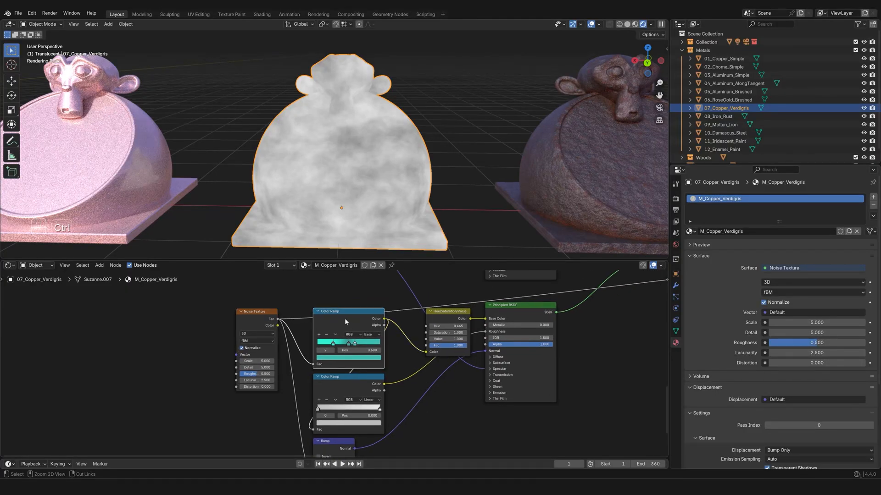
{"action": "left_click", "coordinate": [345, 321], "text": "ctrl+shift"}
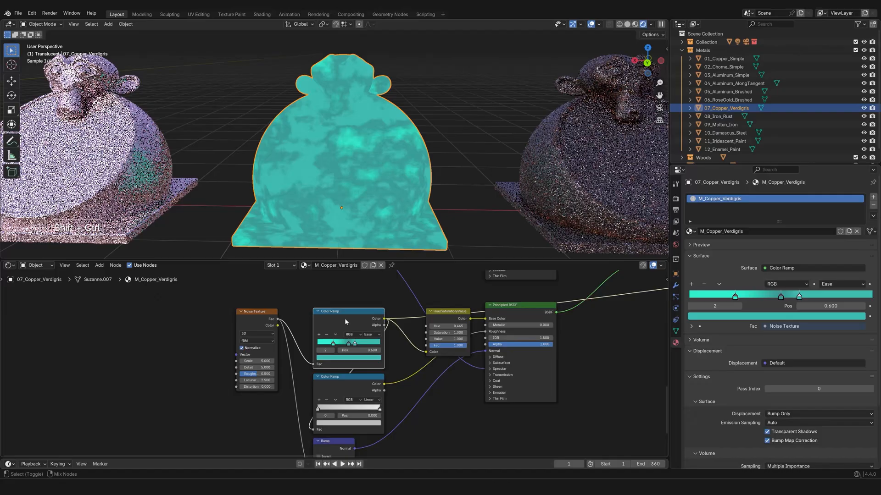
{"action": "scroll", "coordinate": [345, 340], "scroll_direction": "up", "scroll_amount": 4}
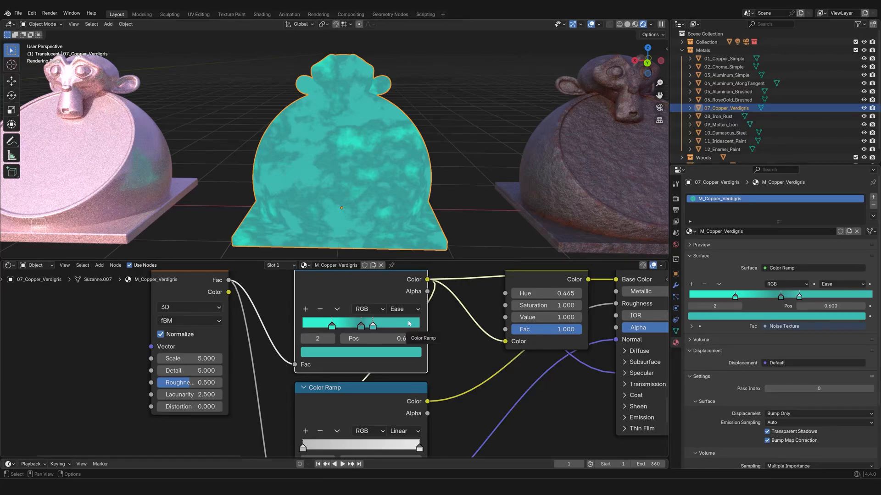
Alternate the preview between the Noise Texture and the teal Color Ramp to compare their patterns on the statue.
{"action": "left_click", "coordinate": [196, 285], "text": "ctrl+shift"}
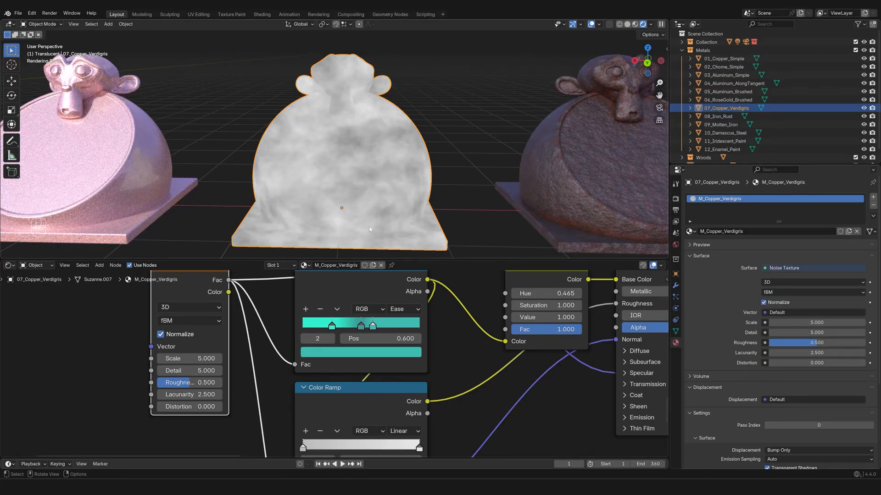
{"action": "left_click", "coordinate": [326, 292], "text": "ctrl+shift"}
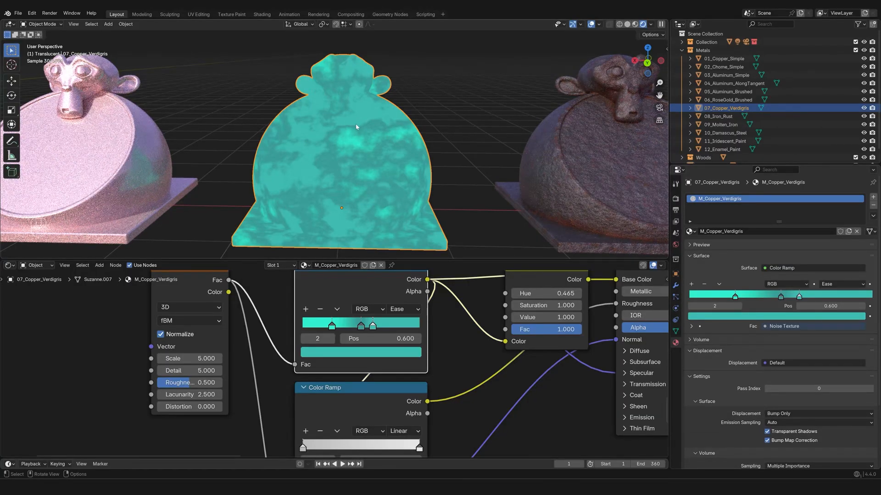
{"action": "left_click", "coordinate": [188, 285], "text": "ctrl+shift"}
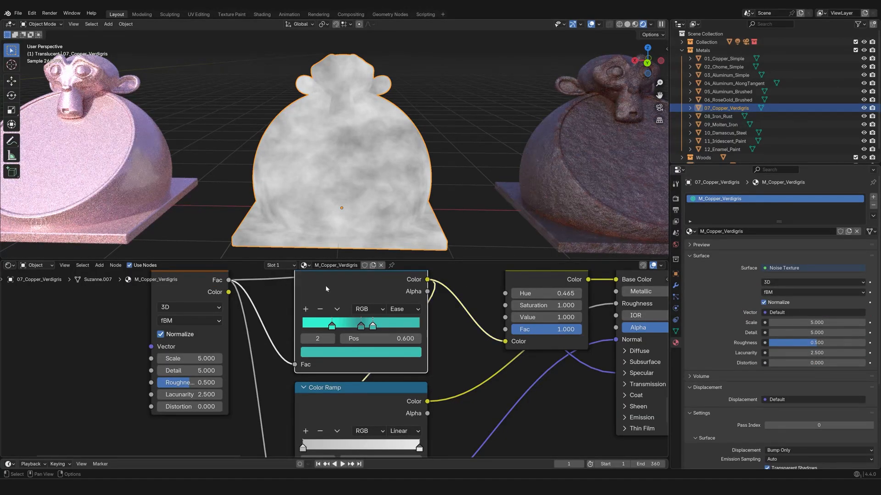
{"action": "left_click", "coordinate": [326, 286], "text": "ctrl+shift"}
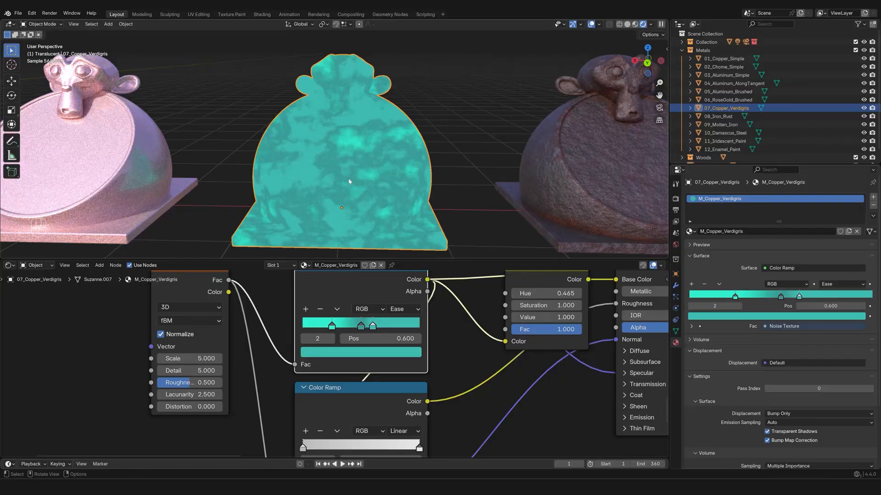
Preview the Hue/Saturation/Value node that follows the teal Color Ramp in the patina branch.
{"action": "scroll", "coordinate": [438, 334], "scroll_direction": "down", "scroll_amount": 1}
{"action": "middle_click_drag", "start_coordinate": [439, 334], "coordinate": [369, 359]}
{"action": "scroll", "coordinate": [366, 344], "scroll_direction": "down", "scroll_amount": 2}
{"action": "scroll", "coordinate": [369, 358], "scroll_direction": "up", "scroll_amount": 1}
{"action": "left_click", "coordinate": [301, 315]}
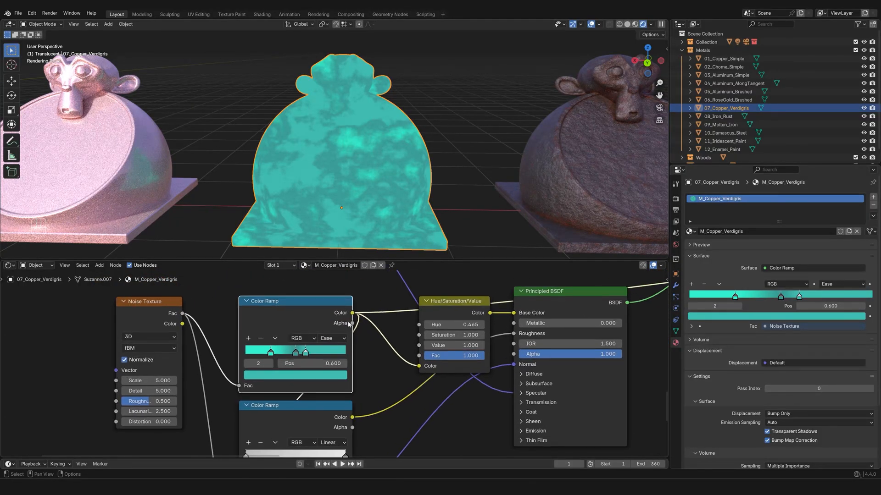
{"action": "left_click", "coordinate": [448, 305], "text": "ctrl+shift"}
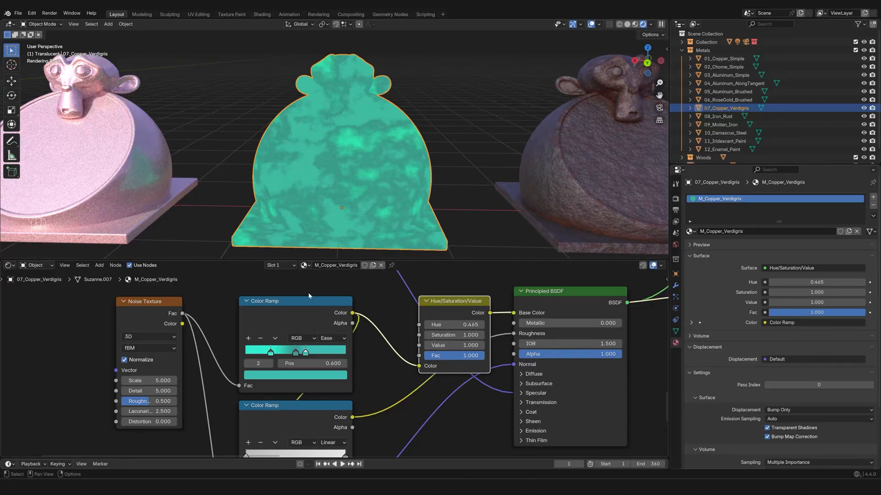
Try a Hue of 0.565 on the patina's Hue/Saturation/Value node and undo the change.
{"action": "left_click", "coordinate": [481, 325]}
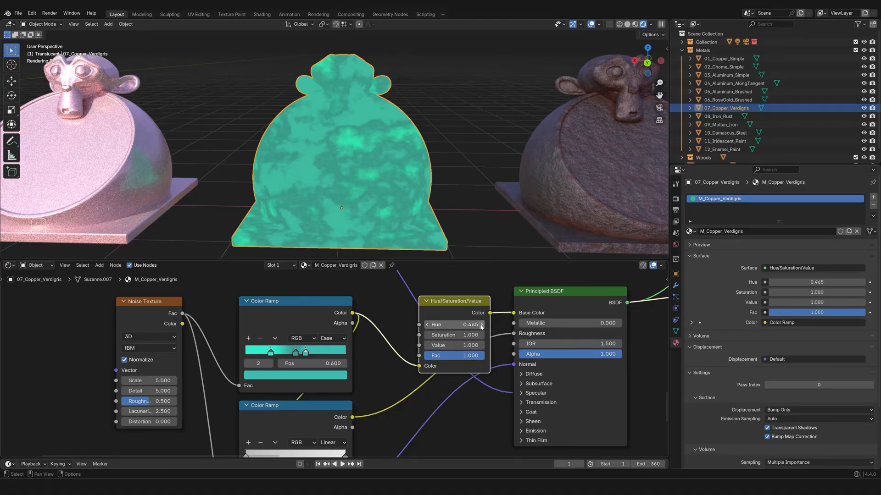
{"action": "key", "text": "ctrl+z"}
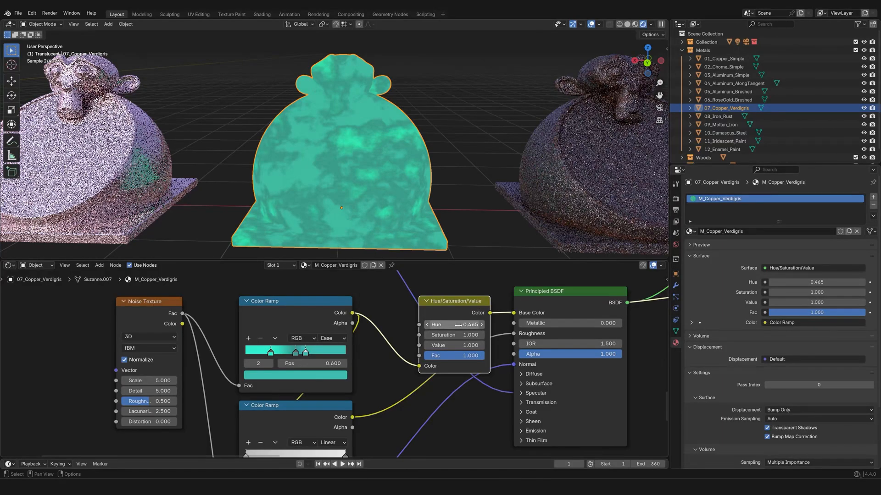
{"action": "left_click", "coordinate": [482, 325]}
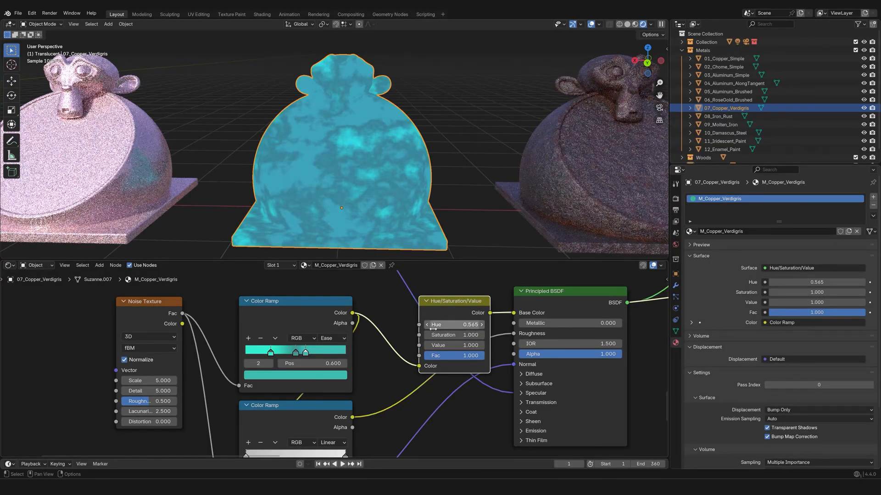
{"action": "key", "text": "ctrl+z"}
Try raising the Hue/Saturation/Value node's Saturation to 1.300, and return it to 1.000.
{"action": "left_click", "coordinate": [482, 335]}
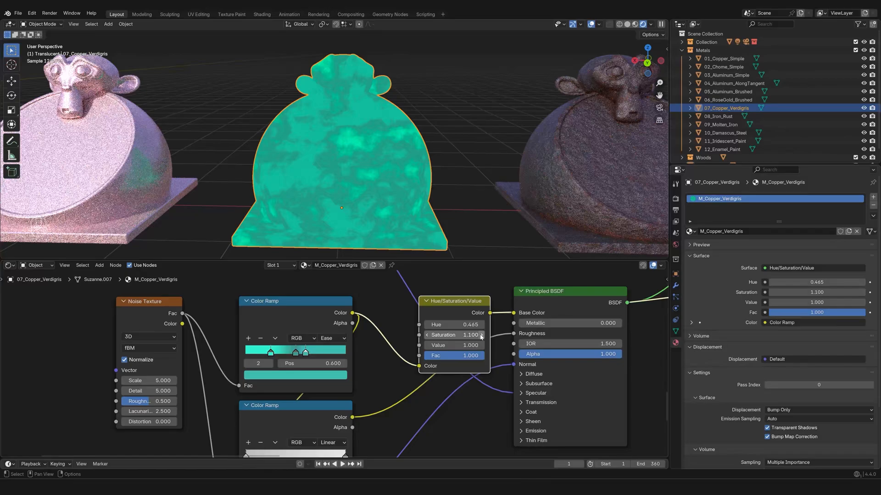
{"action": "left_click", "coordinate": [481, 335]}
{"action": "left_click", "coordinate": [482, 335]}
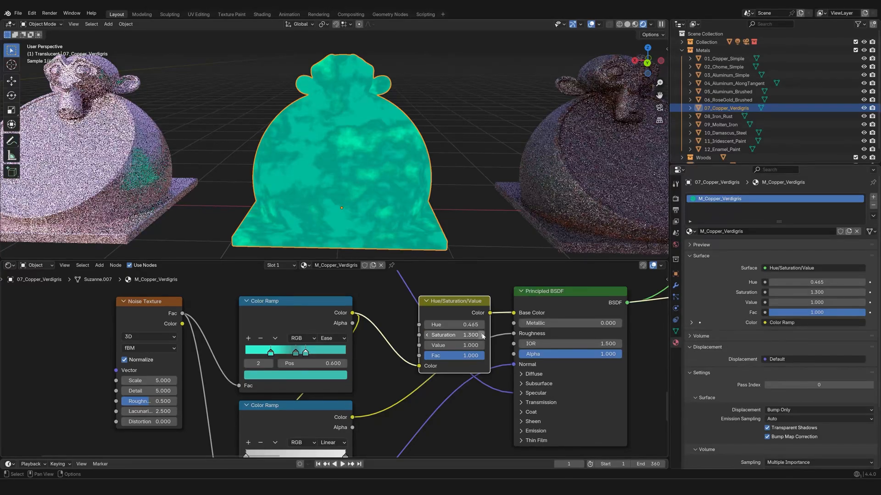
{"action": "left_click", "coordinate": [428, 335]}
{"action": "left_click", "coordinate": [427, 335]}
{"action": "left_click", "coordinate": [428, 335]}
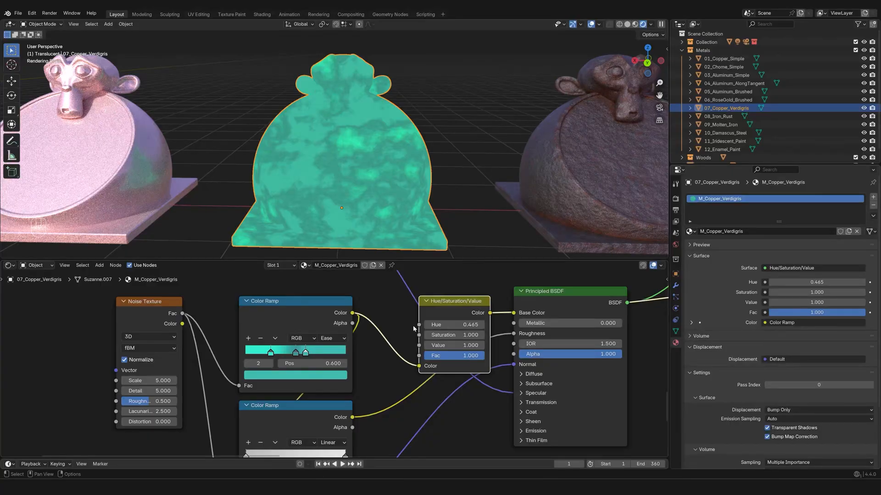
Preview the patina's Principled BSDF on the statue, followed by the teal Color Ramp alone.
{"action": "scroll", "coordinate": [262, 311], "scroll_direction": "down", "scroll_amount": 2}
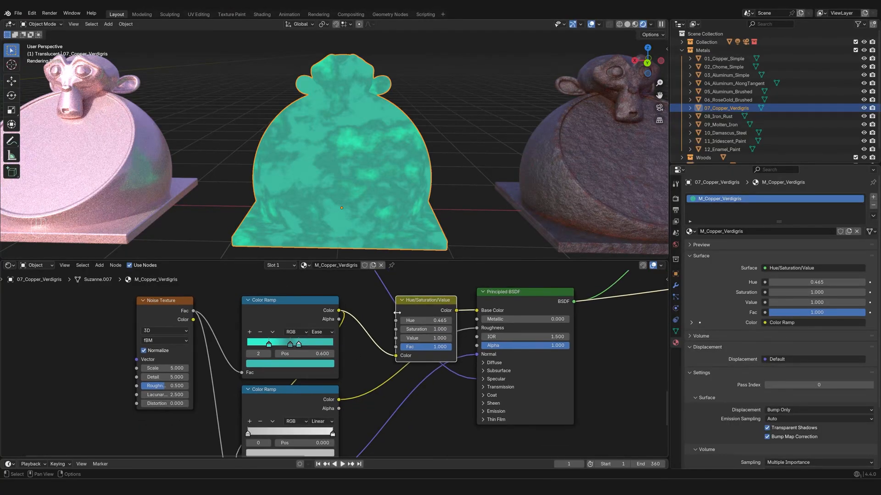
{"action": "left_click", "coordinate": [522, 299]}
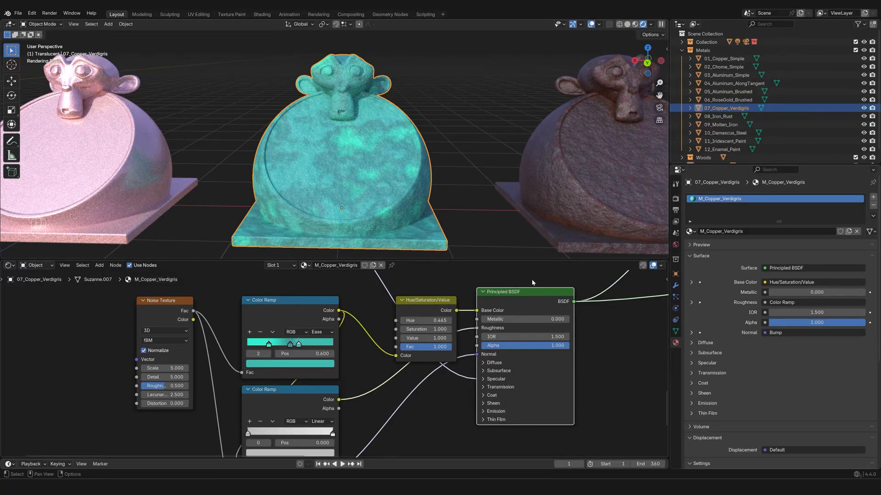
{"action": "scroll", "coordinate": [445, 413], "scroll_direction": "down", "scroll_amount": 1}
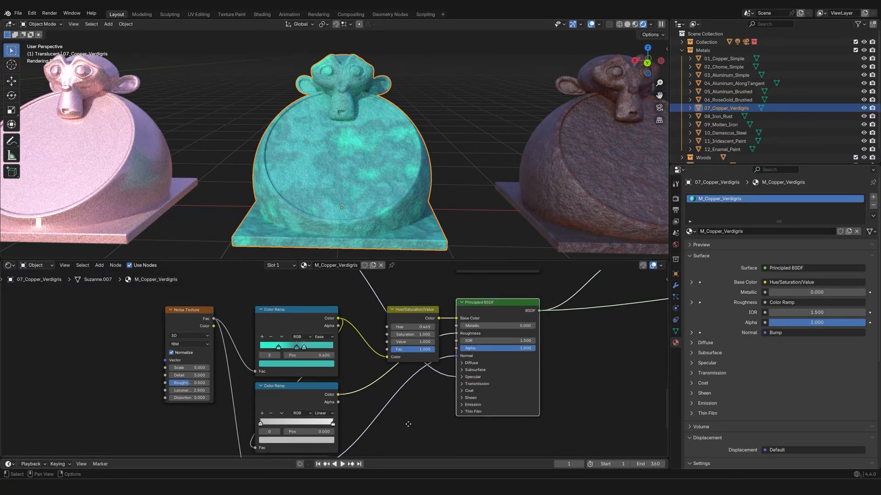
{"action": "middle_click_drag", "start_coordinate": [407, 422], "coordinate": [449, 382]}
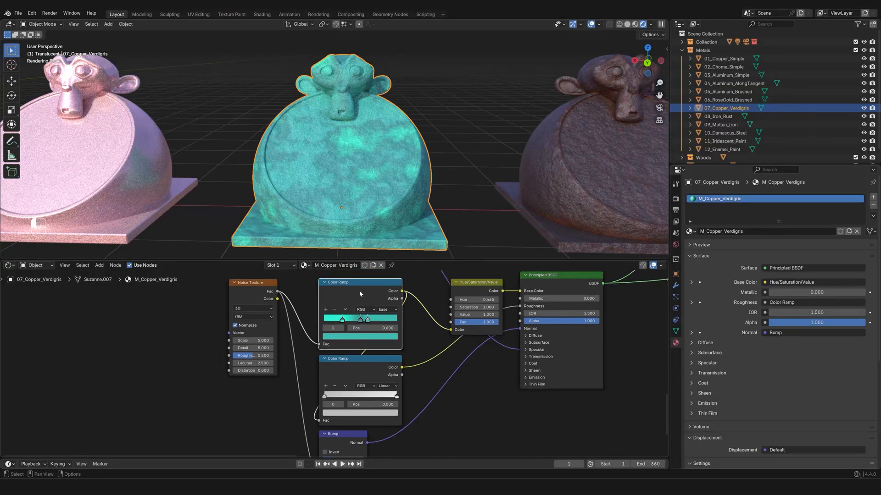
{"action": "left_click", "coordinate": [347, 294], "text": "ctrl+shift"}
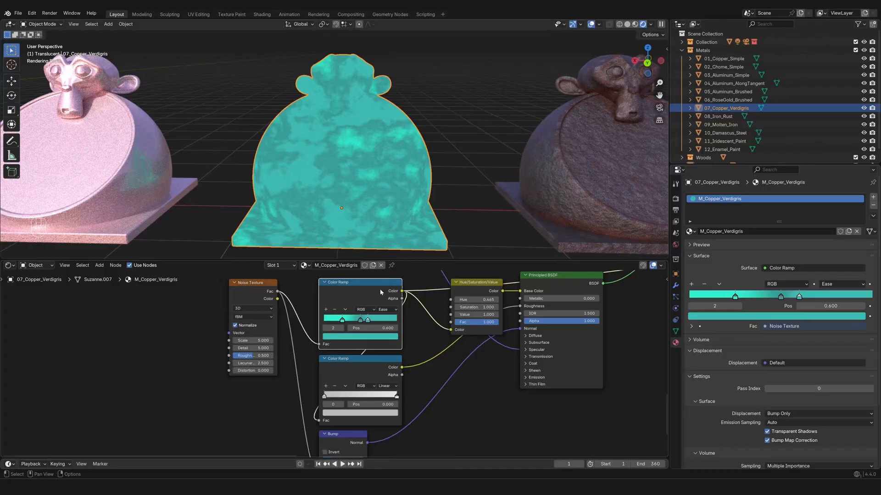
Preview the greyscale Color Ramp that feeds the patina's Roughness on the statue.
{"action": "left_click", "coordinate": [358, 377], "text": "ctrl+shift"}
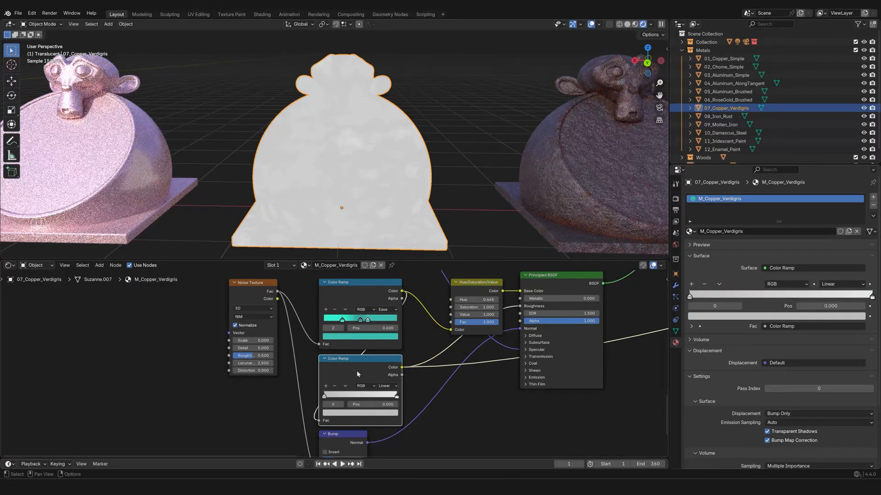
{"action": "scroll", "coordinate": [372, 399], "scroll_direction": "up", "scroll_amount": 4}
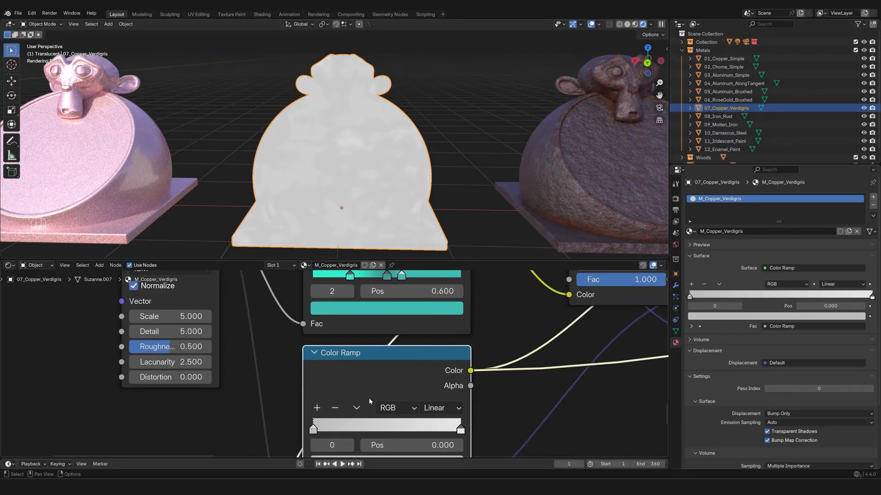
{"action": "middle_click_drag", "start_coordinate": [490, 408], "coordinate": [422, 339]}
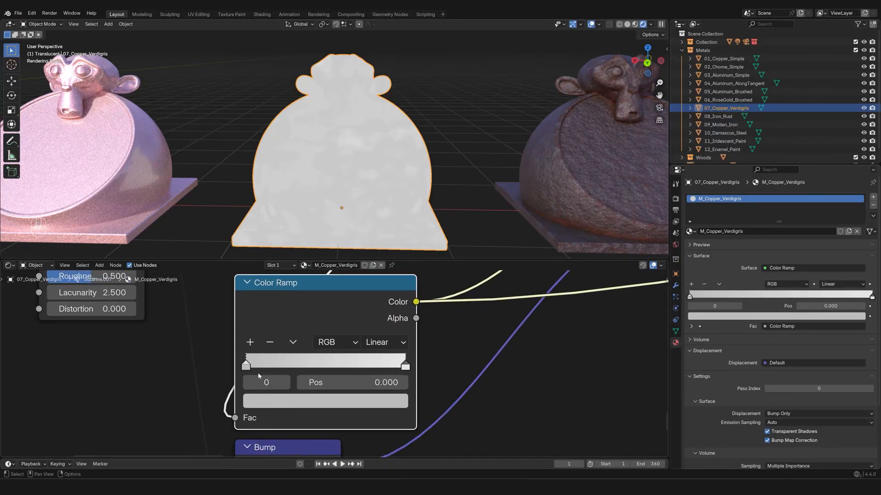
Inspect the colors of the greyscale Color Ramp's first and last stops as HSV values.
{"action": "left_click", "coordinate": [294, 398]}
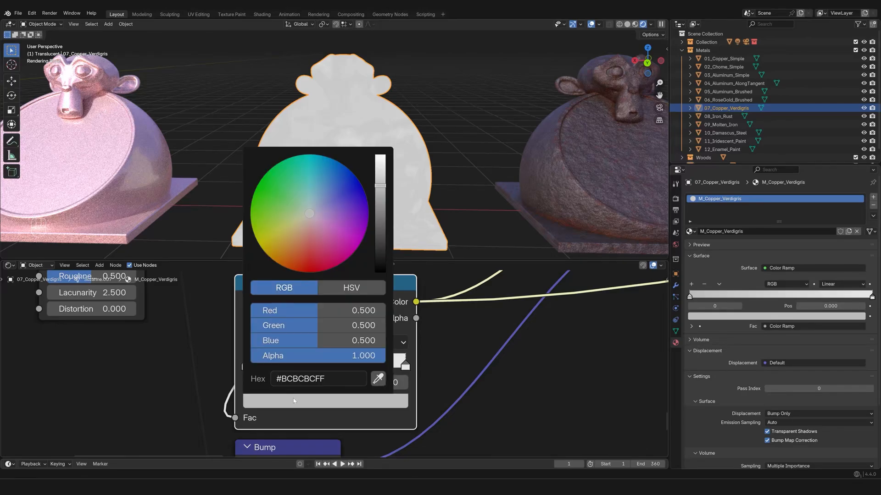
{"action": "left_click", "coordinate": [331, 287]}
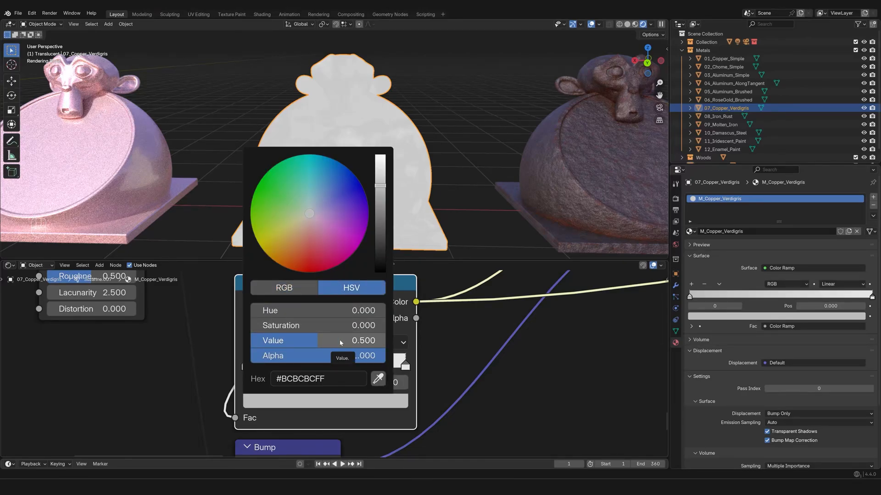
{"action": "left_click", "coordinate": [406, 365]}
{"action": "left_click", "coordinate": [326, 407]}
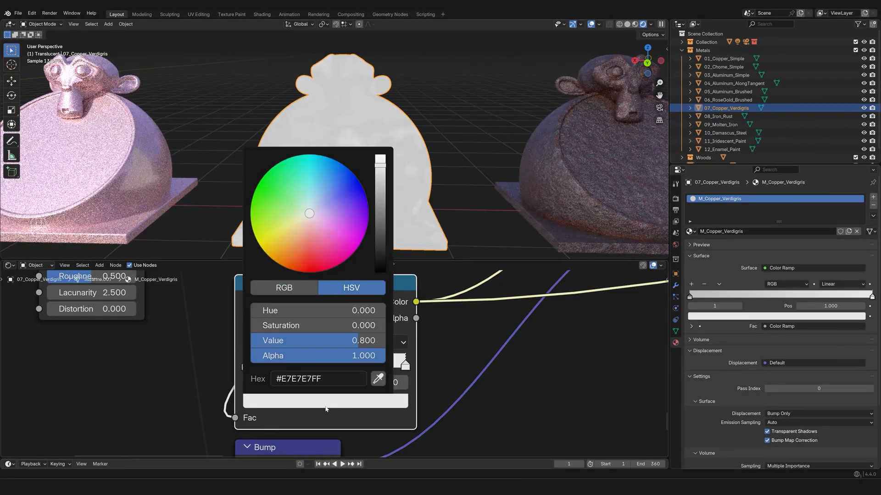
Examine the greyscale Color Ramp's roughness variation up close on the copper statue.
{"action": "scroll", "coordinate": [444, 372], "scroll_direction": "down", "scroll_amount": 3}
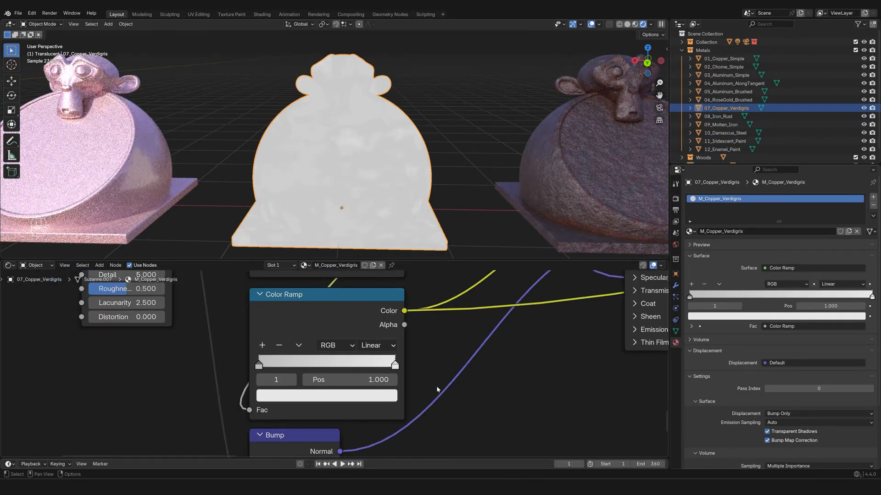
{"action": "middle_click_drag", "start_coordinate": [426, 356], "coordinate": [438, 388]}
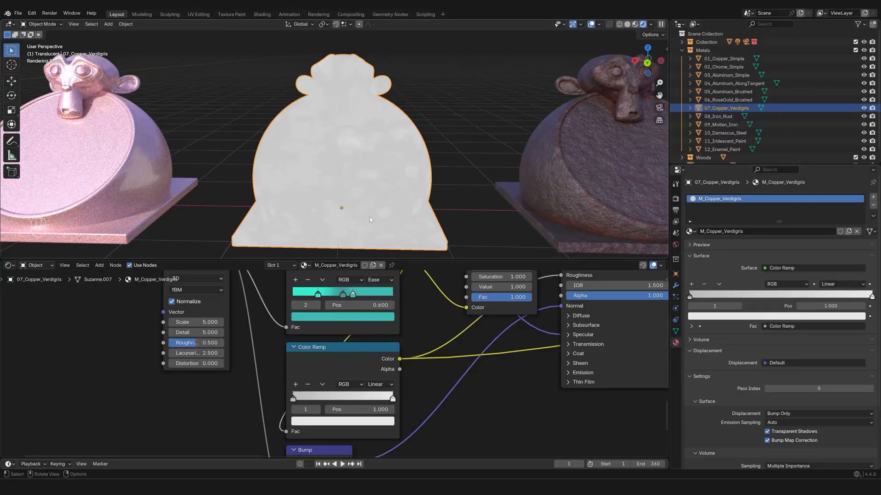
{"action": "scroll", "coordinate": [362, 199], "scroll_direction": "up", "scroll_amount": 8}
{"action": "scroll", "coordinate": [363, 202], "scroll_direction": "down", "scroll_amount": 6}
{"action": "scroll", "coordinate": [363, 201], "scroll_direction": "up", "scroll_amount": 2}
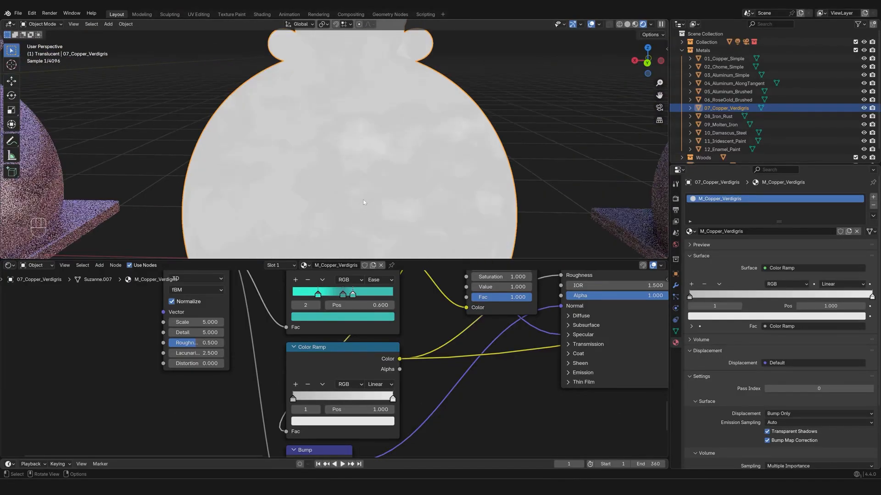
{"action": "middle_click_drag", "start_coordinate": [414, 342], "coordinate": [413, 377]}
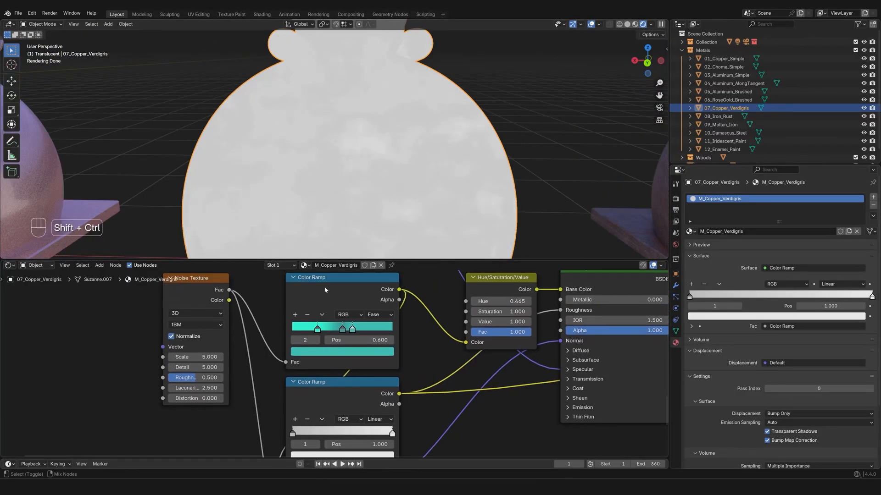
Preview the greyscale roughness Color Ramp across the whole verdigris statue.
{"action": "left_click", "coordinate": [335, 361], "text": "ctrl+shift"}
{"action": "left_click", "coordinate": [337, 394], "text": "ctrl+shift"}
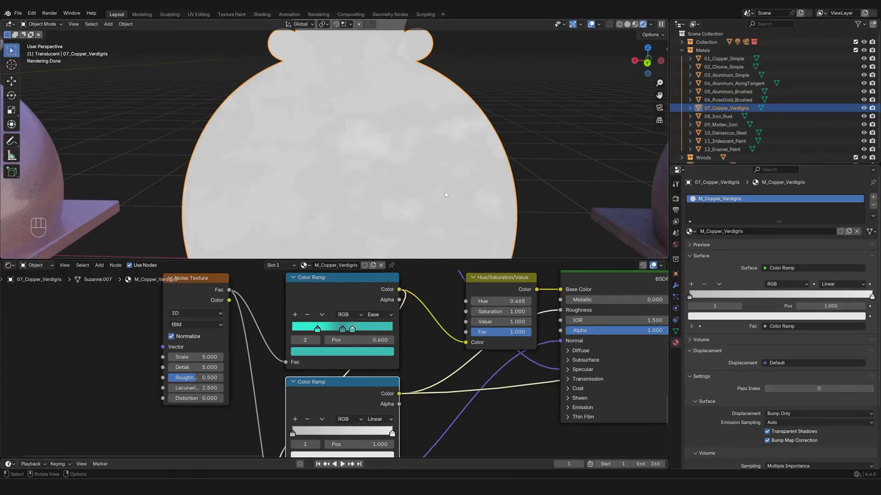
{"action": "scroll", "coordinate": [444, 192], "scroll_direction": "down", "scroll_amount": 3}
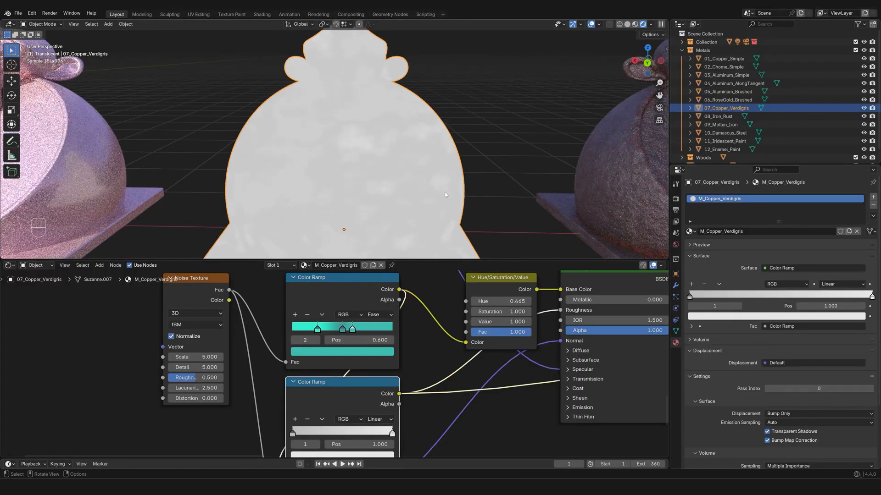
{"action": "scroll", "coordinate": [437, 385], "scroll_direction": "down", "scroll_amount": 2}
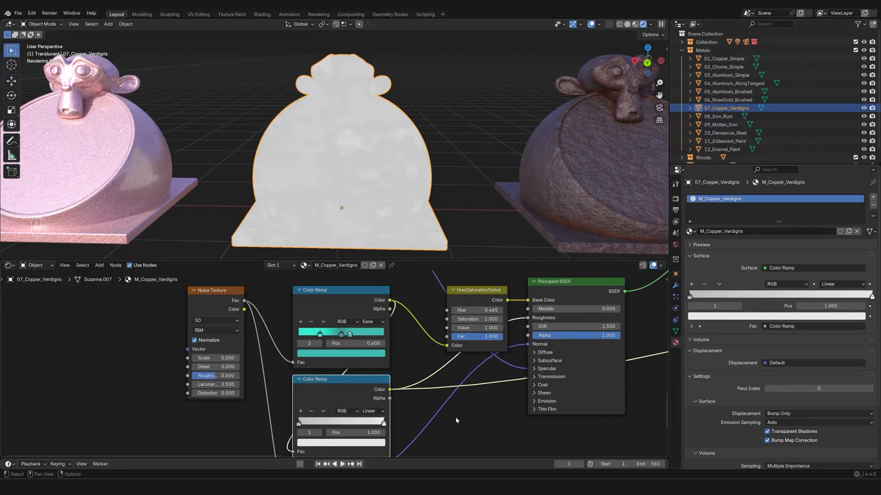
{"action": "middle_click_drag", "start_coordinate": [457, 416], "coordinate": [438, 385]}
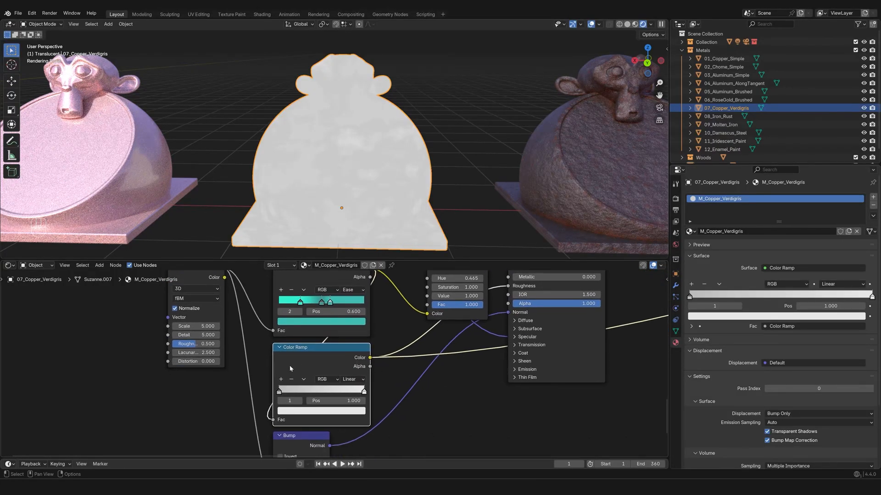
{"action": "middle_click_drag", "start_coordinate": [403, 334], "coordinate": [387, 359]}
Preview the teal Color Ramp on the statue, followed by the patina's complete Principled BSDF.
{"action": "left_click", "coordinate": [298, 299], "text": "ctrl+shift"}
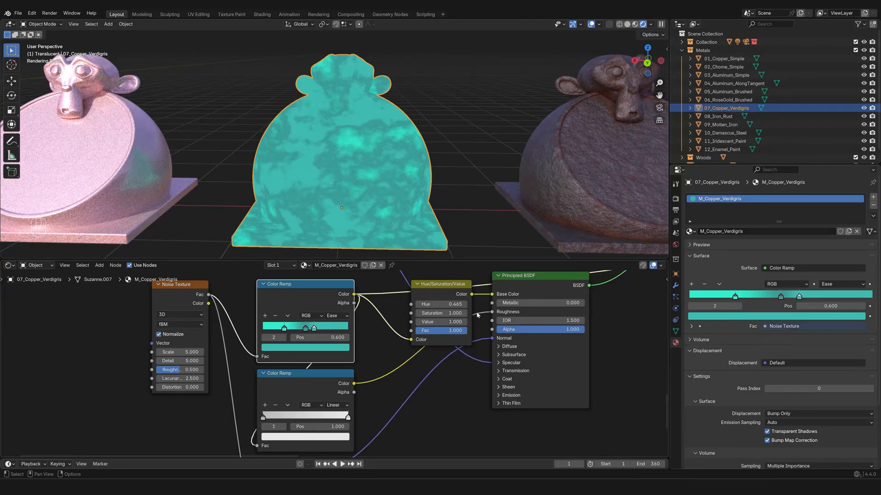
{"action": "mouse_move", "coordinate": [492, 312]}
{"action": "left_mouse_down"}
{"action": "mouse_move", "coordinate": [459, 321]}
{"action": "mouse_move", "coordinate": [491, 312]}
{"action": "left_mouse_up"}
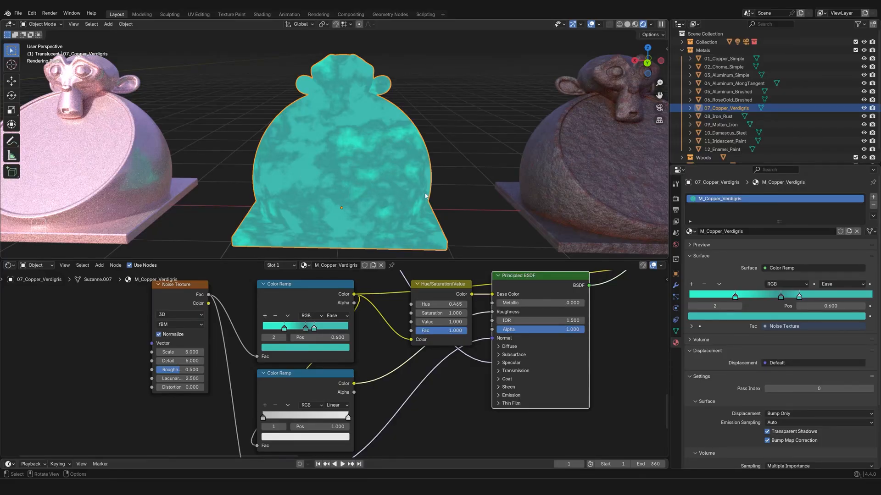
{"action": "scroll", "coordinate": [381, 381], "scroll_direction": "down", "scroll_amount": 3}
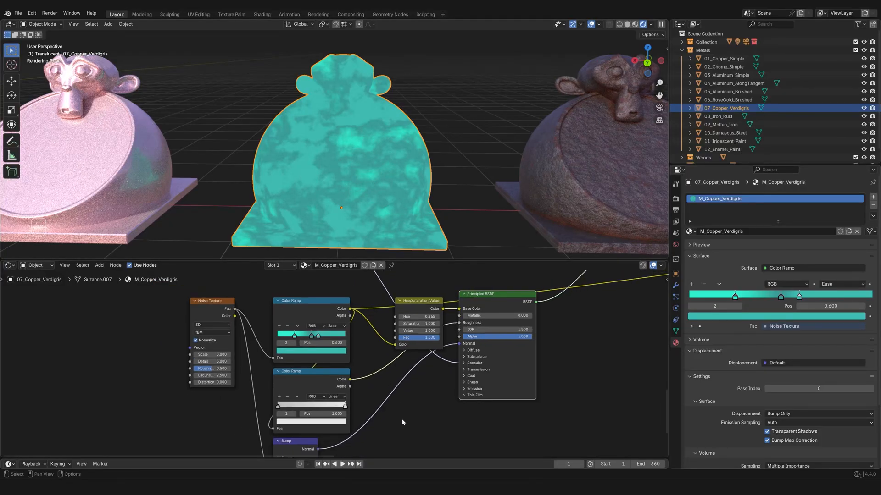
{"action": "left_click", "coordinate": [487, 363], "text": "ctrl+shift"}
Preview the patina's Noise Texture, followed by the Bump node it feeds, and examine the bump normals on the statue from an angle.
{"action": "scroll", "coordinate": [367, 426], "scroll_direction": "down", "scroll_amount": 2}
{"action": "middle_click_drag", "start_coordinate": [351, 441], "coordinate": [357, 414]}
{"action": "scroll", "coordinate": [358, 414], "scroll_direction": "up", "scroll_amount": 1}
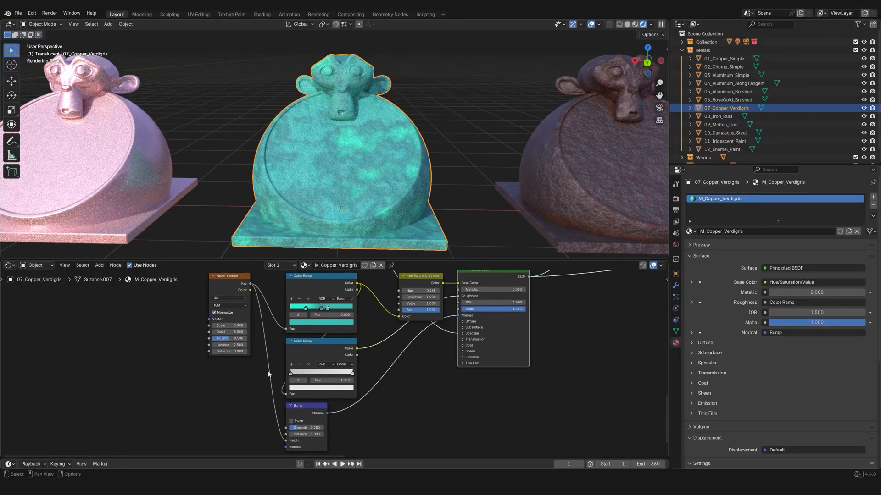
{"action": "middle_click_drag", "start_coordinate": [269, 375], "coordinate": [274, 360]}
{"action": "left_click", "coordinate": [236, 282], "text": "ctrl+shift"}
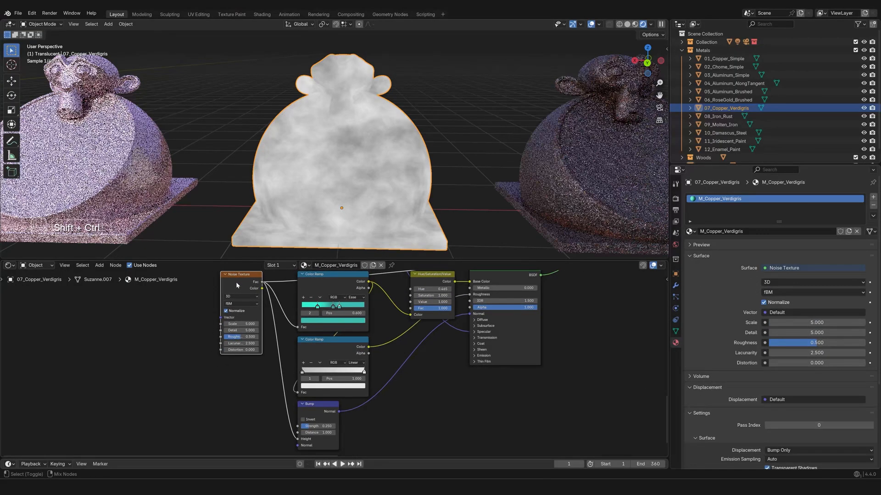
{"action": "left_click", "coordinate": [315, 410], "text": "ctrl+shift"}
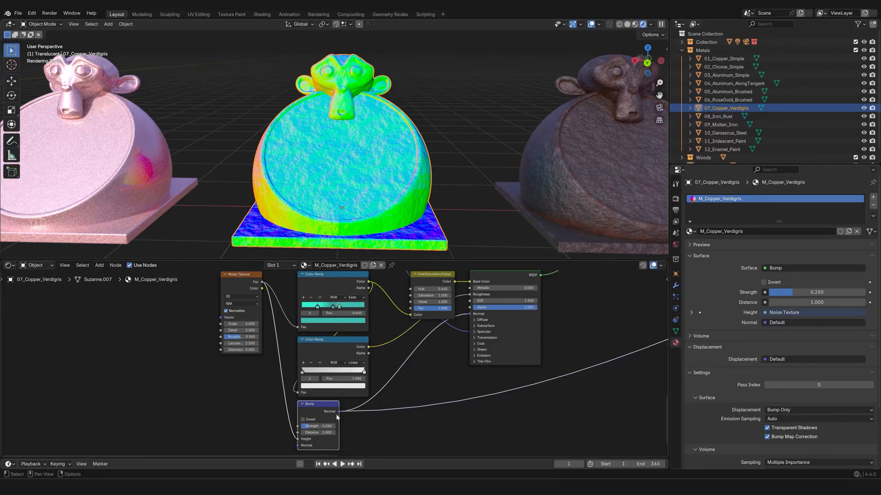
{"action": "middle_click_drag", "start_coordinate": [347, 164], "coordinate": [375, 161]}
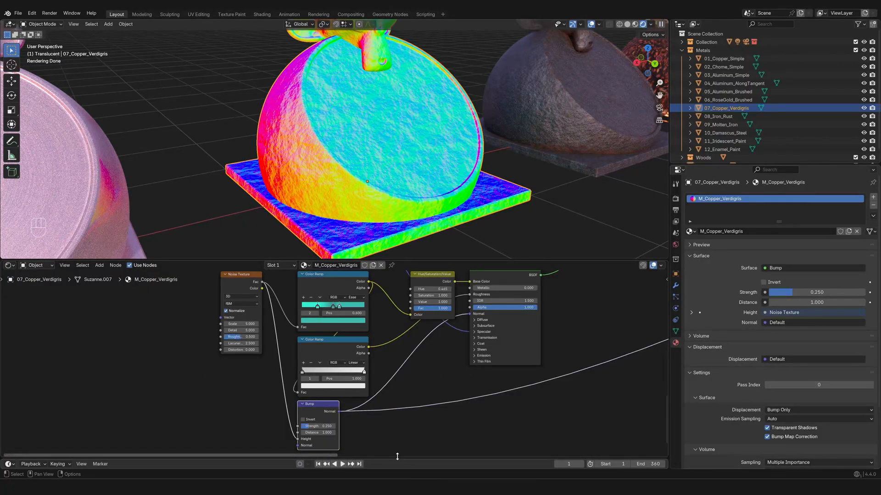
{"action": "scroll", "coordinate": [439, 389], "scroll_direction": "down", "scroll_amount": 1}
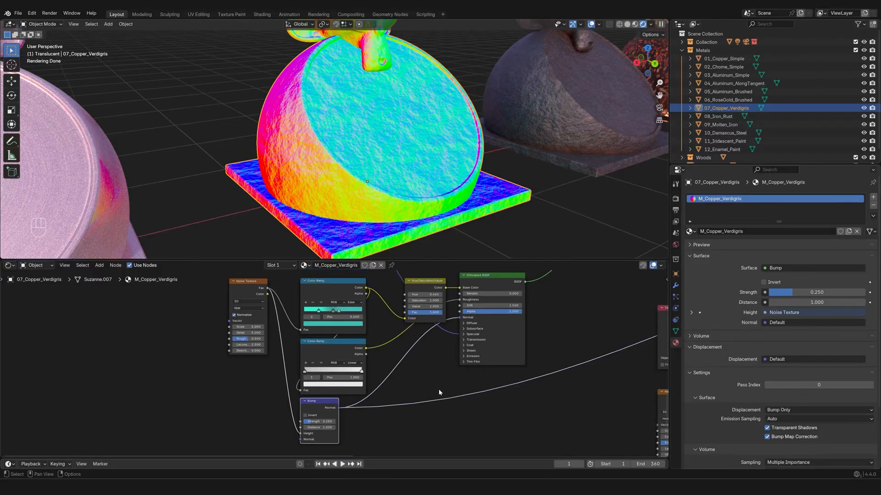
Preview the patina's Principled BSDF and examine its bumpy surface up close on the statue's body and base.
{"action": "left_click", "coordinate": [482, 284], "text": "ctrl+shift"}
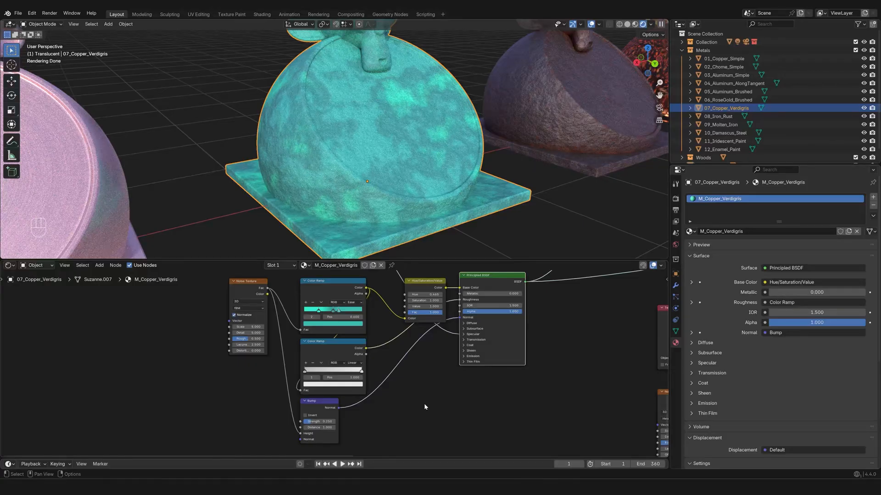
{"action": "scroll", "coordinate": [430, 168], "scroll_direction": "up", "scroll_amount": 8}
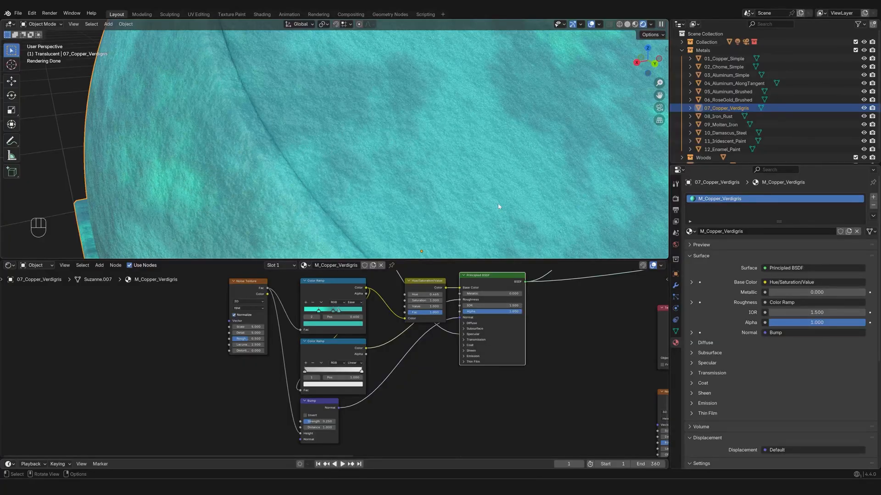
{"action": "scroll", "coordinate": [514, 170], "scroll_direction": "down", "scroll_amount": 5}
{"action": "scroll", "coordinate": [507, 177], "scroll_direction": "up", "scroll_amount": 2}
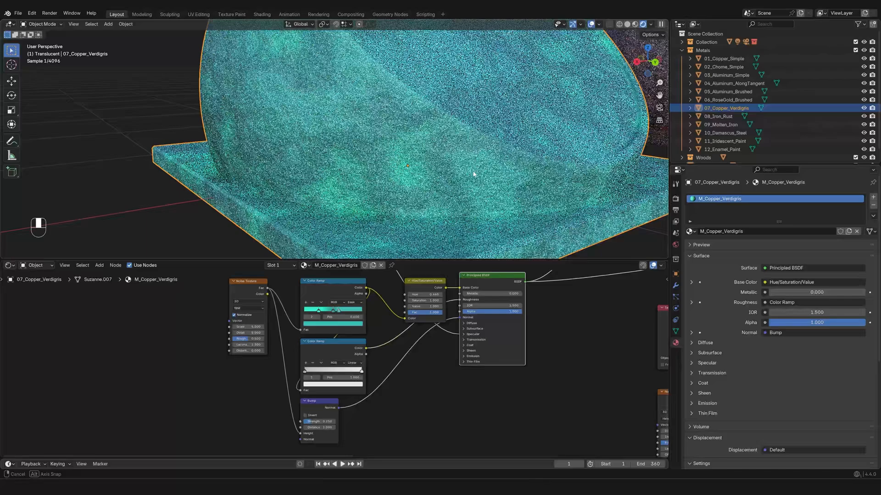
{"action": "middle_click_drag", "start_coordinate": [531, 200], "coordinate": [494, 183], "text": "shift"}
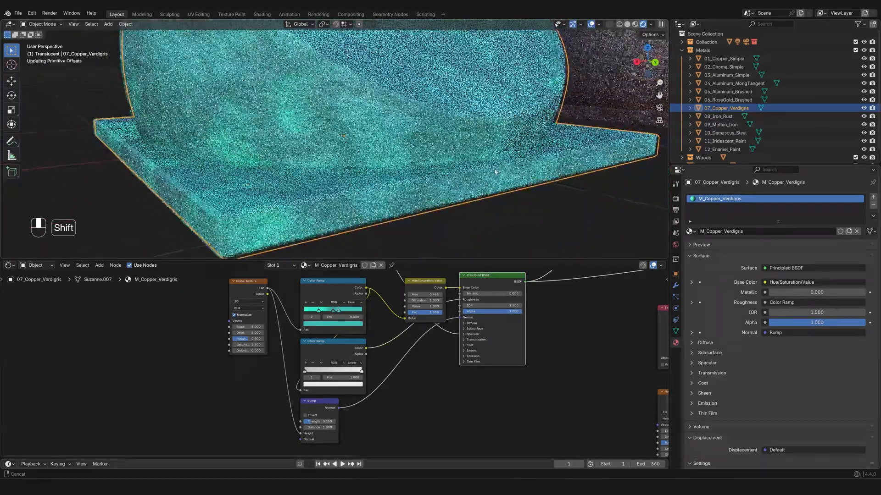
{"action": "scroll", "coordinate": [493, 183], "scroll_direction": "up", "scroll_amount": 2}
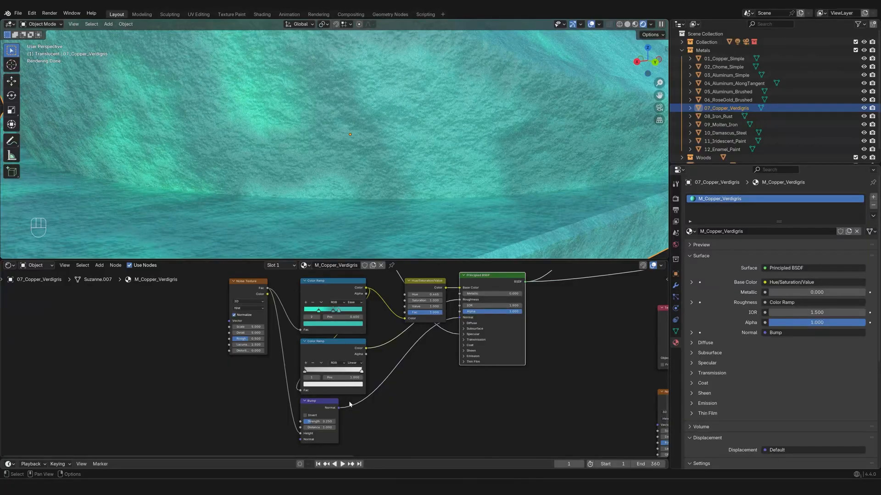
Set the patina Bump node's Strength to 1 and examine the surface on the statue's base, body and head.
{"action": "left_click", "coordinate": [311, 422]}
{"action": "type", "text": "1"}
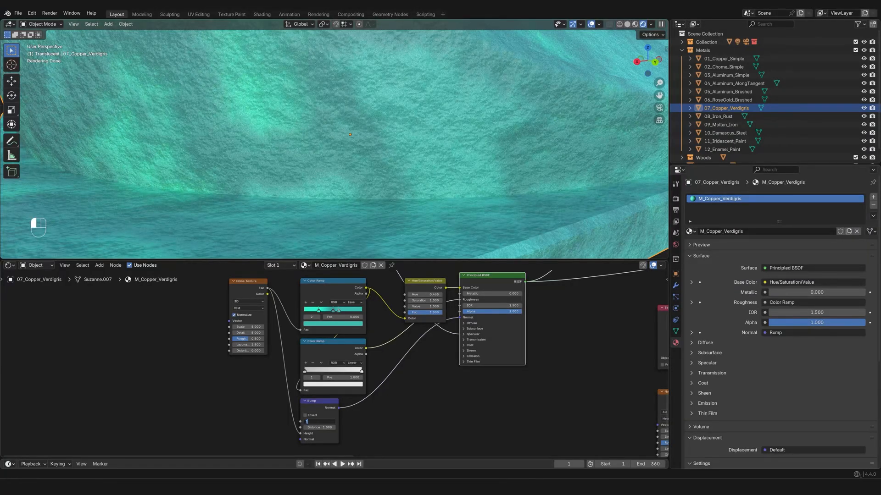
{"action": "key", "text": "Return"}
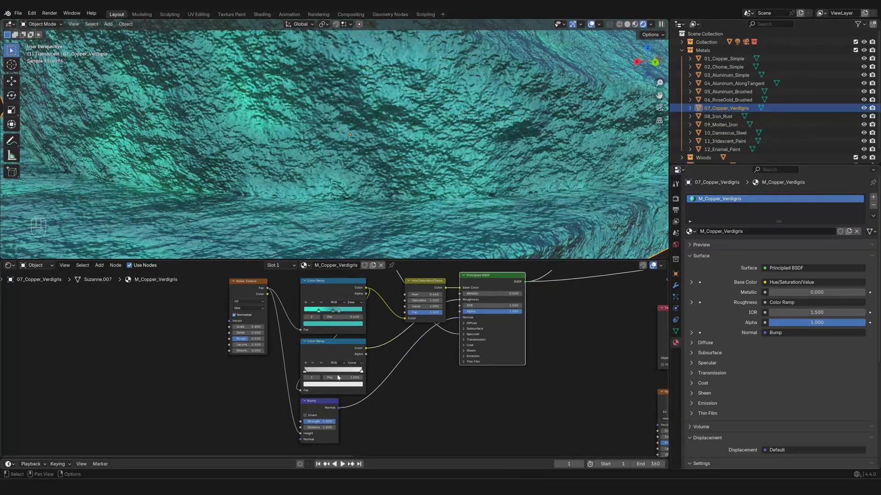
{"action": "scroll", "coordinate": [413, 160], "scroll_direction": "down", "scroll_amount": 5}
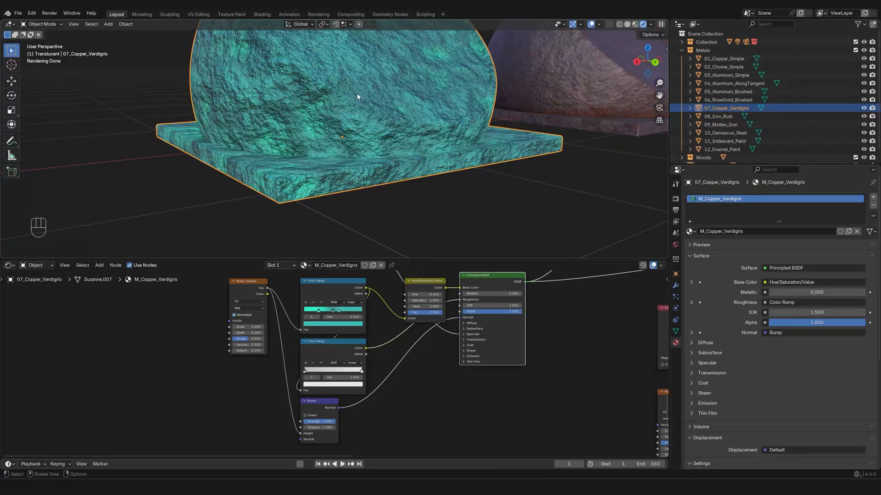
{"action": "middle_click_drag", "start_coordinate": [356, 107], "coordinate": [397, 255], "text": "shift"}
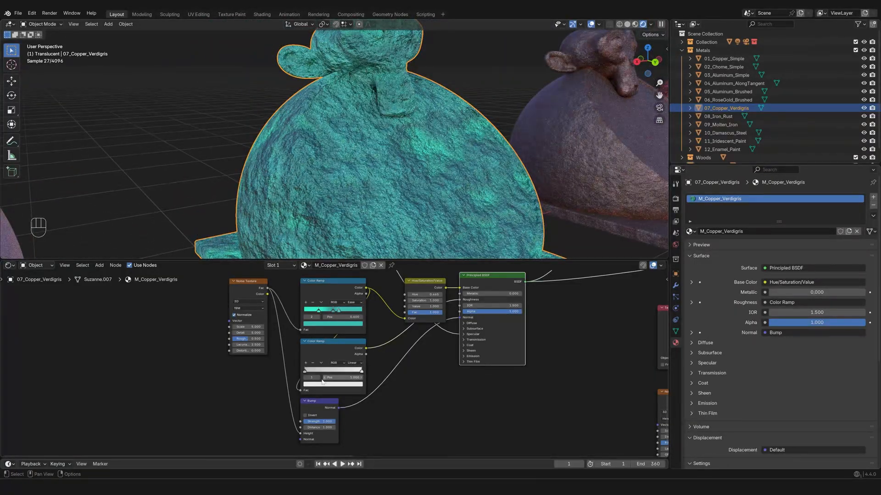
Set the patina Bump node's Strength to 0 and examine the statue's surface up close.
{"action": "left_click", "coordinate": [319, 421]}
{"action": "type", "text": "0"}
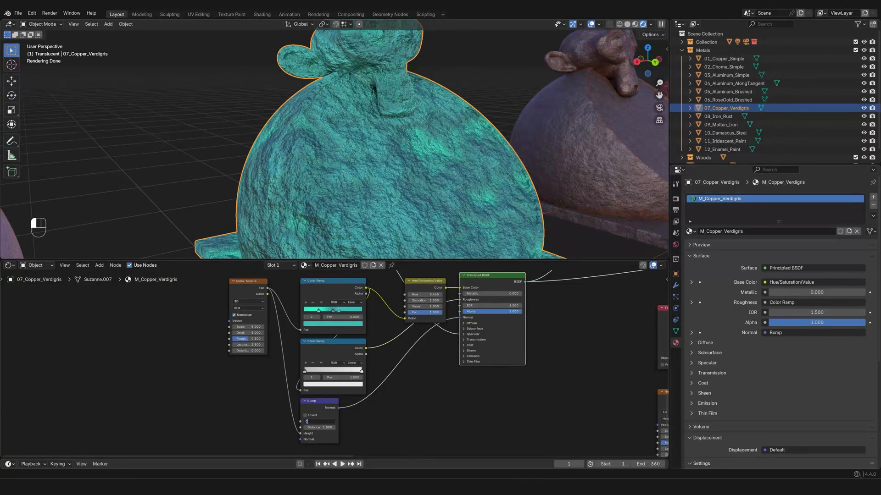
{"action": "key", "text": "Return"}
{"action": "scroll", "coordinate": [346, 130], "scroll_direction": "up", "scroll_amount": 5}
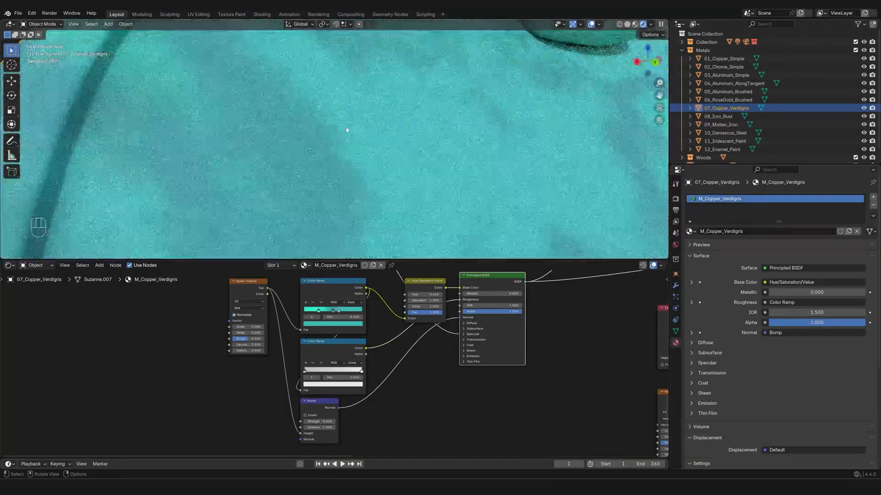
{"action": "scroll", "coordinate": [434, 168], "scroll_direction": "down", "scroll_amount": 5}
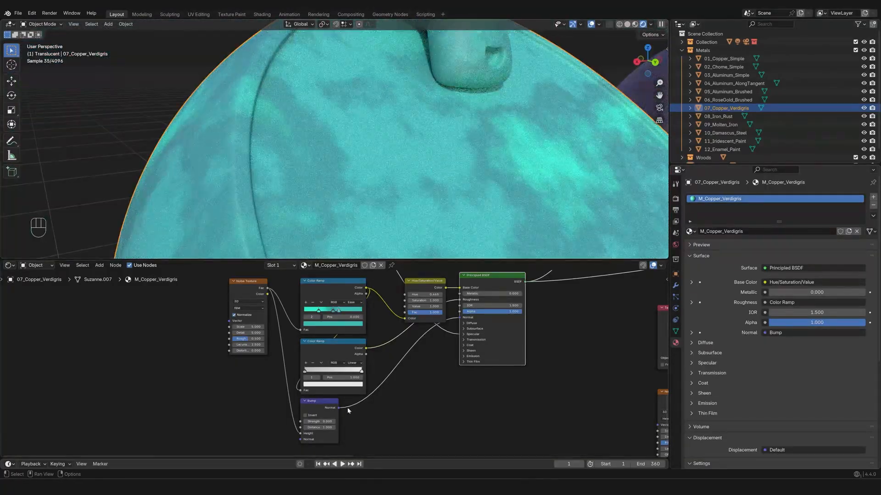
Set the patina Bump node's Strength to 0.25 and check the statue's surface.
{"action": "left_click", "coordinate": [320, 422]}
{"action": "type", "text": "2"}
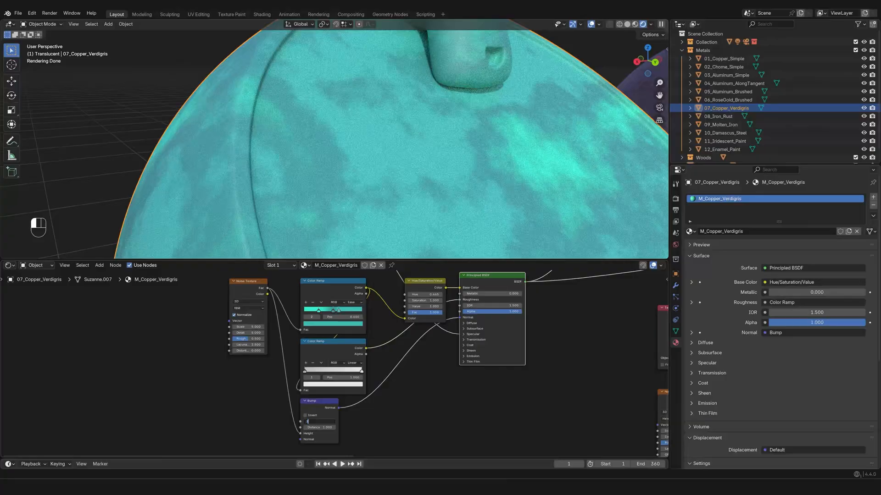
{"action": "type", "text": "5"}
{"action": "key", "text": "Return"}
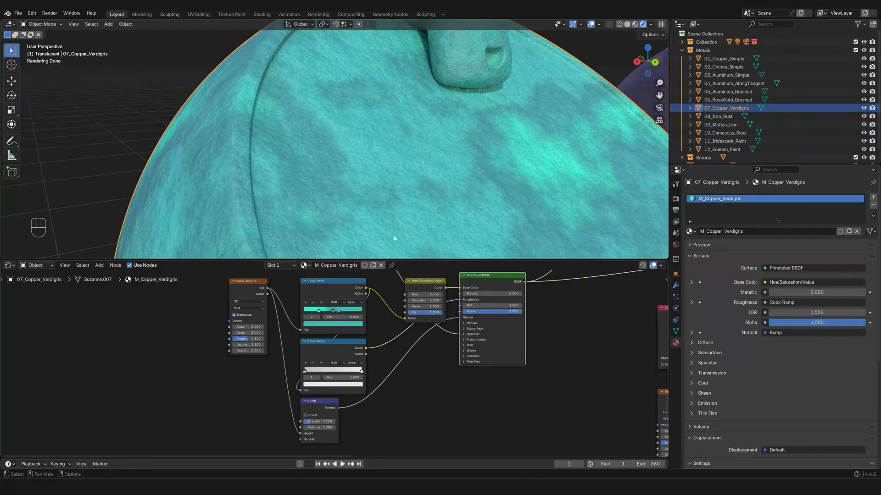
{"action": "scroll", "coordinate": [440, 204], "scroll_direction": "down", "scroll_amount": 6}
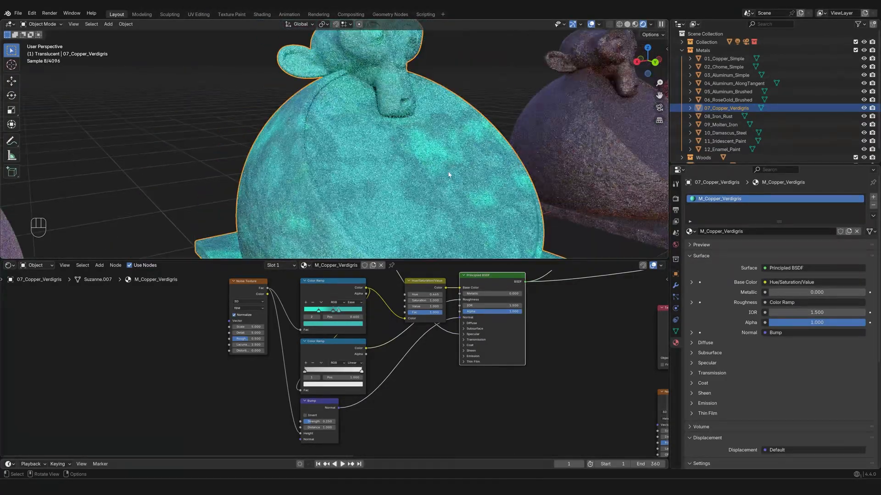
Preview the copper Principled BSDF, followed by the patina's Principled BSDF, and examine the patina on the statue's face from the front.
{"action": "scroll", "coordinate": [442, 370], "scroll_direction": "down", "scroll_amount": 3}
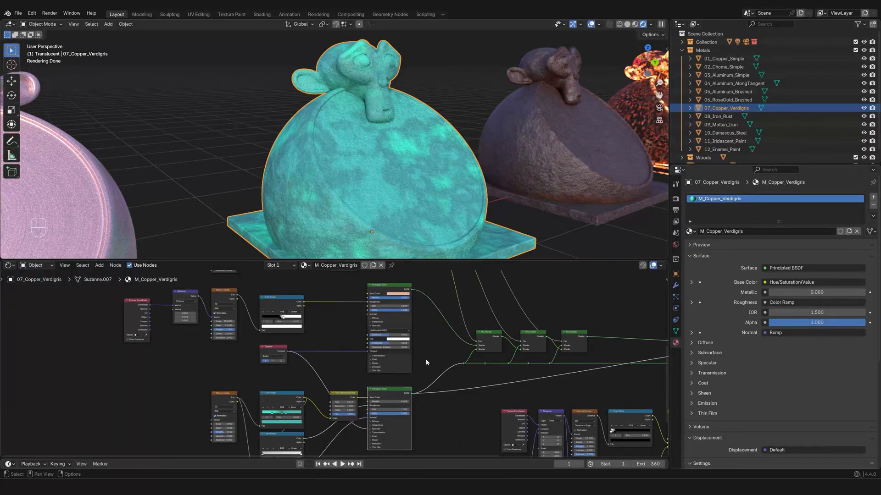
{"action": "scroll", "coordinate": [389, 362], "scroll_direction": "up", "scroll_amount": 2}
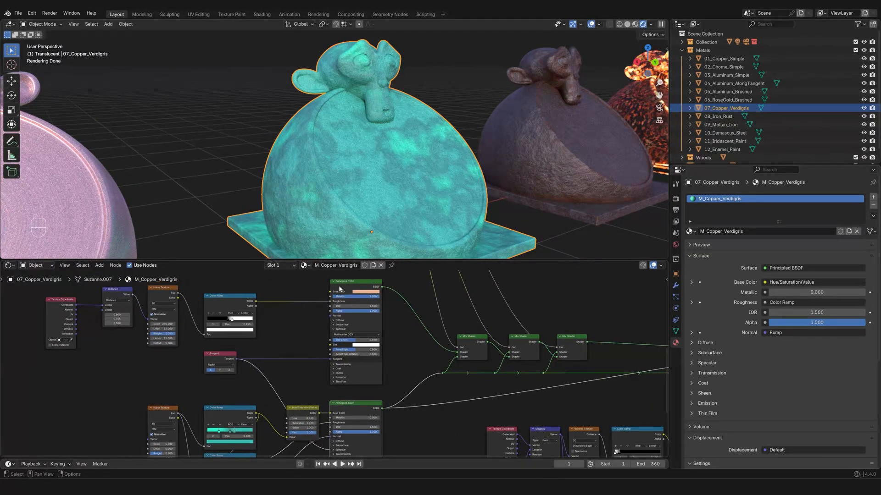
{"action": "left_click", "coordinate": [341, 289], "text": "ctrl+shift"}
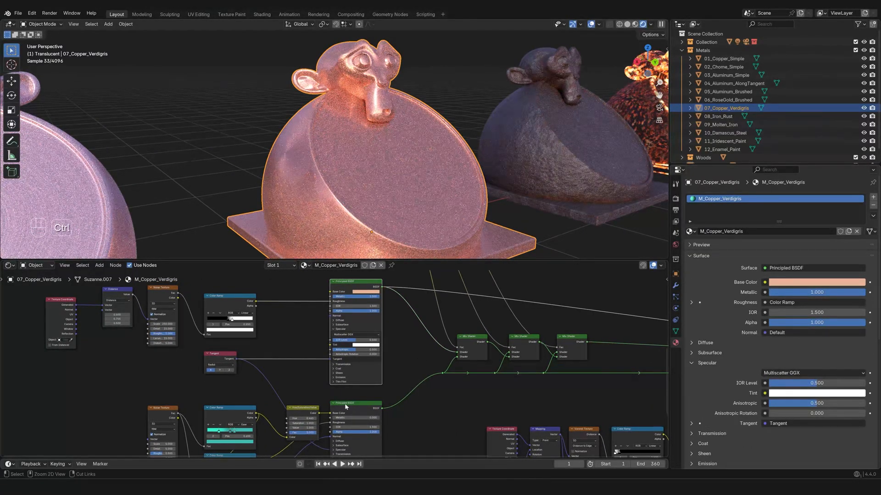
{"action": "left_click", "coordinate": [346, 405], "text": "ctrl+shift"}
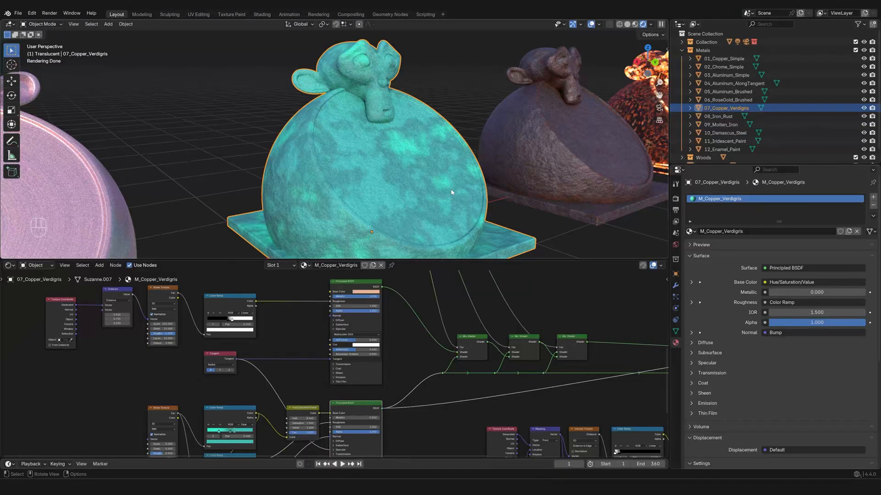
{"action": "middle_click_drag", "start_coordinate": [406, 151], "coordinate": [368, 144]}
{"action": "scroll", "coordinate": [423, 137], "scroll_direction": "up", "scroll_amount": 2}
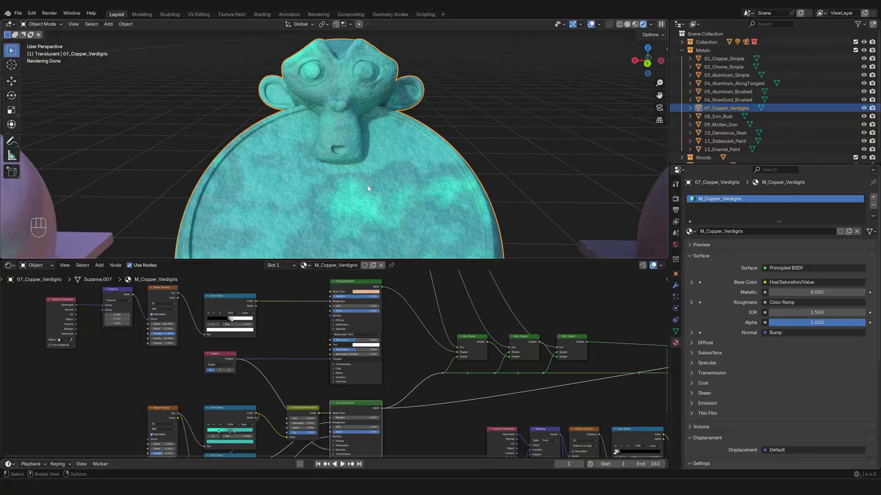
{"action": "middle_click_drag", "start_coordinate": [372, 171], "coordinate": [387, 167]}
{"action": "scroll", "coordinate": [387, 167], "scroll_direction": "up", "scroll_amount": 2}
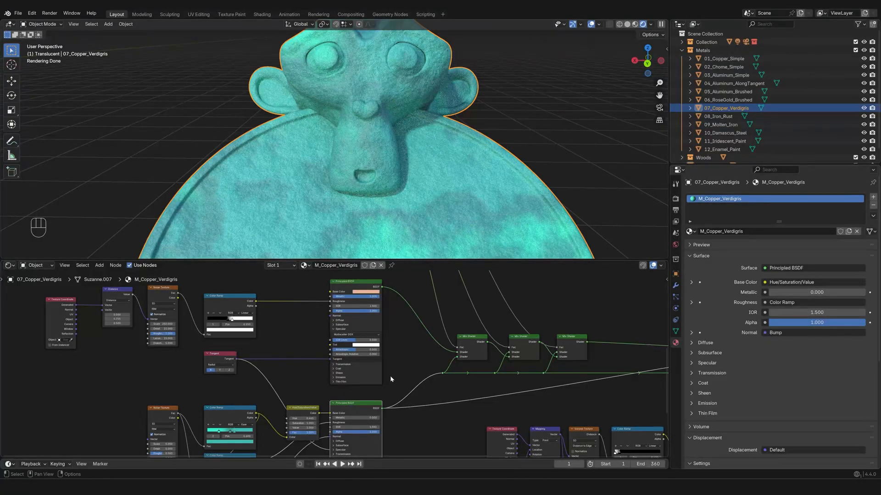
Preview the first Mix Shader on the statue and examine its factor and the two shader inputs.
{"action": "scroll", "coordinate": [391, 377], "scroll_direction": "down", "scroll_amount": 1}
{"action": "middle_click_drag", "start_coordinate": [399, 359], "coordinate": [333, 376]}
{"action": "scroll", "coordinate": [343, 373], "scroll_direction": "up", "scroll_amount": 2}
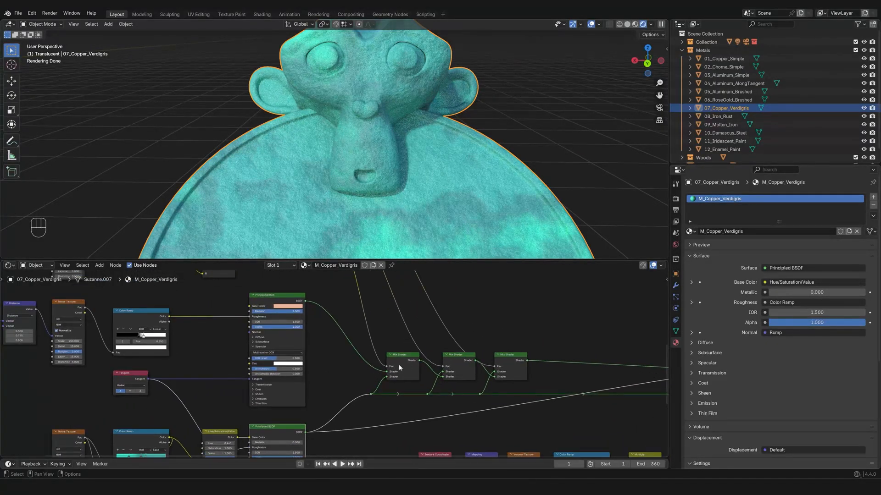
{"action": "scroll", "coordinate": [399, 367], "scroll_direction": "up", "scroll_amount": 1}
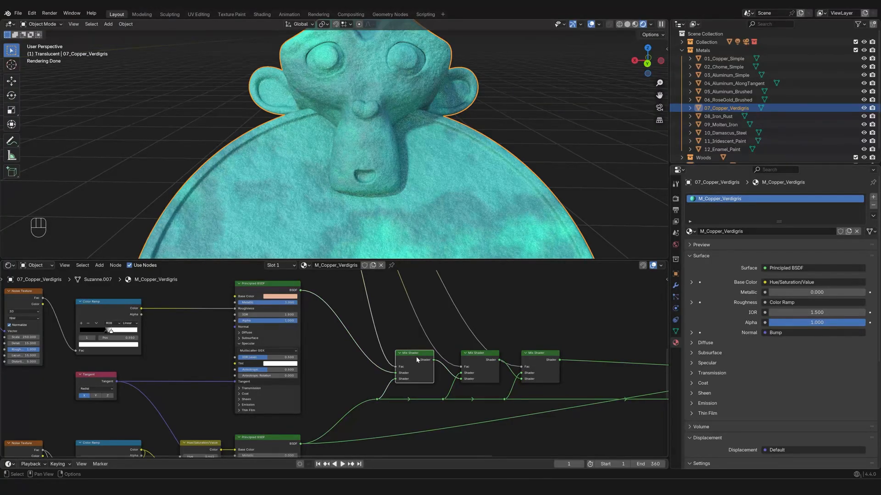
{"action": "scroll", "coordinate": [416, 356], "scroll_direction": "down", "scroll_amount": 1}
{"action": "scroll", "coordinate": [338, 407], "scroll_direction": "down", "scroll_amount": 1}
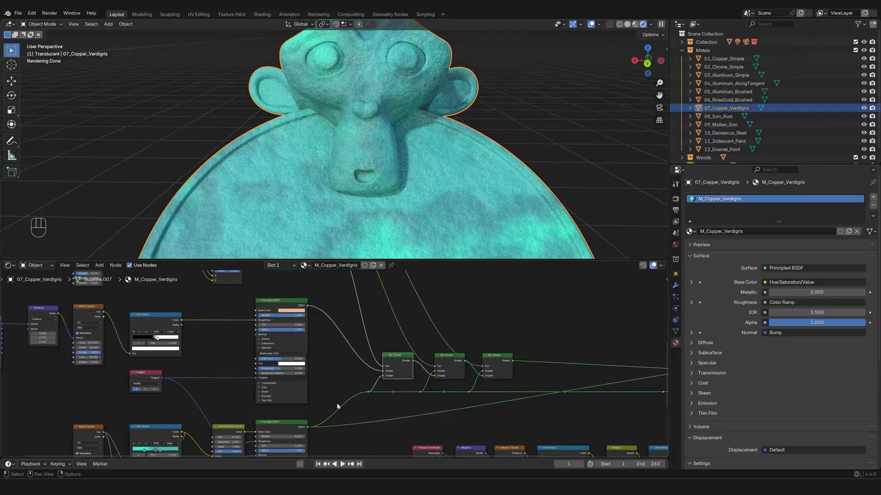
{"action": "middle_click_drag", "start_coordinate": [329, 382], "coordinate": [335, 403]}
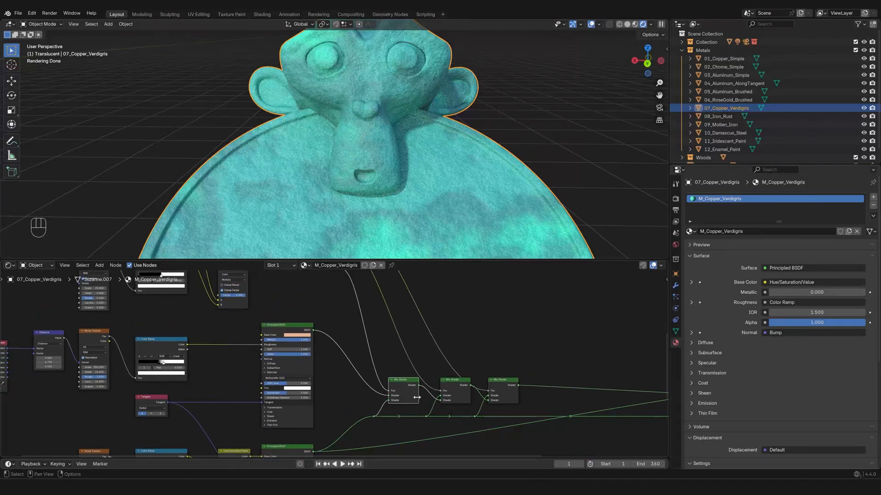
{"action": "left_click", "coordinate": [407, 384], "text": "ctrl+shift"}
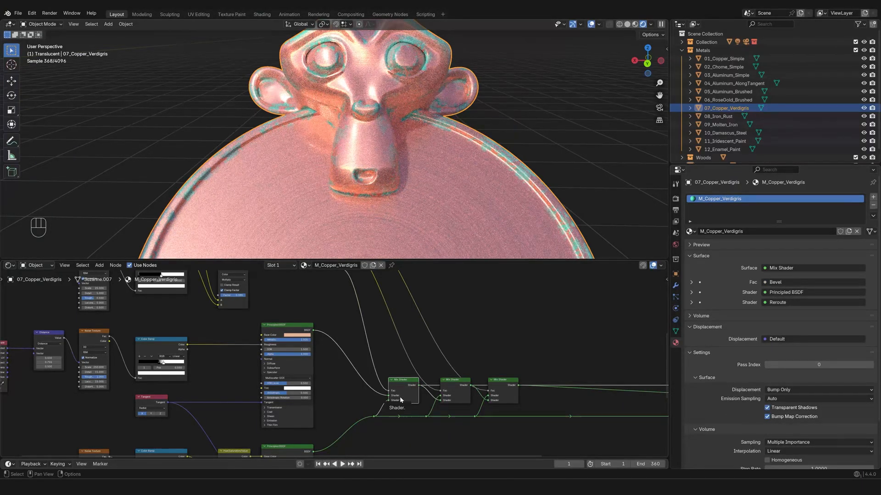
{"action": "scroll", "coordinate": [401, 399], "scroll_direction": "up", "scroll_amount": 7}
{"action": "middle_click_drag", "start_coordinate": [387, 390], "coordinate": [316, 365], "text": "shift"}
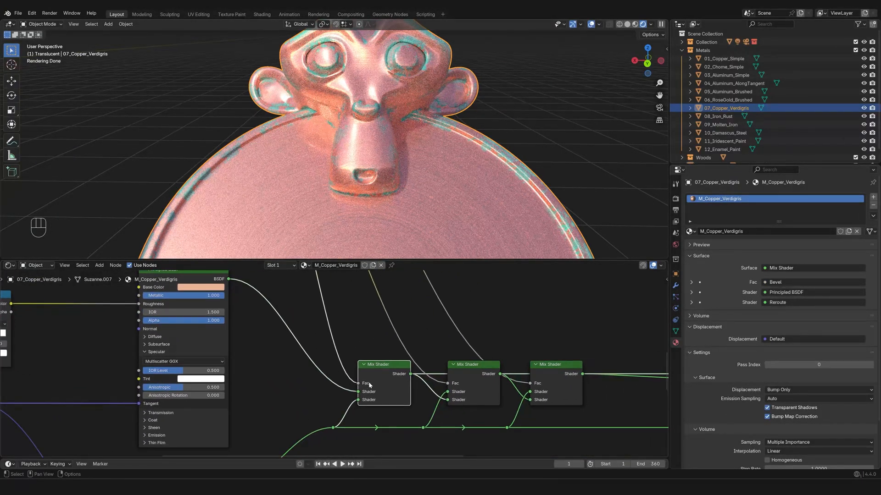
Preview the Multiply node that feeds the Bevel reroute and examine its black-and-white mask along the statue's rim and base.
{"action": "scroll", "coordinate": [342, 370], "scroll_direction": "down", "scroll_amount": 8}
{"action": "middle_click_drag", "start_coordinate": [264, 278], "coordinate": [360, 370], "text": "shift"}
{"action": "scroll", "coordinate": [379, 370], "scroll_direction": "up", "scroll_amount": 2}
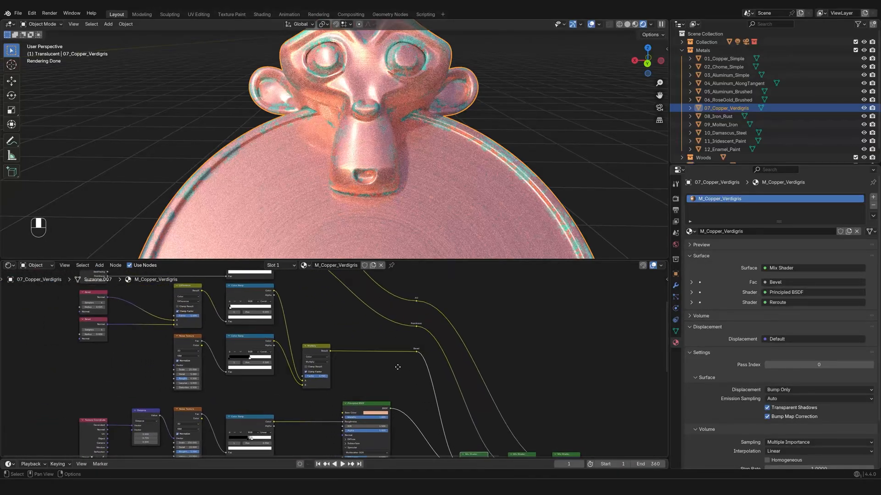
{"action": "left_click", "coordinate": [307, 345], "text": "ctrl+shift"}
{"action": "scroll", "coordinate": [425, 156], "scroll_direction": "down", "scroll_amount": 3}
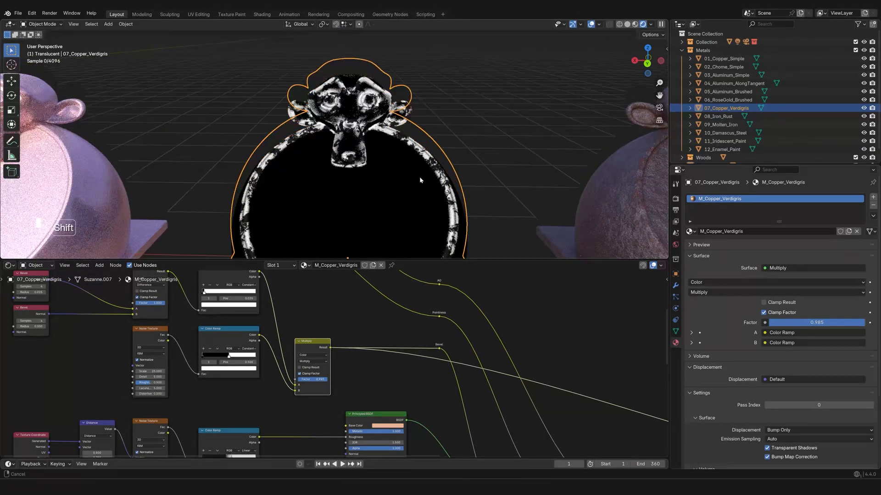
{"action": "mouse_move", "coordinate": [420, 177]}
{"action": "middle_mouse_down"}
{"action": "mouse_move", "coordinate": [400, 162]}
{"action": "mouse_move", "coordinate": [450, 156]}
{"action": "mouse_move", "coordinate": [395, 172]}
{"action": "mouse_move", "coordinate": [418, 162]}
{"action": "mouse_move", "coordinate": [413, 177]}
{"action": "middle_mouse_up"}
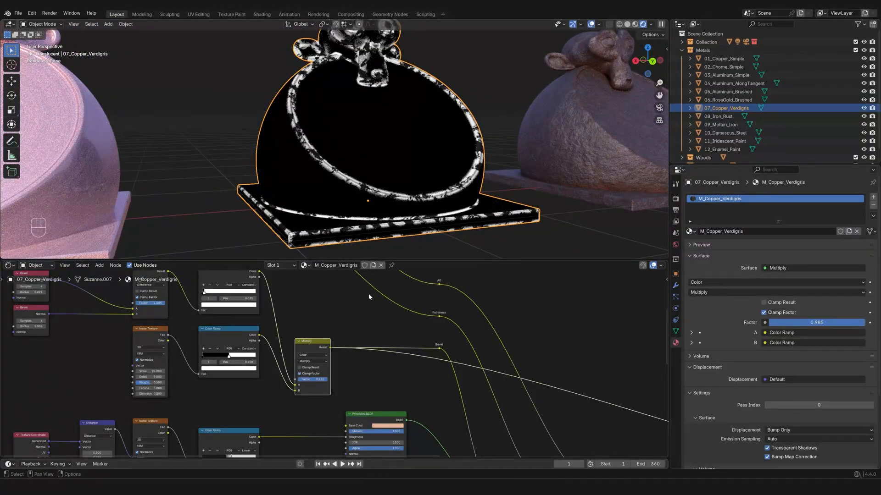
{"action": "scroll", "coordinate": [341, 168], "scroll_direction": "up", "scroll_amount": 3}
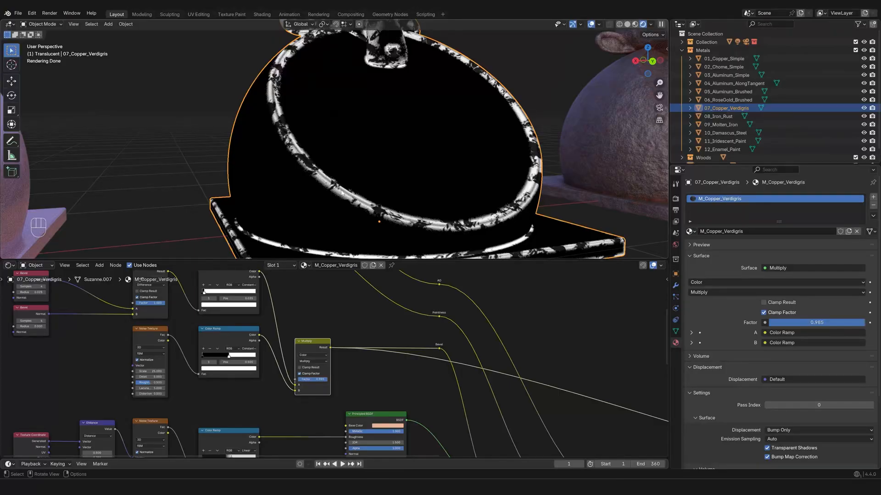
{"action": "scroll", "coordinate": [338, 209], "scroll_direction": "up", "scroll_amount": 2}
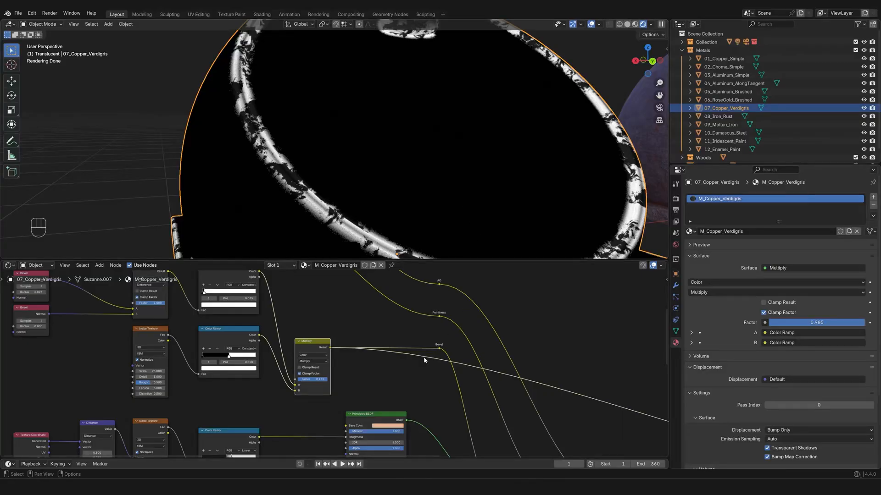
Trace the bevel mask back to the first Mix Shader and preview that shader on the statue's rim.
{"action": "scroll", "coordinate": [427, 360], "scroll_direction": "down", "scroll_amount": 3}
{"action": "middle_click_drag", "start_coordinate": [458, 439], "coordinate": [400, 327]}
{"action": "scroll", "coordinate": [400, 327], "scroll_direction": "up", "scroll_amount": 2}
{"action": "scroll", "coordinate": [400, 324], "scroll_direction": "up", "scroll_amount": 4}
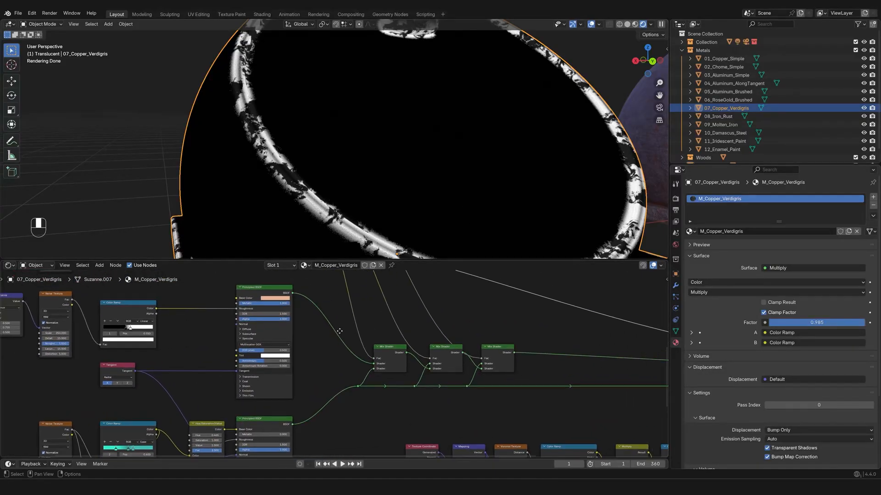
{"action": "left_click", "coordinate": [427, 343]}
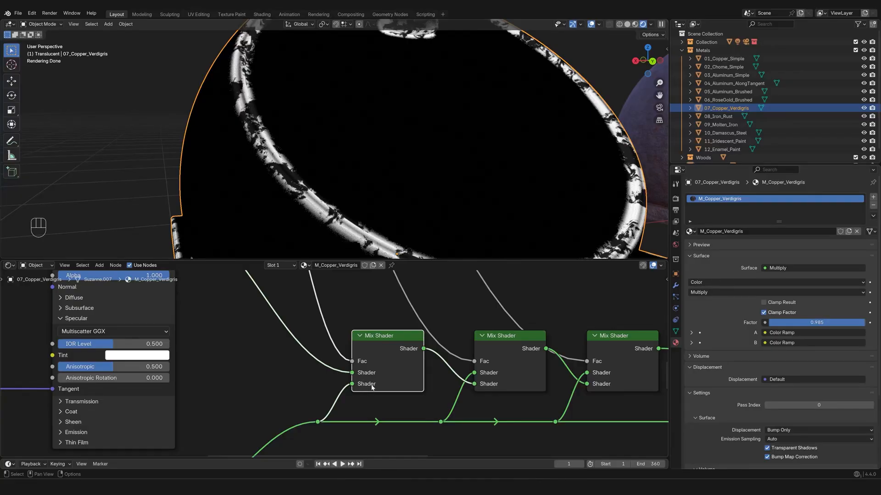
{"action": "left_click", "coordinate": [385, 349], "text": "ctrl+shift"}
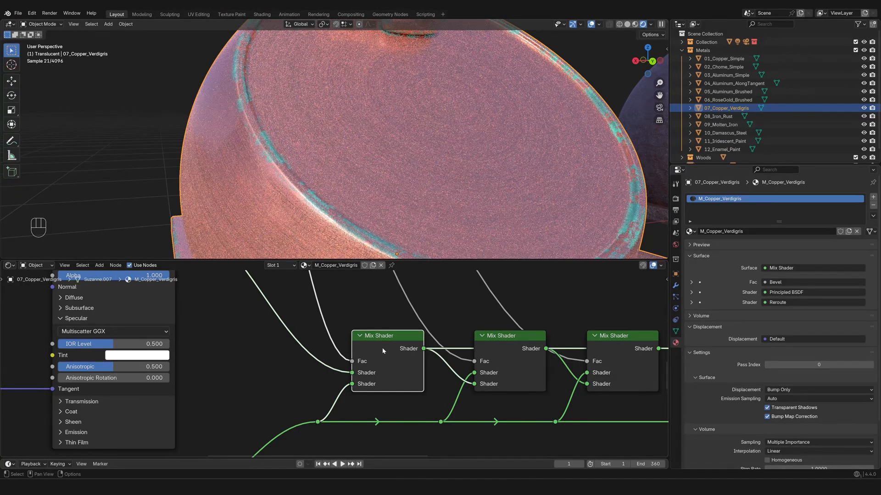
Compare the copper Principled BSDF, the bevel mask's Multiply node and the first Mix Shader by previewing them in turn.
{"action": "left_click", "coordinate": [180, 292], "text": "ctrl+shift"}
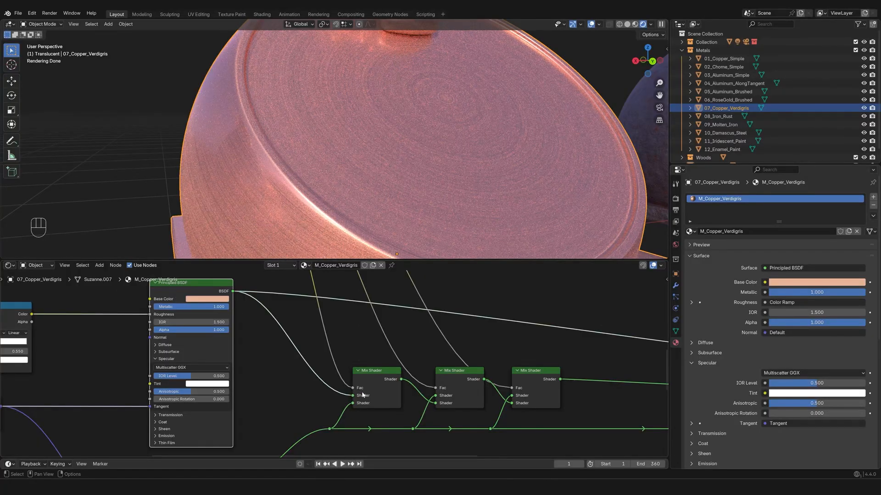
{"action": "scroll", "coordinate": [345, 367], "scroll_direction": "down", "scroll_amount": 3}
{"action": "scroll", "coordinate": [285, 303], "scroll_direction": "up", "scroll_amount": 3, "text": "shift"}
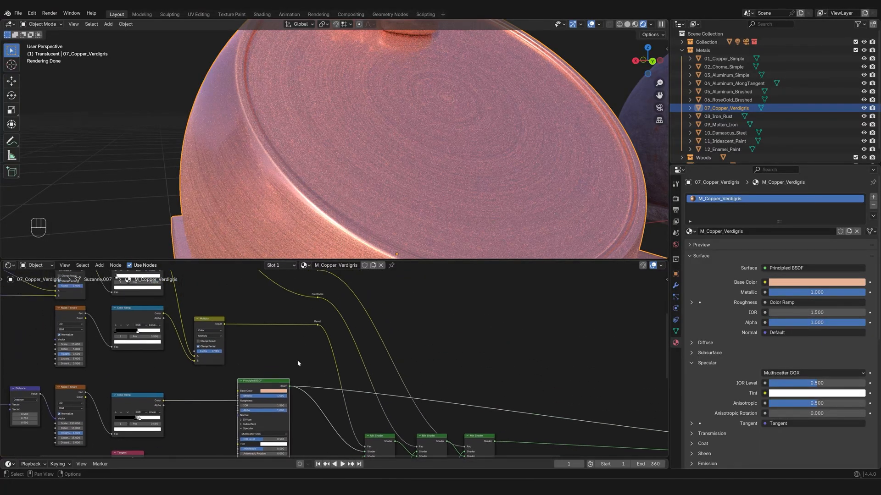
{"action": "left_click", "coordinate": [209, 339], "text": "ctrl+shift"}
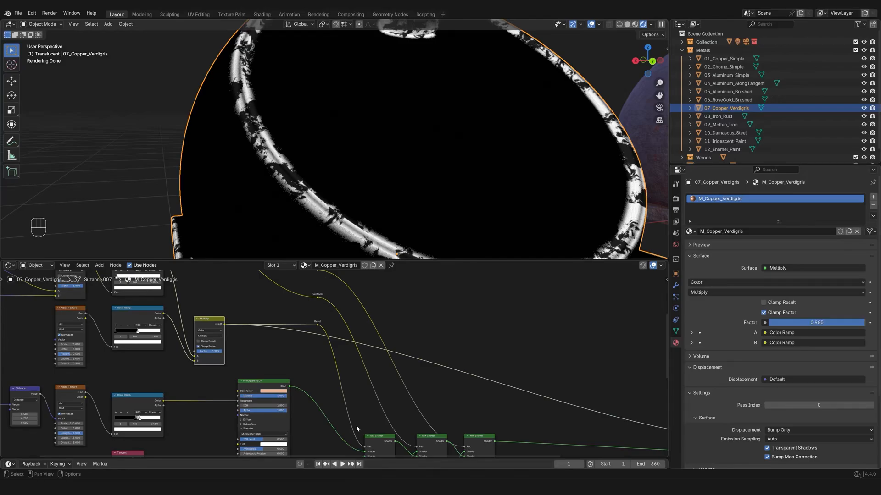
{"action": "middle_click_drag", "start_coordinate": [357, 426], "coordinate": [342, 356]}
{"action": "scroll", "coordinate": [359, 374], "scroll_direction": "up", "scroll_amount": 1}
{"action": "left_click", "coordinate": [360, 375], "text": "ctrl+shift"}
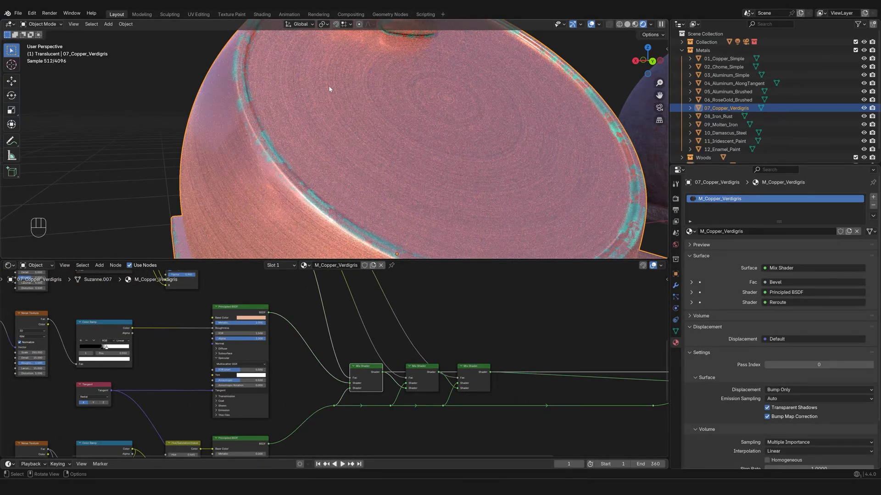
Preview the patina's Principled BSDF, followed by the first Mix Shader, and examine the mixed result around the statue's head.
{"action": "middle_click_drag", "start_coordinate": [240, 443], "coordinate": [243, 415]}
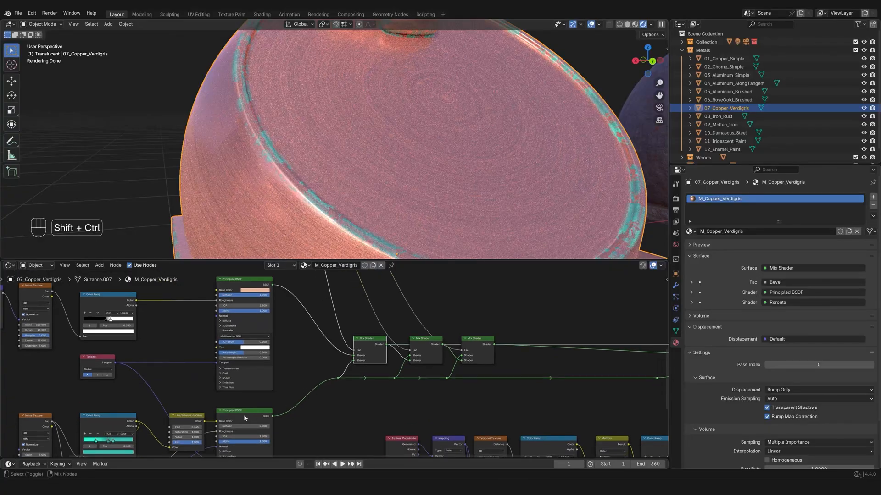
{"action": "left_click", "coordinate": [243, 415], "text": "ctrl+shift"}
{"action": "left_click", "coordinate": [379, 340], "text": "ctrl+shift"}
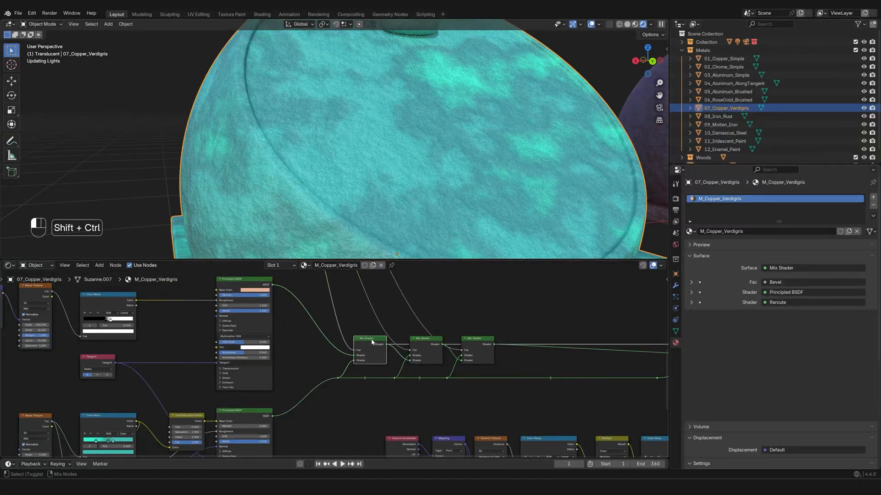
{"action": "middle_click_drag", "start_coordinate": [435, 137], "coordinate": [415, 169]}
{"action": "middle_click_drag", "start_coordinate": [324, 120], "coordinate": [361, 186], "text": "shift"}
{"action": "scroll", "coordinate": [360, 185], "scroll_direction": "up", "scroll_amount": 2}
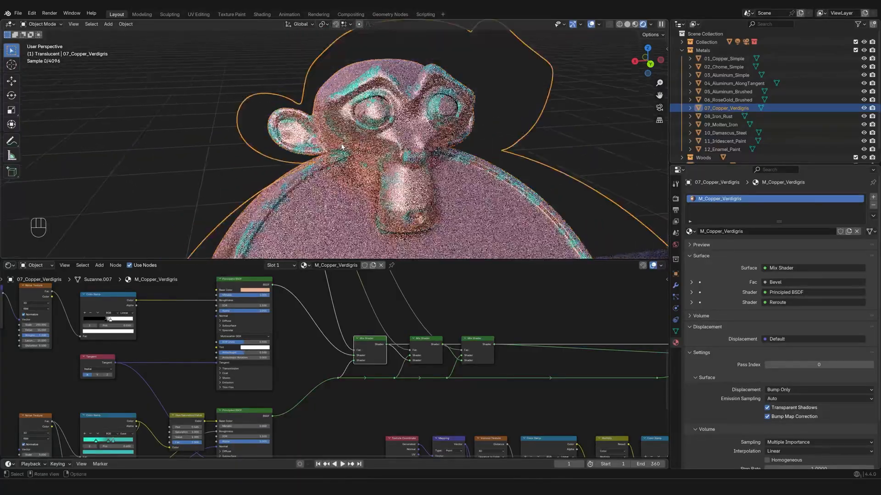
{"action": "middle_click_drag", "start_coordinate": [390, 156], "coordinate": [396, 159]}
{"action": "mouse_move", "coordinate": [396, 159]}
{"action": "middle_mouse_down", "text": "shift"}
{"action": "mouse_move", "coordinate": [437, 166]}
{"action": "mouse_move", "coordinate": [412, 153]}
{"action": "middle_mouse_up", "text": "shift"}
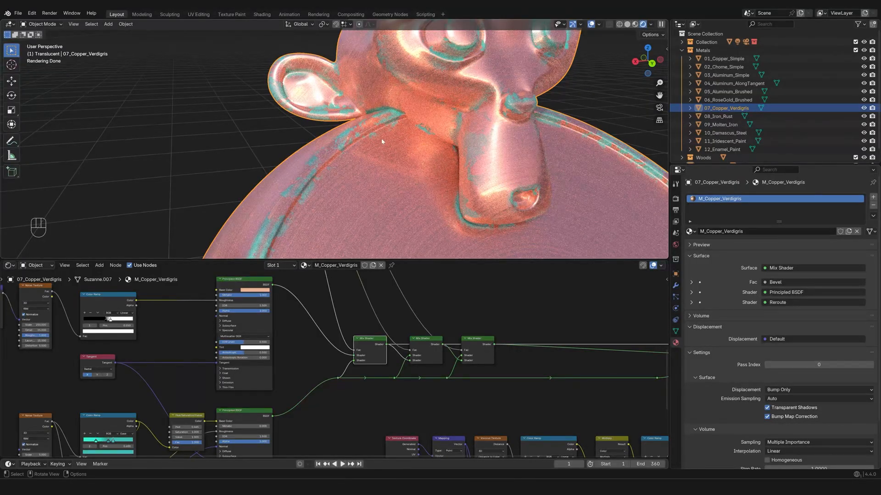
Examine the bevel-driven patina across the whole copper statue and up close on its face.
{"action": "middle_click_drag", "start_coordinate": [295, 277], "coordinate": [391, 361]}
{"action": "scroll", "coordinate": [388, 176], "scroll_direction": "down", "scroll_amount": 5}
{"action": "scroll", "coordinate": [388, 176], "scroll_direction": "down", "scroll_amount": 1}
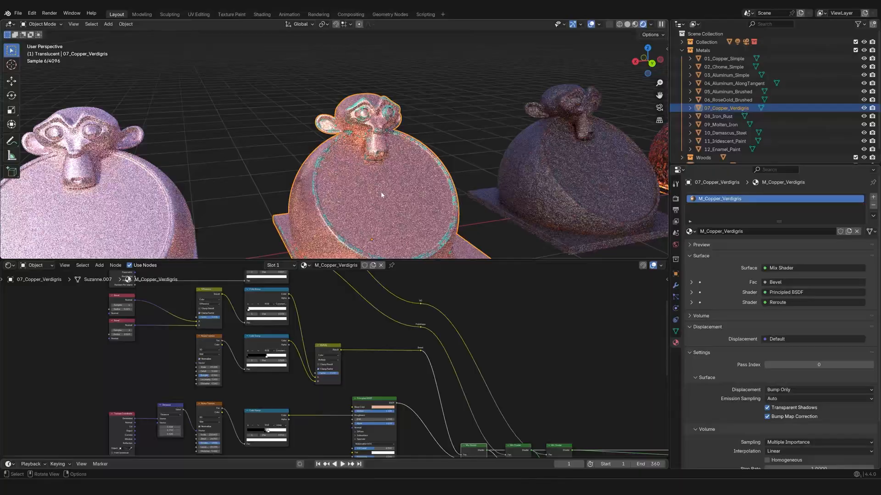
{"action": "middle_click_drag", "start_coordinate": [383, 192], "coordinate": [364, 180]}
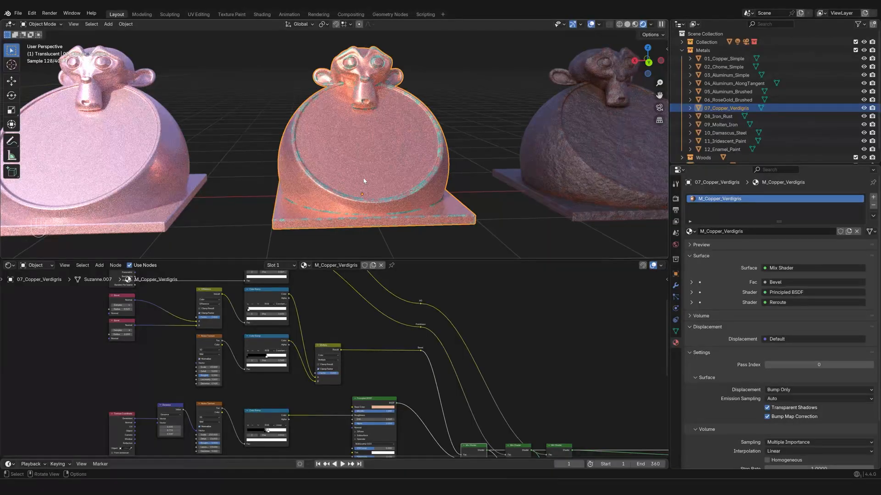
{"action": "middle_click_drag", "start_coordinate": [385, 161], "coordinate": [385, 168]}
{"action": "scroll", "coordinate": [379, 142], "scroll_direction": "up", "scroll_amount": 2}
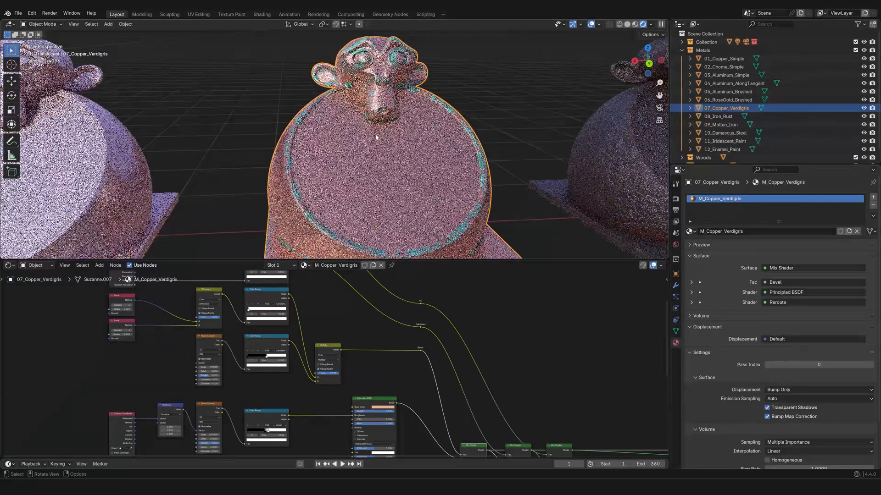
{"action": "middle_click_drag", "start_coordinate": [378, 137], "coordinate": [360, 164], "text": "shift"}
{"action": "scroll", "coordinate": [358, 165], "scroll_direction": "up", "scroll_amount": 3}
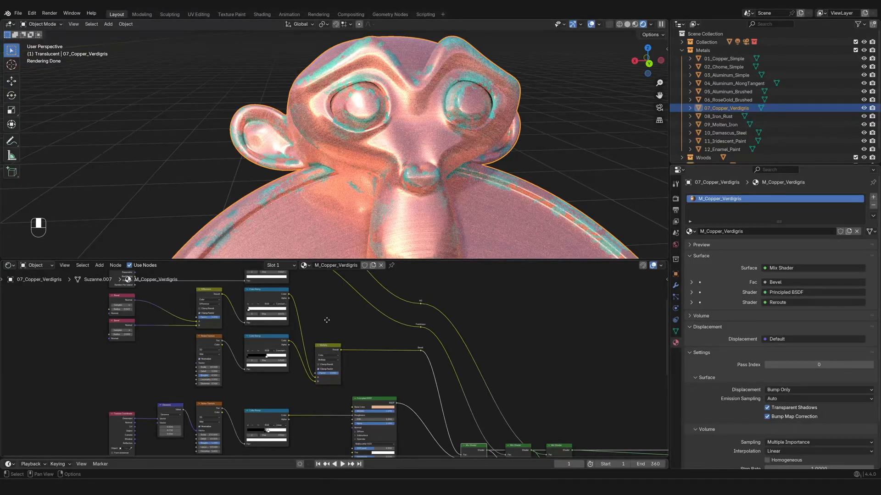
Check the whole statue and locate the Ambient Occlusion and Geometry nodes with their Color Ramps.
{"action": "middle_click_drag", "start_coordinate": [327, 320], "coordinate": [366, 340]}
{"action": "scroll", "coordinate": [373, 226], "scroll_direction": "down", "scroll_amount": 4}
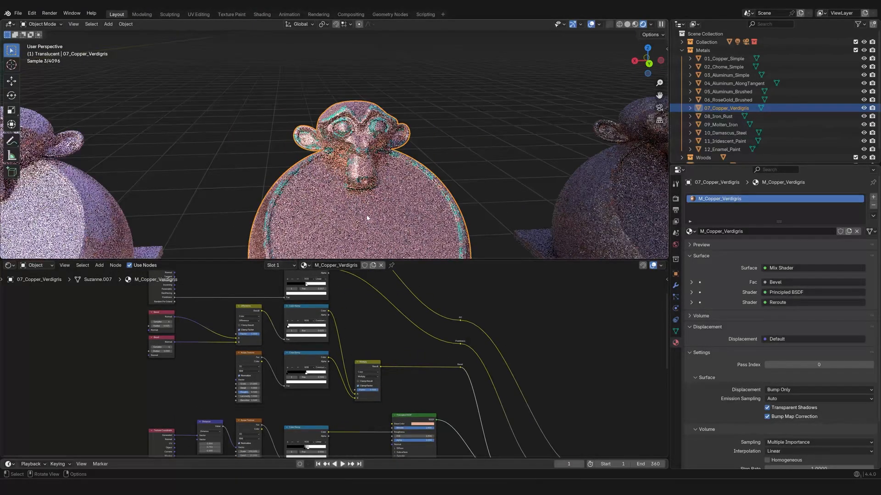
{"action": "middle_click_drag", "start_coordinate": [375, 233], "coordinate": [382, 187], "text": "shift"}
{"action": "scroll", "coordinate": [368, 187], "scroll_direction": "down", "scroll_amount": 1}
{"action": "scroll", "coordinate": [363, 352], "scroll_direction": "up", "scroll_amount": 2}
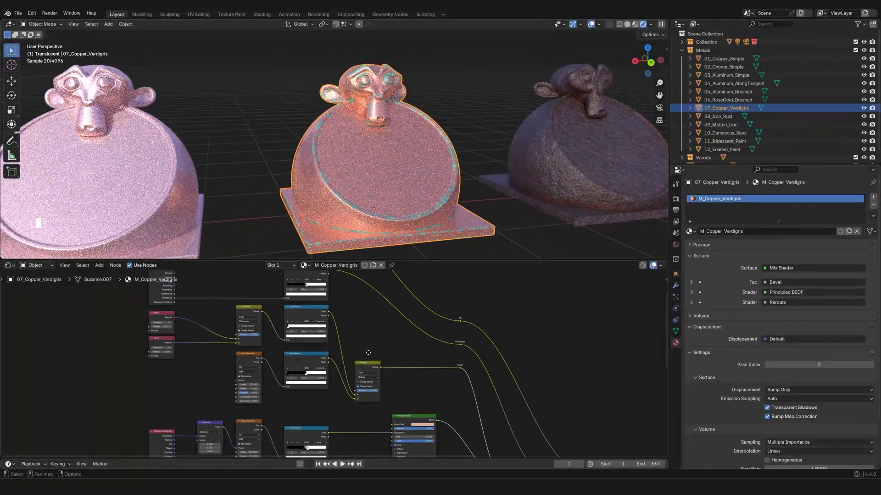
{"action": "middle_click_drag", "start_coordinate": [363, 352], "coordinate": [432, 347]}
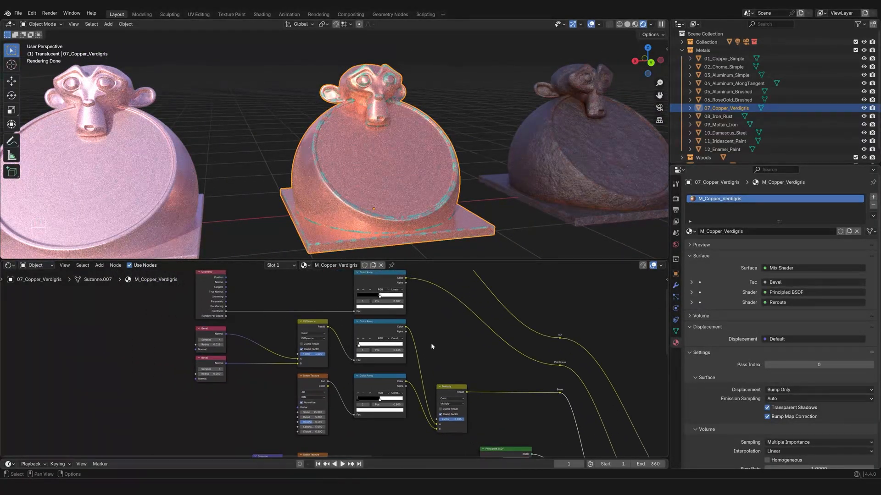
{"action": "middle_click_drag", "start_coordinate": [300, 309], "coordinate": [308, 367]}
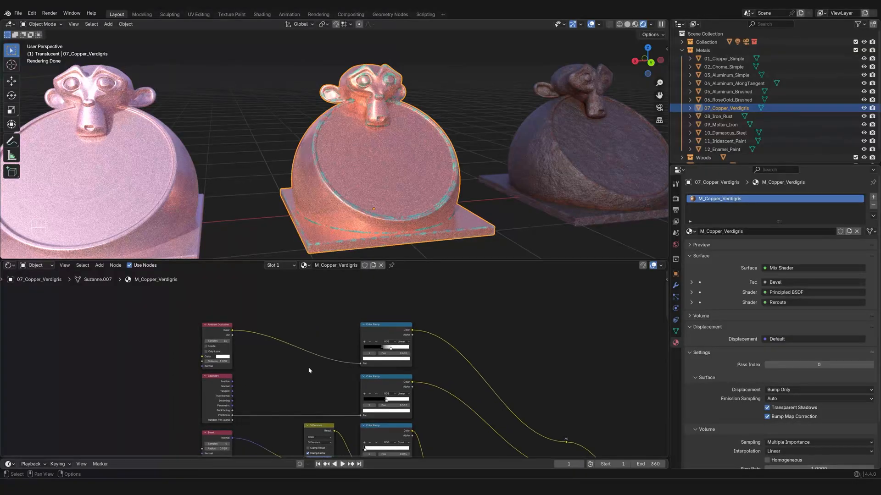
{"action": "scroll", "coordinate": [364, 365], "scroll_direction": "up", "scroll_amount": 1}
{"action": "scroll", "coordinate": [364, 365], "scroll_direction": "up", "scroll_amount": 2}
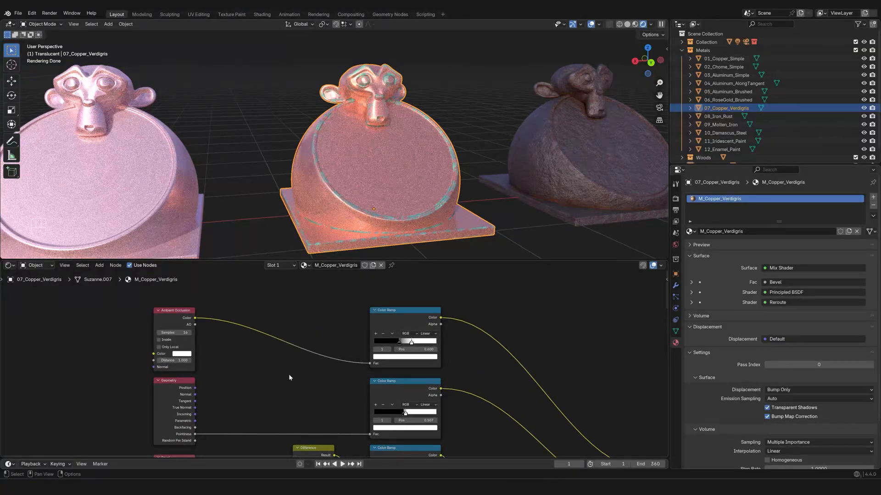
Preview the Color Ramp fed by Ambient Occlusion and examine its dark areas around the statue's snout.
{"action": "left_click", "coordinate": [385, 318], "text": "ctrl+shift"}
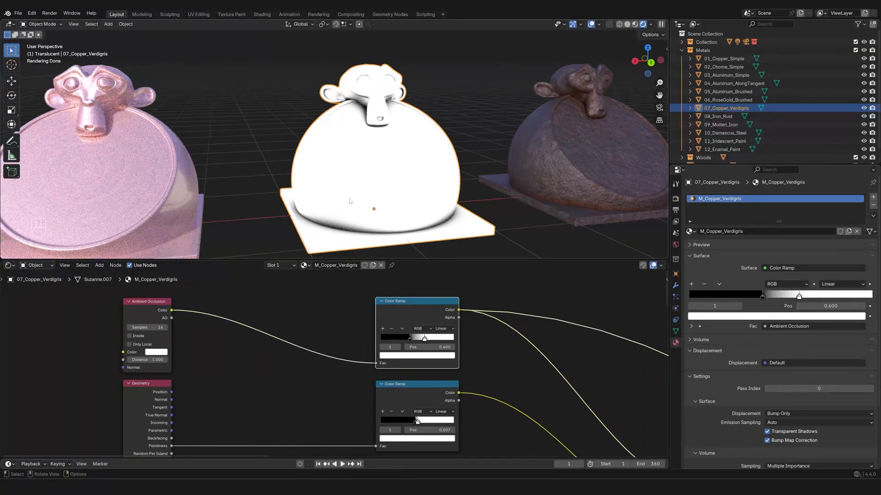
{"action": "key", "text": "g"}
{"action": "middle_click_drag", "start_coordinate": [336, 156], "coordinate": [360, 152]}
{"action": "middle_click_drag", "start_coordinate": [424, 133], "coordinate": [274, 180], "text": "shift"}
{"action": "scroll", "coordinate": [385, 134], "scroll_direction": "up", "scroll_amount": 6}
{"action": "scroll", "coordinate": [372, 164], "scroll_direction": "up", "scroll_amount": 5}
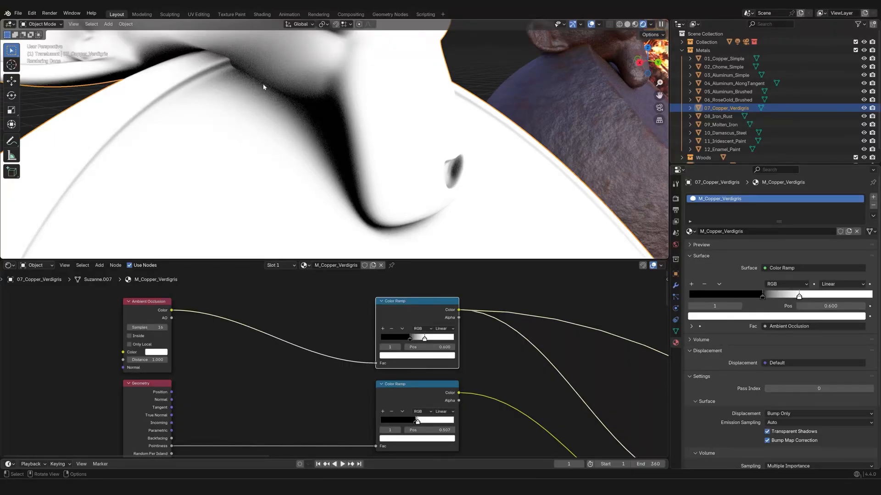
Examine the occlusion mask on the statue's body and base, and select the Ambient Occlusion node.
{"action": "scroll", "coordinate": [386, 145], "scroll_direction": "down", "scroll_amount": 6}
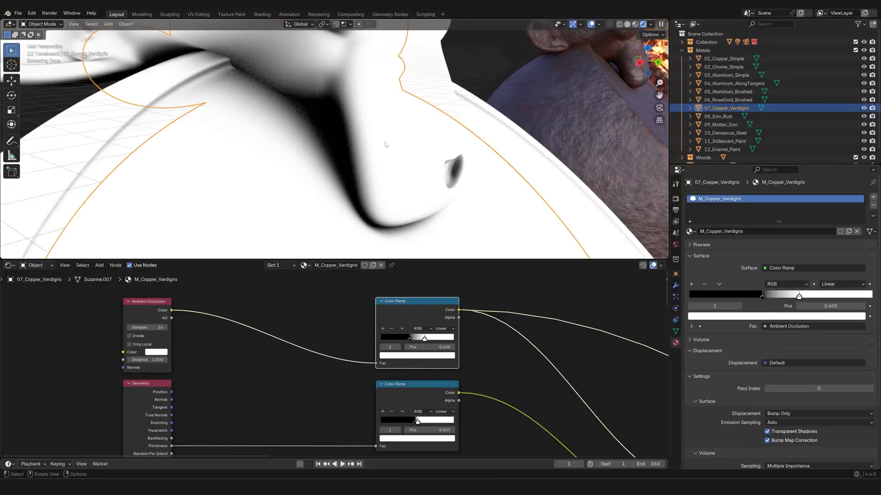
{"action": "middle_click_drag", "start_coordinate": [367, 193], "coordinate": [351, 162], "text": "shift"}
{"action": "scroll", "coordinate": [347, 166], "scroll_direction": "down", "scroll_amount": 2}
{"action": "left_click", "coordinate": [138, 311]}
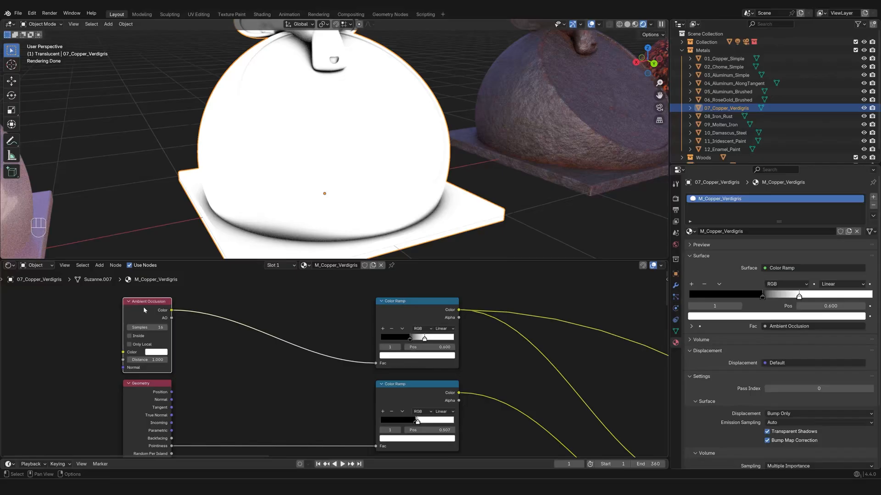
Select the Color Ramp fed by Ambient Occlusion and examine its mask over the whole statue.
{"action": "left_click", "coordinate": [422, 305]}
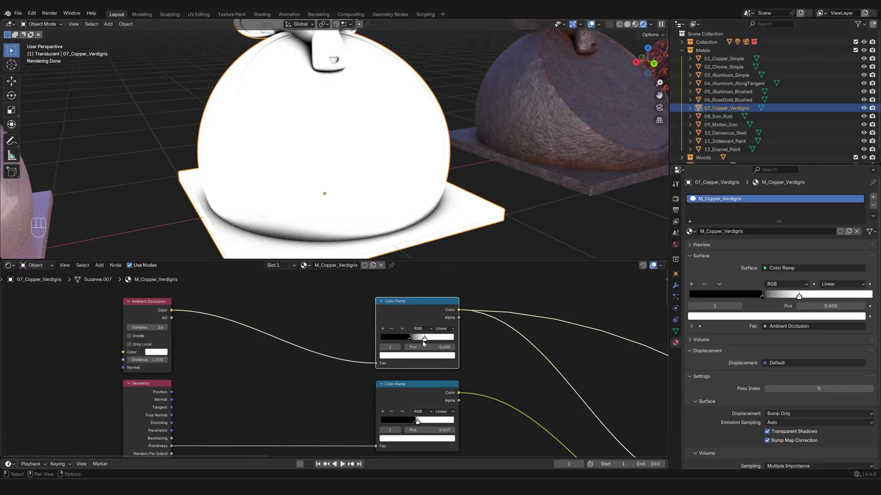
{"action": "scroll", "coordinate": [467, 368], "scroll_direction": "down", "scroll_amount": 1}
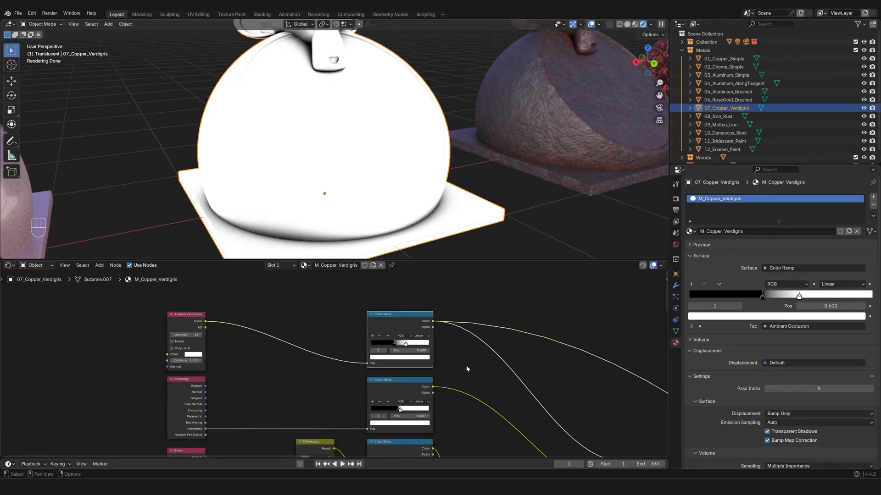
{"action": "scroll", "coordinate": [327, 145], "scroll_direction": "down", "scroll_amount": 2}
{"action": "middle_click_drag", "start_coordinate": [327, 135], "coordinate": [333, 157], "text": "shift"}
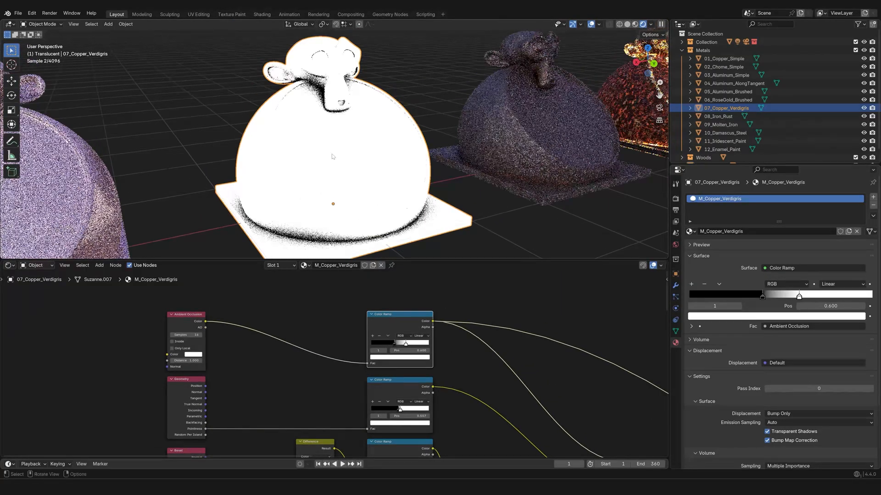
Follow the mask links to the three chained Mix Shaders, select the middle one and examine its connections.
{"action": "scroll", "coordinate": [318, 405], "scroll_direction": "down", "scroll_amount": 1}
{"action": "middle_click_drag", "start_coordinate": [347, 400], "coordinate": [332, 347]}
{"action": "scroll", "coordinate": [332, 348], "scroll_direction": "down", "scroll_amount": 1}
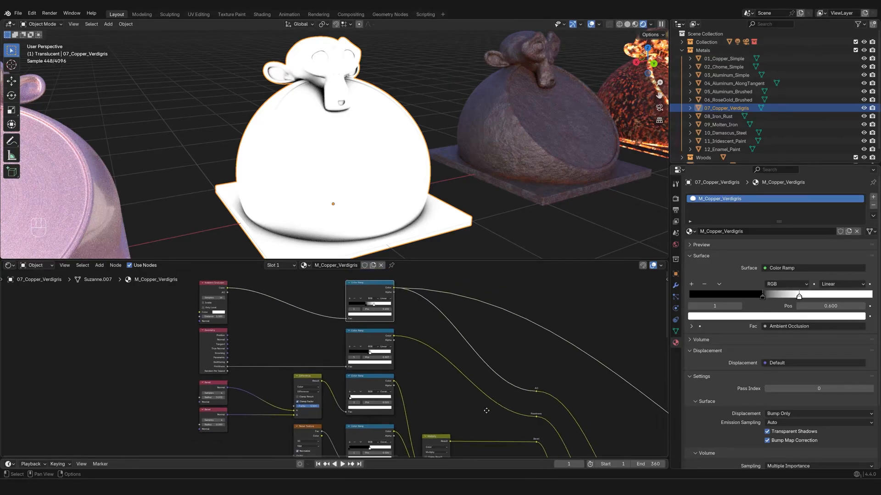
{"action": "middle_click_drag", "start_coordinate": [460, 403], "coordinate": [277, 329]}
{"action": "scroll", "coordinate": [277, 329], "scroll_direction": "down", "scroll_amount": 1}
{"action": "middle_click_drag", "start_coordinate": [476, 435], "coordinate": [434, 354]}
{"action": "scroll", "coordinate": [340, 369], "scroll_direction": "up", "scroll_amount": 1}
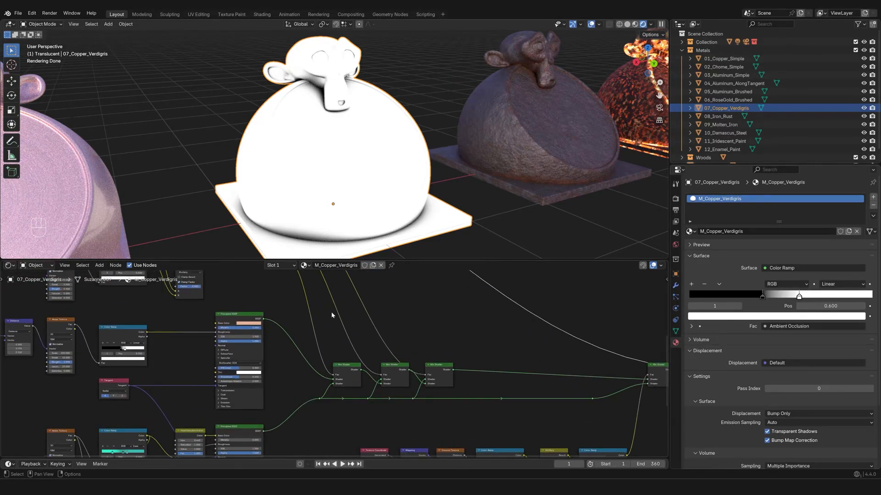
{"action": "middle_click_drag", "start_coordinate": [335, 317], "coordinate": [395, 384]}
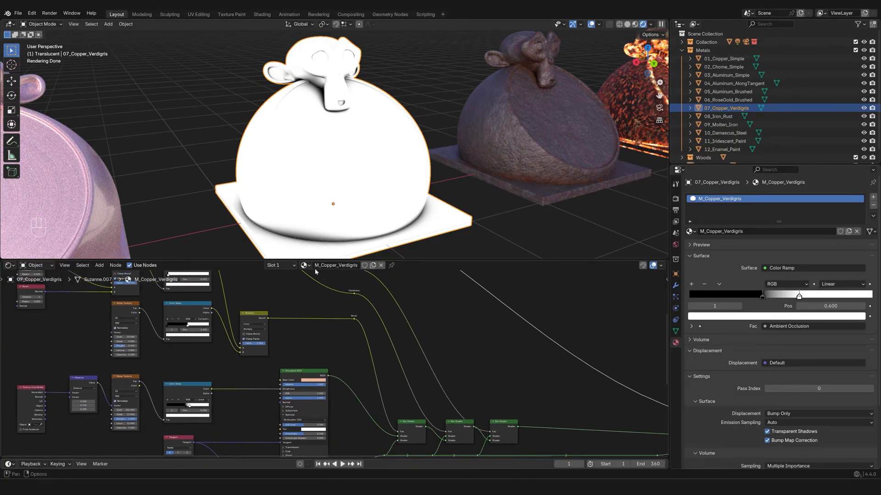
{"action": "scroll", "coordinate": [360, 342], "scroll_direction": "up", "scroll_amount": 5}
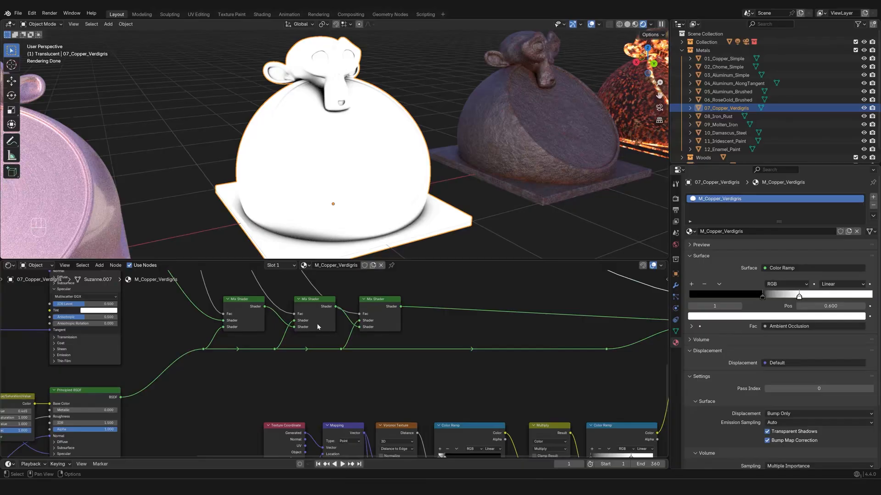
{"action": "left_click", "coordinate": [316, 353]}
{"action": "scroll", "coordinate": [382, 341], "scroll_direction": "up", "scroll_amount": 2}
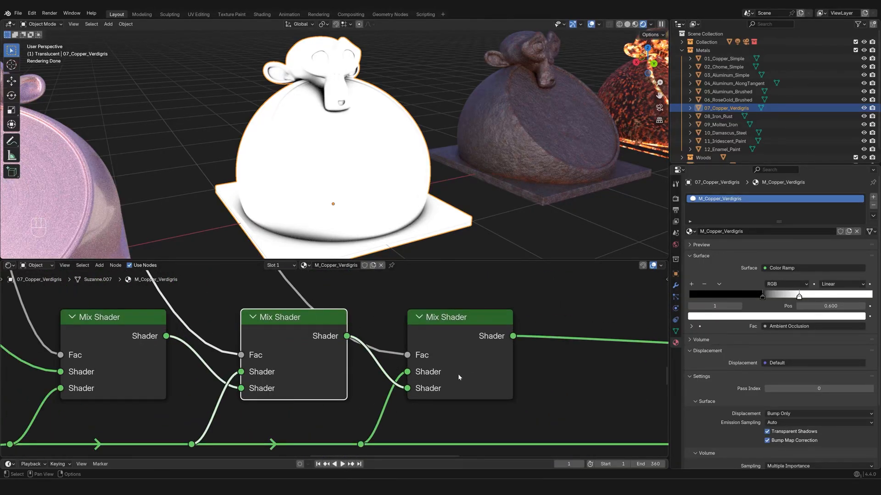
Preview the copper Principled BSDF and the verdigris Principled BSDF in turn on the statue.
{"action": "scroll", "coordinate": [453, 369], "scroll_direction": "down", "scroll_amount": 8}
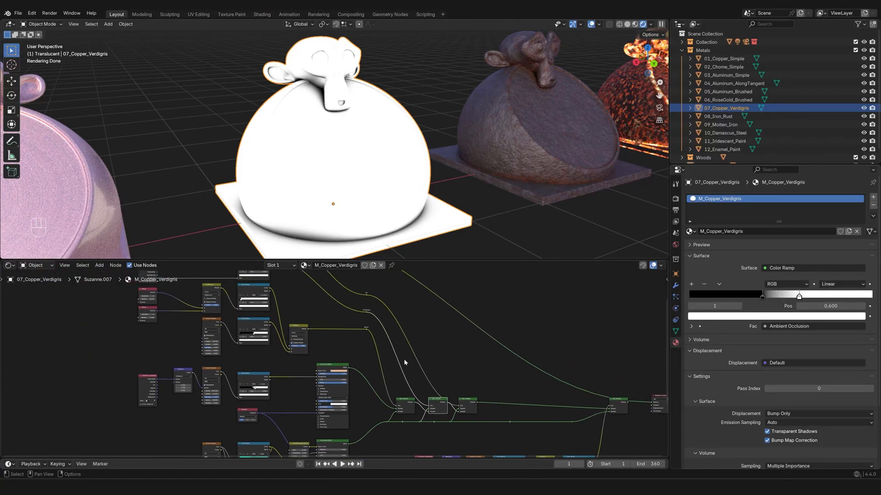
{"action": "middle_click_drag", "start_coordinate": [388, 377], "coordinate": [400, 382]}
{"action": "scroll", "coordinate": [373, 370], "scroll_direction": "up", "scroll_amount": 4}
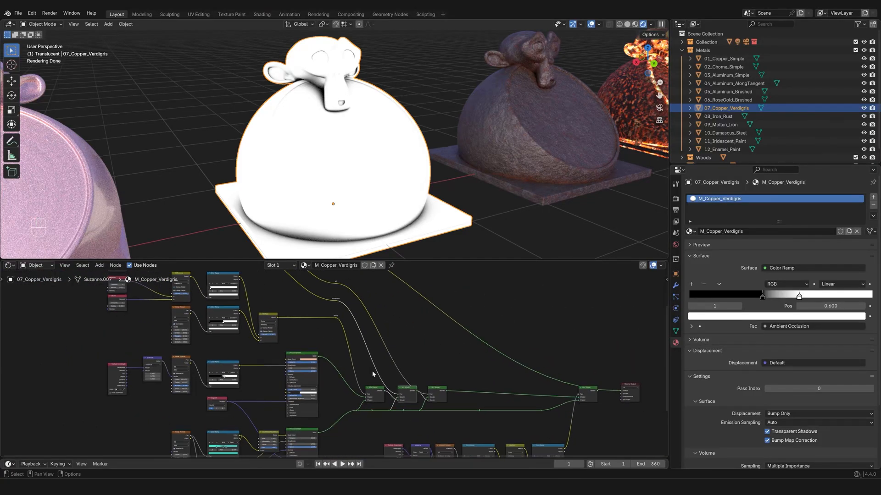
{"action": "scroll", "coordinate": [293, 374], "scroll_direction": "down", "scroll_amount": 3}
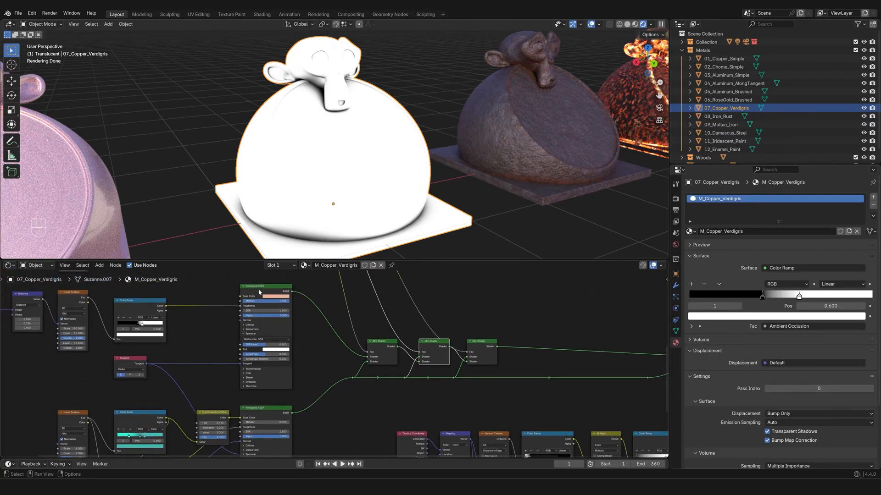
{"action": "left_click", "coordinate": [277, 331], "text": "ctrl+shift"}
{"action": "left_click", "coordinate": [270, 417], "text": "ctrl+shift"}
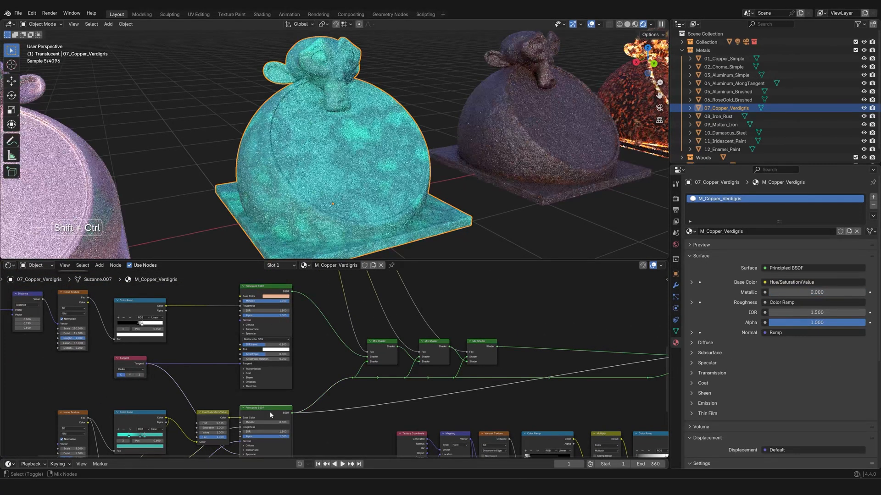
Select the first Mix Shader and preview the Multiply node that supplies its bevel mask.
{"action": "left_click", "coordinate": [382, 345]}
{"action": "scroll", "coordinate": [389, 362], "scroll_direction": "up", "scroll_amount": 5}
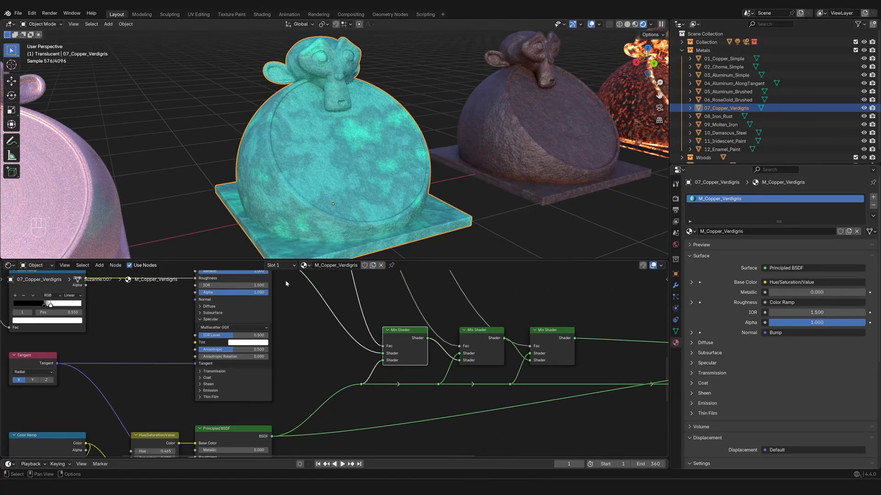
{"action": "scroll", "coordinate": [286, 284], "scroll_direction": "down", "scroll_amount": 6}
{"action": "middle_click_drag", "start_coordinate": [268, 291], "coordinate": [308, 361]}
{"action": "left_click", "coordinate": [257, 310], "text": "ctrl+shift"}
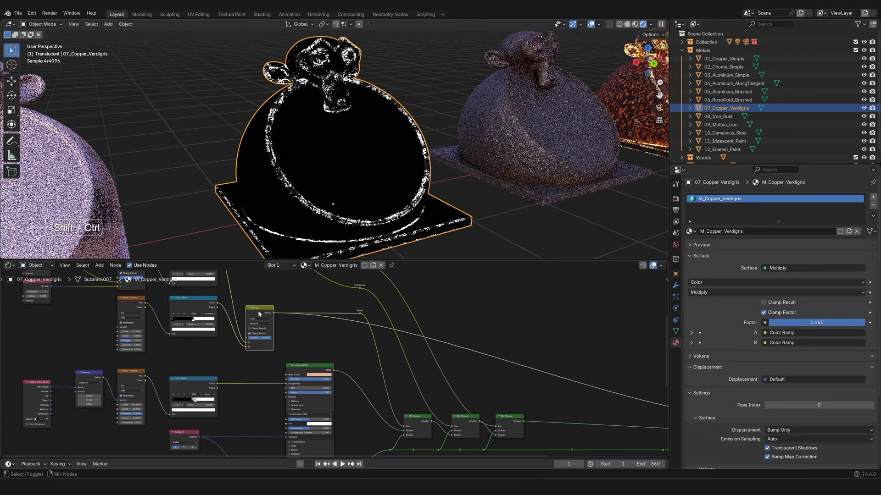
Preview the first Mix Shader's blend of copper and verdigris and examine how it feeds the second Mix Shader.
{"action": "middle_click_drag", "start_coordinate": [436, 426], "coordinate": [325, 345]}
{"action": "scroll", "coordinate": [325, 344], "scroll_direction": "up", "scroll_amount": 4}
{"action": "left_click", "coordinate": [298, 334], "text": "ctrl+shift"}
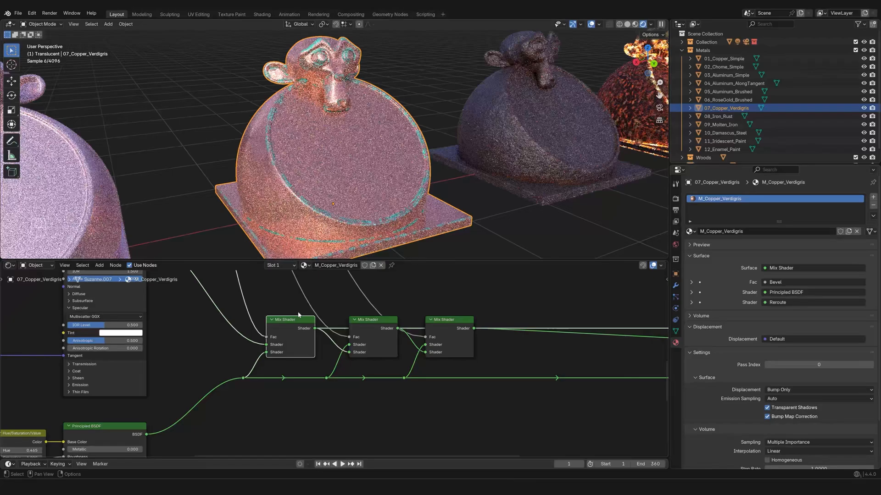
{"action": "scroll", "coordinate": [345, 360], "scroll_direction": "up", "scroll_amount": 2}
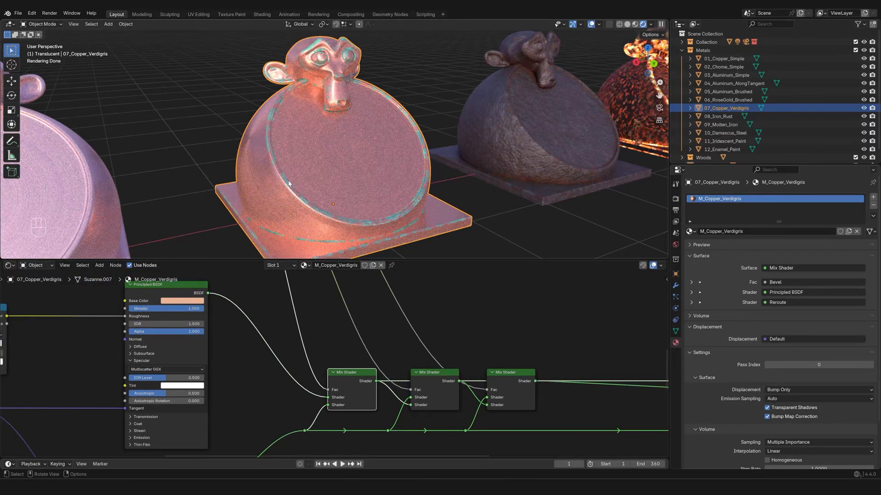
{"action": "scroll", "coordinate": [341, 365], "scroll_direction": "up", "scroll_amount": 4}
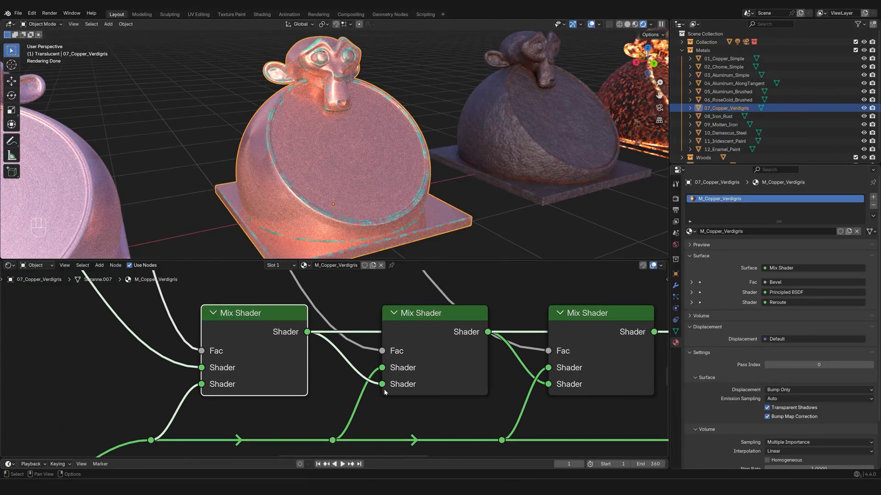
Trace the second Mix Shader's factor to its source and preview the Color Ramp fed by Geometry Pointiness.
{"action": "scroll", "coordinate": [415, 328], "scroll_direction": "down", "scroll_amount": 6}
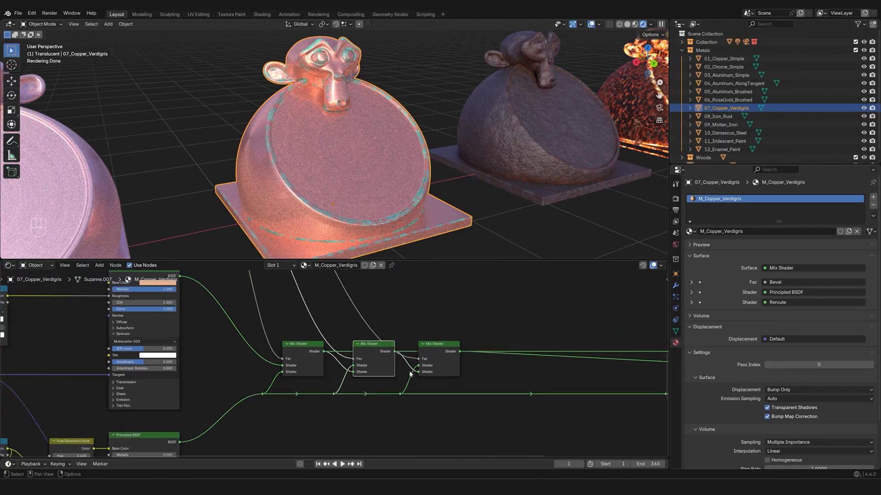
{"action": "middle_click_drag", "start_coordinate": [314, 325], "coordinate": [362, 359]}
{"action": "middle_click_drag", "start_coordinate": [301, 305], "coordinate": [327, 354]}
{"action": "scroll", "coordinate": [310, 341], "scroll_direction": "down", "scroll_amount": 2}
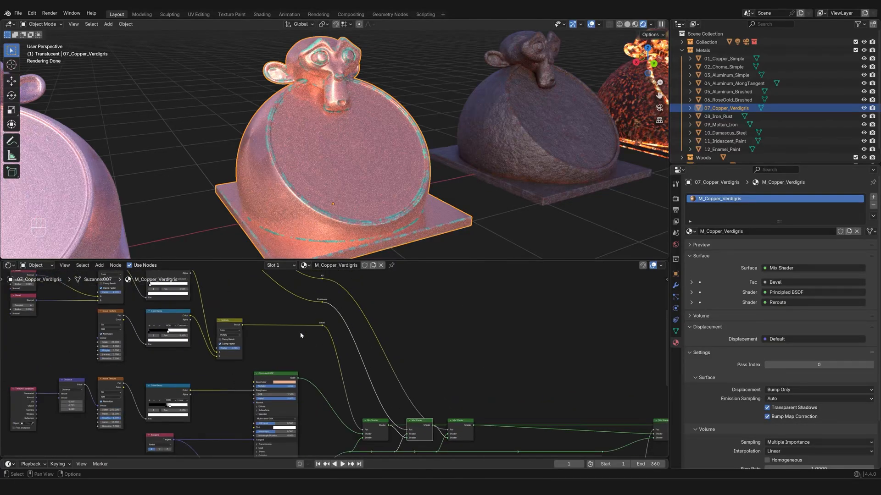
{"action": "mouse_move", "coordinate": [264, 294]}
{"action": "middle_mouse_down"}
{"action": "mouse_move", "coordinate": [291, 328]}
{"action": "mouse_move", "coordinate": [349, 368]}
{"action": "middle_mouse_up"}
{"action": "scroll", "coordinate": [288, 316], "scroll_direction": "down", "scroll_amount": 1}
{"action": "left_click", "coordinate": [230, 294], "text": "ctrl+shift"}
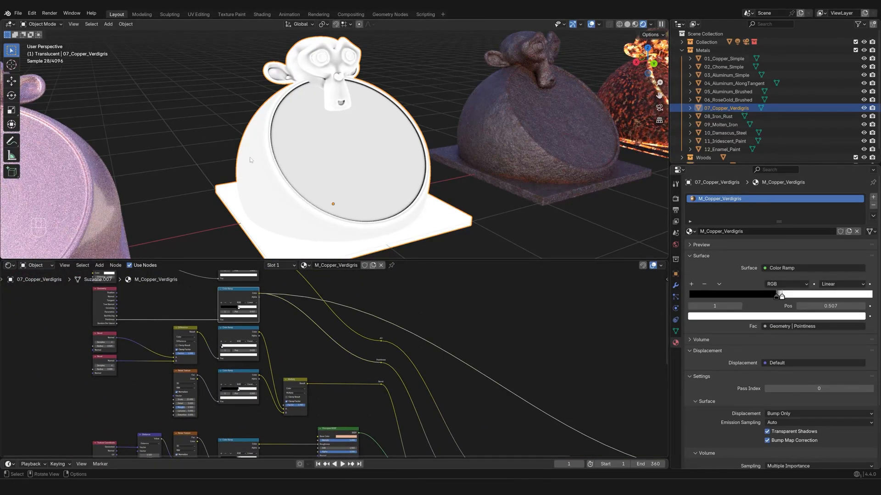
Preview the first Mix Shader again and select the second one to examine its shader inputs.
{"action": "middle_click_drag", "start_coordinate": [424, 444], "coordinate": [317, 311]}
{"action": "scroll", "coordinate": [353, 350], "scroll_direction": "up", "scroll_amount": 8}
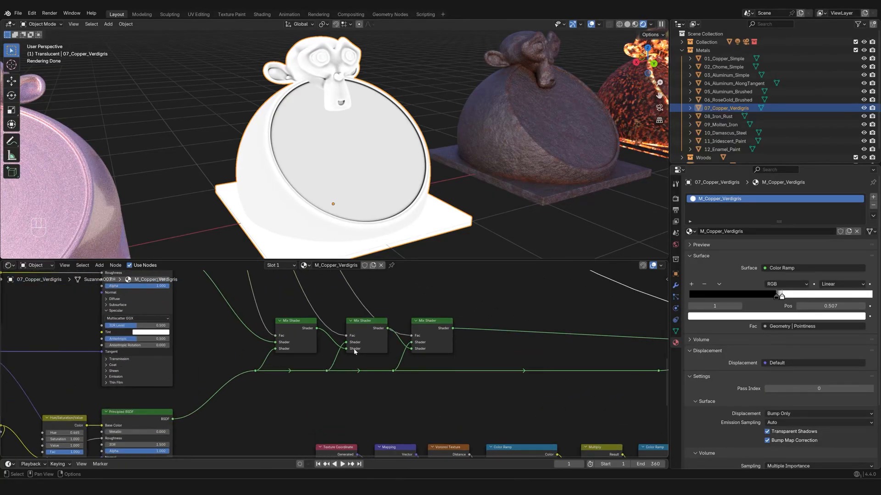
{"action": "left_click", "coordinate": [291, 323], "text": "ctrl+shift"}
{"action": "left_click", "coordinate": [357, 324], "text": "ctrl+shift"}
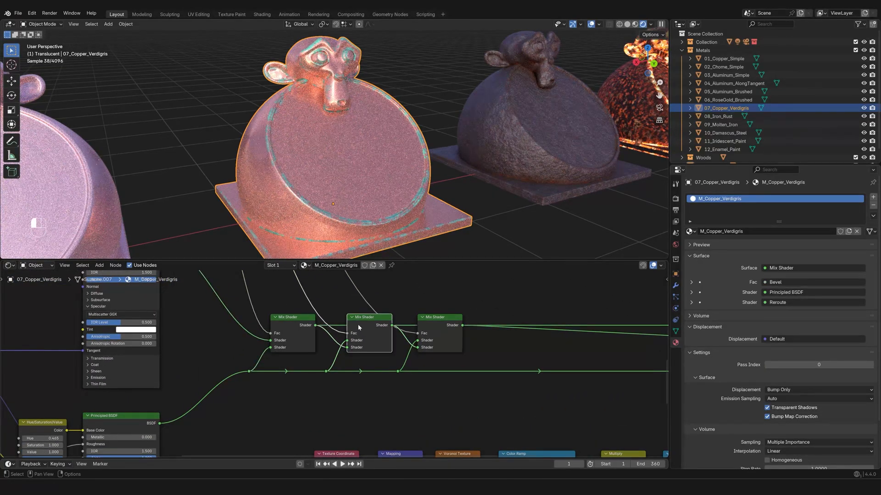
{"action": "scroll", "coordinate": [336, 363], "scroll_direction": "up", "scroll_amount": 2}
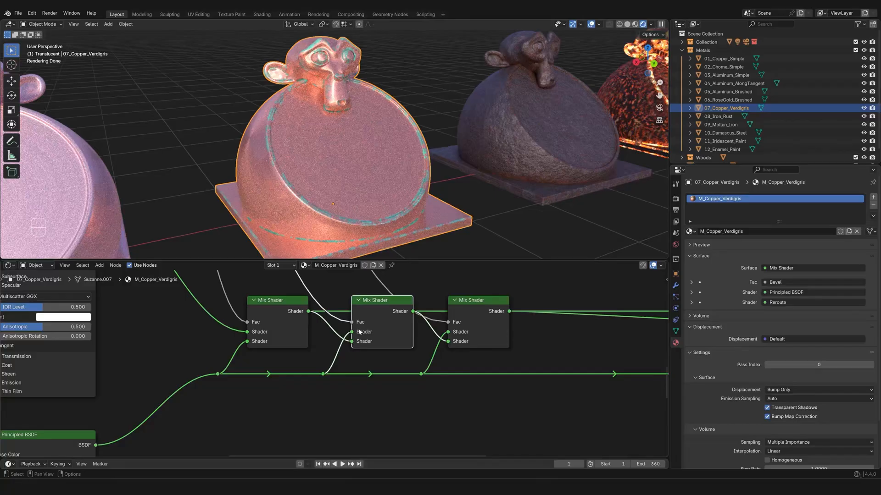
Preview the verdigris shader and the Pointiness-driven Mix Shader, and examine the patina on the statue's round face.
{"action": "scroll", "coordinate": [340, 359], "scroll_direction": "down", "scroll_amount": 5}
{"action": "middle_click_drag", "start_coordinate": [307, 389], "coordinate": [378, 407]}
{"action": "left_click", "coordinate": [184, 394], "text": "ctrl+shift"}
{"action": "scroll", "coordinate": [380, 395], "scroll_direction": "up", "scroll_amount": 4}
{"action": "left_click", "coordinate": [381, 390], "text": "ctrl+shift"}
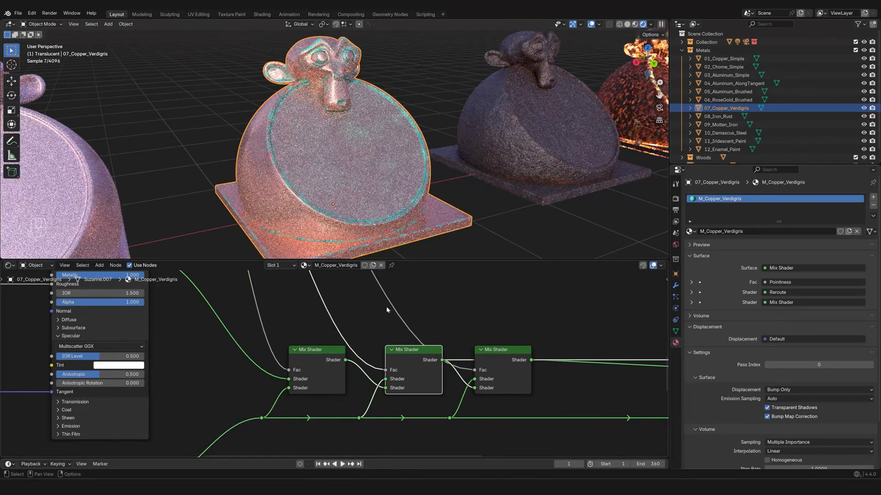
{"action": "scroll", "coordinate": [334, 140], "scroll_direction": "up", "scroll_amount": 4}
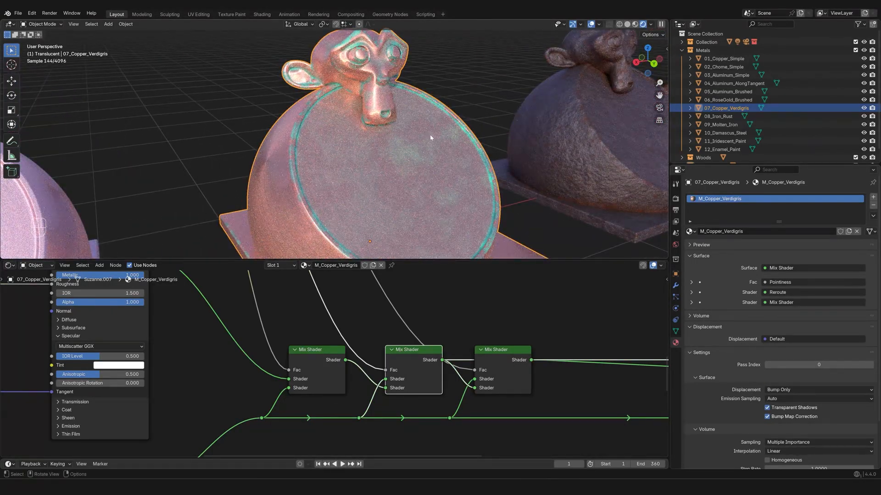
Preview the Geometry node's Position output and the Pointiness Color Ramp, and examine the mask from the statue's side.
{"action": "scroll", "coordinate": [380, 349], "scroll_direction": "down", "scroll_amount": 10}
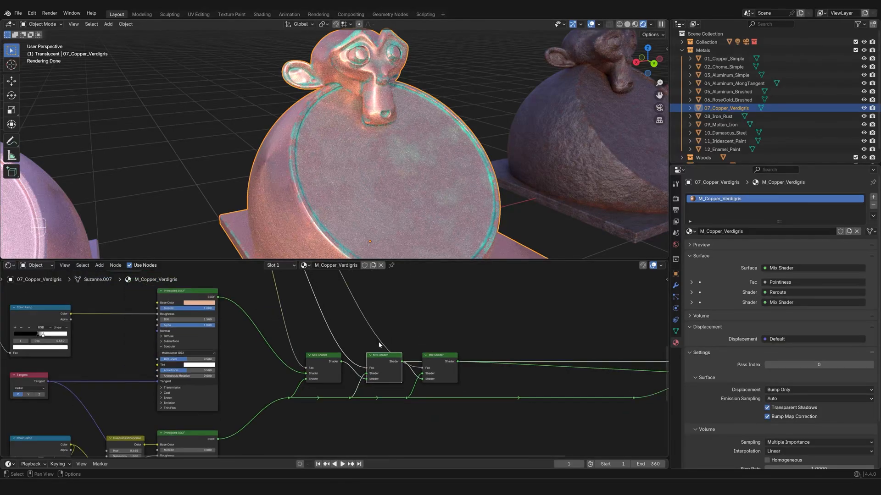
{"action": "scroll", "coordinate": [262, 310], "scroll_direction": "up", "scroll_amount": 8}
{"action": "middle_click_drag", "start_coordinate": [280, 296], "coordinate": [286, 356]}
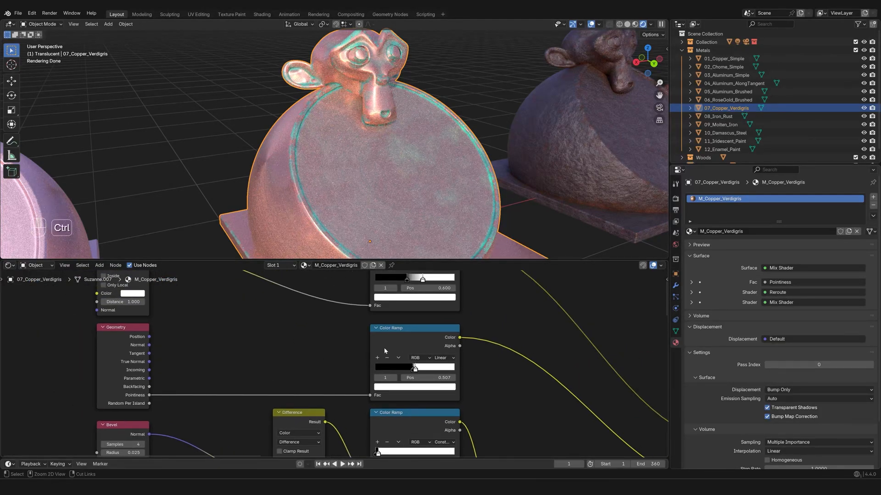
{"action": "left_click", "coordinate": [111, 337], "text": "ctrl+shift"}
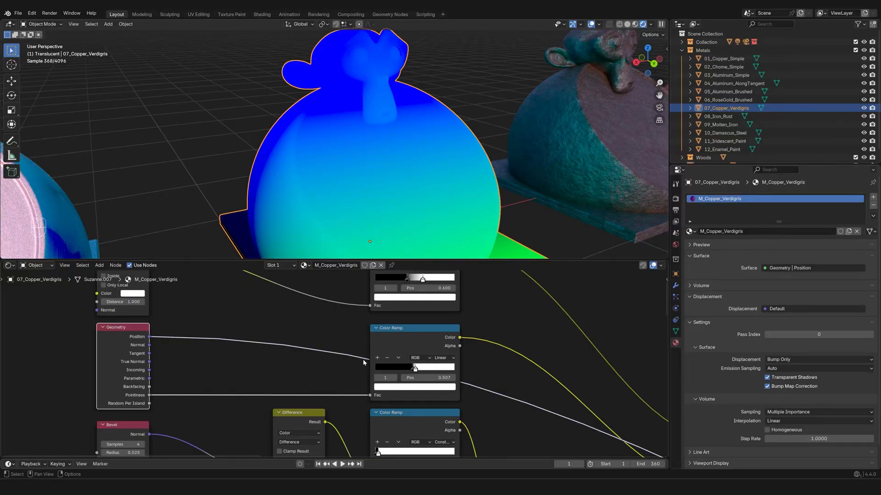
{"action": "left_click", "coordinate": [389, 332], "text": "ctrl+shift"}
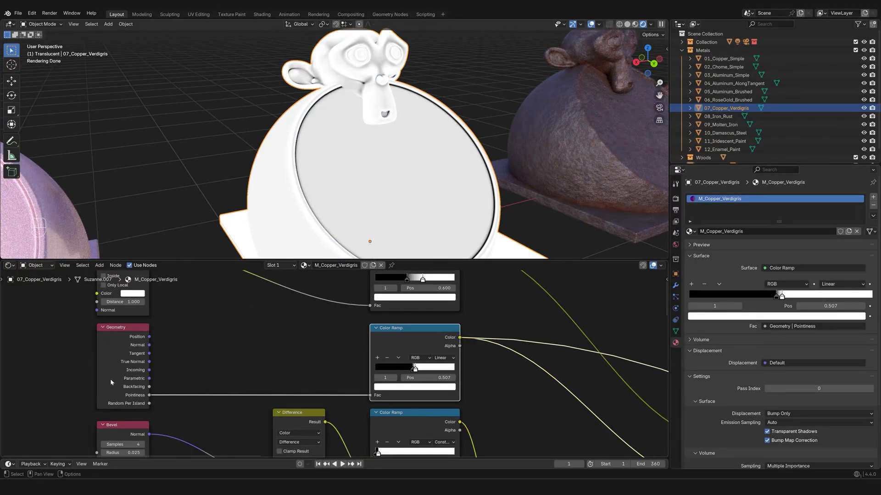
{"action": "middle_click_drag", "start_coordinate": [351, 133], "coordinate": [402, 176]}
{"action": "scroll", "coordinate": [336, 146], "scroll_direction": "down", "scroll_amount": 1}
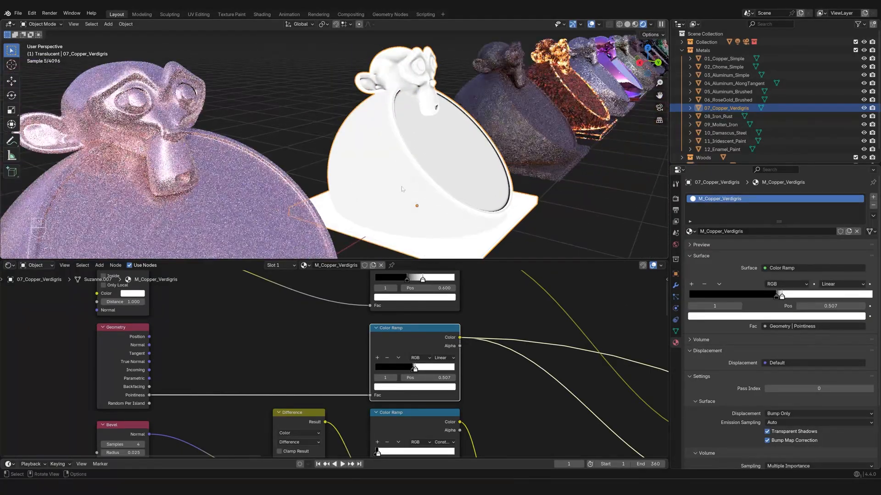
Preview the Color Ramp fed by the Difference of the two Bevel nodes and examine its edge mask.
{"action": "scroll", "coordinate": [427, 372], "scroll_direction": "down", "scroll_amount": 3}
{"action": "middle_click_drag", "start_coordinate": [446, 403], "coordinate": [386, 312]}
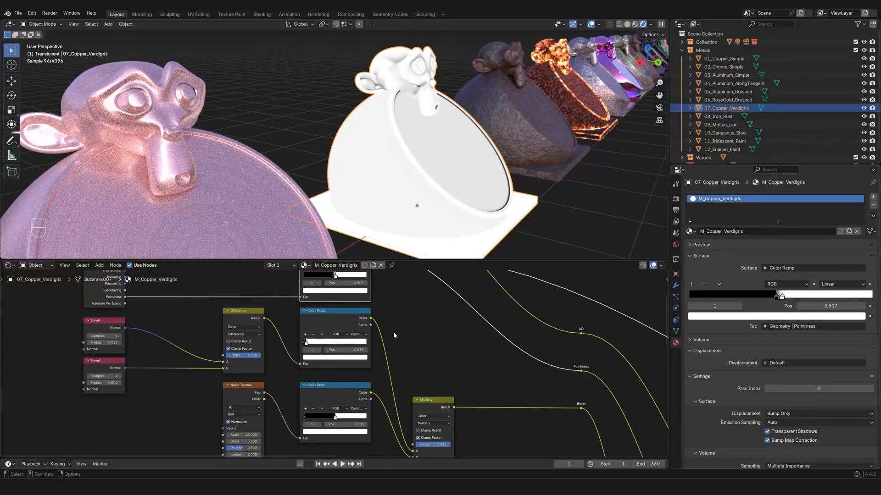
{"action": "middle_click_drag", "start_coordinate": [411, 355], "coordinate": [388, 347]}
{"action": "left_click", "coordinate": [317, 306], "text": "ctrl+shift"}
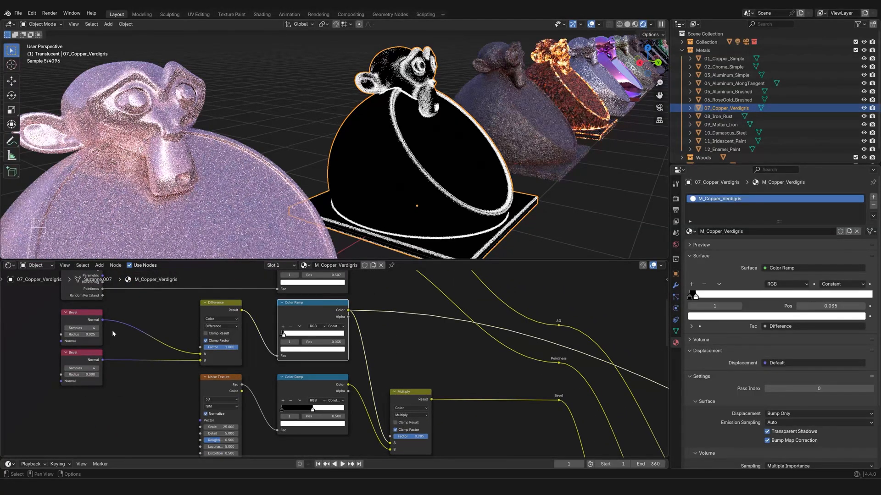
{"action": "middle_click_drag", "start_coordinate": [491, 151], "coordinate": [437, 147]}
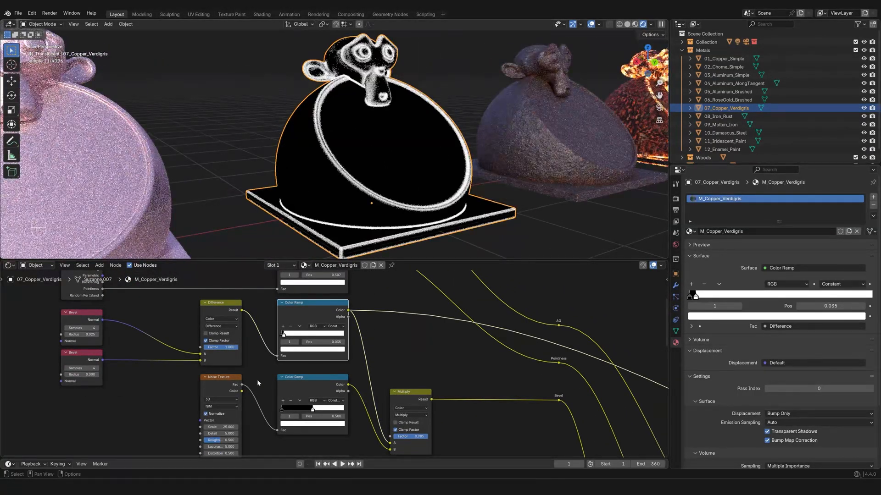
Preview the Noise Texture, its Color Ramp and the Multiply node in turn, and examine the broken-up edge mask.
{"action": "left_click", "coordinate": [226, 387], "text": "ctrl+shift"}
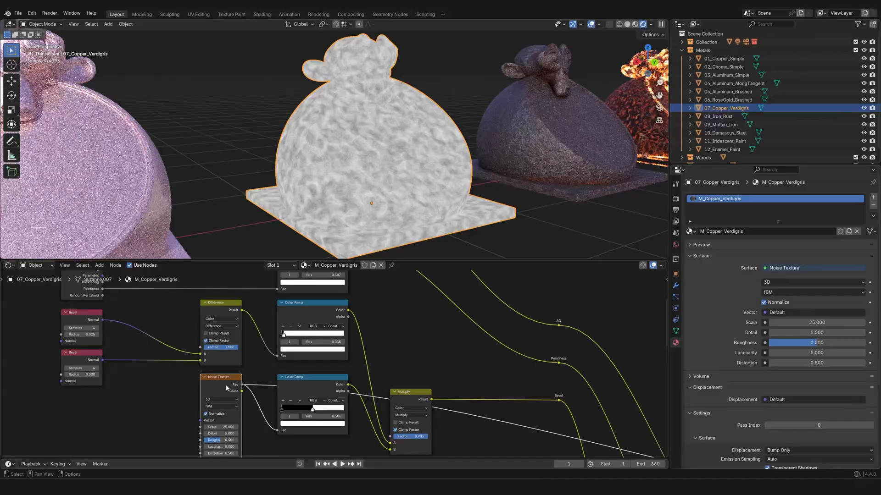
{"action": "left_click", "coordinate": [309, 388], "text": "ctrl+shift"}
{"action": "left_click", "coordinate": [409, 395], "text": "ctrl+shift"}
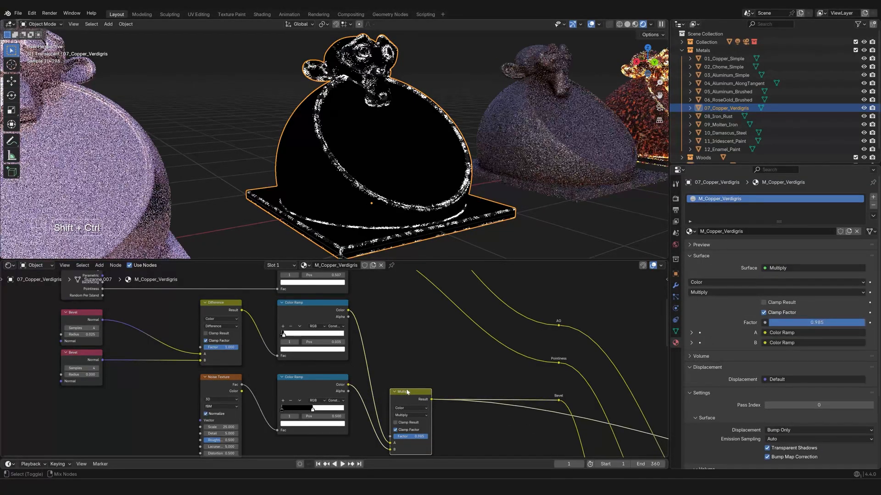
{"action": "middle_click_drag", "start_coordinate": [396, 136], "coordinate": [373, 163]}
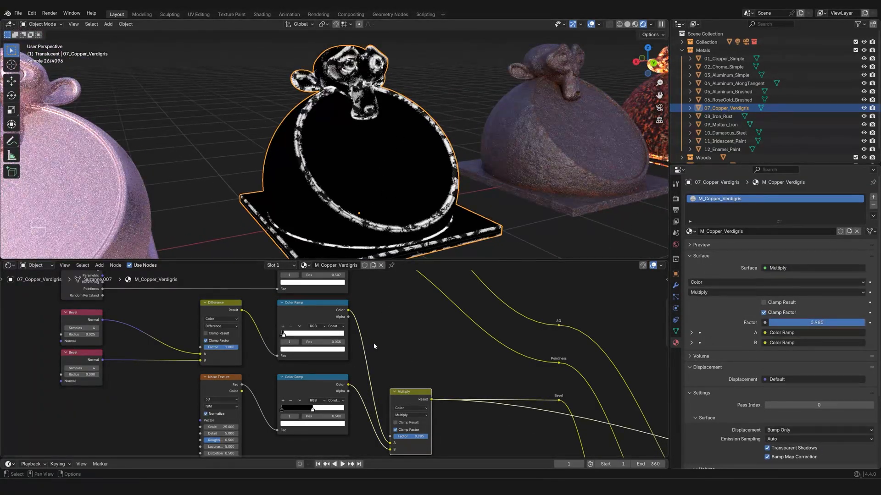
Preview the Noise Texture of the bevel mask on the model, followed by the Color Ramp it feeds.
{"action": "scroll", "coordinate": [373, 342], "scroll_direction": "down", "scroll_amount": 3}
{"action": "left_click", "coordinate": [380, 356]}
{"action": "middle_click_drag", "start_coordinate": [378, 341], "coordinate": [399, 372]}
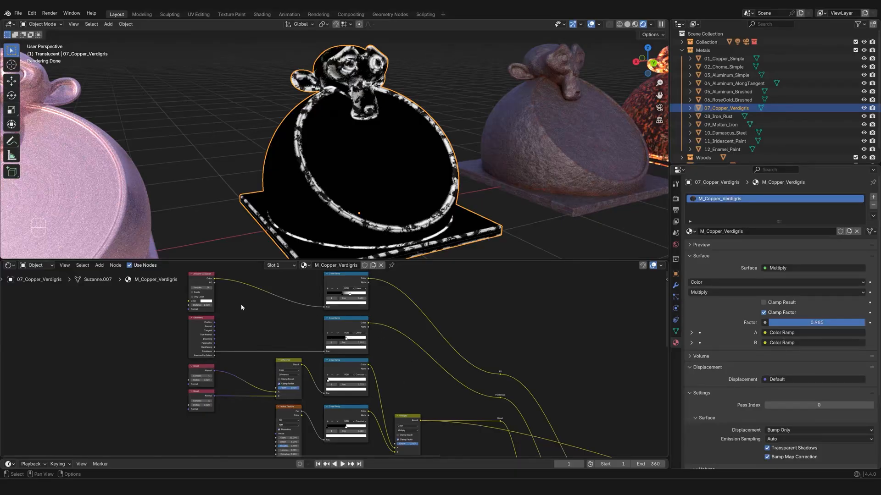
{"action": "left_click", "coordinate": [284, 410], "text": "ctrl+shift"}
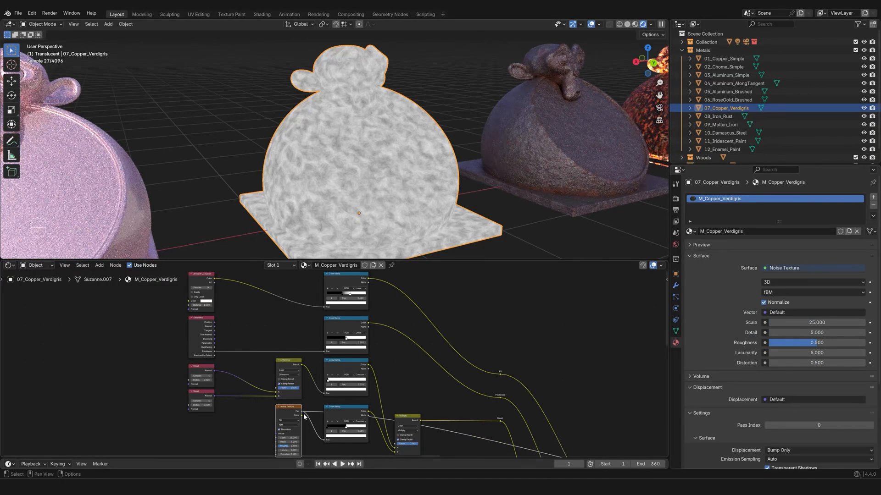
{"action": "left_click", "coordinate": [335, 409], "text": "ctrl+shift"}
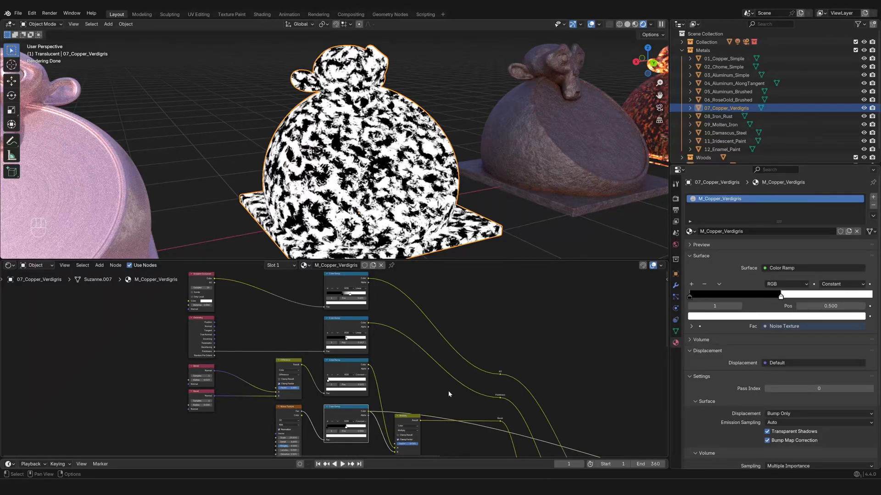
Preview the last of the three chained Mix Shaders, the one driven by the AO mask.
{"action": "middle_click_drag", "start_coordinate": [455, 408], "coordinate": [320, 309]}
{"action": "middle_click_drag", "start_coordinate": [446, 424], "coordinate": [359, 362]}
{"action": "scroll", "coordinate": [359, 363], "scroll_direction": "up", "scroll_amount": 4}
{"action": "scroll", "coordinate": [359, 362], "scroll_direction": "up", "scroll_amount": 4}
{"action": "middle_click_drag", "start_coordinate": [391, 399], "coordinate": [349, 384]}
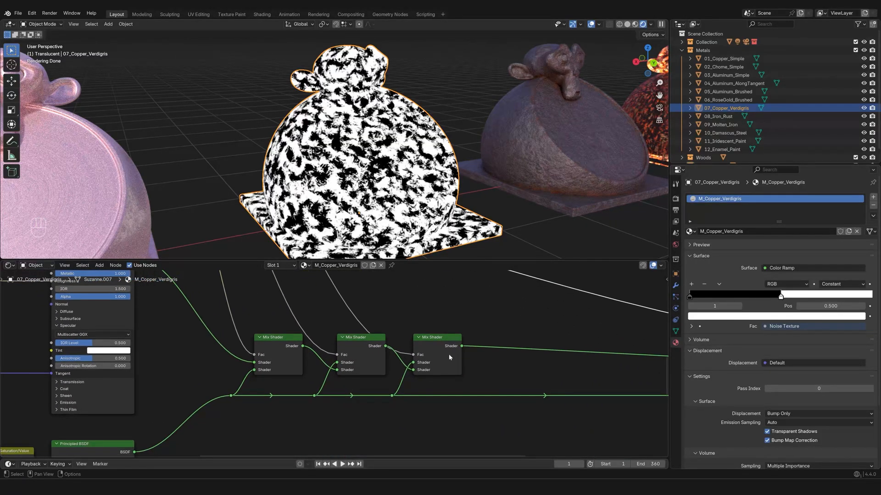
{"action": "left_click", "coordinate": [444, 350], "text": "ctrl+shift"}
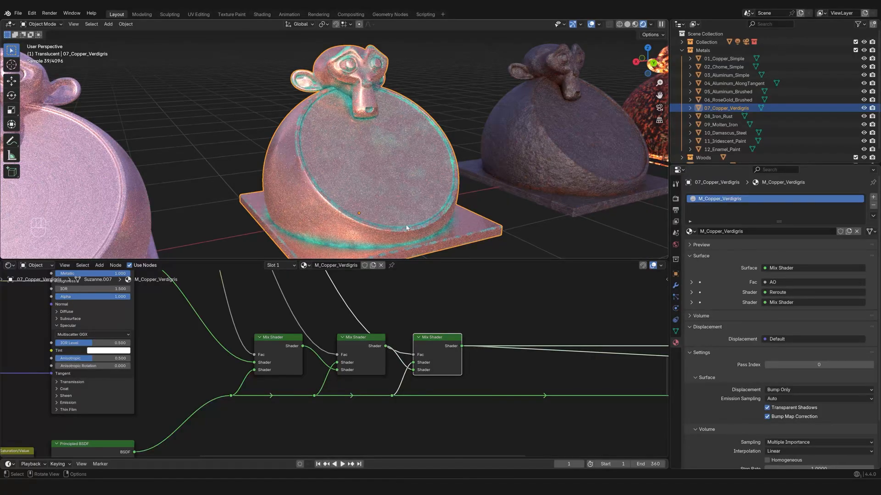
Examine how the mask nodes lead into the three Mix Shaders and inspect the patina around the model's base up close.
{"action": "scroll", "coordinate": [374, 364], "scroll_direction": "down", "scroll_amount": 5}
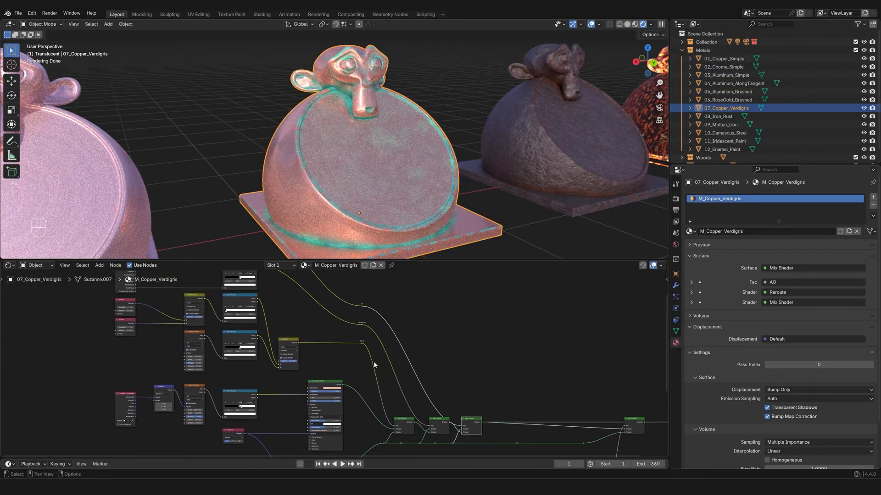
{"action": "scroll", "coordinate": [375, 365], "scroll_direction": "down", "scroll_amount": 1}
{"action": "middle_click_drag", "start_coordinate": [268, 326], "coordinate": [306, 360]}
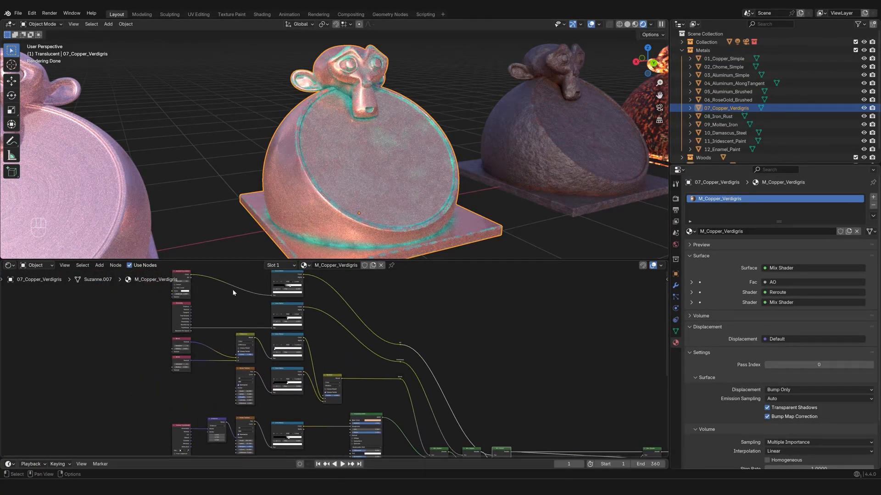
{"action": "scroll", "coordinate": [393, 389], "scroll_direction": "down", "scroll_amount": 2}
{"action": "middle_click_drag", "start_coordinate": [414, 403], "coordinate": [295, 306]}
{"action": "scroll", "coordinate": [348, 343], "scroll_direction": "up", "scroll_amount": 9}
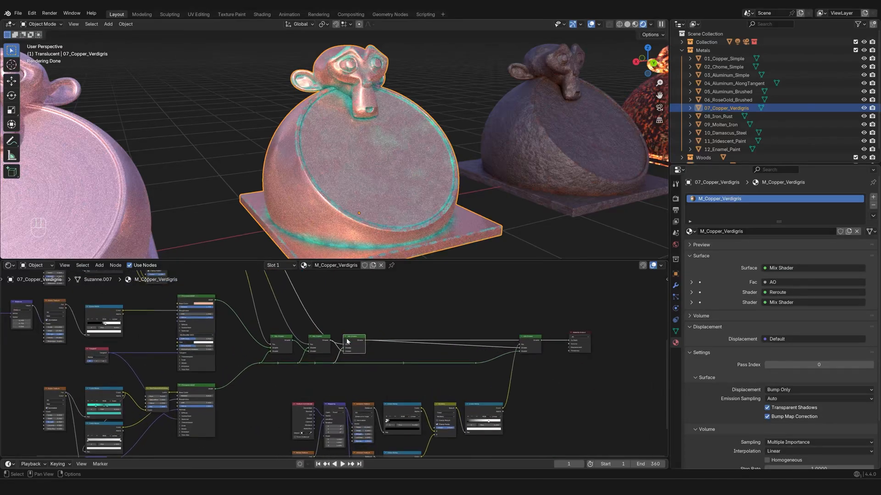
{"action": "middle_click_drag", "start_coordinate": [263, 383], "coordinate": [329, 400]}
{"action": "middle_click_drag", "start_coordinate": [373, 207], "coordinate": [401, 180]}
{"action": "scroll", "coordinate": [408, 188], "scroll_direction": "up", "scroll_amount": 3}
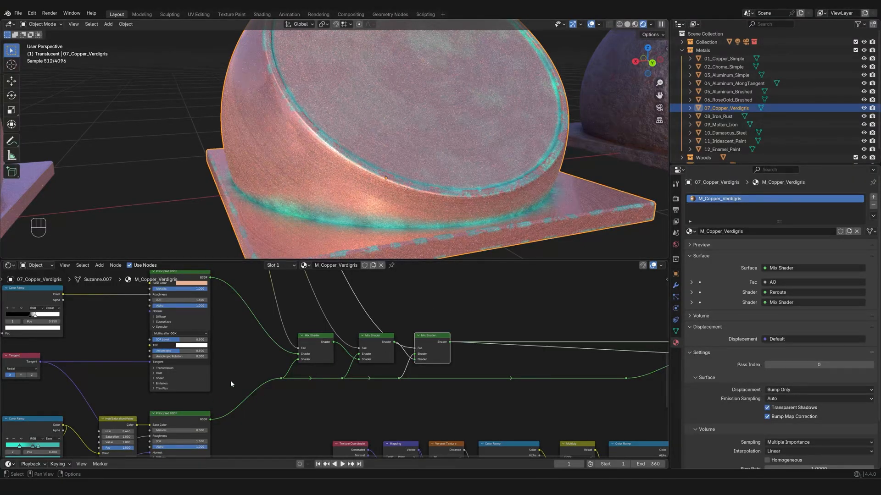
Highlight the verdigris Principled BSDF and the copper Principled BSDF to trace their links into the Mix Shaders.
{"action": "scroll", "coordinate": [230, 381], "scroll_direction": "down", "scroll_amount": 2}
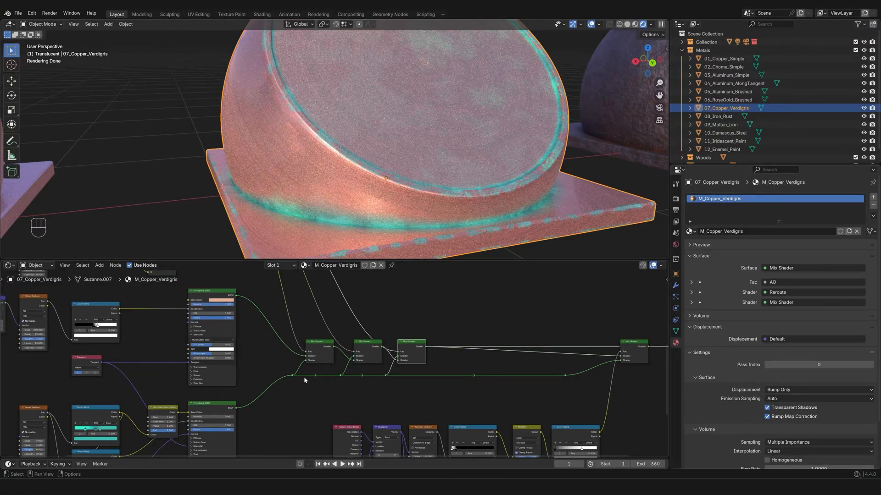
{"action": "left_click", "coordinate": [223, 407]}
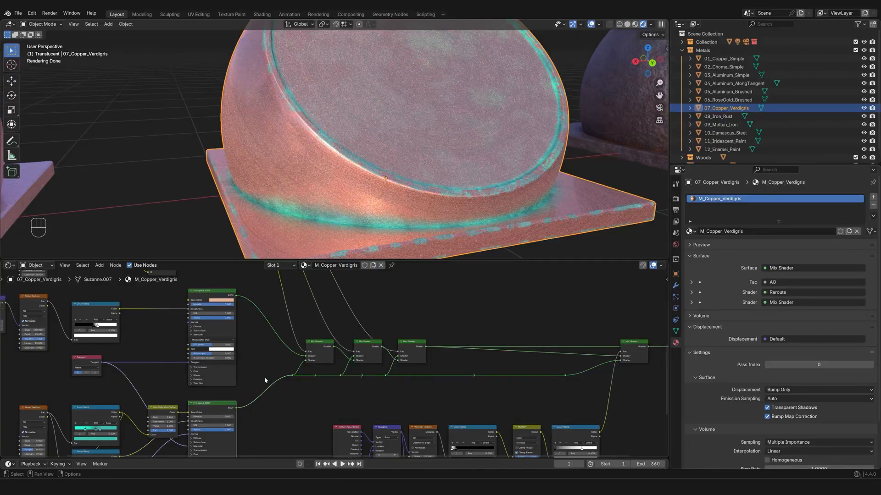
{"action": "left_click", "coordinate": [208, 290]}
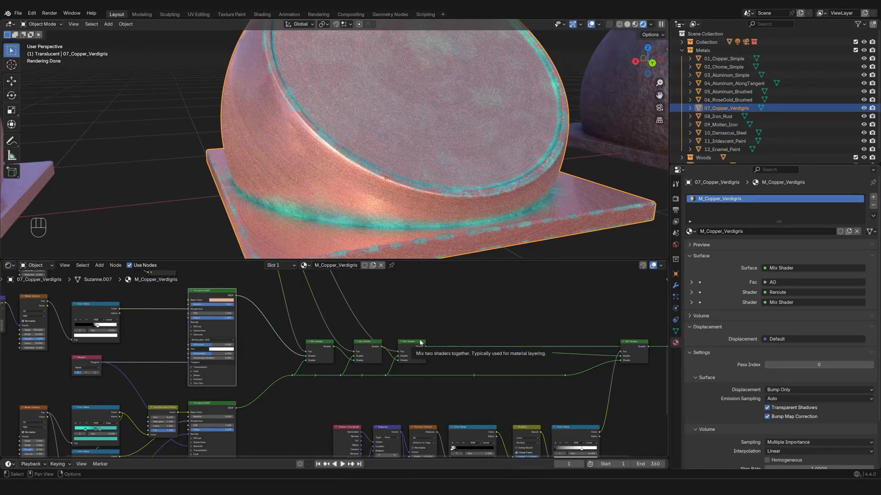
Trace the AO, Pointiness and Bevel links between their Color Ramps and the factors of the three Mix Shaders.
{"action": "scroll", "coordinate": [420, 343], "scroll_direction": "down", "scroll_amount": 2}
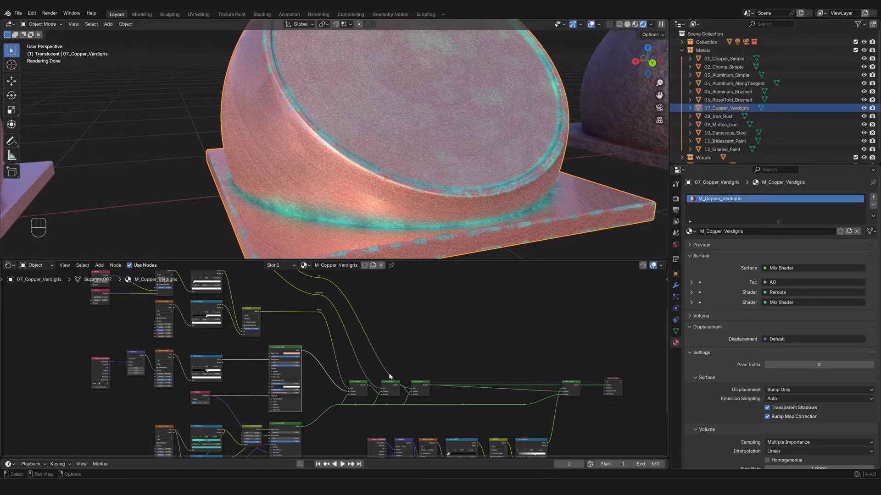
{"action": "middle_click_drag", "start_coordinate": [324, 361], "coordinate": [363, 369]}
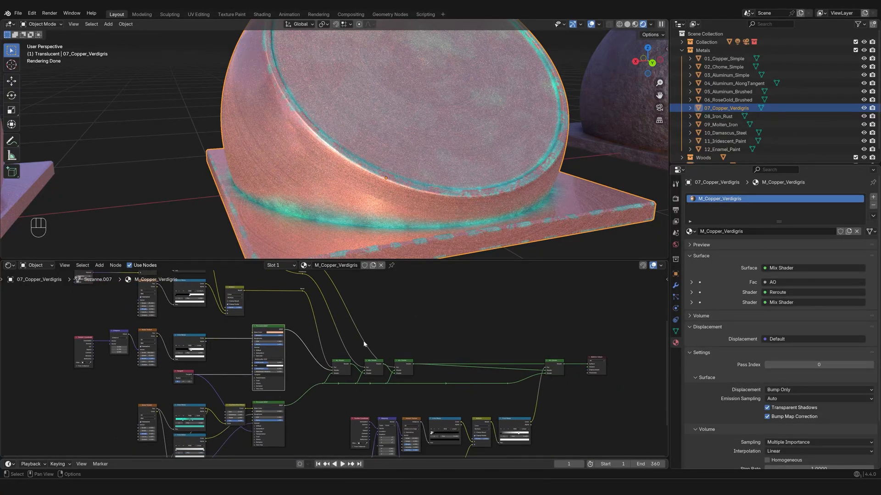
{"action": "middle_click_drag", "start_coordinate": [236, 309], "coordinate": [259, 399]}
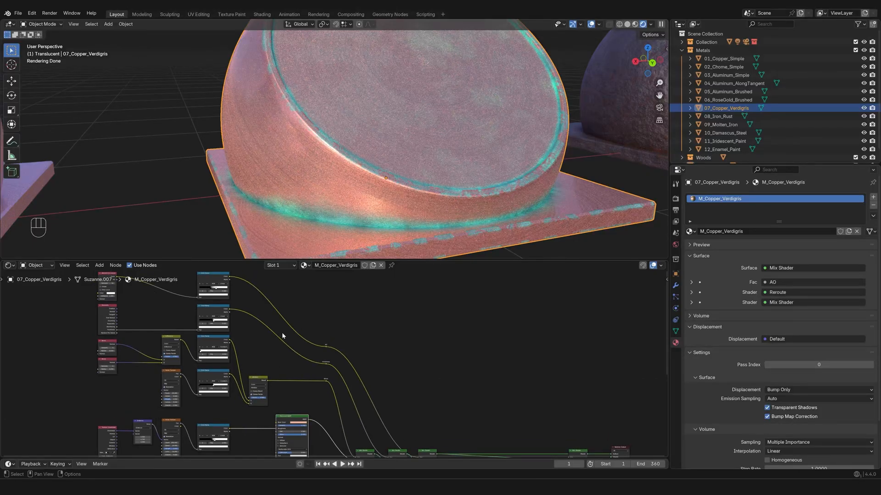
{"action": "scroll", "coordinate": [388, 391], "scroll_direction": "up", "scroll_amount": 3}
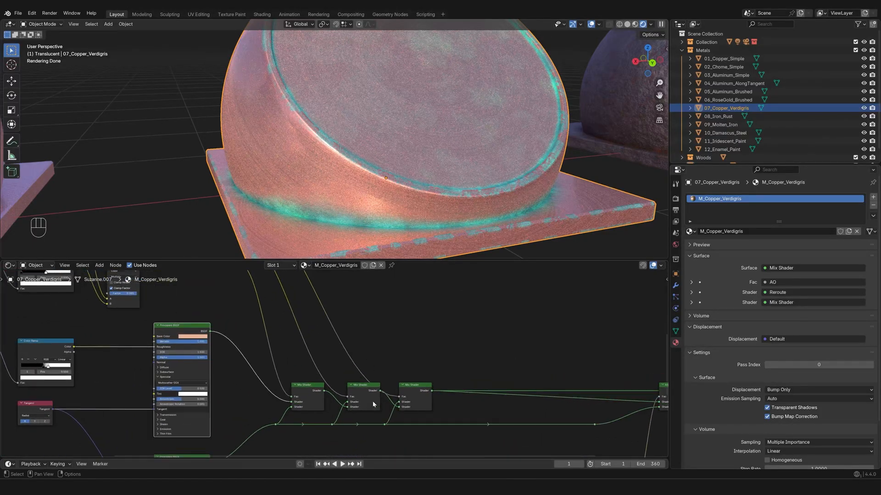
{"action": "scroll", "coordinate": [312, 406], "scroll_direction": "down", "scroll_amount": 1}
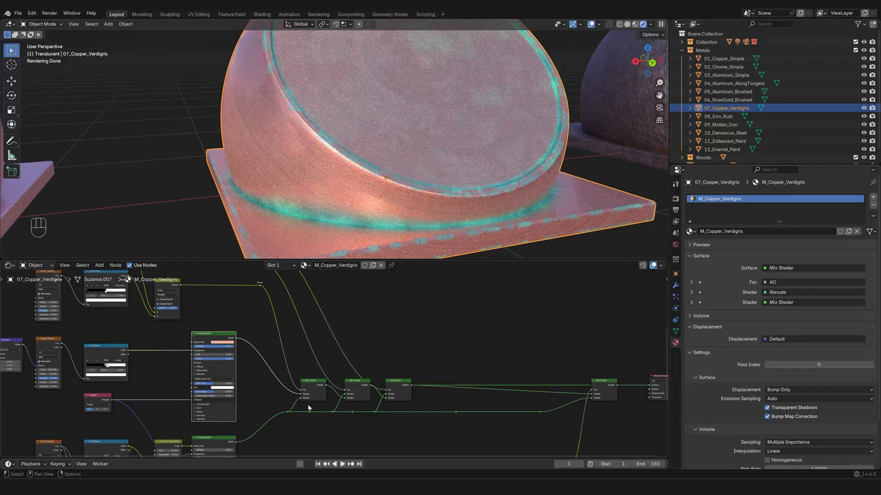
{"action": "middle_click_drag", "start_coordinate": [252, 330], "coordinate": [324, 434]}
{"action": "scroll", "coordinate": [309, 405], "scroll_direction": "down", "scroll_amount": 1}
{"action": "middle_click_drag", "start_coordinate": [312, 393], "coordinate": [337, 408]}
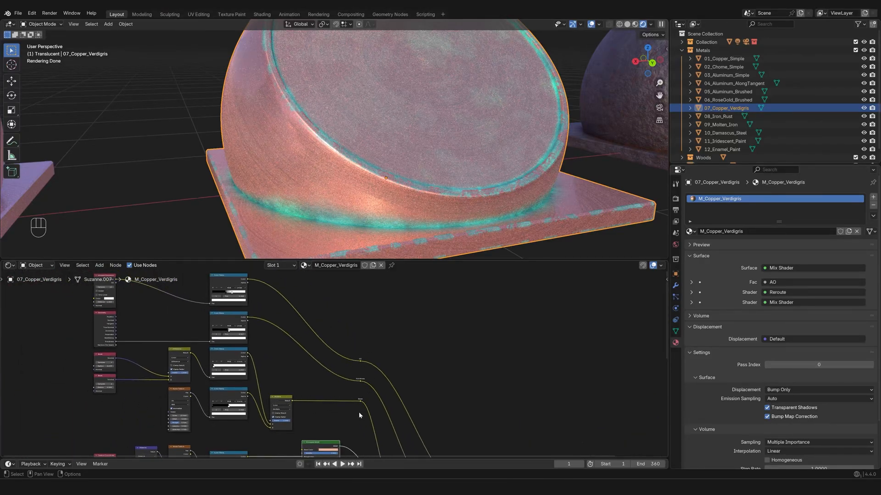
Preview the ambient occlusion, pointiness, bevel and noise Color Ramps one after another, ending with the Multiply node that combines bevel and noise.
{"action": "left_click", "coordinate": [223, 282], "text": "ctrl+shift"}
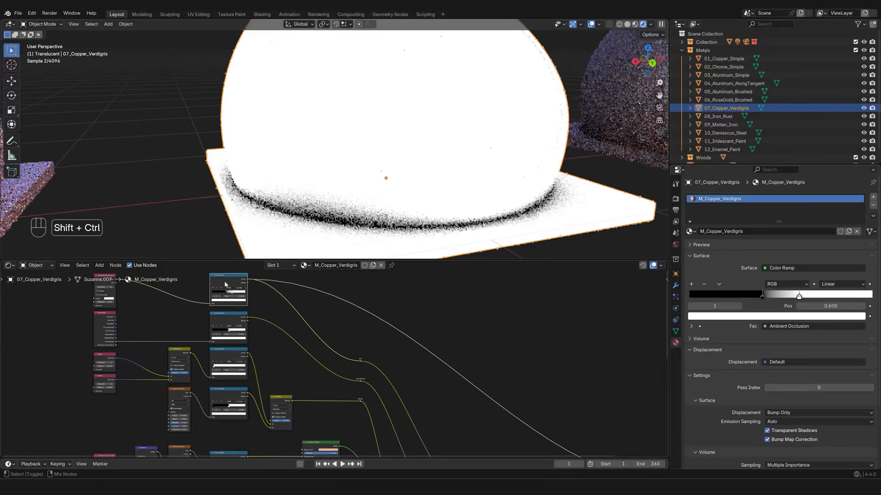
{"action": "left_click", "coordinate": [224, 321], "text": "ctrl+shift"}
{"action": "left_click", "coordinate": [225, 355]}
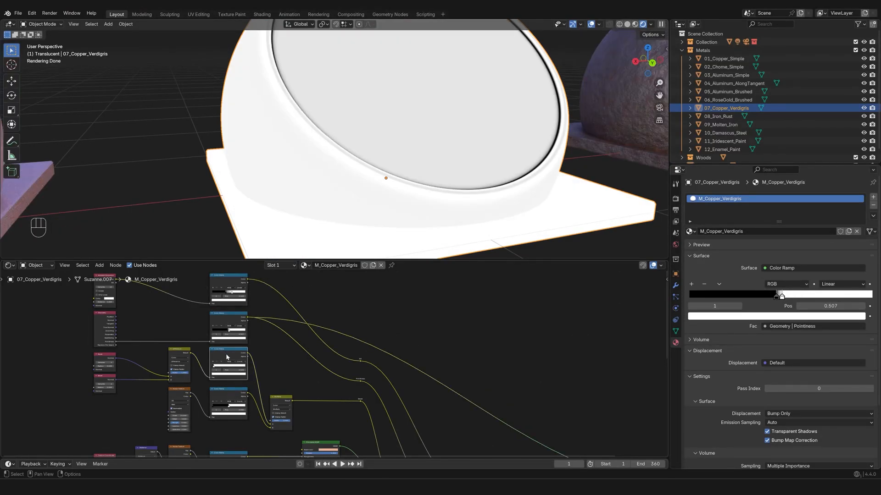
{"action": "left_click", "coordinate": [225, 355], "text": "ctrl+shift"}
{"action": "left_click", "coordinate": [231, 399], "text": "ctrl+shift"}
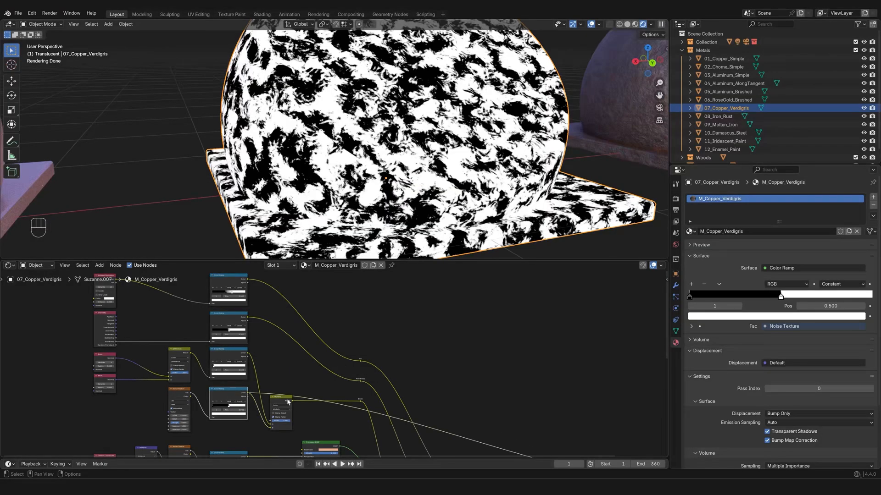
{"action": "left_click", "coordinate": [287, 398], "text": "ctrl+shift"}
Return the preview to the AO-driven Mix Shader at the end of the three-shader chain.
{"action": "scroll", "coordinate": [321, 390], "scroll_direction": "down", "scroll_amount": 2}
{"action": "middle_click_drag", "start_coordinate": [321, 404], "coordinate": [296, 305]}
{"action": "scroll", "coordinate": [322, 346], "scroll_direction": "up", "scroll_amount": 9}
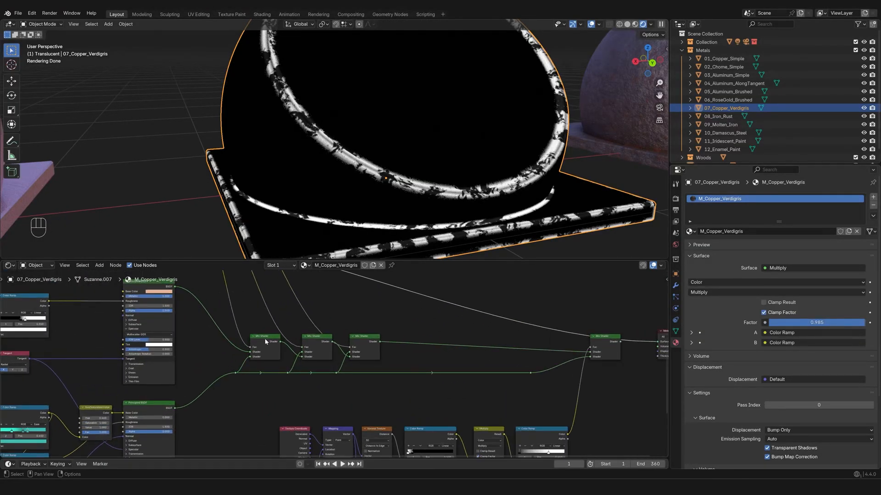
{"action": "left_click", "coordinate": [265, 341]}
{"action": "left_click", "coordinate": [370, 349], "text": "ctrl+shift"}
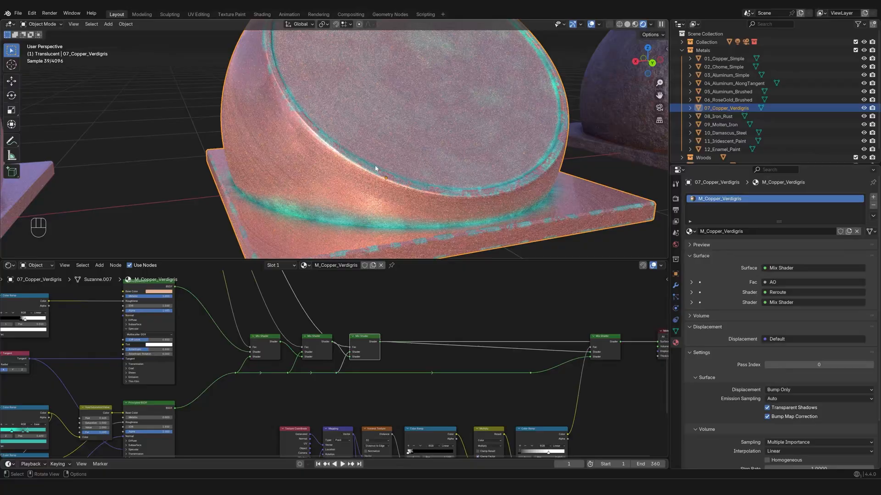
Preview the final Mix Shader before the Material Output and inspect the patina on the model's round face up close.
{"action": "scroll", "coordinate": [342, 347], "scroll_direction": "down", "scroll_amount": 2}
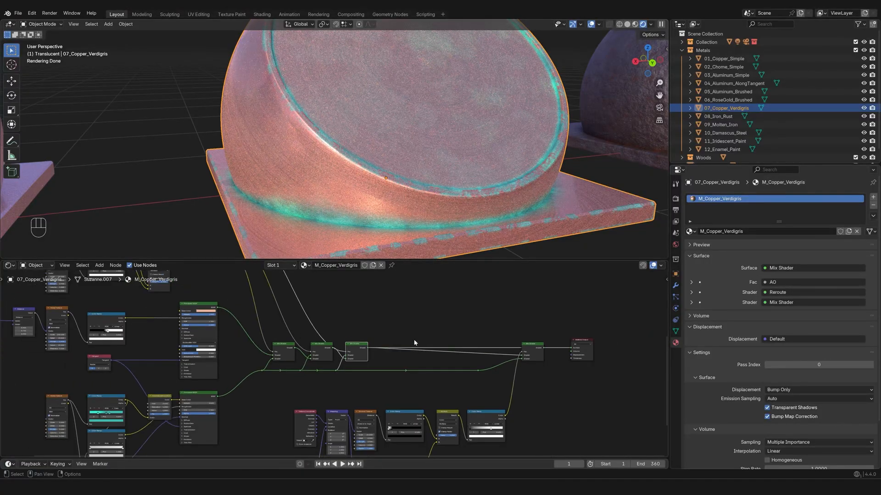
{"action": "middle_click_drag", "start_coordinate": [340, 367], "coordinate": [384, 364]}
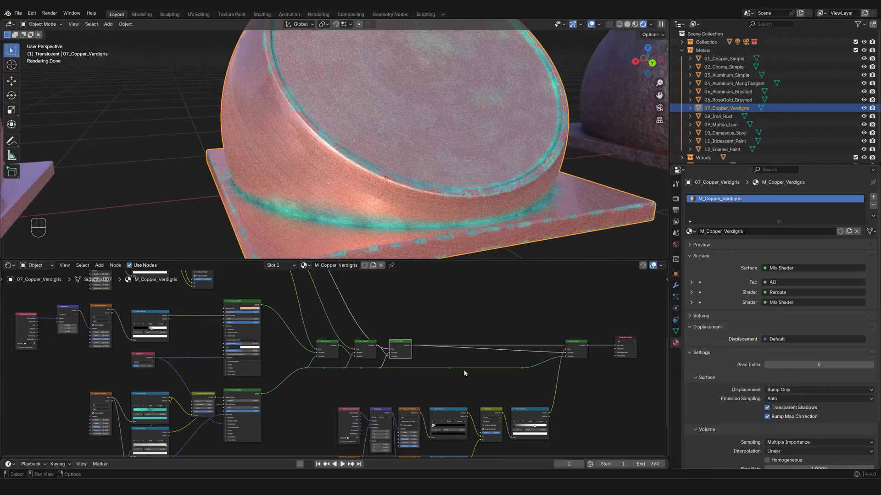
{"action": "scroll", "coordinate": [471, 391], "scroll_direction": "down", "scroll_amount": 1}
{"action": "middle_click_drag", "start_coordinate": [484, 389], "coordinate": [314, 321]}
{"action": "left_click", "coordinate": [419, 291], "text": "ctrl+shift"}
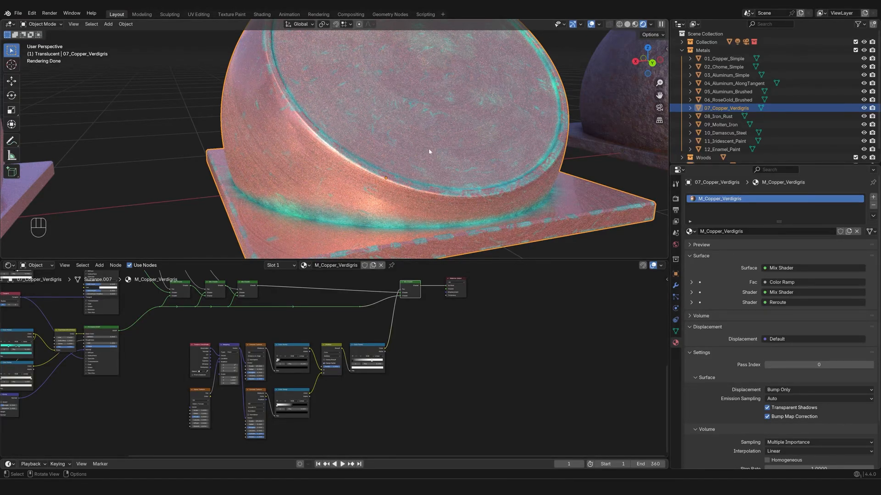
{"action": "mouse_move", "coordinate": [417, 158]}
{"action": "middle_mouse_down"}
{"action": "mouse_move", "coordinate": [401, 154]}
{"action": "mouse_move", "coordinate": [414, 143]}
{"action": "mouse_move", "coordinate": [408, 165]}
{"action": "middle_mouse_up"}
{"action": "scroll", "coordinate": [409, 165], "scroll_direction": "up", "scroll_amount": 2}
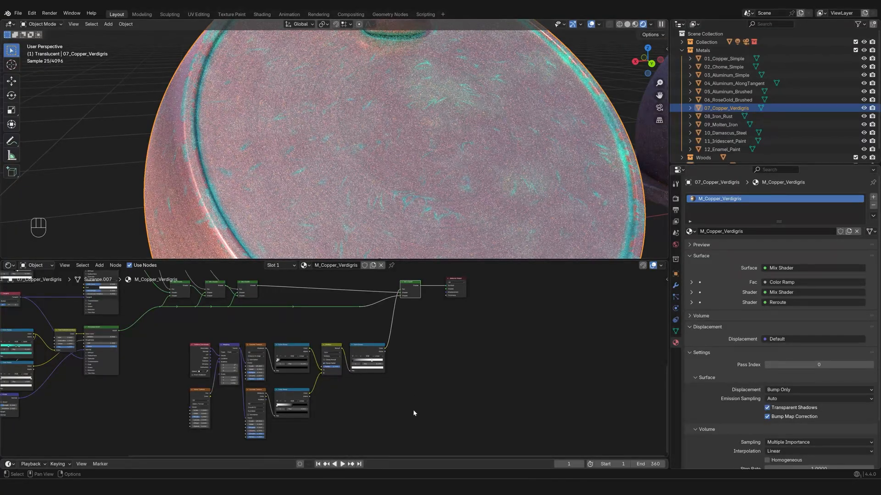
Preview the Distance to Edge Voronoi Texture and the Smooth F1 Voronoi Texture that build the final mask.
{"action": "scroll", "coordinate": [363, 419], "scroll_direction": "up", "scroll_amount": 2}
{"action": "middle_click_drag", "start_coordinate": [363, 419], "coordinate": [479, 385]}
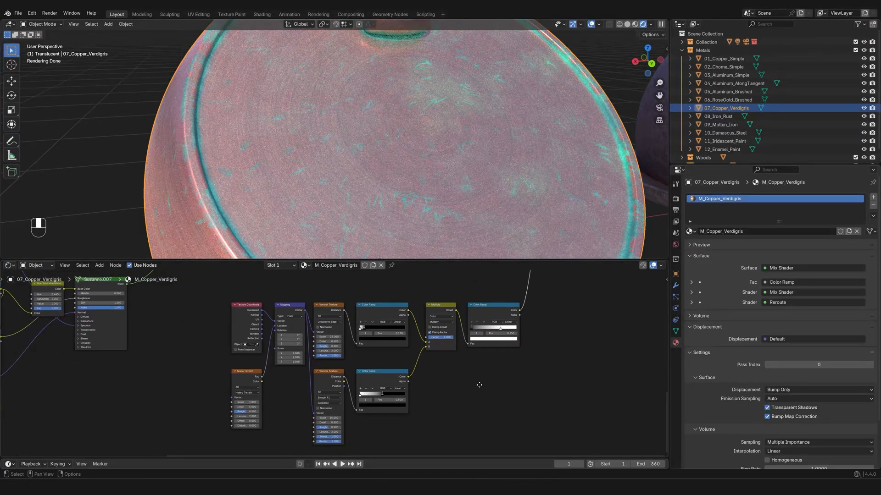
{"action": "scroll", "coordinate": [460, 390], "scroll_direction": "up", "scroll_amount": 2}
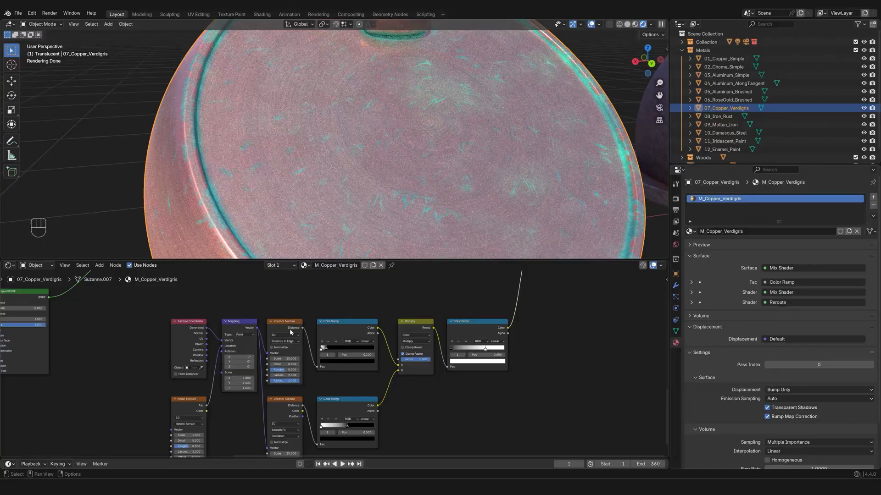
{"action": "left_click", "coordinate": [290, 332], "text": "ctrl+shift"}
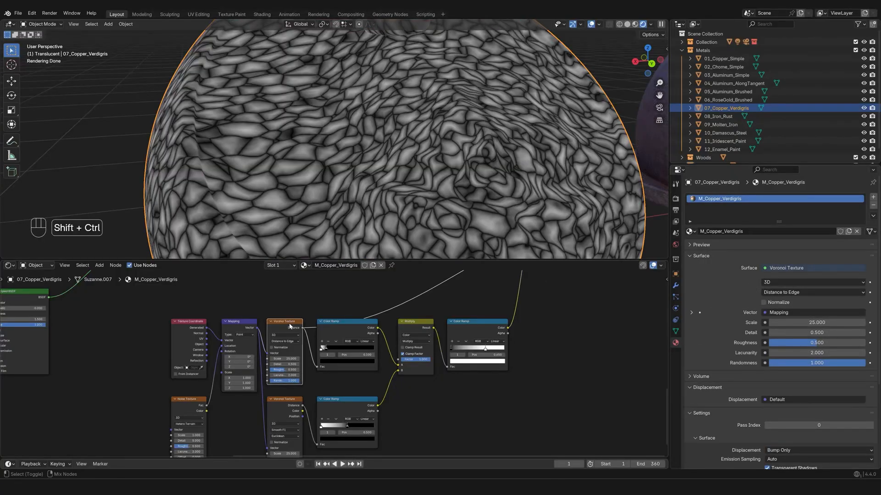
{"action": "left_click", "coordinate": [289, 411], "text": "ctrl+shift"}
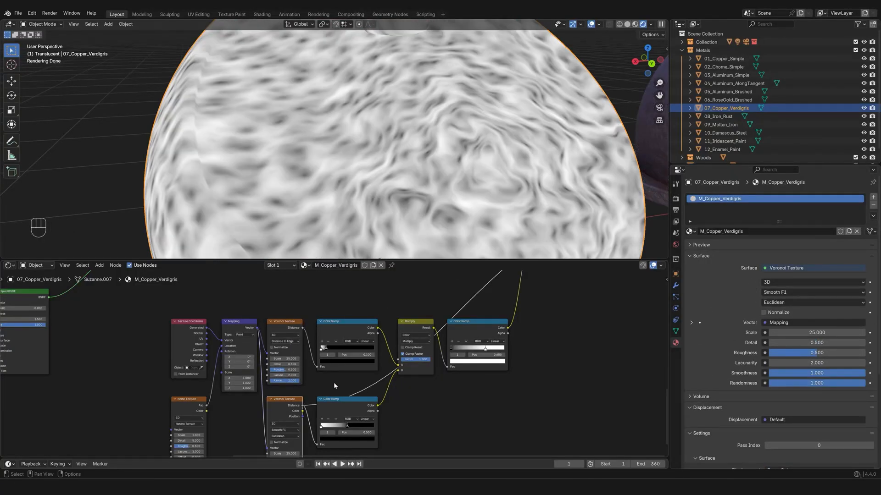
Preview the Color Ramp of the Distance to Edge Voronoi and the Color Ramp of the Smooth F1 Voronoi.
{"action": "scroll", "coordinate": [302, 389], "scroll_direction": "up", "scroll_amount": 2}
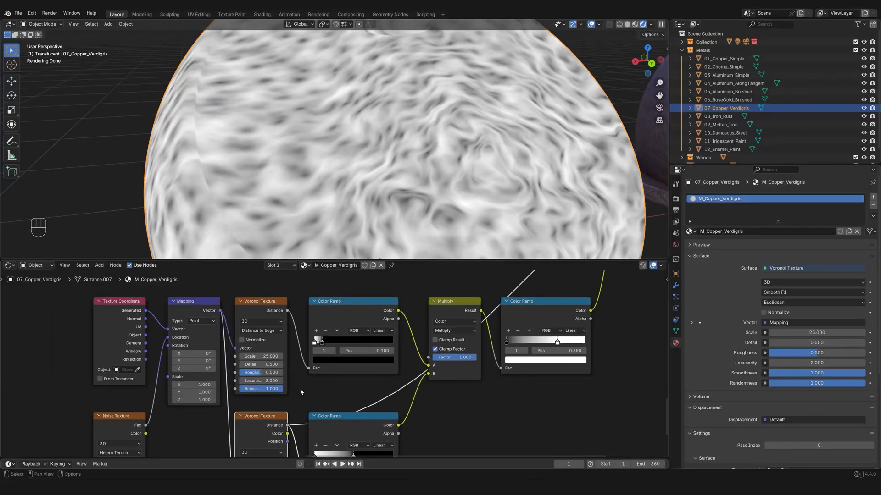
{"action": "middle_click_drag", "start_coordinate": [309, 386], "coordinate": [359, 389]}
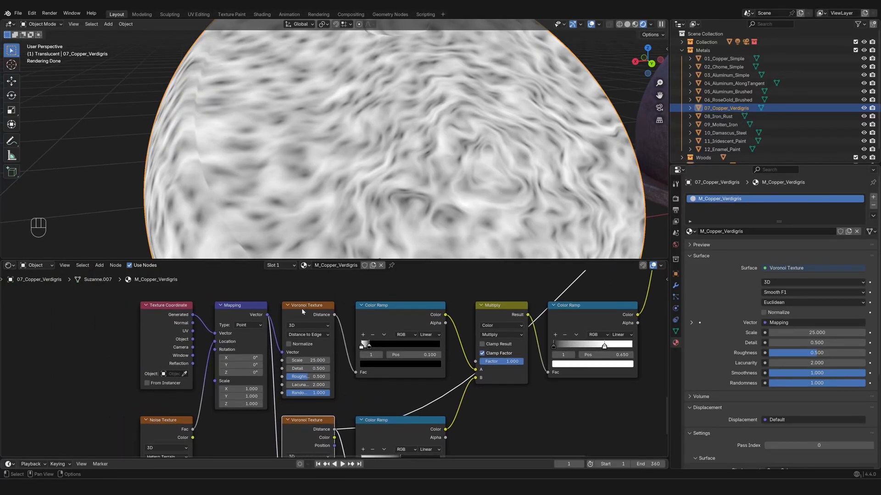
{"action": "scroll", "coordinate": [302, 308], "scroll_direction": "down", "scroll_amount": 2}
{"action": "left_click", "coordinate": [358, 309], "text": "ctrl+shift"}
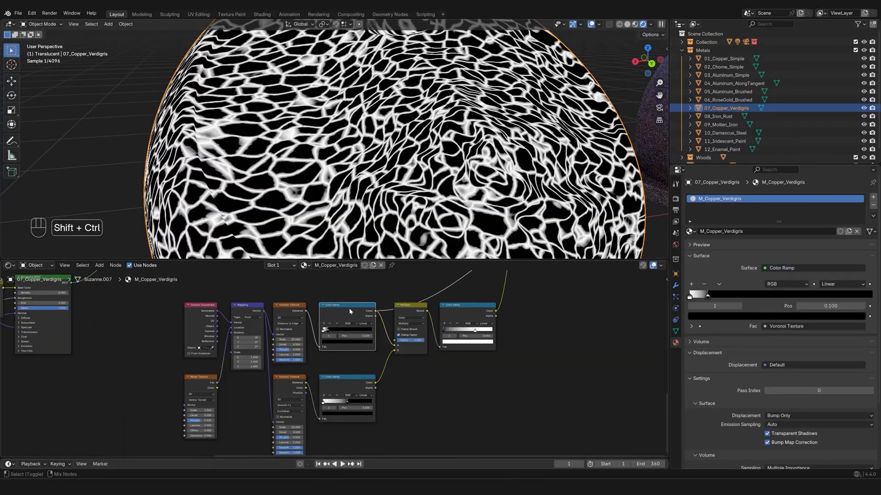
{"action": "left_click", "coordinate": [345, 385], "text": "ctrl+shift"}
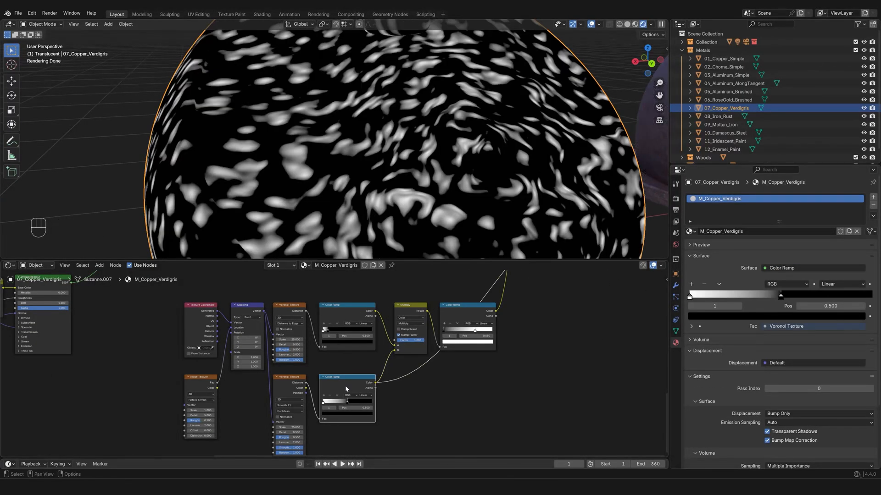
Preview the Noise Texture and the Color Ramp after the Multiply node, and inspect the Mapping and Distance to Edge Voronoi nodes.
{"action": "left_click", "coordinate": [198, 386], "text": "ctrl+shift"}
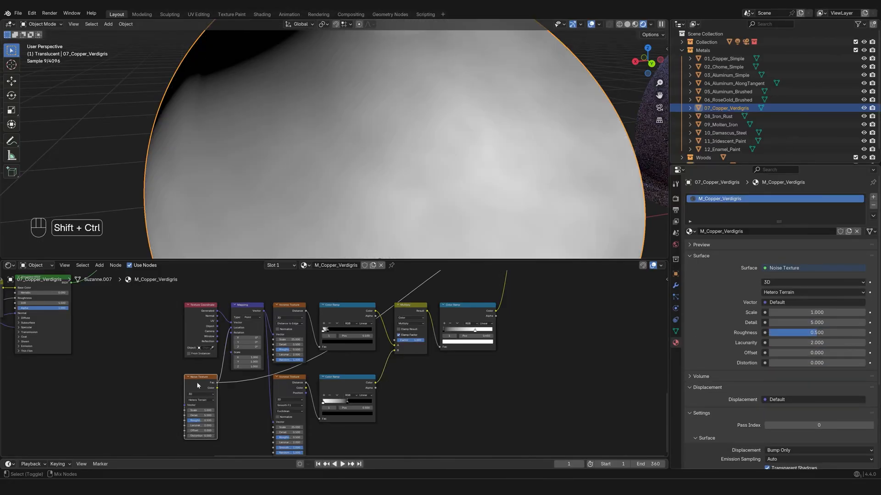
{"action": "left_click", "coordinate": [469, 313], "text": "ctrl+shift"}
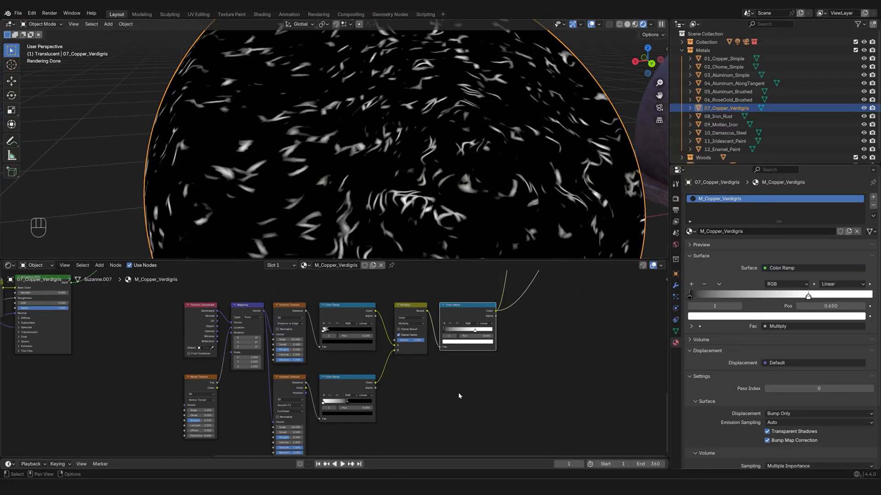
{"action": "middle_click_drag", "start_coordinate": [459, 396], "coordinate": [554, 413]}
{"action": "scroll", "coordinate": [287, 370], "scroll_direction": "up", "scroll_amount": 8}
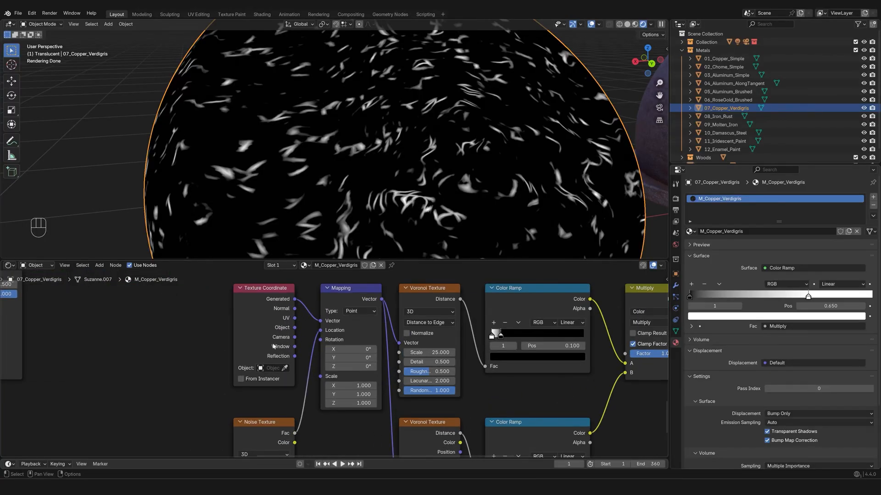
{"action": "left_click", "coordinate": [350, 294]}
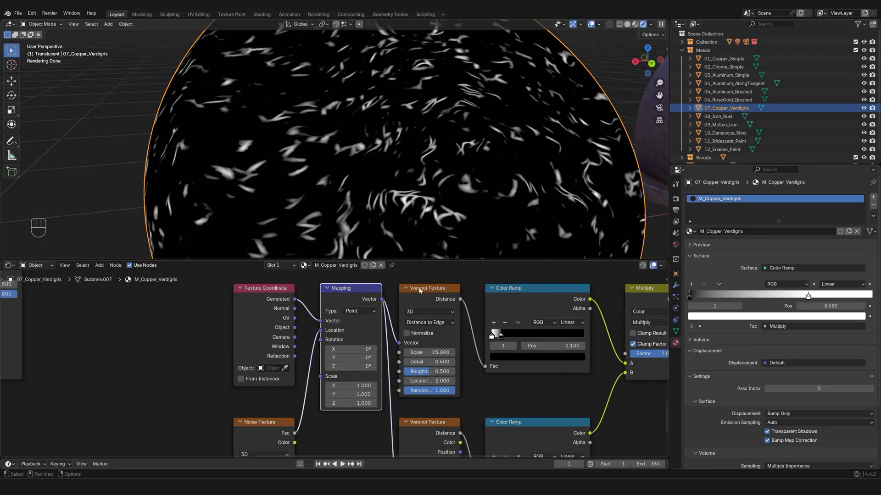
{"action": "left_click", "coordinate": [421, 290]}
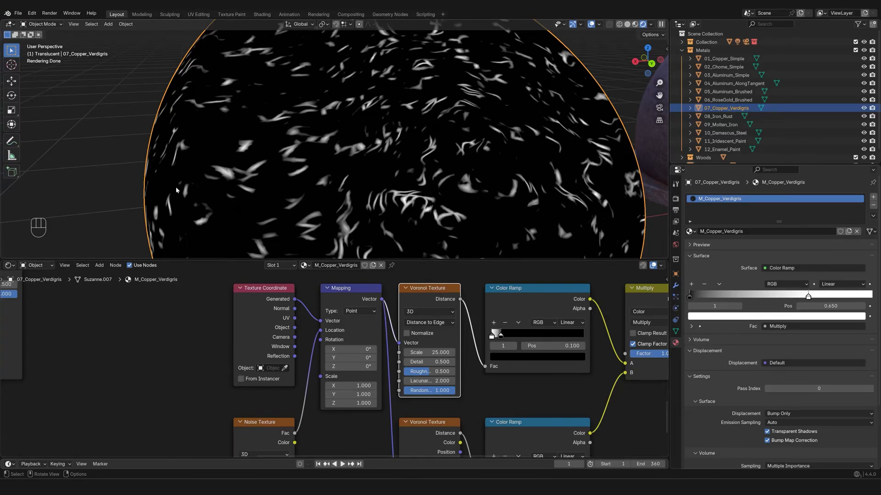
{"action": "scroll", "coordinate": [310, 180], "scroll_direction": "down", "scroll_amount": 6}
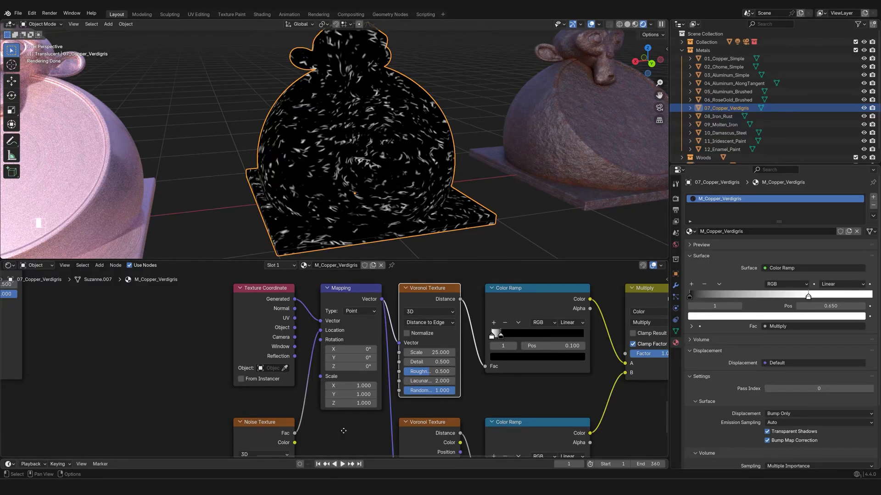
Preview the Noise Texture, the Mapping node and the Distance to Edge Voronoi Texture in turn on the whole model.
{"action": "middle_click_drag", "start_coordinate": [291, 447], "coordinate": [303, 425]}
{"action": "left_click", "coordinate": [272, 413], "text": "ctrl+shift"}
{"action": "middle_click_drag", "start_coordinate": [353, 193], "coordinate": [346, 176]}
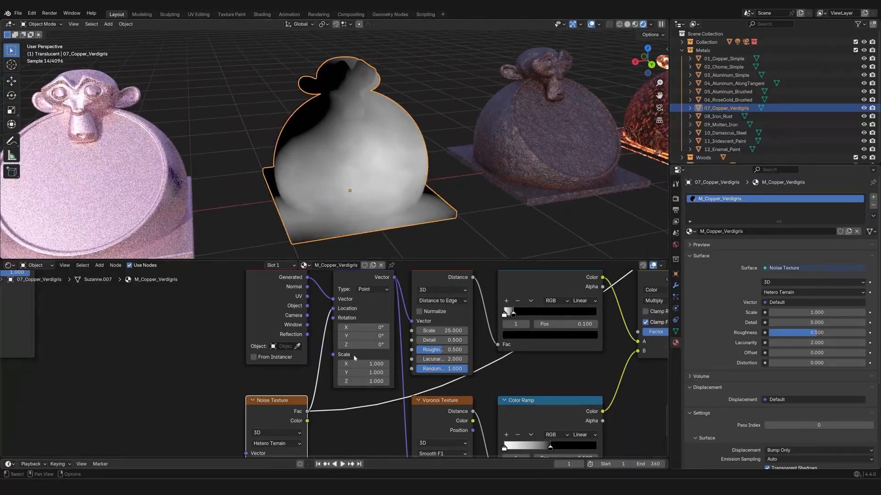
{"action": "left_click", "coordinate": [365, 307], "text": "ctrl+shift"}
{"action": "left_click", "coordinate": [436, 277], "text": "ctrl+shift"}
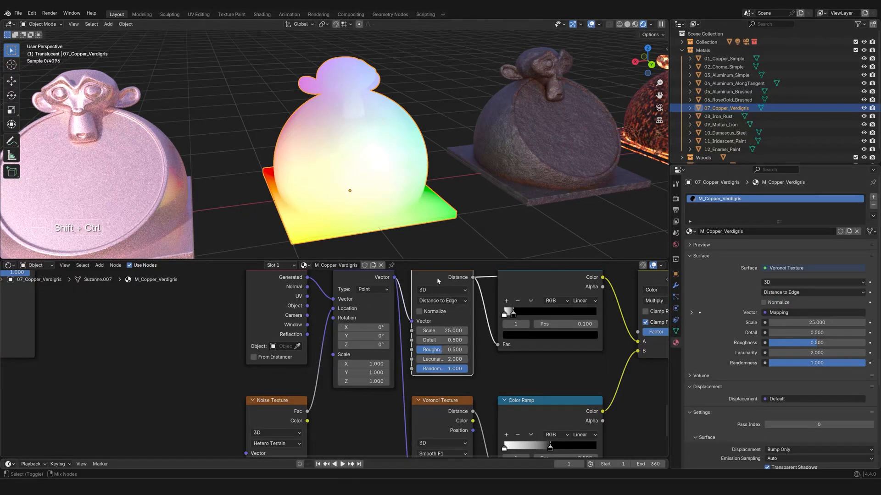
{"action": "middle_click_drag", "start_coordinate": [342, 206], "coordinate": [354, 201]}
{"action": "scroll", "coordinate": [353, 201], "scroll_direction": "up", "scroll_amount": 1}
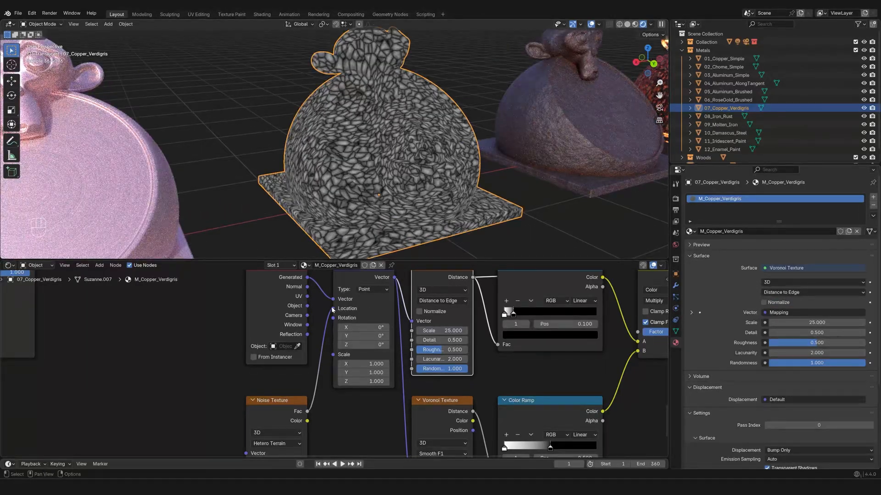
Try the Voronoi pattern with the Noise Texture disconnected from the Mapping node's Location, and undo the disconnection.
{"action": "left_click_drag", "start_coordinate": [333, 310], "coordinate": [319, 419]}
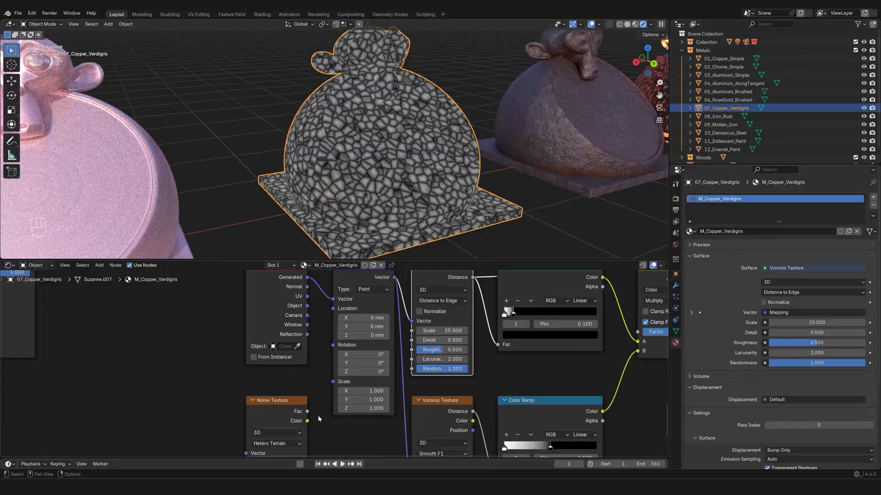
{"action": "left_click", "coordinate": [284, 412]}
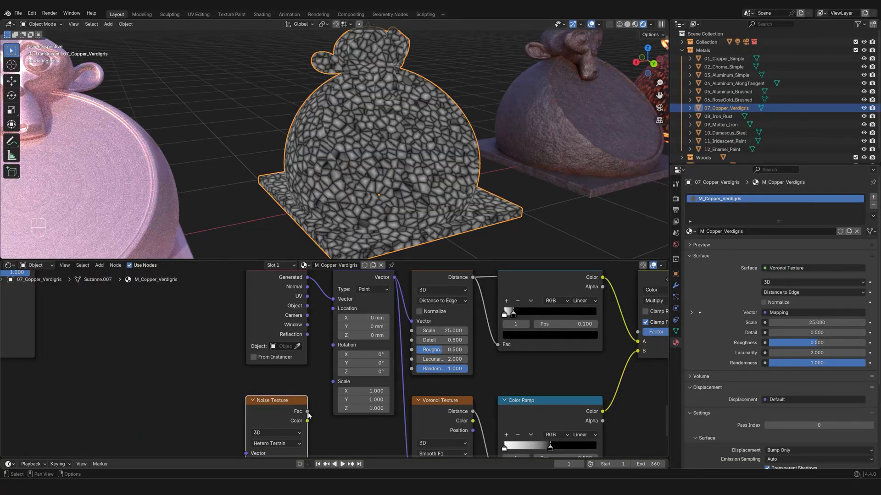
{"action": "key", "text": "ctrl+z"}
{"action": "key", "text": "ctrl+z"}
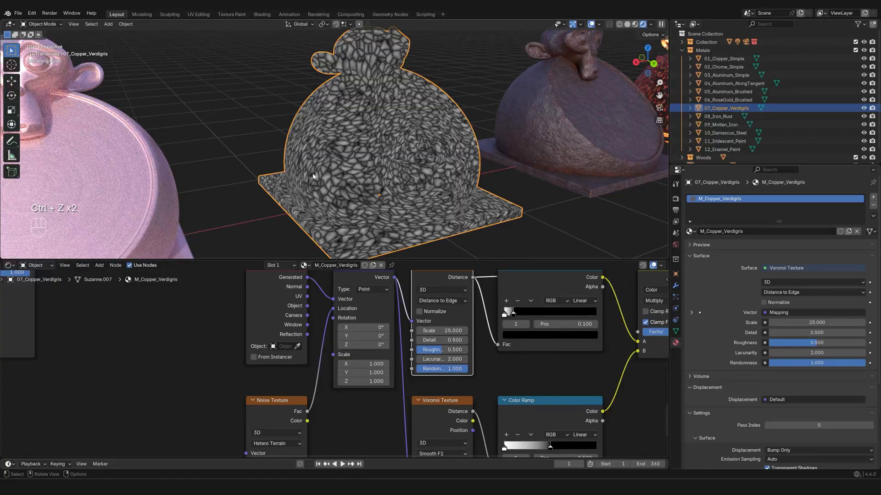
Compare the Distance to Edge Voronoi Texture with its Color Ramp by previewing both up close.
{"action": "middle_click_drag", "start_coordinate": [436, 318], "coordinate": [398, 346]}
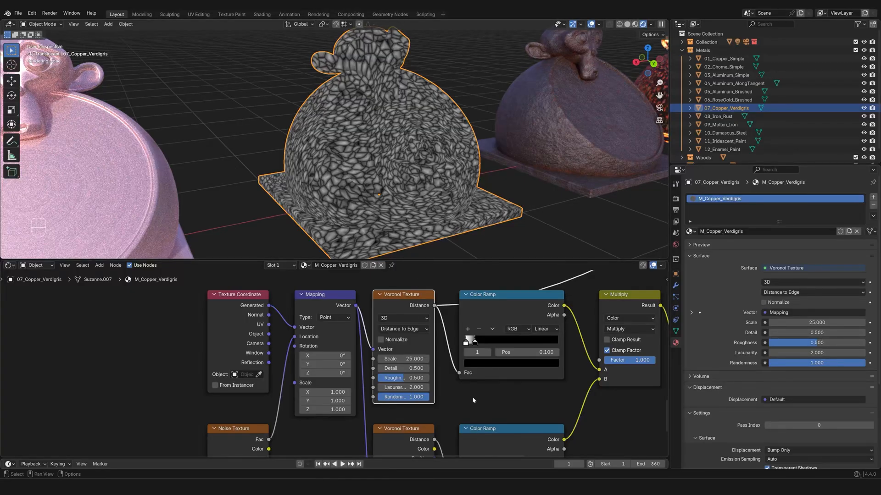
{"action": "middle_click_drag", "start_coordinate": [463, 413], "coordinate": [387, 419]}
{"action": "left_click", "coordinate": [420, 309]}
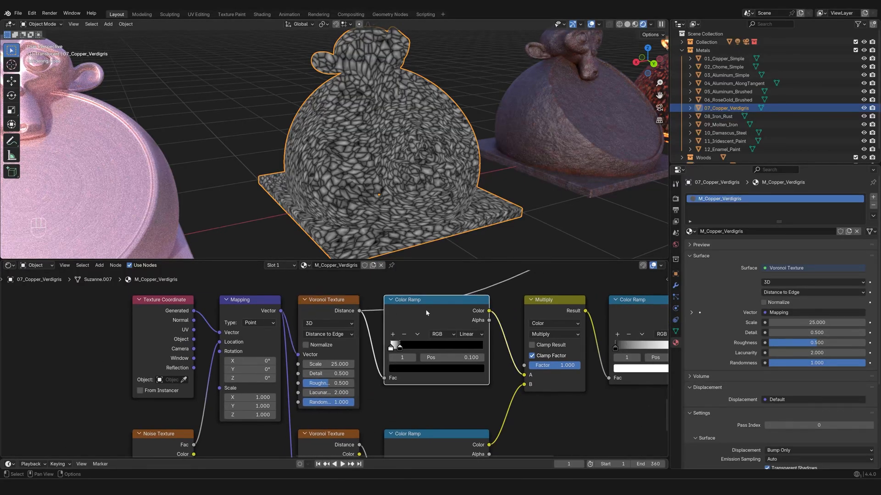
{"action": "left_click", "coordinate": [423, 309], "text": "ctrl+shift"}
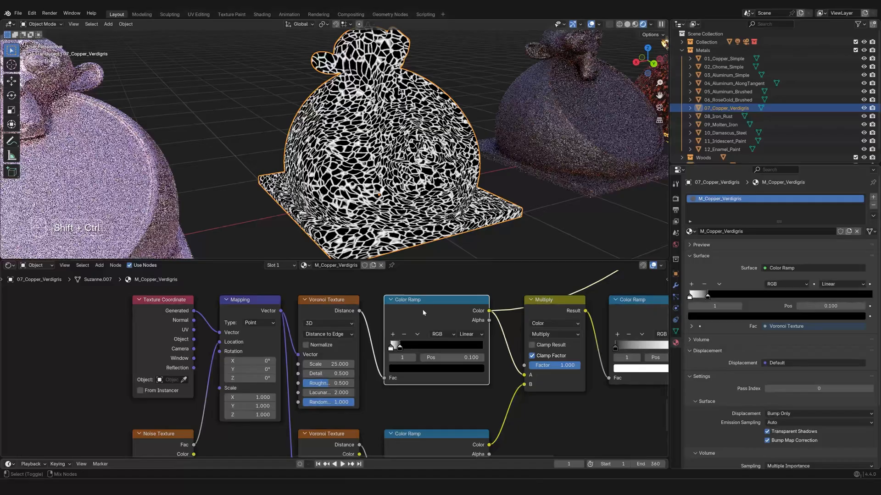
{"action": "scroll", "coordinate": [427, 220], "scroll_direction": "up", "scroll_amount": 6}
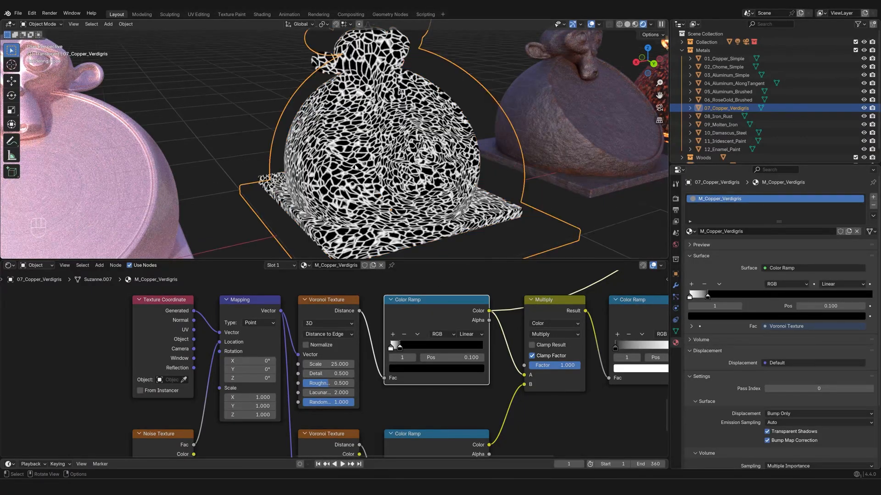
{"action": "left_click", "coordinate": [338, 299], "text": "ctrl+shift"}
{"action": "left_click", "coordinate": [445, 308], "text": "ctrl+shift"}
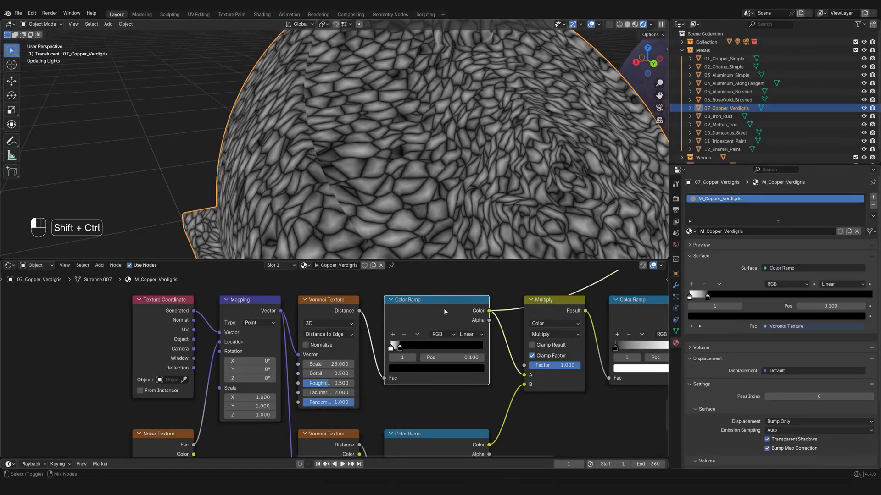
Alternate the preview between the Smooth F1 Voronoi's Color Ramp and the Distance to Edge Voronoi's Color Ramp.
{"action": "scroll", "coordinate": [471, 409], "scroll_direction": "down", "scroll_amount": 1}
{"action": "middle_click_drag", "start_coordinate": [471, 410], "coordinate": [419, 327], "text": "shift"}
{"action": "left_click", "coordinate": [372, 357], "text": "ctrl+shift"}
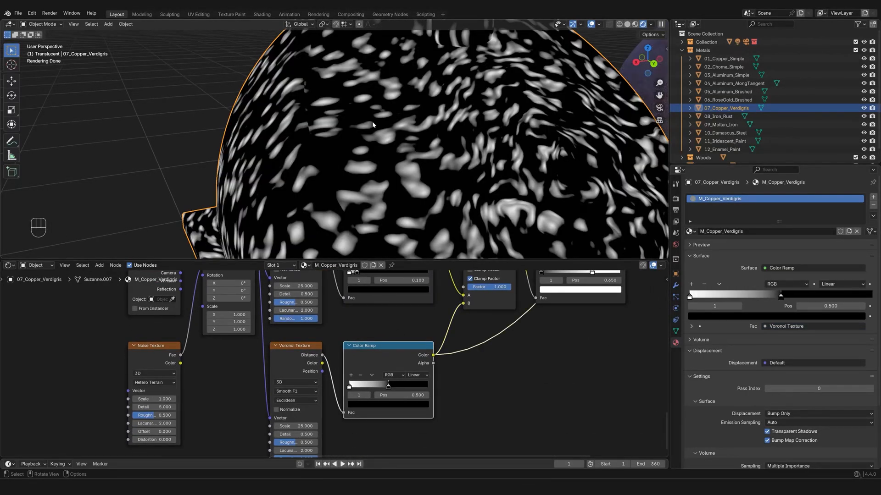
{"action": "middle_click_drag", "start_coordinate": [324, 322], "coordinate": [335, 347]}
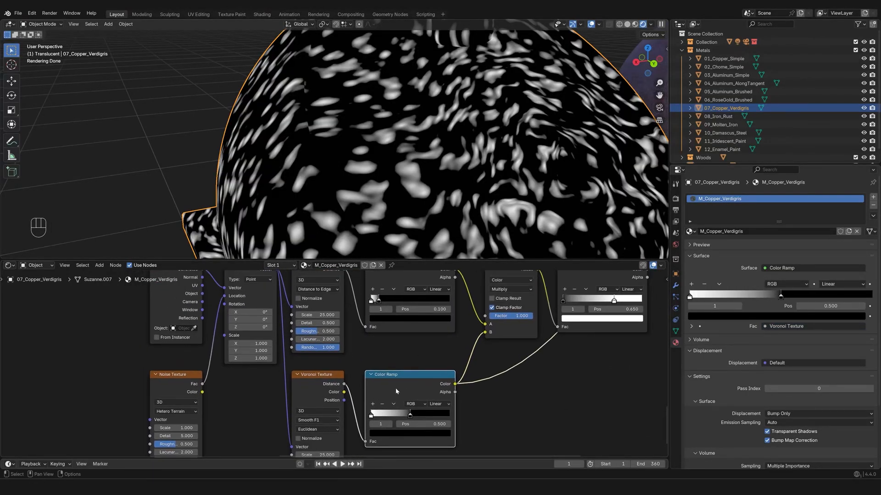
{"action": "scroll", "coordinate": [340, 414], "scroll_direction": "down", "scroll_amount": 2}
{"action": "middle_click_drag", "start_coordinate": [363, 377], "coordinate": [330, 387]}
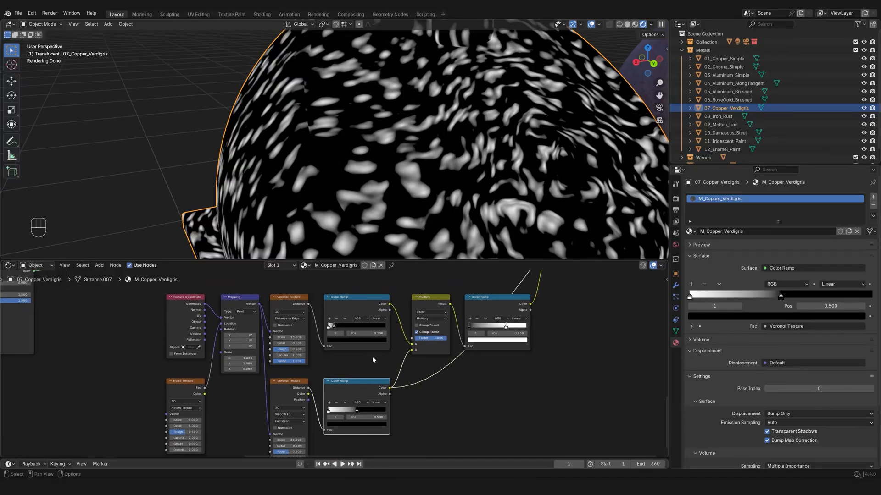
{"action": "left_click", "coordinate": [356, 306], "text": "ctrl+shift"}
{"action": "left_click", "coordinate": [353, 384], "text": "ctrl+shift"}
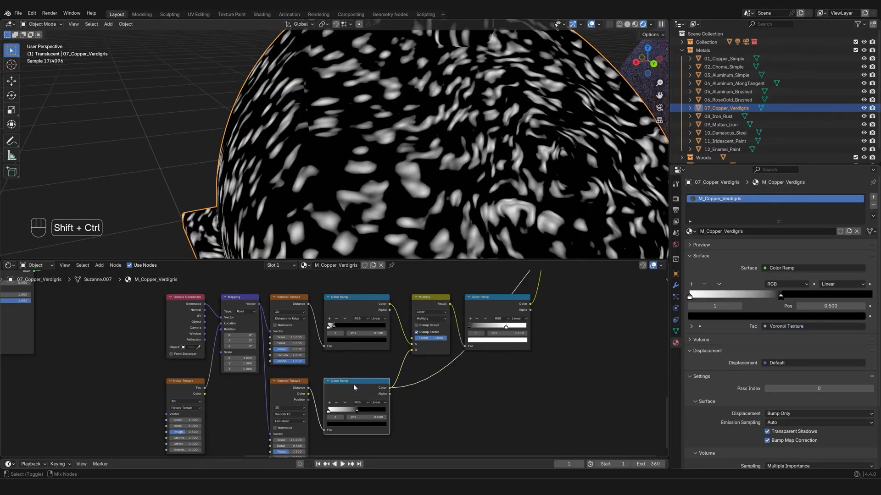
{"action": "left_click", "coordinate": [358, 307], "text": "ctrl+shift"}
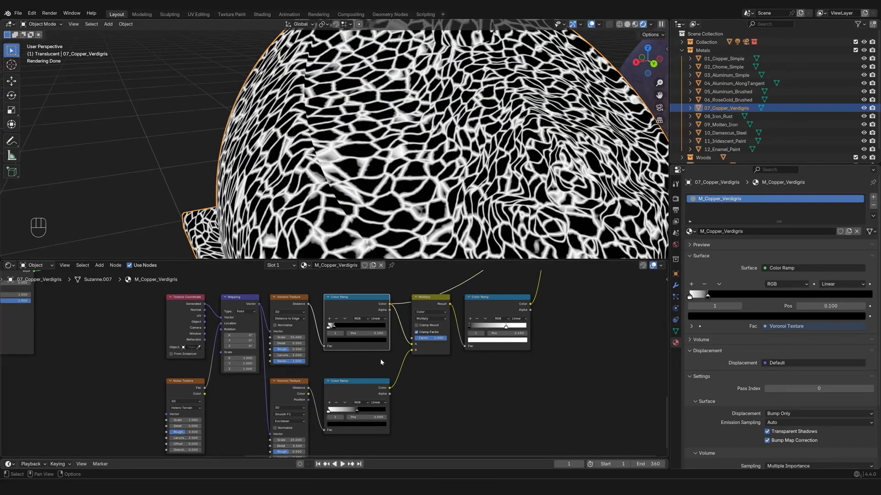
{"action": "left_click", "coordinate": [351, 393], "text": "ctrl+shift"}
Preview the Multiply node against the Distance to Edge Color Ramp feeding it, and the Color Ramp after the Multiply.
{"action": "middle_click_drag", "start_coordinate": [473, 367], "coordinate": [387, 390], "text": "shift"}
{"action": "scroll", "coordinate": [385, 389], "scroll_direction": "up", "scroll_amount": 2}
{"action": "left_click", "coordinate": [341, 313], "text": "ctrl+shift"}
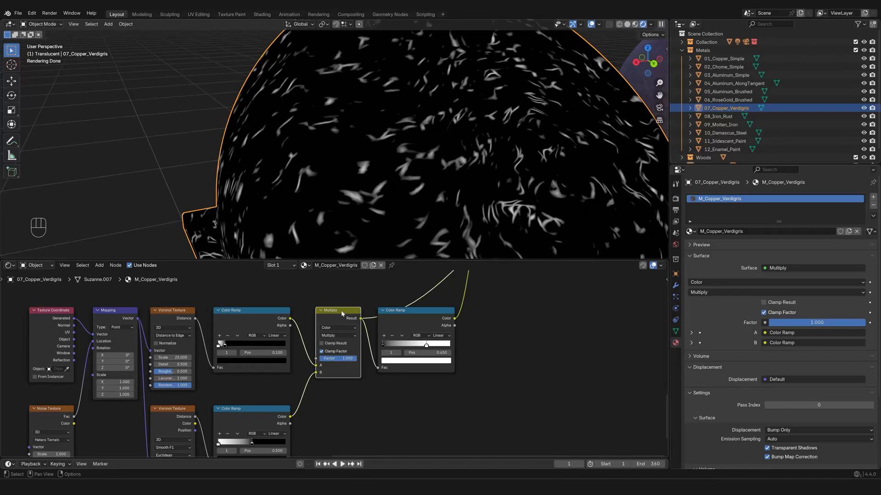
{"action": "left_click", "coordinate": [256, 321], "text": "ctrl+shift"}
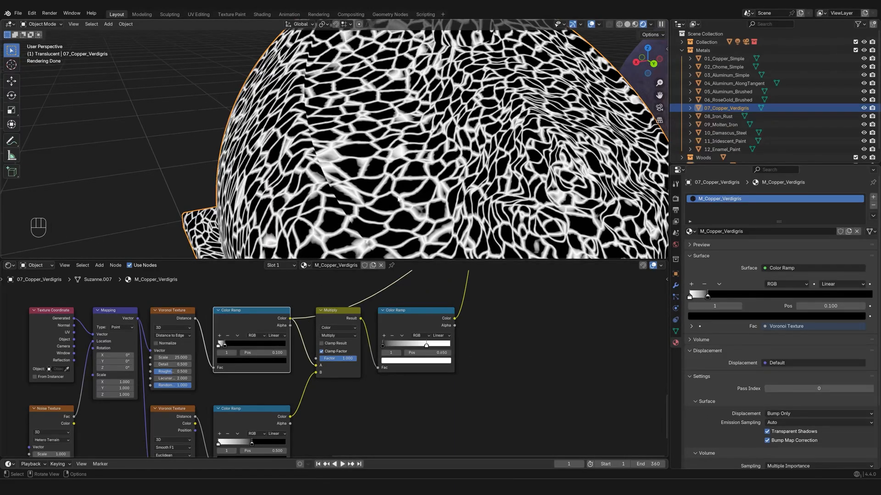
{"action": "left_click", "coordinate": [342, 317], "text": "ctrl+shift"}
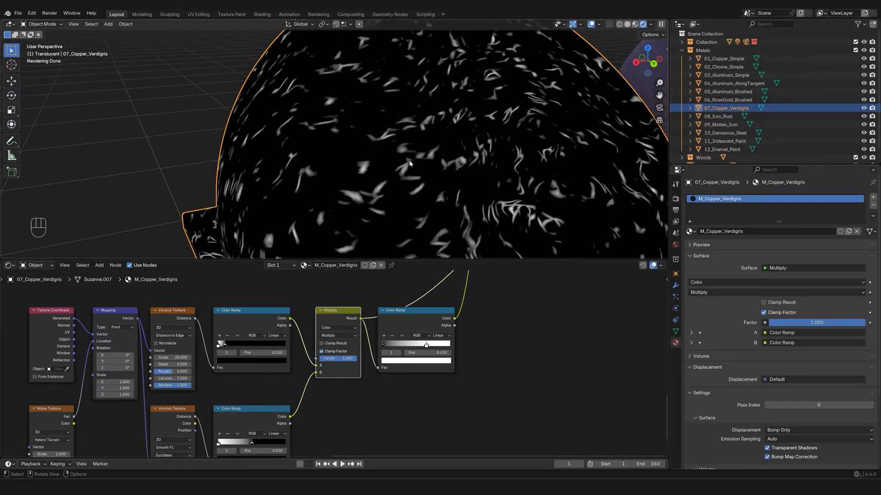
{"action": "scroll", "coordinate": [458, 191], "scroll_direction": "down", "scroll_amount": 5}
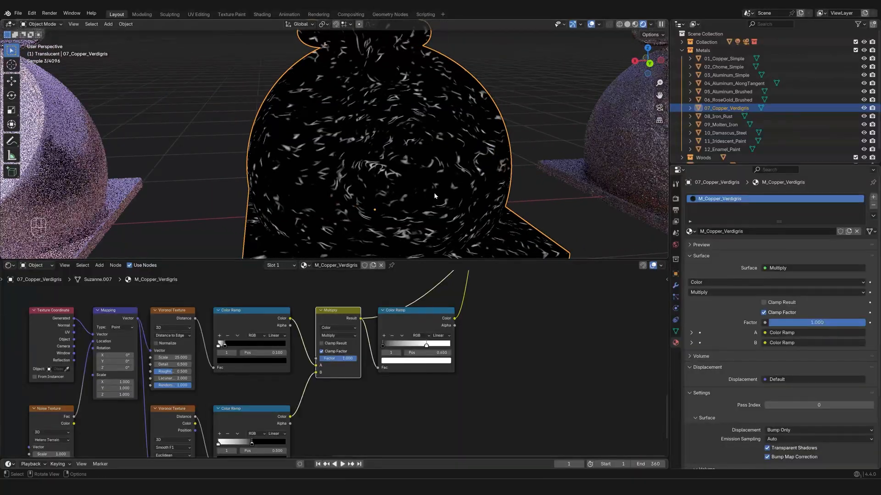
{"action": "left_click", "coordinate": [410, 318], "text": "ctrl+shift"}
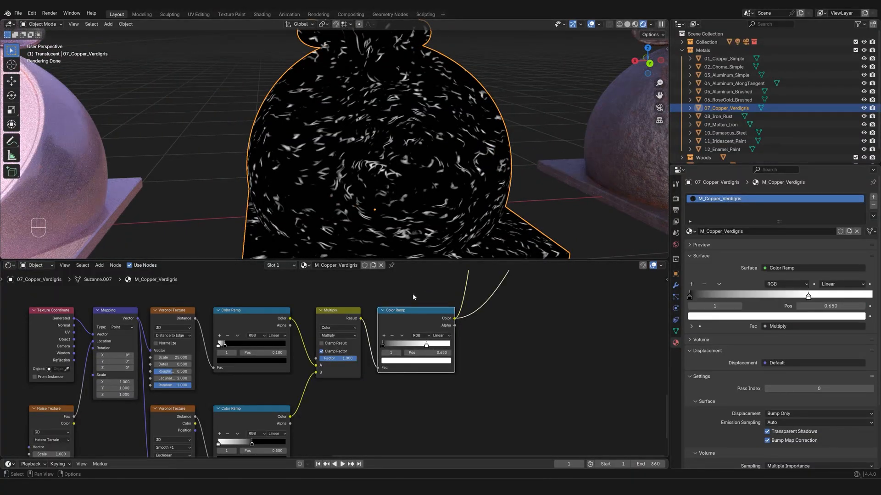
Return the surface output to the final Mix Shader before the Material Output.
{"action": "middle_click_drag", "start_coordinate": [485, 336], "coordinate": [438, 391]}
{"action": "scroll", "coordinate": [436, 362], "scroll_direction": "down", "scroll_amount": 4}
{"action": "scroll", "coordinate": [437, 351], "scroll_direction": "up", "scroll_amount": 1}
{"action": "middle_click_drag", "start_coordinate": [436, 348], "coordinate": [366, 414]}
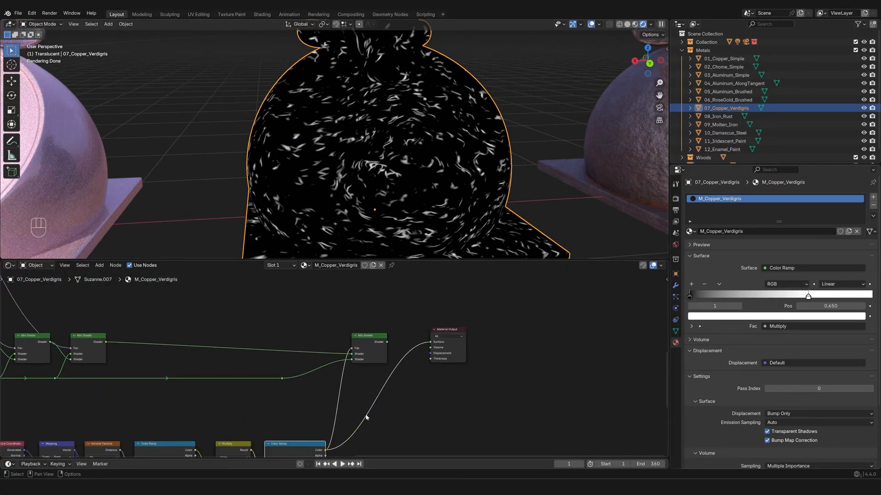
{"action": "scroll", "coordinate": [340, 365], "scroll_direction": "up", "scroll_amount": 2}
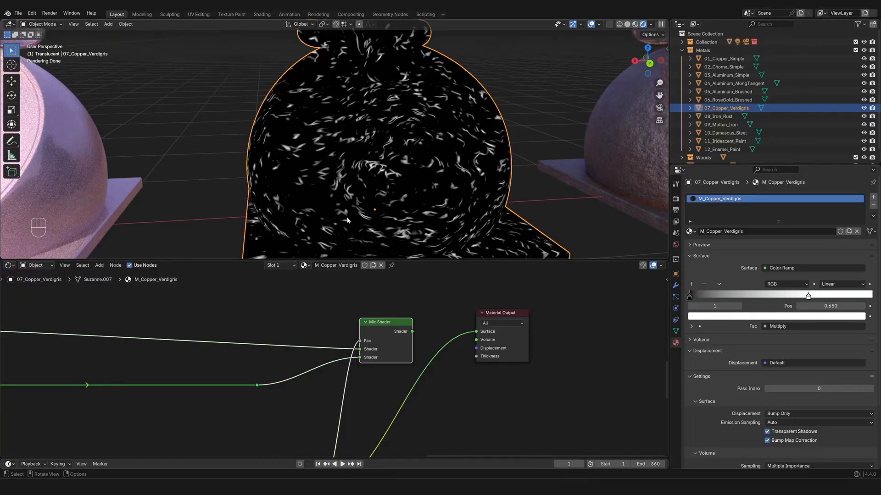
{"action": "scroll", "coordinate": [274, 366], "scroll_direction": "down", "scroll_amount": 3}
{"action": "middle_click_drag", "start_coordinate": [175, 385], "coordinate": [182, 389]}
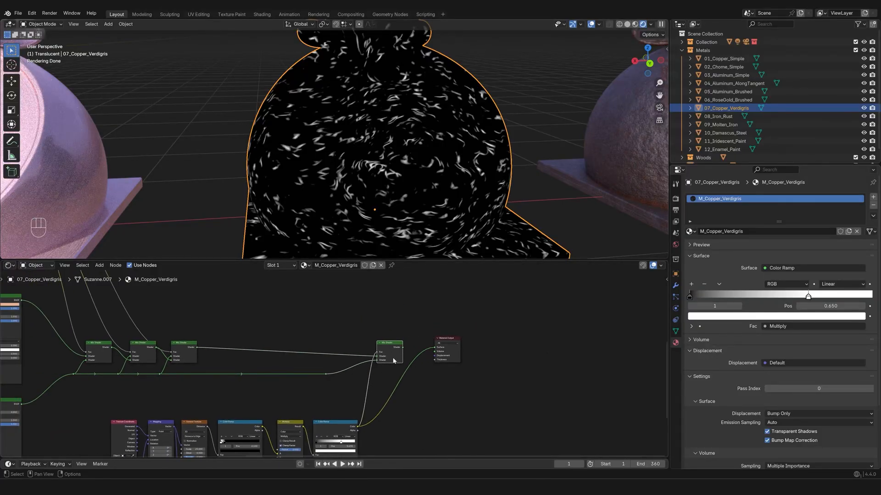
{"action": "left_click", "coordinate": [387, 346], "text": "ctrl+shift"}
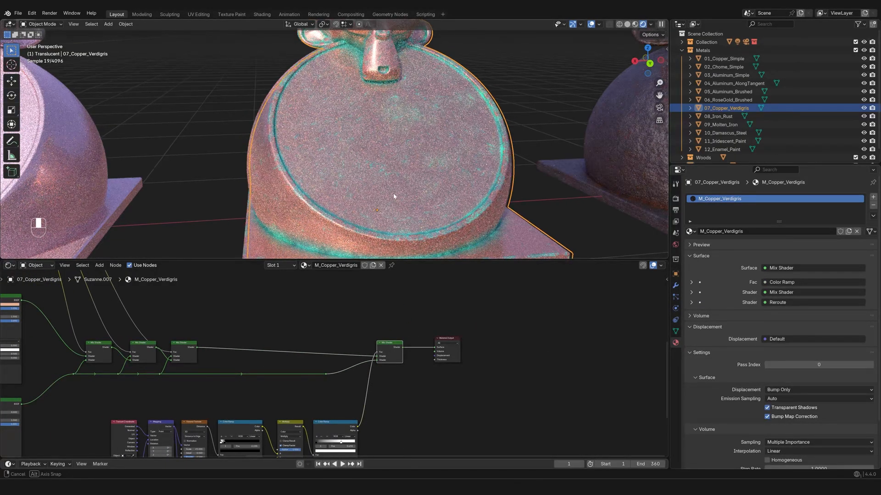
Examine the scratch-like verdigris marks on the model's round face up close.
{"action": "middle_click_drag", "start_coordinate": [394, 197], "coordinate": [403, 197]}
{"action": "scroll", "coordinate": [422, 193], "scroll_direction": "up", "scroll_amount": 3}
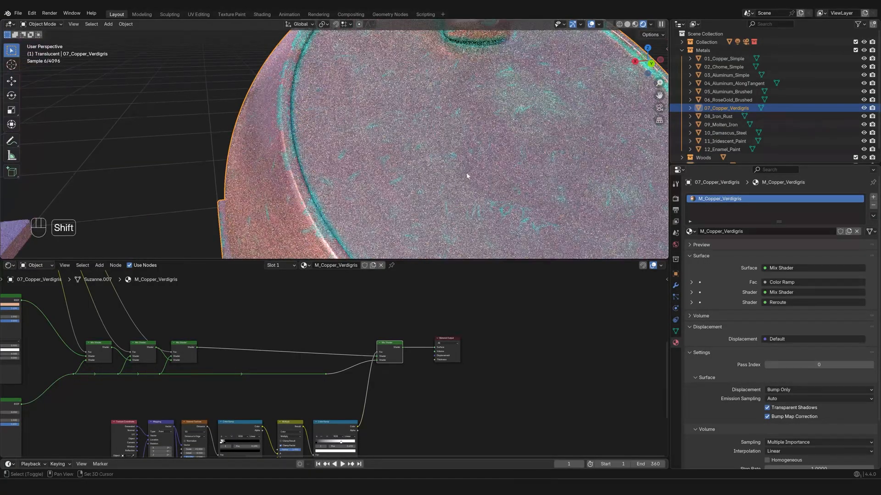
{"action": "middle_click_drag", "start_coordinate": [467, 176], "coordinate": [428, 225], "text": "shift"}
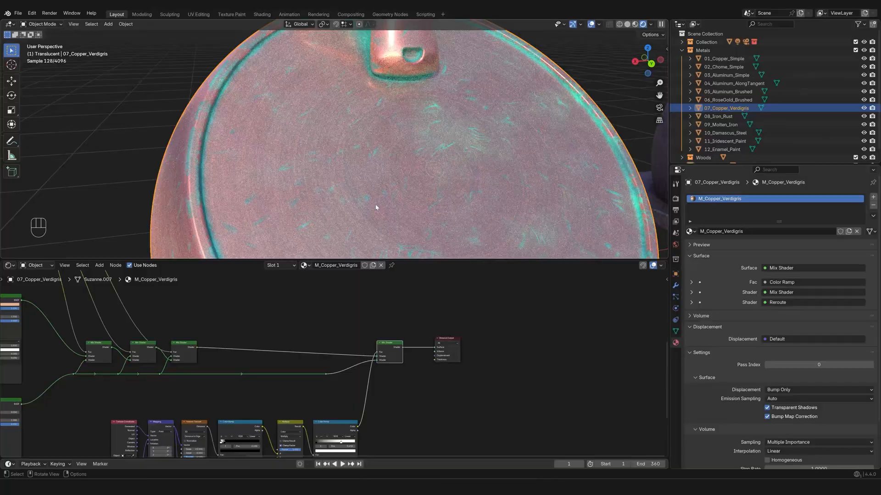
{"action": "scroll", "coordinate": [376, 206], "scroll_direction": "up", "scroll_amount": 2}
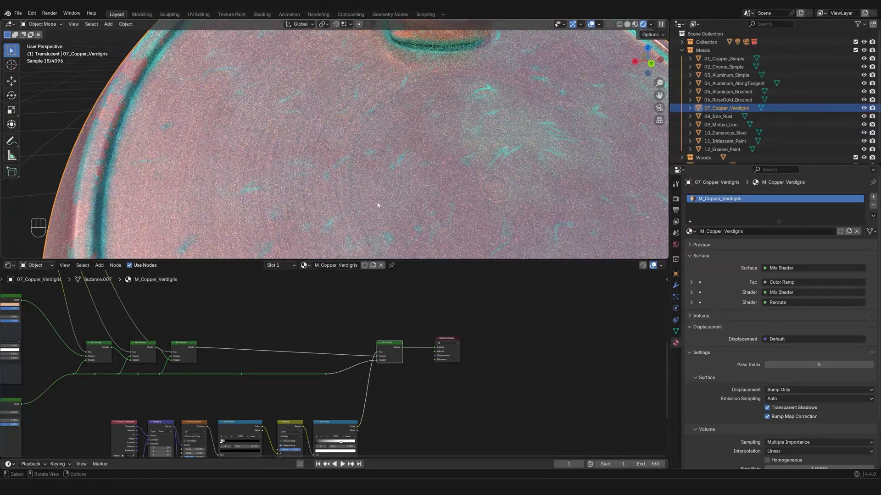
{"action": "scroll", "coordinate": [387, 196], "scroll_direction": "down", "scroll_amount": 3}
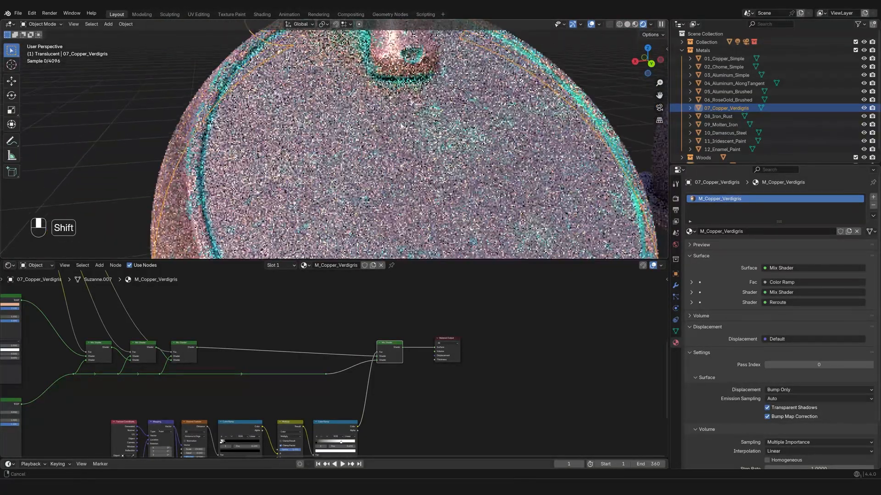
Examine the verdigris on the monkey head and the recesses around the ears, and view the whole copper model beside its neighbours.
{"action": "middle_click_drag", "start_coordinate": [385, 68], "coordinate": [384, 176], "text": "shift"}
{"action": "scroll", "coordinate": [383, 177], "scroll_direction": "up", "scroll_amount": 1}
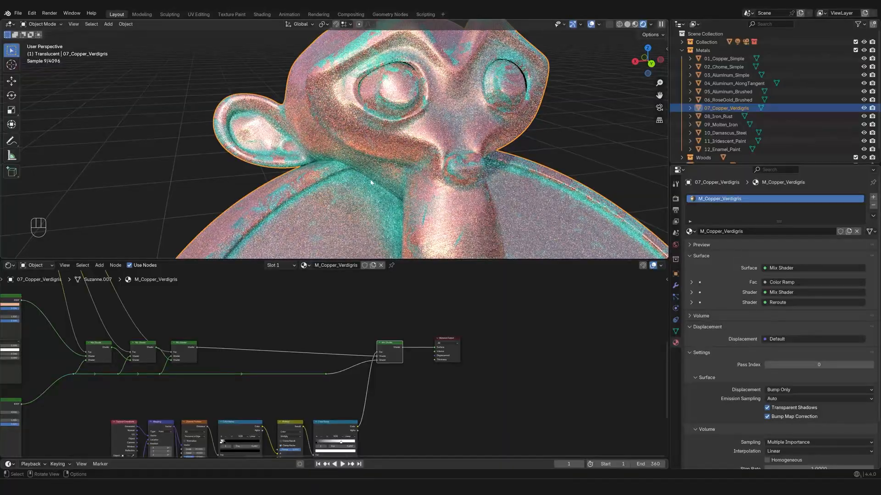
{"action": "scroll", "coordinate": [361, 182], "scroll_direction": "up", "scroll_amount": 2}
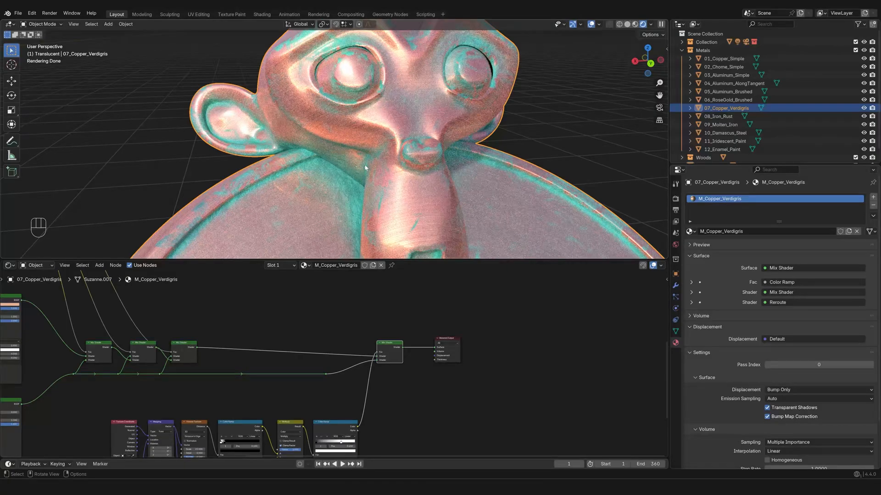
{"action": "scroll", "coordinate": [369, 188], "scroll_direction": "down", "scroll_amount": 6}
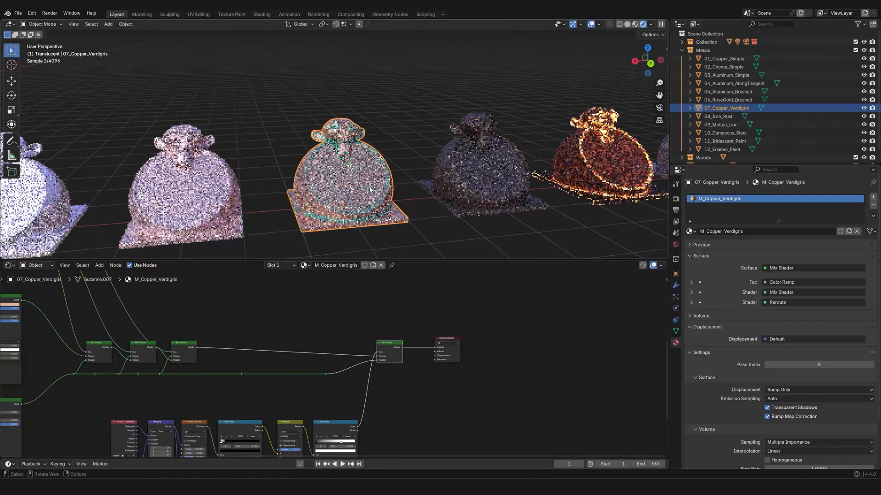
{"action": "scroll", "coordinate": [370, 193], "scroll_direction": "up", "scroll_amount": 1}
{"action": "scroll", "coordinate": [370, 362], "scroll_direction": "down", "scroll_amount": 3}
{"action": "scroll", "coordinate": [402, 333], "scroll_direction": "down", "scroll_amount": 3}
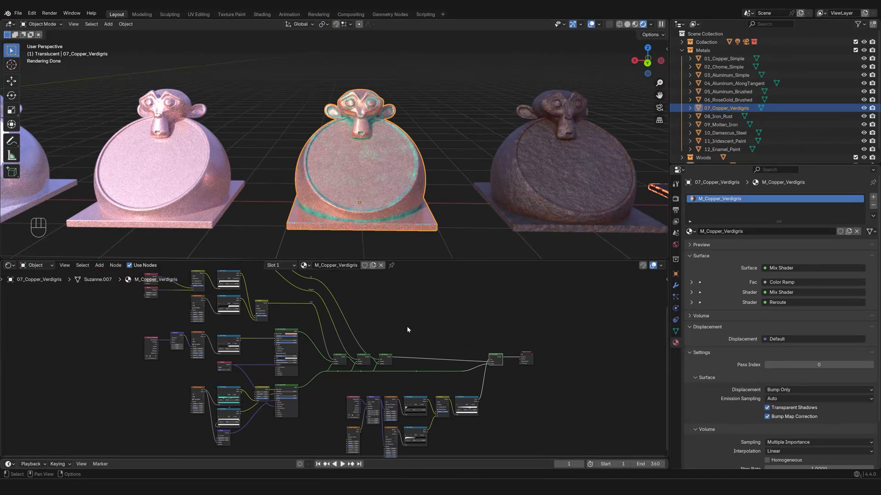
Select the copper shader nodes and the verdigris shader nodes in turn within the M_Copper_Verdigris node tree.
{"action": "scroll", "coordinate": [400, 334], "scroll_direction": "up", "scroll_amount": 2}
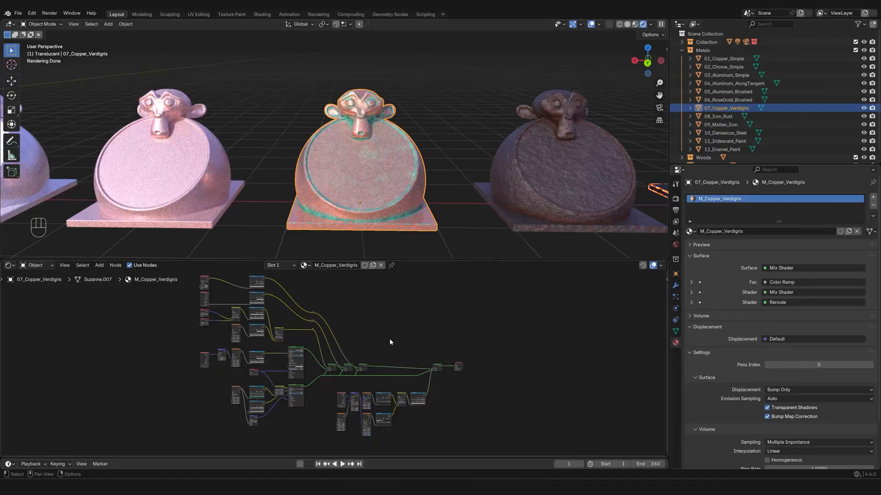
{"action": "left_click_drag", "start_coordinate": [188, 346], "coordinate": [303, 384]}
{"action": "left_click_drag", "start_coordinate": [181, 378], "coordinate": [309, 439]}
{"action": "middle_click_drag", "start_coordinate": [465, 396], "coordinate": [428, 379], "text": "shift"}
{"action": "scroll", "coordinate": [428, 379], "scroll_direction": "up", "scroll_amount": 2}
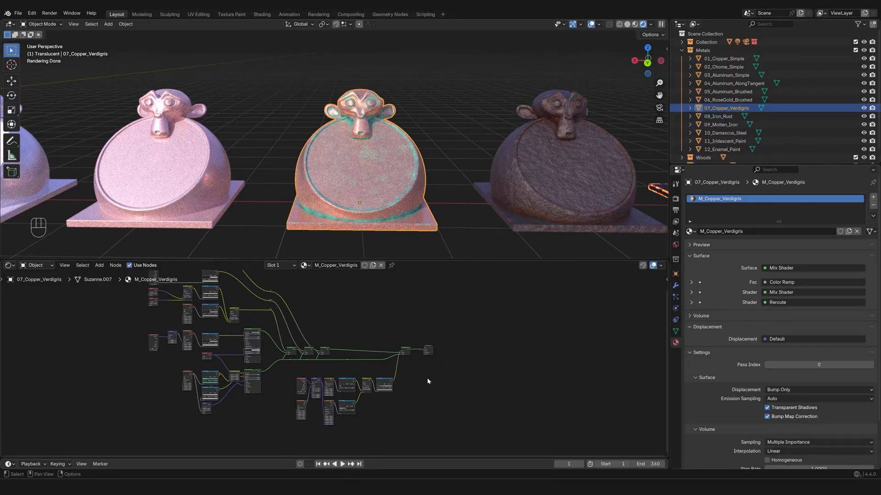
{"action": "scroll", "coordinate": [425, 372], "scroll_direction": "up", "scroll_amount": 1}
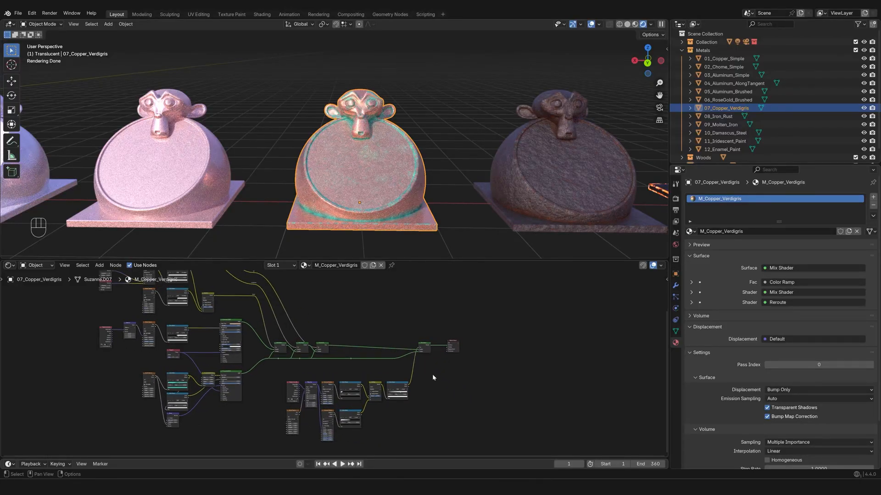
Switch between the 08_Iron_Rust and 07_Copper_Verdigris models to compare their node trees, finishing on 08_Iron_Rust.
{"action": "scroll", "coordinate": [434, 197], "scroll_direction": "up", "scroll_amount": 2}
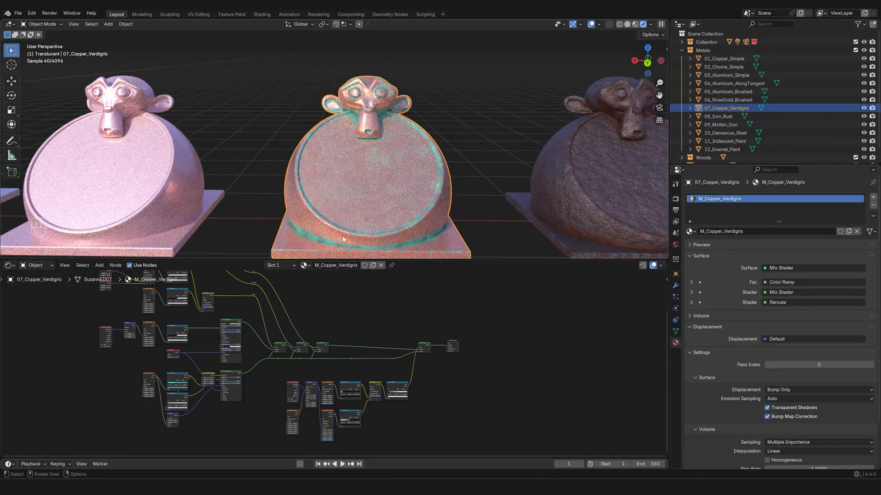
{"action": "scroll", "coordinate": [343, 238], "scroll_direction": "down", "scroll_amount": 1}
{"action": "middle_click_drag", "start_coordinate": [532, 204], "coordinate": [409, 181], "text": "shift"}
{"action": "left_click", "coordinate": [426, 182]}
{"action": "scroll", "coordinate": [414, 183], "scroll_direction": "up", "scroll_amount": 2}
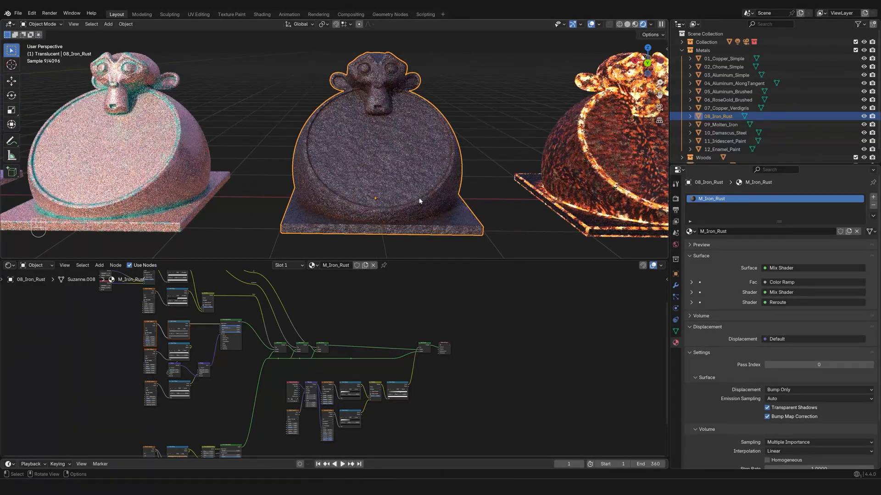
{"action": "left_click", "coordinate": [200, 150]}
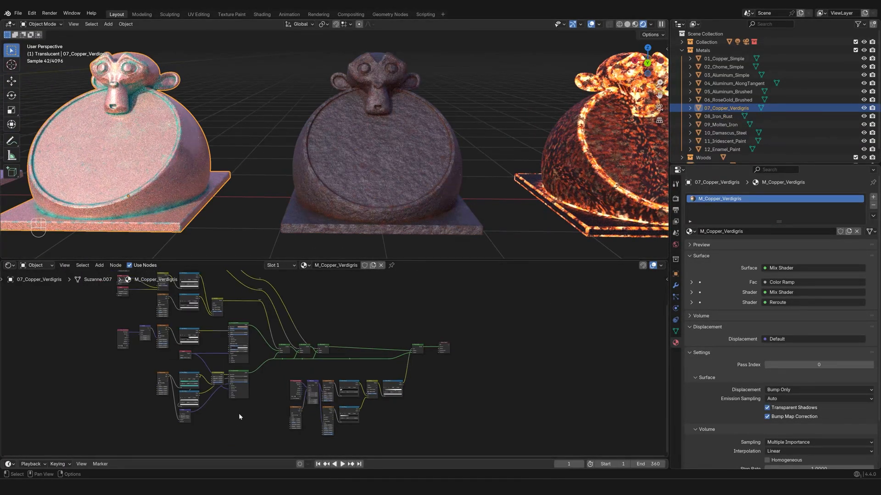
{"action": "left_click", "coordinate": [359, 170]}
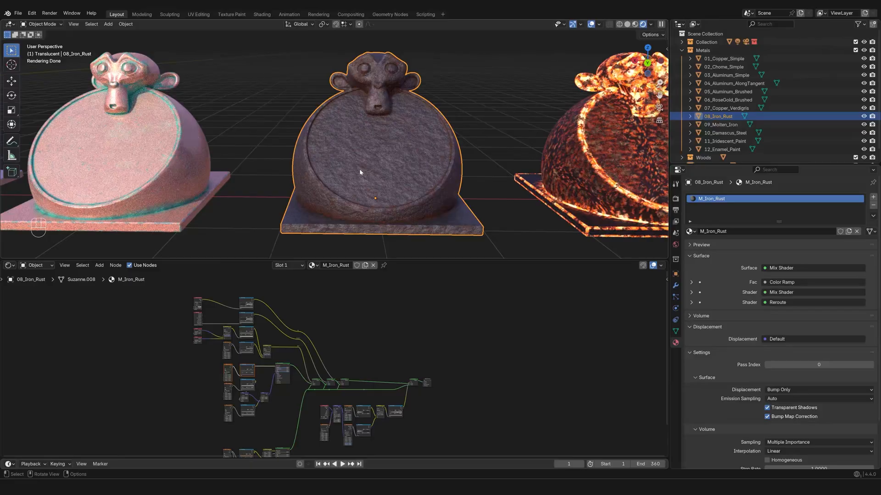
Preview the base iron Principled BSDF of M_Iron_Rust on its own as the surface output.
{"action": "scroll", "coordinate": [367, 361], "scroll_direction": "down", "scroll_amount": 1}
{"action": "middle_click_drag", "start_coordinate": [376, 346], "coordinate": [396, 329]}
{"action": "left_click", "coordinate": [397, 328]}
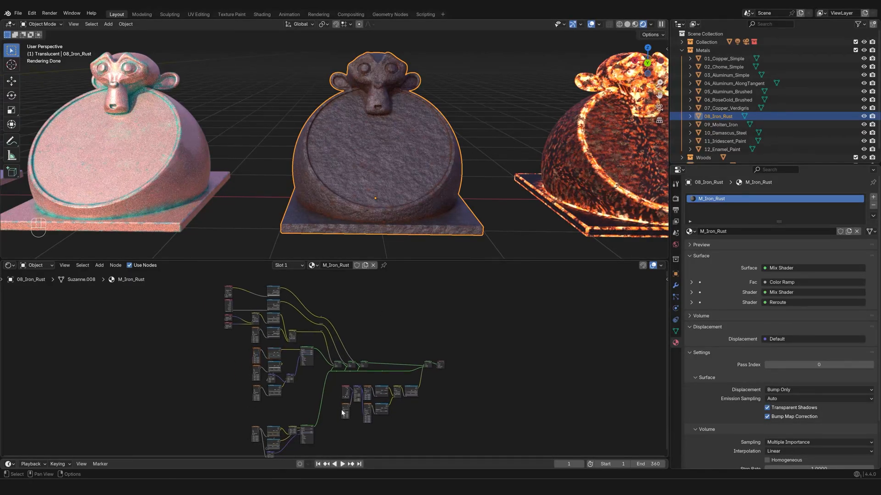
{"action": "scroll", "coordinate": [292, 396], "scroll_direction": "up", "scroll_amount": 6}
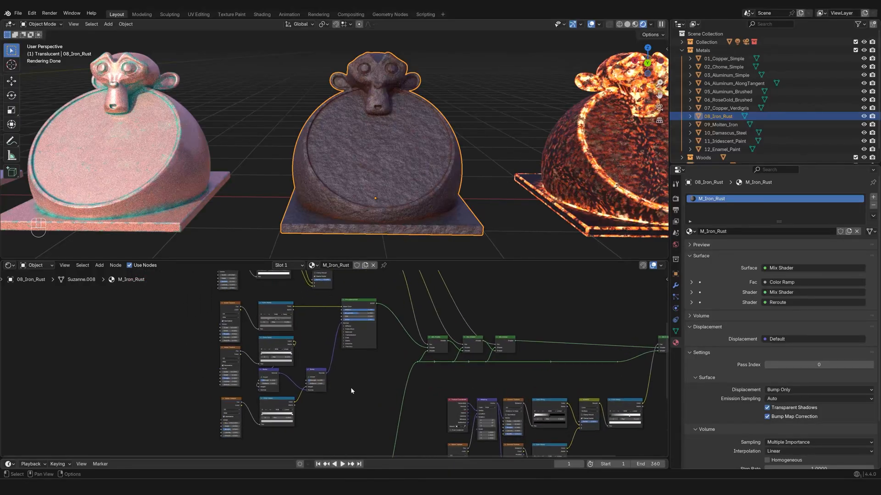
{"action": "left_click", "coordinate": [393, 314], "text": "ctrl+shift"}
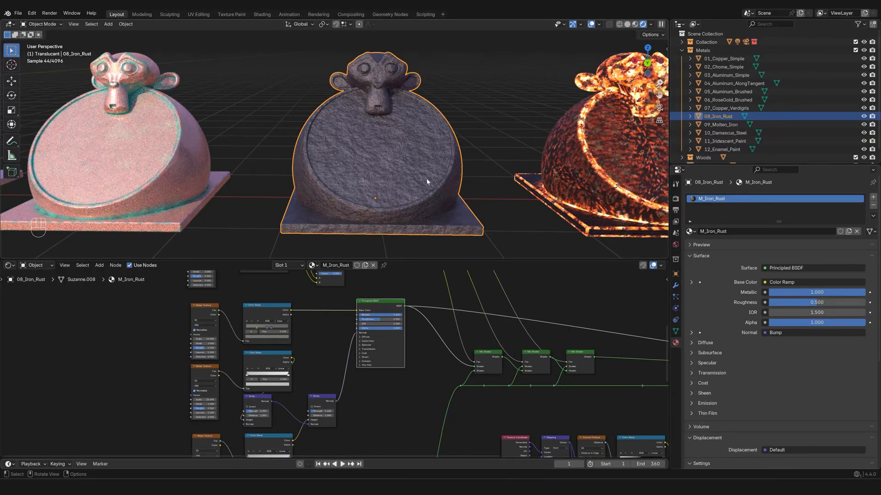
Preview the base copper Principled BSDF in M_Copper_Verdigris for comparison, and inspect the two chained Bump nodes in M_Iron_Rust.
{"action": "left_click", "coordinate": [124, 160]}
{"action": "left_click", "coordinate": [373, 306], "text": "ctrl+shift"}
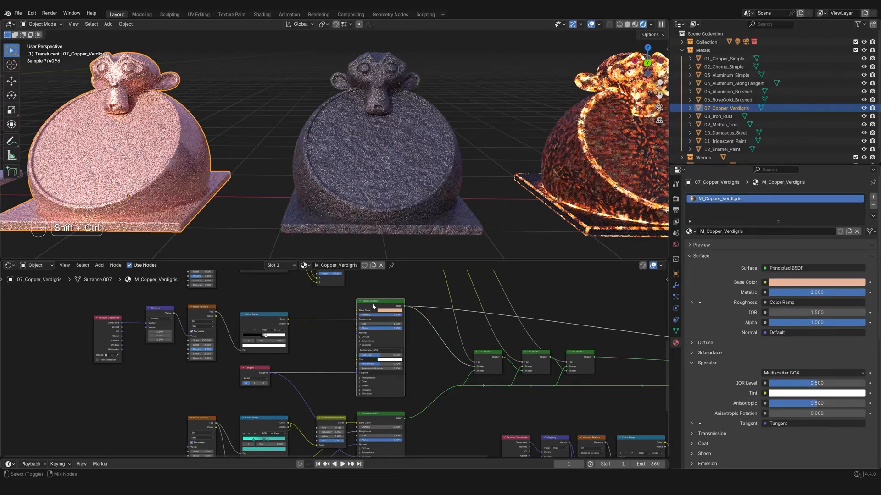
{"action": "left_click", "coordinate": [331, 211]}
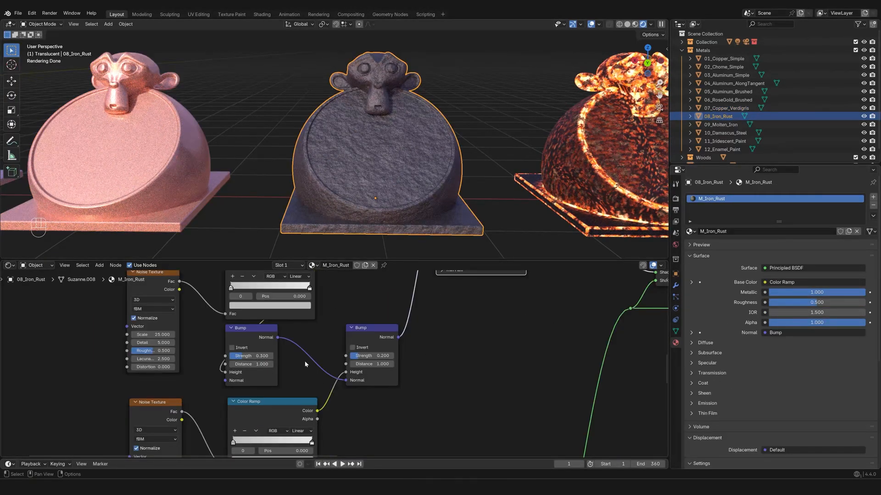
{"action": "scroll", "coordinate": [322, 363], "scroll_direction": "down", "scroll_amount": 5}
{"action": "scroll", "coordinate": [294, 376], "scroll_direction": "up", "scroll_amount": 2}
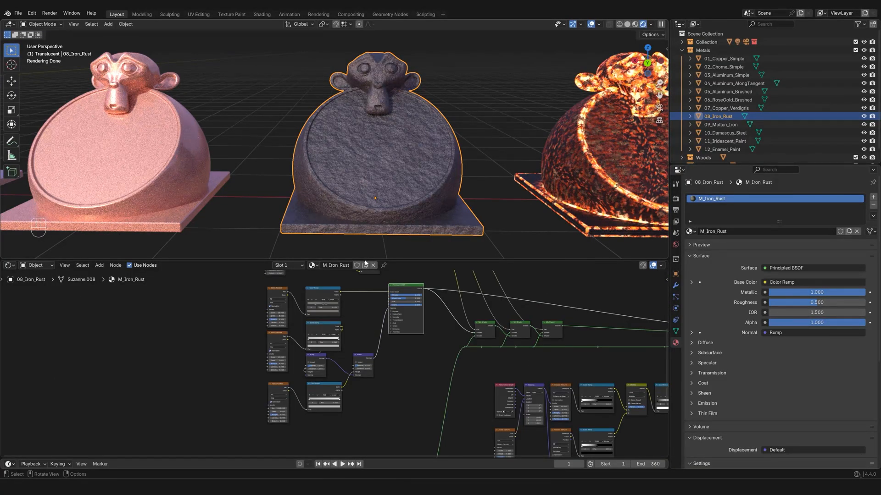
Reconnect the final Mix Shader to the Material Output in M_Copper_Verdigris.
{"action": "left_click", "coordinate": [190, 186]}
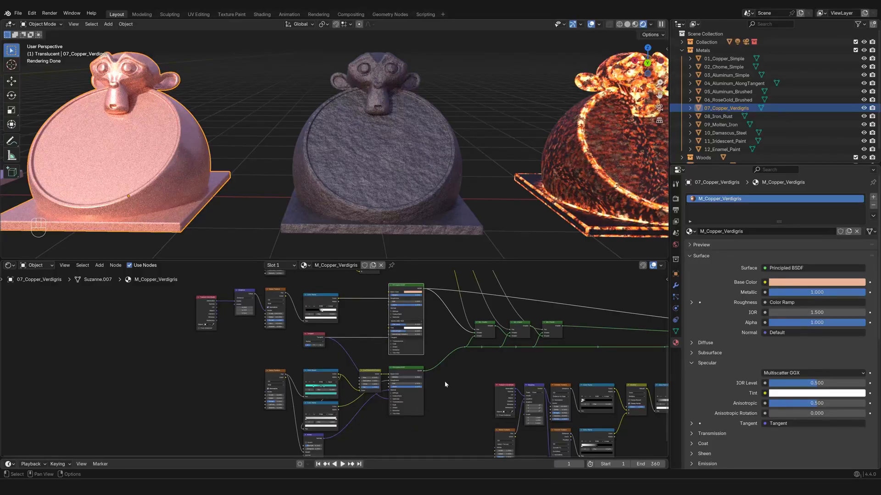
{"action": "scroll", "coordinate": [446, 382], "scroll_direction": "down", "scroll_amount": 4}
{"action": "middle_click_drag", "start_coordinate": [456, 368], "coordinate": [297, 379]}
{"action": "scroll", "coordinate": [413, 392], "scroll_direction": "up", "scroll_amount": 3}
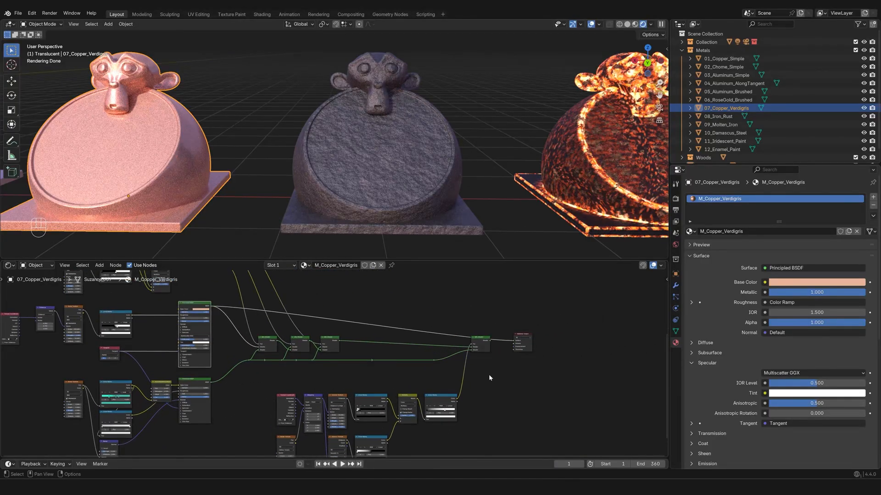
{"action": "left_click", "coordinate": [479, 339], "text": "ctrl+shift"}
Preview the separate rust Principled BSDF of M_Iron_Rust and inspect its surface on the model up close.
{"action": "left_click", "coordinate": [405, 233]}
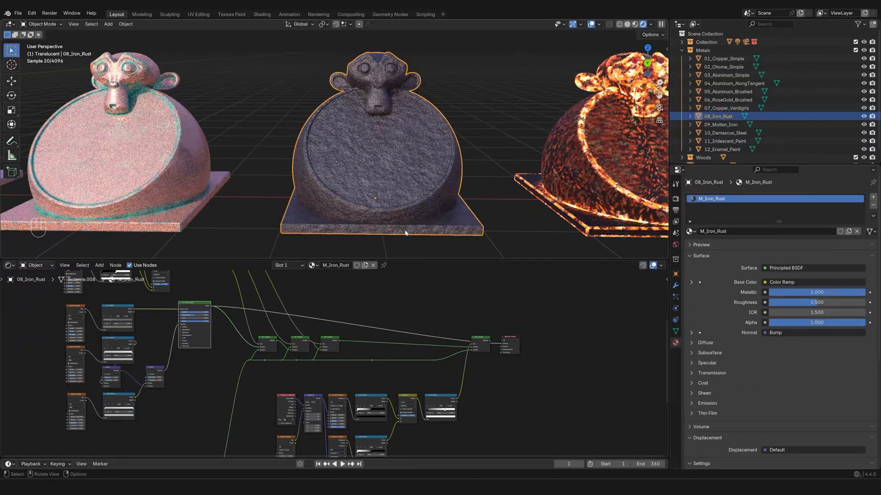
{"action": "middle_click_drag", "start_coordinate": [189, 447], "coordinate": [327, 322]}
{"action": "scroll", "coordinate": [326, 346], "scroll_direction": "up", "scroll_amount": 1}
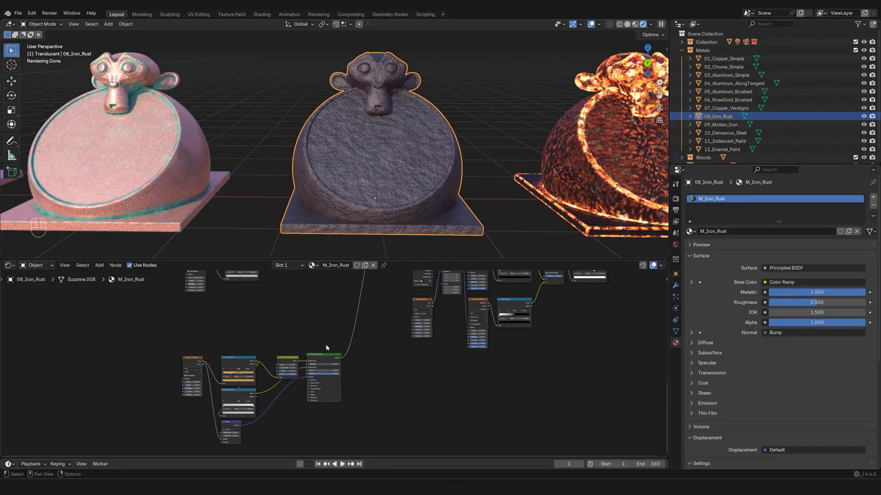
{"action": "left_click", "coordinate": [323, 356], "text": "ctrl+shift"}
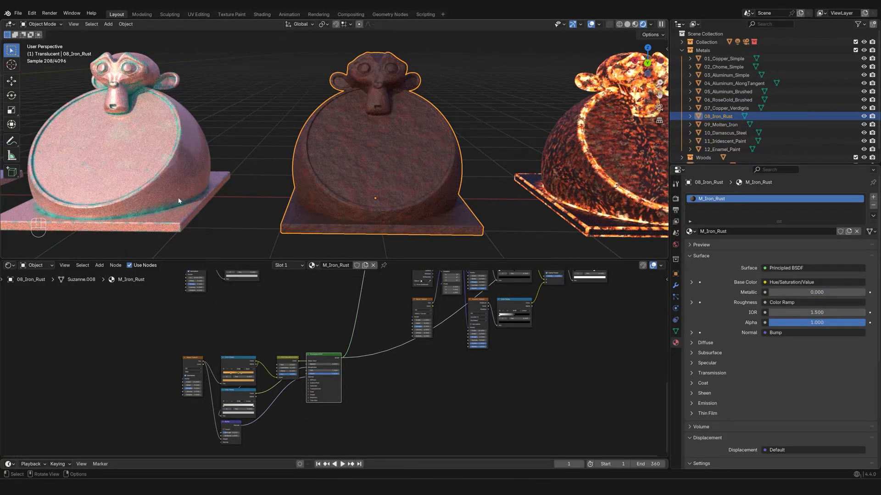
{"action": "scroll", "coordinate": [461, 182], "scroll_direction": "up", "scroll_amount": 3}
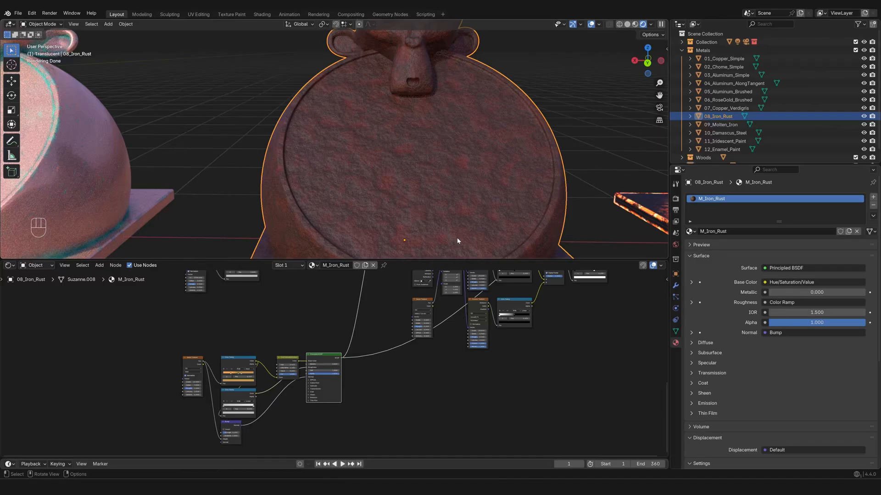
Examine the mask nodes that place the rust in M_Iron_Rust and compare them with those of 07_Copper_Verdigris.
{"action": "scroll", "coordinate": [347, 370], "scroll_direction": "down", "scroll_amount": 5}
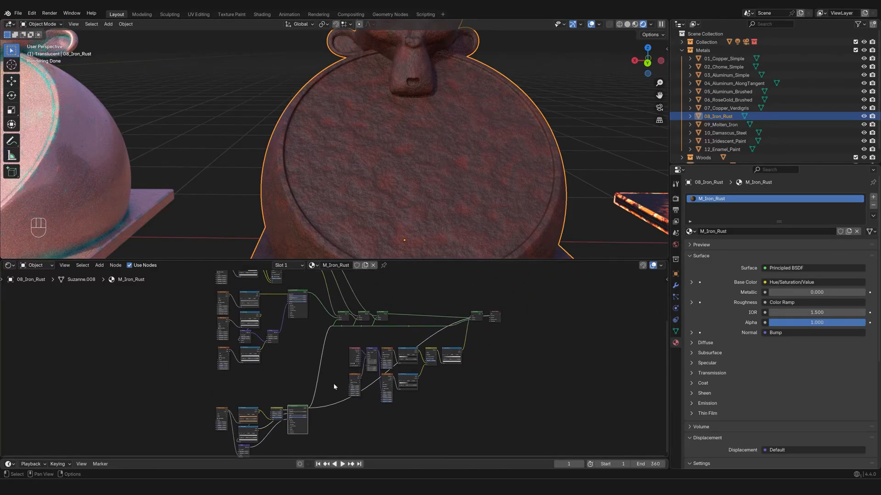
{"action": "scroll", "coordinate": [337, 353], "scroll_direction": "down", "scroll_amount": 1}
{"action": "middle_click_drag", "start_coordinate": [336, 349], "coordinate": [314, 384]}
{"action": "scroll", "coordinate": [340, 375], "scroll_direction": "down", "scroll_amount": 1}
{"action": "scroll", "coordinate": [429, 156], "scroll_direction": "down", "scroll_amount": 2}
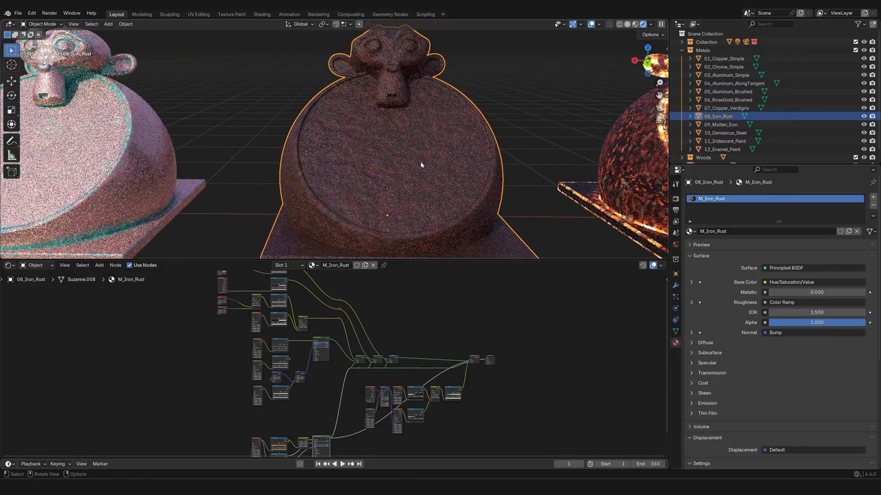
{"action": "middle_click_drag", "start_coordinate": [356, 315], "coordinate": [441, 352]}
{"action": "scroll", "coordinate": [441, 352], "scroll_direction": "up", "scroll_amount": 1}
{"action": "scroll", "coordinate": [441, 355], "scroll_direction": "up", "scroll_amount": 3}
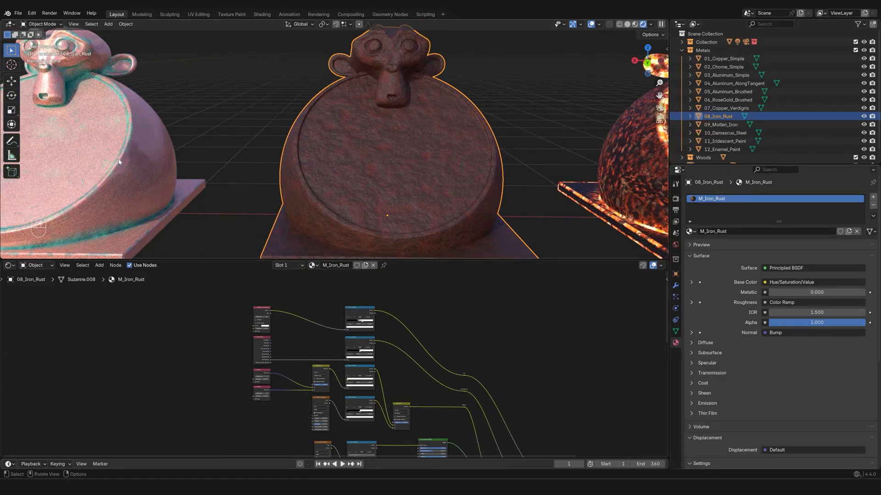
{"action": "left_click", "coordinate": [158, 188]}
{"action": "left_click", "coordinate": [381, 135]}
Reconnect the final Mix Shader to the Material Output in M_Iron_Rust.
{"action": "scroll", "coordinate": [477, 343], "scroll_direction": "down", "scroll_amount": 4}
{"action": "middle_click_drag", "start_coordinate": [476, 426], "coordinate": [364, 333]}
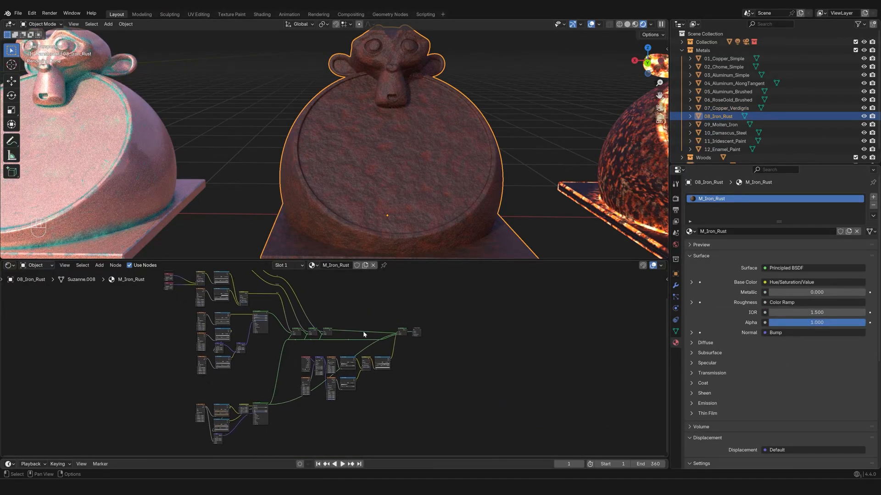
{"action": "scroll", "coordinate": [364, 337], "scroll_direction": "up", "scroll_amount": 7}
{"action": "middle_click_drag", "start_coordinate": [496, 301], "coordinate": [452, 334]}
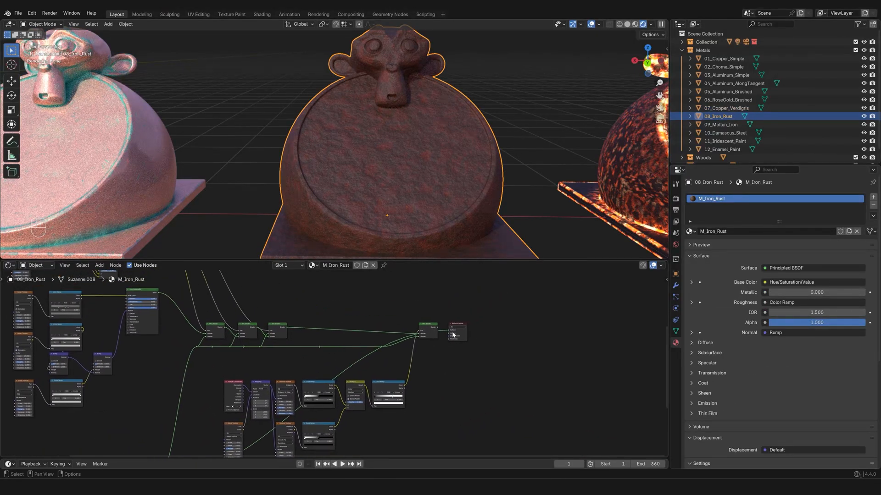
{"action": "scroll", "coordinate": [450, 331], "scroll_direction": "up", "scroll_amount": 2}
{"action": "left_click", "coordinate": [444, 322], "text": "ctrl+shift"}
Examine the rust patches along the rim and round face of the iron model, up close and from the side.
{"action": "middle_click_drag", "start_coordinate": [393, 217], "coordinate": [427, 217]}
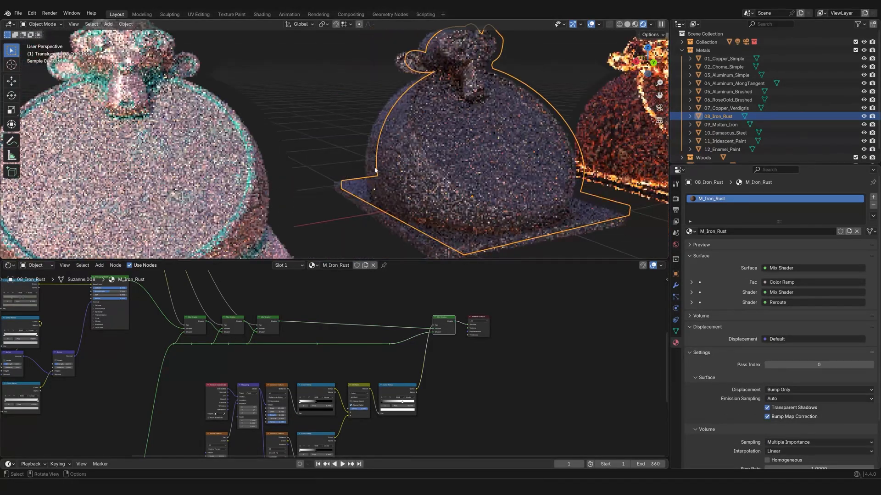
{"action": "scroll", "coordinate": [374, 164], "scroll_direction": "down", "scroll_amount": 2}
{"action": "scroll", "coordinate": [414, 171], "scroll_direction": "up", "scroll_amount": 8}
{"action": "middle_click_drag", "start_coordinate": [491, 171], "coordinate": [436, 174], "text": "shift"}
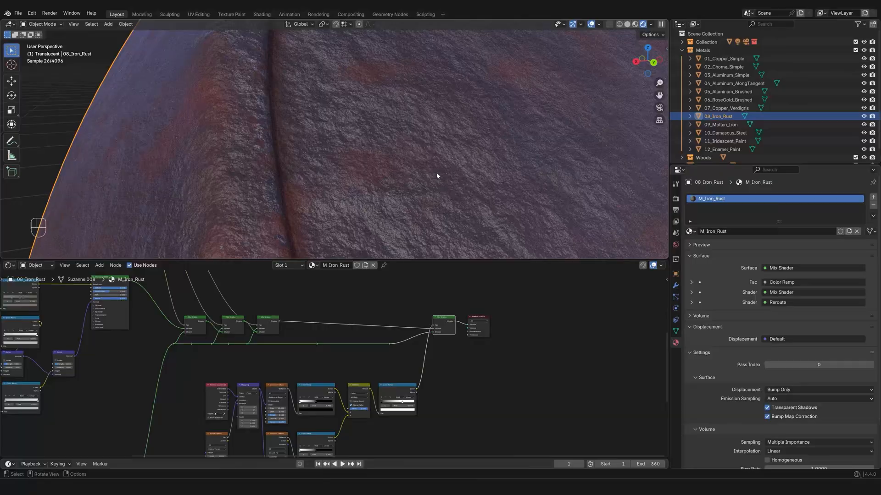
{"action": "scroll", "coordinate": [436, 175], "scroll_direction": "down", "scroll_amount": 5}
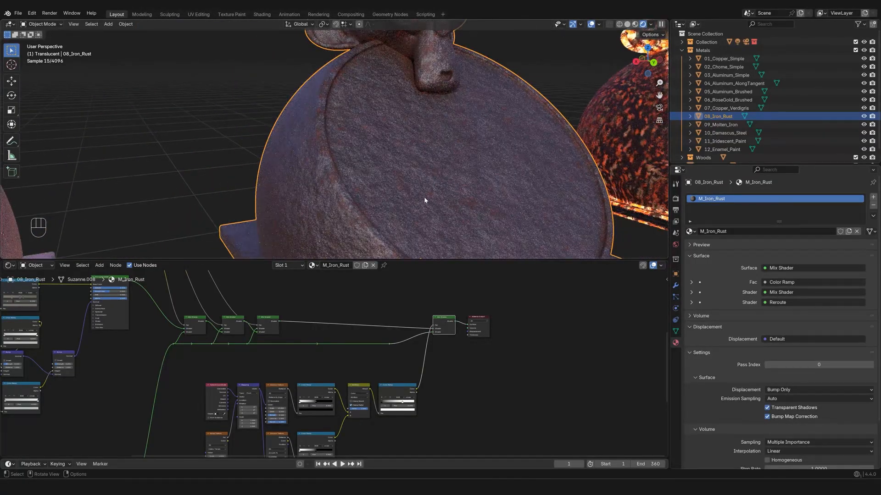
{"action": "middle_click_drag", "start_coordinate": [424, 201], "coordinate": [403, 177]}
{"action": "scroll", "coordinate": [413, 182], "scroll_direction": "down", "scroll_amount": 4}
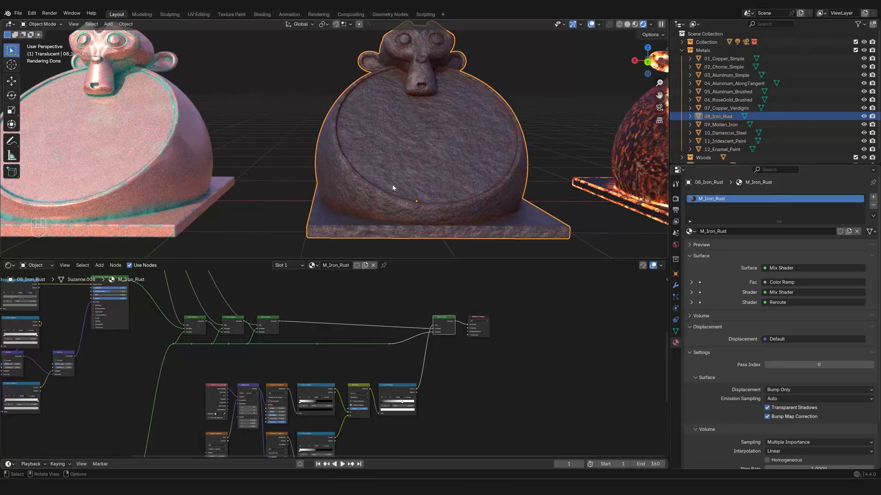
Review the complete M_Iron_Rust node tree and select the 09_Molten_Iron model.
{"action": "scroll", "coordinate": [306, 371], "scroll_direction": "down", "scroll_amount": 6}
{"action": "middle_click_drag", "start_coordinate": [242, 379], "coordinate": [275, 381]}
{"action": "scroll", "coordinate": [274, 382], "scroll_direction": "down", "scroll_amount": 2}
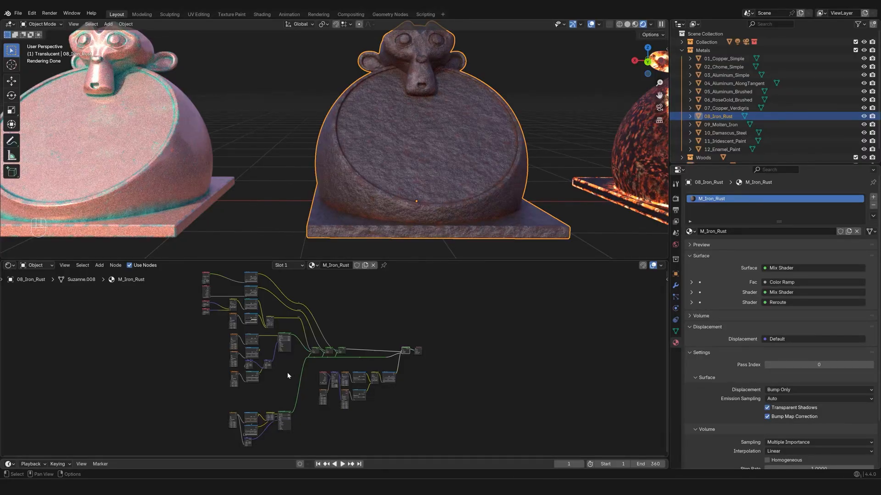
{"action": "scroll", "coordinate": [442, 180], "scroll_direction": "down", "scroll_amount": 4}
{"action": "middle_click_drag", "start_coordinate": [452, 172], "coordinate": [390, 177], "text": "shift"}
{"action": "left_click", "coordinate": [390, 177]}
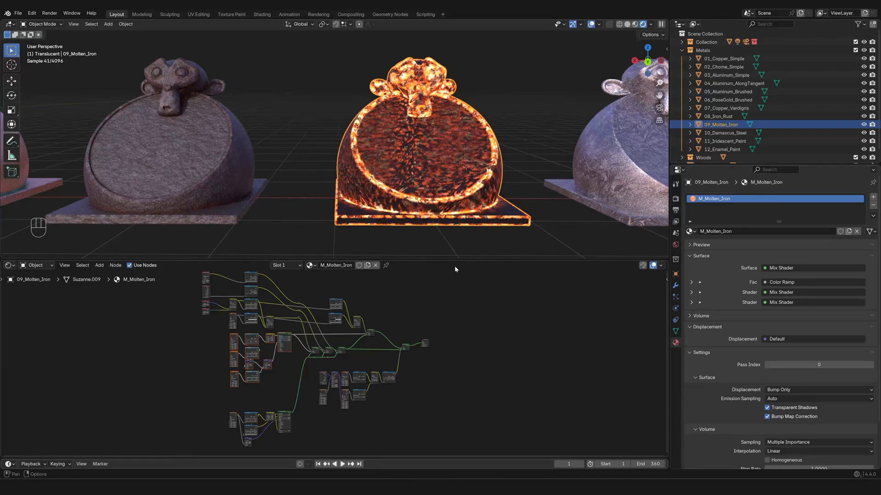
Alternate between 08_Iron_Rust and 09_Molten_Iron to compare their node trees, finishing on 09_Molten_Iron.
{"action": "left_click", "coordinate": [233, 166]}
{"action": "left_click", "coordinate": [410, 171]}
{"action": "left_click", "coordinate": [219, 178]}
{"action": "left_click", "coordinate": [401, 165]}
{"action": "scroll", "coordinate": [298, 431], "scroll_direction": "up", "scroll_amount": 2}
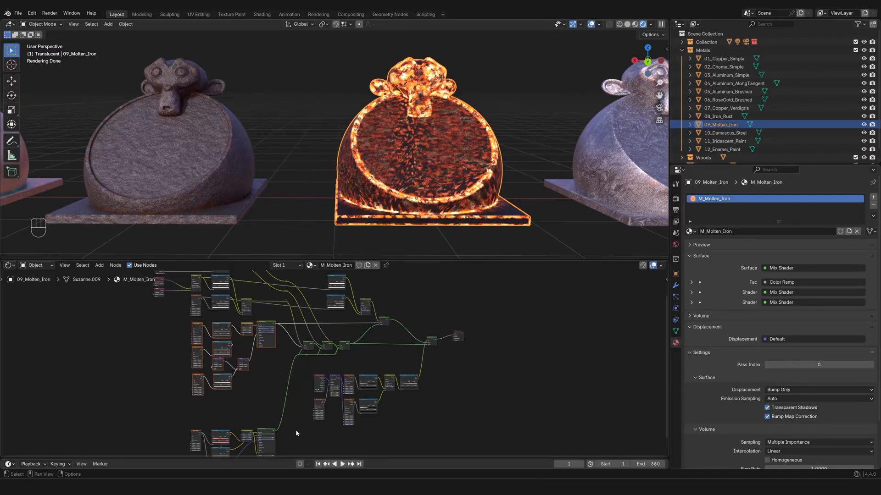
Preview the emissive Principled BSDF of M_Molten_Iron alone and examine its color, hue and Emission Strength settings.
{"action": "left_click", "coordinate": [270, 433], "text": "ctrl+shift"}
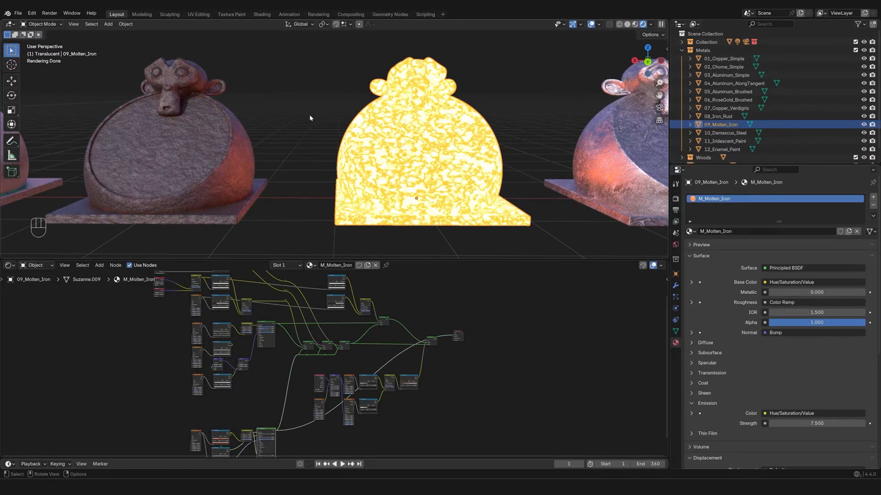
{"action": "middle_click_drag", "start_coordinate": [289, 440], "coordinate": [389, 369], "text": "shift"}
{"action": "scroll", "coordinate": [319, 303], "scroll_direction": "up", "scroll_amount": 3}
{"action": "scroll", "coordinate": [318, 303], "scroll_direction": "up", "scroll_amount": 2}
{"action": "scroll", "coordinate": [364, 342], "scroll_direction": "up", "scroll_amount": 9}
{"action": "scroll", "coordinate": [385, 374], "scroll_direction": "up", "scroll_amount": 5}
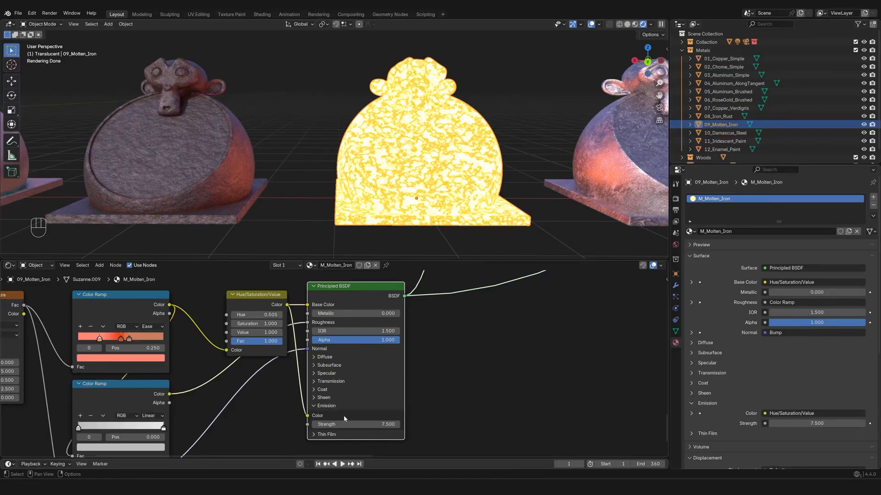
{"action": "scroll", "coordinate": [478, 381], "scroll_direction": "down", "scroll_amount": 1}
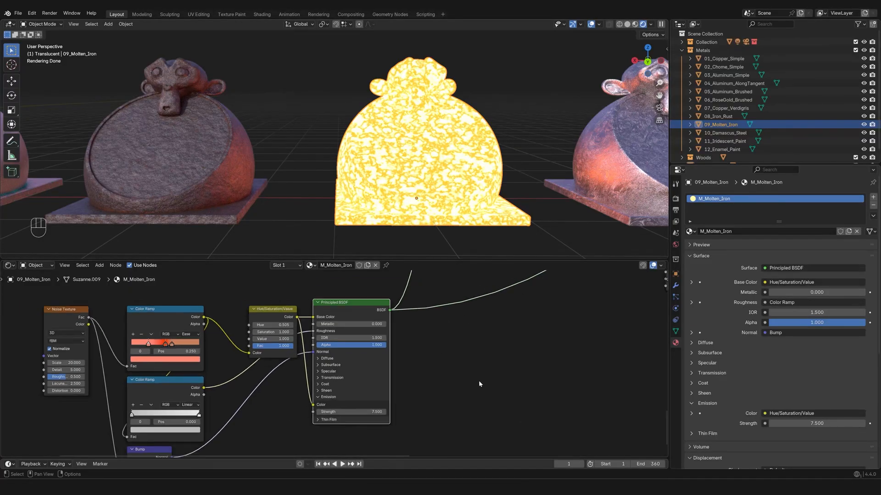
{"action": "scroll", "coordinate": [478, 381], "scroll_direction": "down", "scroll_amount": 5}
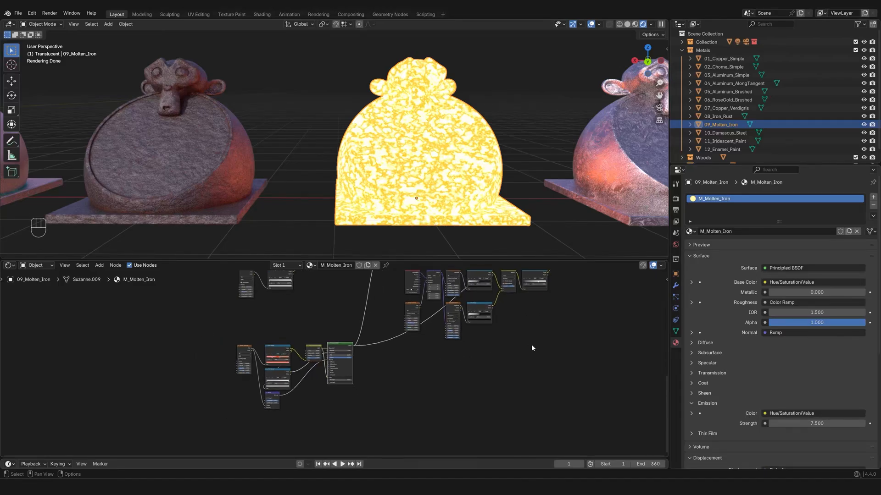
{"action": "scroll", "coordinate": [532, 345], "scroll_direction": "down", "scroll_amount": 2}
Reconnect the final Mix Shader to the Material Output in M_Molten_Iron.
{"action": "middle_click_drag", "start_coordinate": [547, 309], "coordinate": [480, 376]}
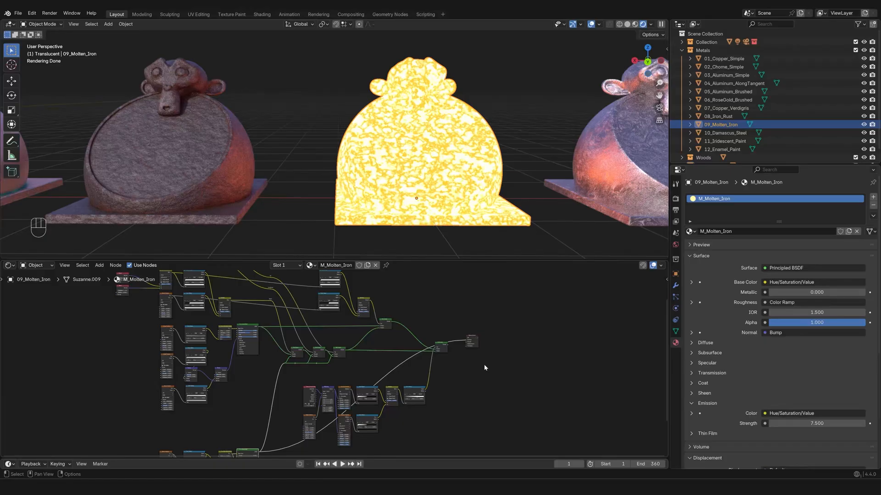
{"action": "scroll", "coordinate": [485, 367], "scroll_direction": "up", "scroll_amount": 3}
{"action": "left_click", "coordinate": [374, 342], "text": "ctrl+shift"}
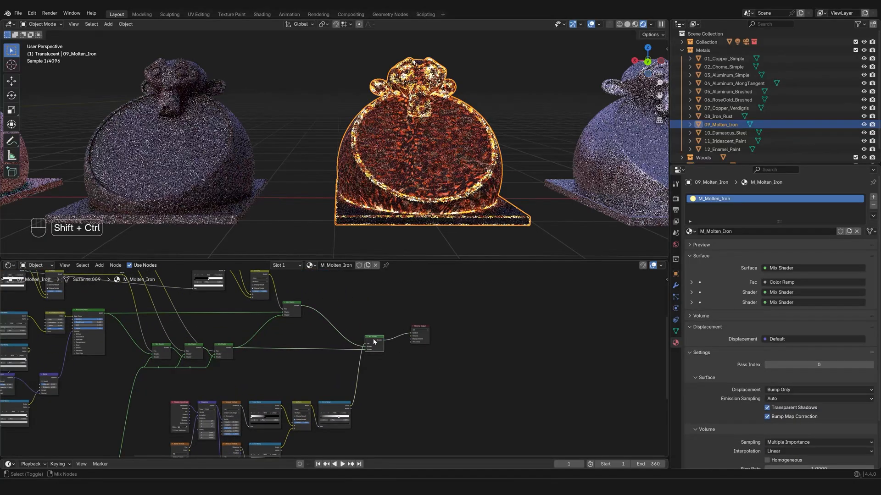
Examine the Voronoi mask nodes feeding the final Mix Shader and the glowing patches on the molten iron model.
{"action": "scroll", "coordinate": [279, 391], "scroll_direction": "down", "scroll_amount": 2}
{"action": "middle_click_drag", "start_coordinate": [277, 391], "coordinate": [360, 347]}
{"action": "scroll", "coordinate": [360, 347], "scroll_direction": "up", "scroll_amount": 3}
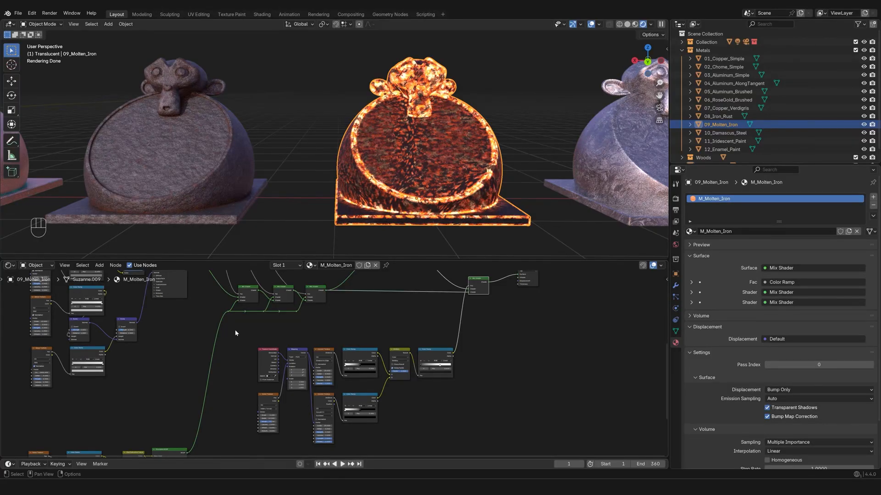
{"action": "scroll", "coordinate": [231, 405], "scroll_direction": "up", "scroll_amount": 3}
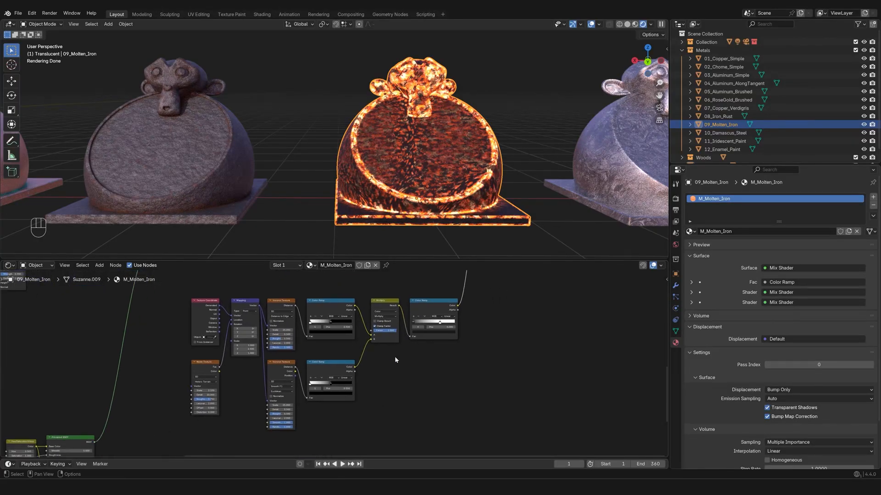
{"action": "scroll", "coordinate": [447, 169], "scroll_direction": "up", "scroll_amount": 2}
{"action": "scroll", "coordinate": [446, 170], "scroll_direction": "up", "scroll_amount": 2}
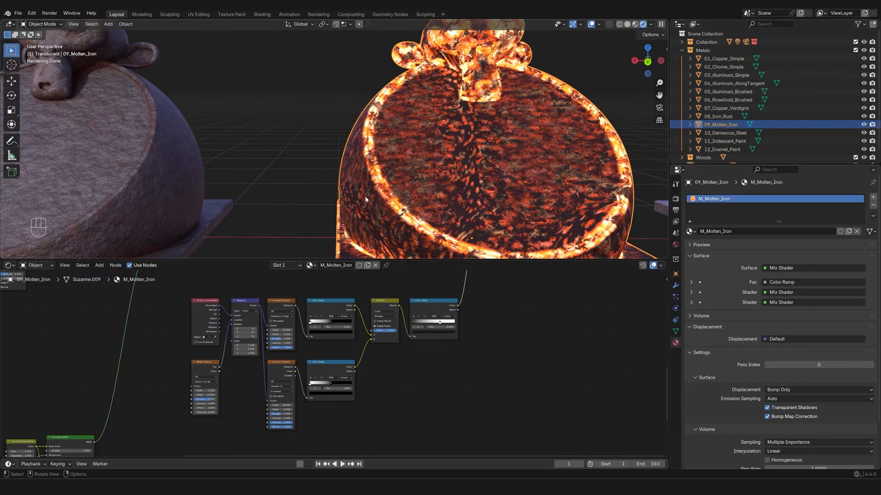
{"action": "scroll", "coordinate": [364, 197], "scroll_direction": "down", "scroll_amount": 3}
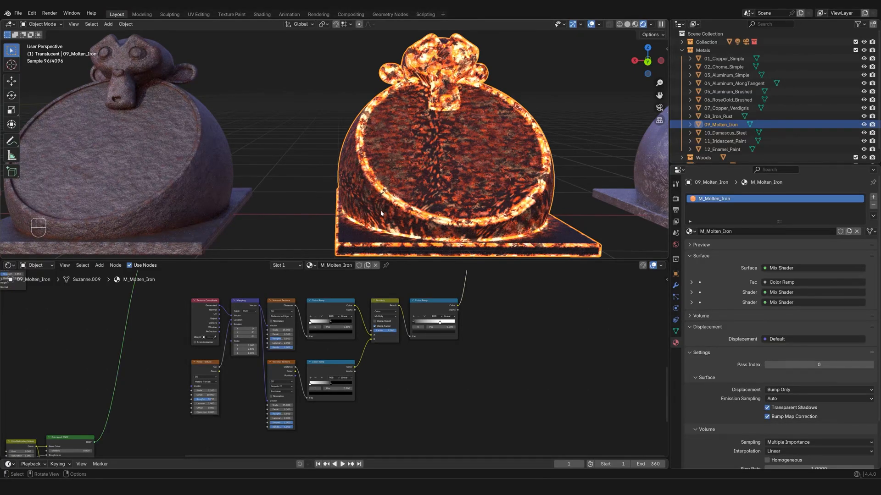
{"action": "key", "text": "Home"}
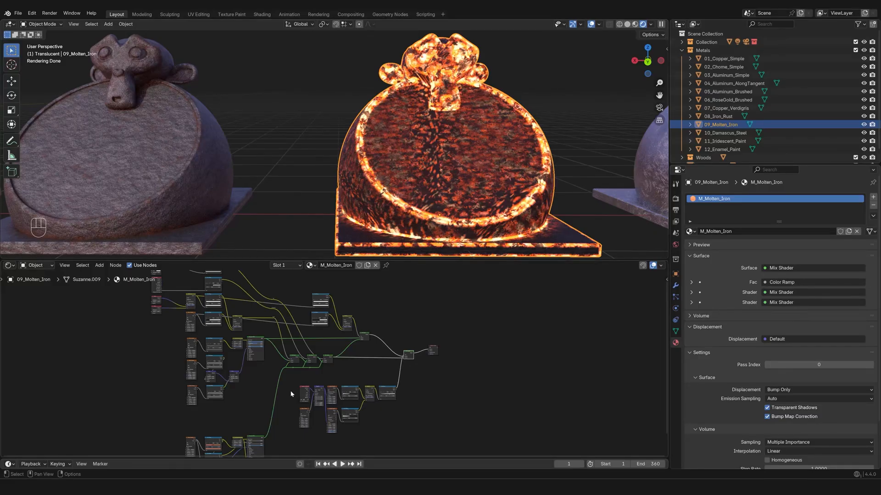
Try higher Hue values up to 1.000 on the Hue/Saturation/Value node of the emissive layer.
{"action": "scroll", "coordinate": [269, 423], "scroll_direction": "up", "scroll_amount": 6}
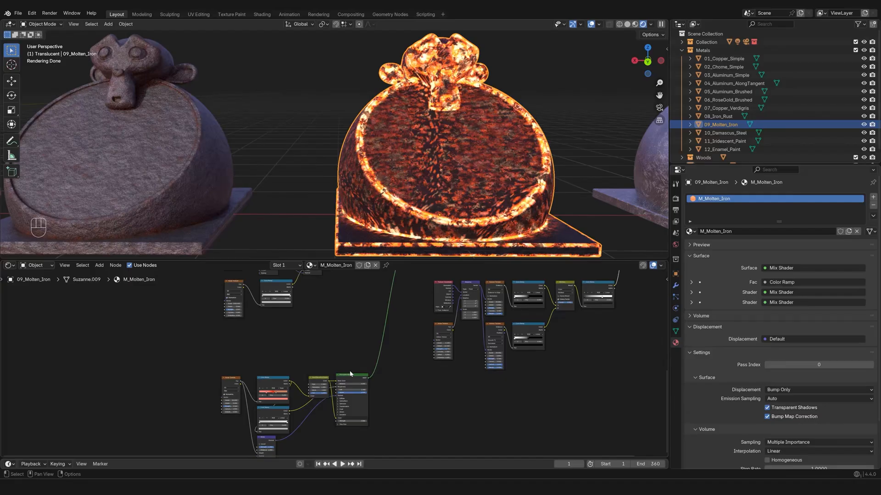
{"action": "middle_click_drag", "start_coordinate": [337, 368], "coordinate": [349, 325]}
{"action": "scroll", "coordinate": [365, 340], "scroll_direction": "up", "scroll_amount": 9}
{"action": "scroll", "coordinate": [357, 366], "scroll_direction": "up", "scroll_amount": 2}
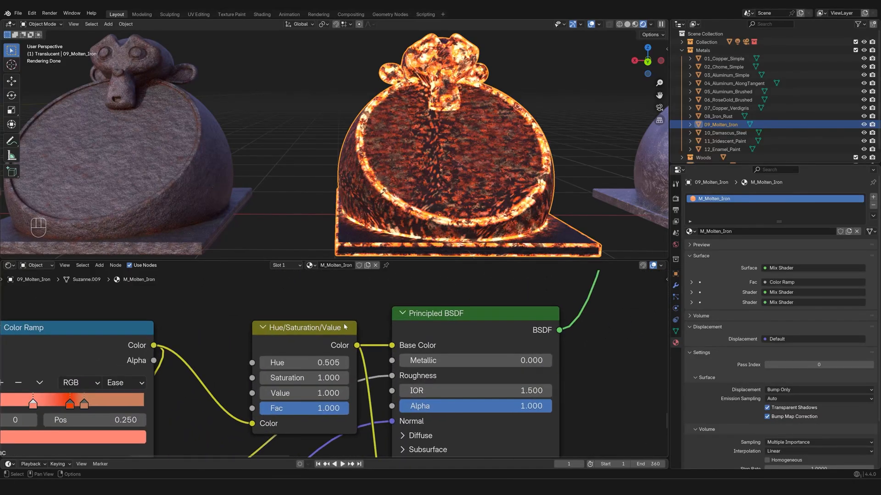
{"action": "left_click", "coordinate": [346, 363]}
{"action": "left_click", "coordinate": [346, 363]}
{"action": "left_click", "coordinate": [346, 363]}
{"action": "left_click", "coordinate": [346, 363]}
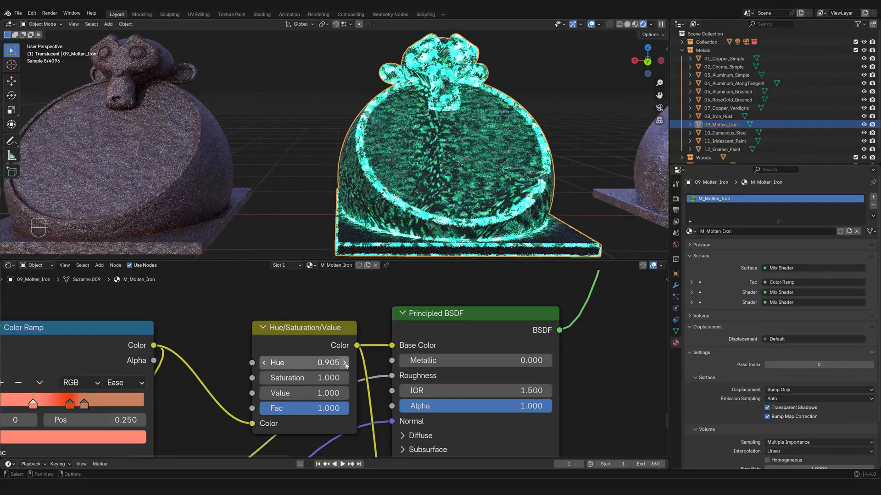
{"action": "left_click", "coordinate": [264, 363]}
{"action": "left_click", "coordinate": [264, 363]}
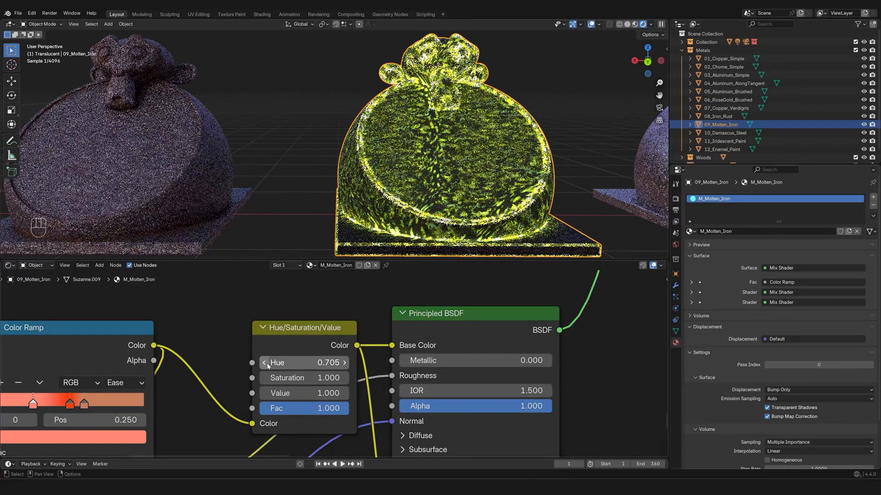
{"action": "left_click", "coordinate": [345, 363]}
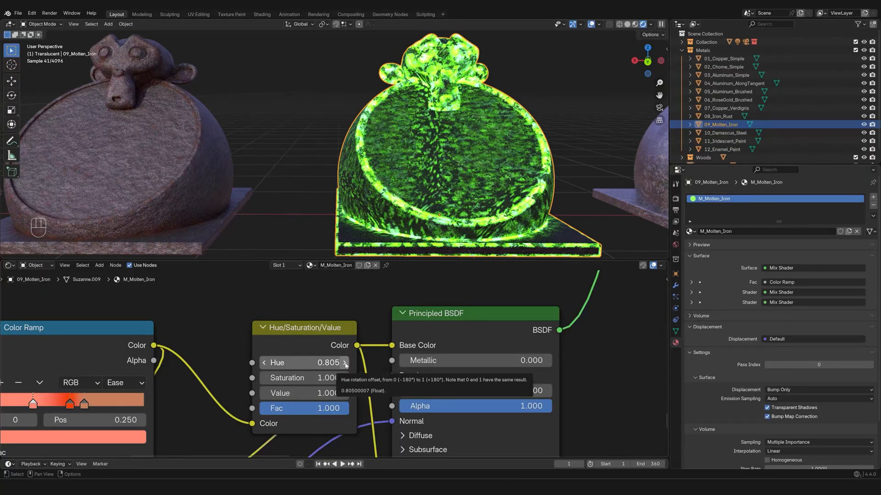
{"action": "left_click", "coordinate": [345, 363]}
{"action": "left_click", "coordinate": [346, 363]}
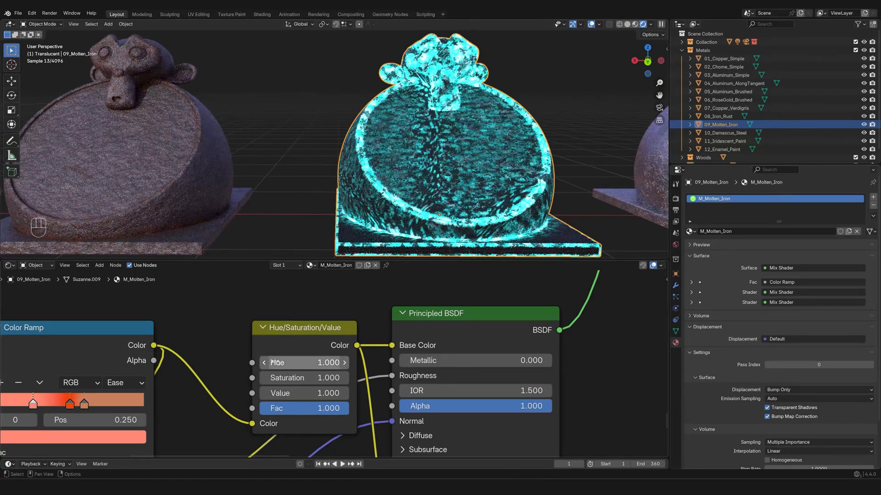
Try lowering the emissive layer's Hue in steps down to 0.200.
{"action": "left_click", "coordinate": [264, 365]}
{"action": "left_click", "coordinate": [263, 365]}
{"action": "left_click", "coordinate": [264, 365]}
{"action": "left_click", "coordinate": [264, 365]}
{"action": "left_click", "coordinate": [264, 365]}
{"action": "left_click", "coordinate": [264, 365]}
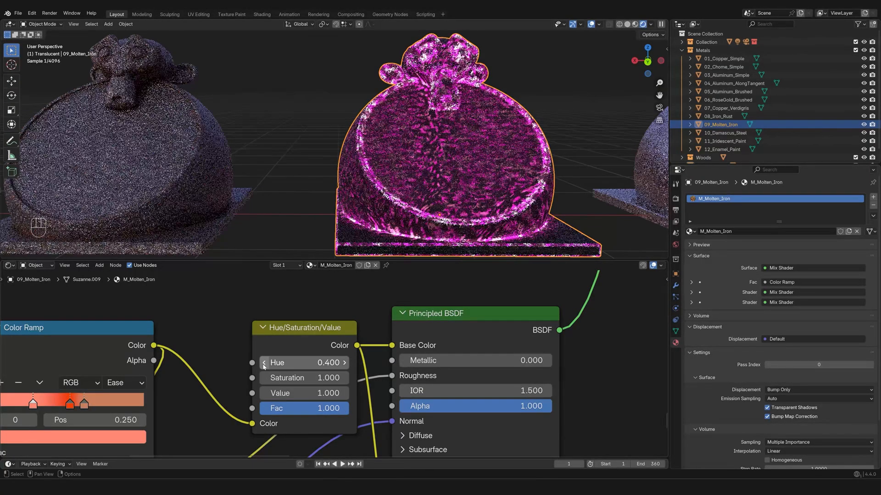
{"action": "left_click", "coordinate": [264, 365]}
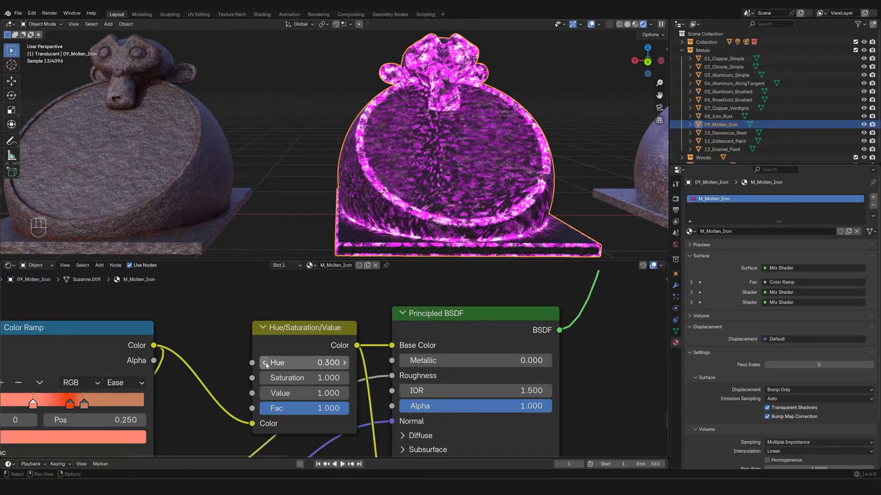
{"action": "left_click", "coordinate": [264, 363]}
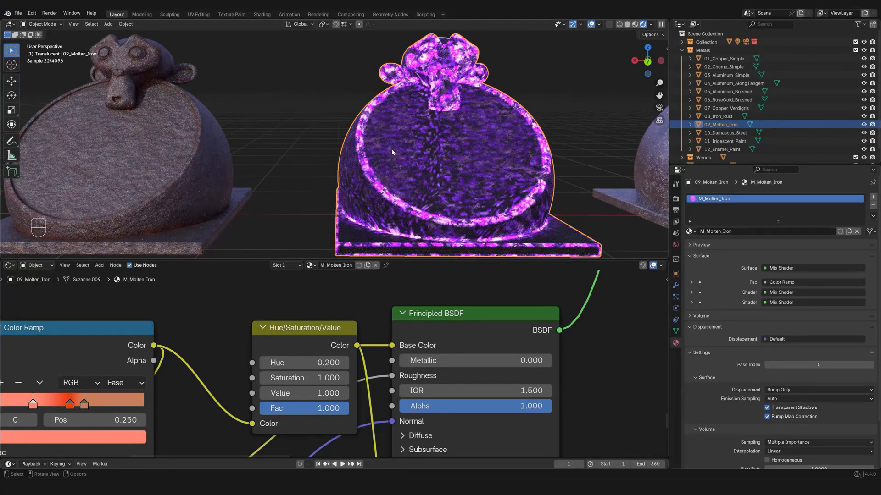
Set the Hue of the emissive layer's Hue/Saturation/Value node to 0.5.
{"action": "left_click", "coordinate": [303, 362]}
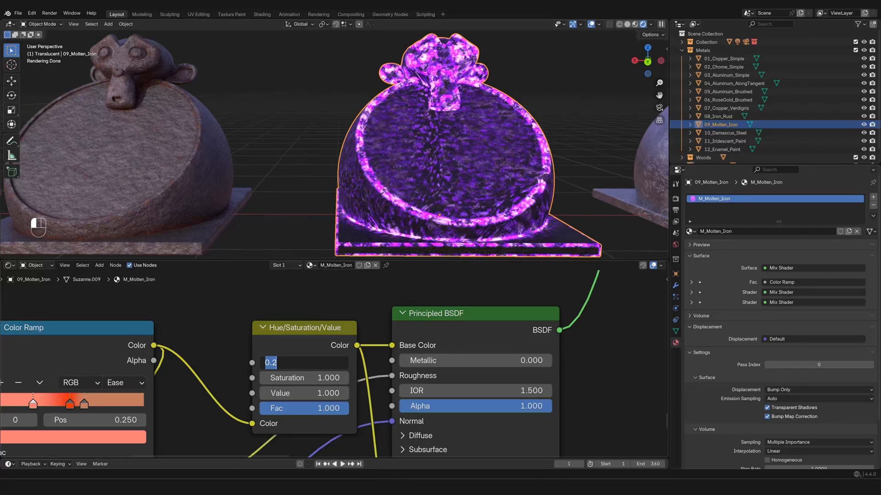
{"action": "type", "text": "0.5"}
{"action": "key", "text": "Return"}
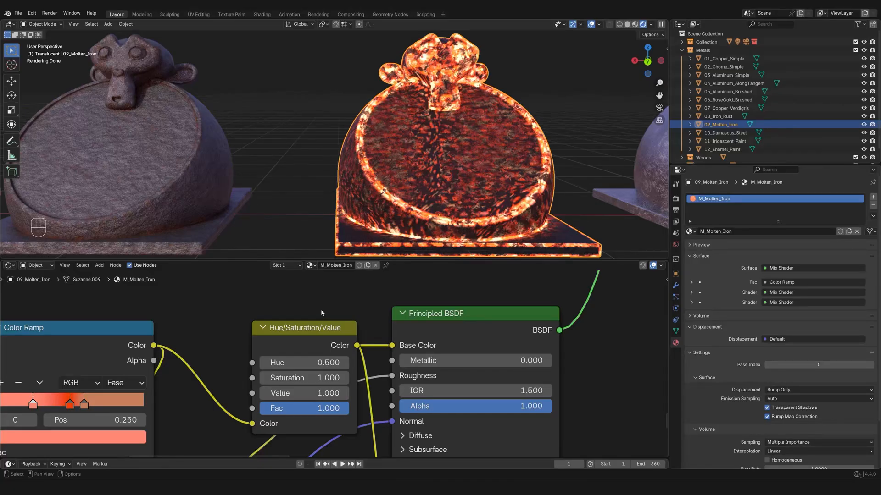
Enlarge the 3D viewport and select the 10_Damascus_Steel model, centering it in view.
{"action": "left_click_drag", "start_coordinate": [394, 260], "coordinate": [394, 303]}
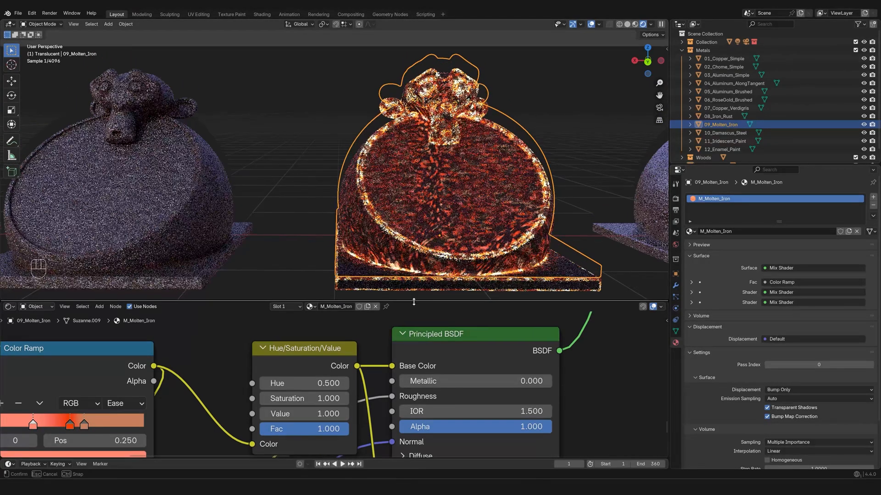
{"action": "scroll", "coordinate": [417, 257], "scroll_direction": "down", "scroll_amount": 5}
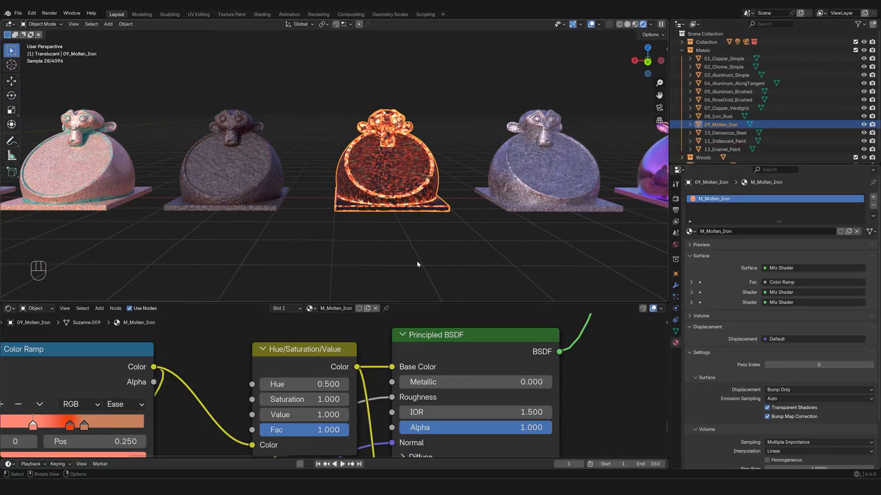
{"action": "middle_click_drag", "start_coordinate": [544, 233], "coordinate": [423, 245], "text": "shift"}
{"action": "scroll", "coordinate": [475, 238], "scroll_direction": "up", "scroll_amount": 1}
{"action": "left_click", "coordinate": [464, 205]}
{"action": "scroll", "coordinate": [424, 244], "scroll_direction": "up", "scroll_amount": 3}
{"action": "middle_click_drag", "start_coordinate": [495, 270], "coordinate": [417, 249], "text": "shift"}
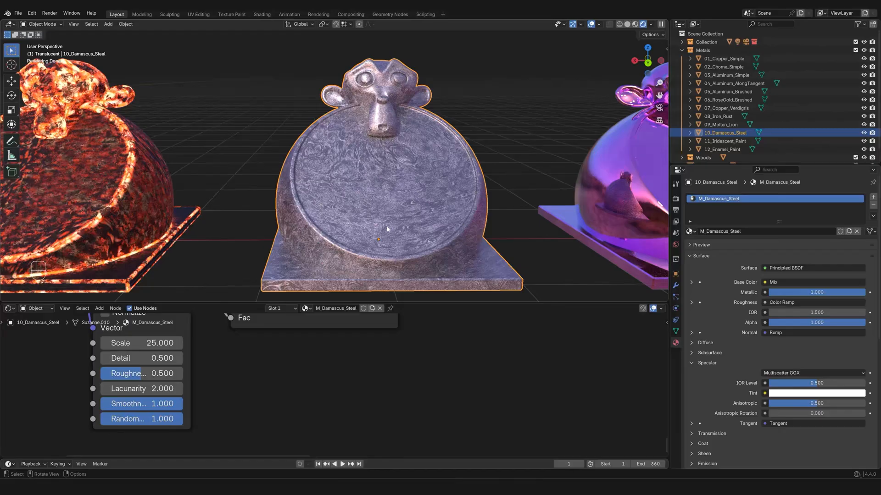
Examine the swirling Damascus steel surface up close and review the complete M_Damascus_Steel node tree.
{"action": "scroll", "coordinate": [346, 366], "scroll_direction": "down", "scroll_amount": 5}
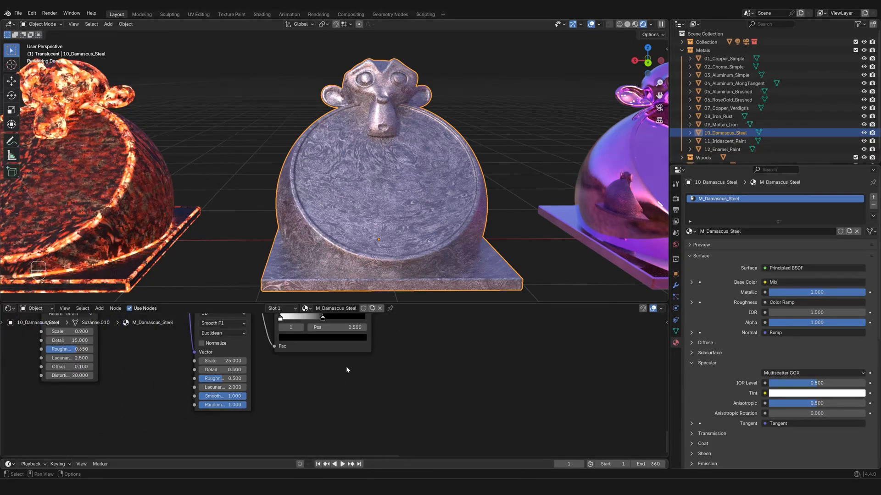
{"action": "scroll", "coordinate": [379, 212], "scroll_direction": "up", "scroll_amount": 5}
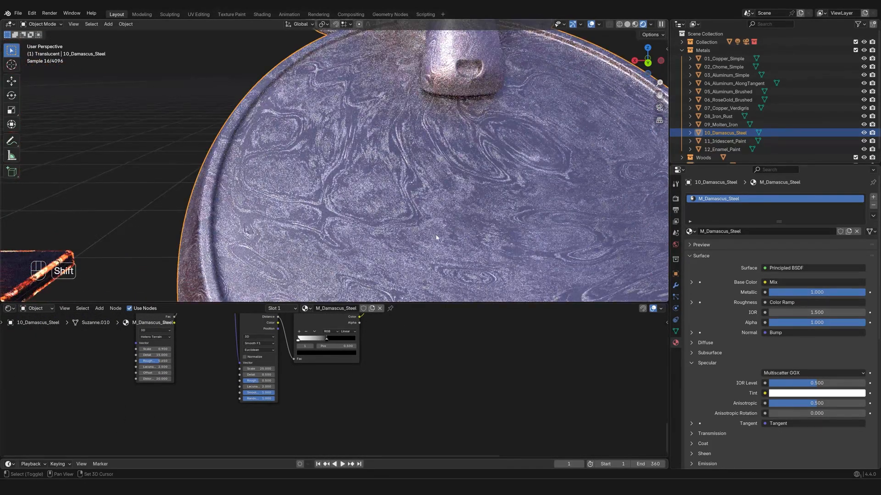
{"action": "middle_click_drag", "start_coordinate": [432, 262], "coordinate": [398, 197], "text": "shift"}
{"action": "scroll", "coordinate": [353, 380], "scroll_direction": "down", "scroll_amount": 4}
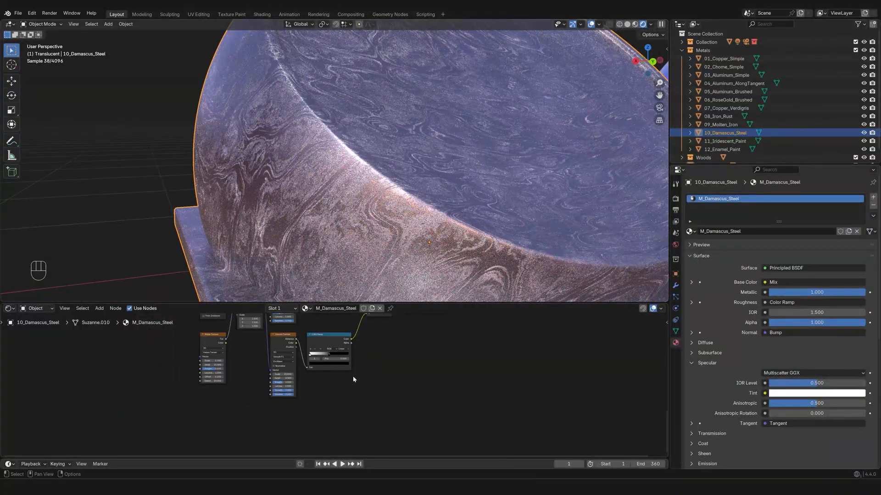
{"action": "middle_click_drag", "start_coordinate": [368, 367], "coordinate": [424, 399]}
{"action": "middle_click_drag", "start_coordinate": [456, 372], "coordinate": [385, 397]}
{"action": "scroll", "coordinate": [427, 404], "scroll_direction": "down", "scroll_amount": 6}
{"action": "scroll", "coordinate": [385, 396], "scroll_direction": "up", "scroll_amount": 1}
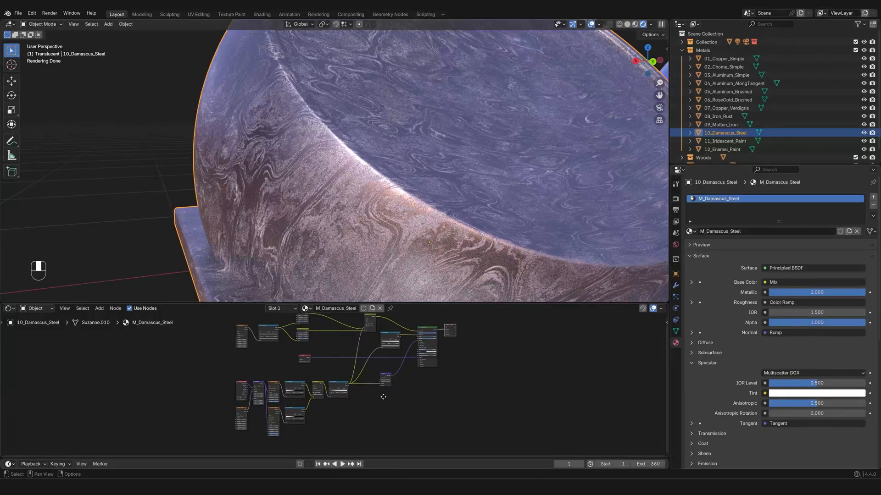
{"action": "scroll", "coordinate": [380, 413], "scroll_direction": "down", "scroll_amount": 1}
{"action": "scroll", "coordinate": [293, 180], "scroll_direction": "down", "scroll_amount": 8}
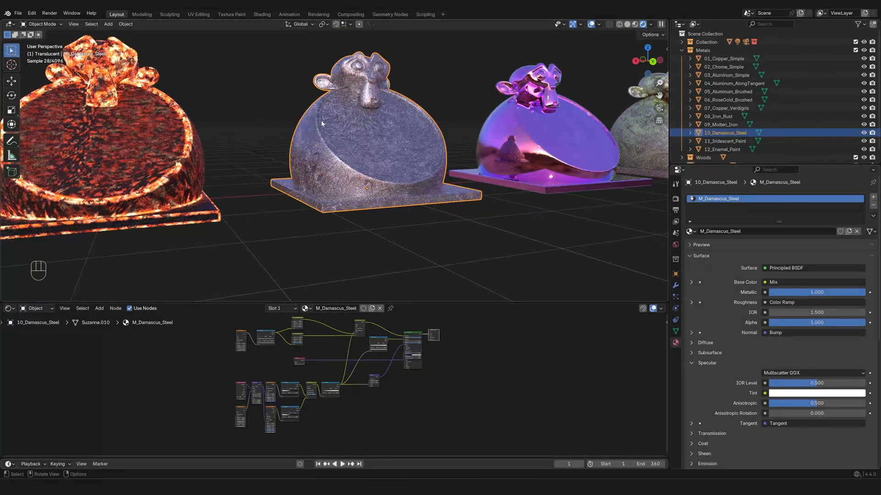
Preview the Distance to Edge Voronoi Texture of M_Damascus_Steel on the model.
{"action": "scroll", "coordinate": [424, 182], "scroll_direction": "up", "scroll_amount": 3}
{"action": "scroll", "coordinate": [369, 408], "scroll_direction": "up", "scroll_amount": 2}
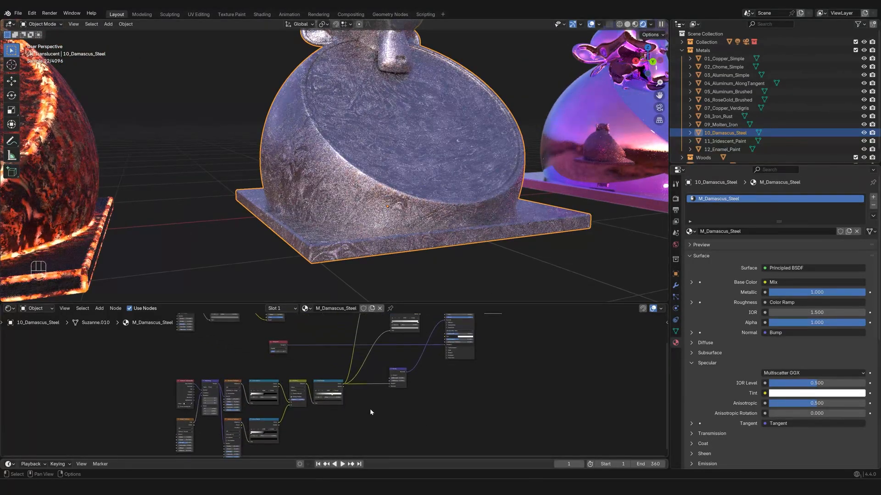
{"action": "middle_click_drag", "start_coordinate": [359, 416], "coordinate": [441, 401]}
{"action": "scroll", "coordinate": [441, 402], "scroll_direction": "up", "scroll_amount": 9}
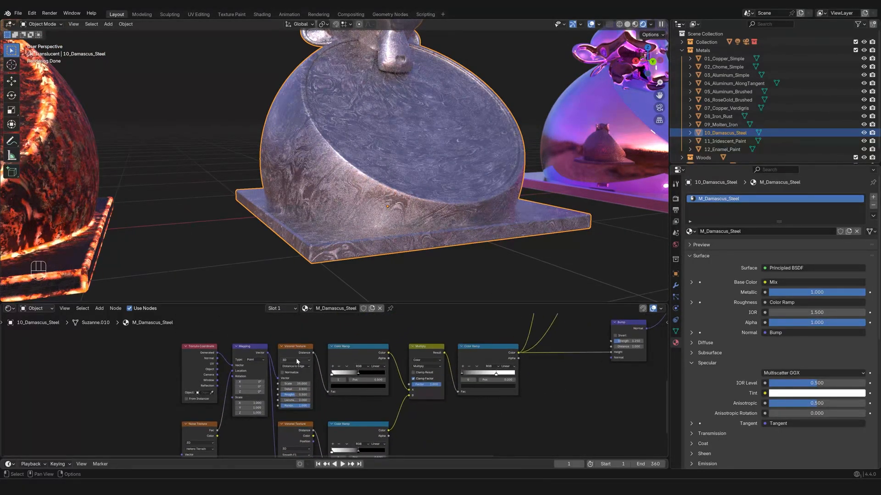
{"action": "left_click", "coordinate": [294, 351], "text": "ctrl+shift"}
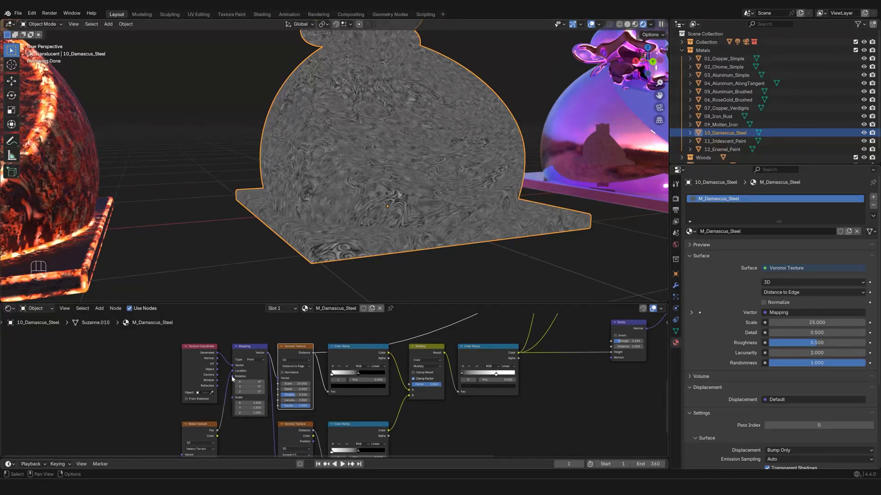
Disconnect the Noise Texture from the Mapping node's Location input to compare the Voronoi pattern, and undo the disconnection.
{"action": "left_click_drag", "start_coordinate": [232, 371], "coordinate": [223, 416]}
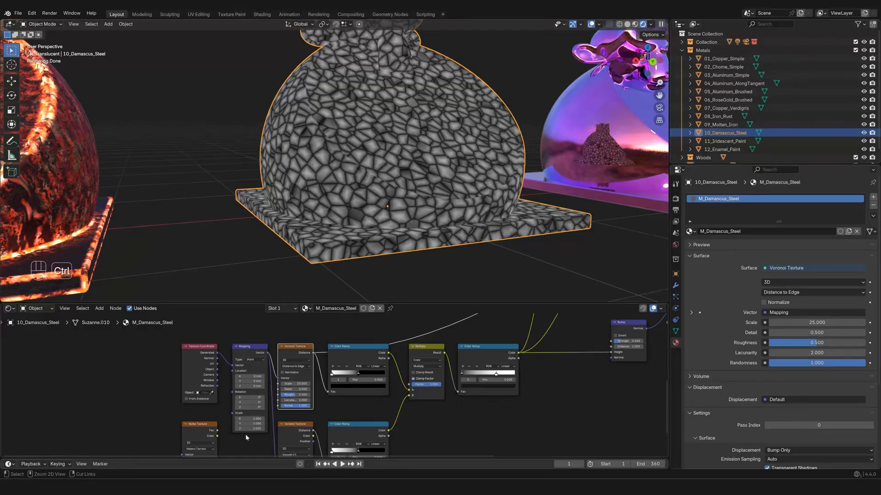
{"action": "key", "text": "ctrl+z"}
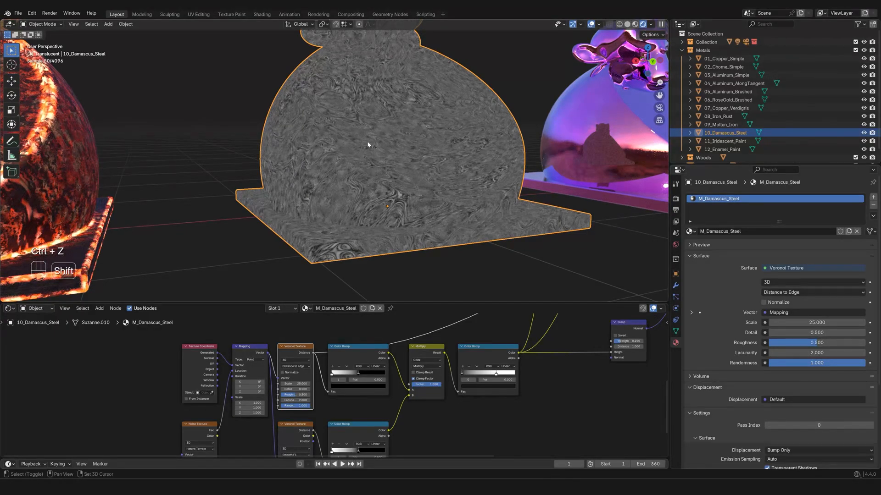
Try a Scale of 2 on the Noise Texture that distorts the Damascus pattern, and undo the change.
{"action": "scroll", "coordinate": [367, 142], "scroll_direction": "up", "scroll_amount": 5}
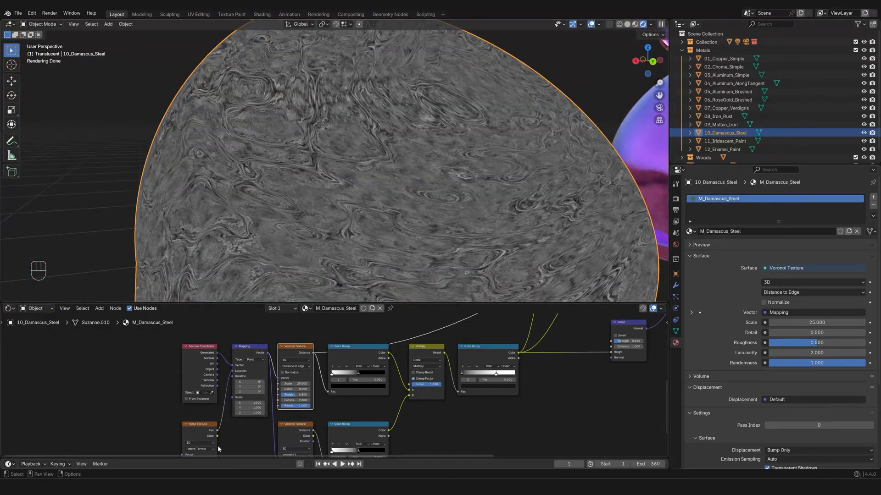
{"action": "middle_click_drag", "start_coordinate": [218, 445], "coordinate": [288, 381]}
{"action": "scroll", "coordinate": [288, 382], "scroll_direction": "up", "scroll_amount": 2}
{"action": "left_click", "coordinate": [234, 399]}
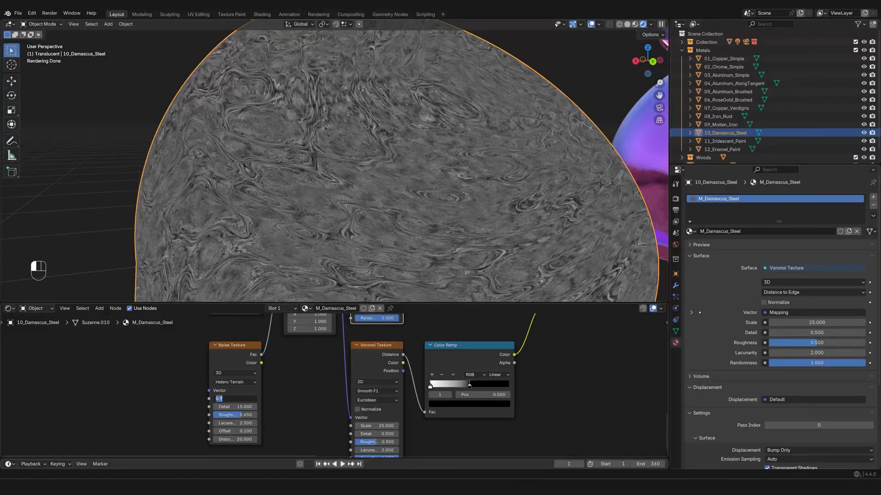
{"action": "type", "text": "2"}
{"action": "key", "text": "Return"}
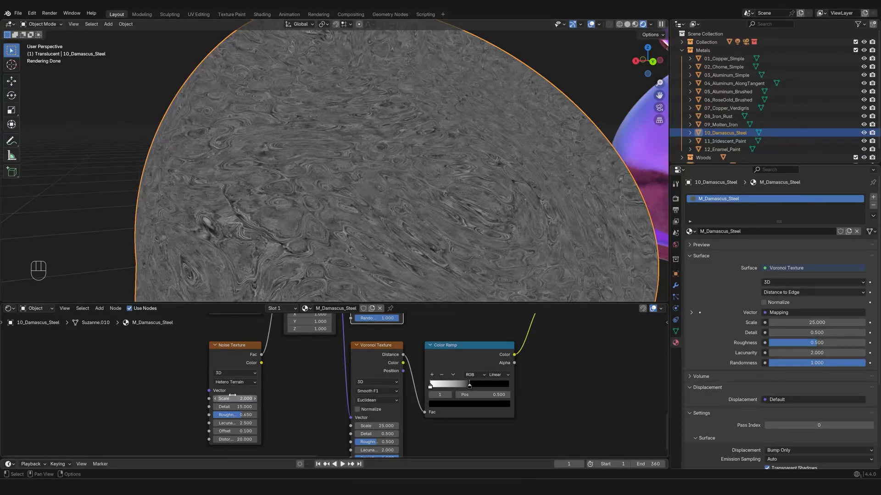
{"action": "key", "text": "ctrl"}
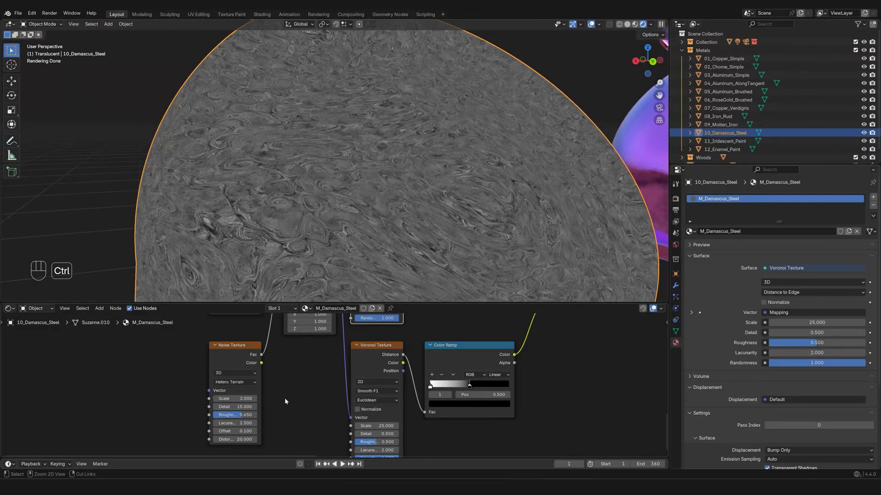
{"action": "key", "text": "ctrl+z"}
{"action": "scroll", "coordinate": [294, 395], "scroll_direction": "down", "scroll_amount": 6}
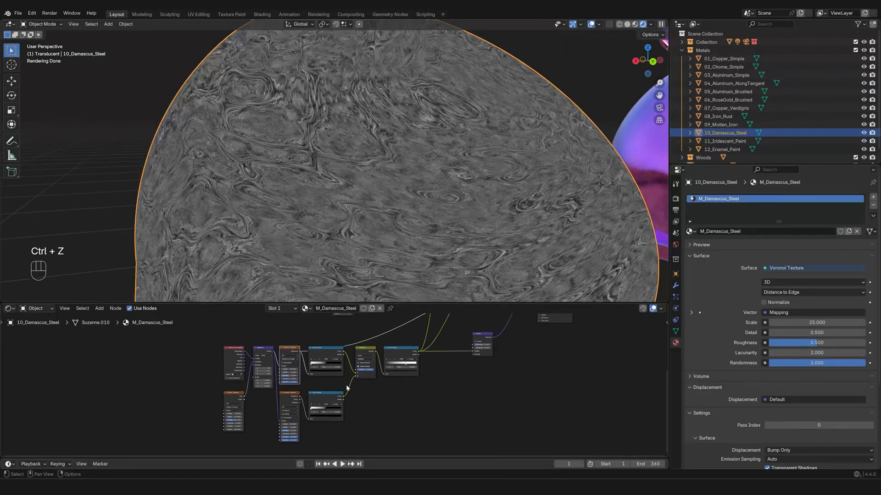
Preview the Color Ramp following the Distance to Edge Voronoi Texture, and the Color Ramp following the Multiply node.
{"action": "scroll", "coordinate": [346, 388], "scroll_direction": "up", "scroll_amount": 3}
{"action": "left_click", "coordinate": [321, 341], "text": "ctrl+shift"}
{"action": "middle_click_drag", "start_coordinate": [414, 388], "coordinate": [363, 425]}
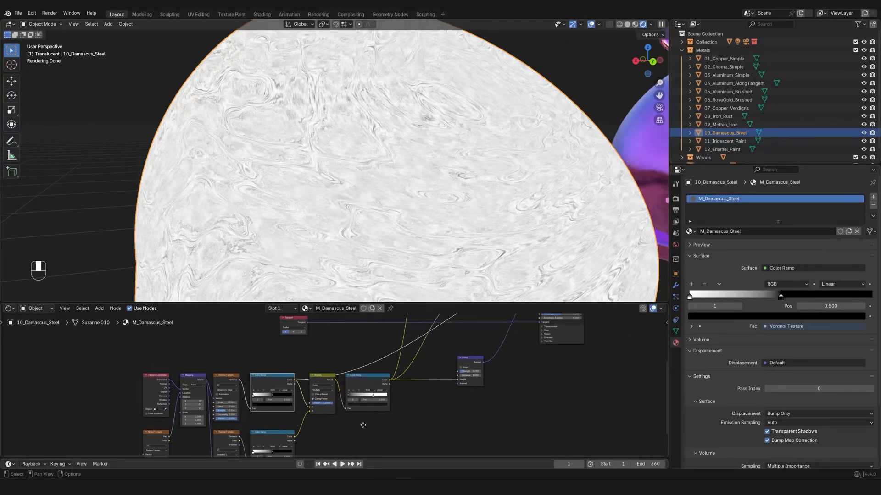
{"action": "scroll", "coordinate": [363, 425], "scroll_direction": "up", "scroll_amount": 2}
{"action": "left_click", "coordinate": [361, 379], "text": "ctrl+shift"}
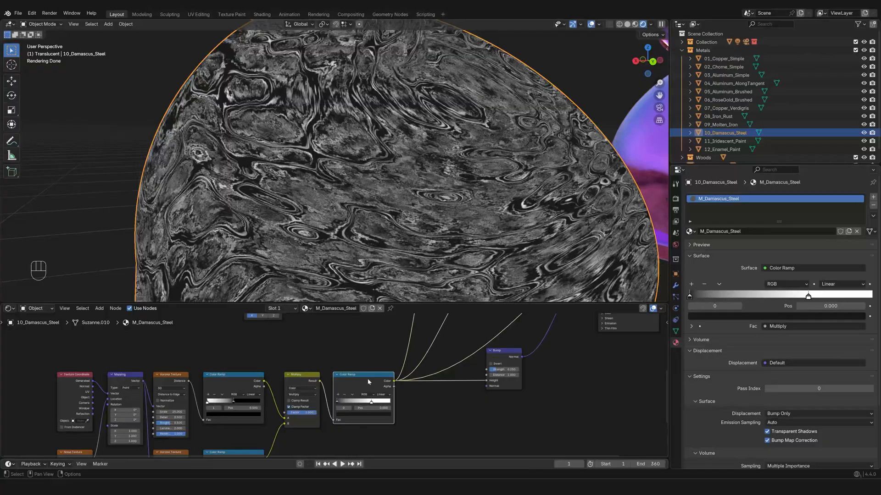
Preview the Mix node that blends the two Hue/Saturation/Value colors into the Base Color of M_Damascus_Steel.
{"action": "scroll", "coordinate": [377, 381], "scroll_direction": "down", "scroll_amount": 1}
{"action": "middle_click_drag", "start_coordinate": [407, 393], "coordinate": [260, 442], "text": "shift"}
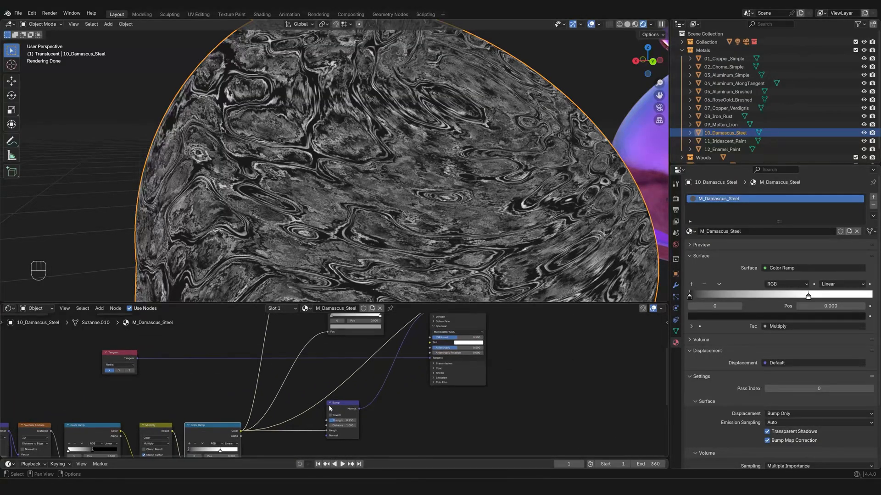
{"action": "middle_click_drag", "start_coordinate": [326, 381], "coordinate": [327, 398], "text": "shift"}
{"action": "scroll", "coordinate": [328, 399], "scroll_direction": "down", "scroll_amount": 1}
{"action": "mouse_move", "coordinate": [289, 366]}
{"action": "middle_mouse_down", "text": "shift"}
{"action": "mouse_move", "coordinate": [283, 397]}
{"action": "mouse_move", "coordinate": [261, 374]}
{"action": "mouse_move", "coordinate": [285, 388]}
{"action": "mouse_move", "coordinate": [278, 428]}
{"action": "mouse_move", "coordinate": [287, 372]}
{"action": "middle_mouse_up", "text": "shift"}
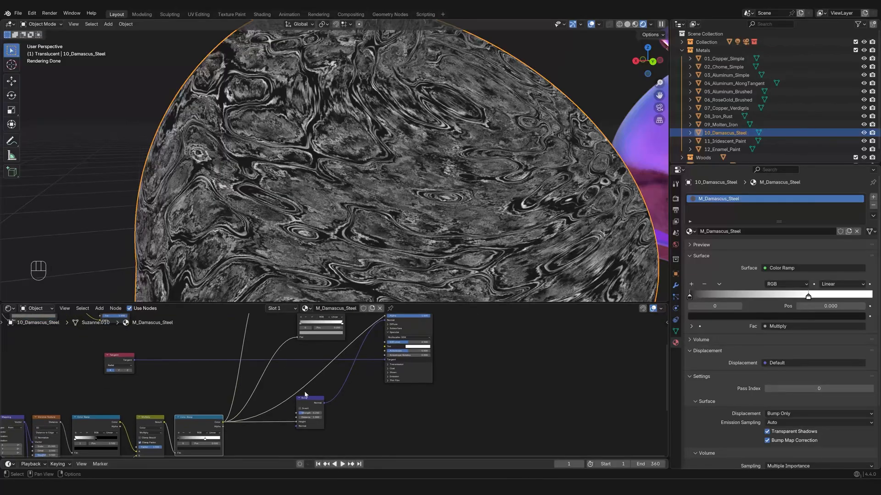
{"action": "middle_click_drag", "start_coordinate": [274, 331], "coordinate": [343, 416], "text": "shift"}
{"action": "scroll", "coordinate": [317, 411], "scroll_direction": "up", "scroll_amount": 3}
{"action": "scroll", "coordinate": [330, 386], "scroll_direction": "up", "scroll_amount": 1}
{"action": "left_click", "coordinate": [362, 339], "text": "ctrl+shift"}
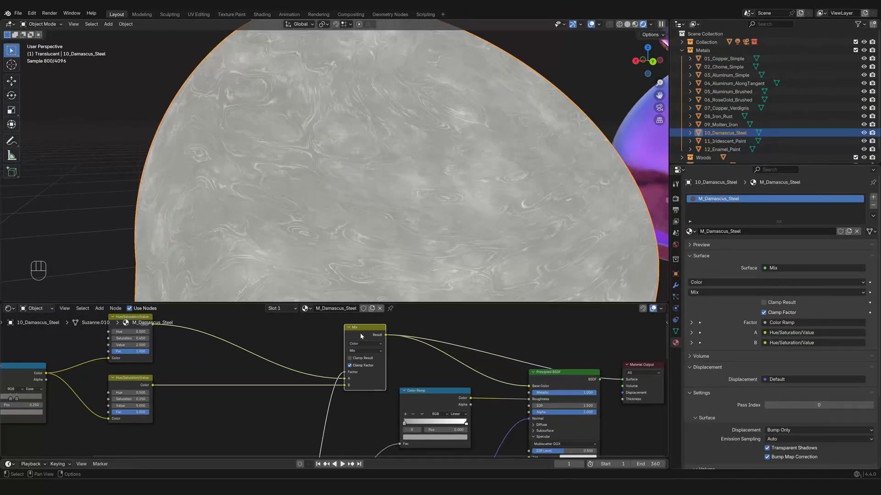
Preview the Color Ramp that feeds the Roughness of the Principled BSDF.
{"action": "middle_click_drag", "start_coordinate": [433, 375], "coordinate": [240, 328]}
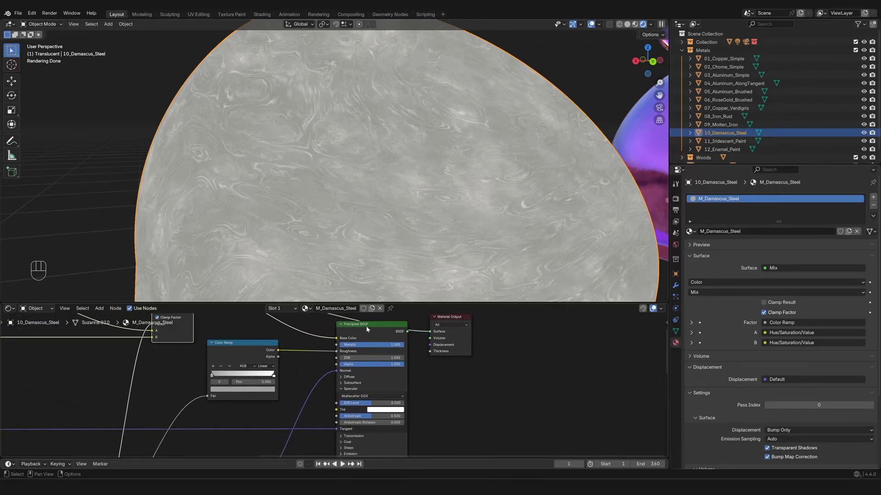
{"action": "scroll", "coordinate": [180, 388], "scroll_direction": "down", "scroll_amount": 2}
{"action": "middle_click_drag", "start_coordinate": [180, 388], "coordinate": [366, 396]}
{"action": "left_click", "coordinate": [272, 385], "text": "ctrl+shift"}
{"action": "scroll", "coordinate": [268, 357], "scroll_direction": "up", "scroll_amount": 1}
{"action": "left_click", "coordinate": [336, 325], "text": "ctrl+shift"}
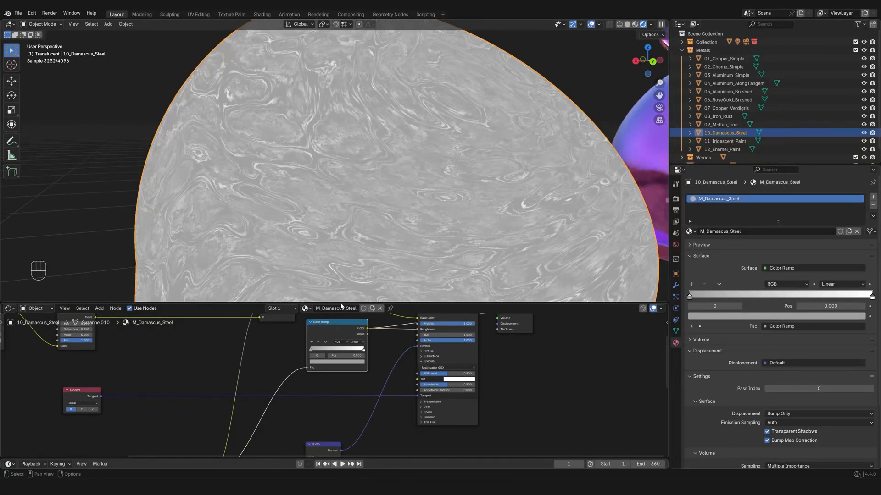
Preview the mask Color Ramp after Multiply again, followed by the Bump node that it drives.
{"action": "middle_click_drag", "start_coordinate": [398, 350], "coordinate": [366, 335], "text": "shift"}
{"action": "scroll", "coordinate": [336, 371], "scroll_direction": "up", "scroll_amount": 1}
{"action": "scroll", "coordinate": [333, 394], "scroll_direction": "down", "scroll_amount": 8}
{"action": "scroll", "coordinate": [251, 415], "scroll_direction": "up", "scroll_amount": 5}
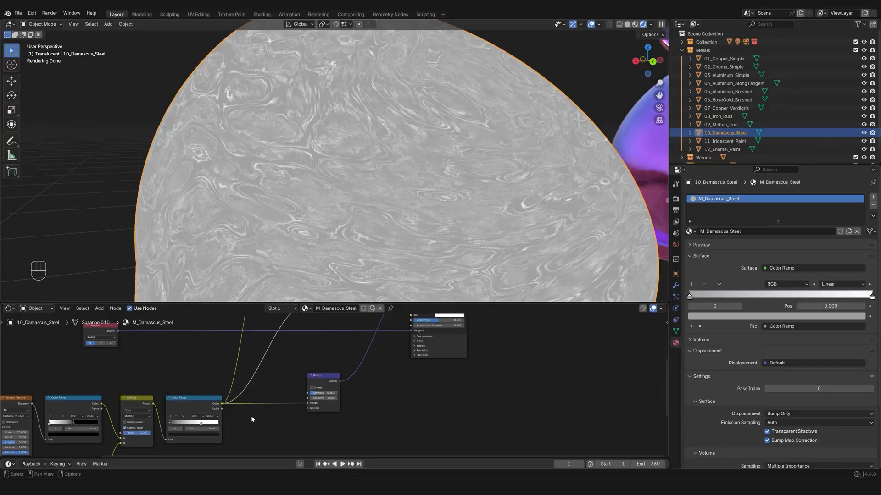
{"action": "scroll", "coordinate": [231, 381], "scroll_direction": "up", "scroll_amount": 3}
{"action": "left_click", "coordinate": [141, 420]}
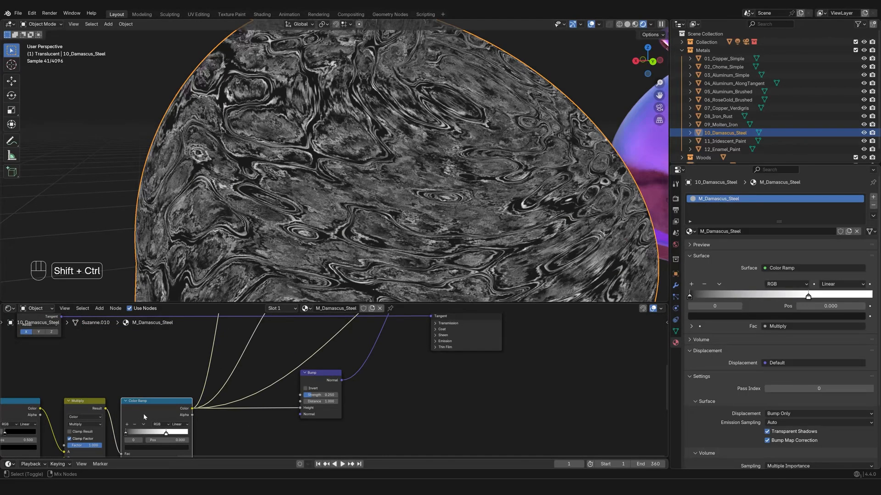
{"action": "left_click", "coordinate": [321, 383], "text": "ctrl+shift"}
{"action": "scroll", "coordinate": [342, 351], "scroll_direction": "down", "scroll_amount": 2}
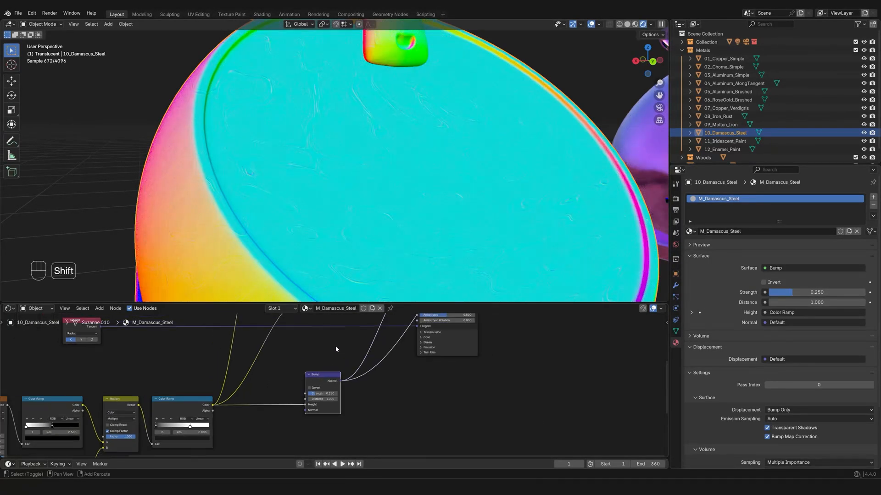
{"action": "middle_click_drag", "start_coordinate": [337, 347], "coordinate": [306, 410], "text": "shift"}
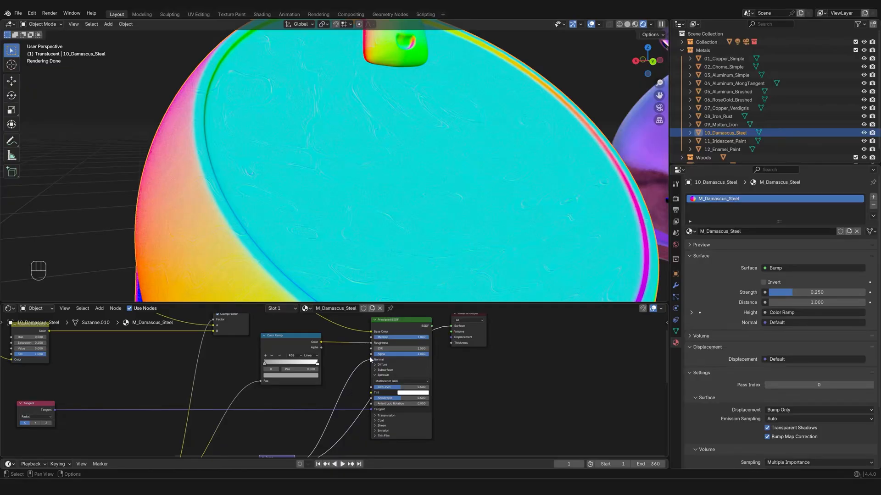
Reconnect the Principled BSDF to the material output and view the finished Damascus steel with its whole node tree.
{"action": "left_click", "coordinate": [406, 322], "text": "ctrl+shift"}
{"action": "middle_click_drag", "start_coordinate": [349, 193], "coordinate": [372, 220]}
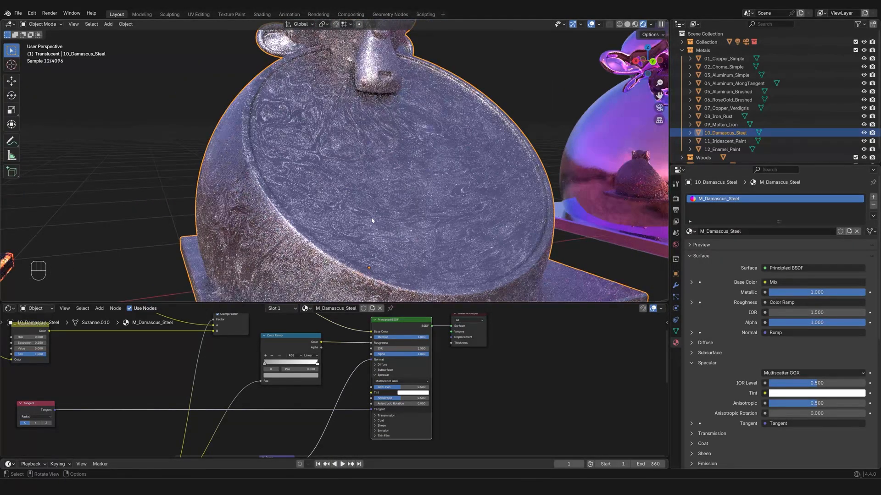
{"action": "scroll", "coordinate": [371, 220], "scroll_direction": "down", "scroll_amount": 3}
{"action": "scroll", "coordinate": [279, 431], "scroll_direction": "down", "scroll_amount": 3}
{"action": "middle_click_drag", "start_coordinate": [279, 431], "coordinate": [406, 402]}
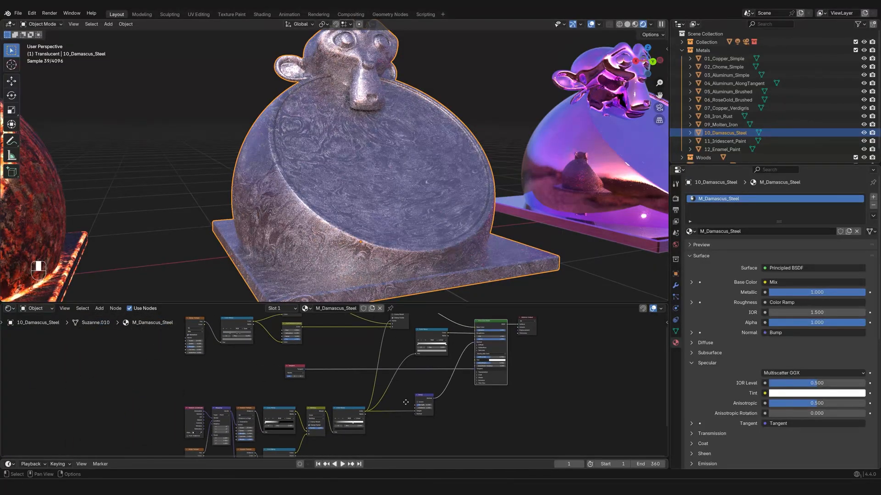
{"action": "scroll", "coordinate": [406, 402], "scroll_direction": "down", "scroll_amount": 1}
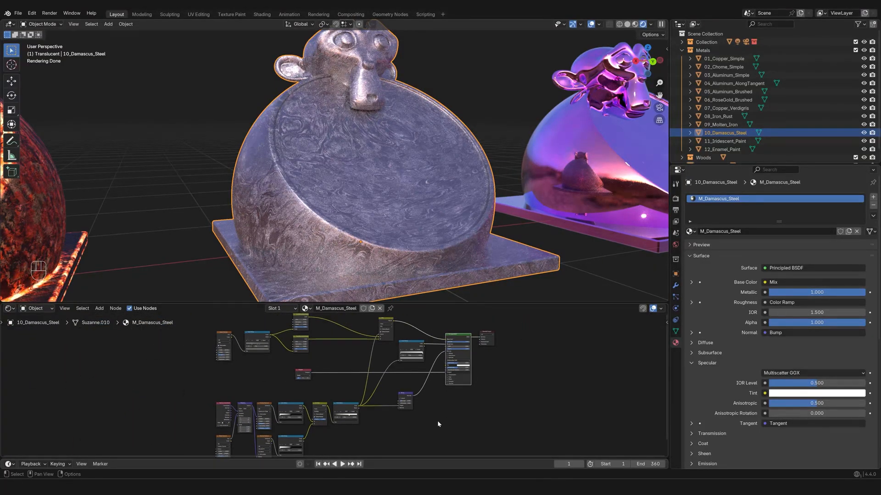
{"action": "scroll", "coordinate": [423, 431], "scroll_direction": "down", "scroll_amount": 1}
Survey the row of metal models from Damascus steel back to the brushed metals.
{"action": "scroll", "coordinate": [353, 211], "scroll_direction": "down", "scroll_amount": 4}
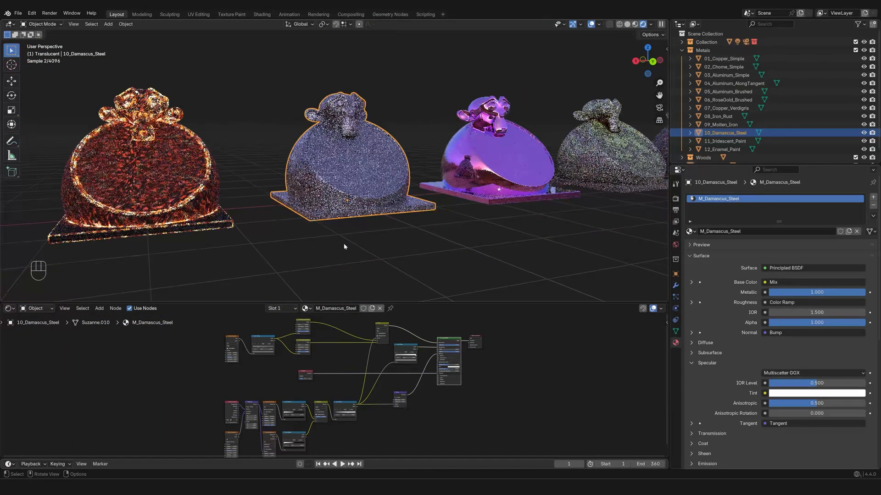
{"action": "middle_click_drag", "start_coordinate": [252, 207], "coordinate": [409, 209], "text": "shift"}
{"action": "middle_click_drag", "start_coordinate": [410, 208], "coordinate": [387, 212]}
{"action": "scroll", "coordinate": [308, 220], "scroll_direction": "down", "scroll_amount": 1}
{"action": "middle_click_drag", "start_coordinate": [309, 220], "coordinate": [425, 219], "text": "shift"}
{"action": "scroll", "coordinate": [299, 222], "scroll_direction": "down", "scroll_amount": 2}
{"action": "middle_click_drag", "start_coordinate": [298, 222], "coordinate": [410, 225], "text": "shift"}
{"action": "middle_click_drag", "start_coordinate": [504, 209], "coordinate": [379, 208], "text": "shift"}
{"action": "middle_click_drag", "start_coordinate": [378, 208], "coordinate": [395, 206]}
{"action": "scroll", "coordinate": [395, 206], "scroll_direction": "up", "scroll_amount": 4}
{"action": "scroll", "coordinate": [384, 235], "scroll_direction": "down", "scroll_amount": 4}
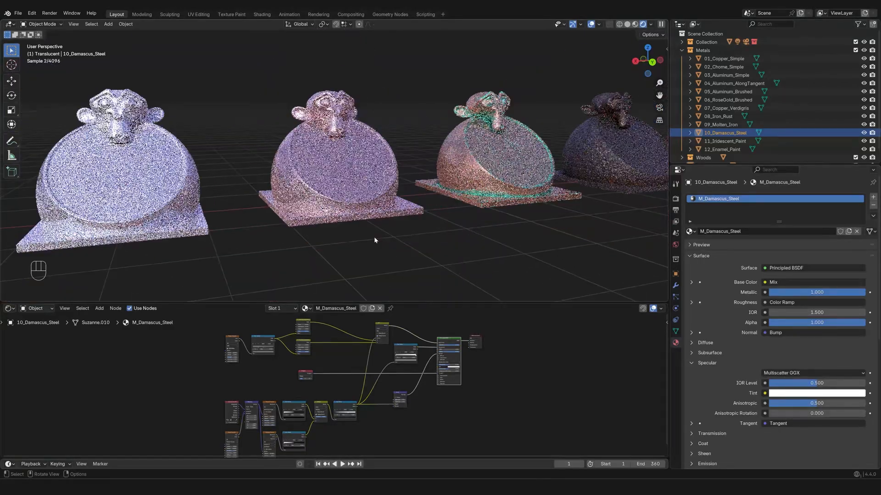
Select the 11_Iridescent_Paint model and view it from the front and from behind.
{"action": "middle_click_drag", "start_coordinate": [633, 178], "coordinate": [367, 196], "text": "shift"}
{"action": "scroll", "coordinate": [447, 232], "scroll_direction": "up", "scroll_amount": 4}
{"action": "middle_click_drag", "start_coordinate": [447, 232], "coordinate": [400, 191]}
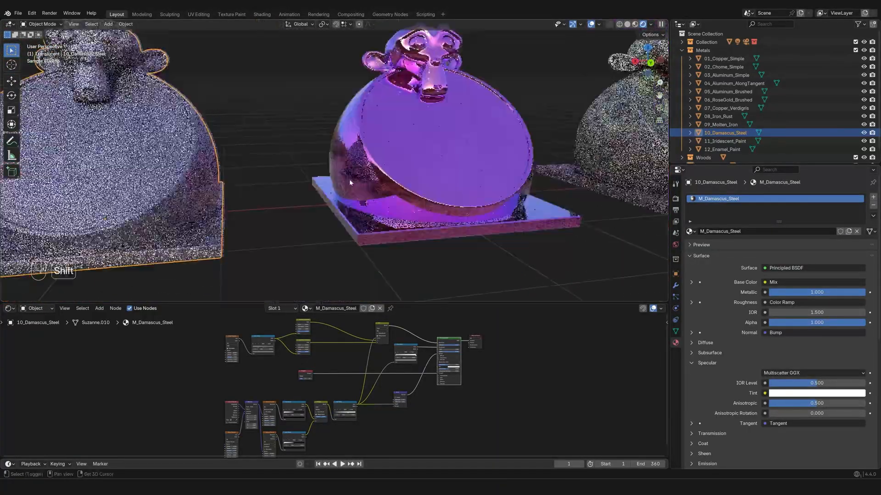
{"action": "middle_click_drag", "start_coordinate": [348, 179], "coordinate": [477, 272]}
{"action": "left_click", "coordinate": [417, 178]}
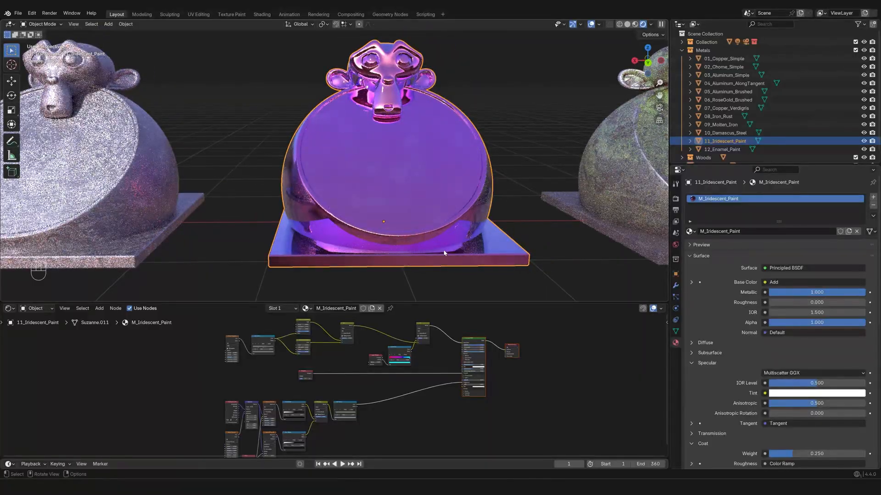
{"action": "middle_click_drag", "start_coordinate": [431, 223], "coordinate": [445, 222]}
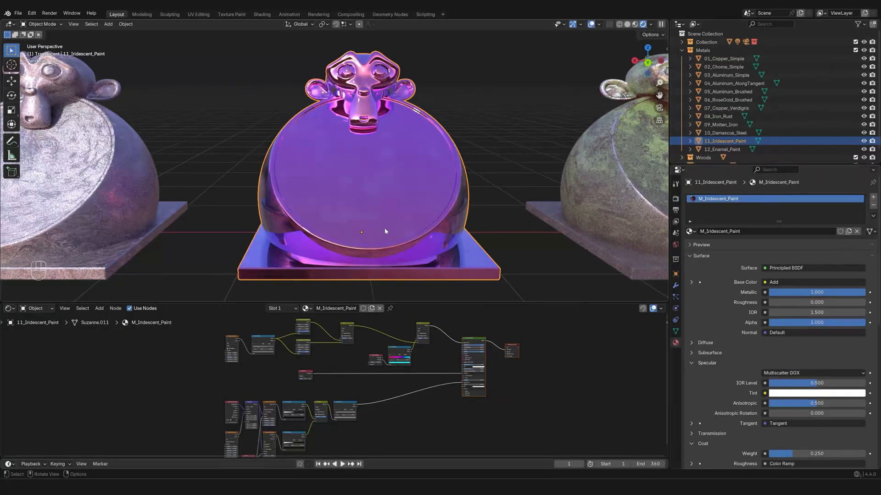
{"action": "middle_click_drag", "start_coordinate": [349, 257], "coordinate": [439, 270]}
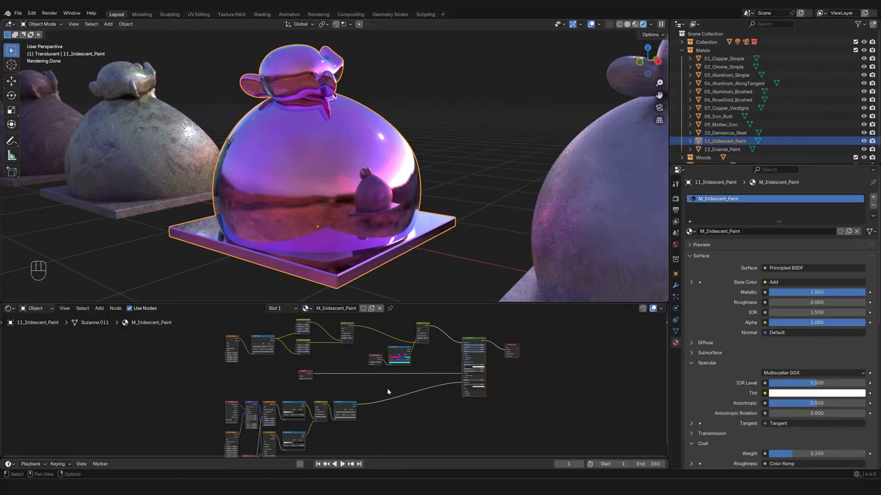
Examine the M_Iridescent_Paint nodes around the Layer Weight, HSL Color Ramp and Add nodes.
{"action": "middle_click_drag", "start_coordinate": [379, 389], "coordinate": [338, 423]}
{"action": "middle_click_drag", "start_coordinate": [402, 419], "coordinate": [358, 415]}
{"action": "scroll", "coordinate": [357, 415], "scroll_direction": "up", "scroll_amount": 1}
{"action": "scroll", "coordinate": [357, 415], "scroll_direction": "up", "scroll_amount": 2}
{"action": "middle_click_drag", "start_coordinate": [351, 222], "coordinate": [321, 225]}
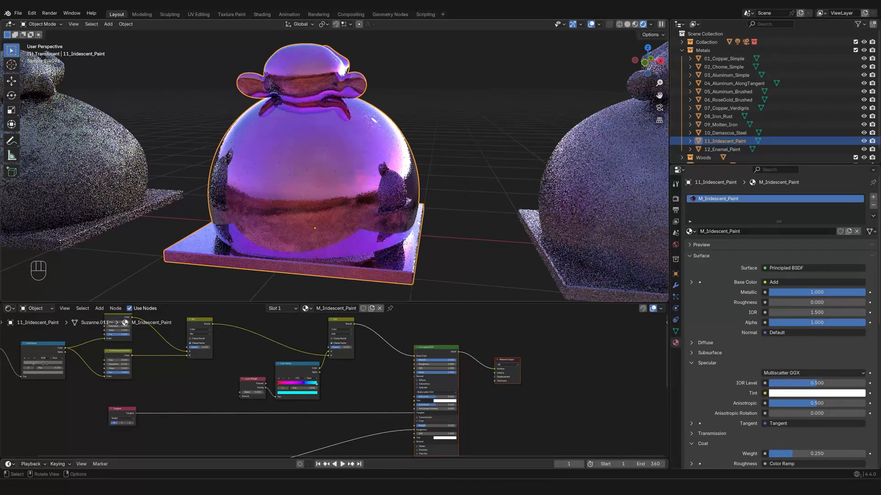
{"action": "scroll", "coordinate": [357, 391], "scroll_direction": "up", "scroll_amount": 2}
{"action": "scroll", "coordinate": [350, 393], "scroll_direction": "up", "scroll_amount": 1}
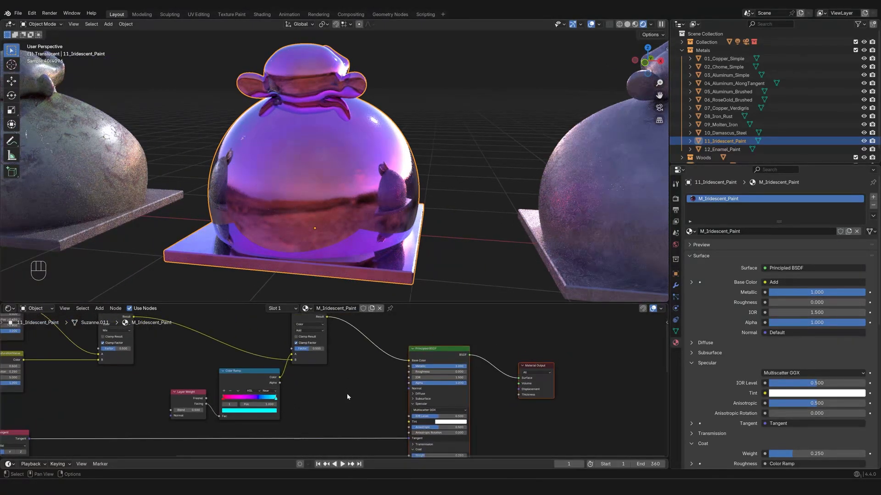
Disconnect the Coat Roughness and Tangent inputs of the Principled BSDF in M_Iridescent_Paint.
{"action": "middle_click_drag", "start_coordinate": [387, 408], "coordinate": [415, 384]}
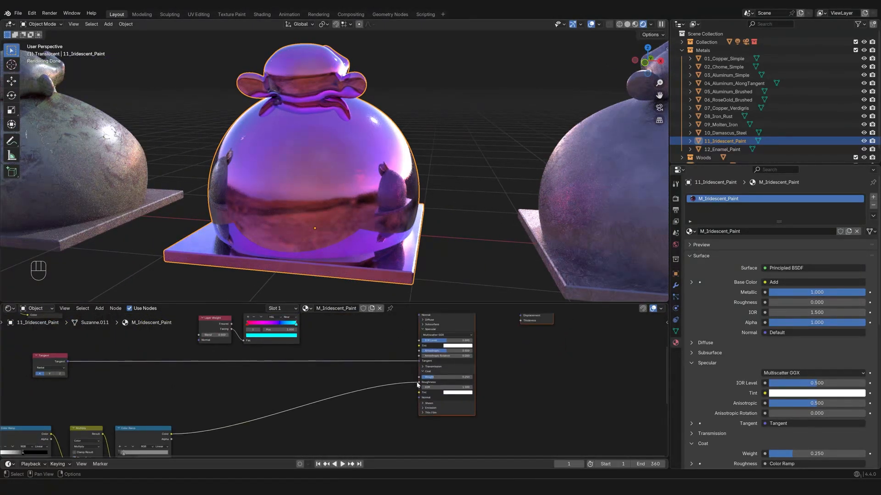
{"action": "left_click_drag", "start_coordinate": [418, 383], "coordinate": [370, 393]}
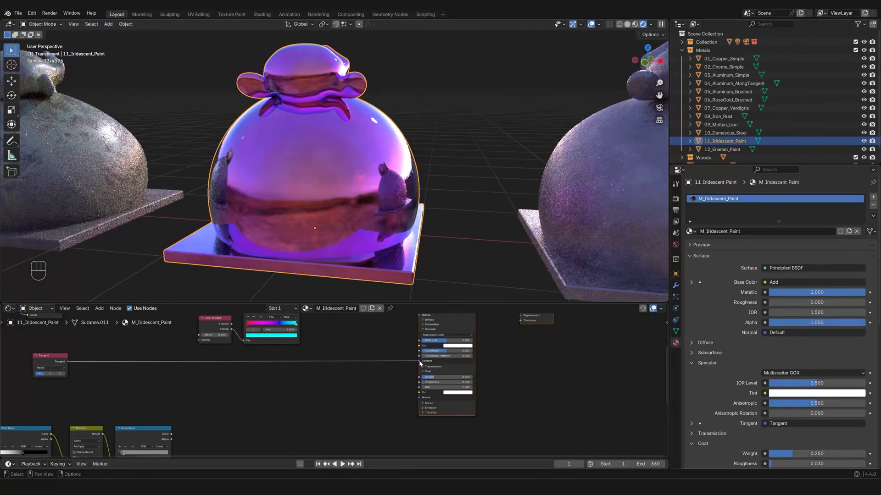
{"action": "left_click_drag", "start_coordinate": [418, 361], "coordinate": [365, 367]}
Connect the HSL Color Ramp directly to Base Color, and move the Add, Layer Weight and Color Ramp nodes to clear the layout.
{"action": "middle_click_drag", "start_coordinate": [365, 367], "coordinate": [332, 441]}
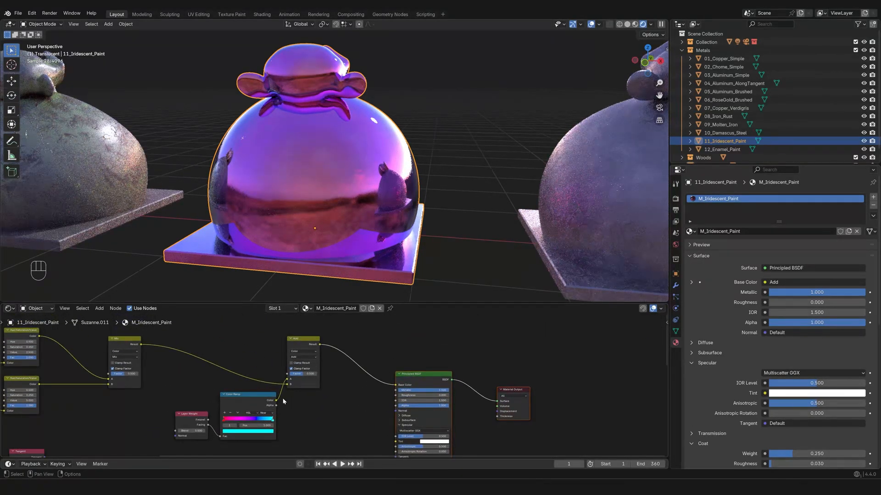
{"action": "left_click_drag", "start_coordinate": [276, 400], "coordinate": [396, 386]}
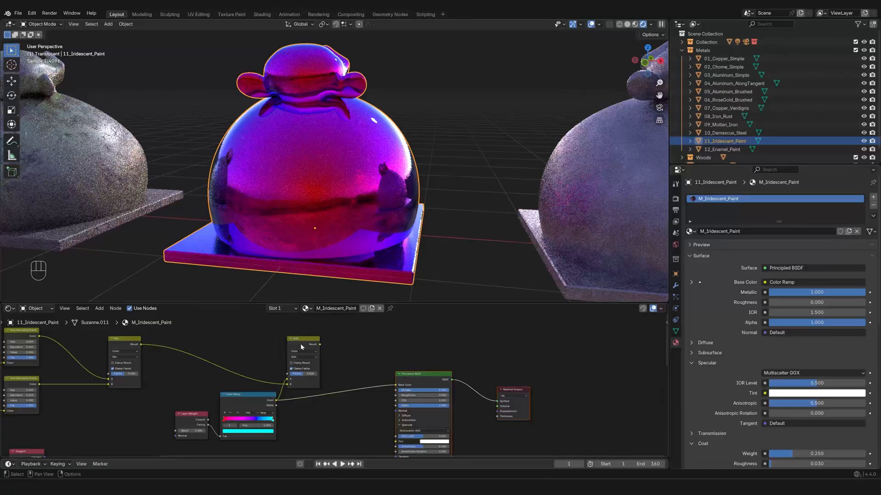
{"action": "left_click_drag", "start_coordinate": [299, 338], "coordinate": [292, 323]}
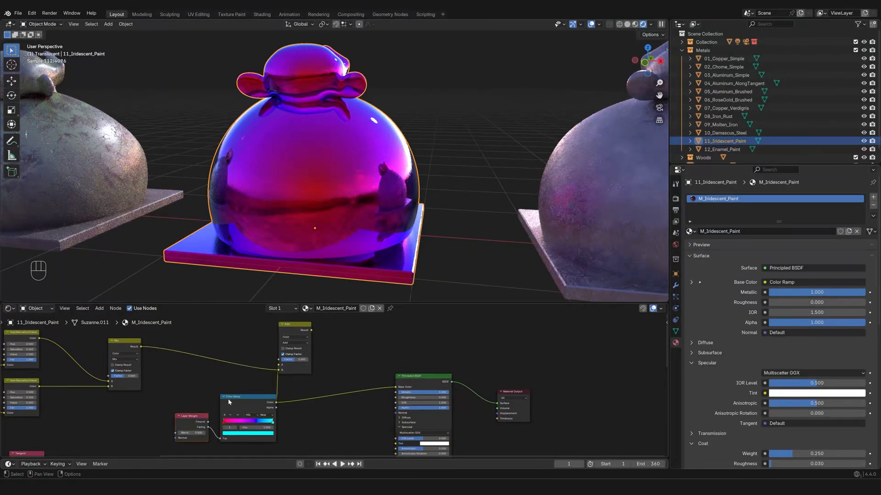
{"action": "left_click_drag", "start_coordinate": [172, 393], "coordinate": [252, 453]}
{"action": "left_click_drag", "start_coordinate": [246, 407], "coordinate": [313, 394]}
Bring the Layer Weight and Color Ramp nodes into close view and select the Layer Weight node.
{"action": "scroll", "coordinate": [334, 386], "scroll_direction": "up", "scroll_amount": 3}
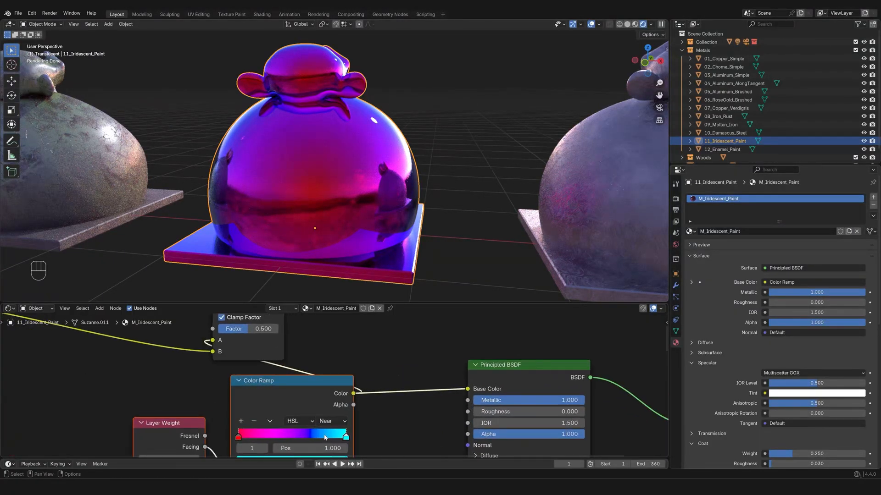
{"action": "middle_click_drag", "start_coordinate": [186, 434], "coordinate": [248, 378], "text": "shift"}
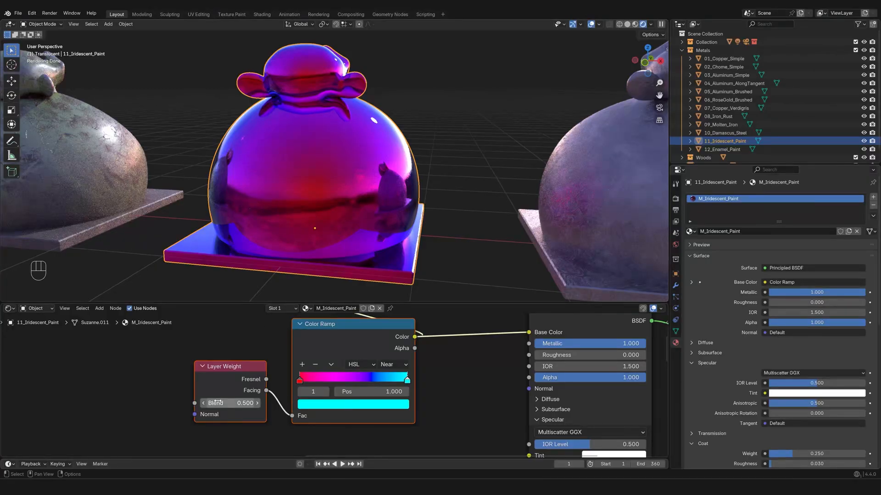
{"action": "left_click", "coordinate": [216, 375]}
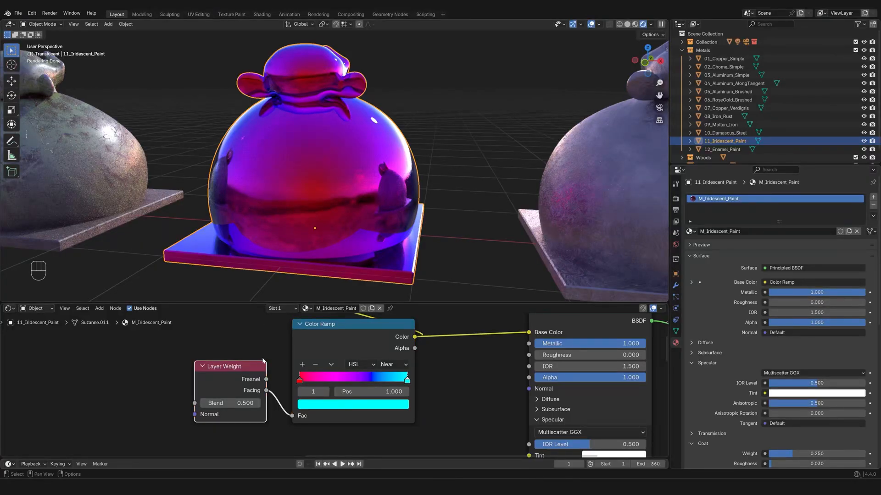
Preview the Layer Weight node on the model, try a Blend value of 0.300, and undo the Blend change.
{"action": "left_click", "coordinate": [231, 381], "text": "ctrl+shift"}
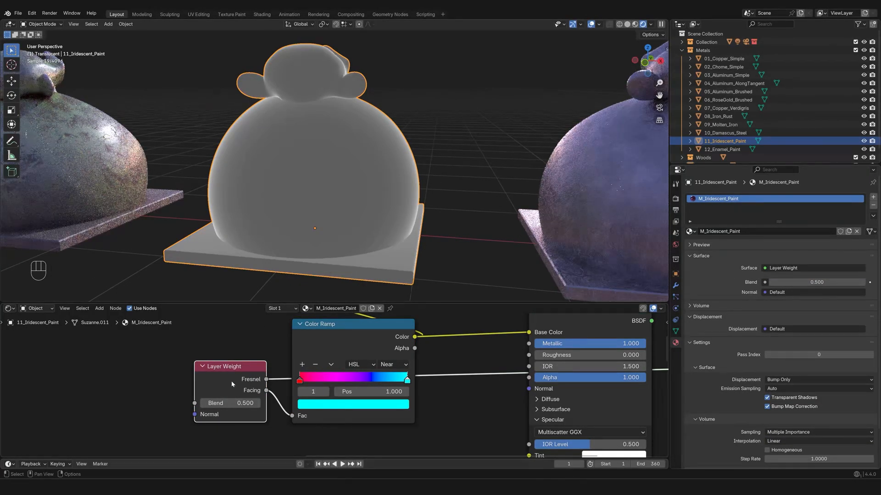
{"action": "middle_click_drag", "start_coordinate": [376, 138], "coordinate": [367, 180]}
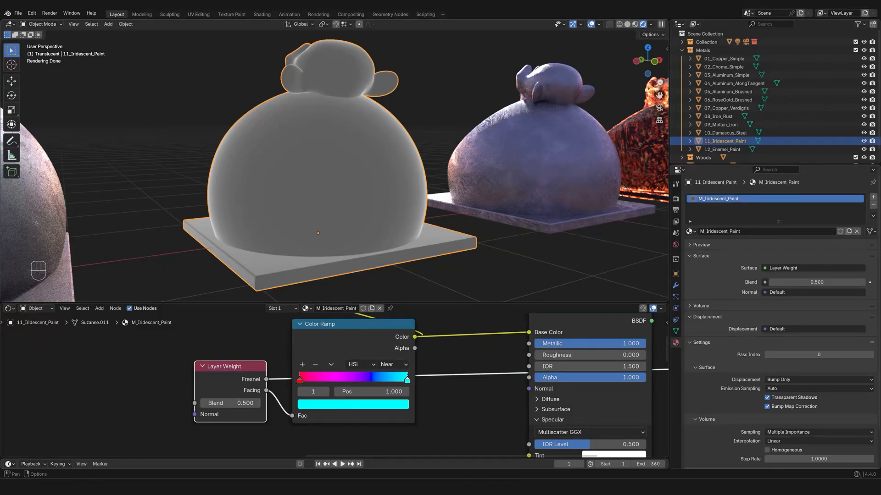
{"action": "left_click", "coordinate": [204, 404]}
{"action": "left_click", "coordinate": [204, 404]}
{"action": "left_click", "coordinate": [204, 404]}
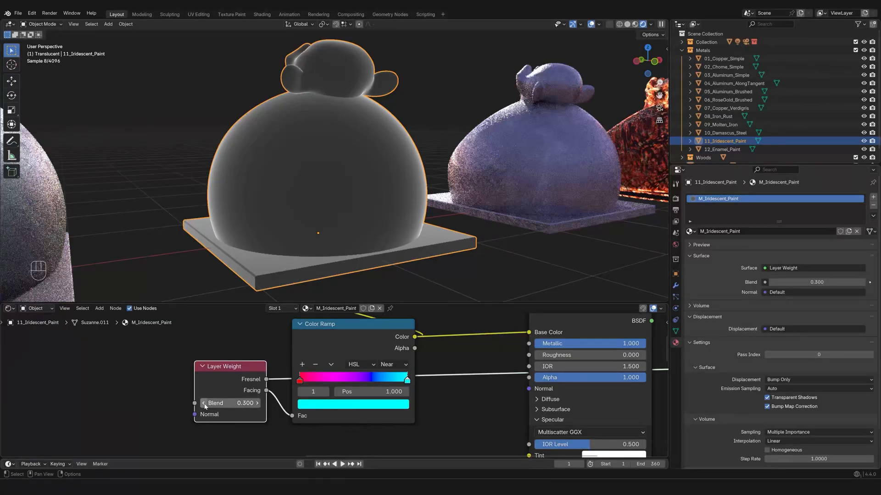
{"action": "key", "text": "ctrl+z"}
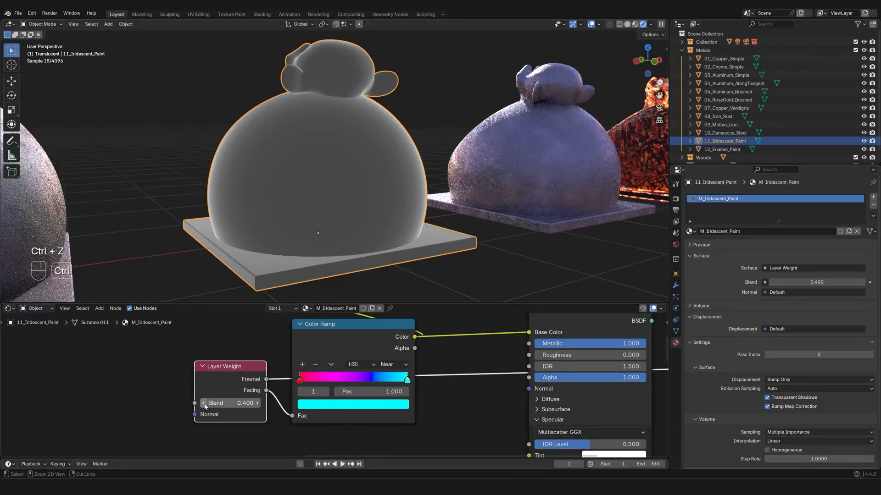
{"action": "key", "text": "ctrl+z"}
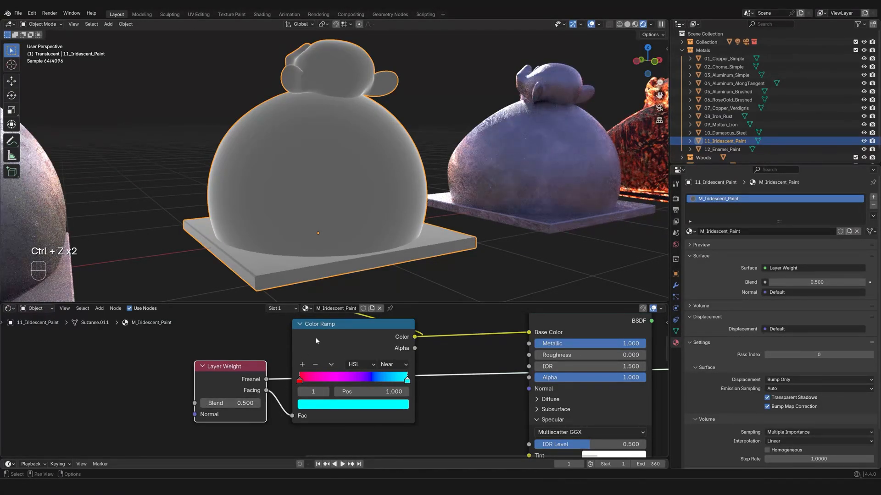
Preview the Color Ramp on the model and compare its RGB color mode with HSL, leaving HSL active.
{"action": "left_click", "coordinate": [320, 330], "text": "ctrl+shift"}
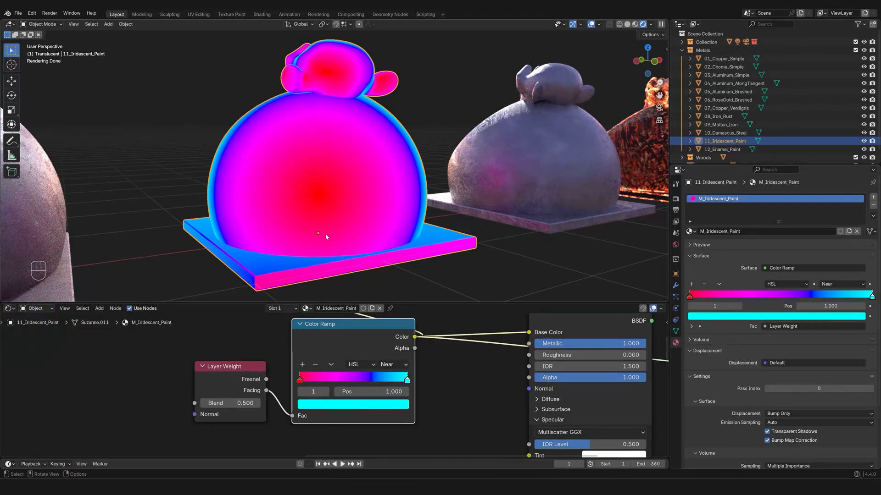
{"action": "middle_click_drag", "start_coordinate": [326, 237], "coordinate": [517, 242]}
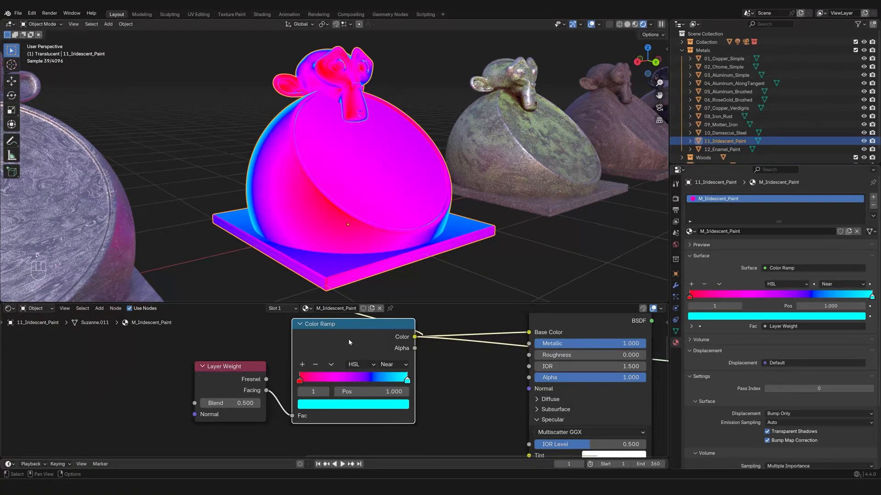
{"action": "left_click", "coordinate": [363, 364]}
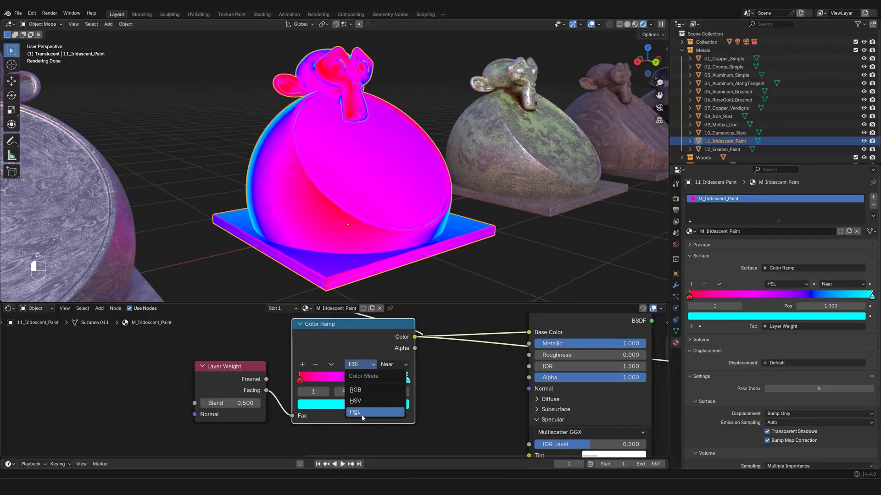
{"action": "left_click", "coordinate": [362, 412]}
{"action": "left_click", "coordinate": [360, 365]}
{"action": "left_click", "coordinate": [360, 390]}
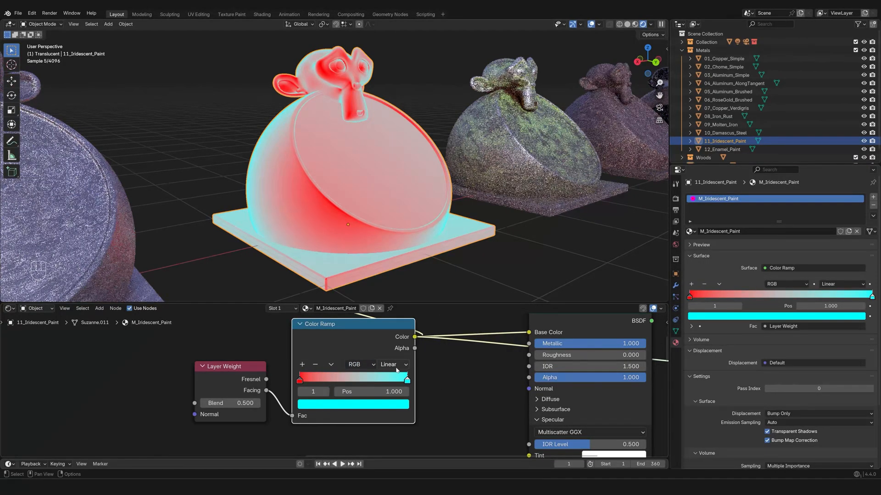
{"action": "left_click", "coordinate": [355, 364]}
{"action": "left_click", "coordinate": [361, 412]}
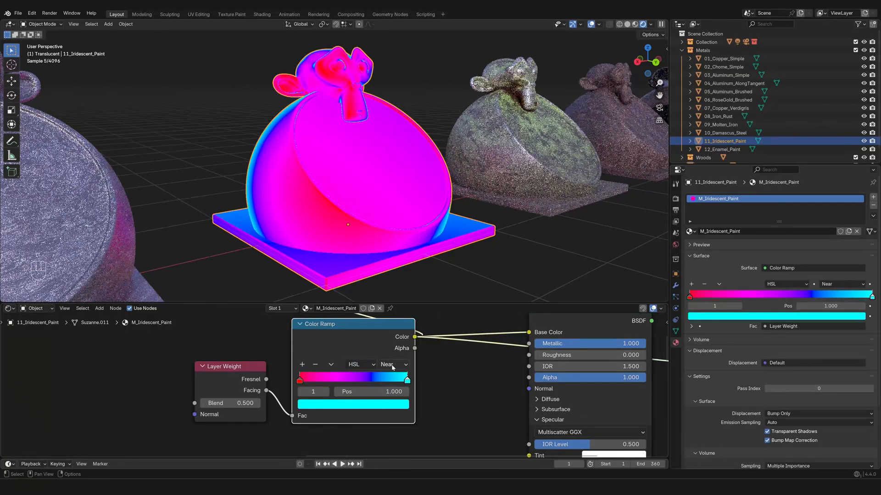
Try the Far color interpolation on the HSL Color Ramp and switch it back to Near.
{"action": "left_click", "coordinate": [392, 365]}
{"action": "left_click", "coordinate": [395, 390]}
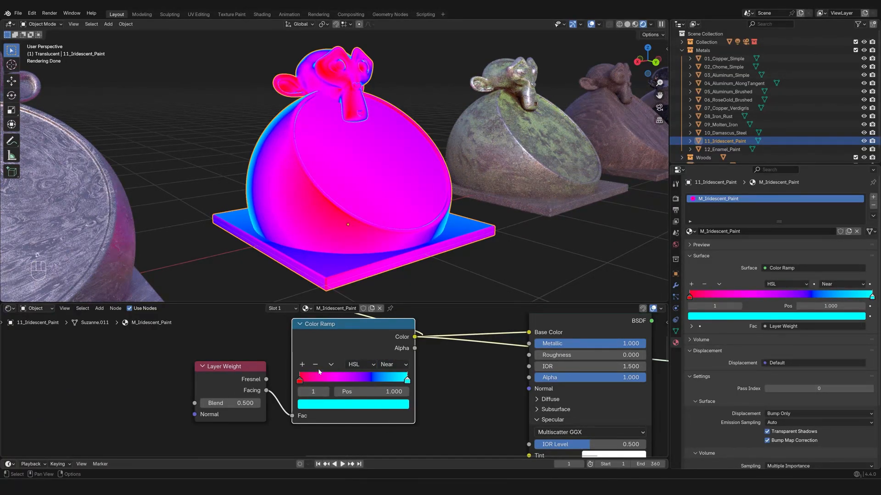
{"action": "left_click", "coordinate": [399, 364]}
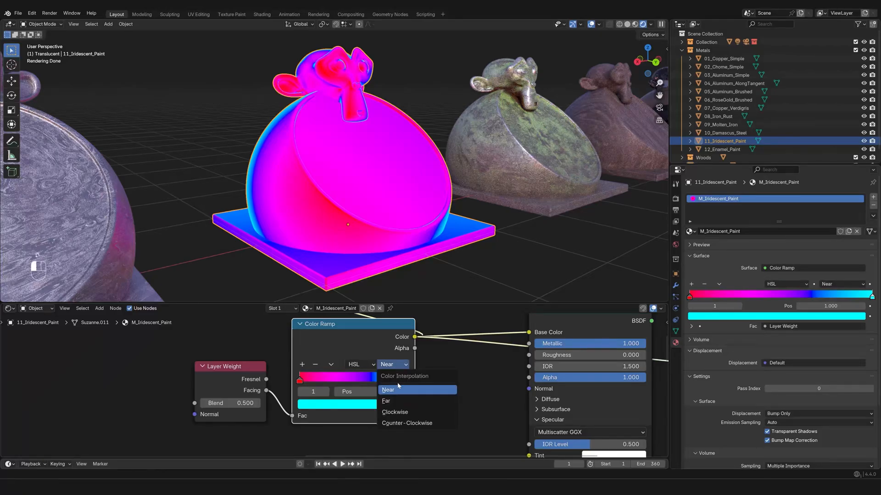
{"action": "left_click", "coordinate": [396, 402]}
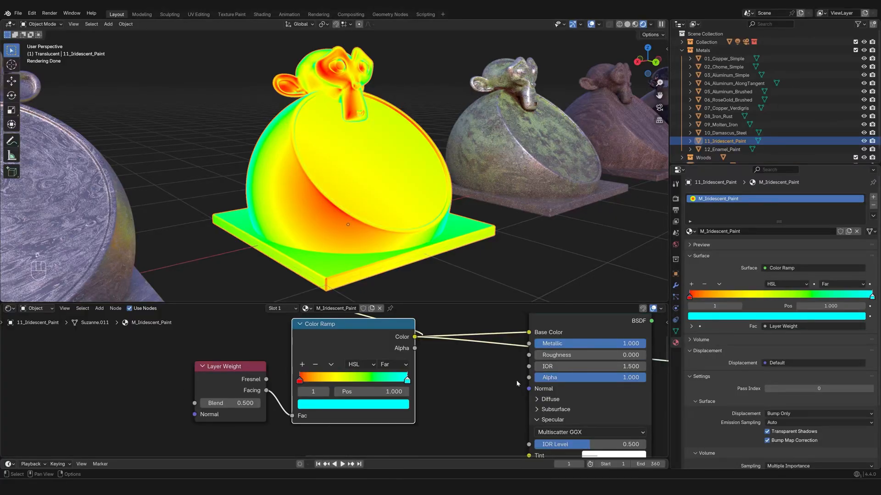
{"action": "left_click", "coordinate": [403, 367]}
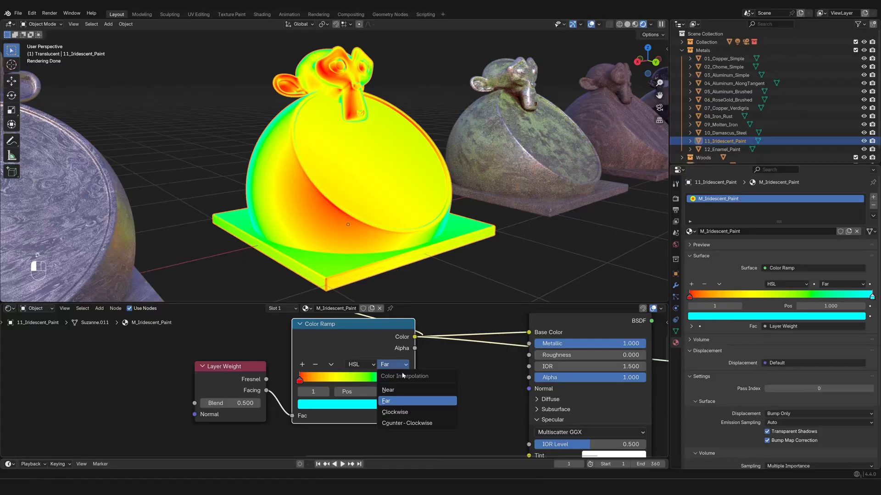
{"action": "left_click", "coordinate": [404, 390]}
Preview the Principled BSDF of M_Iridescent_Paint again and inspect the colored reflections on the model from both sides.
{"action": "key", "text": "Home"}
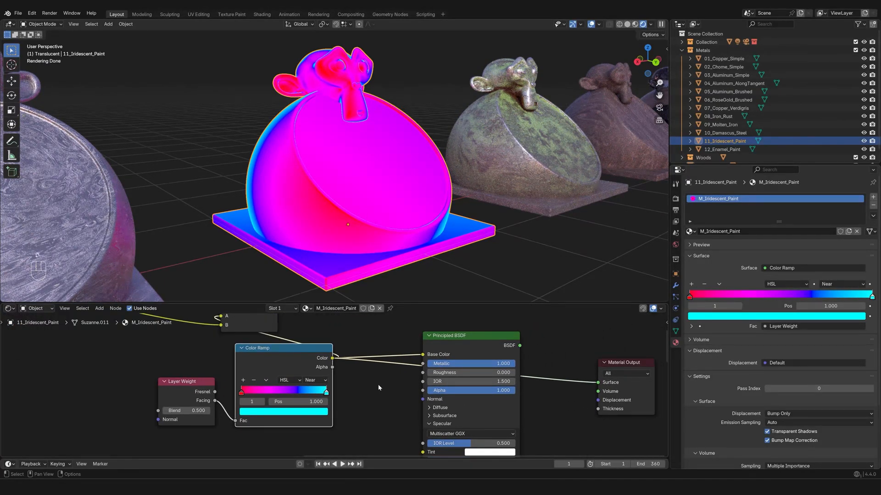
{"action": "left_click", "coordinate": [427, 373], "text": "ctrl+shift"}
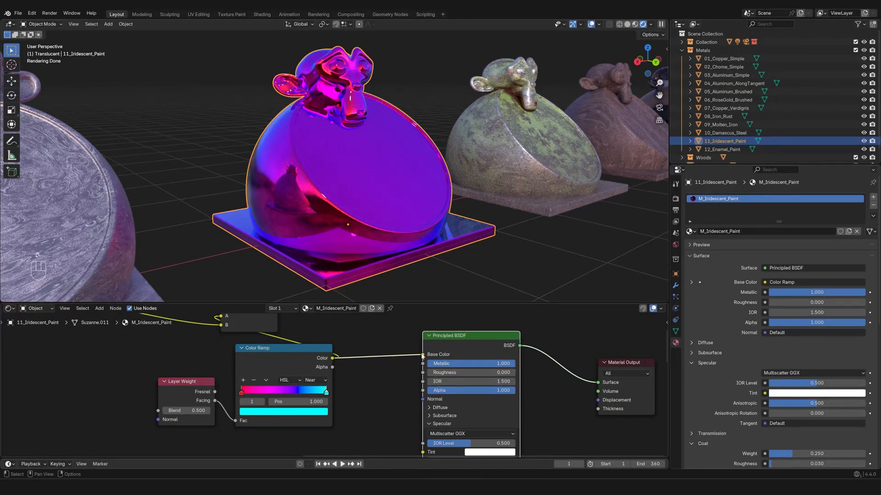
{"action": "scroll", "coordinate": [372, 233], "scroll_direction": "up", "scroll_amount": 5}
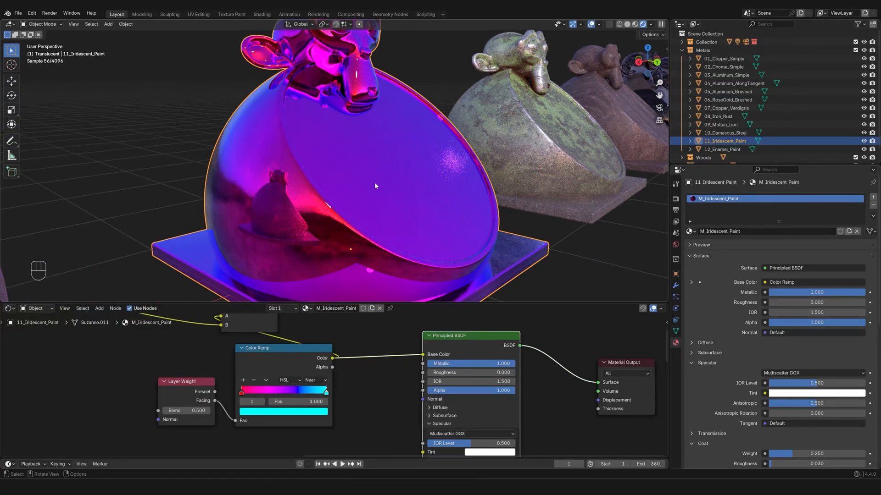
{"action": "middle_click_drag", "start_coordinate": [375, 183], "coordinate": [266, 186]}
{"action": "scroll", "coordinate": [335, 381], "scroll_direction": "down", "scroll_amount": 6}
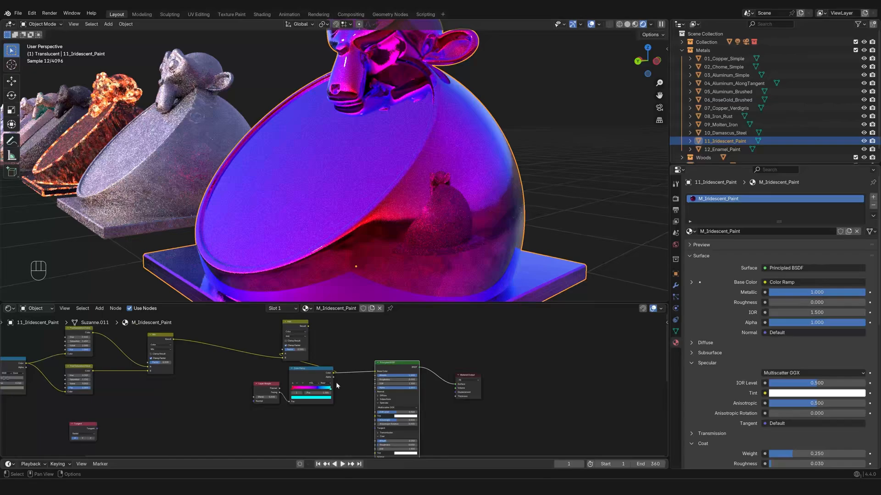
Undo the test edits in M_Iridescent_Paint back to the original Add, Tangent and Coat Roughness connections.
{"action": "key", "text": "ctrl+z"}
{"action": "key", "text": "ctrl+z"}
{"action": "key", "text": "ctrl+z"}
{"action": "key", "text": "ctrl+z"}
{"action": "key", "text": "ctrl+z"}
{"action": "key", "text": "ctrl+z"}
{"action": "key", "text": "ctrl+z"}
{"action": "key", "text": "ctrl+z"}
{"action": "key", "text": "ctrl+z"}
{"action": "key", "text": "ctrl+z"}
{"action": "key", "text": "ctrl+z"}
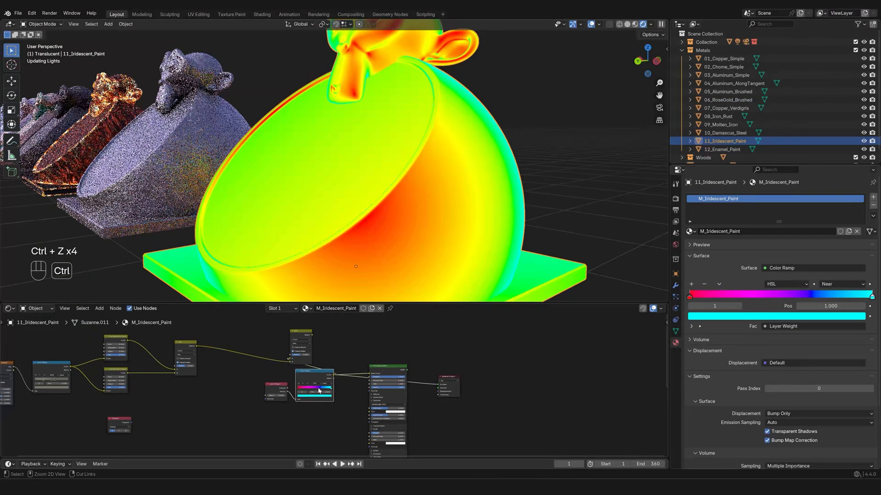
{"action": "key", "text": "ctrl+z"}
{"action": "key", "text": "ctrl+z"}
{"action": "key", "text": "ctrl+z"}
{"action": "key", "text": "ctrl+z"}
{"action": "key", "text": "ctrl+z"}
{"action": "key", "text": "ctrl+z"}
{"action": "key", "text": "ctrl+z"}
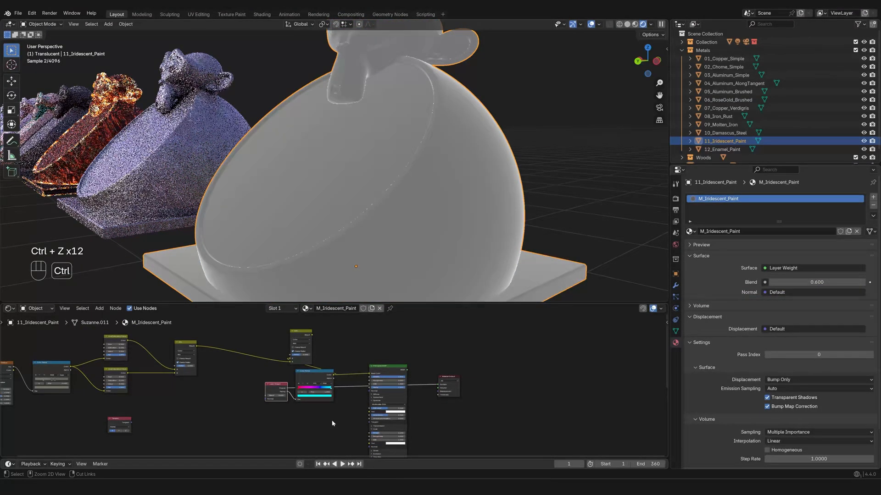
{"action": "key", "text": "ctrl+z"}
{"action": "key", "text": "ctrl+z"}
{"action": "key", "text": "ctrl+z"}
{"action": "key", "text": "ctrl+z"}
{"action": "key", "text": "ctrl+z"}
{"action": "key", "text": "ctrl+z"}
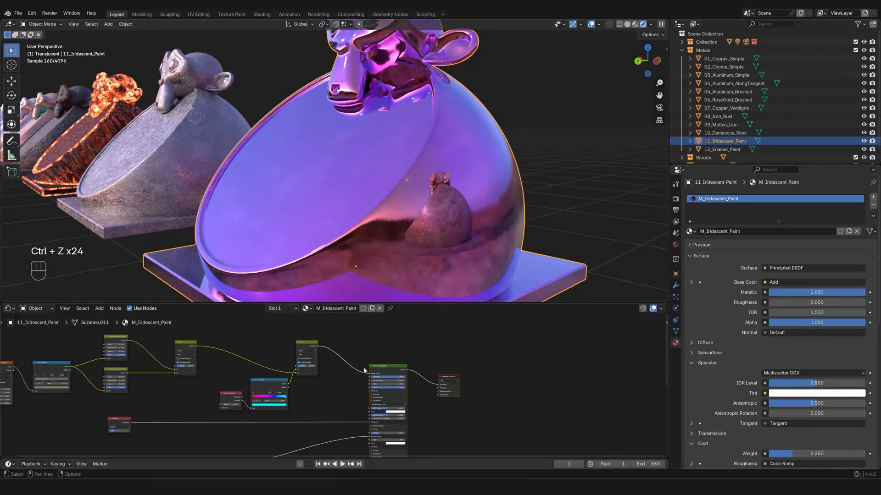
Examine the iridescent paint surface from the front, back and close up, with its Tangent and Coat Roughness nodes in view.
{"action": "middle_click_drag", "start_coordinate": [327, 408], "coordinate": [372, 363]}
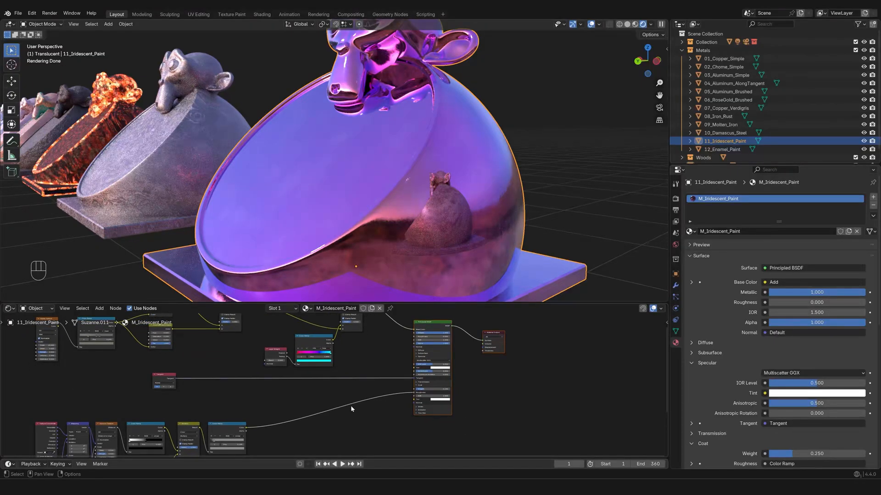
{"action": "middle_click_drag", "start_coordinate": [396, 220], "coordinate": [409, 223]}
{"action": "scroll", "coordinate": [409, 223], "scroll_direction": "up", "scroll_amount": 3}
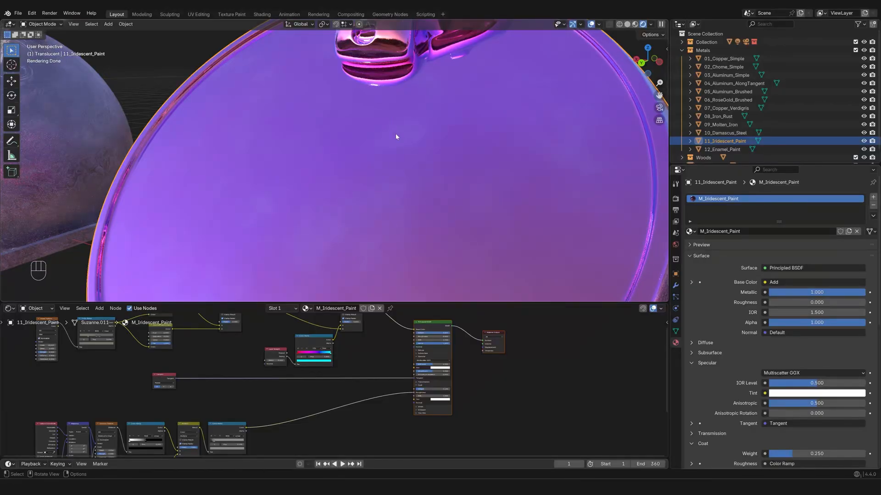
{"action": "scroll", "coordinate": [396, 137], "scroll_direction": "down", "scroll_amount": 4}
{"action": "middle_click_drag", "start_coordinate": [416, 170], "coordinate": [310, 163]}
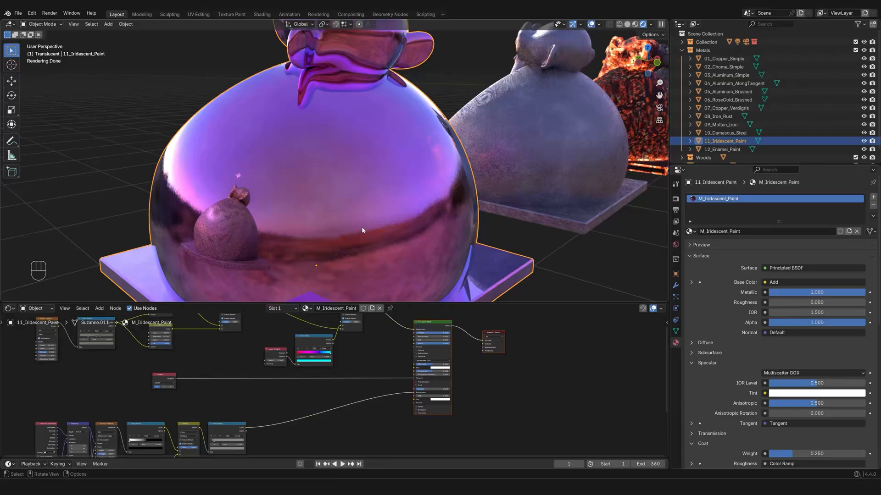
{"action": "mouse_move", "coordinate": [362, 228]}
{"action": "middle_mouse_down"}
{"action": "mouse_move", "coordinate": [344, 216]}
{"action": "mouse_move", "coordinate": [366, 226]}
{"action": "middle_mouse_up"}
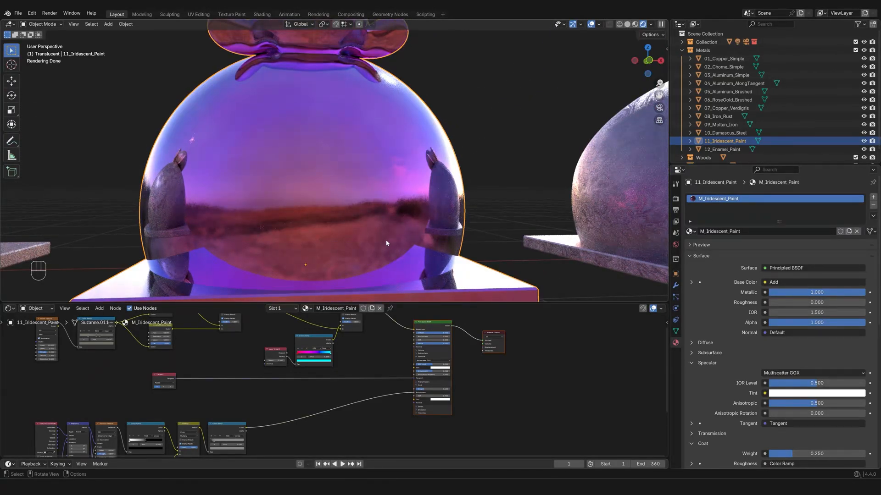
{"action": "middle_click_drag", "start_coordinate": [340, 246], "coordinate": [346, 214]}
{"action": "scroll", "coordinate": [346, 211], "scroll_direction": "up", "scroll_amount": 10}
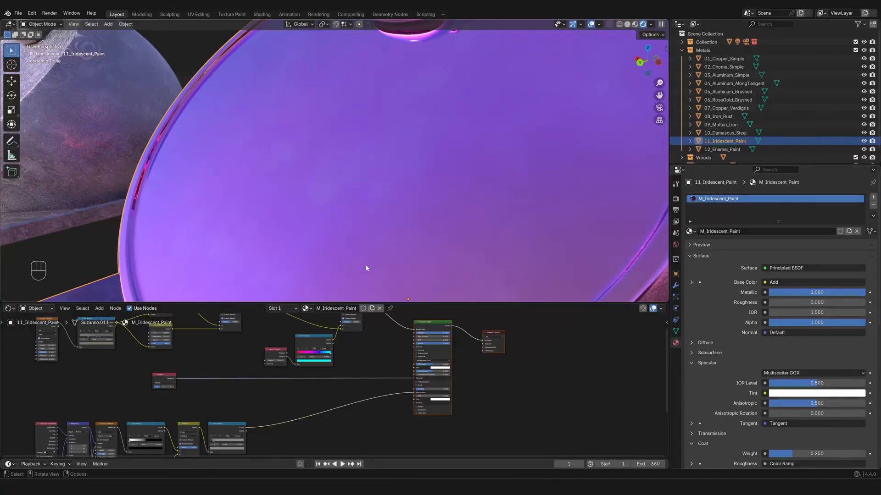
{"action": "middle_click_drag", "start_coordinate": [164, 181], "coordinate": [380, 212]}
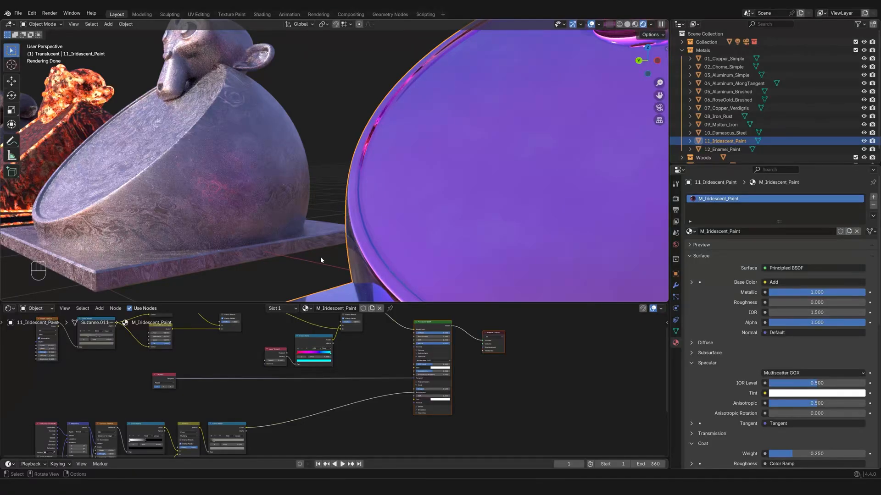
Move over to the green painted model beside the iridescent one and select 12_Enamel_Paint.
{"action": "key", "text": "KP_Decimal"}
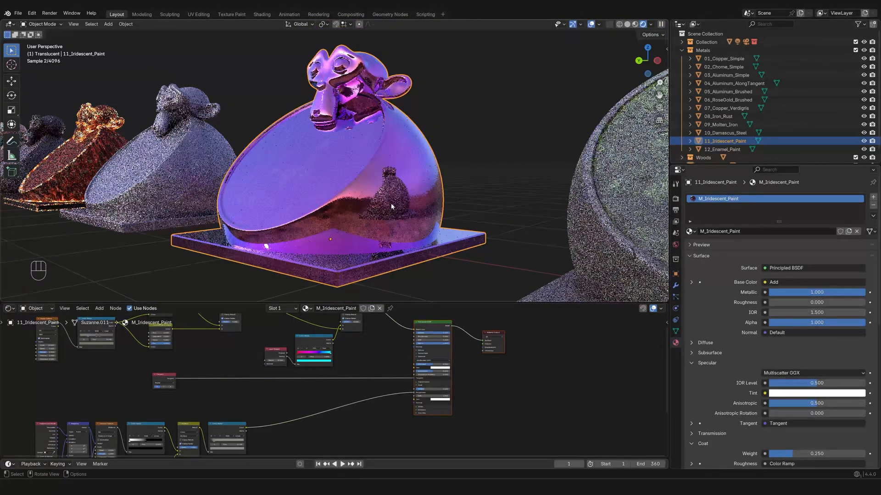
{"action": "scroll", "coordinate": [392, 204], "scroll_direction": "down", "scroll_amount": 2}
{"action": "middle_click_drag", "start_coordinate": [394, 202], "coordinate": [497, 200]}
{"action": "middle_click_drag", "start_coordinate": [498, 200], "coordinate": [316, 195], "text": "shift"}
{"action": "middle_click_drag", "start_coordinate": [330, 195], "coordinate": [443, 191]}
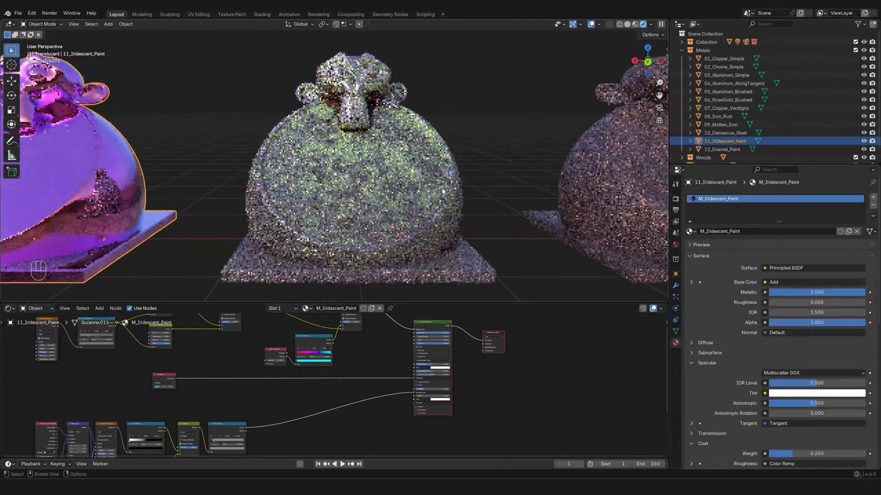
{"action": "scroll", "coordinate": [438, 188], "scroll_direction": "up", "scroll_amount": 1}
{"action": "left_click", "coordinate": [367, 175]}
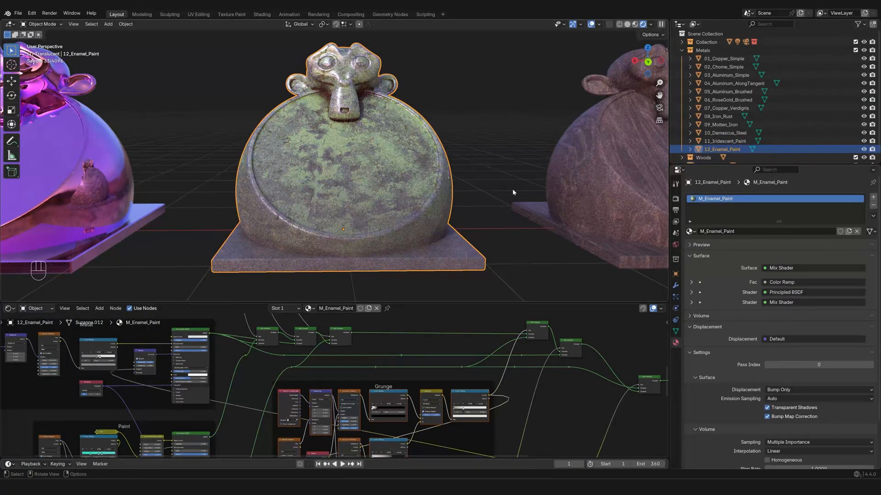
Enlarge the node editor and examine the M_Enamel_Paint node tree, from the overall layout to the Grunge frame.
{"action": "scroll", "coordinate": [556, 374], "scroll_direction": "down", "scroll_amount": 4}
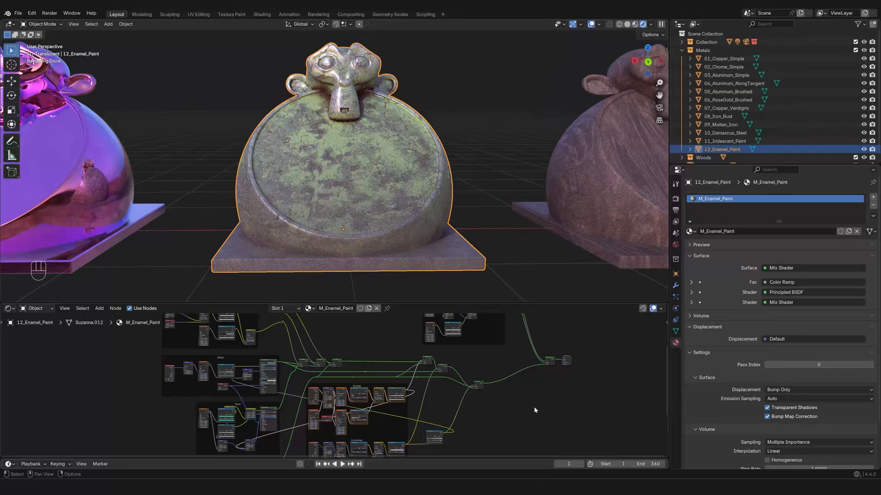
{"action": "scroll", "coordinate": [535, 409], "scroll_direction": "down", "scroll_amount": 4}
{"action": "left_click_drag", "start_coordinate": [448, 303], "coordinate": [447, 273]}
{"action": "scroll", "coordinate": [413, 378], "scroll_direction": "up", "scroll_amount": 1}
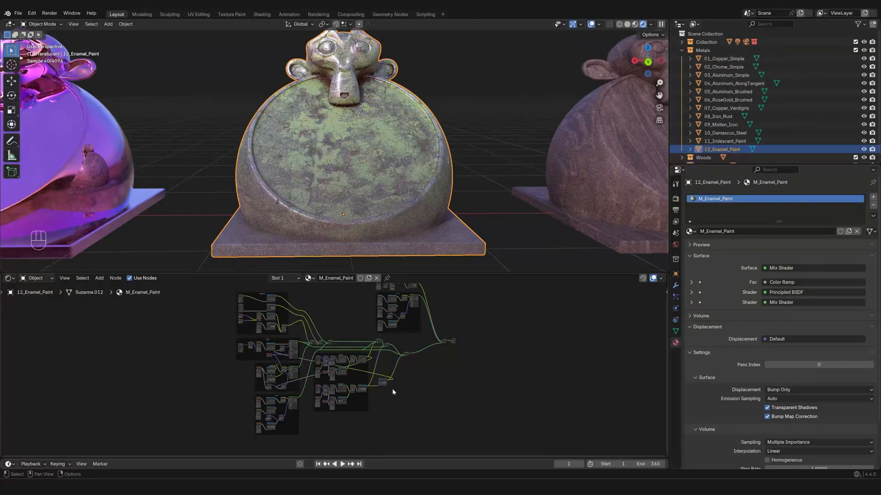
{"action": "scroll", "coordinate": [393, 412], "scroll_direction": "up", "scroll_amount": 2}
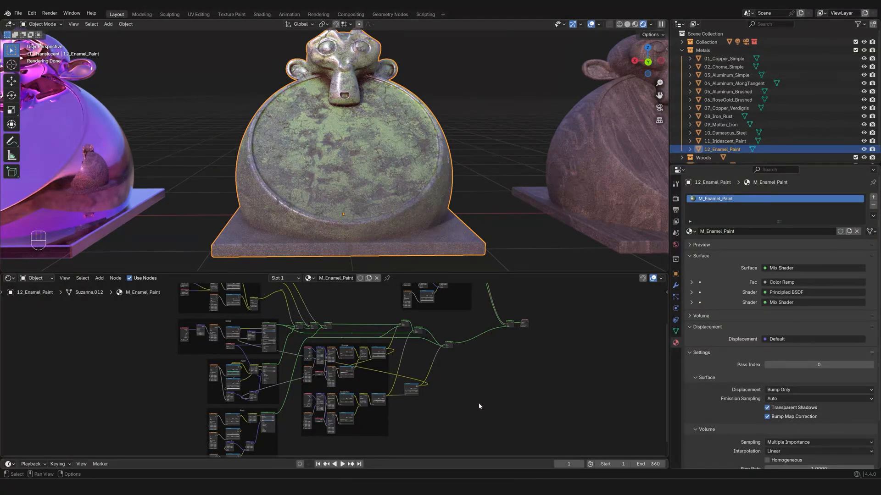
{"action": "middle_click_drag", "start_coordinate": [464, 395], "coordinate": [445, 397]}
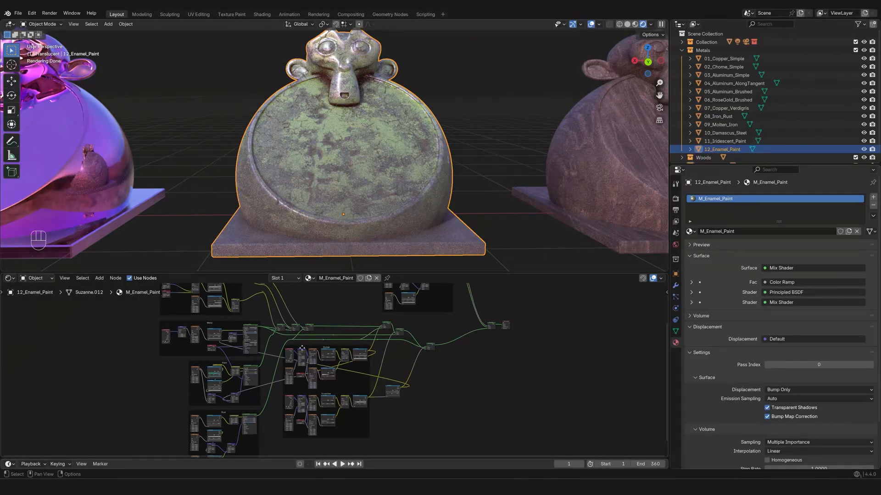
{"action": "scroll", "coordinate": [362, 392], "scroll_direction": "up", "scroll_amount": 11}
{"action": "scroll", "coordinate": [365, 393], "scroll_direction": "up", "scroll_amount": 2}
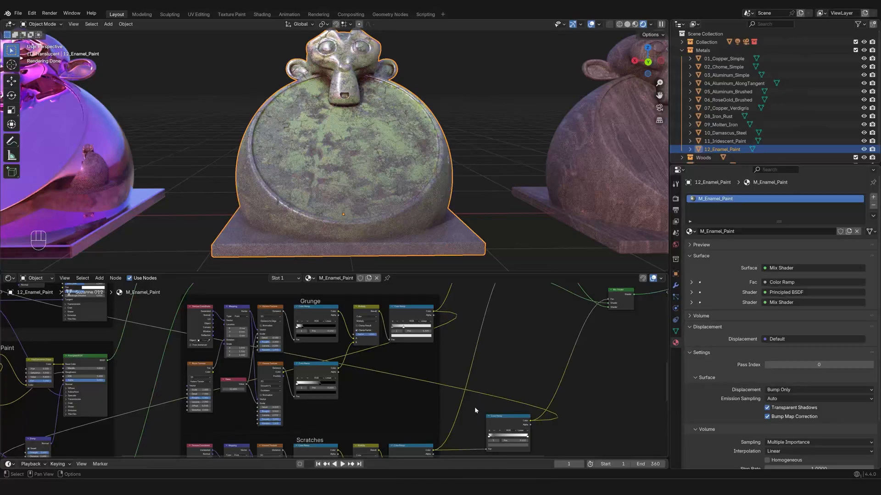
Examine the M_Enamel_Paint node tree around the Metal, Paint and Grunge frames and compare the enamel model with its neighbours.
{"action": "scroll", "coordinate": [446, 377], "scroll_direction": "down", "scroll_amount": 6}
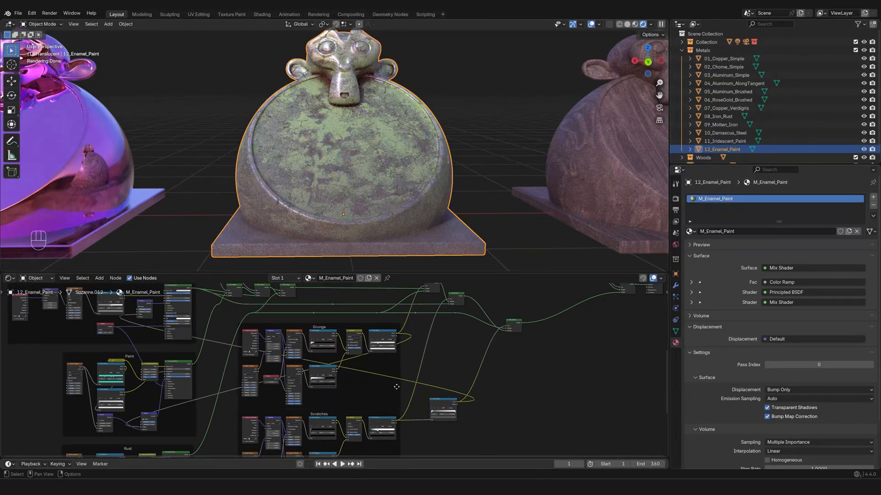
{"action": "middle_click_drag", "start_coordinate": [423, 407], "coordinate": [566, 351]}
{"action": "middle_click_drag", "start_coordinate": [342, 392], "coordinate": [387, 426]}
{"action": "scroll", "coordinate": [376, 337], "scroll_direction": "down", "scroll_amount": 2}
{"action": "middle_click_drag", "start_coordinate": [360, 317], "coordinate": [365, 366]}
{"action": "scroll", "coordinate": [310, 205], "scroll_direction": "down", "scroll_amount": 3}
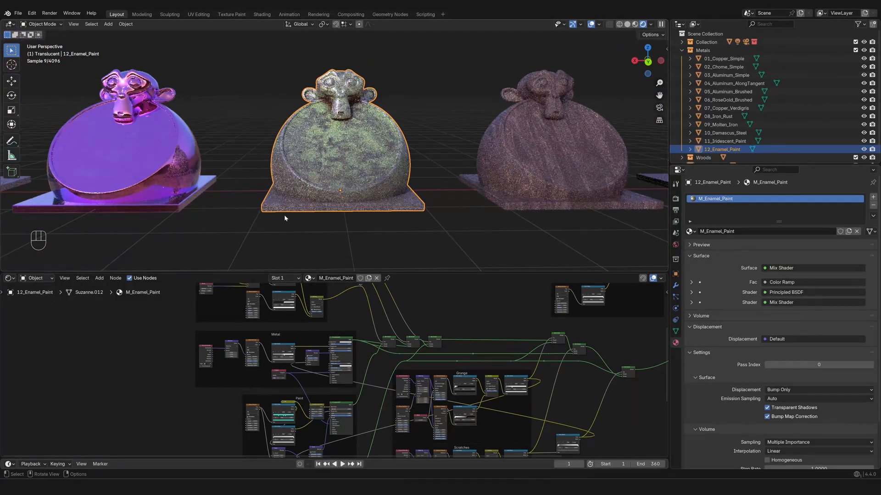
{"action": "middle_click_drag", "start_coordinate": [284, 215], "coordinate": [383, 224], "text": "shift"}
{"action": "scroll", "coordinate": [81, 174], "scroll_direction": "down", "scroll_amount": 2}
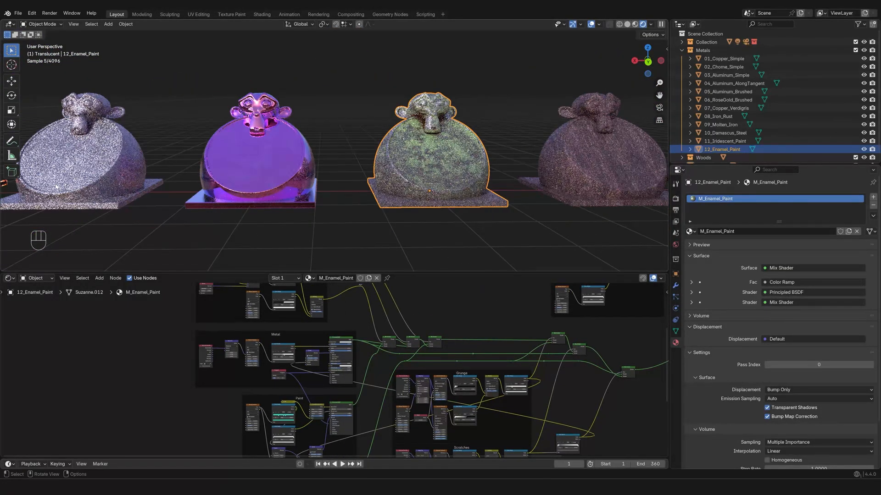
Preview the Principled BSDF of the Paint frame on the enamel model and inspect the surface up close.
{"action": "middle_click_drag", "start_coordinate": [295, 432], "coordinate": [342, 369]}
{"action": "scroll", "coordinate": [341, 369], "scroll_direction": "up", "scroll_amount": 6}
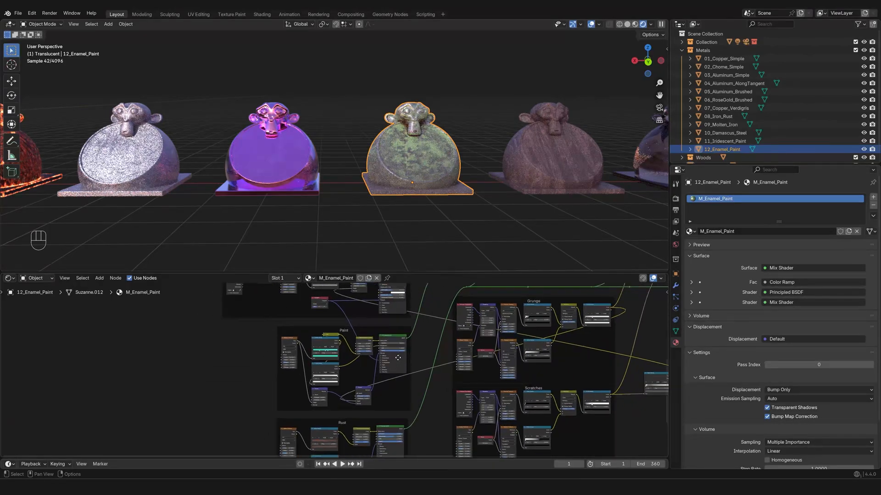
{"action": "scroll", "coordinate": [418, 343], "scroll_direction": "down", "scroll_amount": 2}
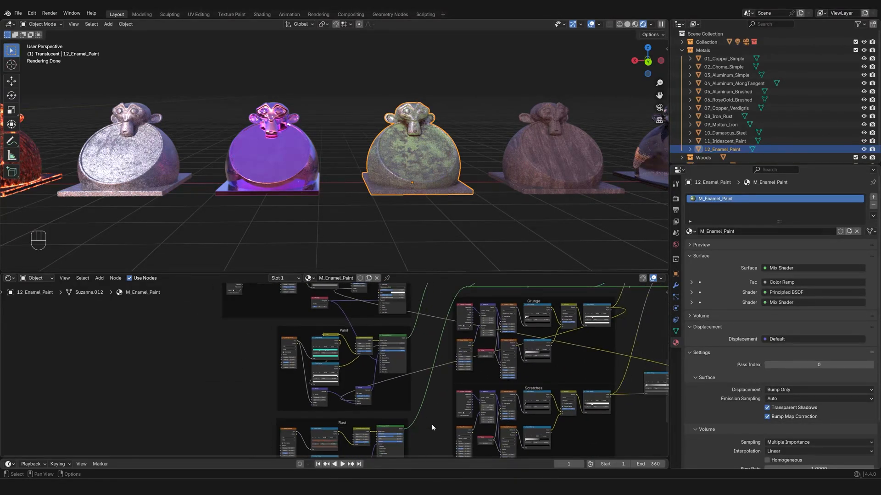
{"action": "scroll", "coordinate": [420, 346], "scroll_direction": "up", "scroll_amount": 1}
{"action": "left_click", "coordinate": [398, 332], "text": "ctrl+shift"}
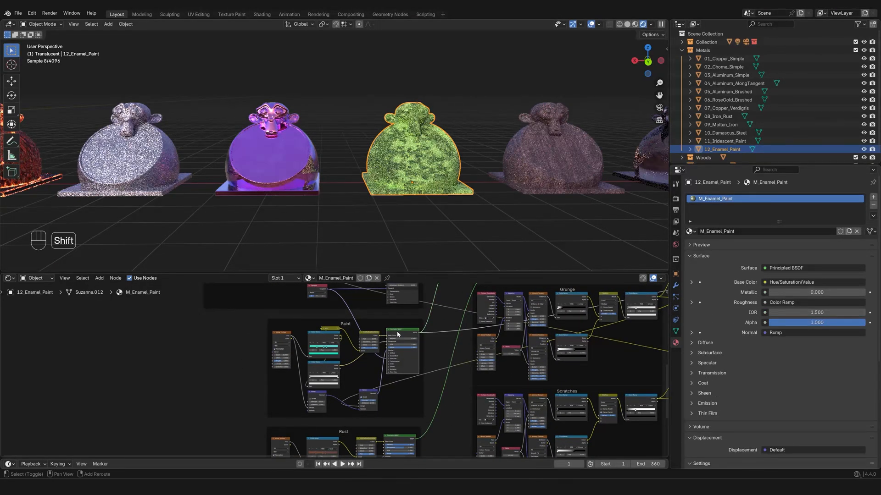
{"action": "mouse_move", "coordinate": [439, 195]}
{"action": "middle_mouse_down", "text": "shift"}
{"action": "mouse_move", "coordinate": [373, 206]}
{"action": "mouse_move", "coordinate": [366, 182]}
{"action": "middle_mouse_up", "text": "shift"}
{"action": "scroll", "coordinate": [373, 206], "scroll_direction": "up", "scroll_amount": 5}
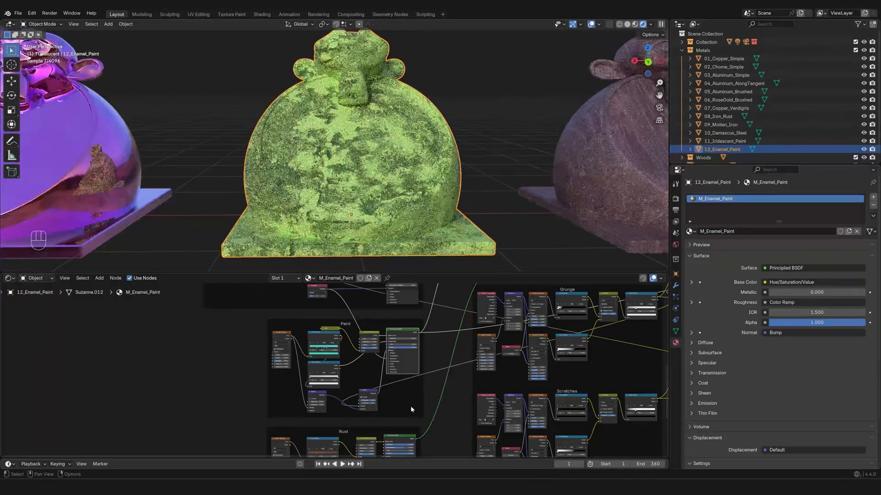
Preview the Principled BSDF of the Rust frame on the enamel model.
{"action": "middle_click_drag", "start_coordinate": [418, 400], "coordinate": [392, 324]}
{"action": "left_click", "coordinate": [375, 362], "text": "ctrl+shift"}
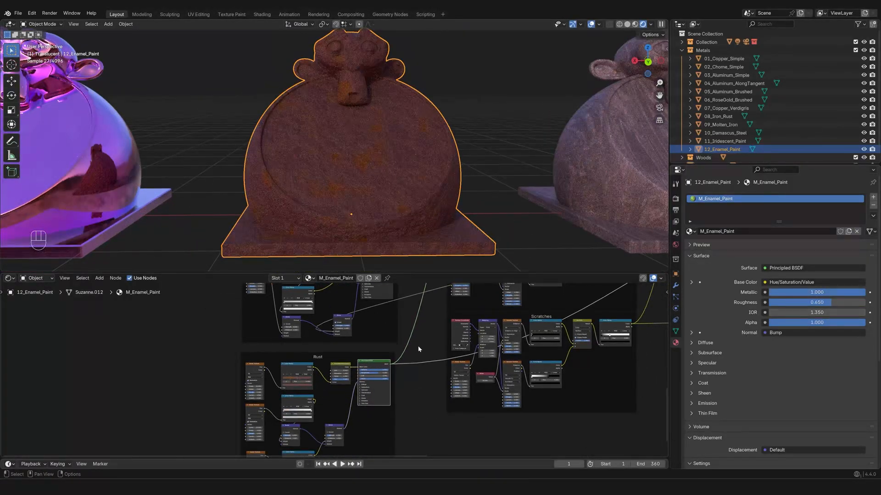
{"action": "middle_click_drag", "start_coordinate": [413, 419], "coordinate": [362, 287]}
{"action": "scroll", "coordinate": [413, 329], "scroll_direction": "down", "scroll_amount": 4}
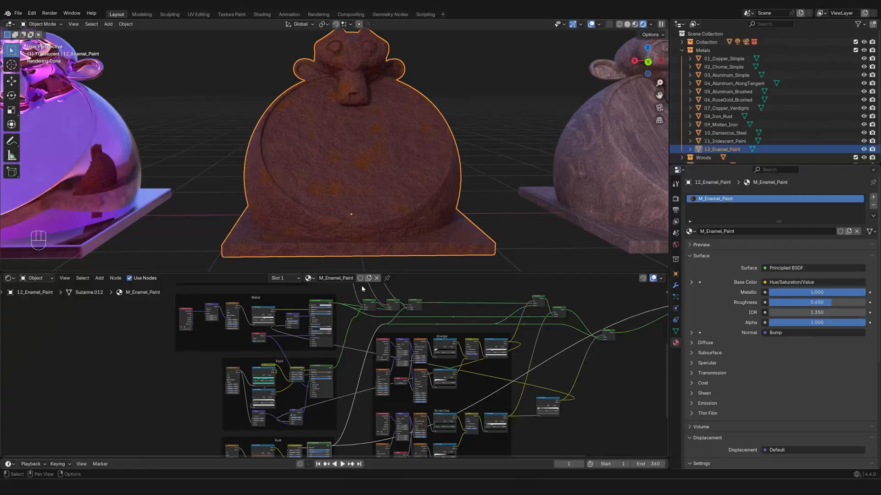
{"action": "scroll", "coordinate": [362, 287], "scroll_direction": "down", "scroll_amount": 4}
Preview the Principled BSDF of the Metal frame on the enamel model.
{"action": "scroll", "coordinate": [336, 358], "scroll_direction": "up", "scroll_amount": 5}
{"action": "middle_click_drag", "start_coordinate": [334, 314], "coordinate": [378, 345]}
{"action": "scroll", "coordinate": [378, 345], "scroll_direction": "up", "scroll_amount": 5}
{"action": "left_click", "coordinate": [348, 326], "text": "ctrl+shift"}
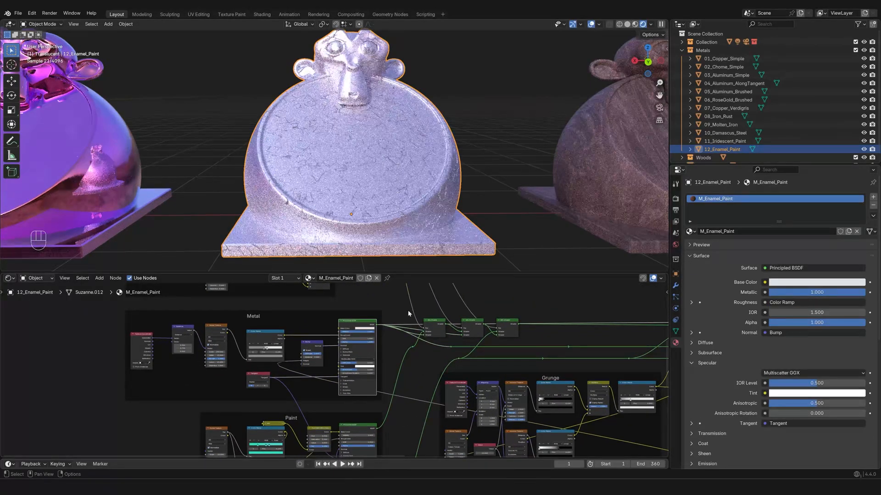
Reconnect the final Mix Shader to the material output to bring back the complete enamel paint.
{"action": "scroll", "coordinate": [413, 385], "scroll_direction": "down", "scroll_amount": 5}
{"action": "middle_click_drag", "start_coordinate": [423, 387], "coordinate": [323, 371]}
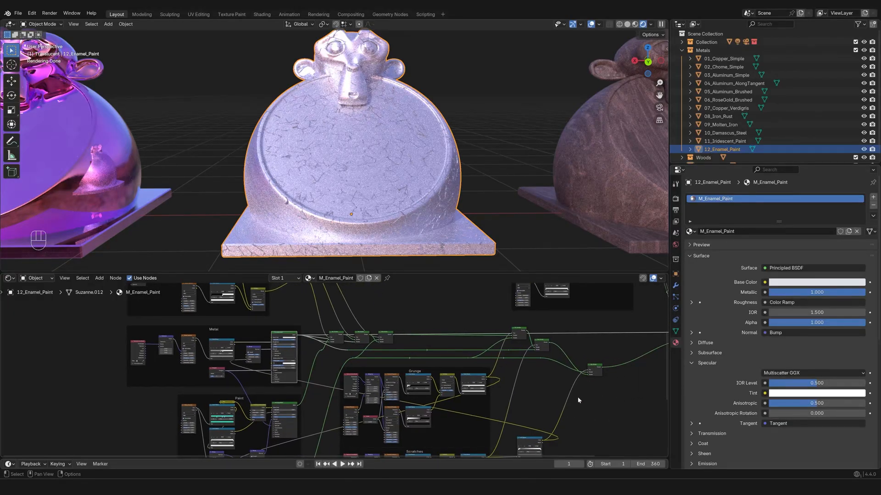
{"action": "scroll", "coordinate": [578, 398], "scroll_direction": "down", "scroll_amount": 4}
{"action": "middle_click_drag", "start_coordinate": [551, 385], "coordinate": [472, 396]}
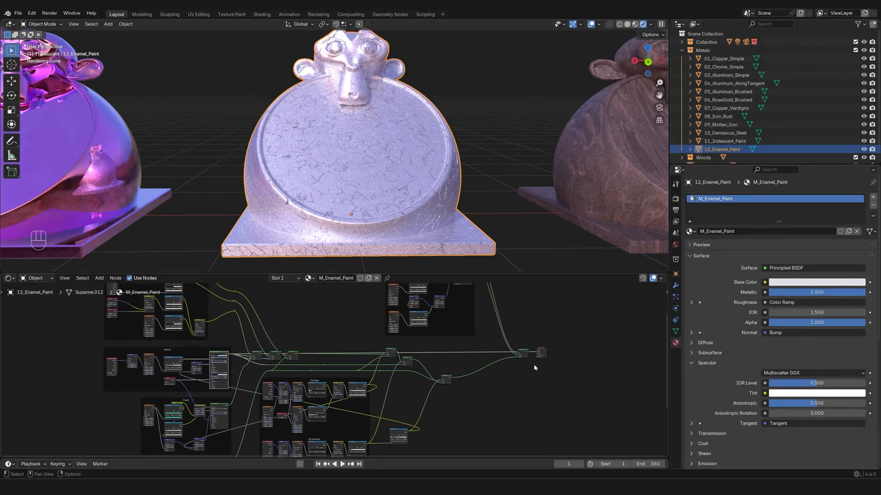
{"action": "left_click", "coordinate": [524, 356], "text": "ctrl+shift"}
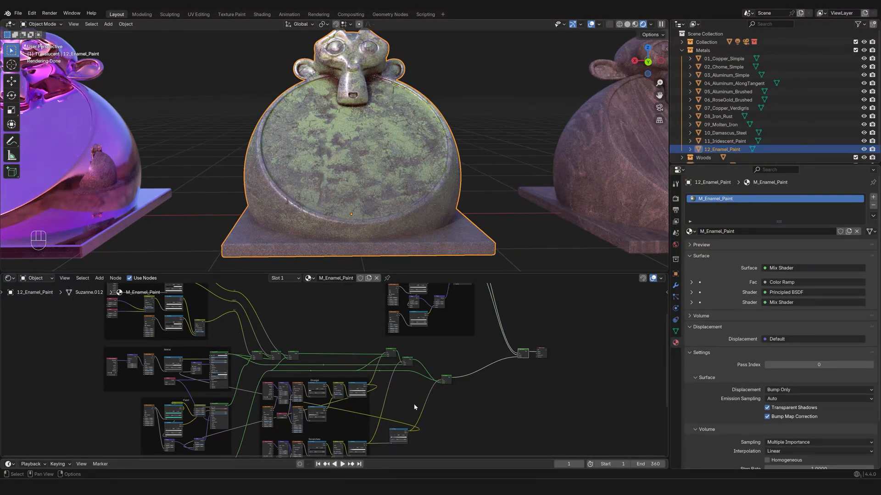
Examine the overall layout of the M_Enamel_Paint node tree, from the layer frames to the final Mix Shader.
{"action": "middle_click_drag", "start_coordinate": [411, 406], "coordinate": [442, 388]}
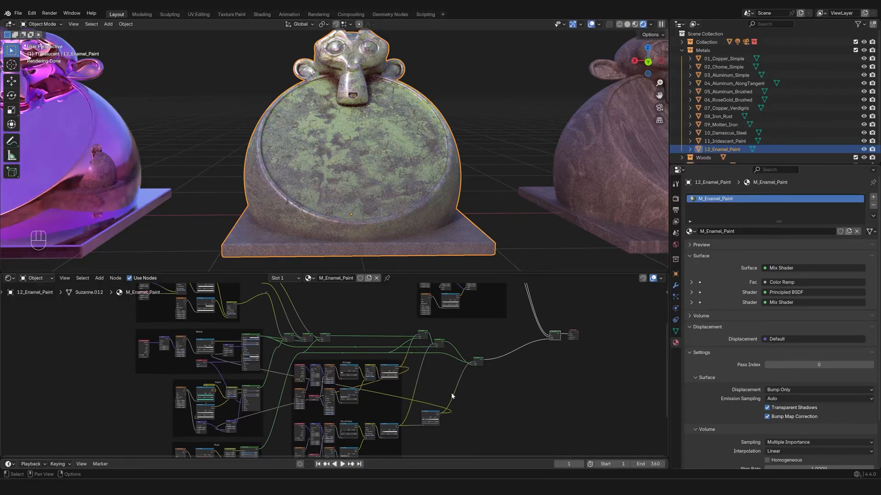
{"action": "scroll", "coordinate": [455, 394], "scroll_direction": "down", "scroll_amount": 3}
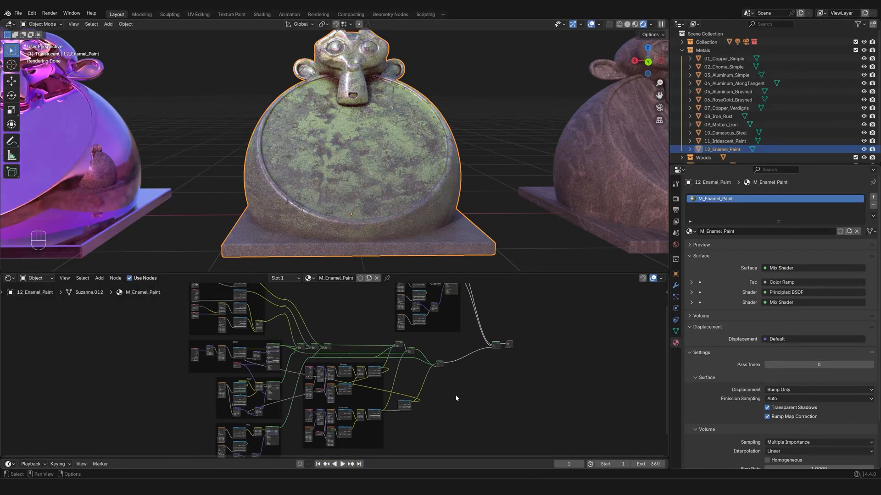
{"action": "scroll", "coordinate": [482, 388], "scroll_direction": "down", "scroll_amount": 2}
{"action": "middle_click_drag", "start_coordinate": [482, 389], "coordinate": [519, 393]}
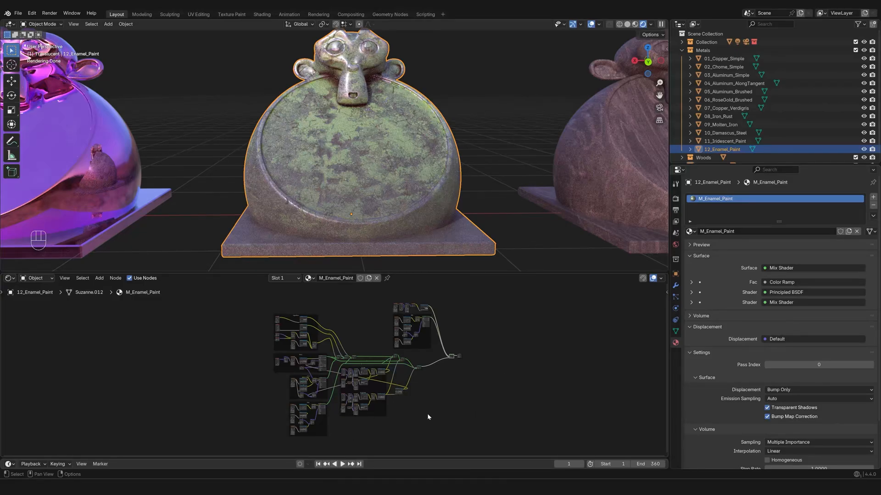
{"action": "scroll", "coordinate": [436, 415], "scroll_direction": "up", "scroll_amount": 1}
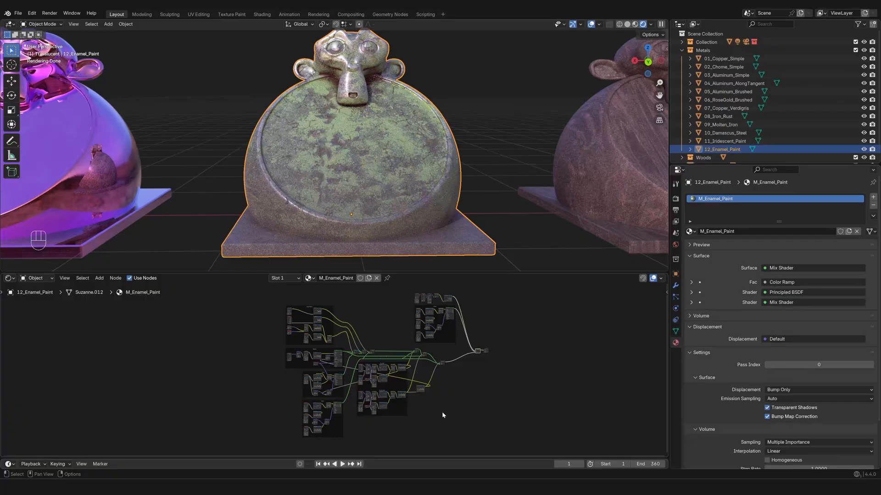
{"action": "scroll", "coordinate": [443, 414], "scroll_direction": "up", "scroll_amount": 2}
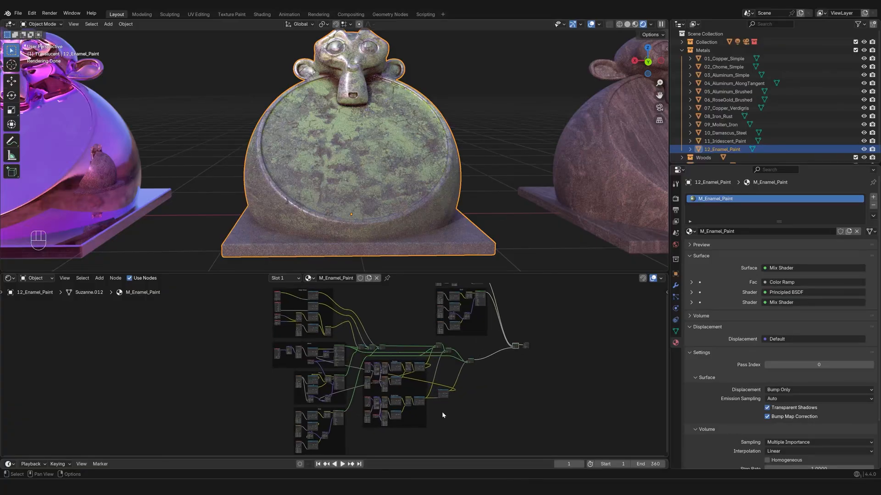
{"action": "scroll", "coordinate": [442, 413], "scroll_direction": "up", "scroll_amount": 2}
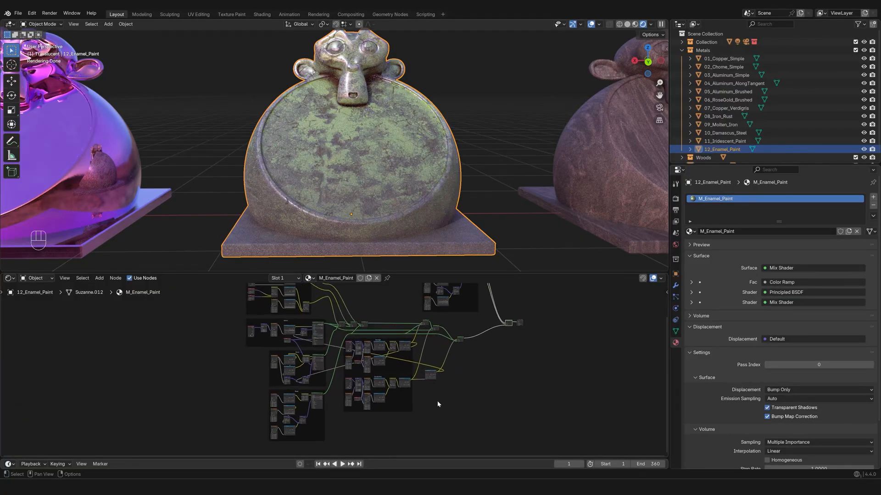
{"action": "scroll", "coordinate": [449, 419], "scroll_direction": "up", "scroll_amount": 3}
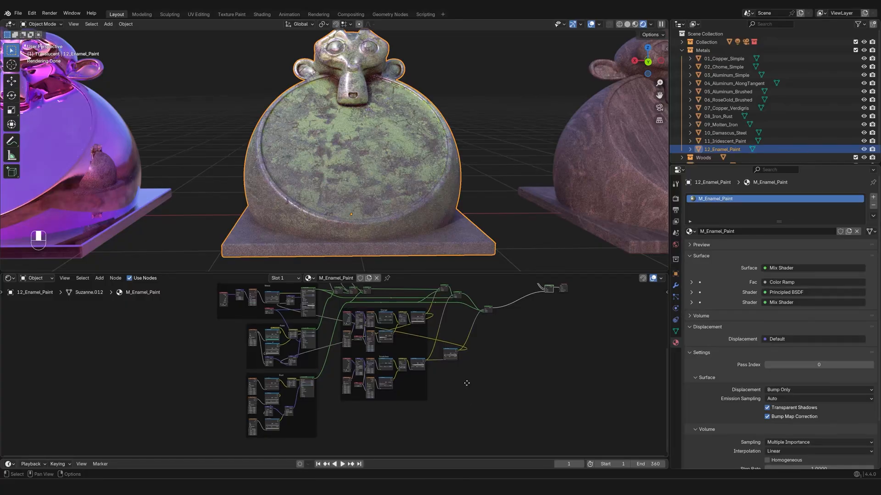
Examine the Grunge and Scratches frames and how their masks feed the Mix Shader nodes.
{"action": "scroll", "coordinate": [460, 387], "scroll_direction": "up", "scroll_amount": 2}
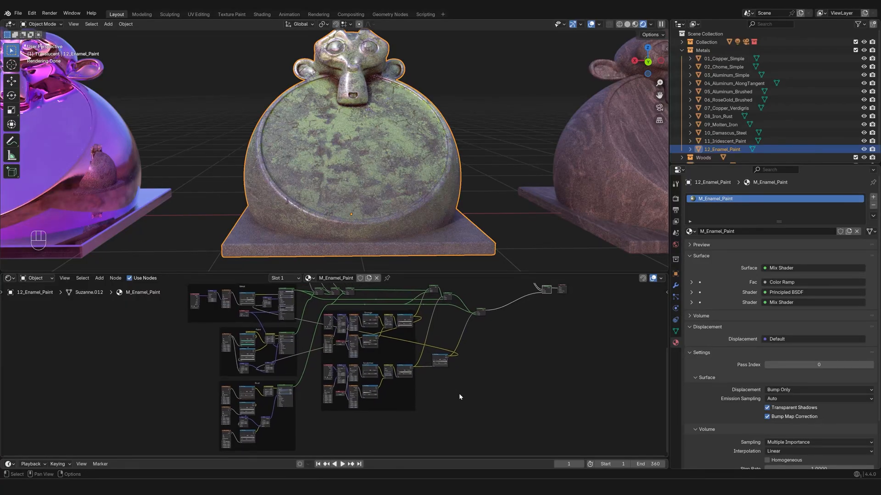
{"action": "scroll", "coordinate": [459, 392], "scroll_direction": "up", "scroll_amount": 5}
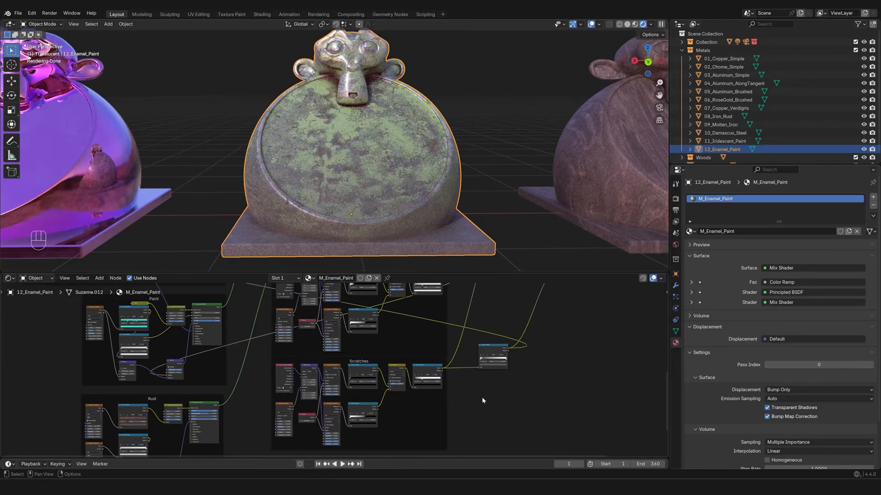
{"action": "middle_click_drag", "start_coordinate": [400, 343], "coordinate": [357, 404]}
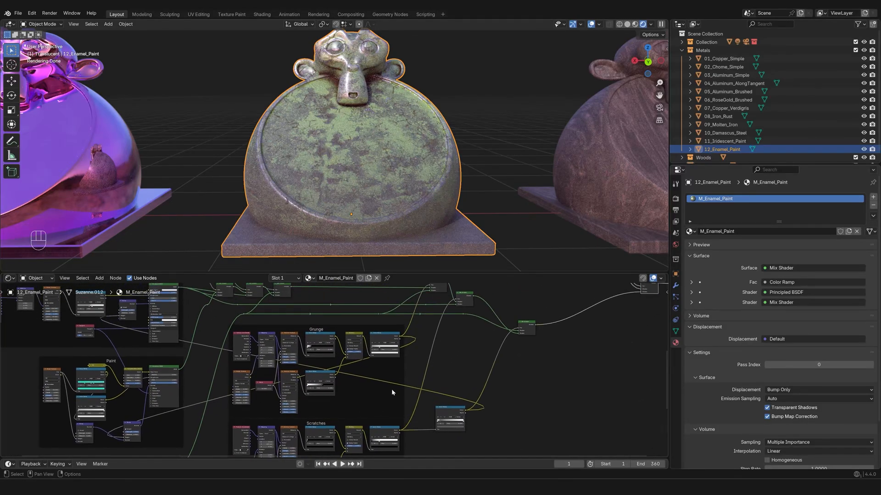
{"action": "scroll", "coordinate": [366, 395], "scroll_direction": "up", "scroll_amount": 4}
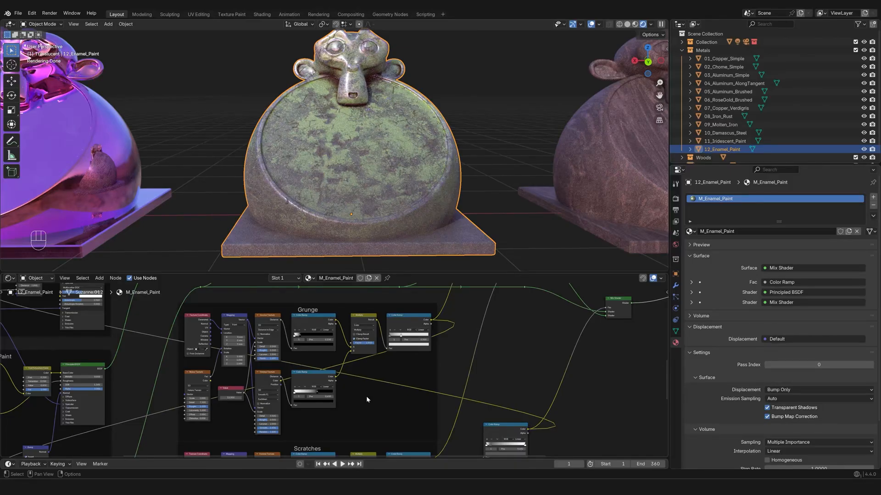
{"action": "scroll", "coordinate": [395, 408], "scroll_direction": "down", "scroll_amount": 3}
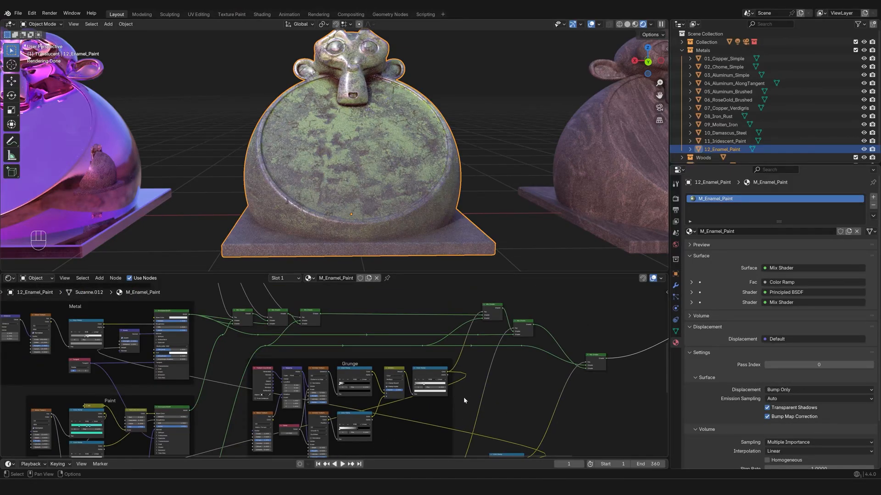
{"action": "middle_click_drag", "start_coordinate": [430, 405], "coordinate": [504, 372]}
{"action": "scroll", "coordinate": [472, 378], "scroll_direction": "up", "scroll_amount": 2}
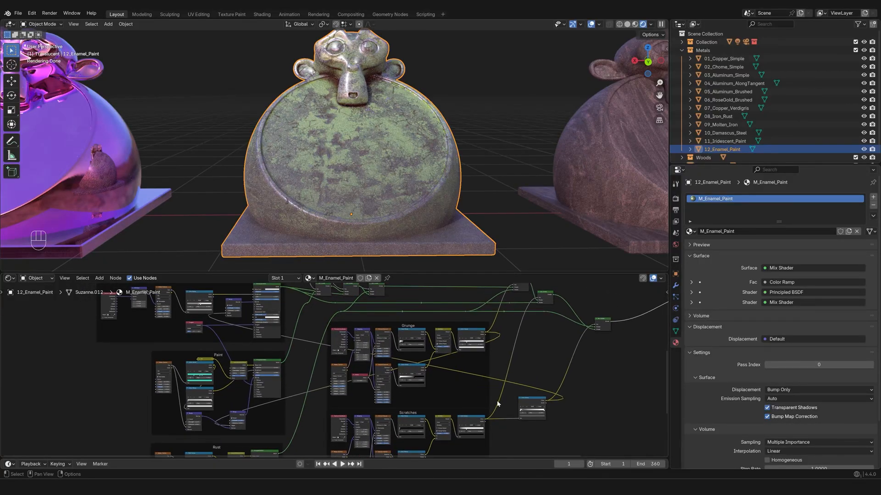
Add a Frame node in the empty area beside the Scratches frame and its Color Ramp, and delete it again.
{"action": "scroll", "coordinate": [619, 425], "scroll_direction": "down", "scroll_amount": 1}
{"action": "middle_click_drag", "start_coordinate": [633, 429], "coordinate": [379, 359]}
{"action": "scroll", "coordinate": [379, 359], "scroll_direction": "up", "scroll_amount": 2}
{"action": "middle_click_drag", "start_coordinate": [337, 327], "coordinate": [360, 351]}
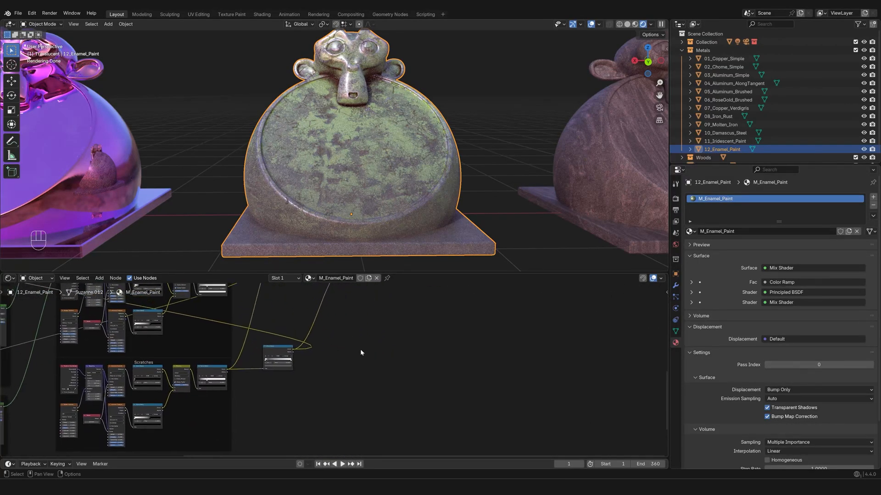
{"action": "scroll", "coordinate": [357, 351], "scroll_direction": "up", "scroll_amount": 1}
{"action": "left_click", "coordinate": [356, 352]}
{"action": "key", "text": "shift+a"}
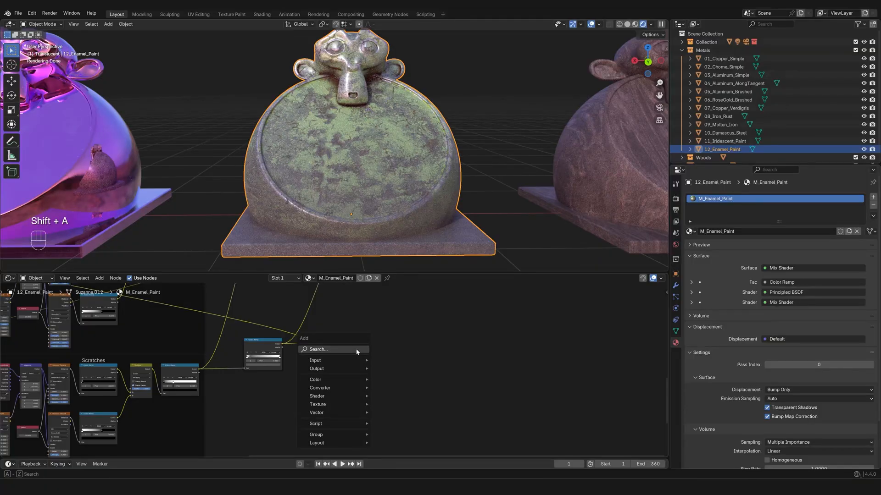
{"action": "left_click", "coordinate": [357, 352]}
{"action": "type", "text": "fra"}
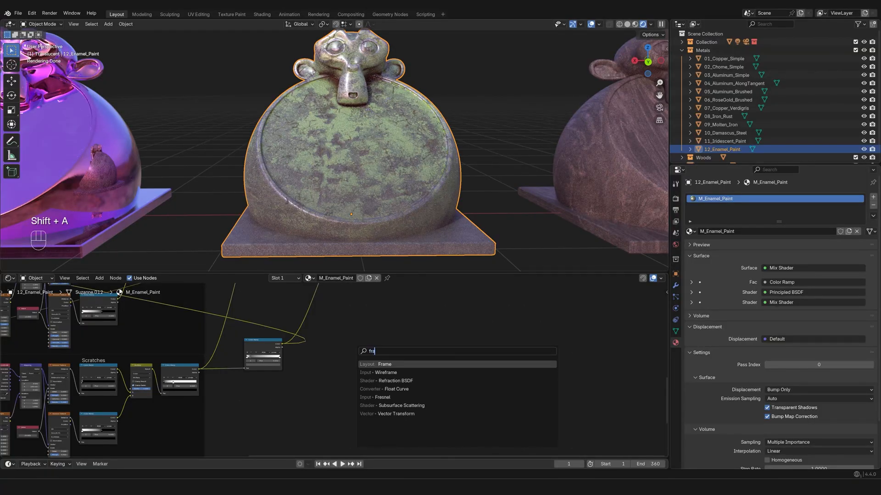
{"action": "key", "text": "Return"}
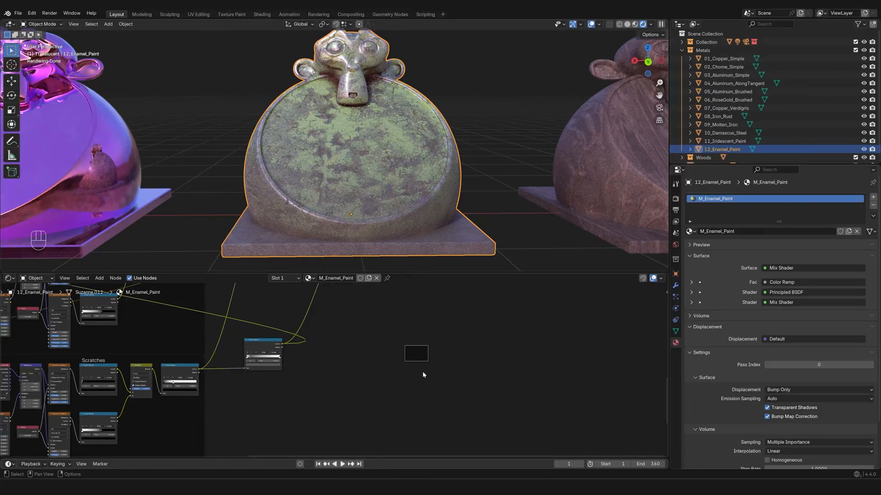
{"action": "key", "text": "Delete"}
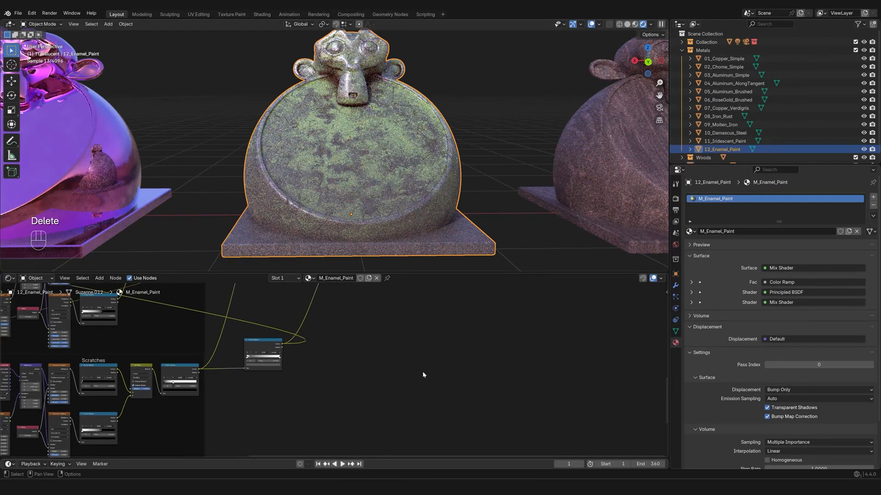
Examine the Edge Wear frame and its connections to the Mix Shader nodes beside the Metal frame.
{"action": "scroll", "coordinate": [423, 375], "scroll_direction": "down", "scroll_amount": 4}
{"action": "middle_click_drag", "start_coordinate": [378, 375], "coordinate": [467, 371]}
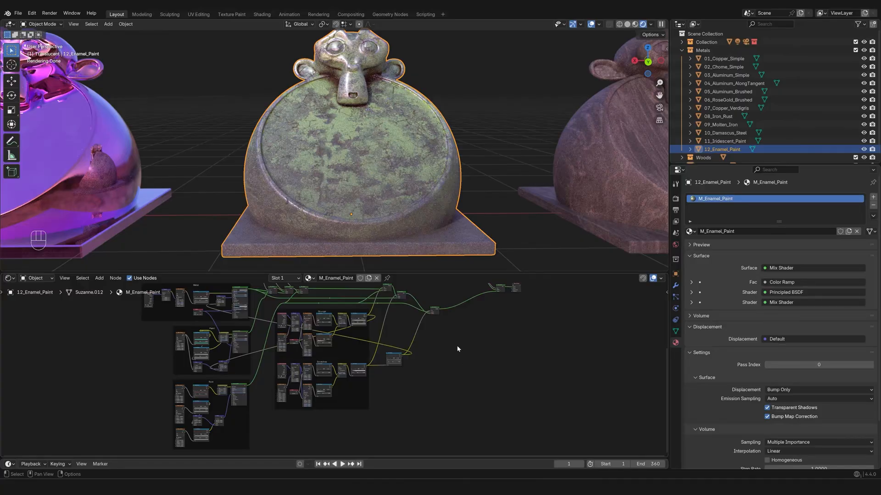
{"action": "middle_click_drag", "start_coordinate": [457, 349], "coordinate": [488, 399]}
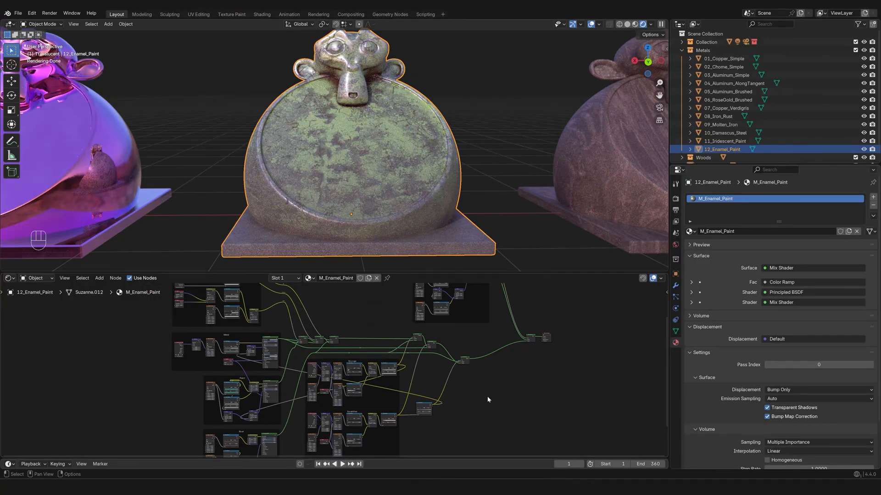
{"action": "middle_click_drag", "start_coordinate": [480, 390], "coordinate": [525, 416]}
{"action": "middle_click_drag", "start_coordinate": [389, 308], "coordinate": [427, 349]}
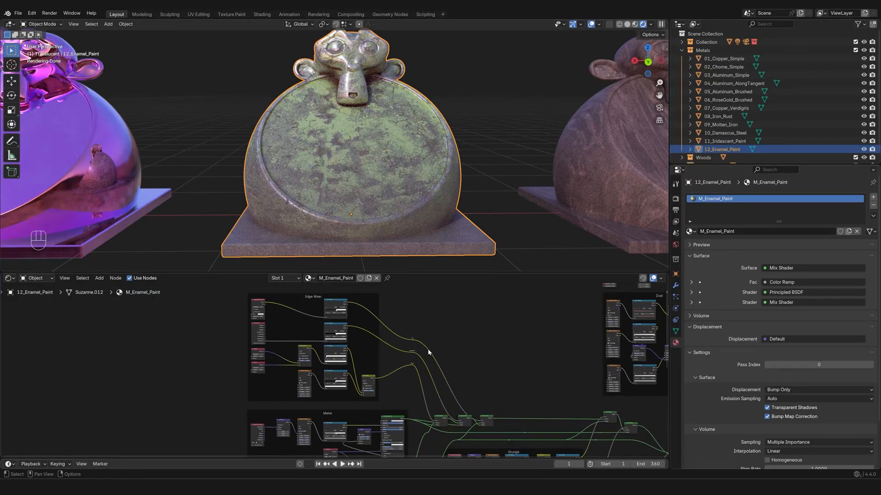
{"action": "scroll", "coordinate": [459, 345], "scroll_direction": "up", "scroll_amount": 3}
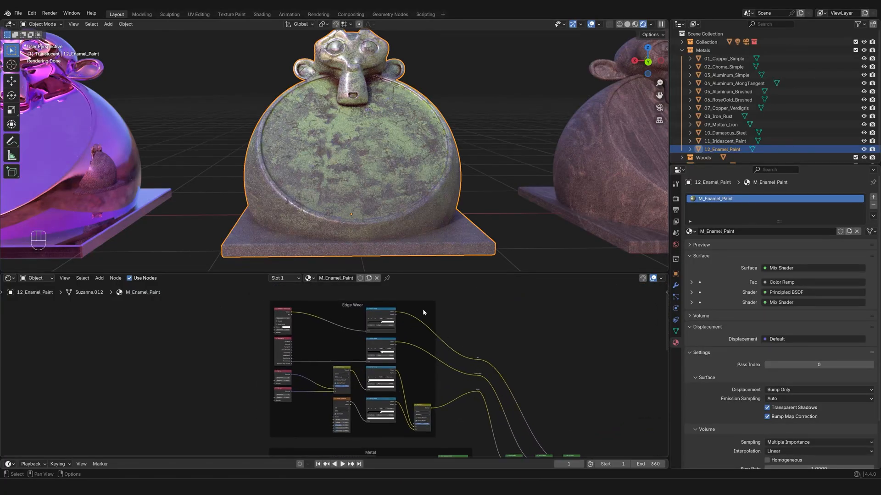
Compare the framed Grunge and Scratches groups in M_Enamel_Paint with the unframed mask nodes in M_Iron_Rust.
{"action": "scroll", "coordinate": [497, 361], "scroll_direction": "down", "scroll_amount": 2}
{"action": "middle_click_drag", "start_coordinate": [514, 391], "coordinate": [493, 318]}
{"action": "mouse_move", "coordinate": [462, 416]}
{"action": "middle_mouse_down"}
{"action": "mouse_move", "coordinate": [461, 382]}
{"action": "mouse_move", "coordinate": [427, 328]}
{"action": "middle_mouse_up"}
{"action": "scroll", "coordinate": [426, 327], "scroll_direction": "up", "scroll_amount": 1}
{"action": "scroll", "coordinate": [439, 323], "scroll_direction": "down", "scroll_amount": 2}
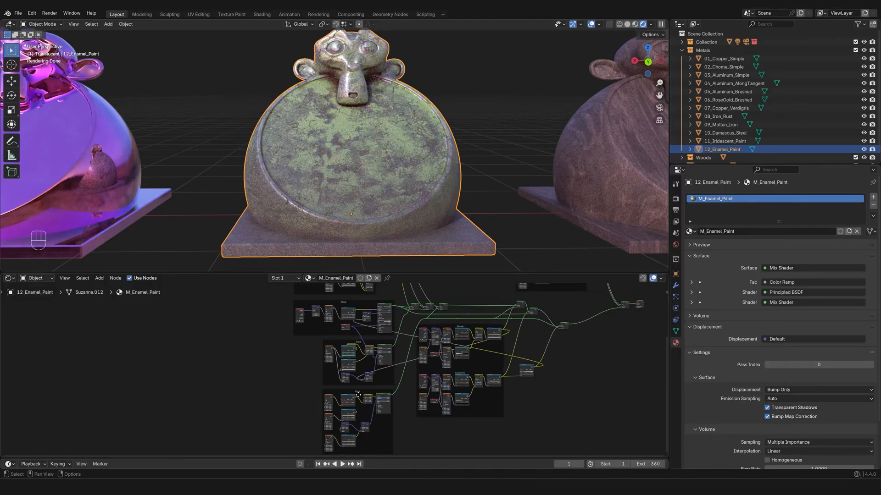
{"action": "middle_click_drag", "start_coordinate": [558, 387], "coordinate": [498, 385]}
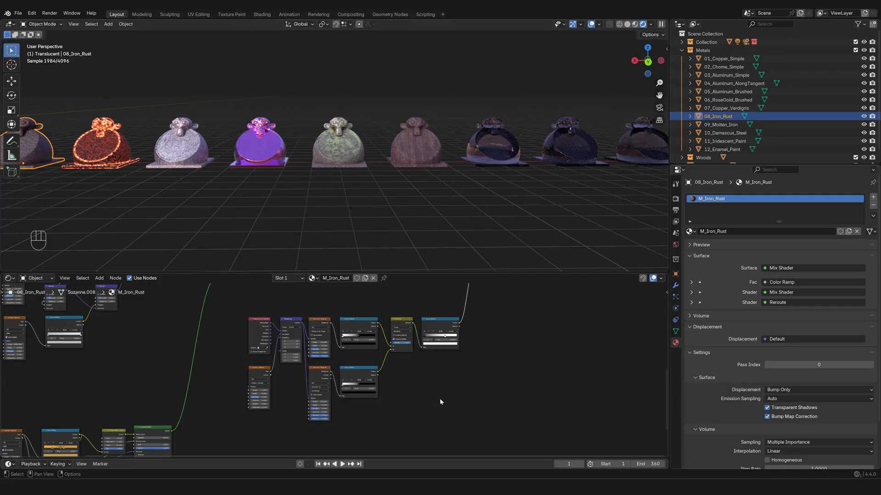
{"action": "scroll", "coordinate": [479, 348], "scroll_direction": "down", "scroll_amount": 1}
{"action": "scroll", "coordinate": [479, 348], "scroll_direction": "down", "scroll_amount": 1}
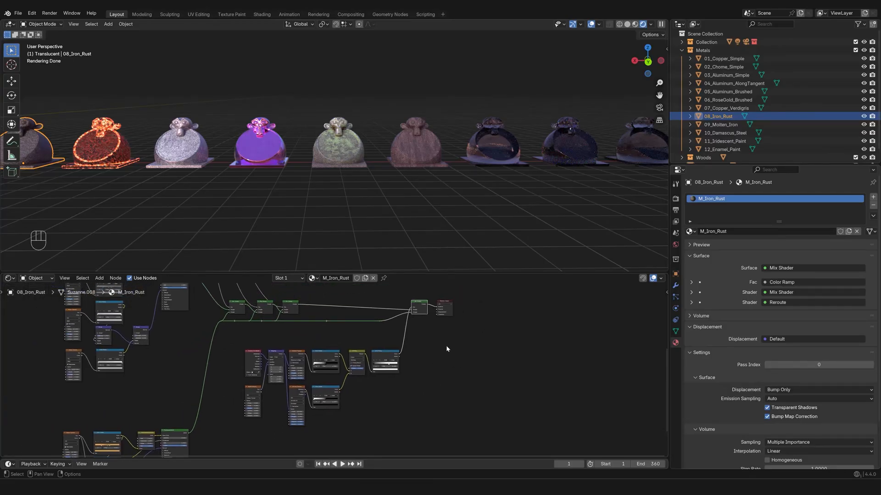
Select the 12_Enamel_Paint object, find its Grunge and Scratches frames and enlarge the node editor area.
{"action": "left_click", "coordinate": [343, 158]}
{"action": "scroll", "coordinate": [418, 406], "scroll_direction": "down", "scroll_amount": 3}
{"action": "middle_click_drag", "start_coordinate": [418, 405], "coordinate": [413, 370]}
{"action": "scroll", "coordinate": [413, 370], "scroll_direction": "up", "scroll_amount": 3}
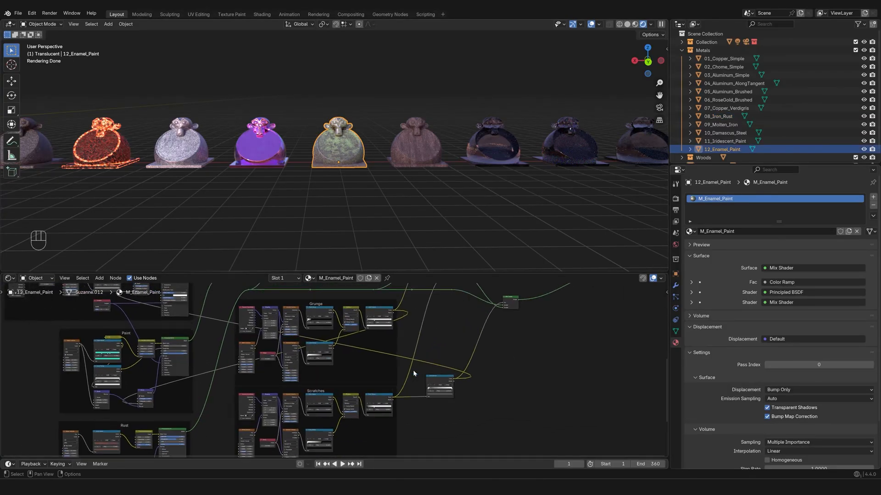
{"action": "middle_click_drag", "start_coordinate": [373, 402], "coordinate": [380, 355]}
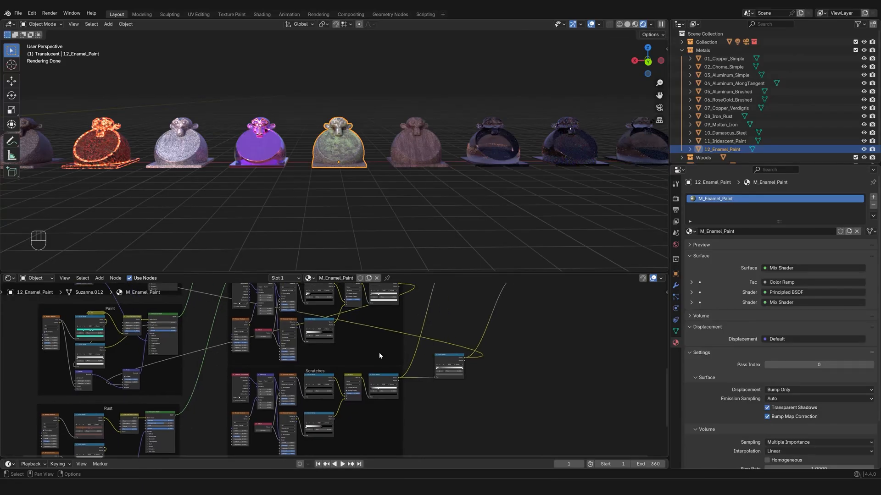
{"action": "scroll", "coordinate": [373, 350], "scroll_direction": "up", "scroll_amount": 1}
{"action": "left_click_drag", "start_coordinate": [447, 272], "coordinate": [442, 245]}
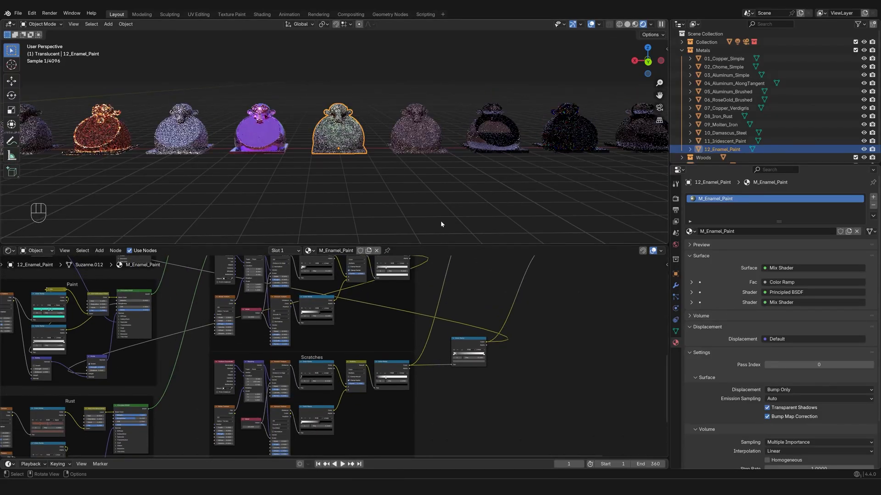
Preview the output Color Ramps of the Grunge and Scratches frames on a close view of the enamel model.
{"action": "scroll", "coordinate": [424, 143], "scroll_direction": "up", "scroll_amount": 6}
{"action": "scroll", "coordinate": [425, 158], "scroll_direction": "up", "scroll_amount": 3}
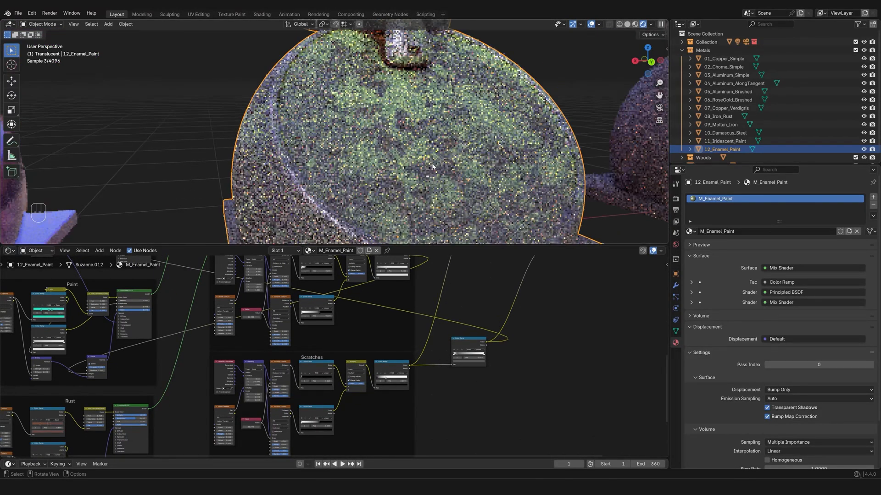
{"action": "middle_click_drag", "start_coordinate": [413, 312], "coordinate": [427, 341]}
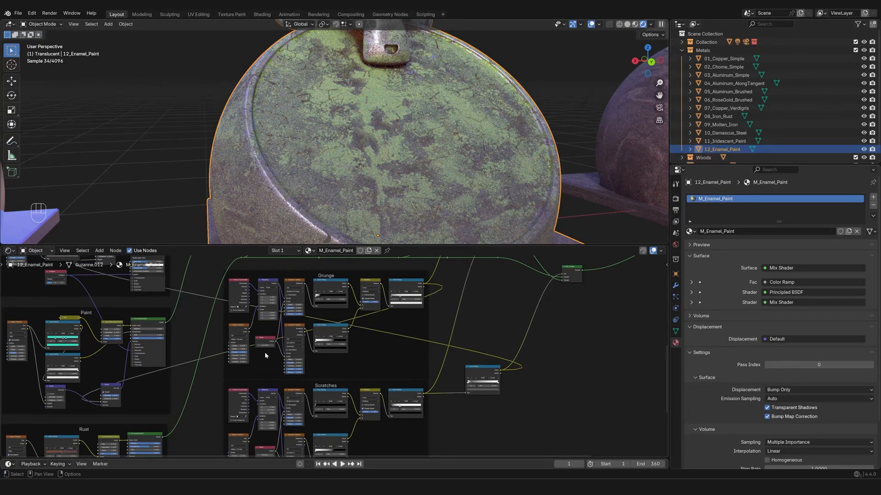
{"action": "left_click", "coordinate": [402, 285], "text": "ctrl+shift"}
{"action": "left_click", "coordinate": [400, 404], "text": "ctrl+shift"}
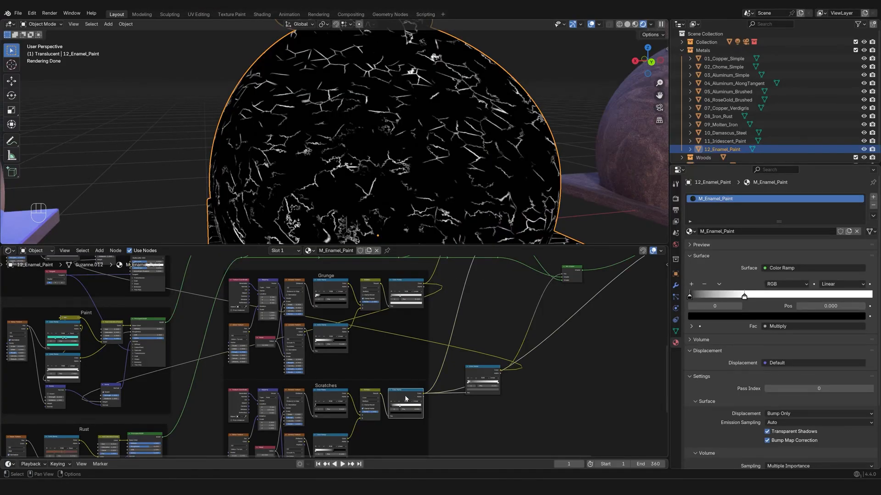
{"action": "left_click", "coordinate": [404, 288], "text": "ctrl+shift"}
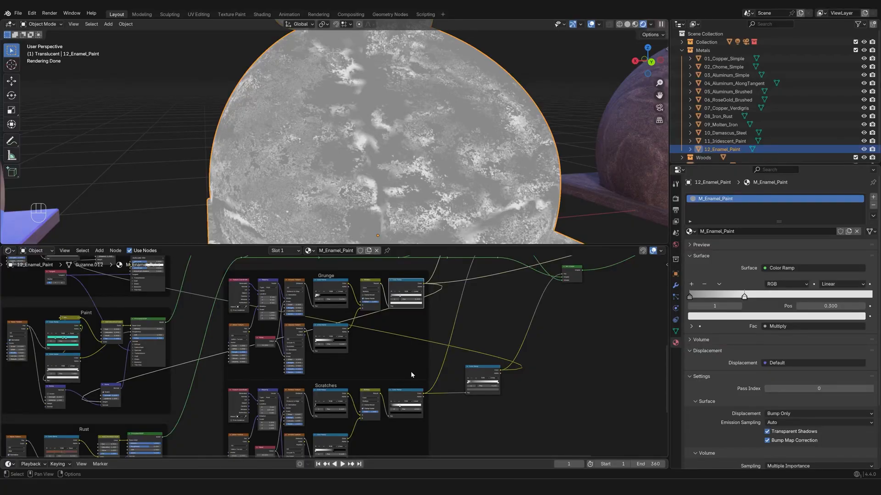
Follow the mask and shader links to the Material Output and preview the final Mix Shader on the model.
{"action": "scroll", "coordinate": [411, 373], "scroll_direction": "down", "scroll_amount": 1}
{"action": "middle_click_drag", "start_coordinate": [389, 375], "coordinate": [408, 349]}
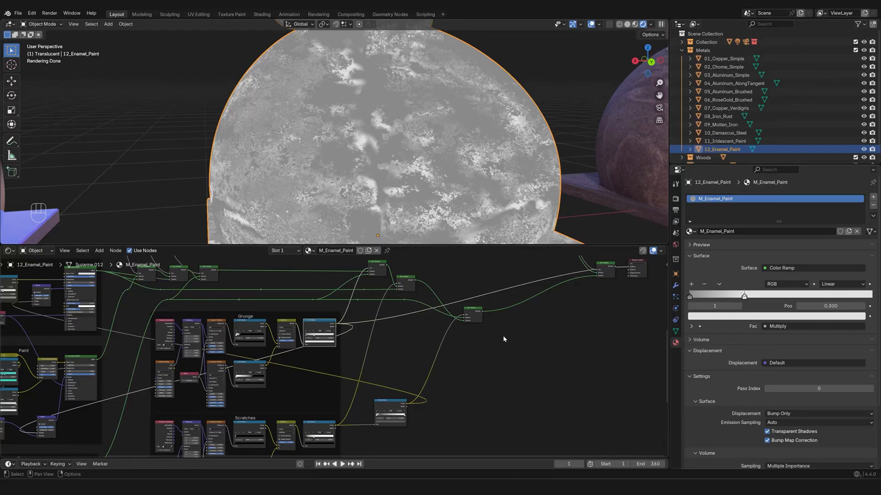
{"action": "middle_click_drag", "start_coordinate": [503, 340], "coordinate": [501, 408]}
{"action": "scroll", "coordinate": [505, 376], "scroll_direction": "down", "scroll_amount": 4}
{"action": "middle_click_drag", "start_coordinate": [508, 356], "coordinate": [390, 404]}
{"action": "scroll", "coordinate": [409, 362], "scroll_direction": "down", "scroll_amount": 1}
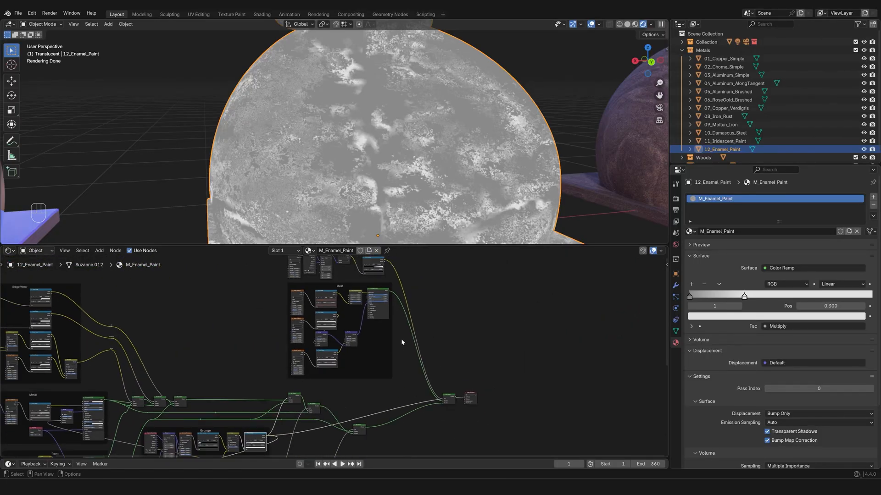
{"action": "middle_click_drag", "start_coordinate": [401, 339], "coordinate": [405, 357]}
{"action": "middle_click_drag", "start_coordinate": [428, 400], "coordinate": [418, 377]}
{"action": "scroll", "coordinate": [458, 378], "scroll_direction": "up", "scroll_amount": 2}
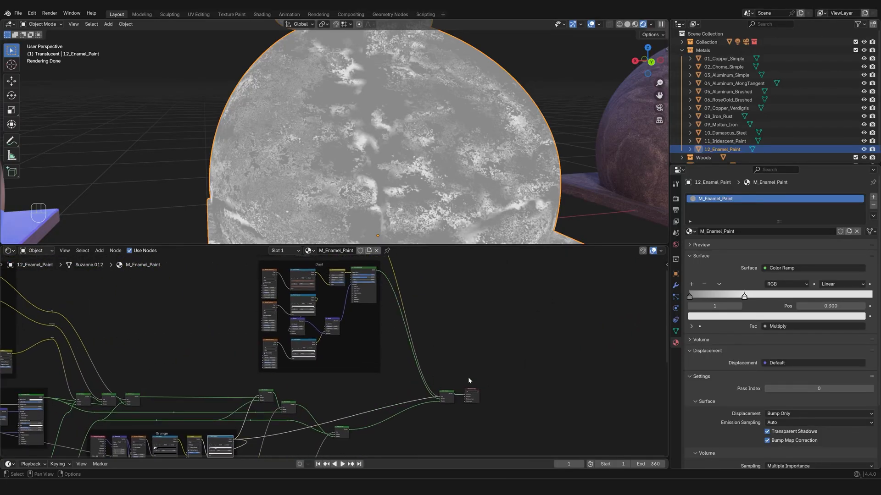
{"action": "left_click", "coordinate": [453, 397], "text": "ctrl+shift"}
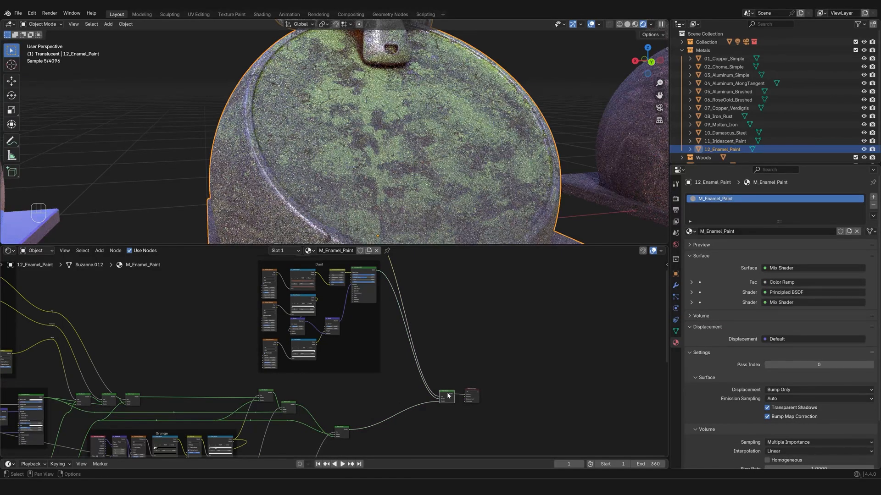
Preview the Principled BSDF of the Dust frame on the model.
{"action": "middle_click_drag", "start_coordinate": [397, 328], "coordinate": [431, 369]}
{"action": "scroll", "coordinate": [431, 369], "scroll_direction": "up", "scroll_amount": 2}
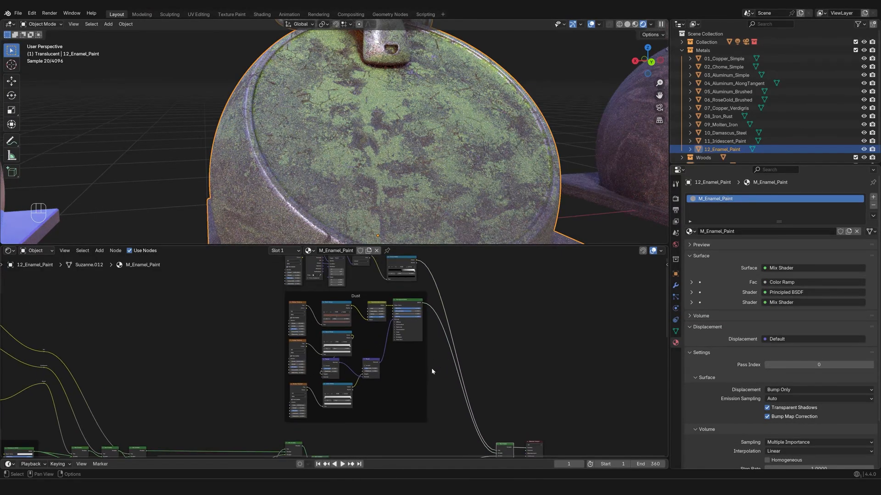
{"action": "left_click", "coordinate": [413, 298], "text": "ctrl+shift"}
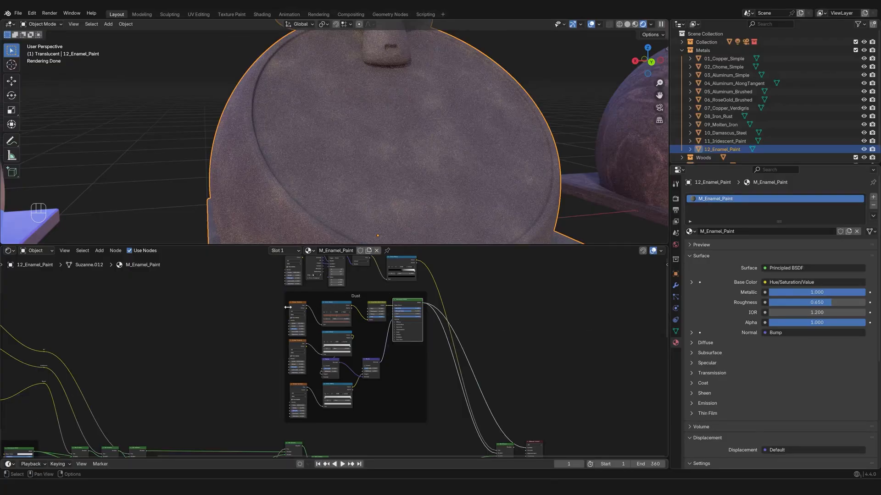
Review the Edge Wear, Metal, Paint, Rust, Grunge and Scratches frames in relation to the Dust frame.
{"action": "scroll", "coordinate": [256, 353], "scroll_direction": "down", "scroll_amount": 2}
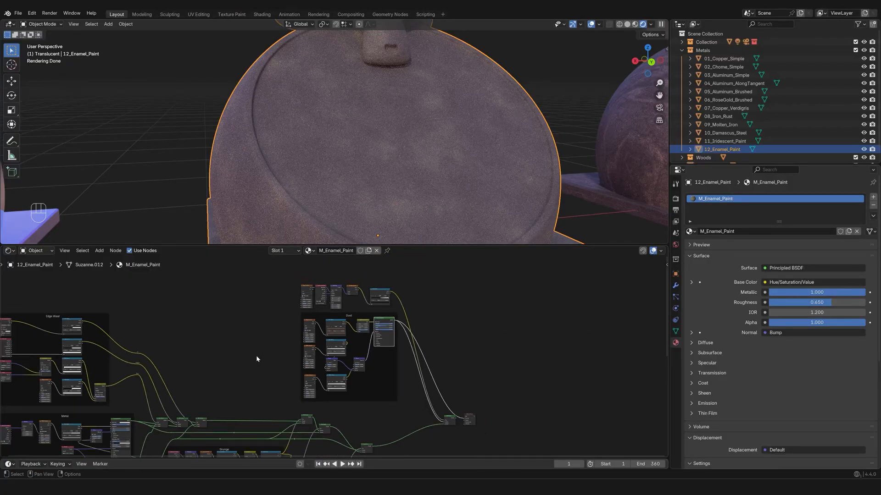
{"action": "middle_click_drag", "start_coordinate": [256, 362], "coordinate": [388, 314]}
{"action": "scroll", "coordinate": [388, 315], "scroll_direction": "down", "scroll_amount": 2}
{"action": "middle_click_drag", "start_coordinate": [310, 374], "coordinate": [345, 316]}
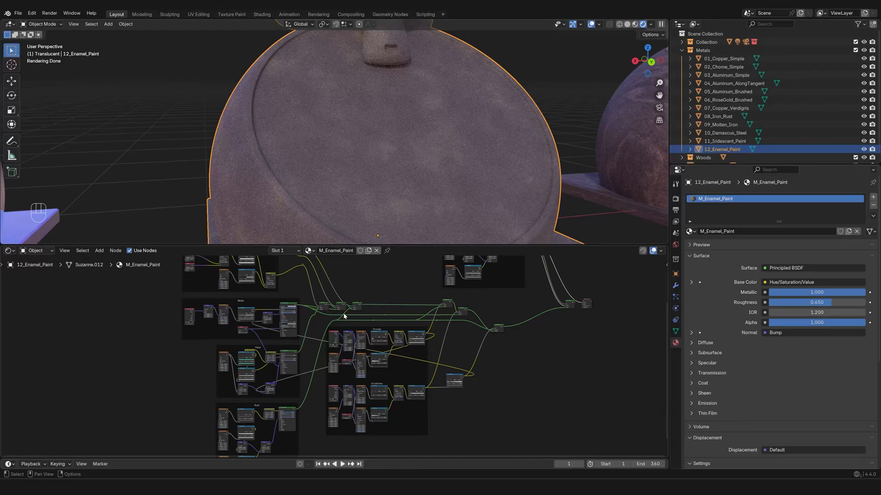
{"action": "middle_click_drag", "start_coordinate": [233, 434], "coordinate": [226, 370]}
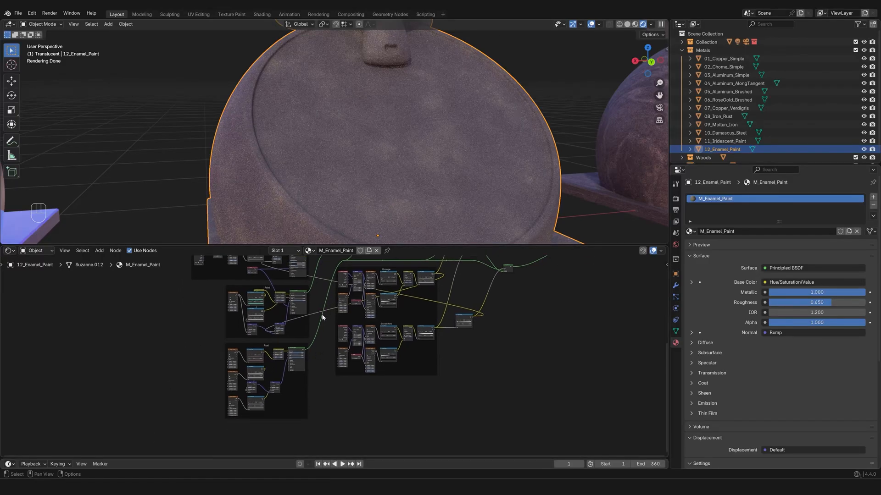
{"action": "middle_click_drag", "start_coordinate": [323, 322], "coordinate": [225, 457]}
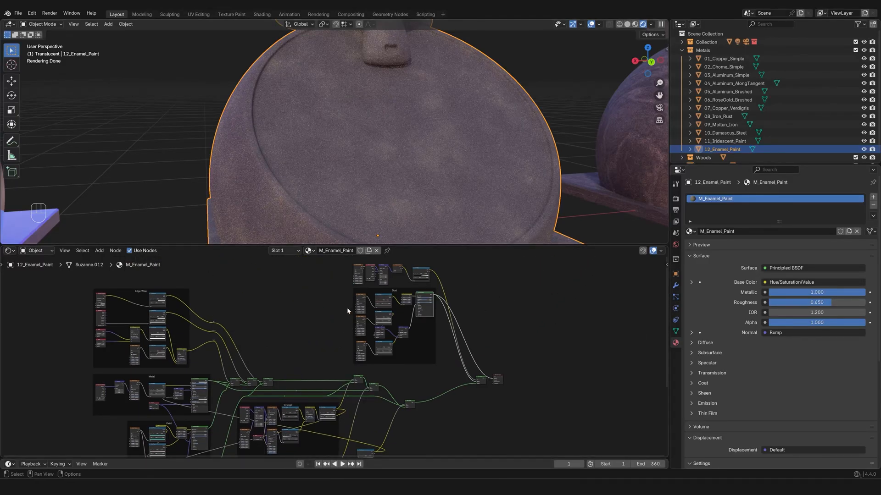
Preview the gradient mask's Color Ramp above the Dust frame and view it on the whole enamel model.
{"action": "middle_click_drag", "start_coordinate": [347, 311], "coordinate": [283, 336]}
{"action": "scroll", "coordinate": [333, 353], "scroll_direction": "up", "scroll_amount": 6}
{"action": "middle_click_drag", "start_coordinate": [385, 195], "coordinate": [410, 142]}
{"action": "scroll", "coordinate": [391, 194], "scroll_direction": "down", "scroll_amount": 2}
{"action": "middle_click_drag", "start_coordinate": [435, 289], "coordinate": [437, 335]}
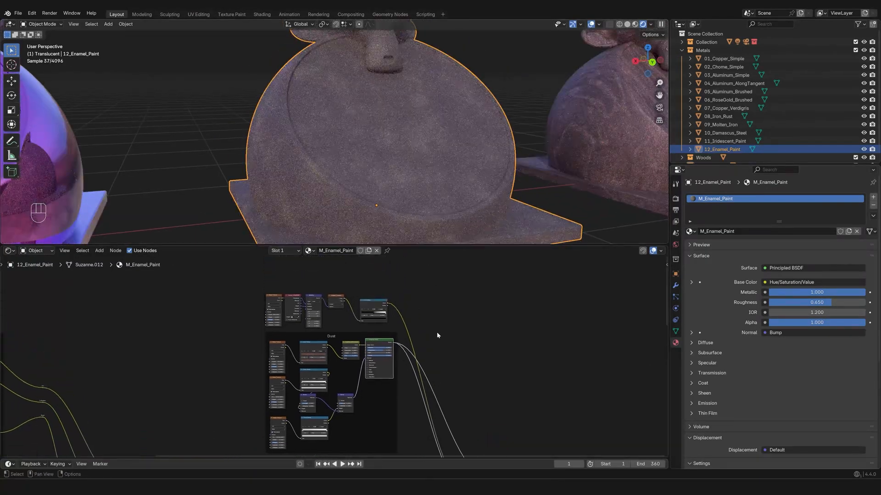
{"action": "scroll", "coordinate": [437, 336], "scroll_direction": "up", "scroll_amount": 1}
{"action": "left_click", "coordinate": [382, 294], "text": "ctrl+shift"}
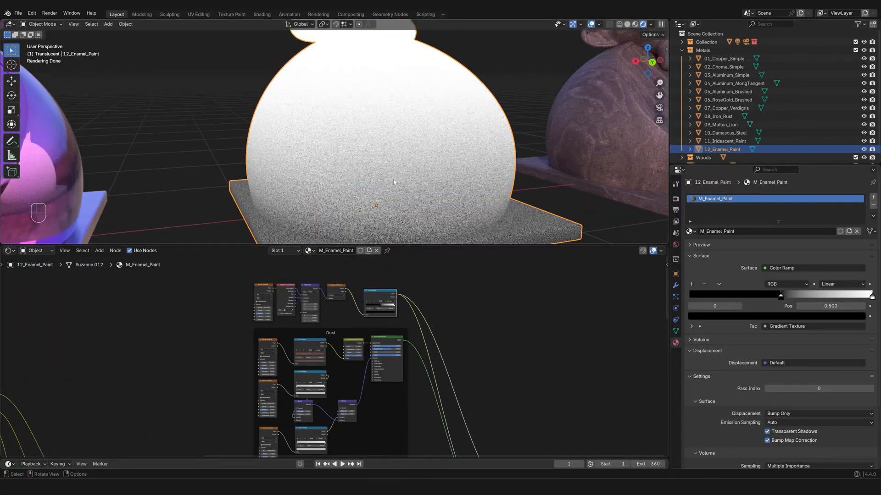
{"action": "scroll", "coordinate": [393, 183], "scroll_direction": "down", "scroll_amount": 3}
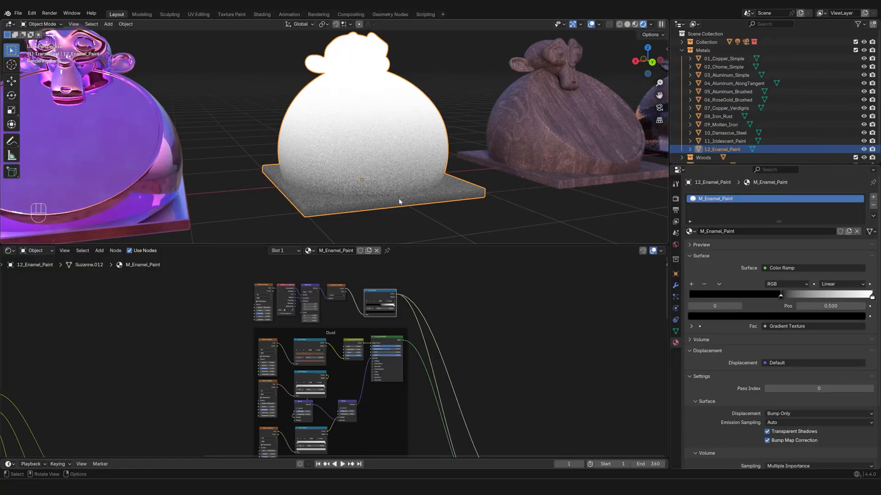
Preview the final Mix Shader on the model, enlarge the viewport and inspect the complete enamel material down to the base.
{"action": "scroll", "coordinate": [495, 355], "scroll_direction": "down", "scroll_amount": 2}
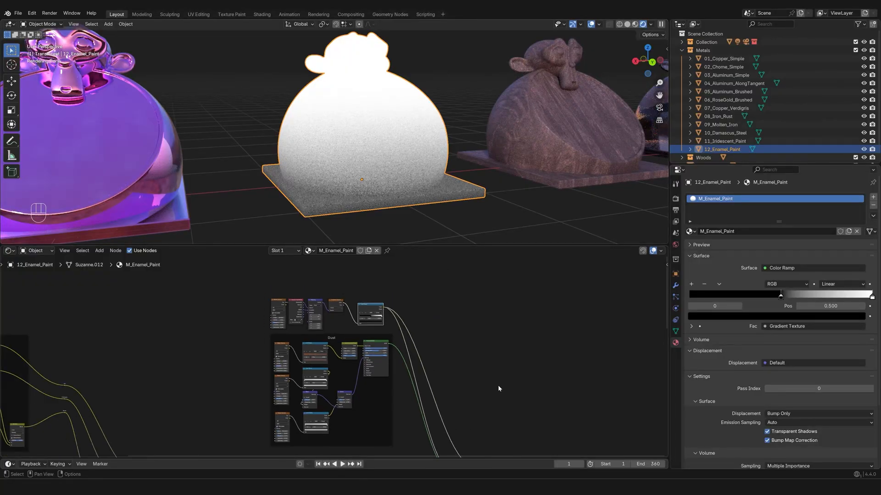
{"action": "middle_click_drag", "start_coordinate": [497, 387], "coordinate": [461, 346]}
{"action": "middle_click_drag", "start_coordinate": [445, 387], "coordinate": [430, 371]}
{"action": "scroll", "coordinate": [430, 371], "scroll_direction": "up", "scroll_amount": 4}
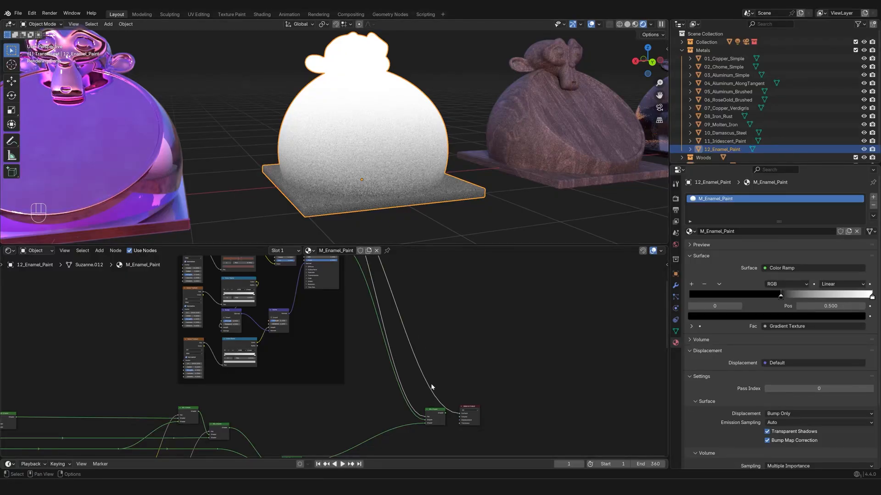
{"action": "left_click", "coordinate": [435, 420], "text": "ctrl+shift"}
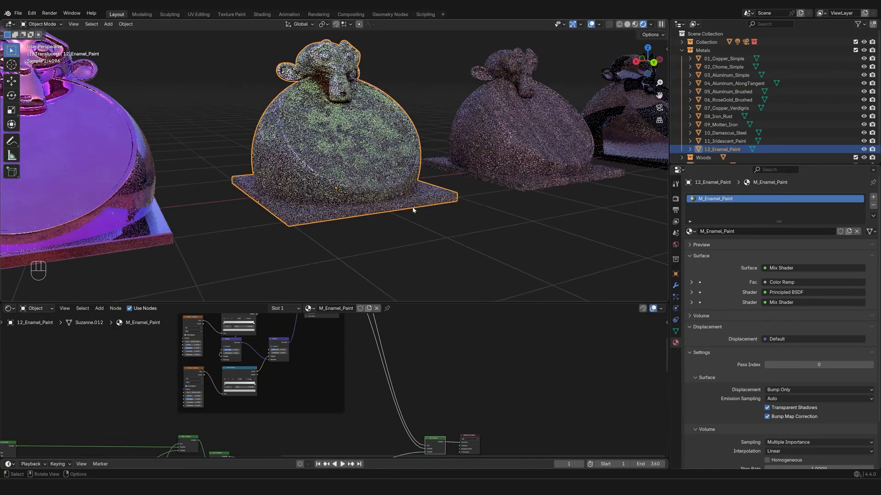
{"action": "scroll", "coordinate": [422, 201], "scroll_direction": "up", "scroll_amount": 1}
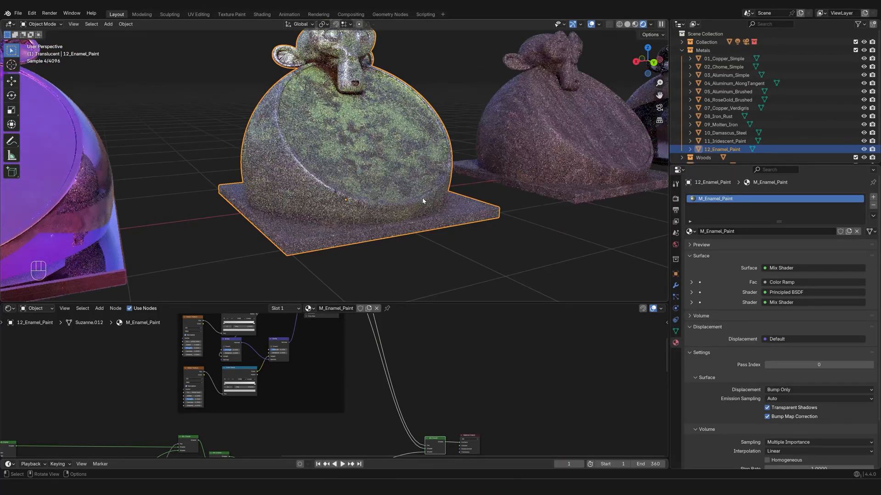
{"action": "middle_click_drag", "start_coordinate": [418, 159], "coordinate": [442, 198], "text": "shift"}
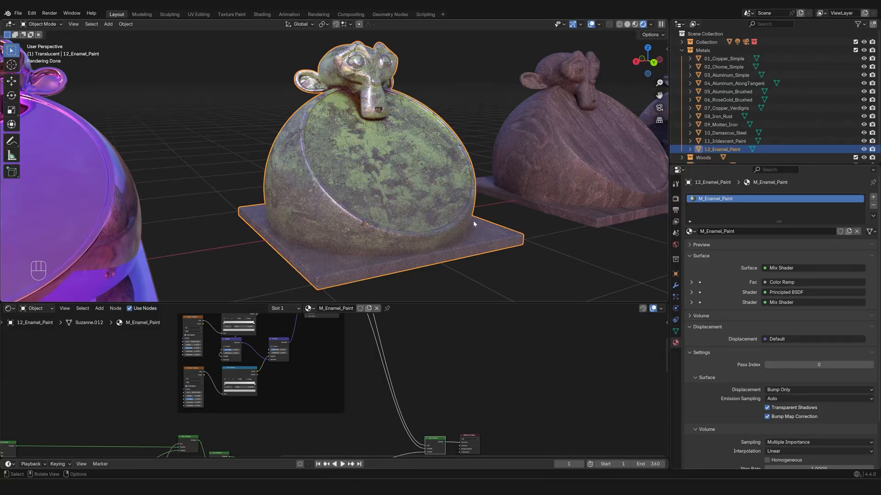
{"action": "scroll", "coordinate": [444, 192], "scroll_direction": "down", "scroll_amount": 2}
{"action": "middle_click_drag", "start_coordinate": [444, 192], "coordinate": [434, 224], "text": "shift"}
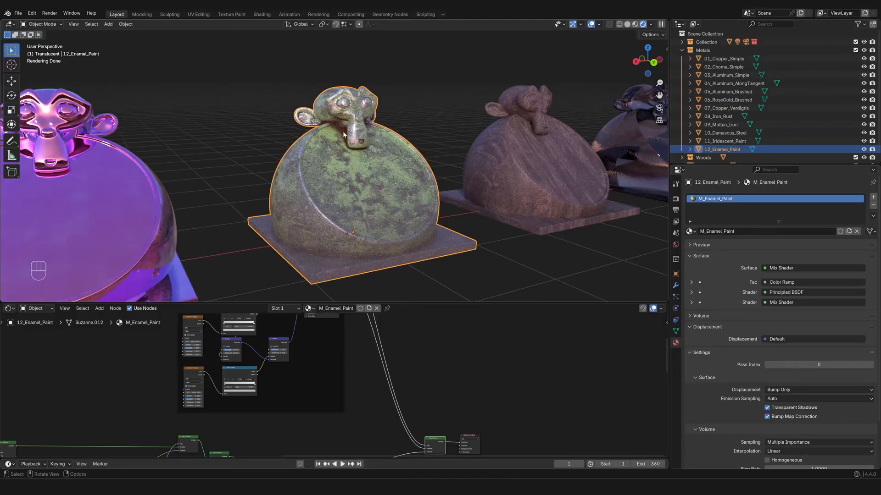
Examine the final Mix Shader's incoming links and its connection to the Material Output.
{"action": "scroll", "coordinate": [408, 401], "scroll_direction": "down", "scroll_amount": 2}
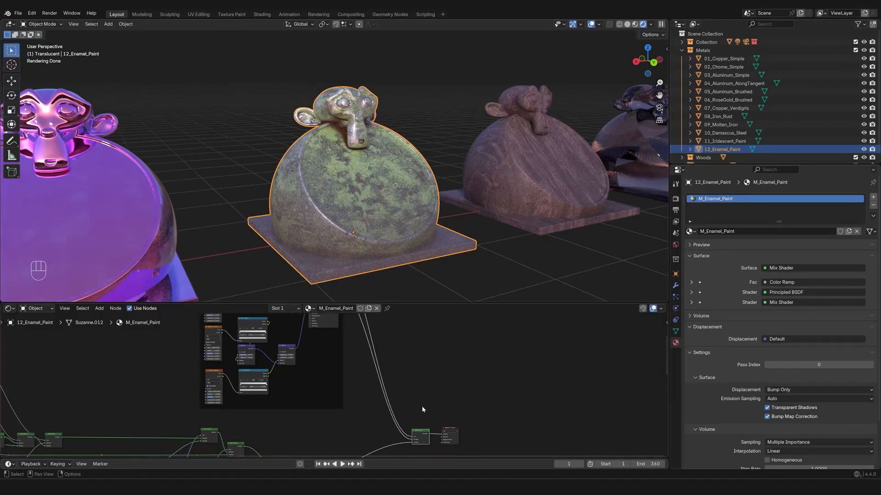
{"action": "middle_click_drag", "start_coordinate": [422, 406], "coordinate": [372, 364]}
{"action": "scroll", "coordinate": [376, 371], "scroll_direction": "up", "scroll_amount": 2}
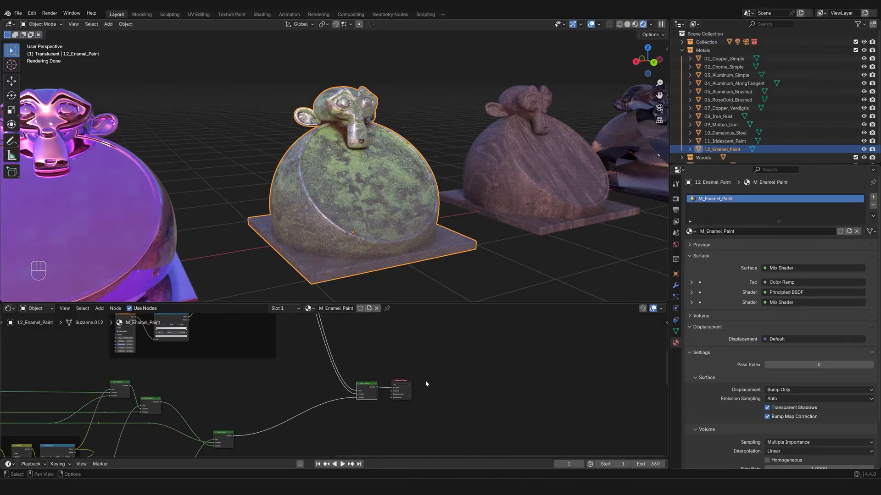
{"action": "scroll", "coordinate": [425, 381], "scroll_direction": "up", "scroll_amount": 2}
Enlarge the viewport further and examine the worn edge, cracks and paint patches of the enamel model up close.
{"action": "left_click_drag", "start_coordinate": [419, 303], "coordinate": [406, 335]}
{"action": "scroll", "coordinate": [342, 260], "scroll_direction": "up", "scroll_amount": 2}
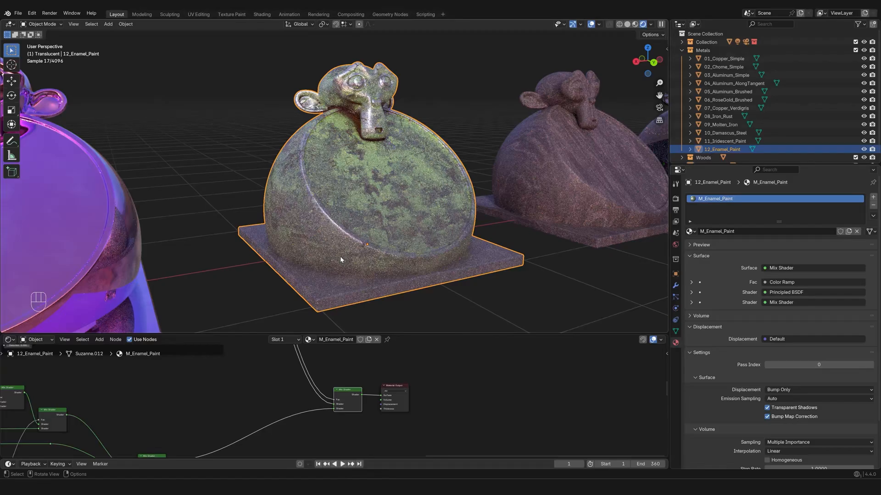
{"action": "scroll", "coordinate": [339, 189], "scroll_direction": "up", "scroll_amount": 3}
{"action": "scroll", "coordinate": [338, 190], "scroll_direction": "up", "scroll_amount": 2}
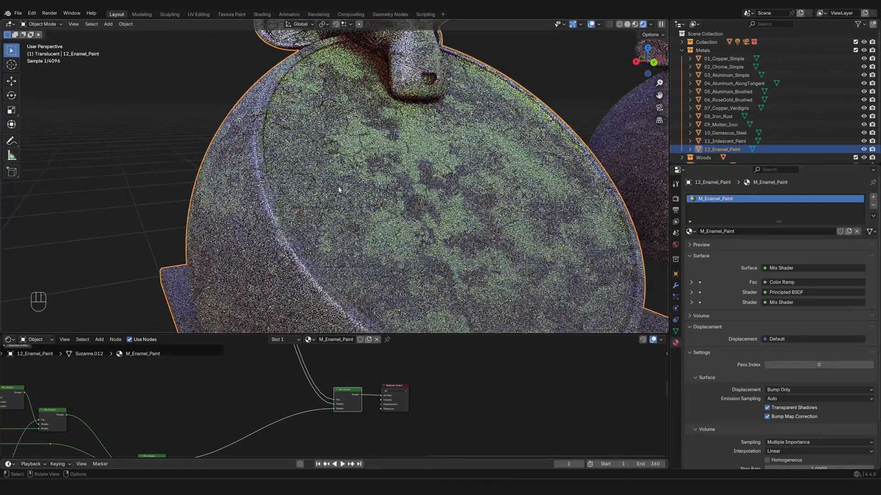
{"action": "middle_click_drag", "start_coordinate": [339, 189], "coordinate": [399, 228], "text": "shift"}
{"action": "scroll", "coordinate": [399, 228], "scroll_direction": "up", "scroll_amount": 1}
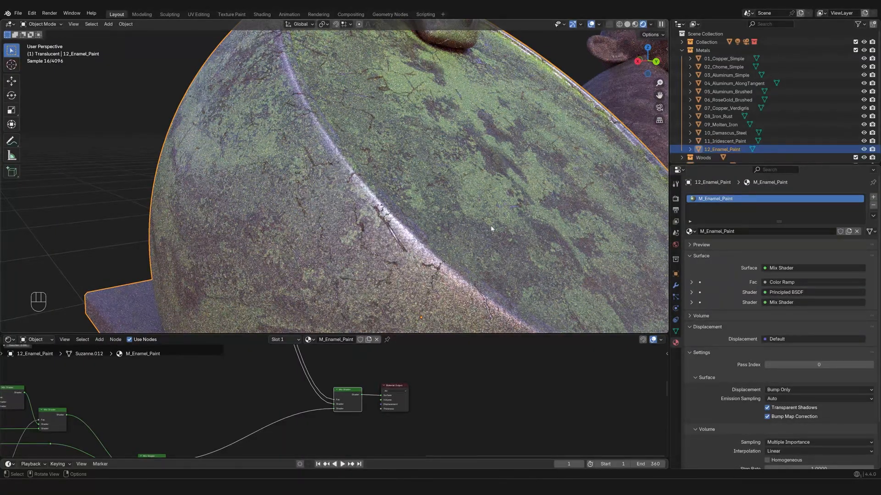
{"action": "scroll", "coordinate": [454, 416], "scroll_direction": "down", "scroll_amount": 8}
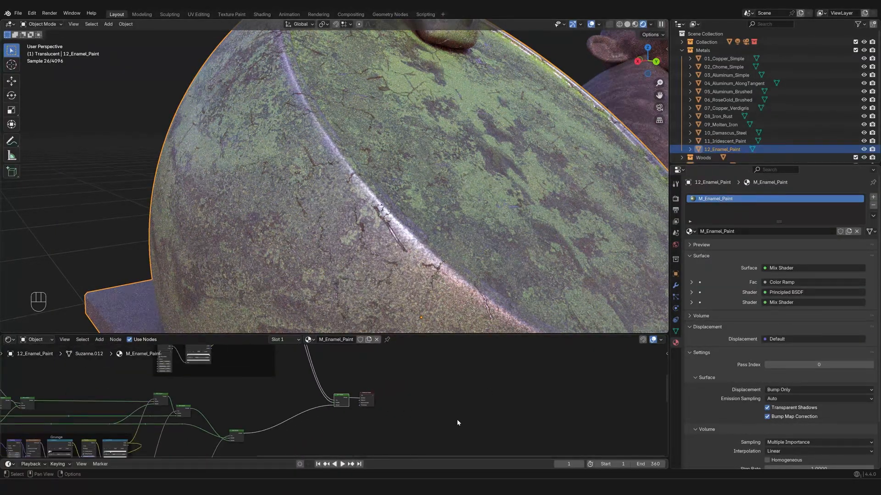
Examine the complete Enamel Paint node tree and the model's cracks and paint patches, up close and from the front.
{"action": "scroll", "coordinate": [430, 425], "scroll_direction": "down", "scroll_amount": 5}
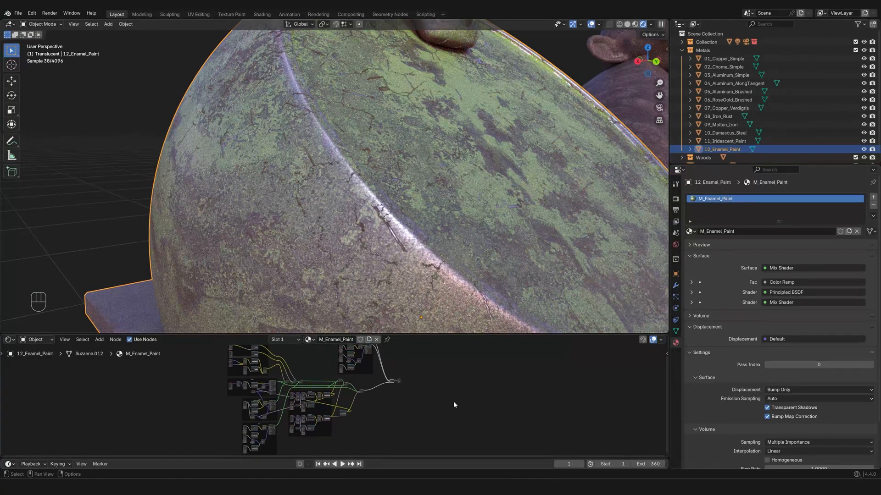
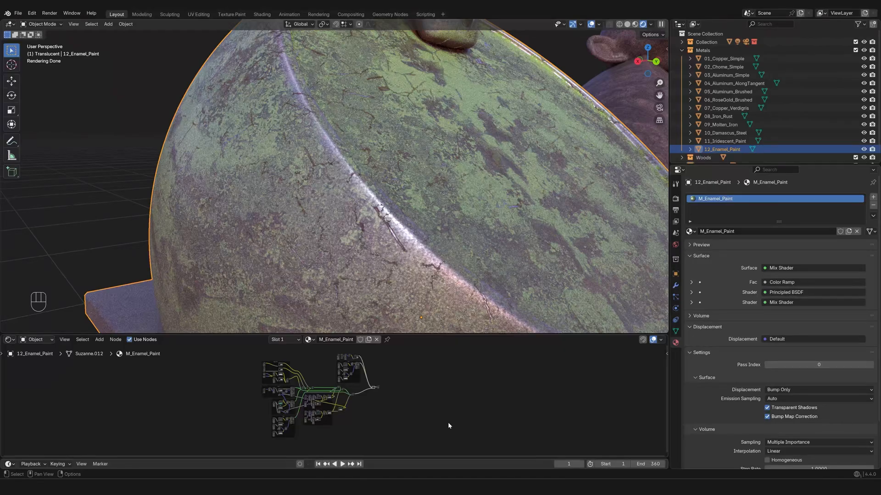
{"action": "scroll", "coordinate": [448, 426], "scroll_direction": "up", "scroll_amount": 1}
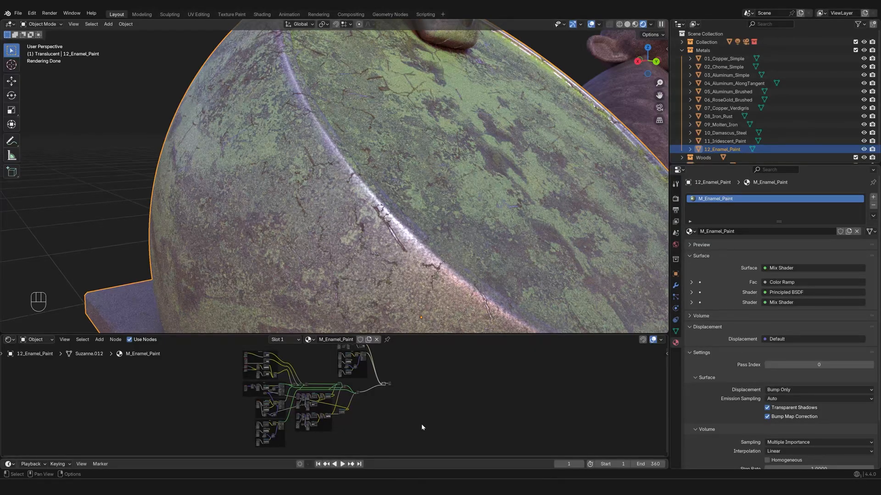
{"action": "scroll", "coordinate": [422, 427], "scroll_direction": "up", "scroll_amount": 1}
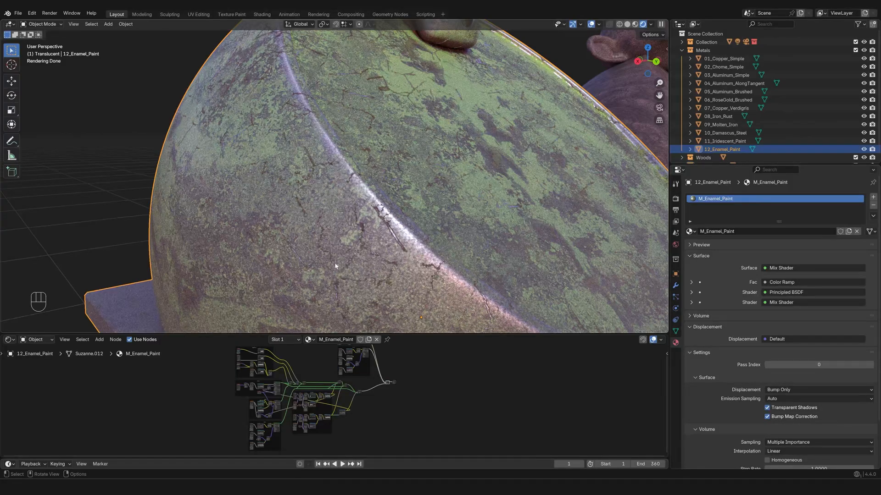
{"action": "middle_click_drag", "start_coordinate": [325, 257], "coordinate": [376, 234], "text": "shift"}
{"action": "scroll", "coordinate": [371, 234], "scroll_direction": "up", "scroll_amount": 4}
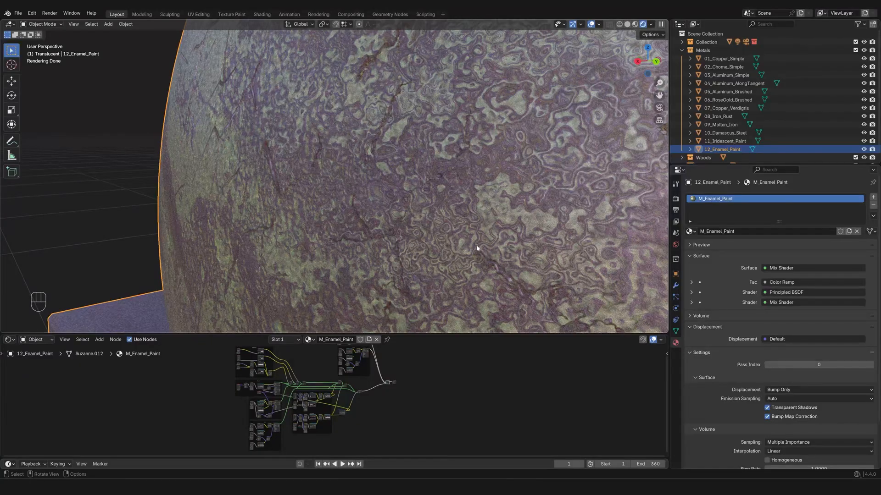
{"action": "scroll", "coordinate": [500, 228], "scroll_direction": "down", "scroll_amount": 4}
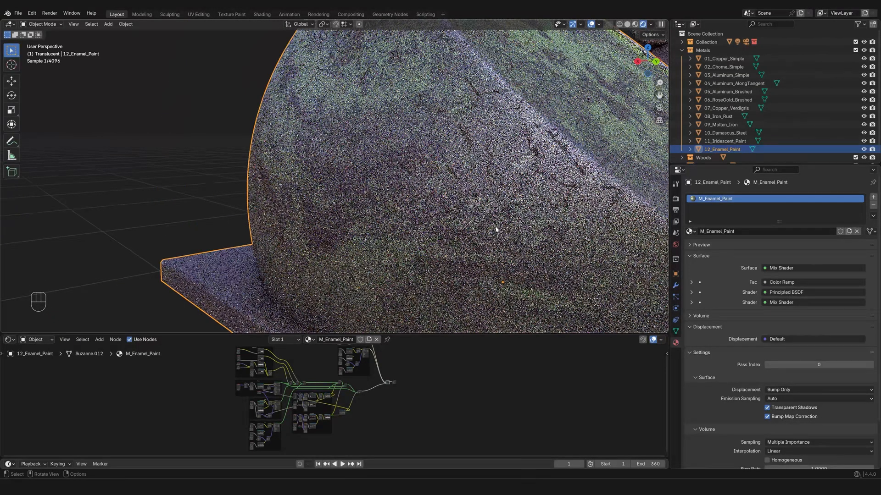
{"action": "middle_click_drag", "start_coordinate": [481, 217], "coordinate": [445, 223], "text": "shift"}
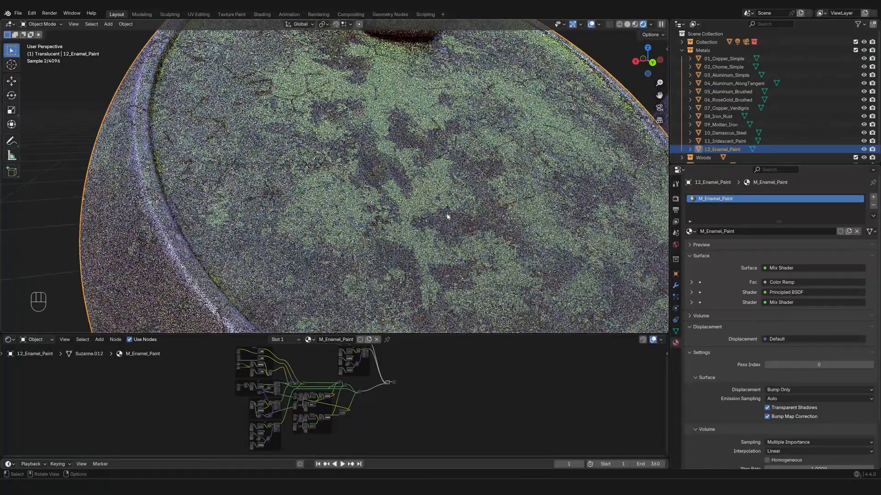
{"action": "scroll", "coordinate": [446, 217], "scroll_direction": "down", "scroll_amount": 4}
{"action": "middle_click_drag", "start_coordinate": [408, 193], "coordinate": [385, 233], "text": "shift"}
{"action": "scroll", "coordinate": [430, 218], "scroll_direction": "down", "scroll_amount": 1}
{"action": "scroll", "coordinate": [380, 213], "scroll_direction": "down", "scroll_amount": 2}
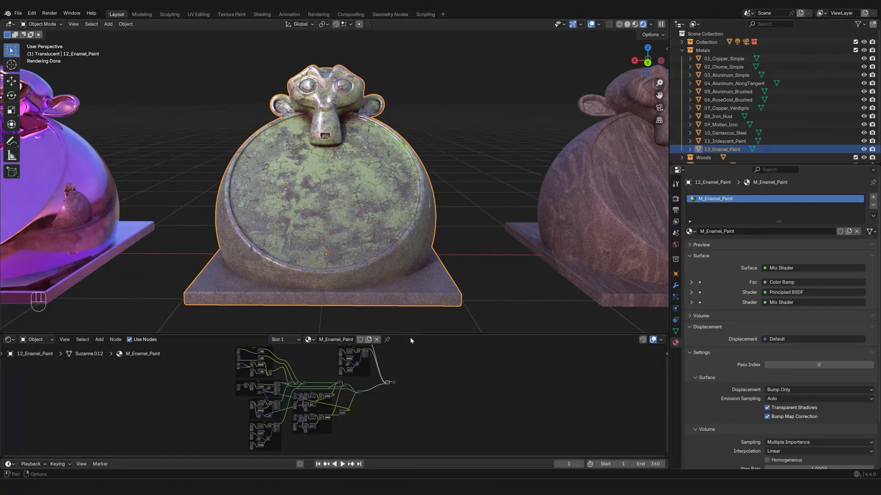
Enlarge the node editor and inspect the enamel model from both sides.
{"action": "left_click_drag", "start_coordinate": [412, 335], "coordinate": [412, 294]}
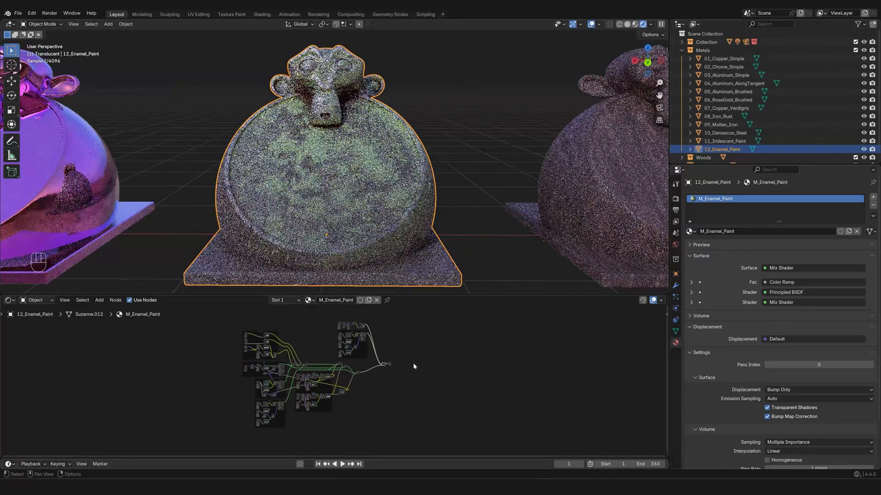
{"action": "middle_click_drag", "start_coordinate": [413, 363], "coordinate": [449, 354]}
{"action": "scroll", "coordinate": [454, 373], "scroll_direction": "up", "scroll_amount": 2}
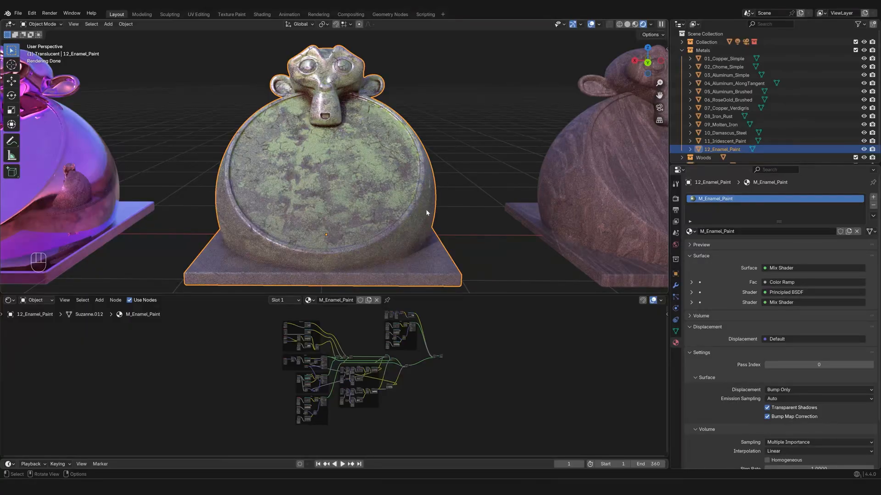
{"action": "middle_click_drag", "start_coordinate": [296, 213], "coordinate": [373, 200]}
{"action": "middle_click_drag", "start_coordinate": [347, 188], "coordinate": [395, 197]}
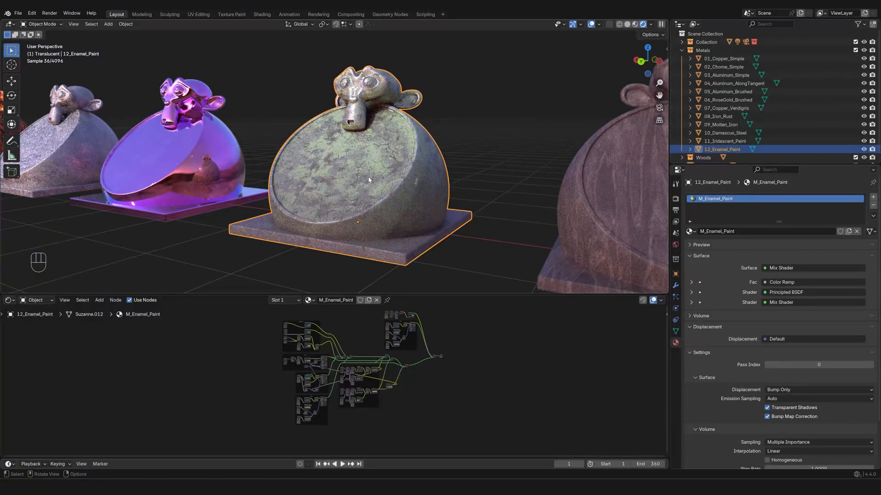
{"action": "scroll", "coordinate": [398, 194], "scroll_direction": "up", "scroll_amount": 4}
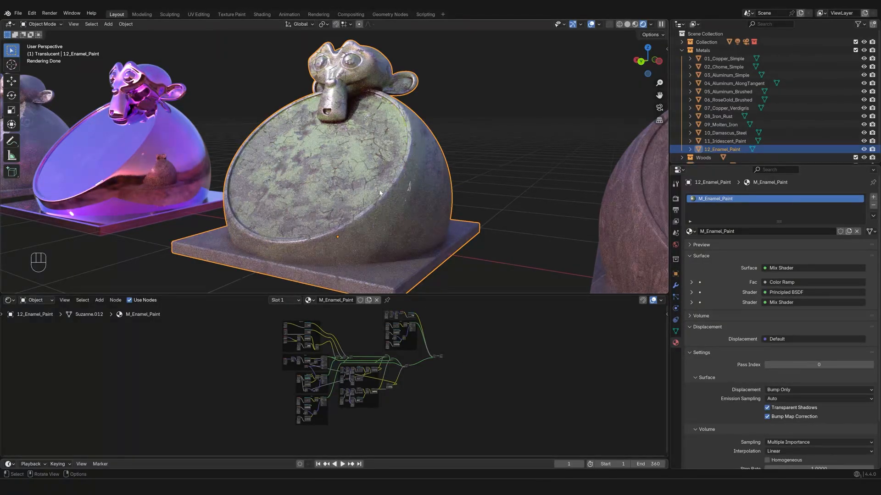
{"action": "middle_click_drag", "start_coordinate": [437, 188], "coordinate": [410, 198]}
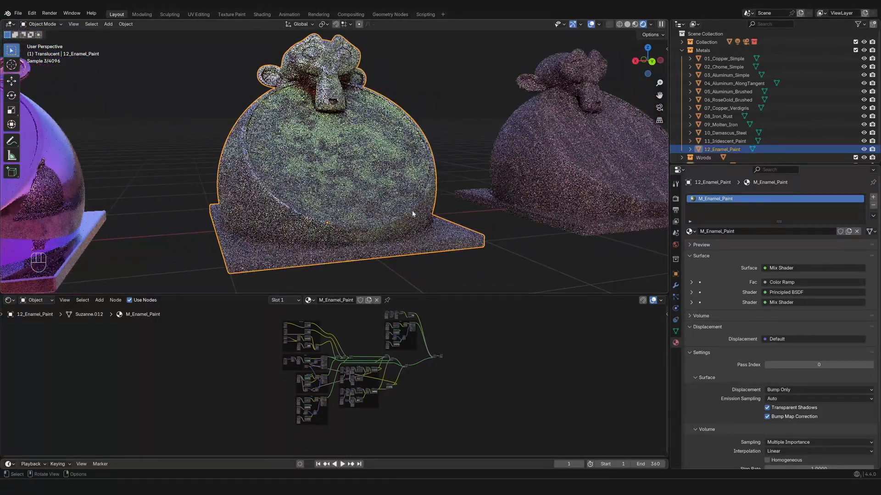
Raise the Hue of the Paint frame's Hue/Saturation/Value node in increments to 0.900 to try other paint colours.
{"action": "scroll", "coordinate": [400, 402], "scroll_direction": "up", "scroll_amount": 3}
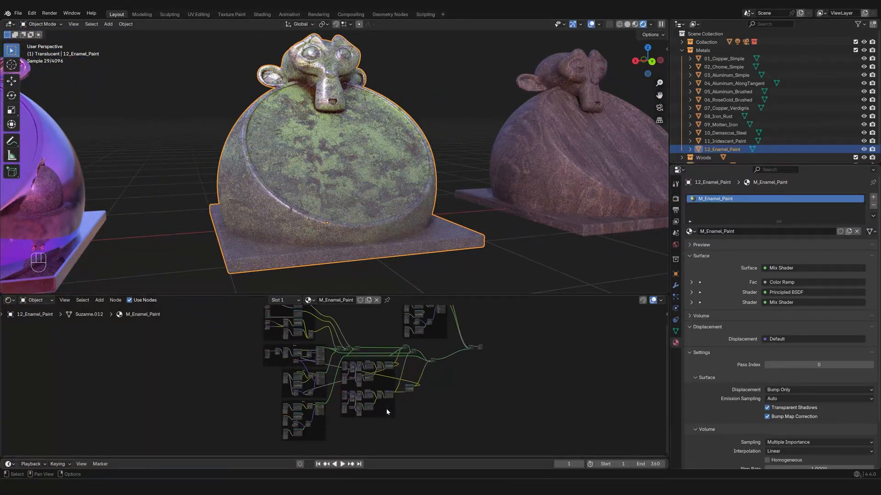
{"action": "middle_click_drag", "start_coordinate": [484, 399], "coordinate": [538, 382]}
{"action": "scroll", "coordinate": [412, 392], "scroll_direction": "up", "scroll_amount": 8}
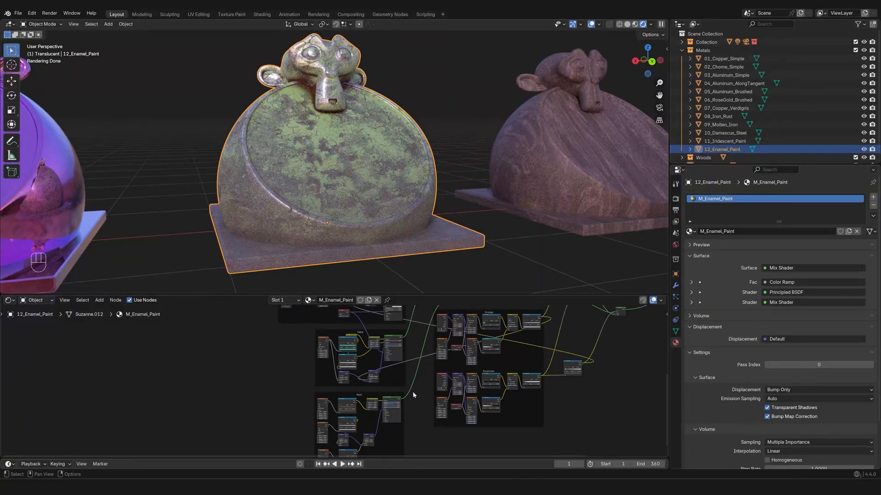
{"action": "middle_click_drag", "start_coordinate": [419, 365], "coordinate": [400, 391]}
{"action": "scroll", "coordinate": [358, 392], "scroll_direction": "up", "scroll_amount": 3}
{"action": "scroll", "coordinate": [355, 393], "scroll_direction": "up", "scroll_amount": 6}
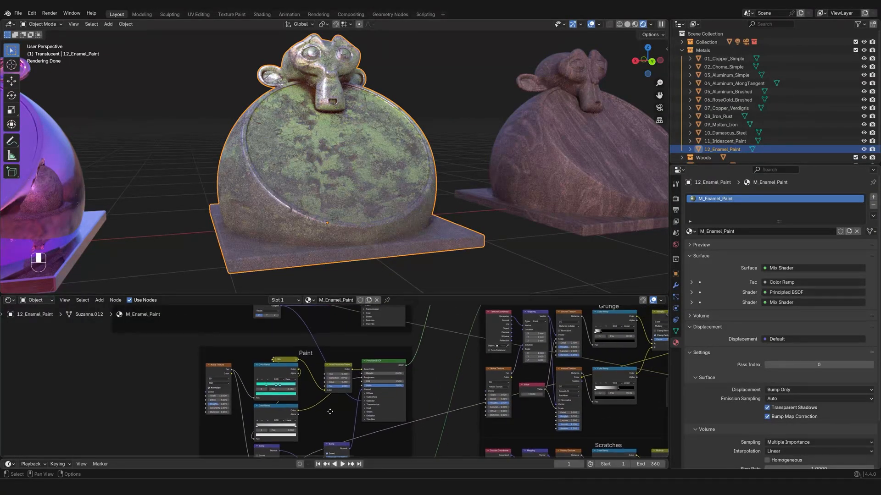
{"action": "scroll", "coordinate": [342, 428], "scroll_direction": "up", "scroll_amount": 1}
{"action": "middle_click_drag", "start_coordinate": [331, 420], "coordinate": [336, 429]}
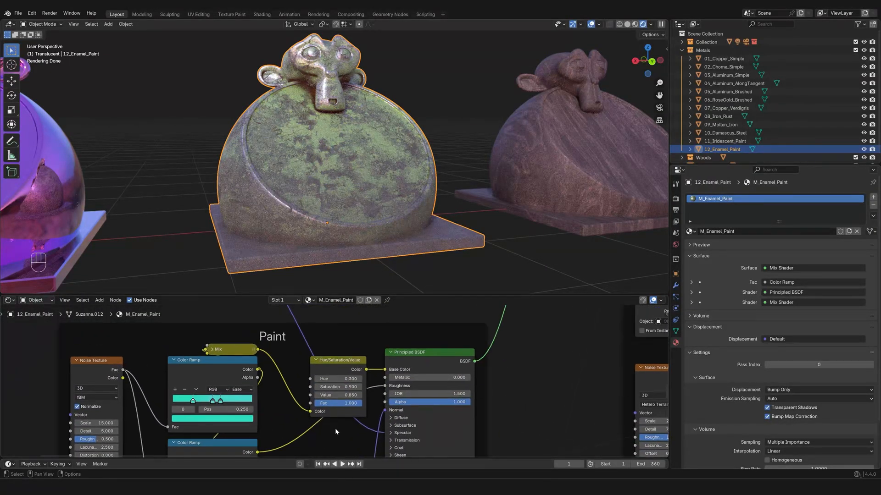
{"action": "scroll", "coordinate": [336, 386], "scroll_direction": "up", "scroll_amount": 3}
{"action": "left_click", "coordinate": [367, 379]}
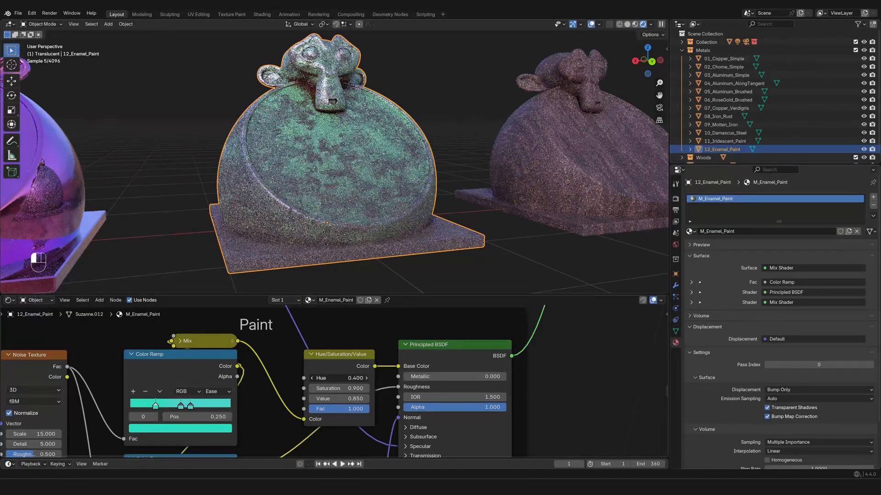
{"action": "left_click", "coordinate": [367, 379]}
{"action": "left_click", "coordinate": [367, 380]}
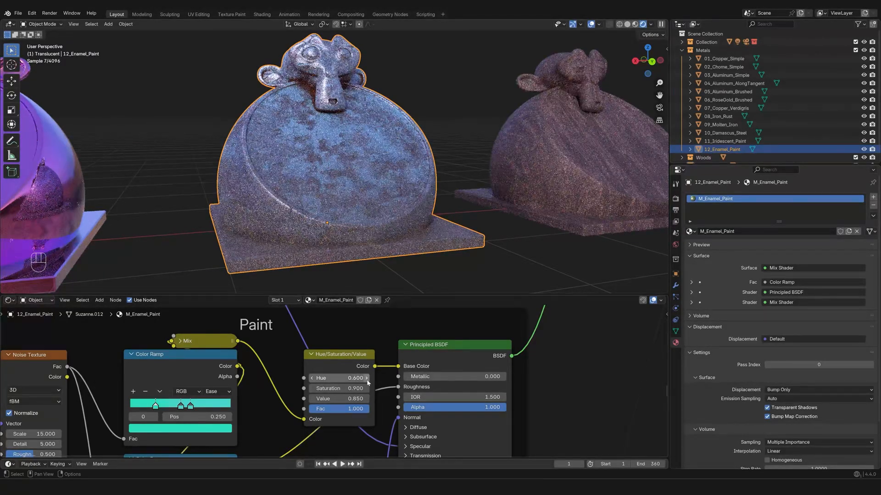
{"action": "left_click", "coordinate": [366, 379]}
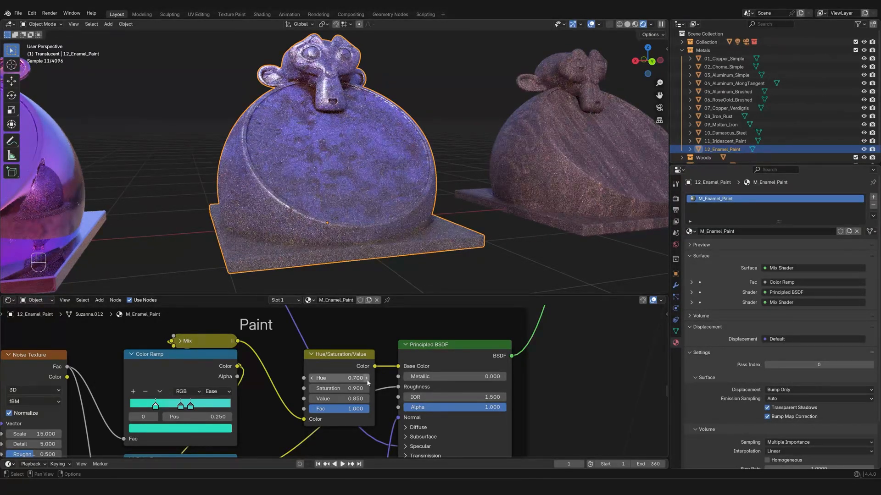
{"action": "left_click", "coordinate": [366, 379]}
{"action": "left_click", "coordinate": [366, 379]}
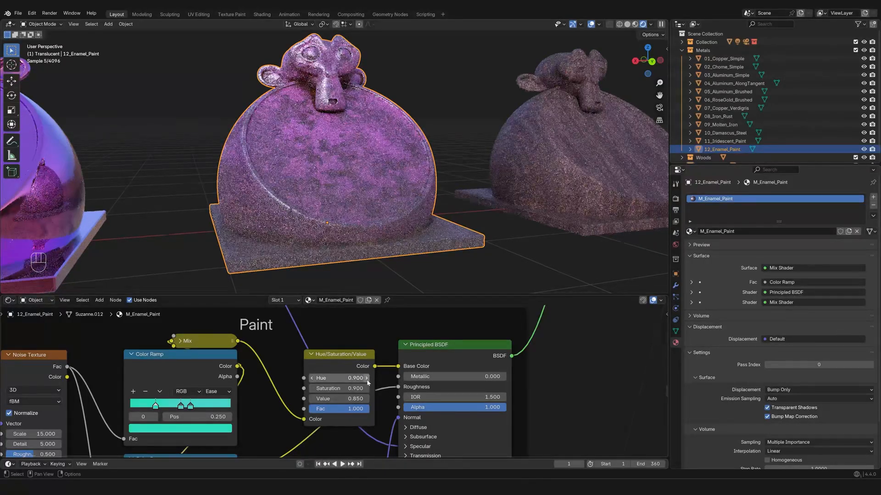
Lower the Paint frame's Hue back to 0.300 and inspect the green paint on the model up close and from afar.
{"action": "left_click", "coordinate": [312, 378]}
{"action": "left_click", "coordinate": [312, 379]}
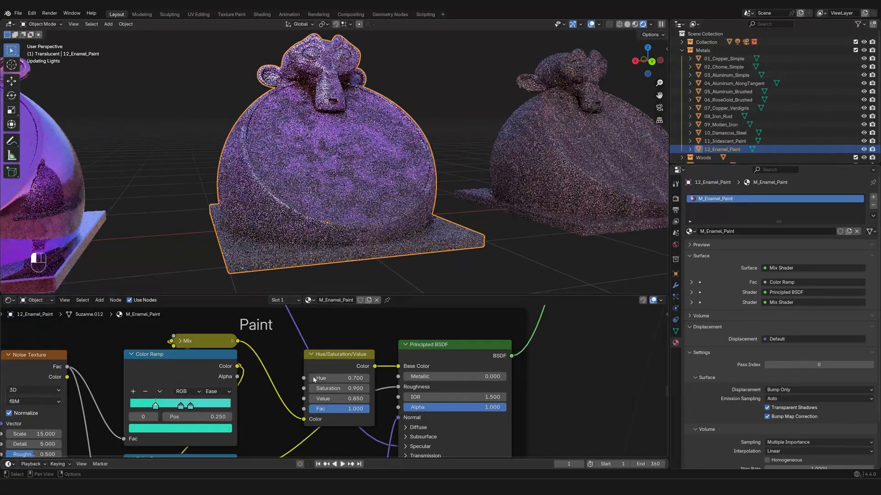
{"action": "left_click", "coordinate": [313, 379]}
{"action": "left_click", "coordinate": [314, 379]}
{"action": "left_click", "coordinate": [313, 378]}
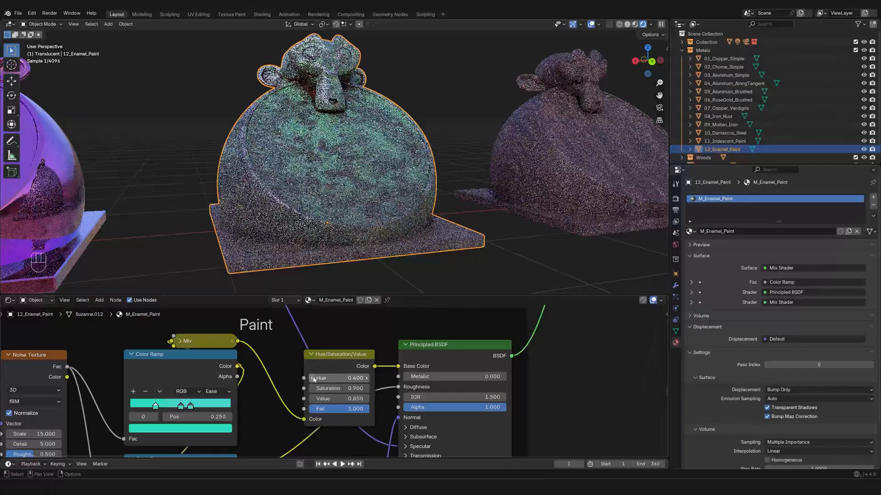
{"action": "left_click", "coordinate": [313, 379]}
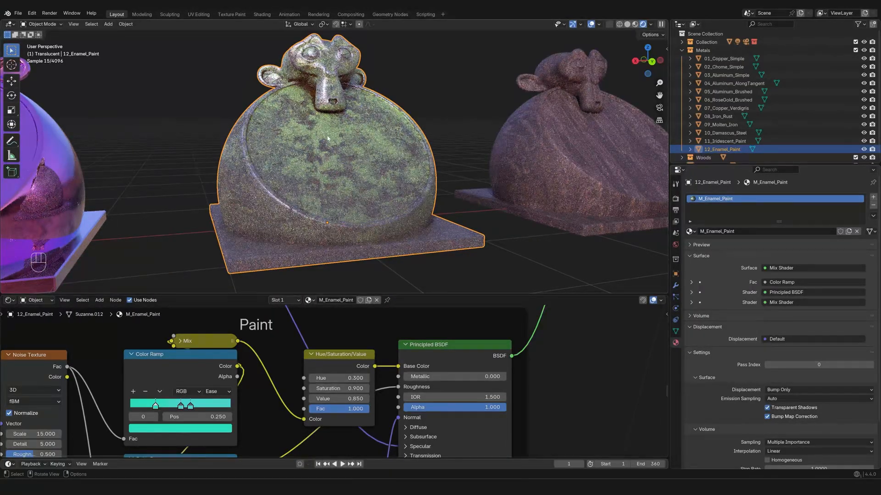
{"action": "scroll", "coordinate": [363, 149], "scroll_direction": "up", "scroll_amount": 8}
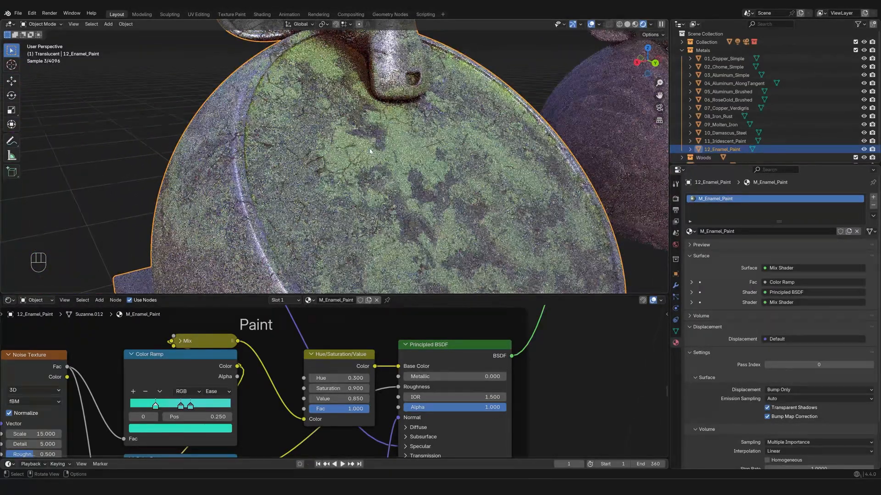
{"action": "middle_click_drag", "start_coordinate": [366, 151], "coordinate": [396, 183]}
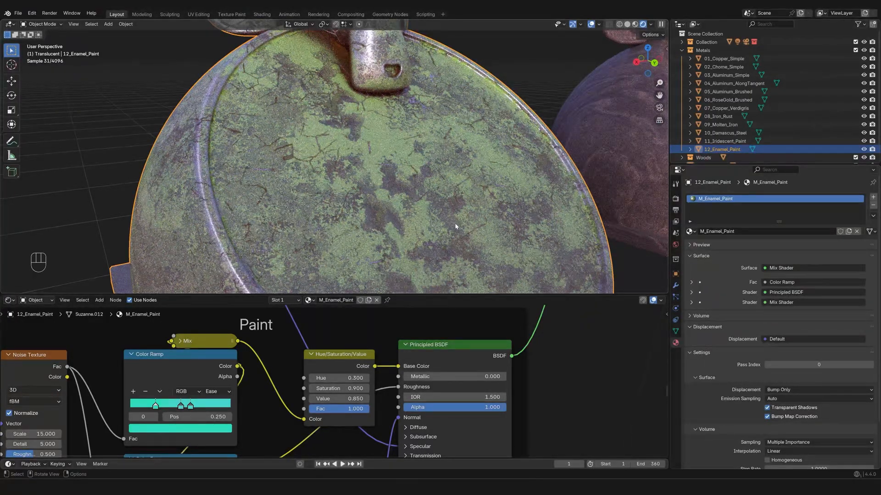
{"action": "scroll", "coordinate": [456, 226], "scroll_direction": "down", "scroll_amount": 8}
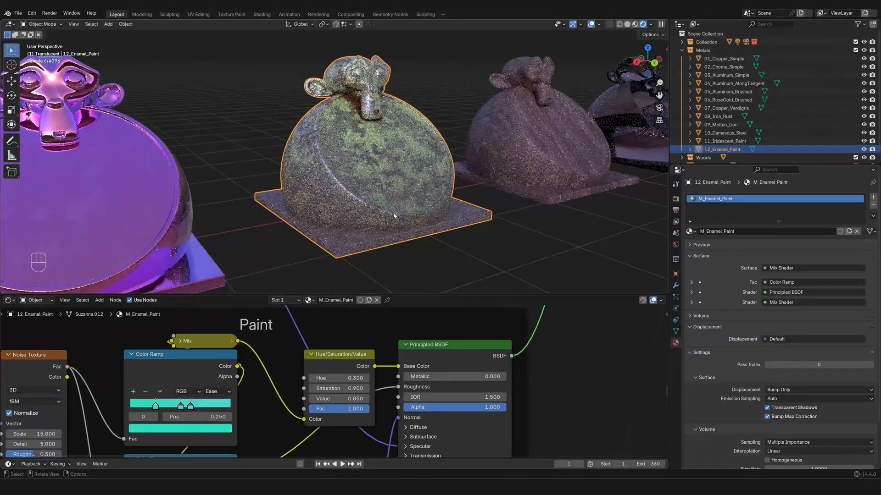
Select the 13_Wood_Dark model and centre it in the viewport.
{"action": "middle_click_drag", "start_coordinate": [394, 216], "coordinate": [220, 216]}
{"action": "left_click", "coordinate": [522, 163]}
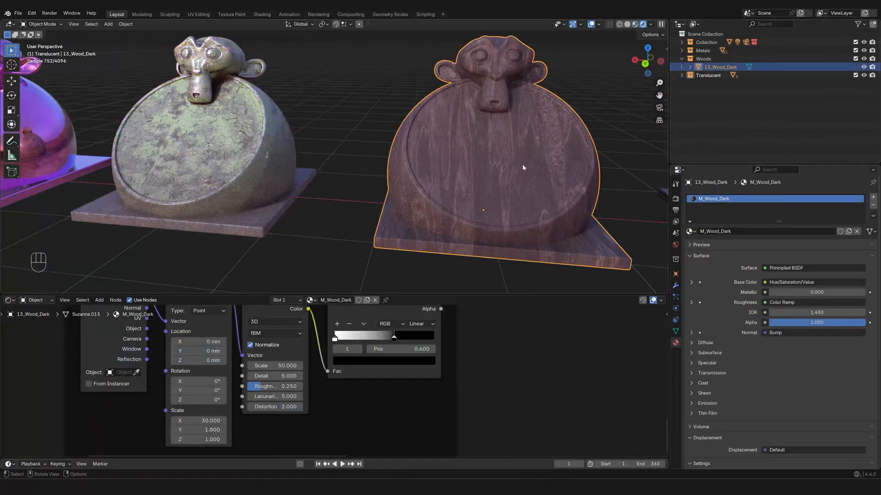
{"action": "middle_click_drag", "start_coordinate": [522, 164], "coordinate": [375, 207], "text": "shift"}
{"action": "scroll", "coordinate": [448, 167], "scroll_direction": "down", "scroll_amount": 2}
{"action": "scroll", "coordinate": [424, 183], "scroll_direction": "down", "scroll_amount": 1}
{"action": "scroll", "coordinate": [424, 184], "scroll_direction": "up", "scroll_amount": 2}
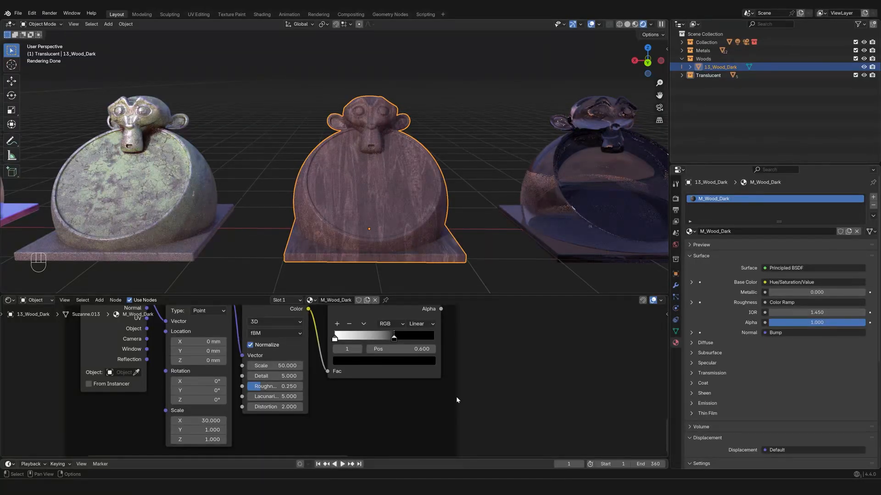
Examine the overall M_Wood_Dark node tree, from its Wood Knots and other texture frames to the Material Output.
{"action": "scroll", "coordinate": [456, 400], "scroll_direction": "down", "scroll_amount": 5}
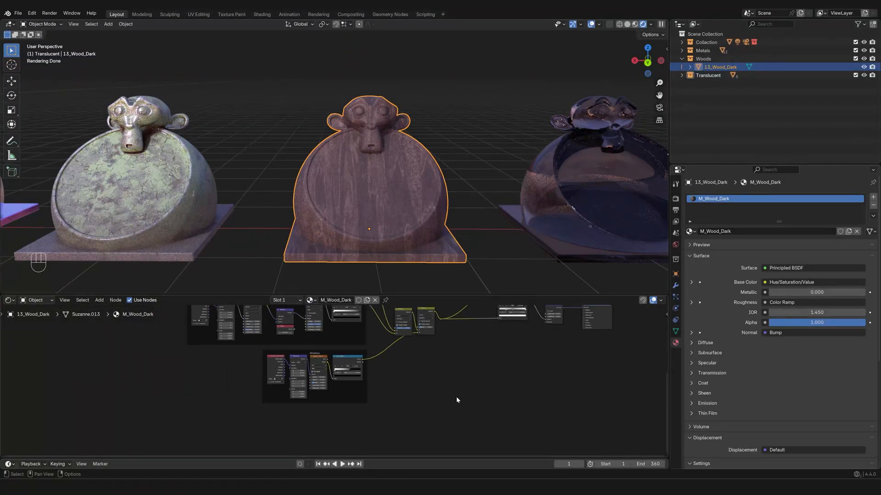
{"action": "scroll", "coordinate": [457, 397], "scroll_direction": "down", "scroll_amount": 3}
{"action": "middle_click_drag", "start_coordinate": [475, 364], "coordinate": [449, 394]}
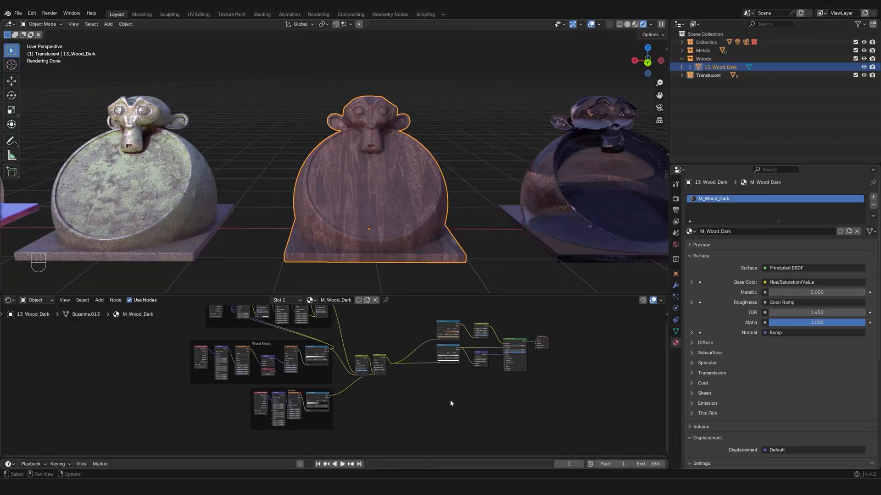
{"action": "scroll", "coordinate": [431, 394], "scroll_direction": "down", "scroll_amount": 1}
{"action": "middle_click_drag", "start_coordinate": [372, 333], "coordinate": [356, 352]}
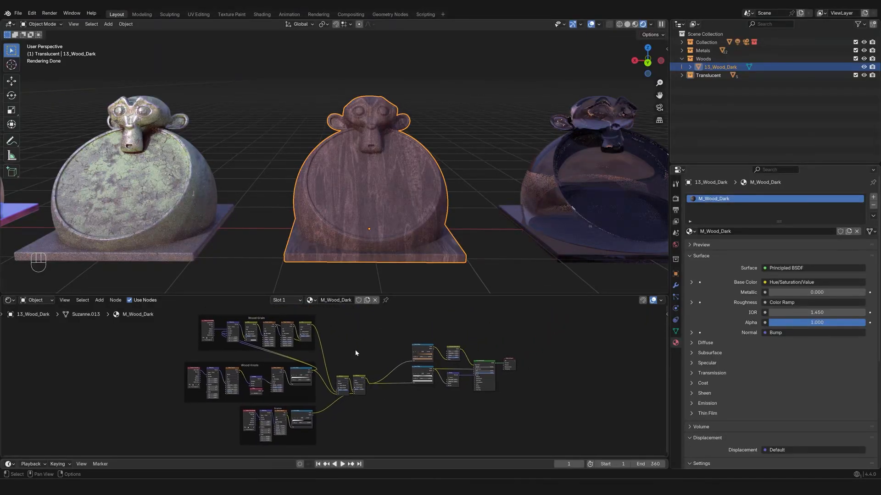
{"action": "middle_click_drag", "start_coordinate": [363, 222], "coordinate": [303, 248]}
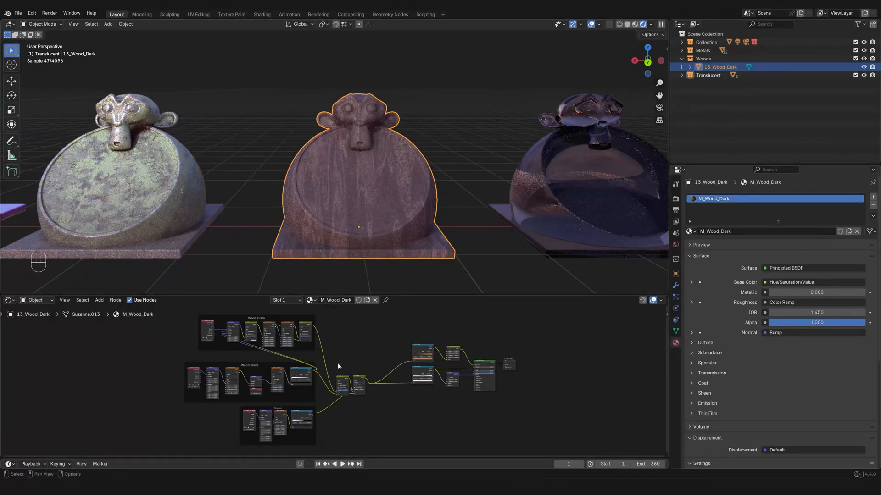
{"action": "middle_click_drag", "start_coordinate": [338, 363], "coordinate": [368, 364]}
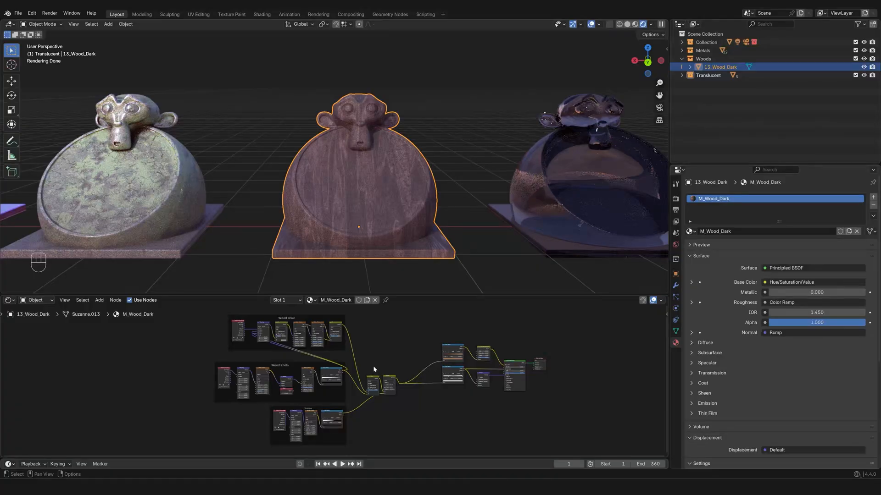
{"action": "scroll", "coordinate": [368, 348], "scroll_direction": "up", "scroll_amount": 3}
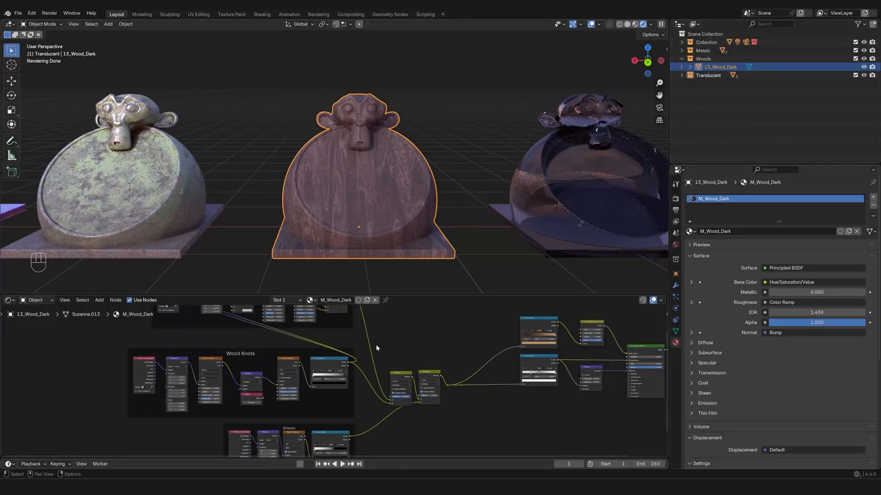
Preview the Wave Texture of the Wood Knots frame directly on the 13_Wood_Dark model.
{"action": "middle_click_drag", "start_coordinate": [226, 332], "coordinate": [352, 346]}
{"action": "scroll", "coordinate": [348, 341], "scroll_direction": "up", "scroll_amount": 3}
{"action": "left_click", "coordinate": [470, 356]}
{"action": "left_click", "coordinate": [322, 368]}
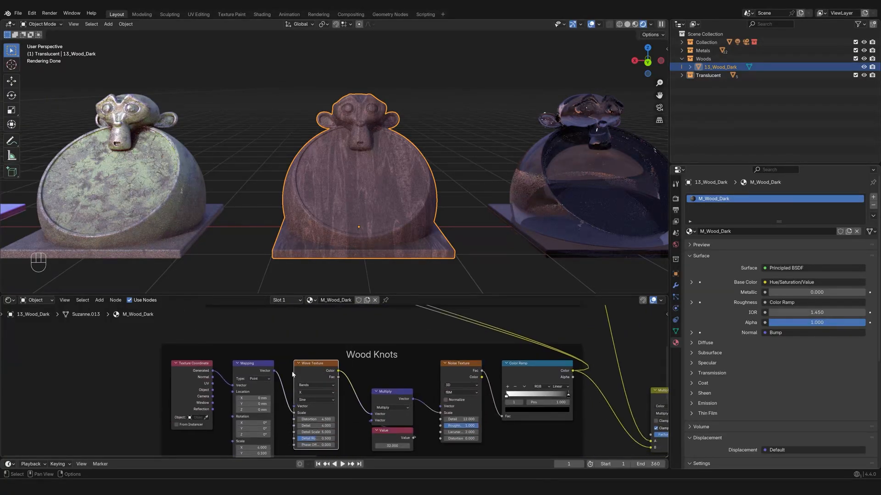
{"action": "left_click", "coordinate": [319, 374], "text": "ctrl+shift"}
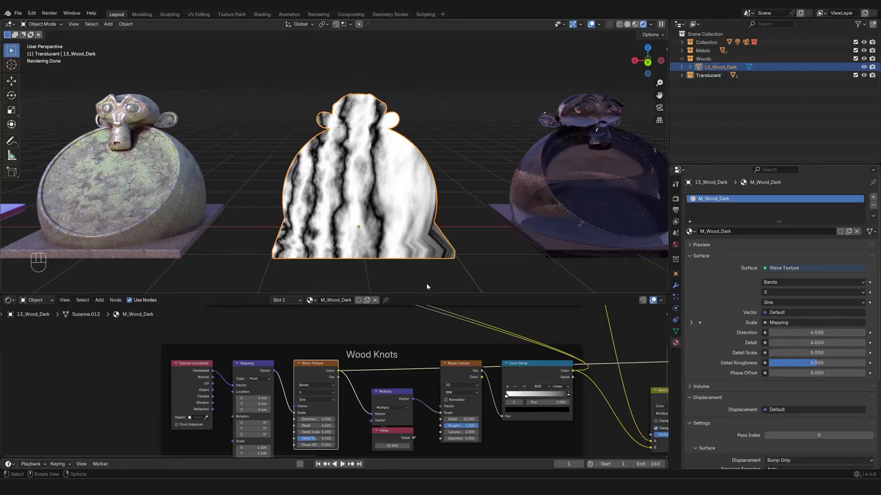
Preview the Noise Texture of the Wood Knots frame on the model.
{"action": "scroll", "coordinate": [419, 329], "scroll_direction": "down", "scroll_amount": 3}
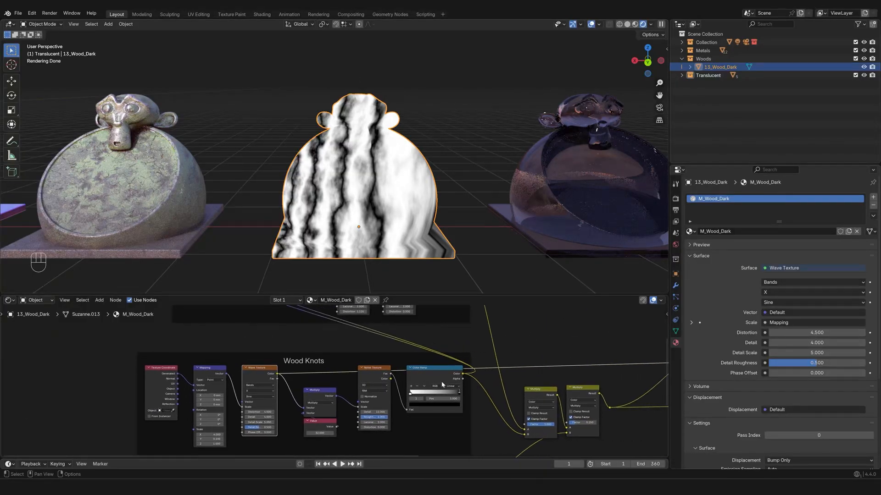
{"action": "left_click", "coordinate": [370, 373], "text": "ctrl+shift"}
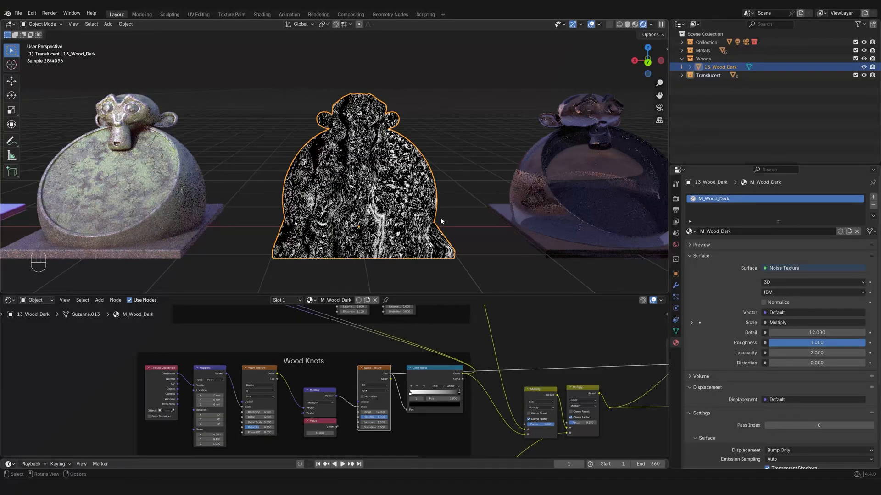
{"action": "middle_click_drag", "start_coordinate": [441, 221], "coordinate": [406, 220], "text": "shift"}
Examine the Wood Grain, Wood Knots and Striation frames and how they feed the two Multiply nodes.
{"action": "scroll", "coordinate": [356, 337], "scroll_direction": "down", "scroll_amount": 1}
{"action": "middle_click_drag", "start_coordinate": [356, 339], "coordinate": [319, 377]}
{"action": "scroll", "coordinate": [342, 357], "scroll_direction": "up", "scroll_amount": 1}
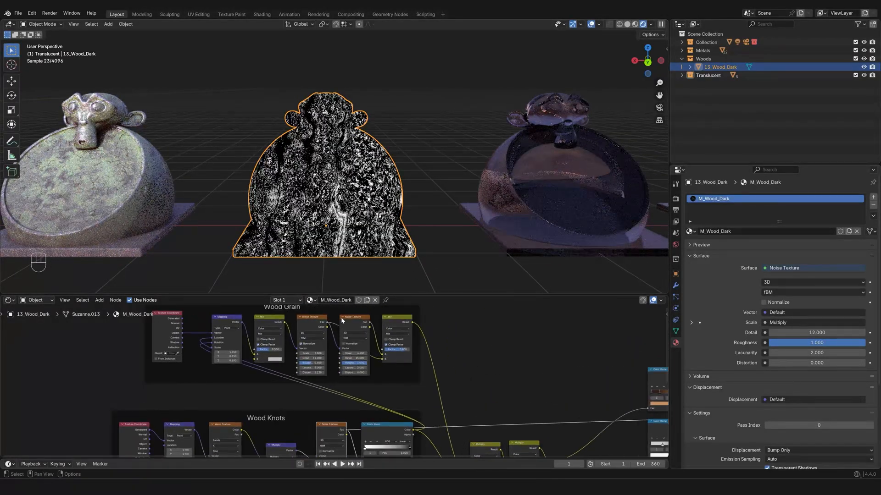
{"action": "scroll", "coordinate": [342, 321], "scroll_direction": "up", "scroll_amount": 3}
{"action": "scroll", "coordinate": [397, 379], "scroll_direction": "down", "scroll_amount": 6}
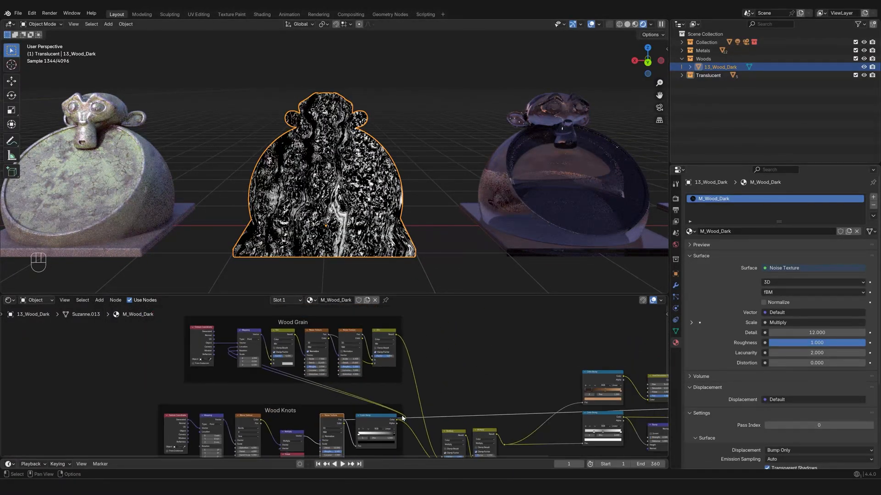
{"action": "middle_click_drag", "start_coordinate": [402, 418], "coordinate": [418, 396]}
{"action": "scroll", "coordinate": [370, 430], "scroll_direction": "down", "scroll_amount": 1}
{"action": "scroll", "coordinate": [387, 382], "scroll_direction": "down", "scroll_amount": 1}
{"action": "scroll", "coordinate": [332, 412], "scroll_direction": "up", "scroll_amount": 4}
{"action": "scroll", "coordinate": [326, 418], "scroll_direction": "up", "scroll_amount": 1}
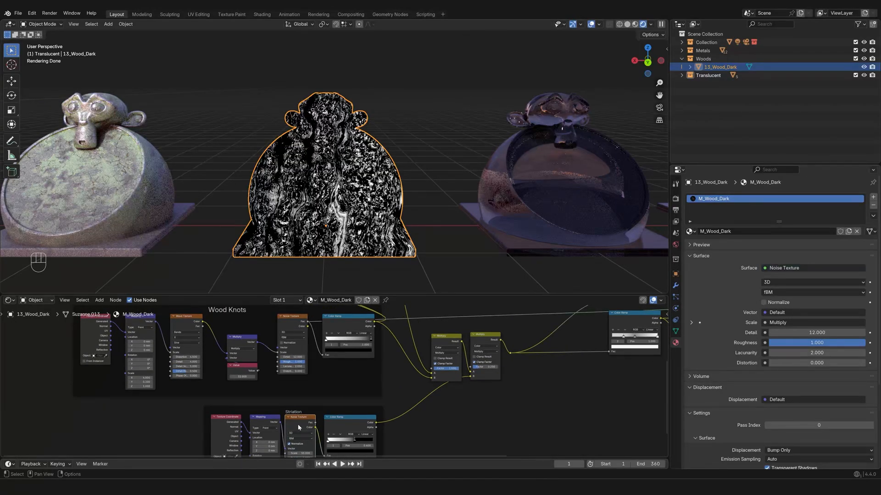
{"action": "left_click", "coordinate": [187, 324]}
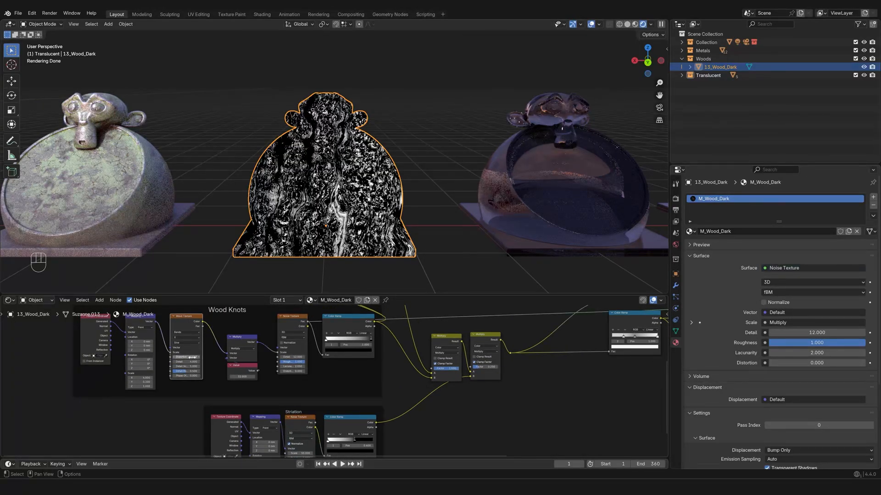
{"action": "scroll", "coordinate": [381, 396], "scroll_direction": "down", "scroll_amount": 3}
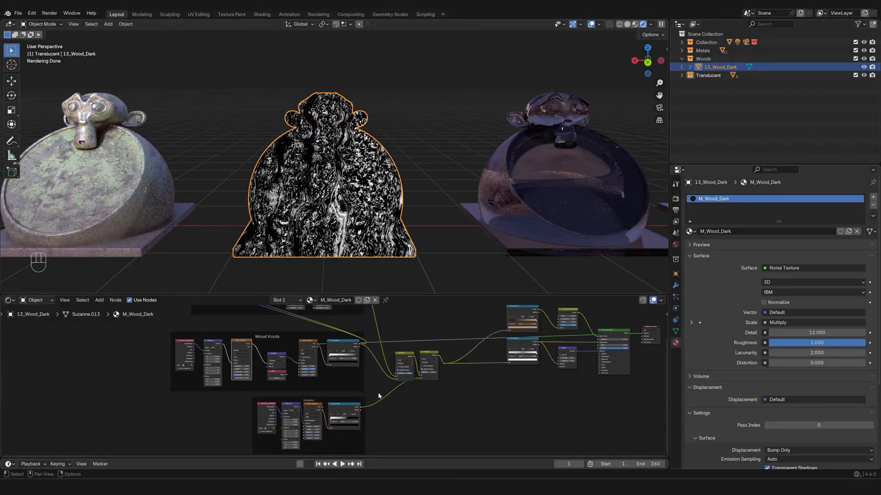
{"action": "middle_click_drag", "start_coordinate": [376, 385], "coordinate": [402, 417]}
{"action": "scroll", "coordinate": [401, 416], "scroll_direction": "down", "scroll_amount": 1}
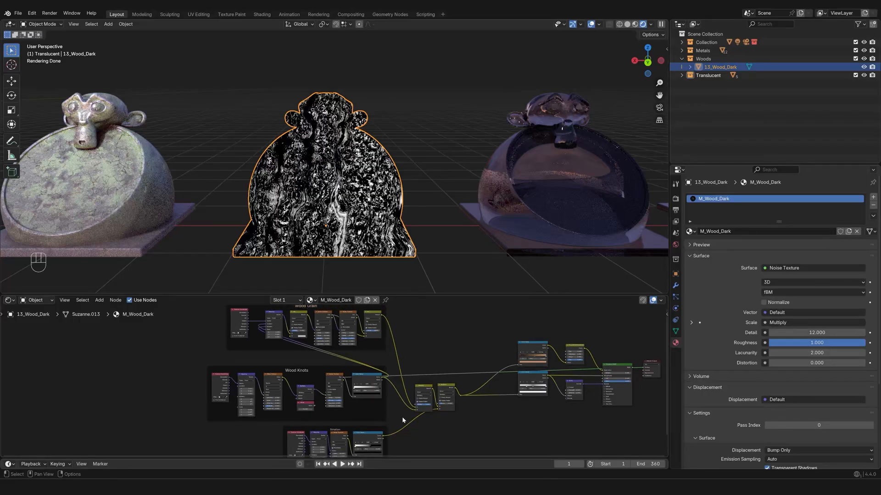
Show the full Principled BSDF shader on the model again and view the dark wood from an angle.
{"action": "middle_click_drag", "start_coordinate": [509, 422], "coordinate": [367, 426]}
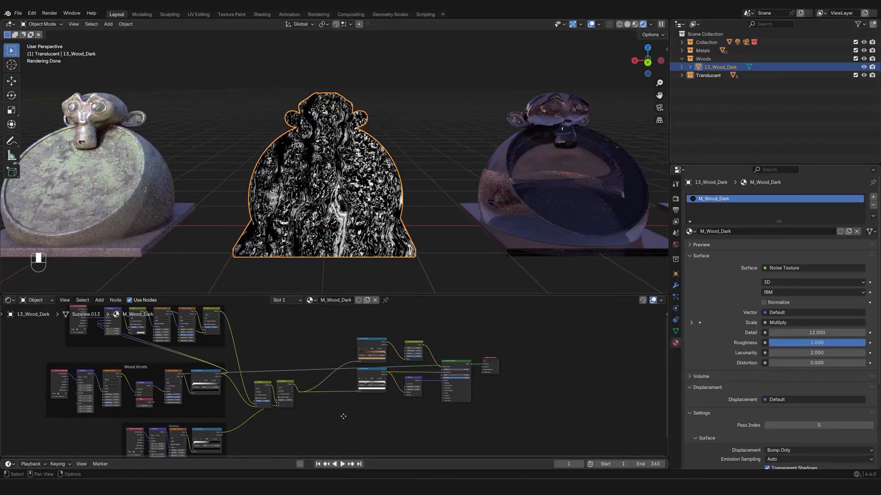
{"action": "middle_click_drag", "start_coordinate": [456, 424], "coordinate": [384, 420]}
{"action": "scroll", "coordinate": [385, 421], "scroll_direction": "up", "scroll_amount": 1}
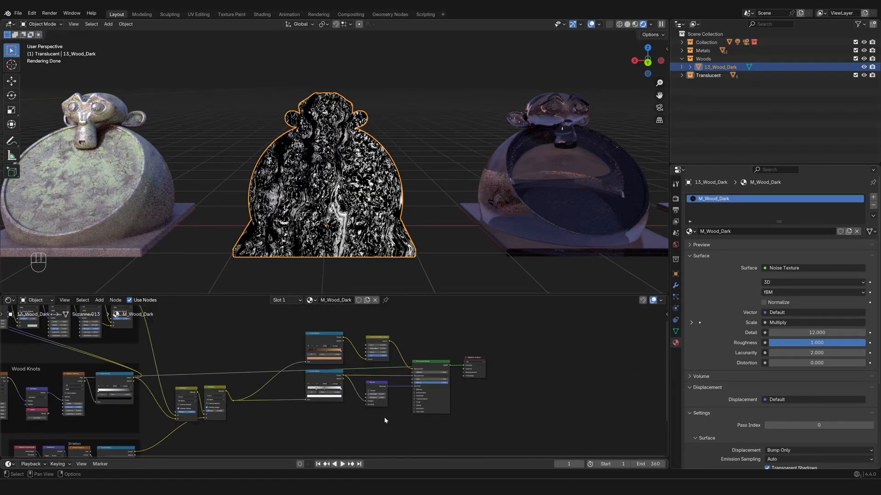
{"action": "left_click", "coordinate": [438, 361], "text": "ctrl+shift"}
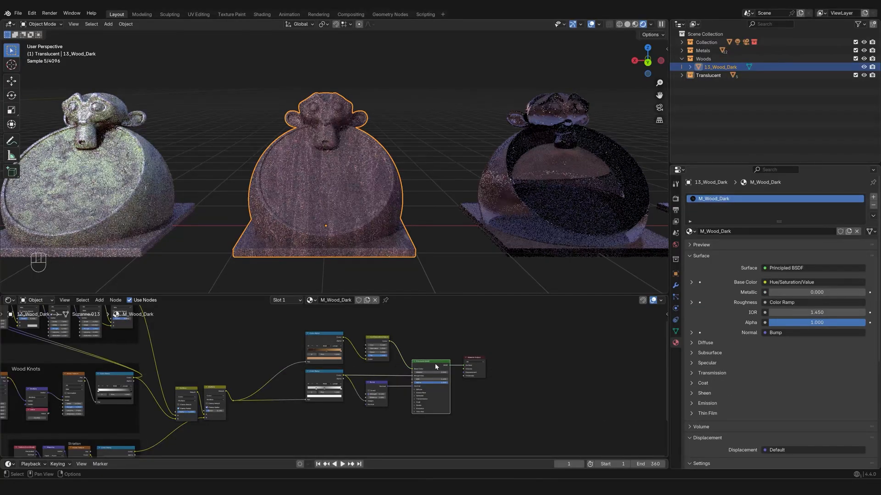
{"action": "left_click_drag", "start_coordinate": [302, 247], "coordinate": [341, 235]}
{"action": "middle_click_drag", "start_coordinate": [341, 235], "coordinate": [373, 226]}
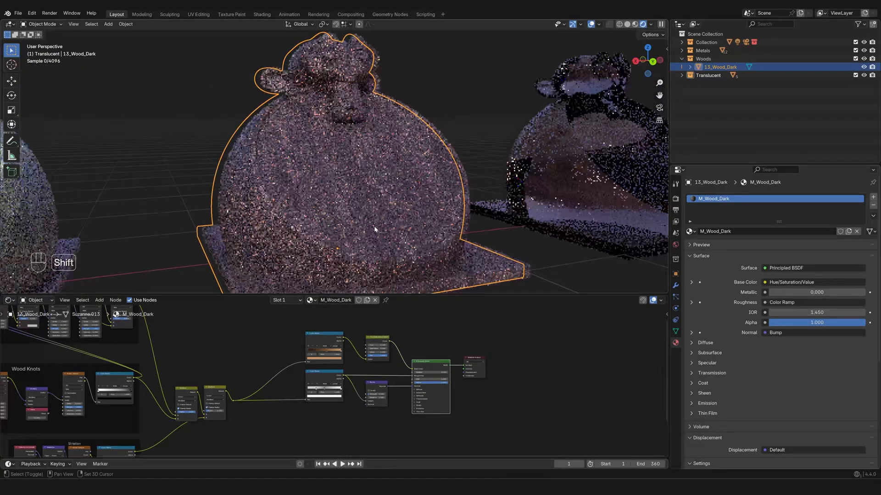
Enable Invert on the Bump node that feeds the Principled BSDF's Normal input.
{"action": "scroll", "coordinate": [405, 388], "scroll_direction": "up", "scroll_amount": 1}
{"action": "scroll", "coordinate": [404, 388], "scroll_direction": "up", "scroll_amount": 3}
{"action": "middle_click_drag", "start_coordinate": [409, 368], "coordinate": [354, 372]}
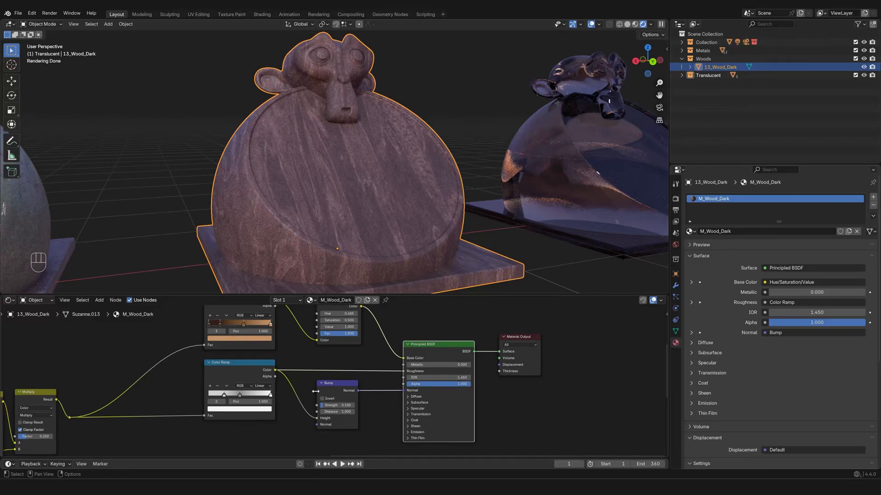
{"action": "middle_click_drag", "start_coordinate": [315, 391], "coordinate": [379, 410]}
{"action": "scroll", "coordinate": [443, 408], "scroll_direction": "up", "scroll_amount": 2}
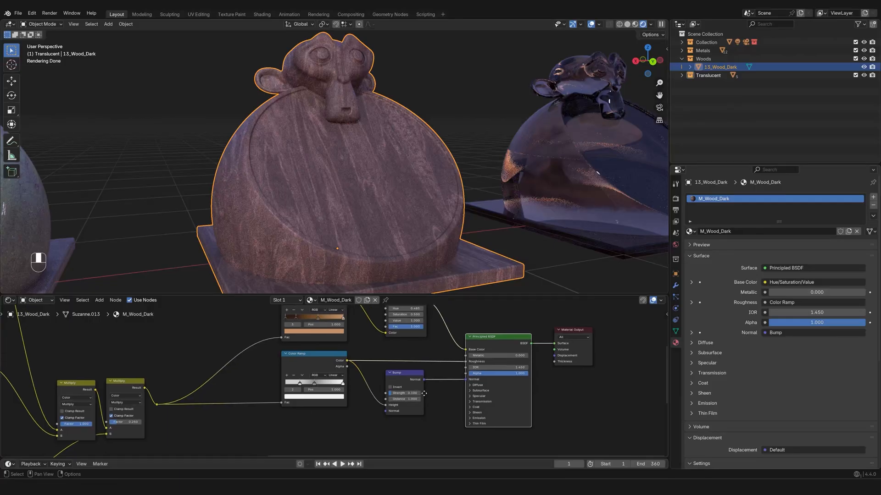
{"action": "left_click", "coordinate": [412, 382]}
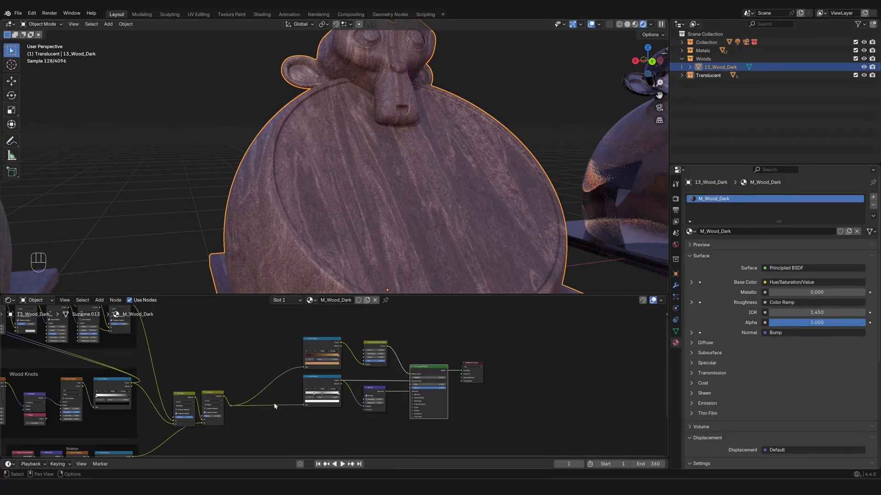
Return to the Wood Knots frame and preview its Wave Texture on the model.
{"action": "scroll", "coordinate": [384, 391], "scroll_direction": "down", "scroll_amount": 5}
{"action": "scroll", "coordinate": [381, 392], "scroll_direction": "up", "scroll_amount": 4}
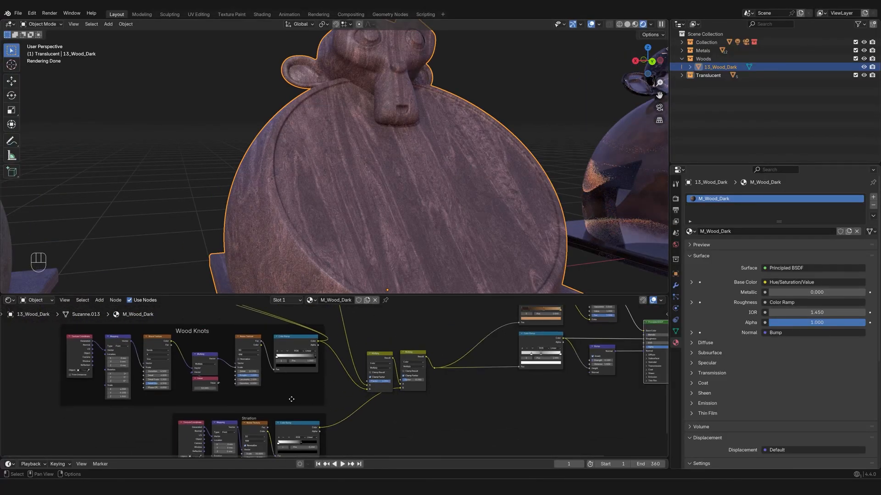
{"action": "middle_click_drag", "start_coordinate": [288, 398], "coordinate": [376, 404]}
{"action": "scroll", "coordinate": [321, 395], "scroll_direction": "up", "scroll_amount": 6}
{"action": "scroll", "coordinate": [267, 365], "scroll_direction": "down", "scroll_amount": 2}
{"action": "scroll", "coordinate": [266, 366], "scroll_direction": "down", "scroll_amount": 1}
{"action": "middle_click_drag", "start_coordinate": [262, 349], "coordinate": [302, 358]}
{"action": "scroll", "coordinate": [302, 359], "scroll_direction": "up", "scroll_amount": 2}
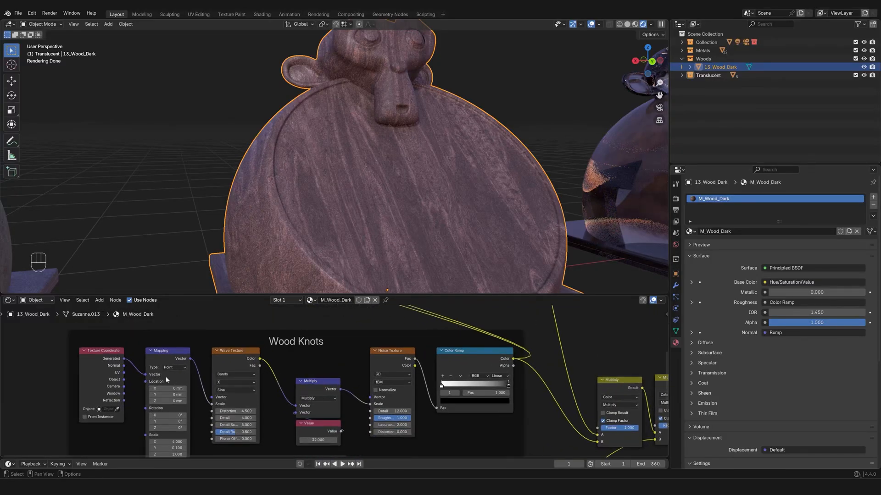
{"action": "left_click", "coordinate": [224, 365], "text": "ctrl+shift"}
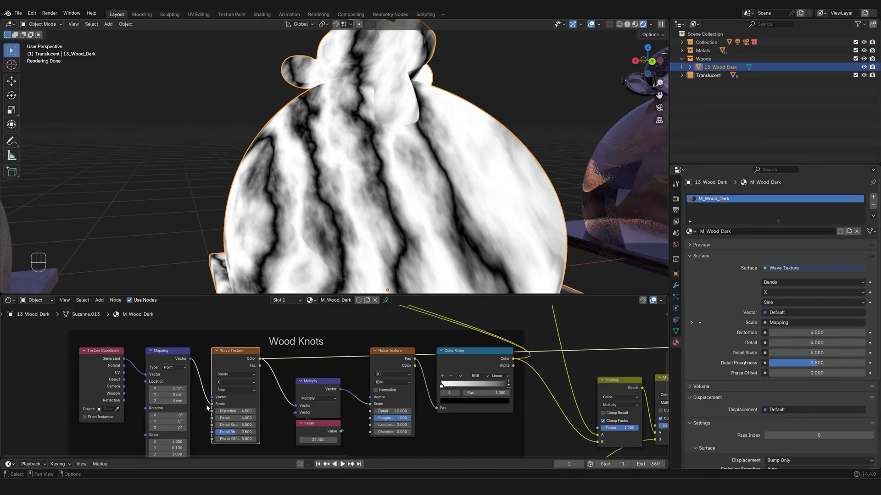
Try disconnecting the Mapping node from the Wave Texture's Scale input, and undo the disconnection.
{"action": "left_click_drag", "start_coordinate": [211, 404], "coordinate": [200, 403]}
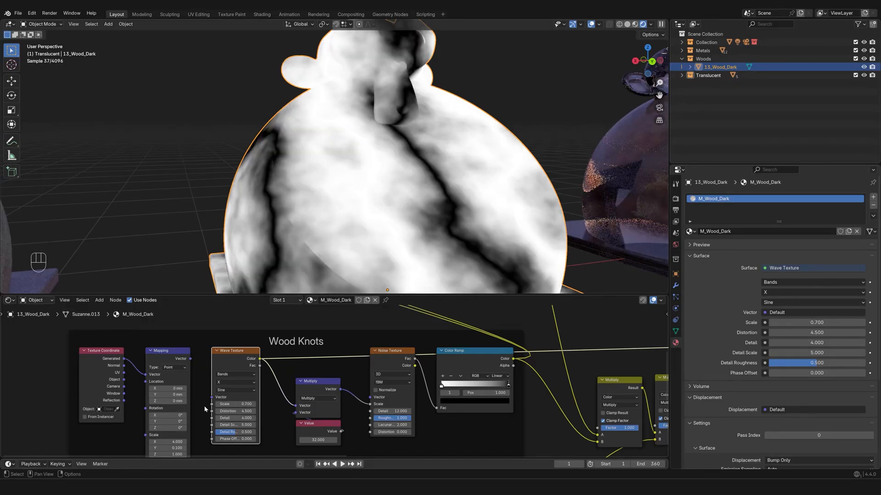
{"action": "key", "text": "ctrl+z"}
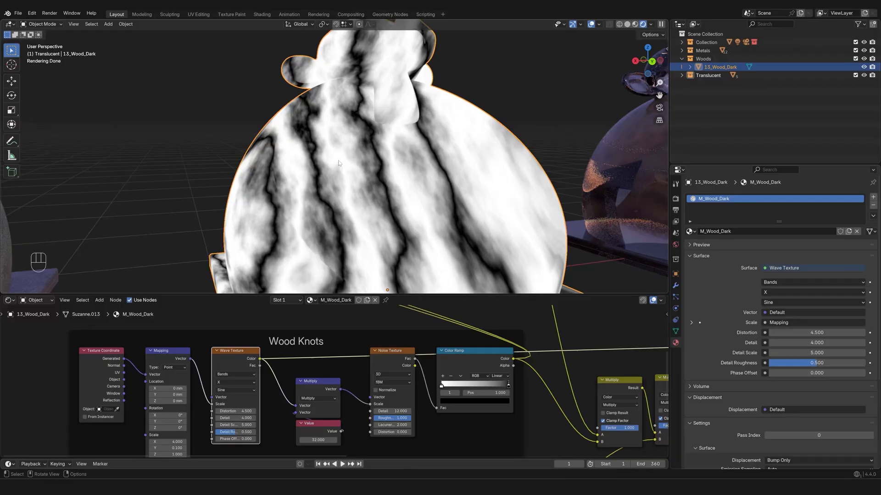
Set the Wave Texture's Distortion to 0 to compare the bands, and restore it to 4.5.
{"action": "scroll", "coordinate": [381, 232], "scroll_direction": "down", "scroll_amount": 3}
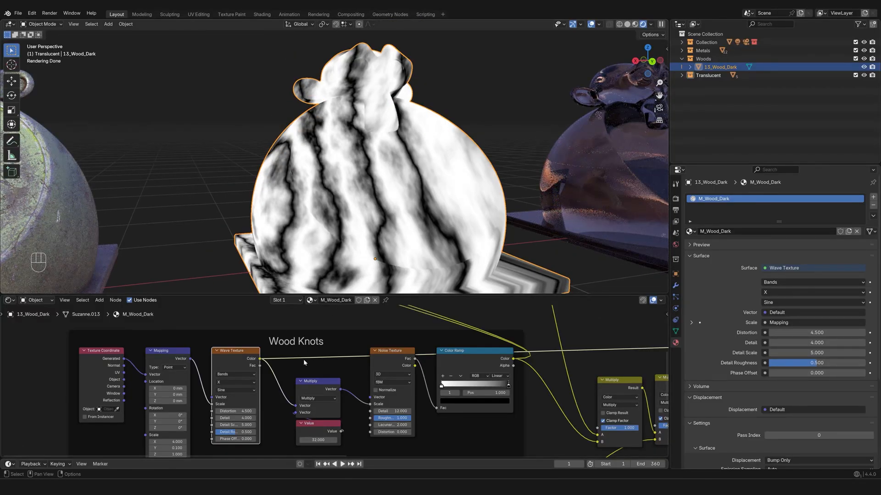
{"action": "left_click", "coordinate": [235, 411]}
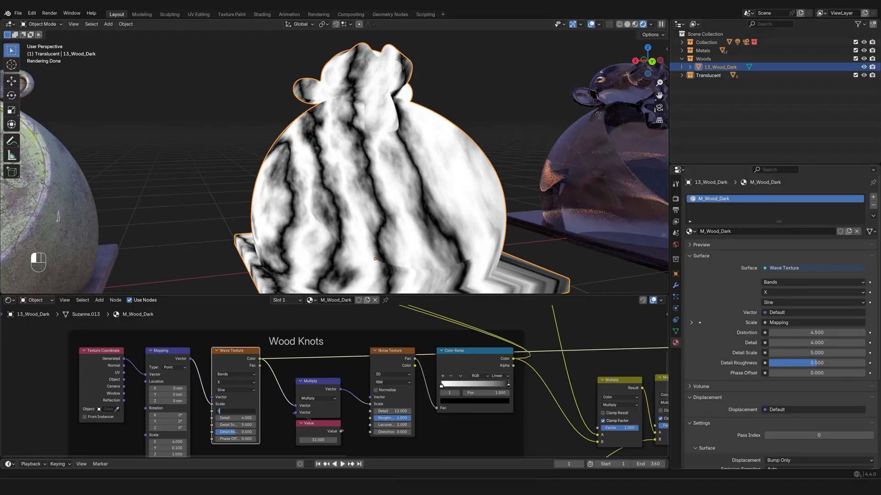
{"action": "type", "text": "0"}
{"action": "key", "text": "Return"}
{"action": "left_click", "coordinate": [235, 411]}
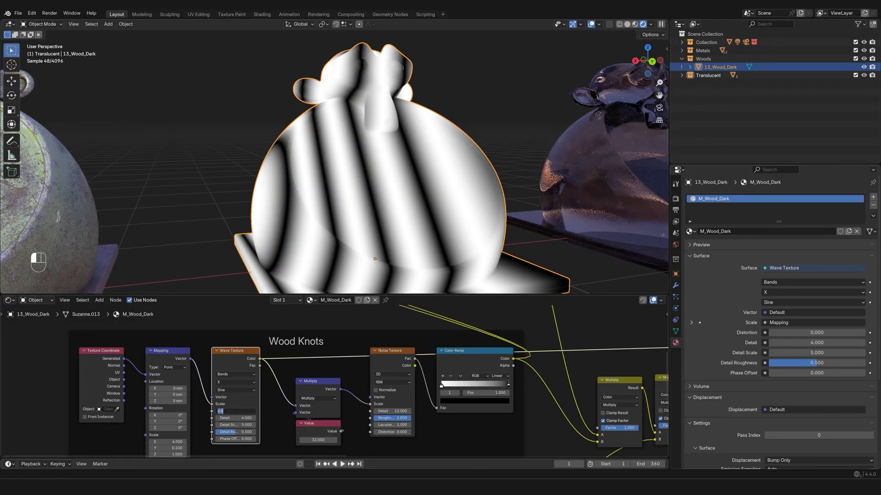
{"action": "type", "text": "4.5"}
{"action": "key", "text": "Return"}
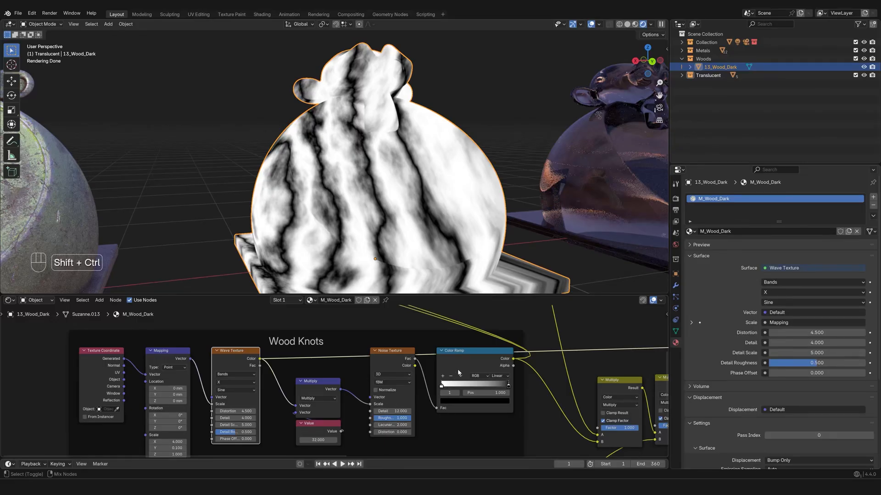
Preview the Wood Knots frame's Color Ramp on the model and inspect its pattern.
{"action": "left_click", "coordinate": [455, 384], "text": "ctrl+shift"}
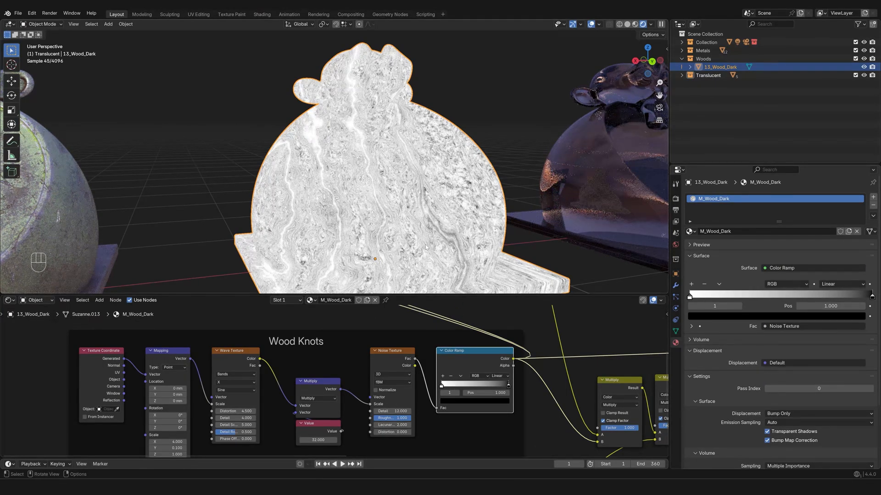
{"action": "scroll", "coordinate": [425, 244], "scroll_direction": "up", "scroll_amount": 2}
{"action": "scroll", "coordinate": [431, 364], "scroll_direction": "down", "scroll_amount": 4}
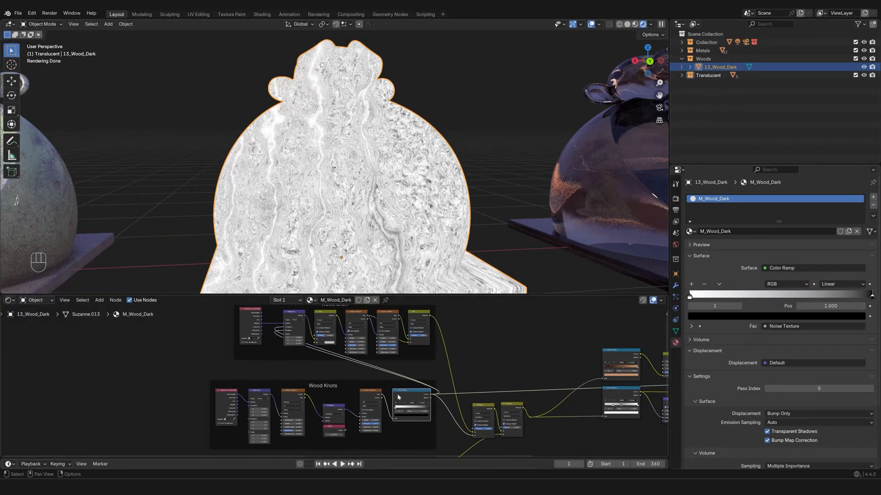
Trace how the Wood Knots Color Ramp drives the Wood Grain mapping and the Multiply nodes through to the shader.
{"action": "scroll", "coordinate": [300, 334], "scroll_direction": "up", "scroll_amount": 2}
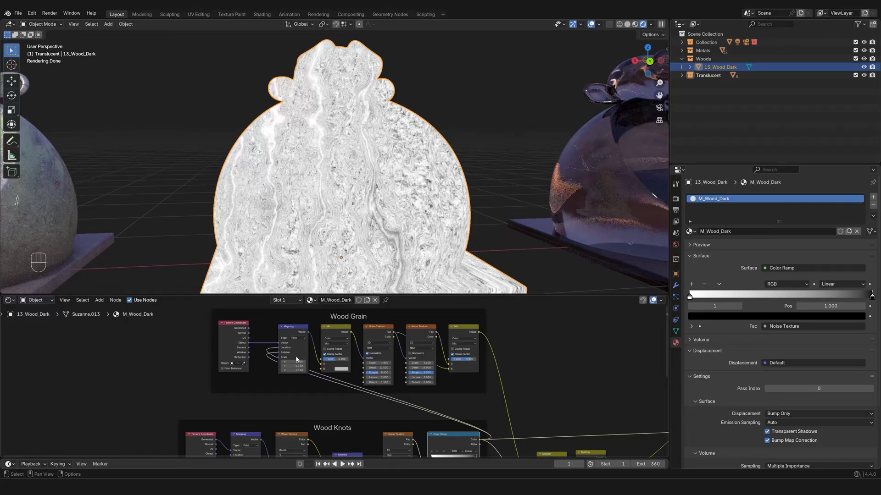
{"action": "middle_click_drag", "start_coordinate": [423, 411], "coordinate": [311, 376]}
{"action": "middle_click_drag", "start_coordinate": [394, 369], "coordinate": [341, 388]}
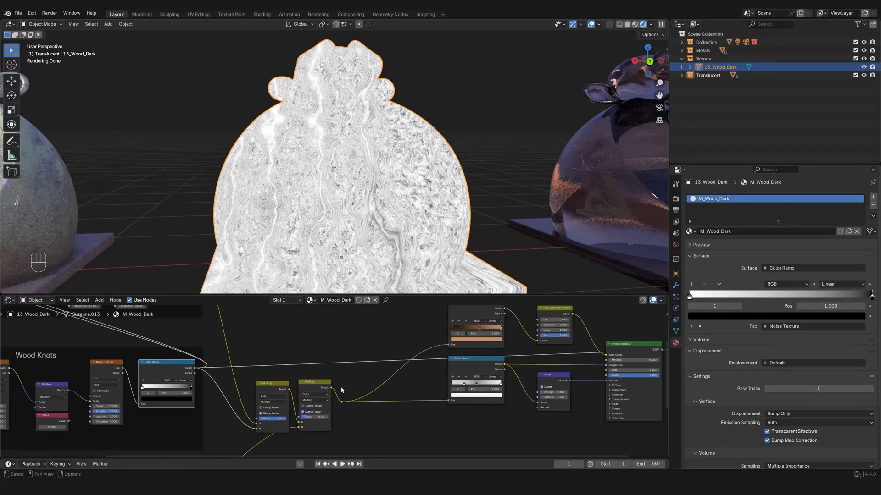
{"action": "scroll", "coordinate": [340, 388], "scroll_direction": "down", "scroll_amount": 2}
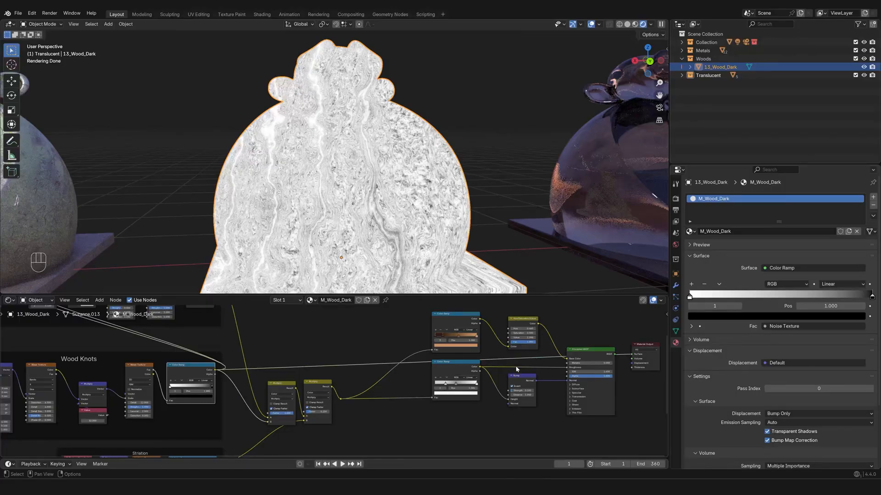
{"action": "middle_click_drag", "start_coordinate": [431, 346], "coordinate": [460, 374]}
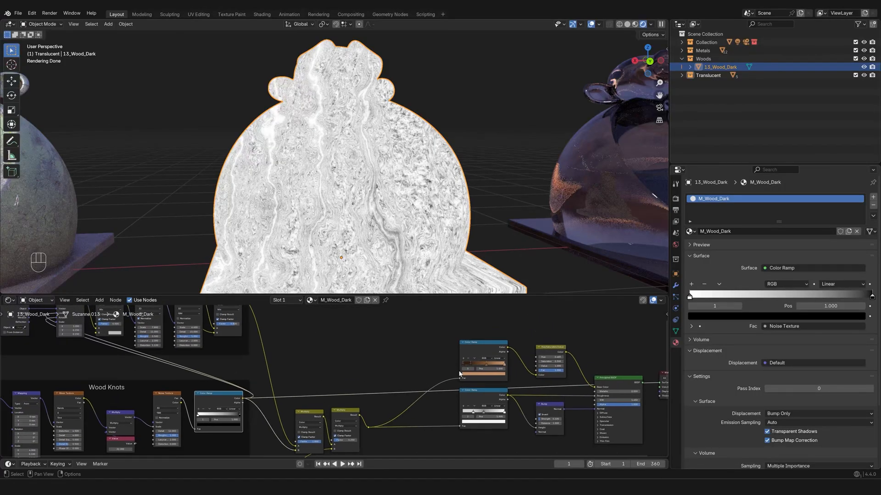
{"action": "middle_click_drag", "start_coordinate": [349, 371], "coordinate": [409, 389]}
{"action": "scroll", "coordinate": [404, 394], "scroll_direction": "down", "scroll_amount": 2}
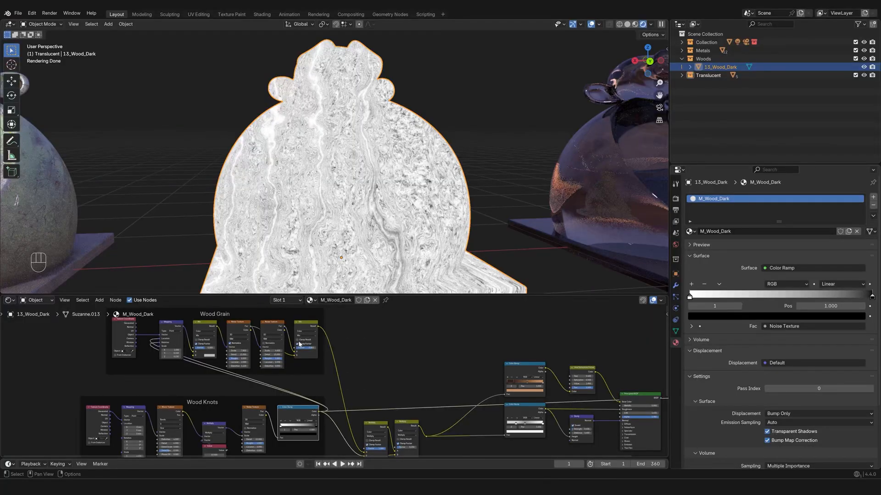
{"action": "middle_click_drag", "start_coordinate": [338, 387], "coordinate": [301, 365]}
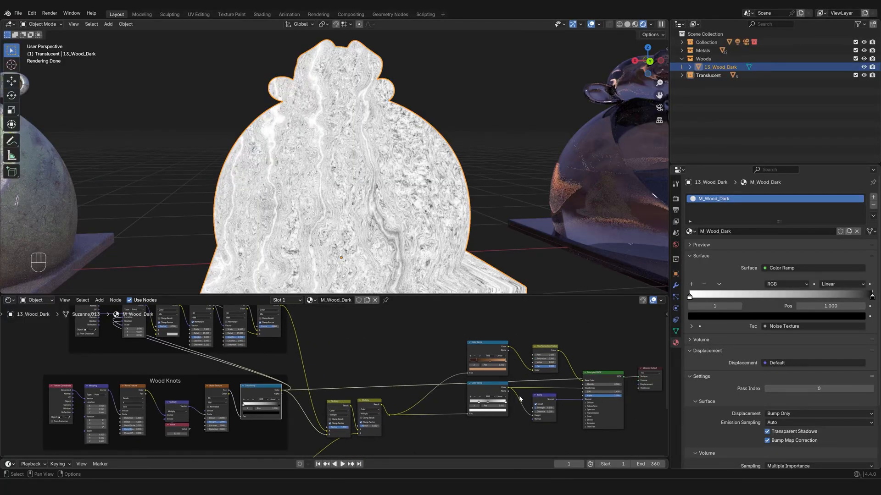
{"action": "scroll", "coordinate": [360, 394], "scroll_direction": "down", "scroll_amount": 2}
{"action": "middle_click_drag", "start_coordinate": [358, 387], "coordinate": [438, 372]}
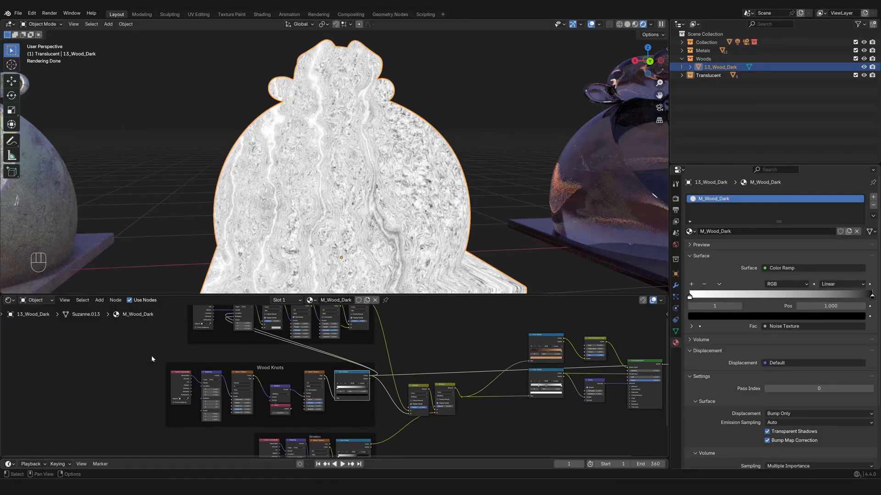
Examine the Wood Knots and Wood Grain frames and how the knots output feeds the grain's Mapping node.
{"action": "left_click_drag", "start_coordinate": [152, 356], "coordinate": [378, 430]}
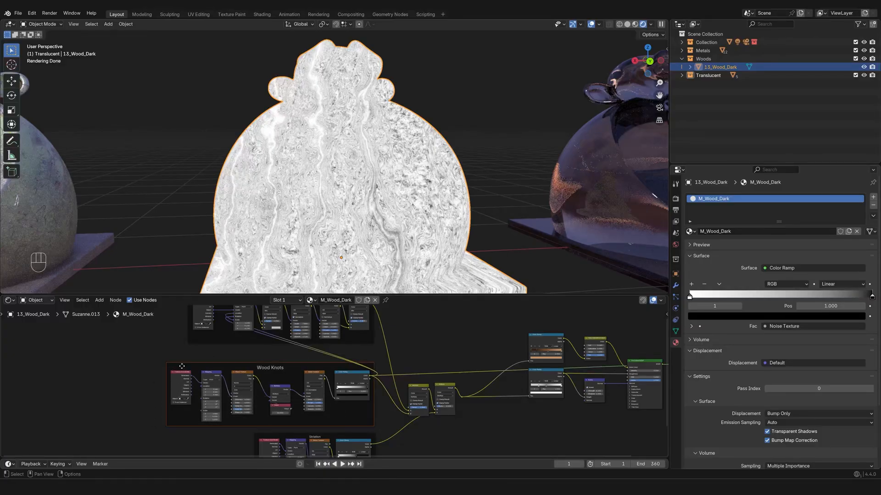
{"action": "mouse_move", "coordinate": [263, 376]}
{"action": "middle_mouse_down"}
{"action": "mouse_move", "coordinate": [218, 381]}
{"action": "mouse_move", "coordinate": [260, 375]}
{"action": "middle_mouse_up"}
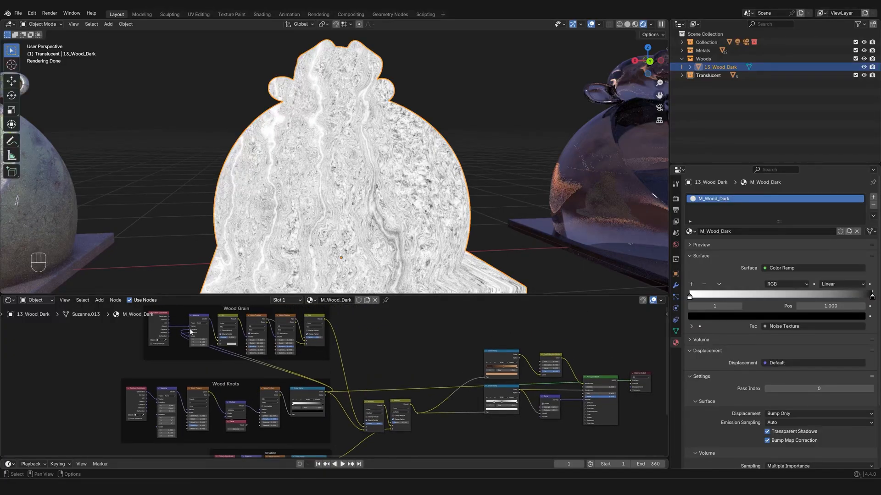
{"action": "scroll", "coordinate": [151, 321], "scroll_direction": "down", "scroll_amount": 1}
{"action": "left_click_drag", "start_coordinate": [159, 329], "coordinate": [315, 376]}
{"action": "left_click_drag", "start_coordinate": [154, 374], "coordinate": [345, 455]}
{"action": "left_click", "coordinate": [203, 394]}
{"action": "left_click_drag", "start_coordinate": [172, 320], "coordinate": [343, 390]}
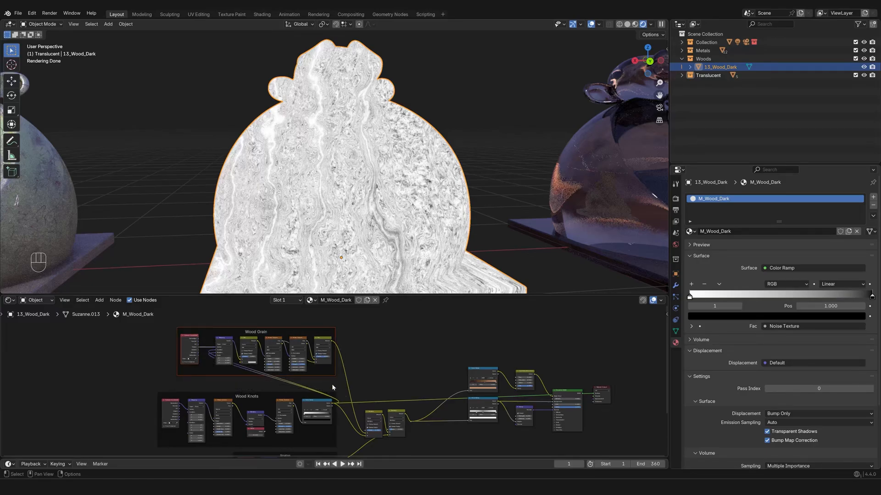
{"action": "left_click", "coordinate": [343, 379]}
{"action": "middle_click_drag", "start_coordinate": [383, 361], "coordinate": [362, 350]}
{"action": "scroll", "coordinate": [362, 368], "scroll_direction": "up", "scroll_amount": 1}
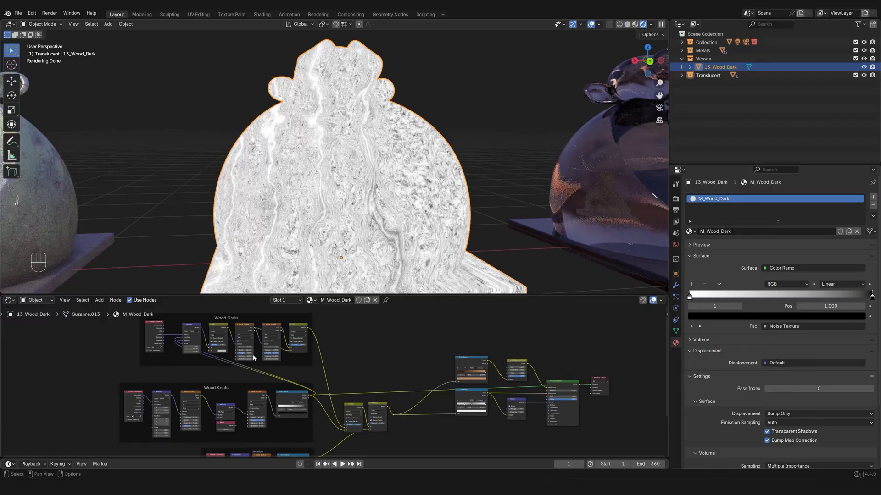
Preview the Striation frame's Color Ramp on the model and inspect its pattern up close.
{"action": "scroll", "coordinate": [351, 388], "scroll_direction": "down", "scroll_amount": 4}
{"action": "middle_click_drag", "start_coordinate": [351, 393], "coordinate": [329, 377]}
{"action": "scroll", "coordinate": [334, 403], "scroll_direction": "up", "scroll_amount": 4}
{"action": "scroll", "coordinate": [342, 404], "scroll_direction": "up", "scroll_amount": 2}
{"action": "middle_click_drag", "start_coordinate": [333, 413], "coordinate": [351, 412]}
{"action": "scroll", "coordinate": [342, 405], "scroll_direction": "up", "scroll_amount": 1}
{"action": "left_click", "coordinate": [258, 414], "text": "ctrl+shift"}
{"action": "scroll", "coordinate": [375, 236], "scroll_direction": "up", "scroll_amount": 4}
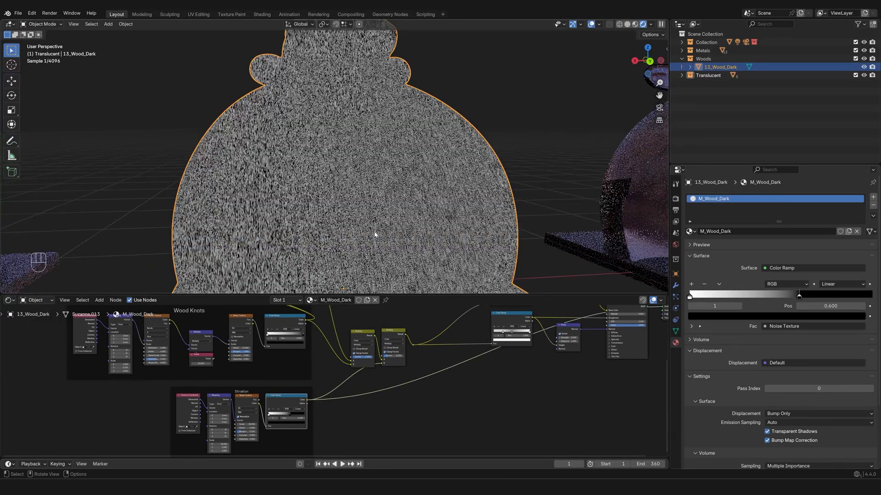
{"action": "scroll", "coordinate": [348, 367], "scroll_direction": "up", "scroll_amount": 2}
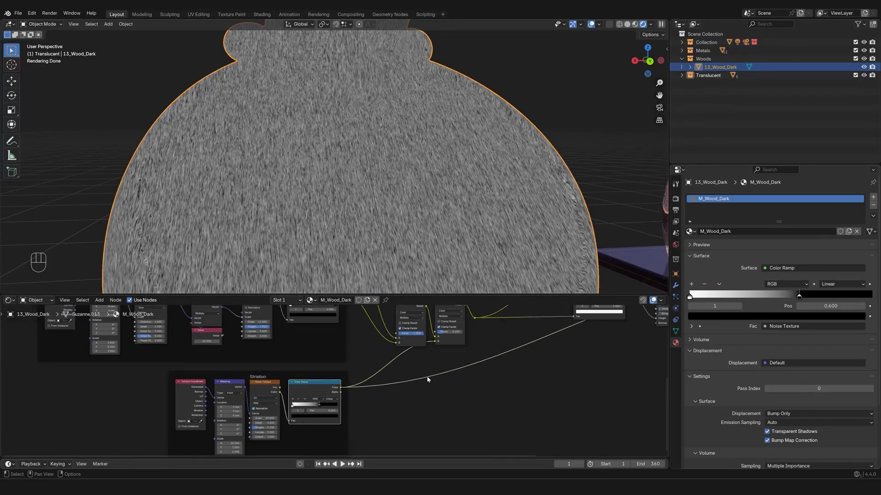
Follow the combined textures toward the shader and preview the grayscale roughness Color Ramp and the brown base color Color Ramp.
{"action": "scroll", "coordinate": [427, 375], "scroll_direction": "down", "scroll_amount": 4}
{"action": "middle_click_drag", "start_coordinate": [419, 367], "coordinate": [258, 418]}
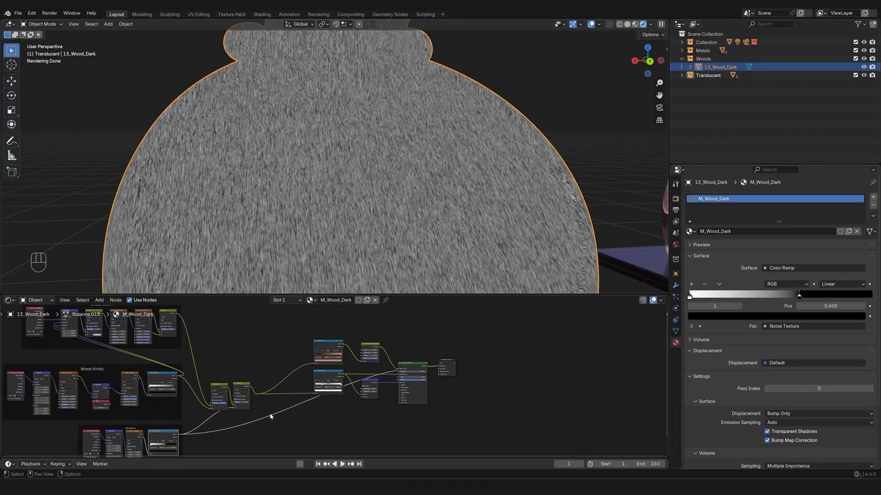
{"action": "scroll", "coordinate": [325, 403], "scroll_direction": "up", "scroll_amount": 3}
{"action": "scroll", "coordinate": [374, 384], "scroll_direction": "up", "scroll_amount": 2}
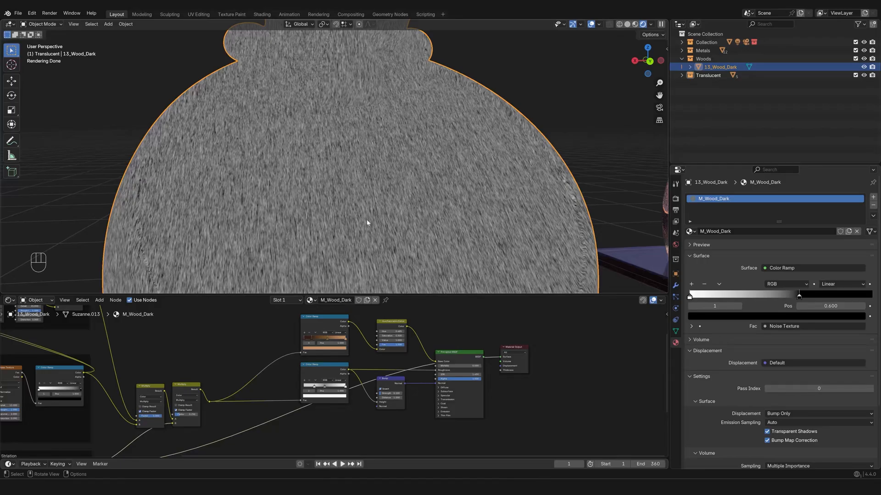
{"action": "left_click", "coordinate": [315, 371], "text": "ctrl+shift"}
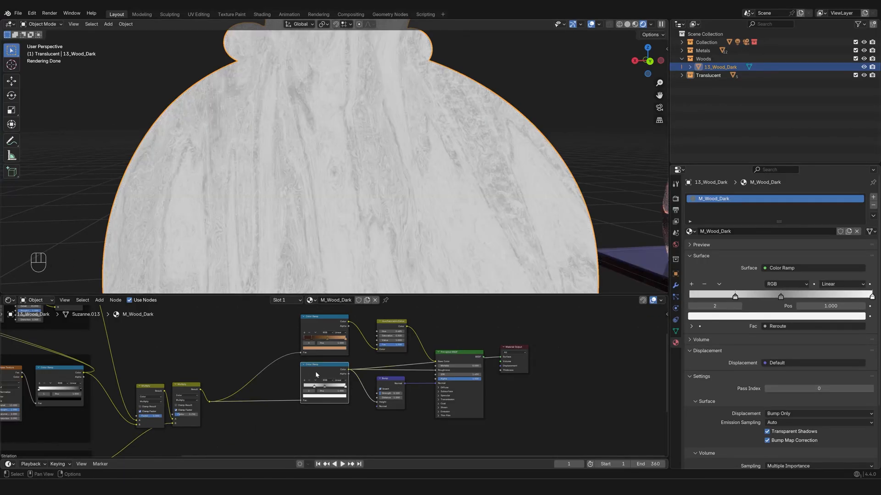
{"action": "left_click", "coordinate": [316, 326], "text": "ctrl+shift"}
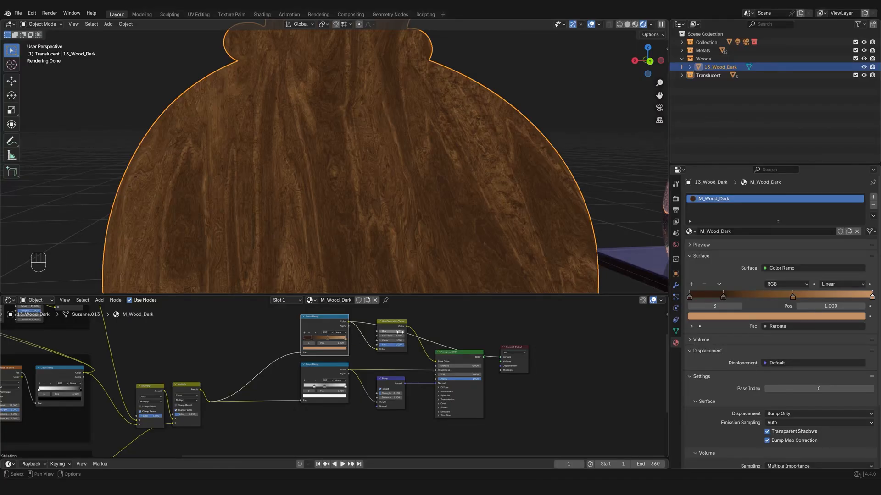
Preview the grayscale Color Ramp and the Bump node on the model, and reconnect the Principled BSDF to the Material Output.
{"action": "scroll", "coordinate": [397, 352], "scroll_direction": "up", "scroll_amount": 2}
{"action": "left_click", "coordinate": [345, 367]}
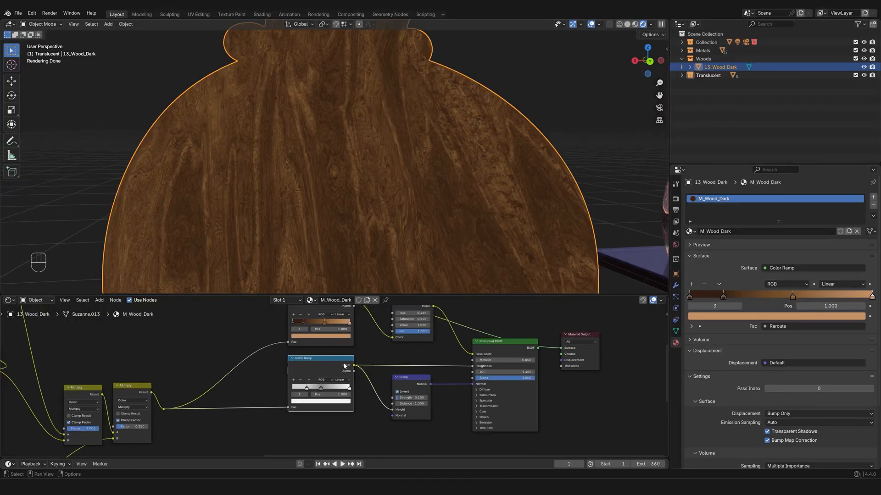
{"action": "left_click", "coordinate": [328, 364], "text": "ctrl+shift"}
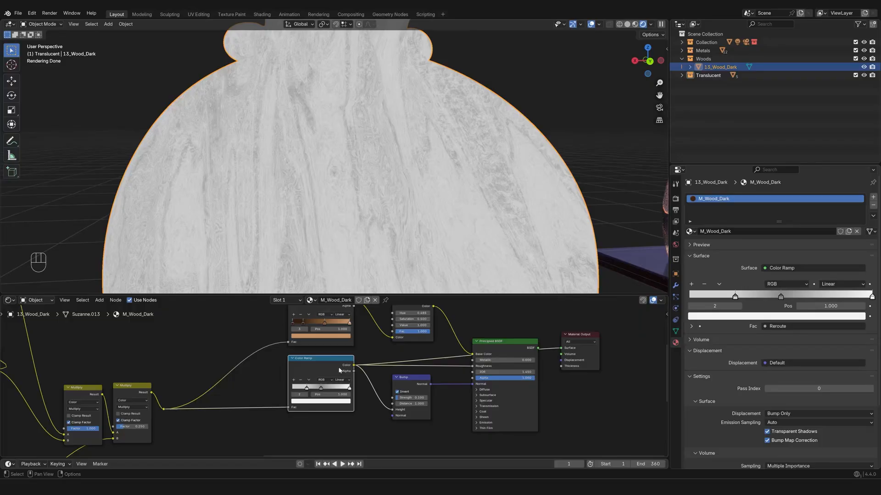
{"action": "left_click", "coordinate": [404, 380], "text": "ctrl+shift"}
{"action": "left_click", "coordinate": [502, 348], "text": "ctrl+shift"}
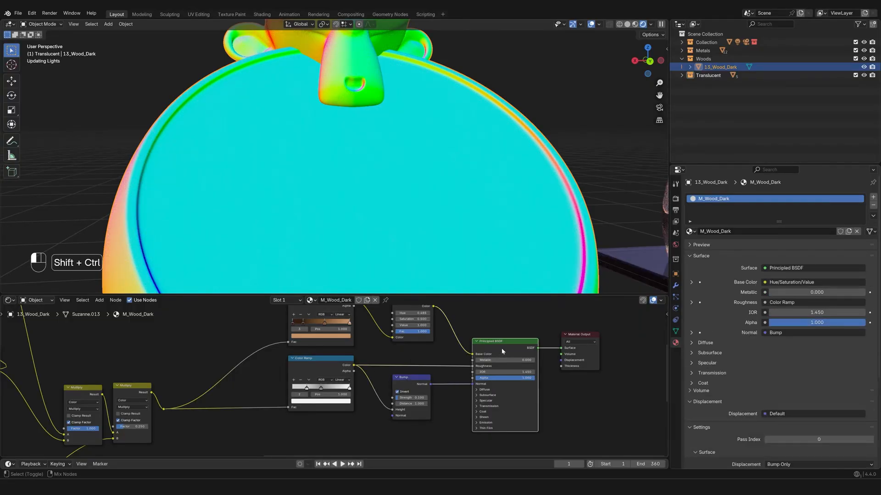
Try a Value of 0.1 on the Hue/Saturation/Value node to darken the wood, and raise it to 0.5.
{"action": "scroll", "coordinate": [428, 356], "scroll_direction": "down", "scroll_amount": 2}
{"action": "middle_click_drag", "start_coordinate": [420, 358], "coordinate": [368, 397]}
{"action": "scroll", "coordinate": [368, 396], "scroll_direction": "up", "scroll_amount": 6}
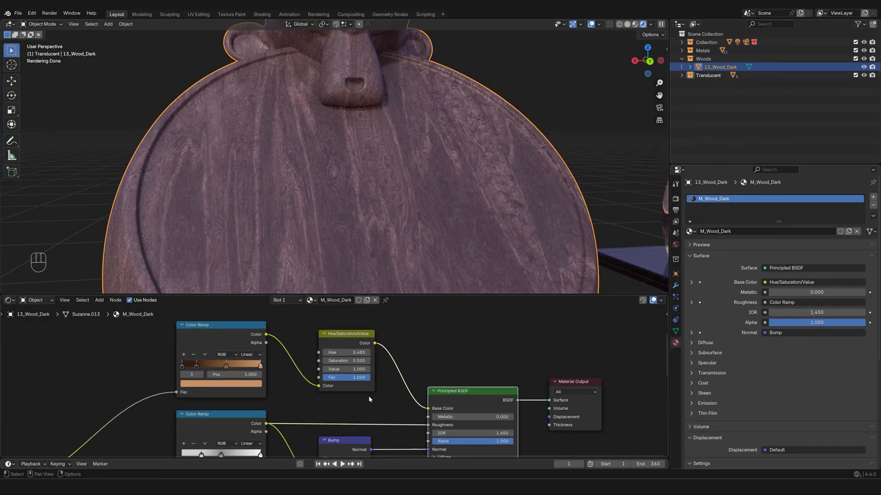
{"action": "left_click", "coordinate": [346, 370]}
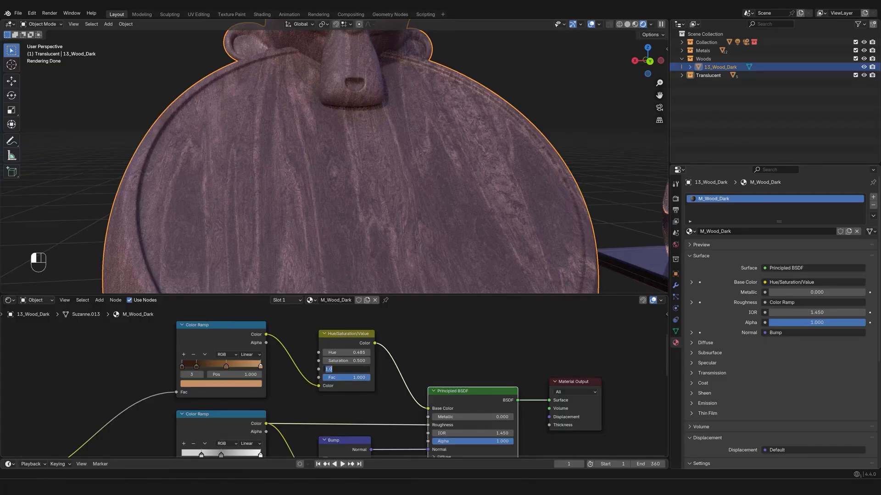
{"action": "type", "text": "0.1"}
{"action": "key", "text": "Return"}
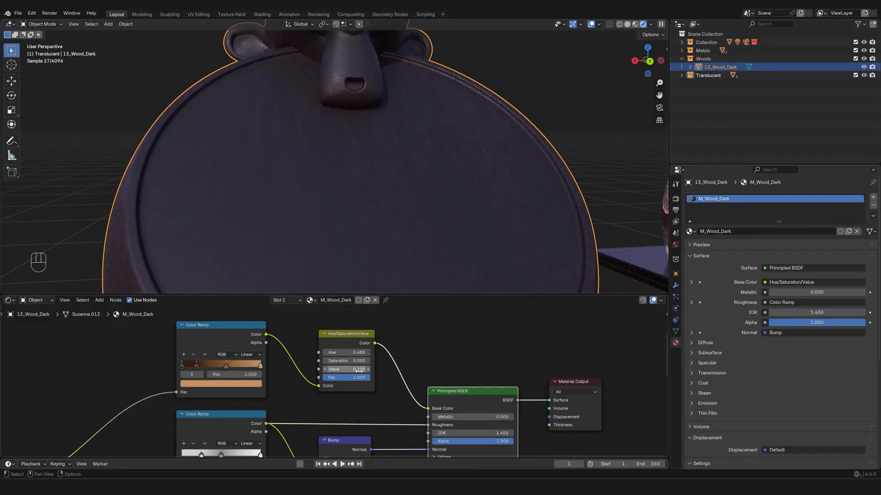
{"action": "left_click_drag", "start_coordinate": [359, 370], "coordinate": [370, 373]}
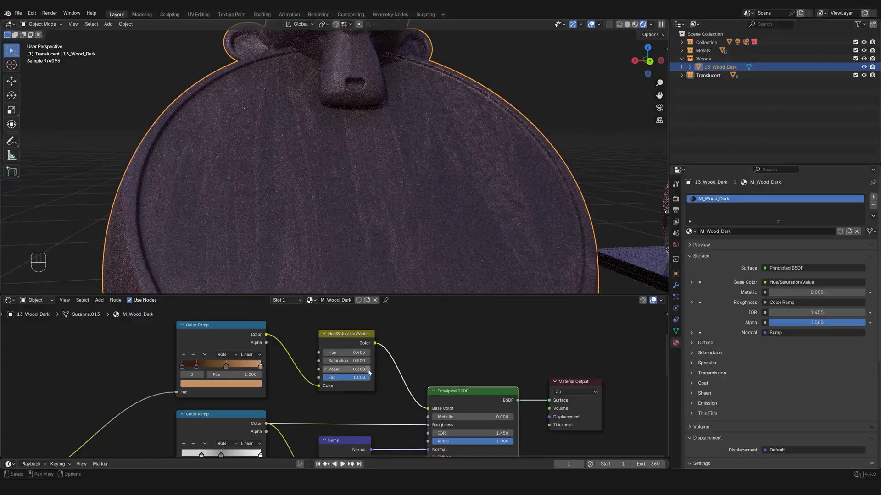
{"action": "left_click", "coordinate": [368, 372]}
{"action": "left_click", "coordinate": [368, 372]}
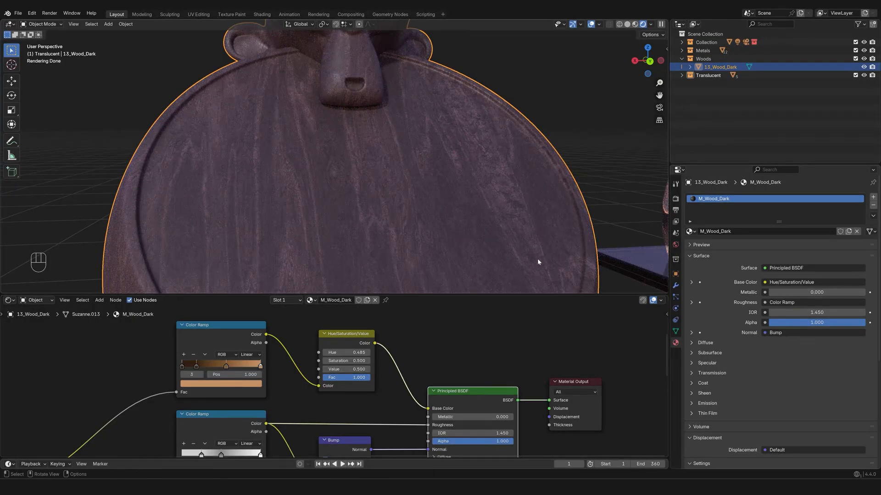
Examine the darkened wood model as a whole and compare it with the full row of material samples.
{"action": "scroll", "coordinate": [515, 251], "scroll_direction": "down", "scroll_amount": 5}
{"action": "scroll", "coordinate": [516, 252], "scroll_direction": "down", "scroll_amount": 2}
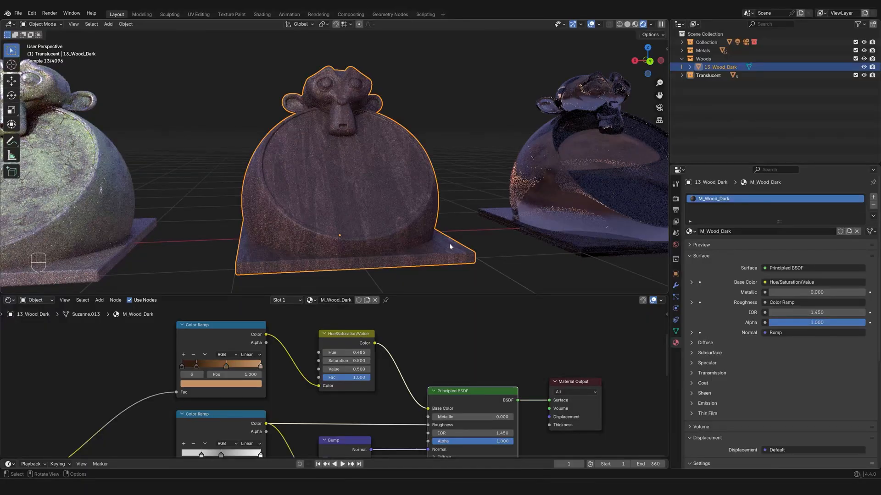
{"action": "middle_click_drag", "start_coordinate": [426, 242], "coordinate": [403, 241]}
{"action": "scroll", "coordinate": [404, 240], "scroll_direction": "down", "scroll_amount": 1}
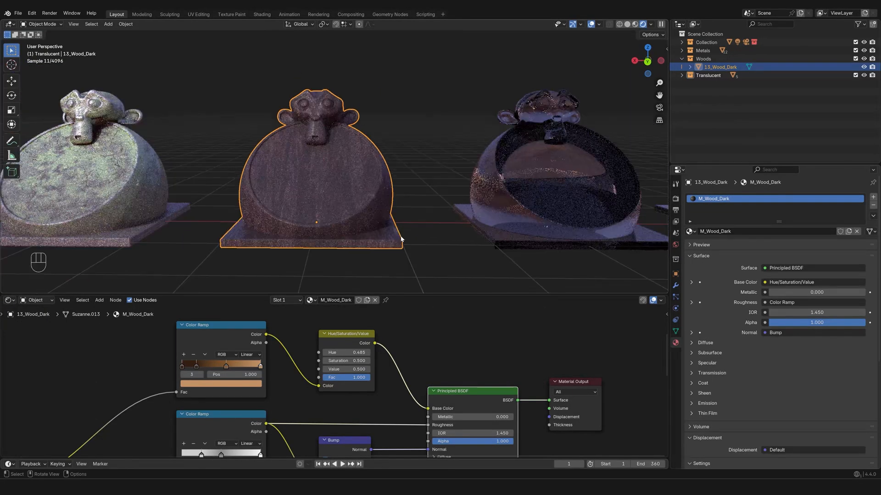
{"action": "scroll", "coordinate": [378, 233], "scroll_direction": "down", "scroll_amount": 4}
{"action": "scroll", "coordinate": [281, 257], "scroll_direction": "down", "scroll_amount": 2}
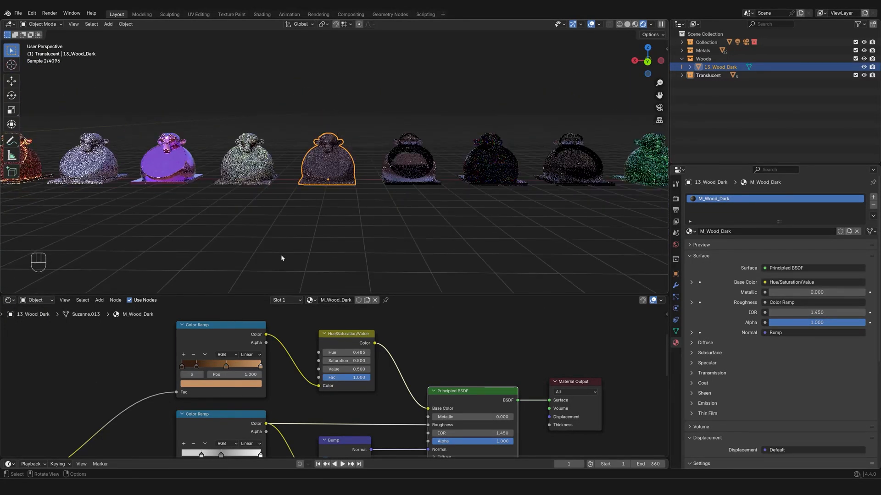
{"action": "middle_click_drag", "start_coordinate": [281, 255], "coordinate": [379, 268], "text": "shift"}
{"action": "scroll", "coordinate": [341, 263], "scroll_direction": "down", "scroll_amount": 2}
{"action": "middle_click_drag", "start_coordinate": [252, 250], "coordinate": [397, 257], "text": "shift"}
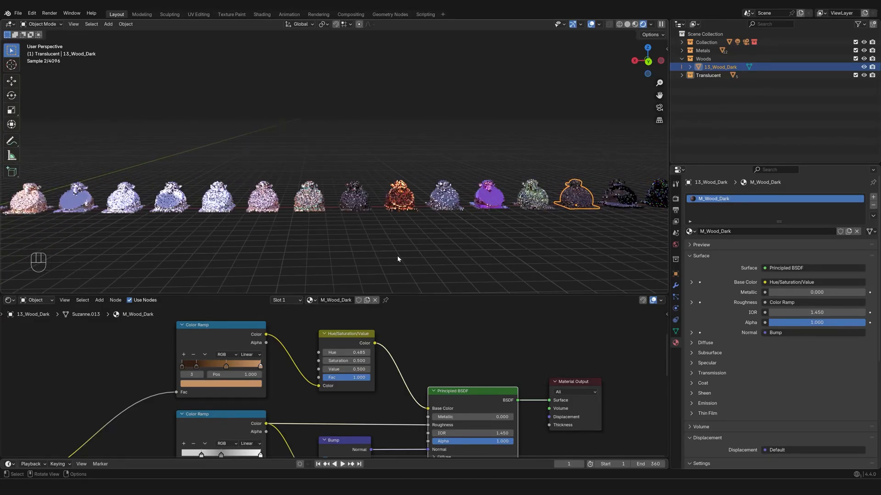
{"action": "scroll", "coordinate": [342, 258], "scroll_direction": "down", "scroll_amount": 1}
{"action": "middle_click_drag", "start_coordinate": [341, 259], "coordinate": [368, 252], "text": "shift"}
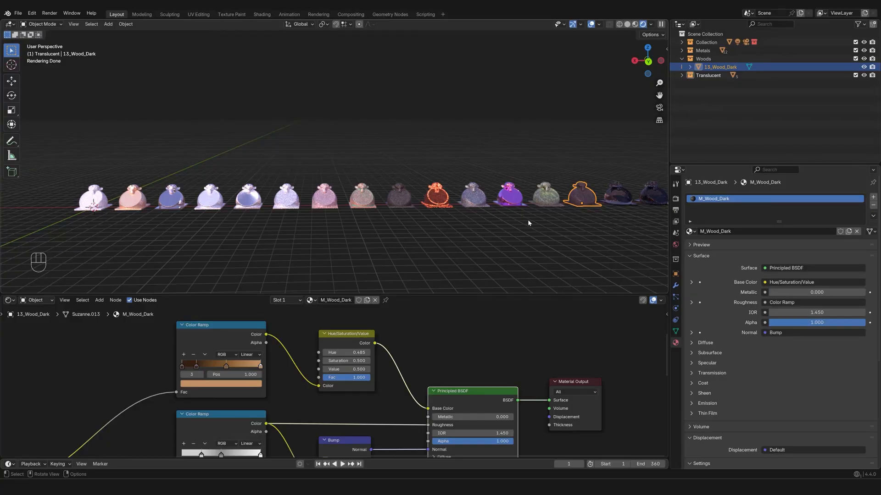
Review the complete Dark Wood node tree, from the three texture frames through the Color Ramps to the Principled BSDF.
{"action": "scroll", "coordinate": [438, 351], "scroll_direction": "down", "scroll_amount": 5}
{"action": "middle_click_drag", "start_coordinate": [275, 377], "coordinate": [327, 370]}
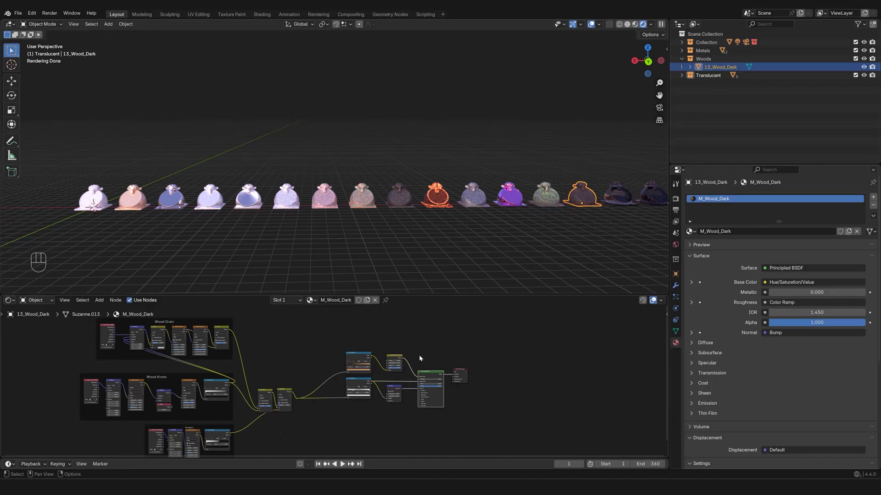
{"action": "scroll", "coordinate": [419, 354], "scroll_direction": "down", "scroll_amount": 2}
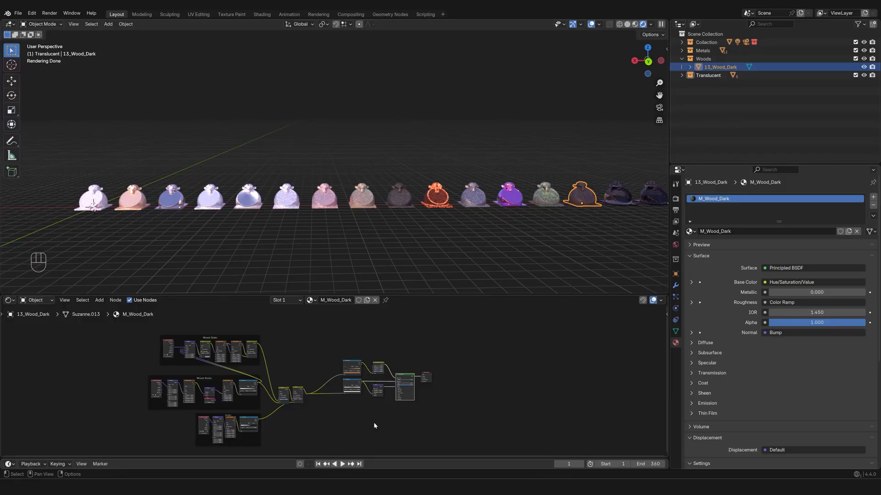
{"action": "scroll", "coordinate": [374, 423], "scroll_direction": "up", "scroll_amount": 4}
{"action": "middle_click_drag", "start_coordinate": [414, 413], "coordinate": [295, 408]}
{"action": "scroll", "coordinate": [283, 414], "scroll_direction": "up", "scroll_amount": 9}
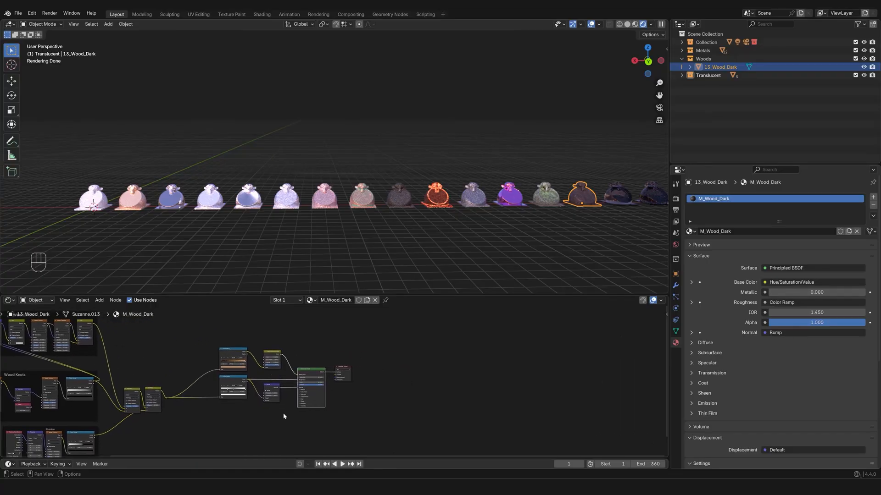
{"action": "scroll", "coordinate": [247, 370], "scroll_direction": "up", "scroll_amount": 5}
{"action": "middle_click_drag", "start_coordinate": [252, 371], "coordinate": [321, 394]}
{"action": "scroll", "coordinate": [305, 388], "scroll_direction": "down", "scroll_amount": 1}
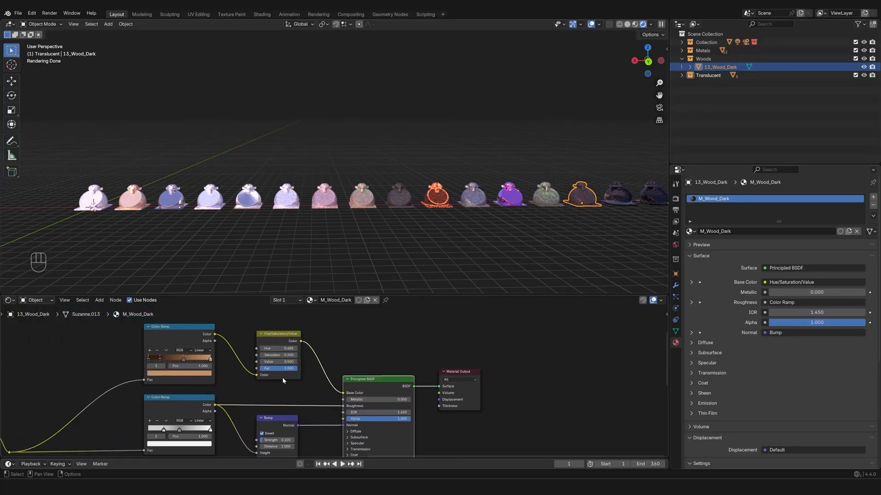
{"action": "scroll", "coordinate": [336, 382], "scroll_direction": "down", "scroll_amount": 1}
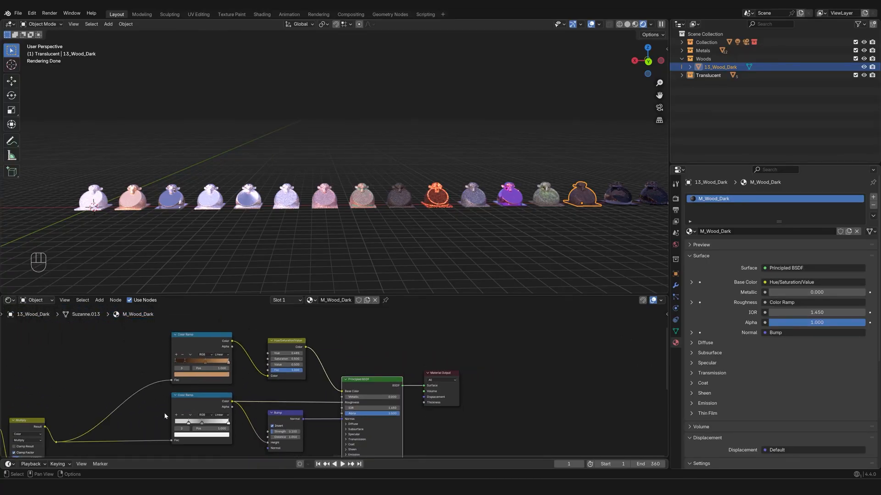
{"action": "middle_click_drag", "start_coordinate": [166, 416], "coordinate": [238, 410]}
{"action": "scroll", "coordinate": [241, 409], "scroll_direction": "down", "scroll_amount": 1}
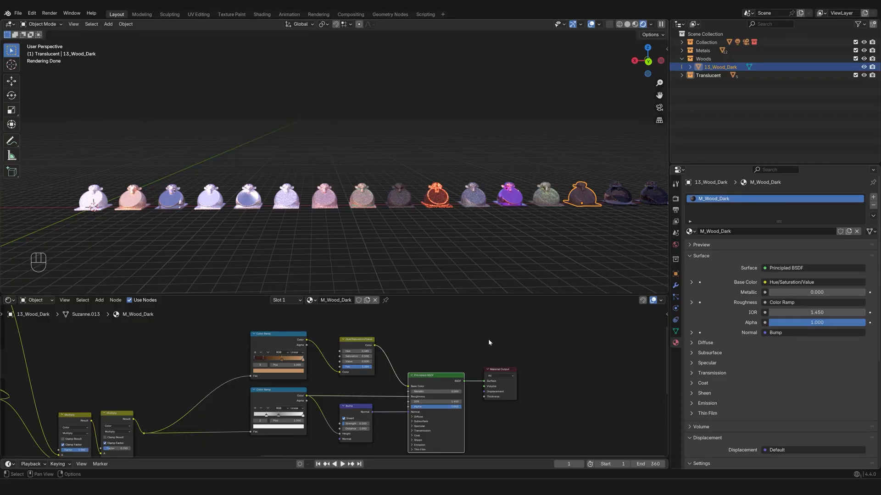
Inspect the translucent models next to the dark wood sample.
{"action": "scroll", "coordinate": [375, 227], "scroll_direction": "up", "scroll_amount": 5}
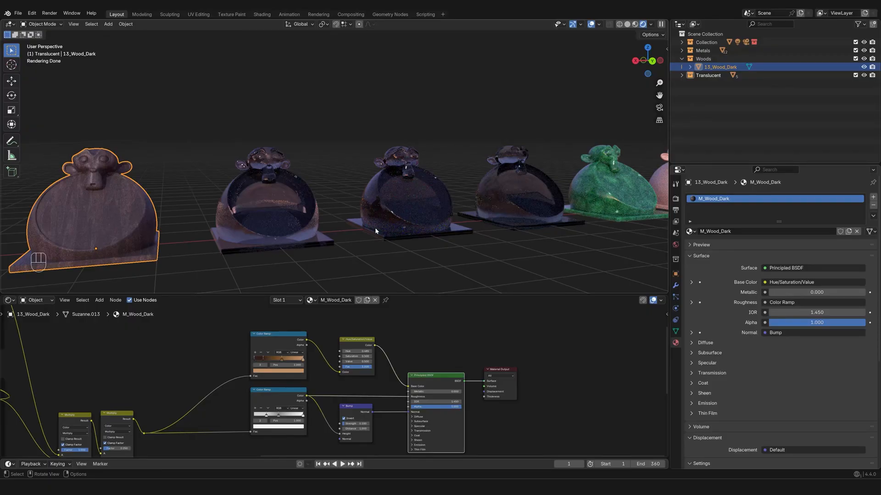
Collapse the Woods collection, expand Translucent, and bring the 14_Glass_Simple object's material nodes fully into view.
{"action": "left_click", "coordinate": [682, 59]}
{"action": "left_click", "coordinate": [682, 67]}
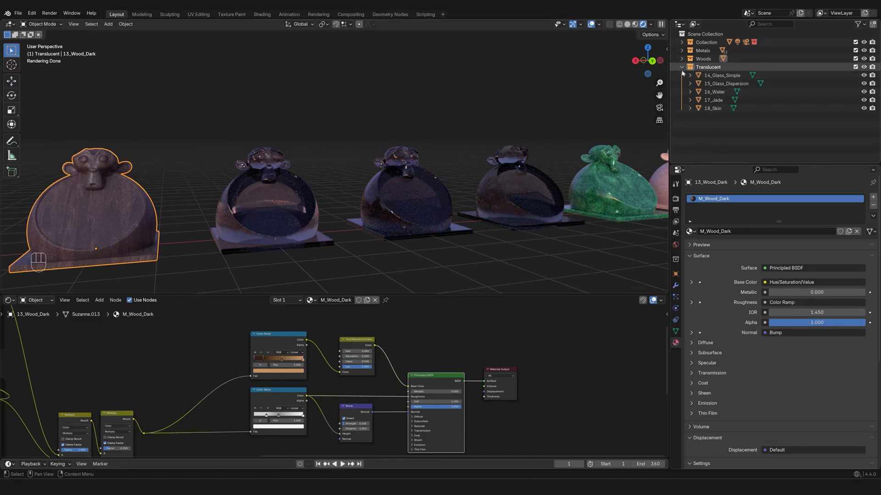
{"action": "left_click", "coordinate": [708, 78]}
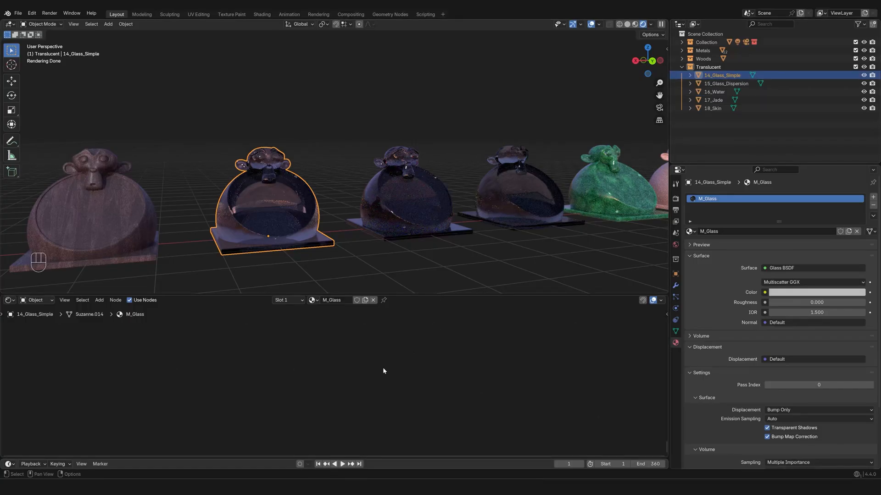
{"action": "key", "text": "a"}
{"action": "key", "text": "KP_Decimal"}
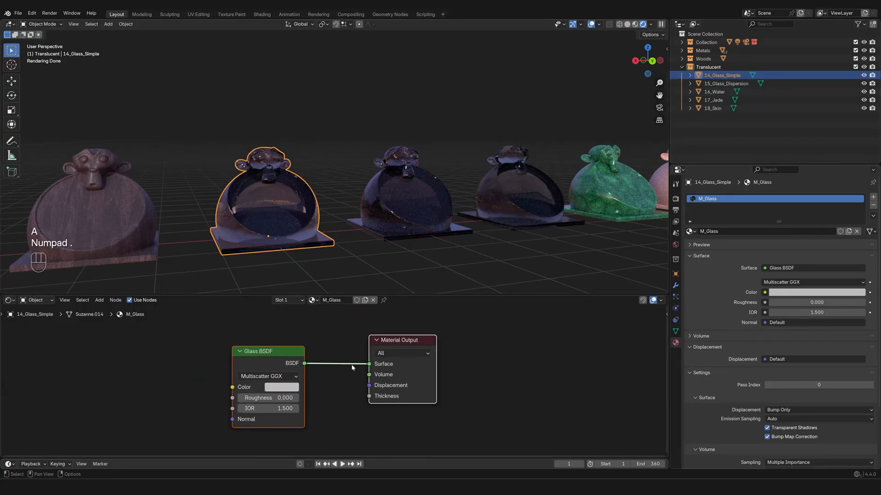
{"action": "left_click", "coordinate": [338, 348]}
{"action": "scroll", "coordinate": [338, 348], "scroll_direction": "down", "scroll_amount": 3}
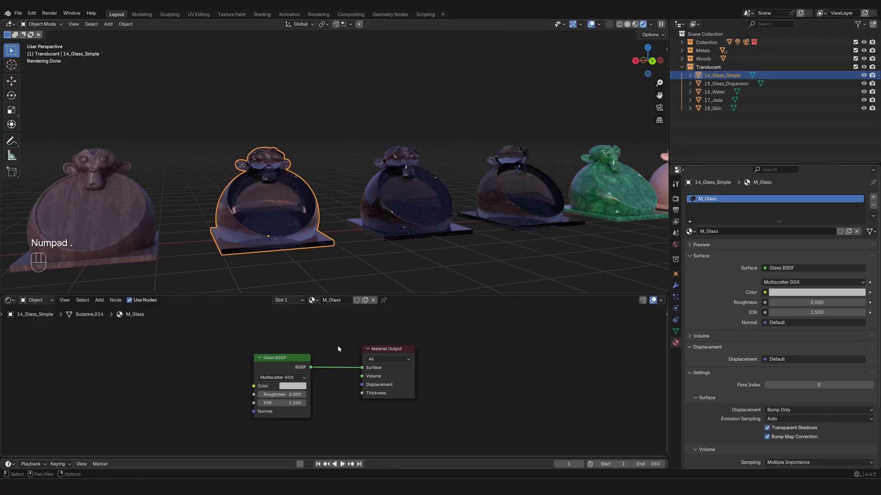
{"action": "scroll", "coordinate": [326, 351], "scroll_direction": "up", "scroll_amount": 2}
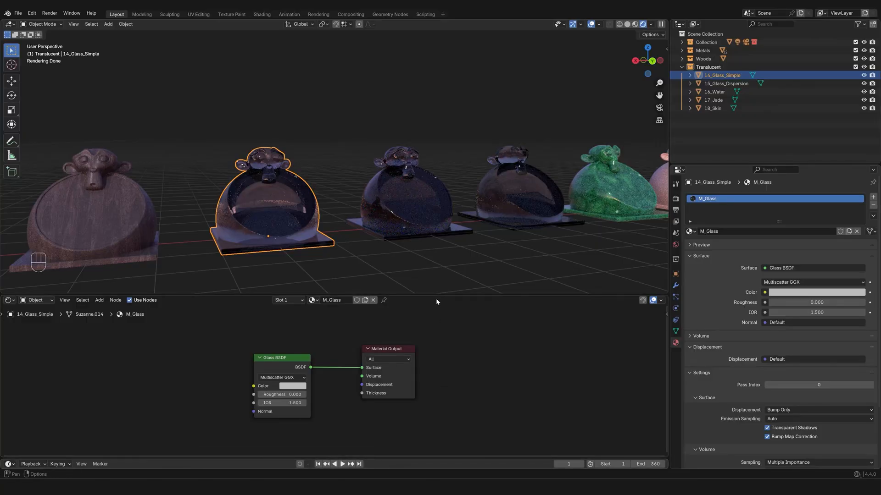
Enlarge the 3D viewport and examine the deselected simple glass figure up close.
{"action": "left_click_drag", "start_coordinate": [435, 295], "coordinate": [417, 354]}
{"action": "middle_click_drag", "start_coordinate": [289, 282], "coordinate": [339, 274], "text": "shift"}
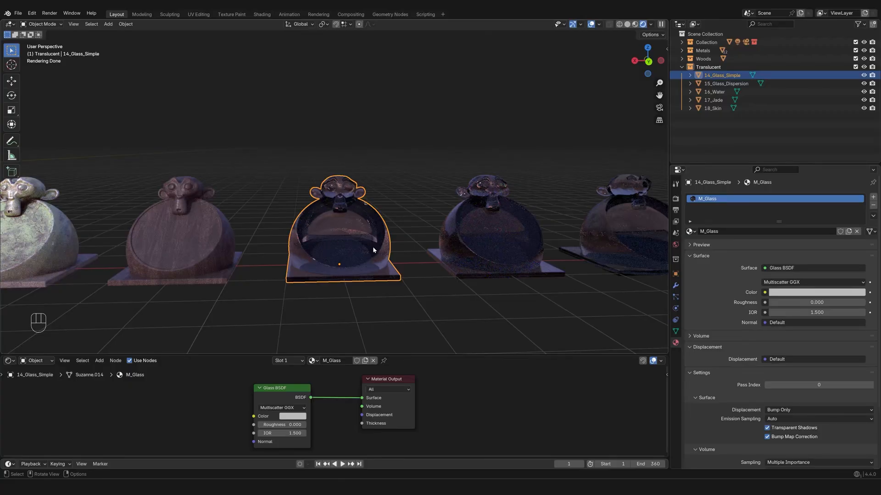
{"action": "left_click", "coordinate": [412, 182]}
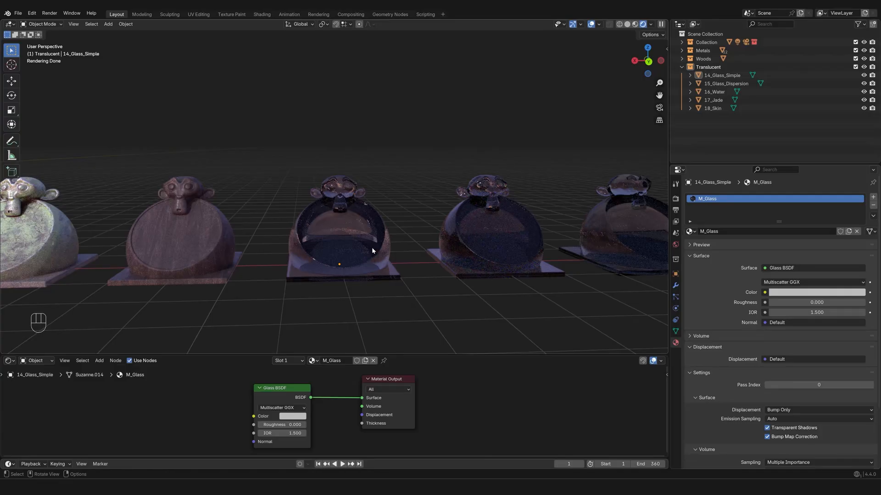
{"action": "middle_click_drag", "start_coordinate": [399, 245], "coordinate": [435, 242], "text": "shift"}
{"action": "middle_click_drag", "start_coordinate": [395, 244], "coordinate": [387, 283]}
{"action": "scroll", "coordinate": [399, 253], "scroll_direction": "up", "scroll_amount": 2}
{"action": "scroll", "coordinate": [399, 253], "scroll_direction": "up", "scroll_amount": 3}
{"action": "scroll", "coordinate": [403, 245], "scroll_direction": "down", "scroll_amount": 1}
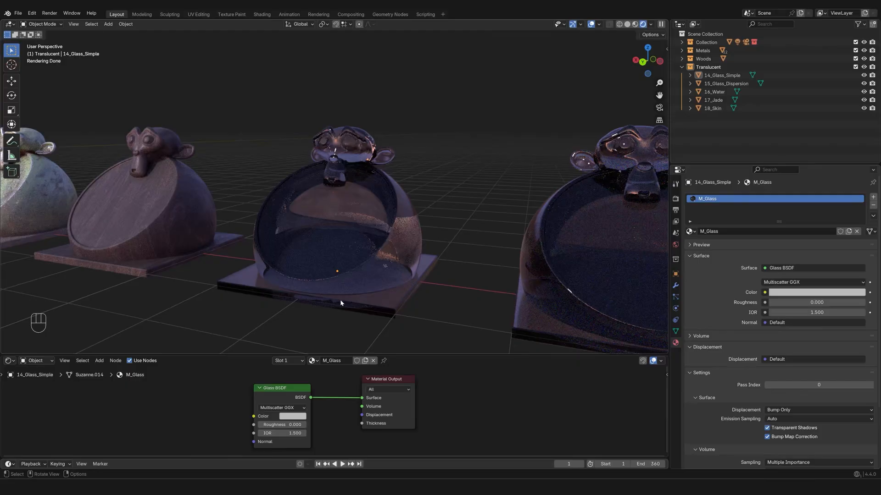
Select the simple glass figure and inspect the HSV color values of its Glass BSDF node.
{"action": "left_click", "coordinate": [348, 267]}
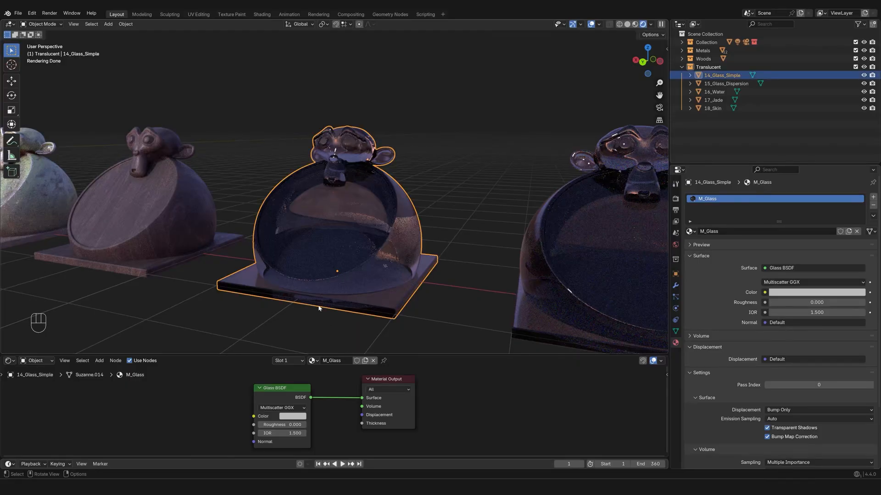
{"action": "middle_click_drag", "start_coordinate": [319, 308], "coordinate": [324, 309]}
{"action": "left_click", "coordinate": [296, 417]}
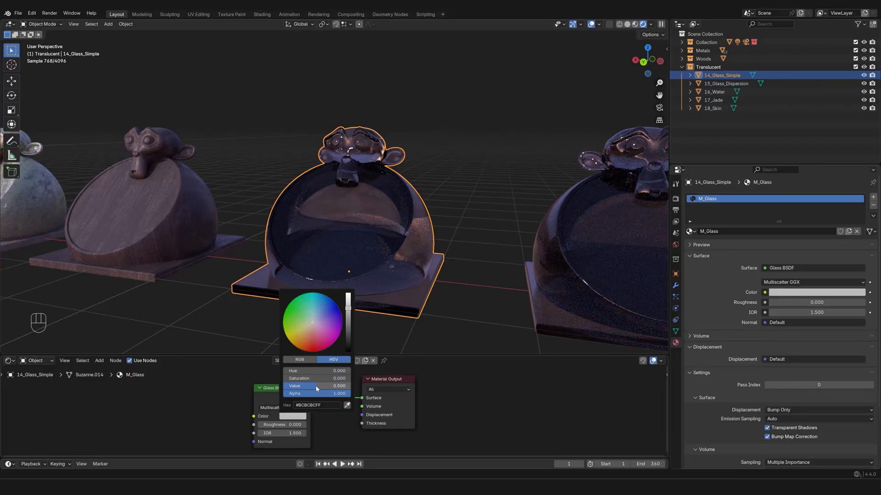
Examine the simple glass figure's reflections and refractions from several angles, comparing it with the neighbouring figures.
{"action": "scroll", "coordinate": [387, 284], "scroll_direction": "up", "scroll_amount": 3}
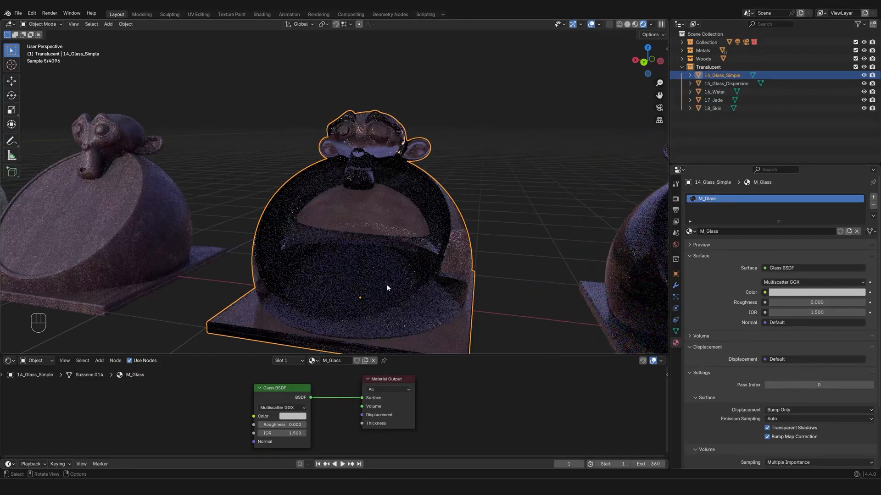
{"action": "middle_click_drag", "start_coordinate": [394, 292], "coordinate": [338, 287]}
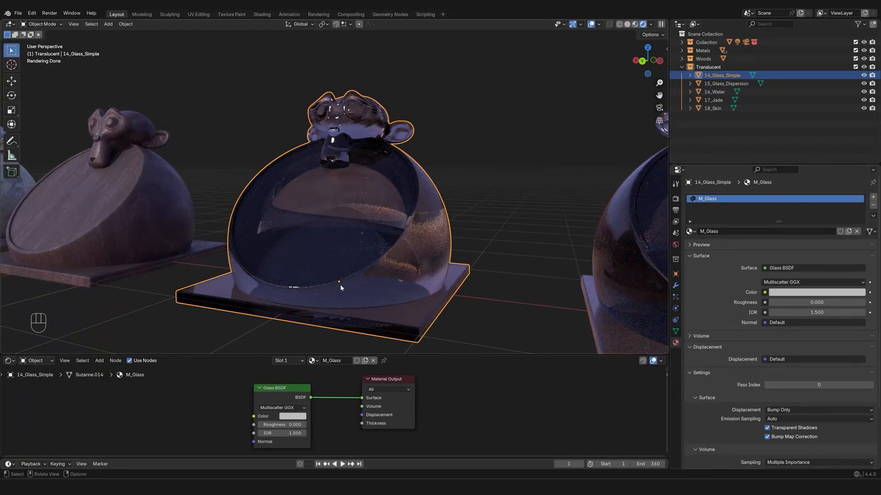
{"action": "middle_click_drag", "start_coordinate": [352, 274], "coordinate": [410, 246], "text": "shift"}
{"action": "scroll", "coordinate": [411, 246], "scroll_direction": "up", "scroll_amount": 4}
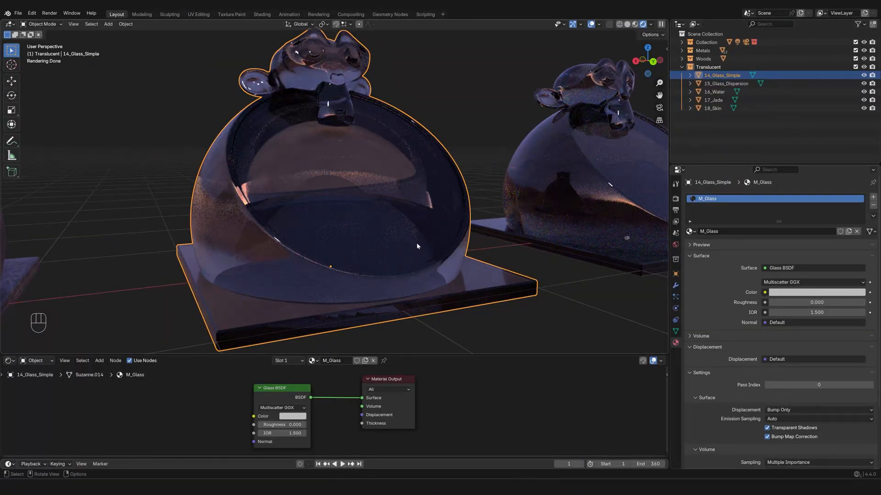
{"action": "left_click", "coordinate": [481, 137]}
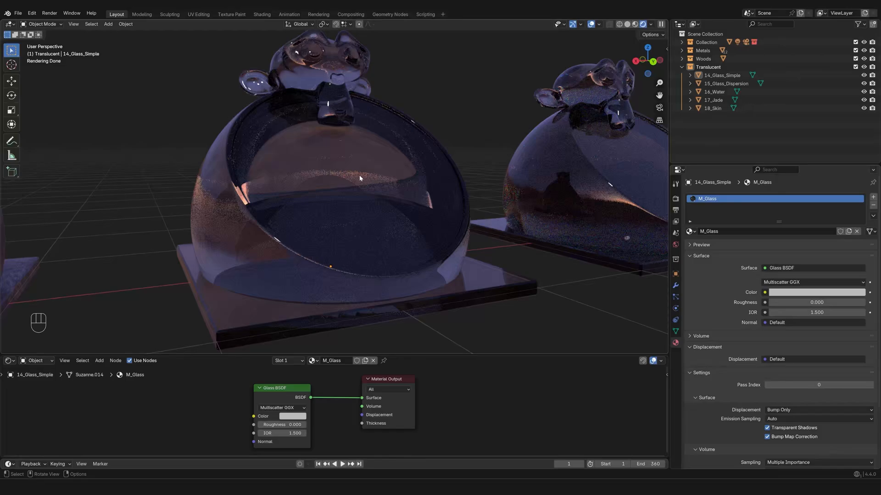
{"action": "scroll", "coordinate": [359, 174], "scroll_direction": "down", "scroll_amount": 3}
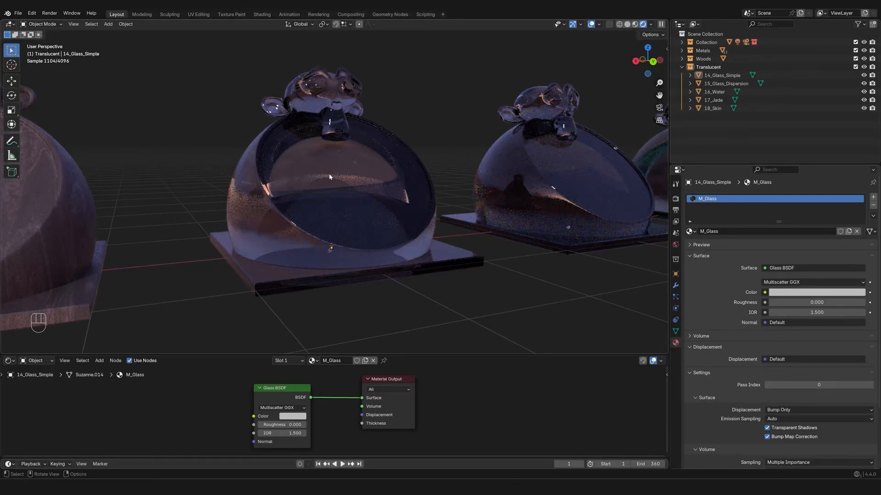
{"action": "scroll", "coordinate": [329, 172], "scroll_direction": "up", "scroll_amount": 2}
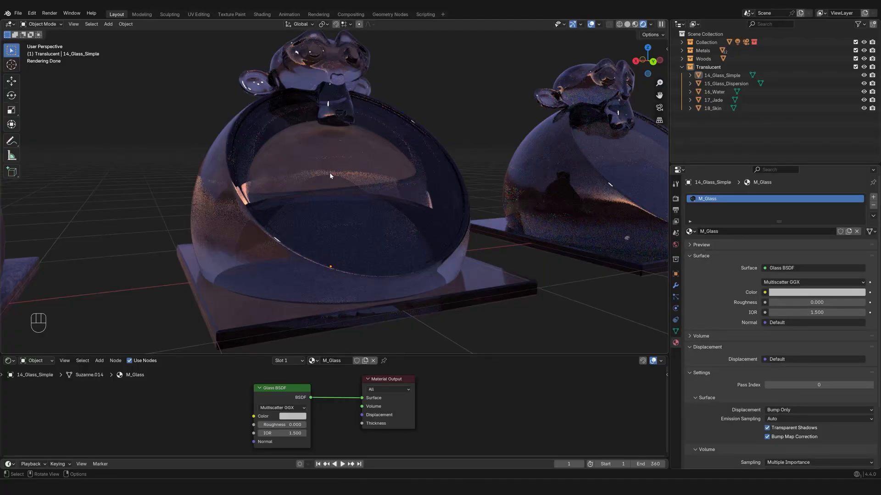
{"action": "scroll", "coordinate": [329, 173], "scroll_direction": "down", "scroll_amount": 3}
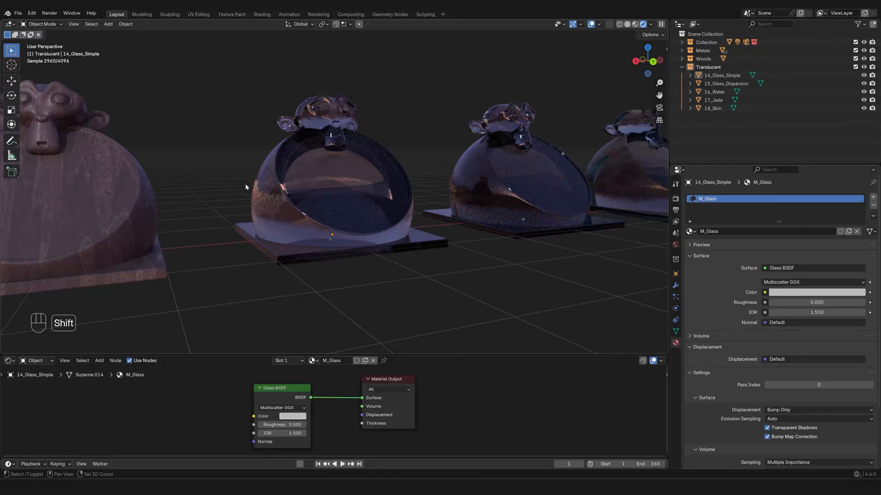
{"action": "middle_click_drag", "start_coordinate": [245, 184], "coordinate": [337, 190], "text": "shift"}
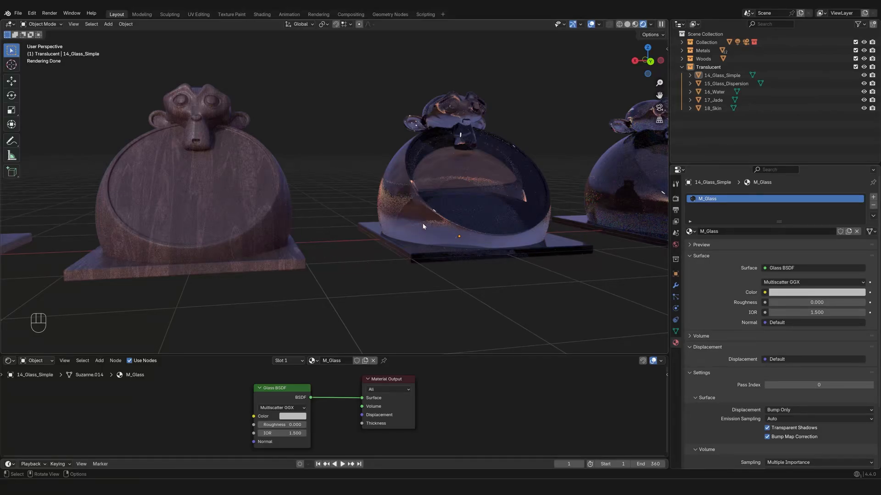
{"action": "middle_click_drag", "start_coordinate": [465, 226], "coordinate": [410, 210], "text": "shift"}
{"action": "scroll", "coordinate": [447, 206], "scroll_direction": "up", "scroll_amount": 1}
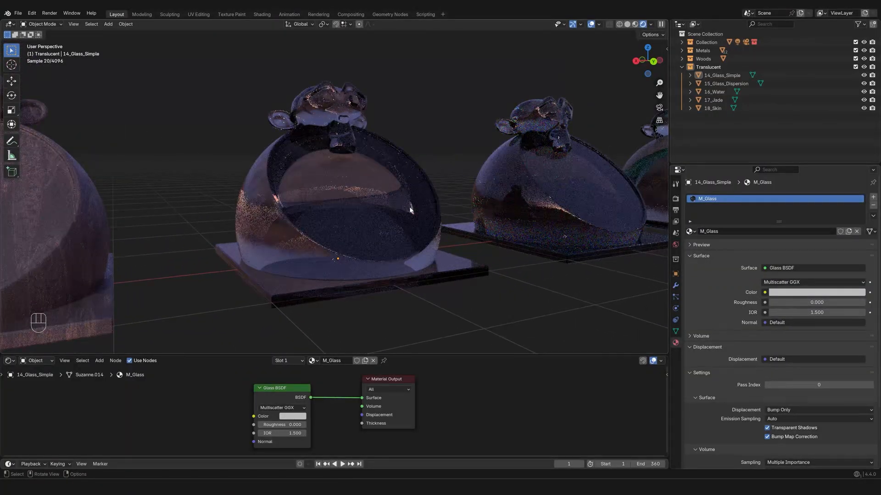
Open the scene's render settings and toggle viewport denoising on and back off.
{"action": "left_click", "coordinate": [675, 200]}
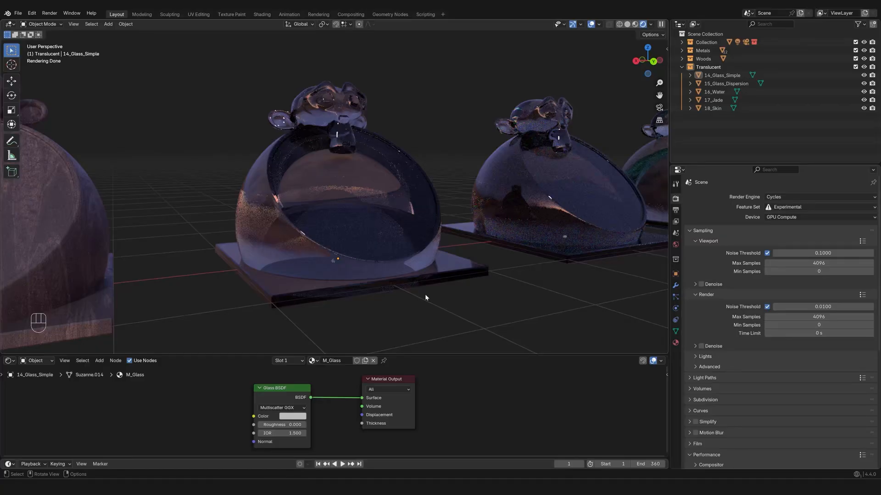
{"action": "left_click", "coordinate": [701, 285]}
{"action": "left_click", "coordinate": [702, 285]}
{"action": "mouse_move", "coordinate": [385, 212]}
{"action": "middle_mouse_down"}
{"action": "mouse_move", "coordinate": [413, 216]}
{"action": "mouse_move", "coordinate": [393, 227]}
{"action": "middle_mouse_up"}
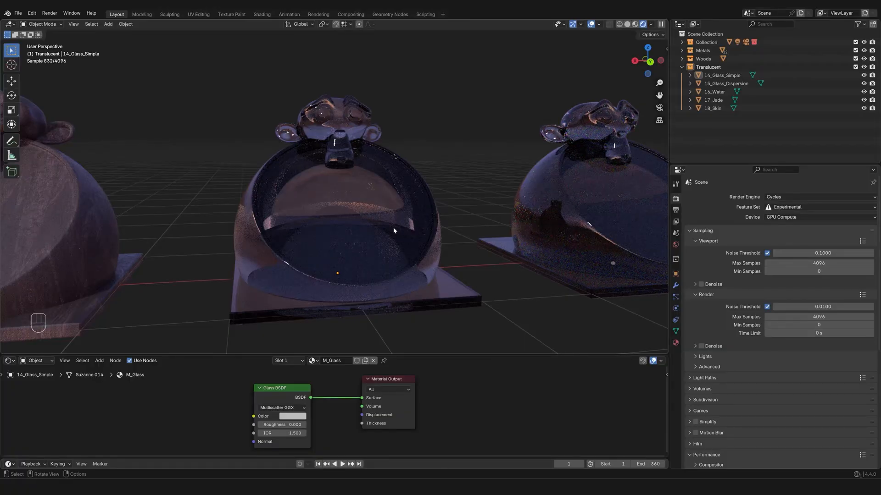
Enlarge the shader editor, select the 15_Glass_Dispersion figure, and show its material's entire node tree.
{"action": "scroll", "coordinate": [418, 239], "scroll_direction": "down", "scroll_amount": 1}
{"action": "middle_click_drag", "start_coordinate": [451, 237], "coordinate": [428, 249], "text": "shift"}
{"action": "left_click_drag", "start_coordinate": [440, 354], "coordinate": [443, 306]}
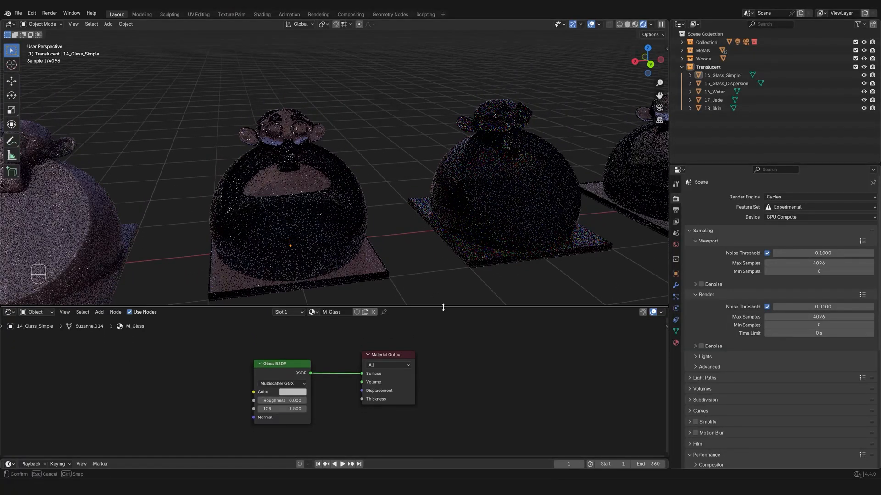
{"action": "middle_click_drag", "start_coordinate": [461, 266], "coordinate": [452, 252], "text": "shift"}
{"action": "scroll", "coordinate": [452, 252], "scroll_direction": "down", "scroll_amount": 1}
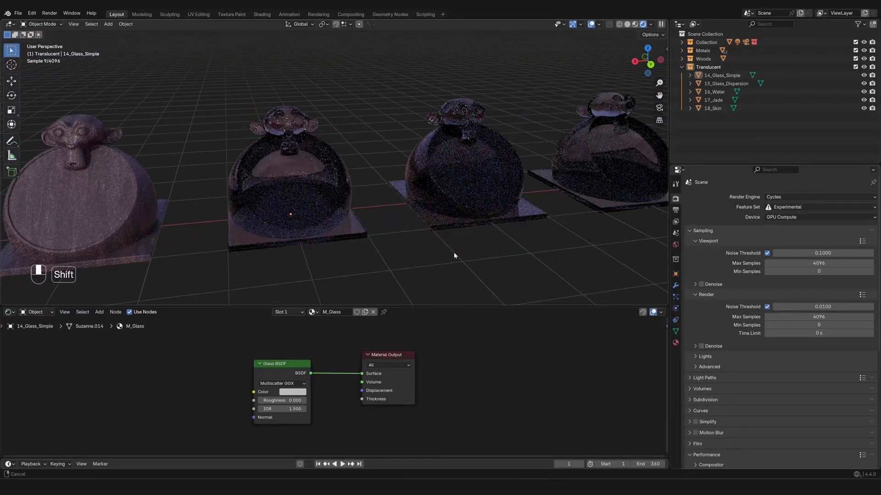
{"action": "left_click", "coordinate": [327, 218]}
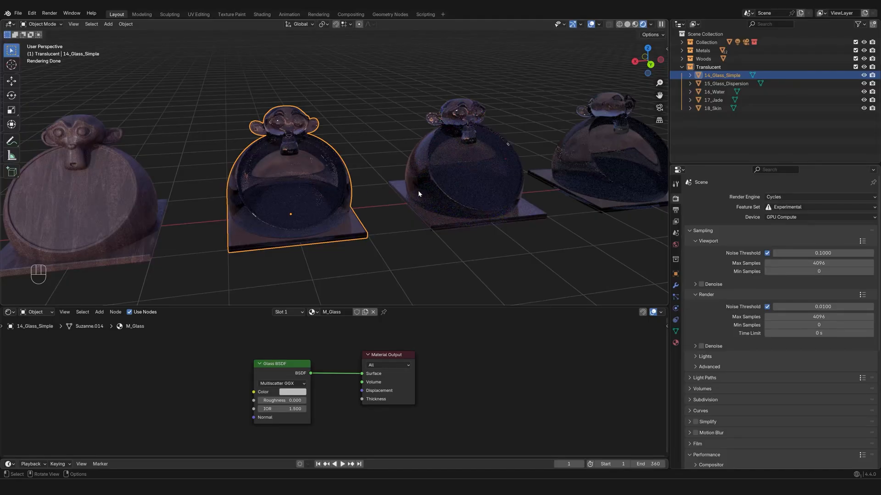
{"action": "left_click", "coordinate": [466, 194]}
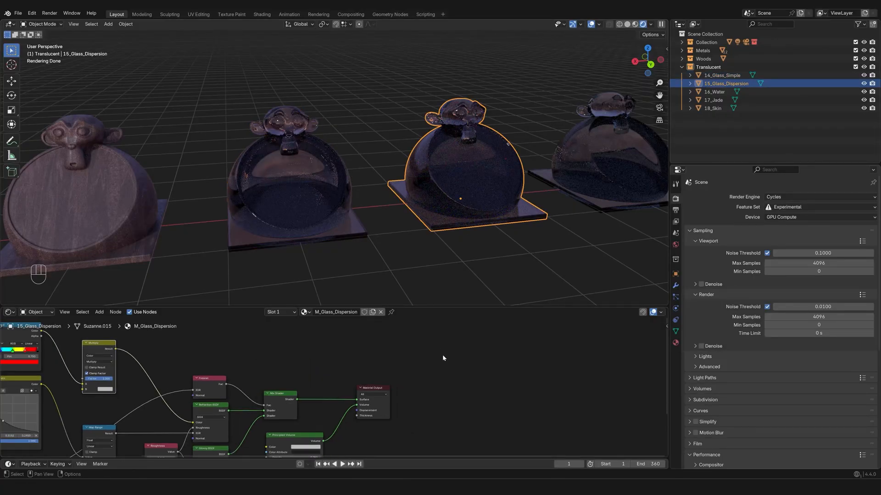
{"action": "key", "text": "Home"}
{"action": "middle_click_drag", "start_coordinate": [409, 376], "coordinate": [476, 366]}
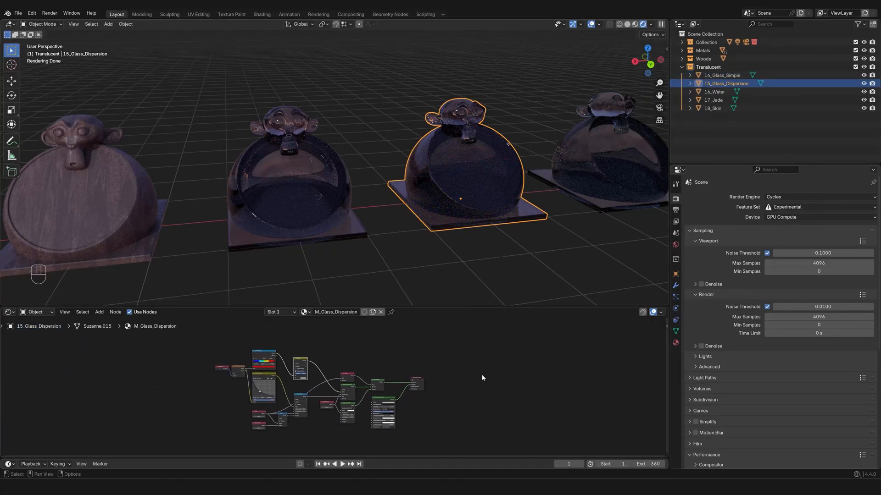
Examine the M_Glass_Dispersion nodes, including Fresnel, Refraction BSDF, Glossy BSDF and Roughness, alongside the figure's rendered glass.
{"action": "scroll", "coordinate": [480, 376], "scroll_direction": "up", "scroll_amount": 3}
{"action": "scroll", "coordinate": [398, 355], "scroll_direction": "up", "scroll_amount": 1}
{"action": "middle_click_drag", "start_coordinate": [391, 352], "coordinate": [418, 350]}
{"action": "scroll", "coordinate": [427, 342], "scroll_direction": "up", "scroll_amount": 1}
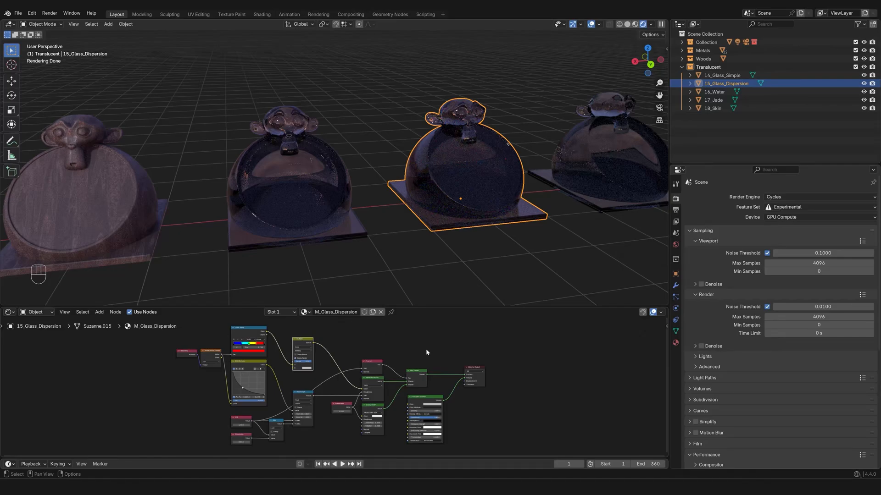
{"action": "scroll", "coordinate": [431, 348], "scroll_direction": "up", "scroll_amount": 3}
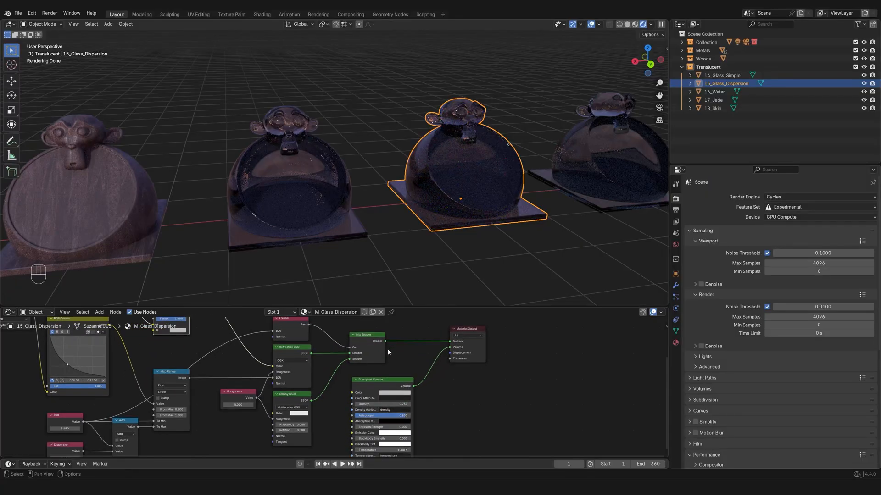
{"action": "scroll", "coordinate": [388, 352], "scroll_direction": "up", "scroll_amount": 1}
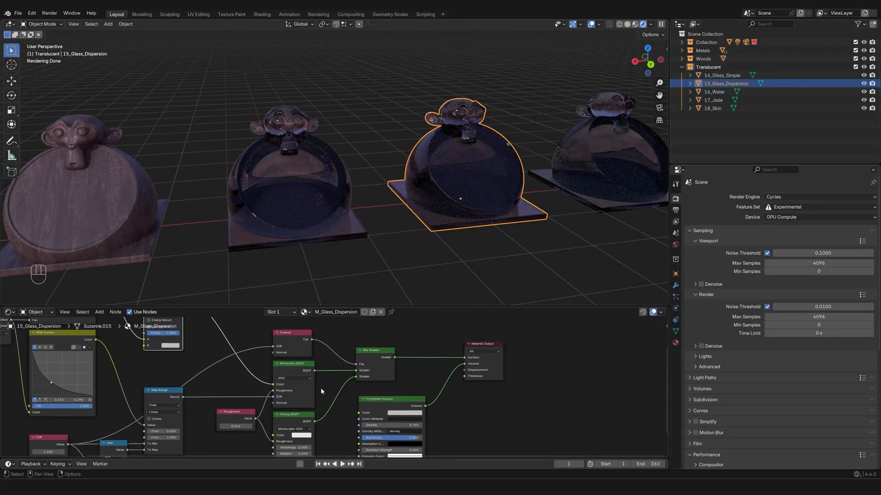
{"action": "left_click", "coordinate": [300, 335]}
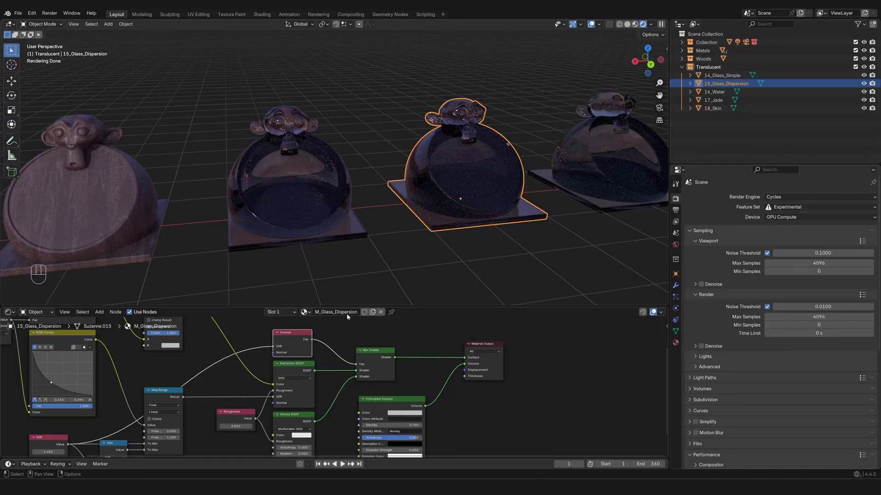
{"action": "middle_click_drag", "start_coordinate": [444, 194], "coordinate": [337, 341]}
{"action": "scroll", "coordinate": [420, 206], "scroll_direction": "up", "scroll_amount": 4}
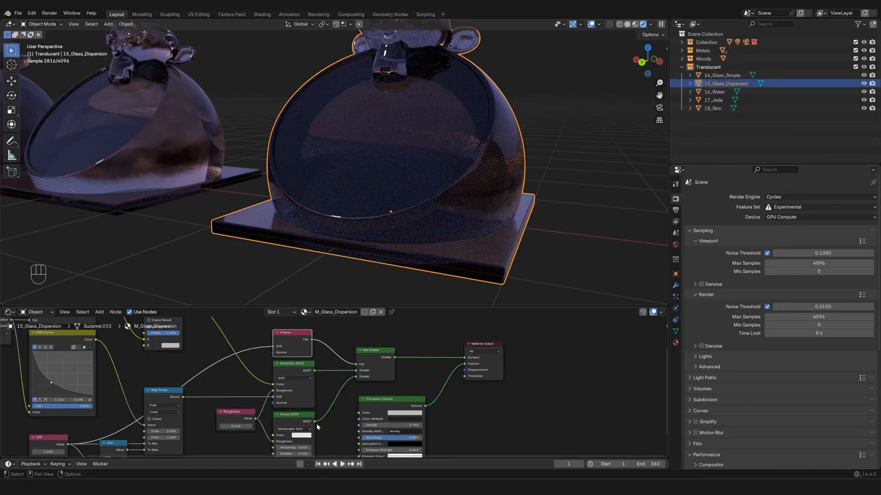
{"action": "scroll", "coordinate": [328, 429], "scroll_direction": "down", "scroll_amount": 3}
{"action": "scroll", "coordinate": [328, 424], "scroll_direction": "up", "scroll_amount": 2}
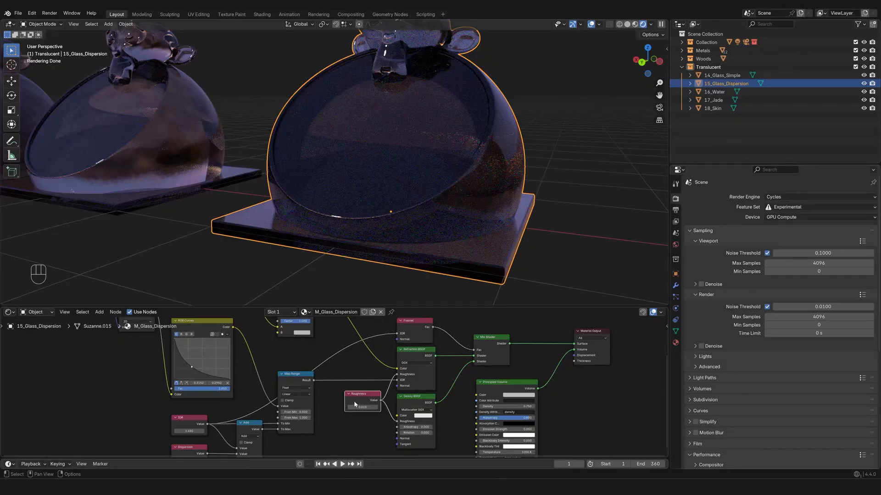
Add a Value node beneath the Roughness node in the M_Glass_Dispersion tree and open its label for editing.
{"action": "scroll", "coordinate": [353, 401], "scroll_direction": "up", "scroll_amount": 1}
{"action": "key", "text": "shift+a"}
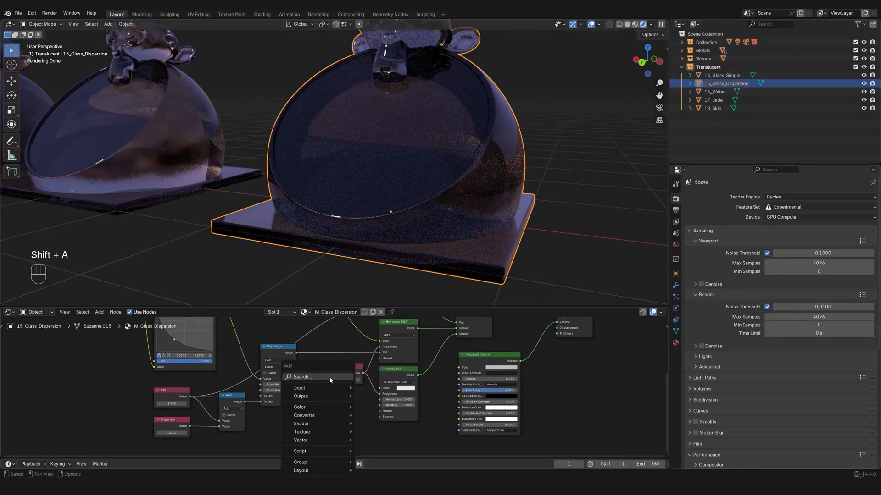
{"action": "left_click", "coordinate": [331, 379]}
{"action": "left_click", "coordinate": [326, 394]}
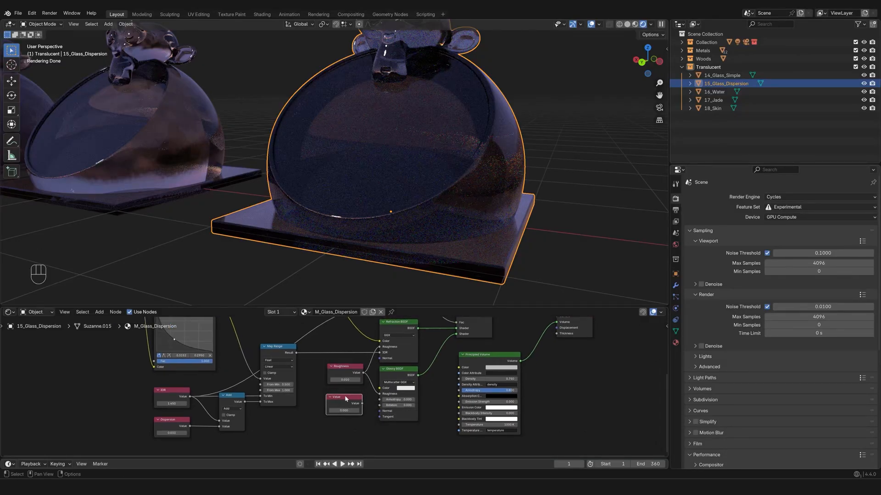
{"action": "key", "text": "F2"}
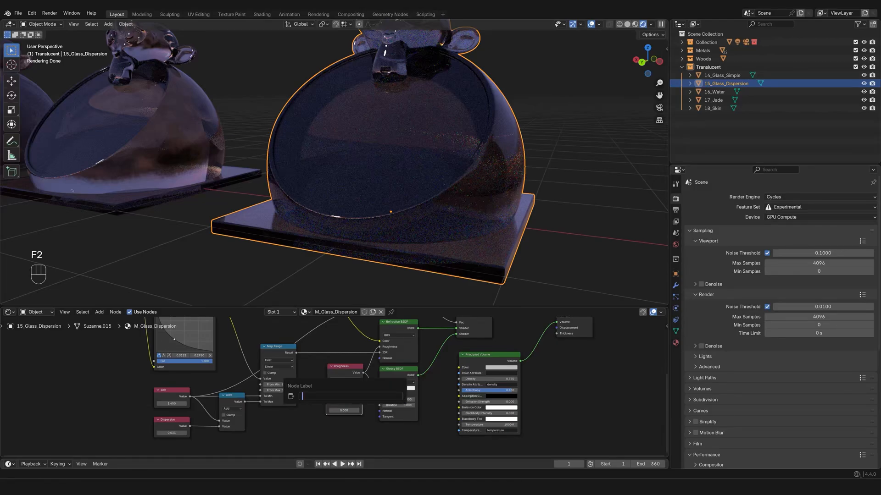
{"action": "right_click", "coordinate": [349, 402]}
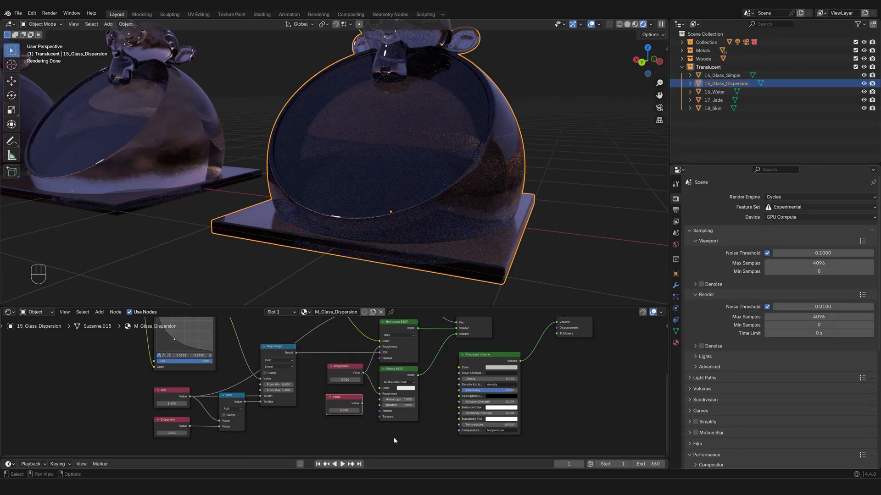
Delete the extra Value node beneath the Roughness node.
{"action": "left_click", "coordinate": [394, 438]}
{"action": "left_click", "coordinate": [352, 408]}
{"action": "key", "text": "x"}
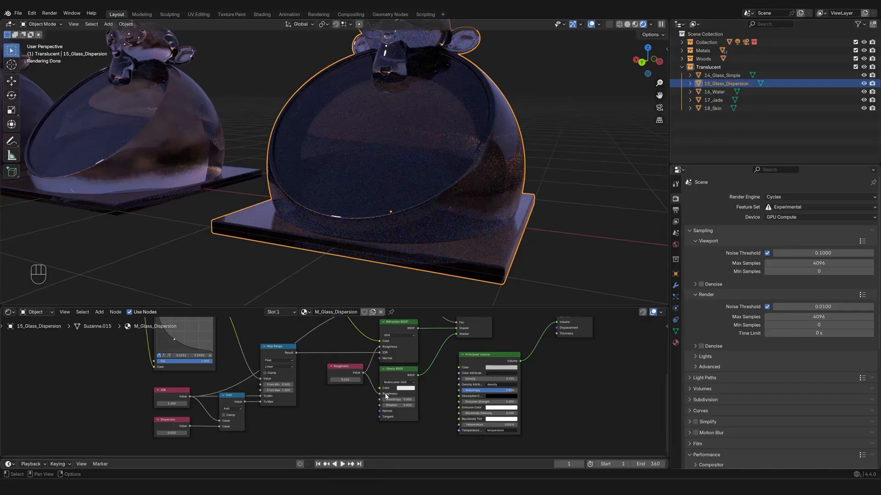
Examine how the White Noise Texture, color ramp, RGB Curves and Multiply nodes feed the Refraction BSDF in the dispersion material.
{"action": "scroll", "coordinate": [341, 396], "scroll_direction": "up", "scroll_amount": 1}
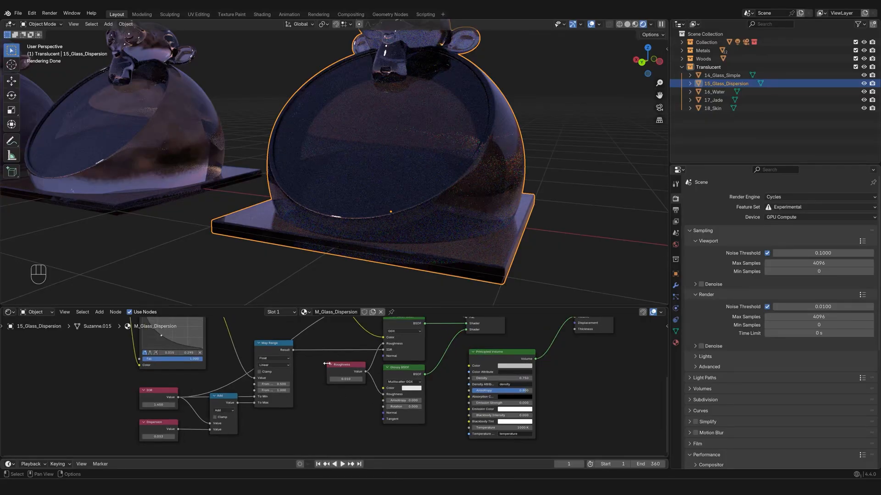
{"action": "scroll", "coordinate": [341, 394], "scroll_direction": "down", "scroll_amount": 1}
{"action": "middle_click_drag", "start_coordinate": [329, 346], "coordinate": [373, 395]}
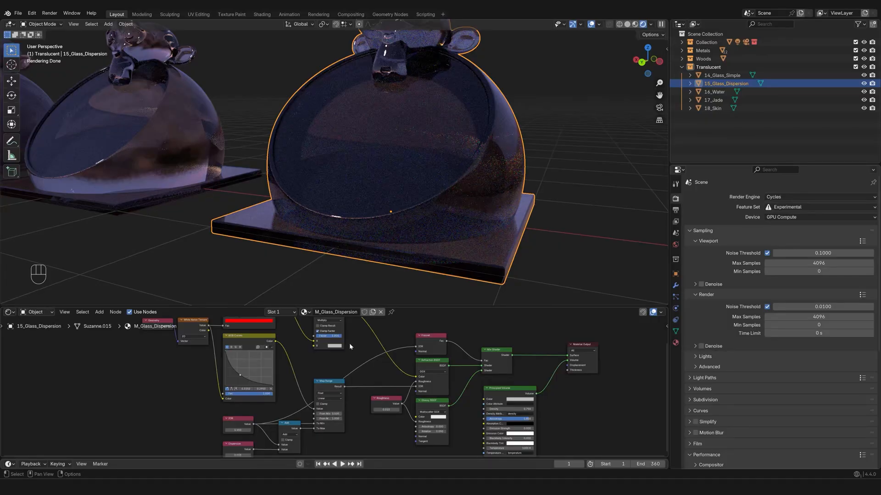
{"action": "middle_click_drag", "start_coordinate": [365, 213], "coordinate": [377, 214], "text": "shift"}
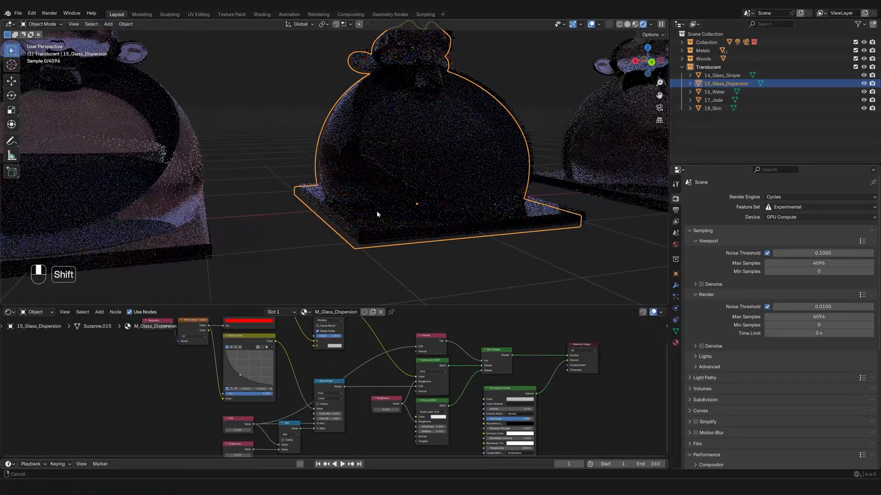
{"action": "scroll", "coordinate": [315, 366], "scroll_direction": "down", "scroll_amount": 4}
{"action": "middle_click_drag", "start_coordinate": [300, 356], "coordinate": [316, 371]}
{"action": "scroll", "coordinate": [315, 370], "scroll_direction": "up", "scroll_amount": 5}
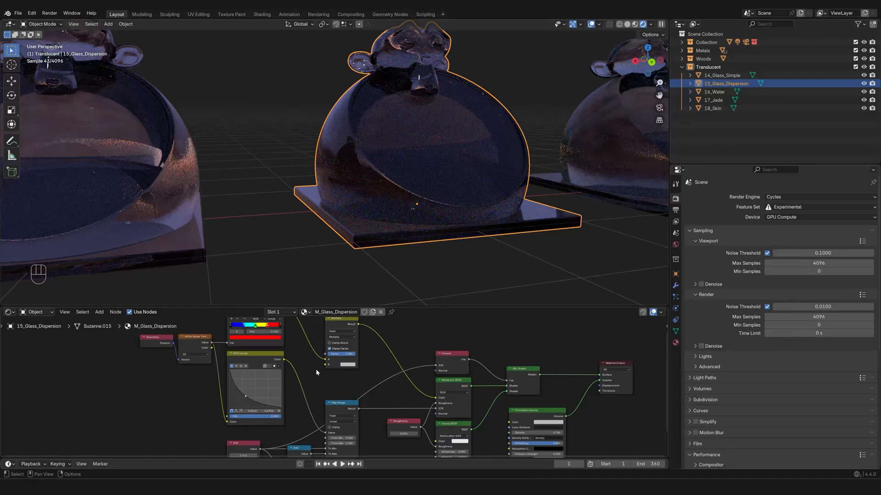
{"action": "scroll", "coordinate": [316, 368], "scroll_direction": "up", "scroll_amount": 2}
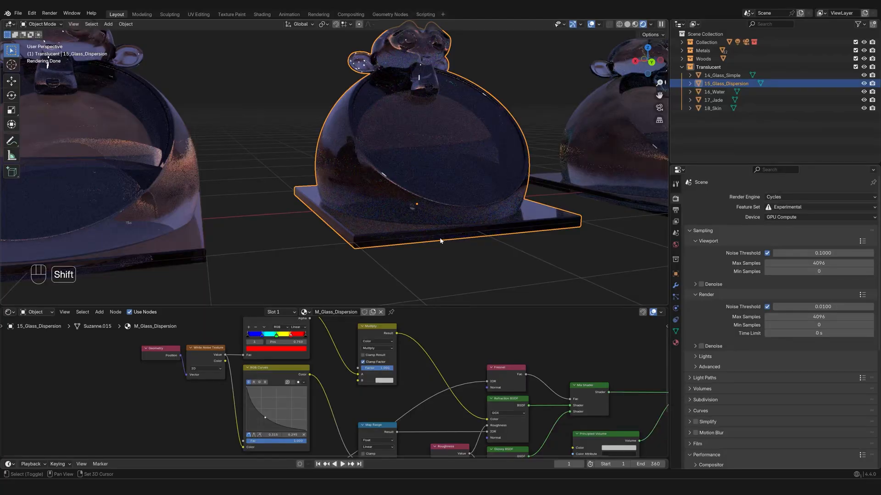
Examine the dispersion glass figure's colored refractions up close and from behind, comparing it with the neighboring figures.
{"action": "middle_click_drag", "start_coordinate": [443, 239], "coordinate": [429, 228], "text": "shift"}
{"action": "scroll", "coordinate": [442, 233], "scroll_direction": "up", "scroll_amount": 2}
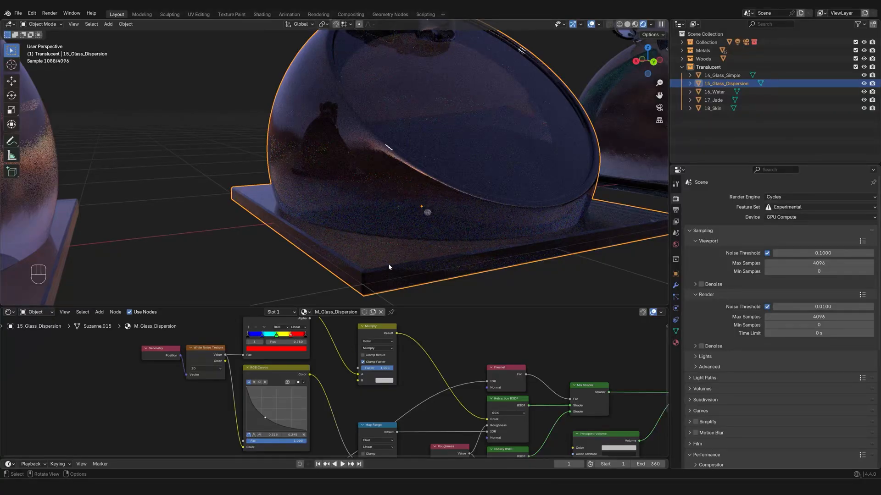
{"action": "middle_click_drag", "start_coordinate": [389, 264], "coordinate": [513, 260]}
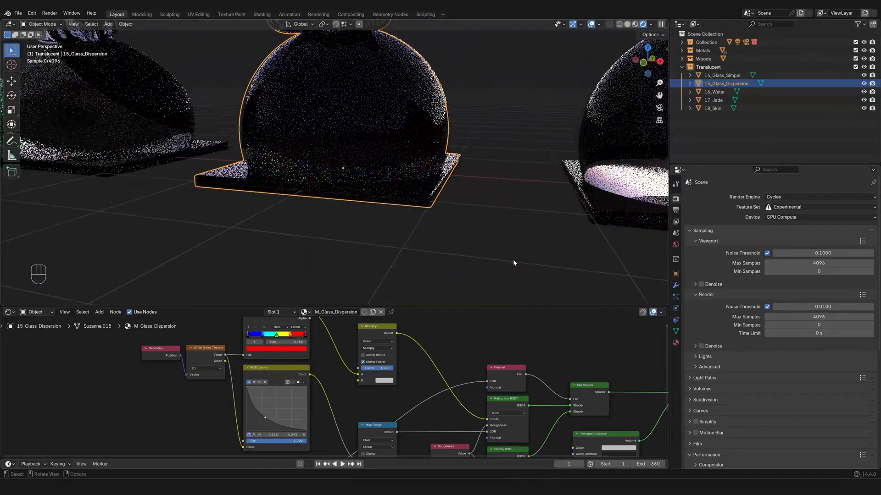
{"action": "middle_click_drag", "start_coordinate": [474, 237], "coordinate": [439, 240]}
{"action": "middle_click_drag", "start_coordinate": [436, 236], "coordinate": [464, 236]}
{"action": "middle_click_drag", "start_coordinate": [445, 206], "coordinate": [451, 222], "text": "shift"}
{"action": "middle_click_drag", "start_coordinate": [450, 222], "coordinate": [465, 223]}
{"action": "middle_click_drag", "start_coordinate": [441, 209], "coordinate": [421, 221], "text": "shift"}
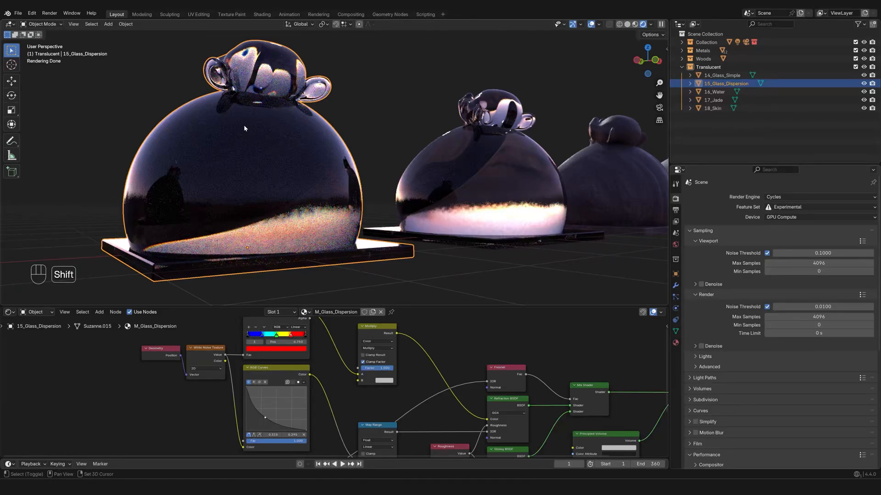
{"action": "middle_click_drag", "start_coordinate": [243, 125], "coordinate": [356, 168], "text": "shift"}
{"action": "scroll", "coordinate": [317, 160], "scroll_direction": "up", "scroll_amount": 5}
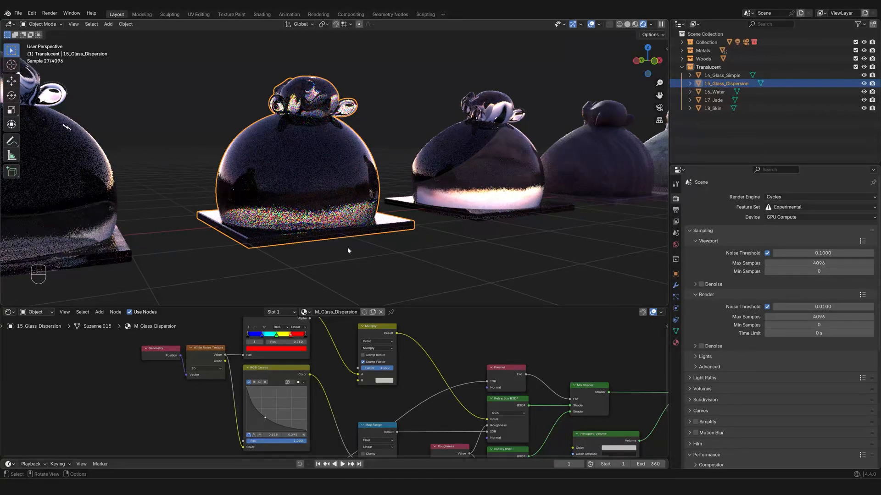
Show the entire M_Glass_Dispersion node tree and view the dispersion figure from the front alongside its neighbors.
{"action": "key", "text": "Home"}
{"action": "scroll", "coordinate": [426, 369], "scroll_direction": "down", "scroll_amount": 7}
{"action": "middle_click_drag", "start_coordinate": [446, 367], "coordinate": [385, 352]}
{"action": "scroll", "coordinate": [401, 359], "scroll_direction": "up", "scroll_amount": 5}
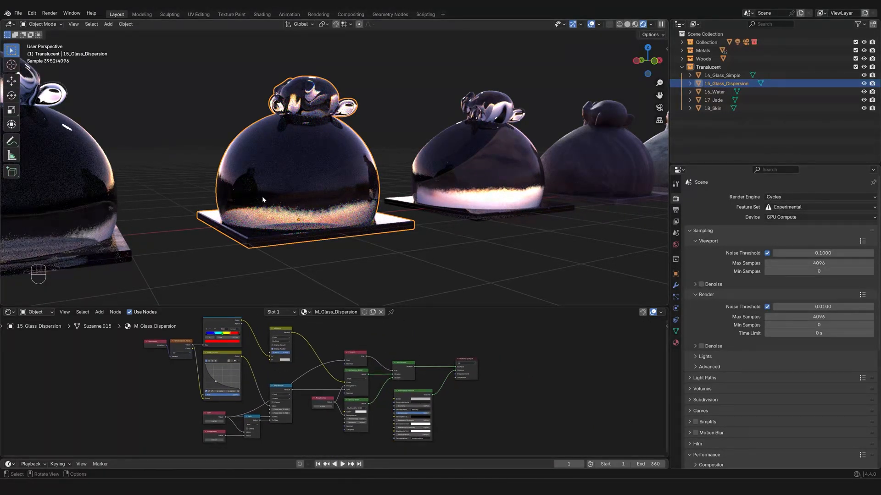
{"action": "middle_click_drag", "start_coordinate": [259, 208], "coordinate": [418, 233]}
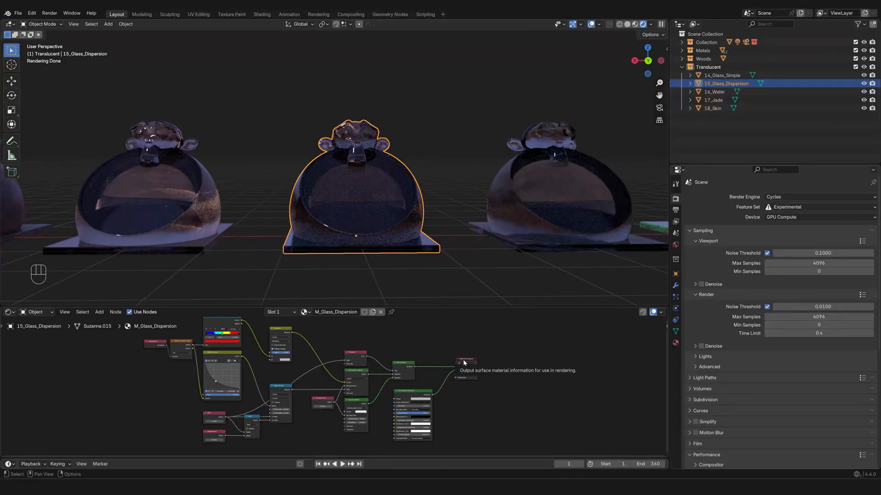
{"action": "left_click", "coordinate": [453, 343]}
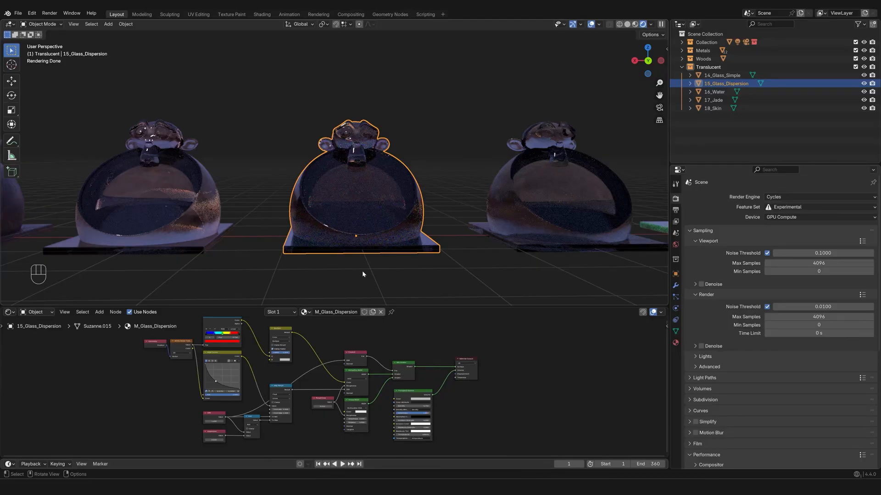
Add a point light at the dispersion glass figure and raise it about 302 mm along the global Z axis.
{"action": "key", "text": "shift+a"}
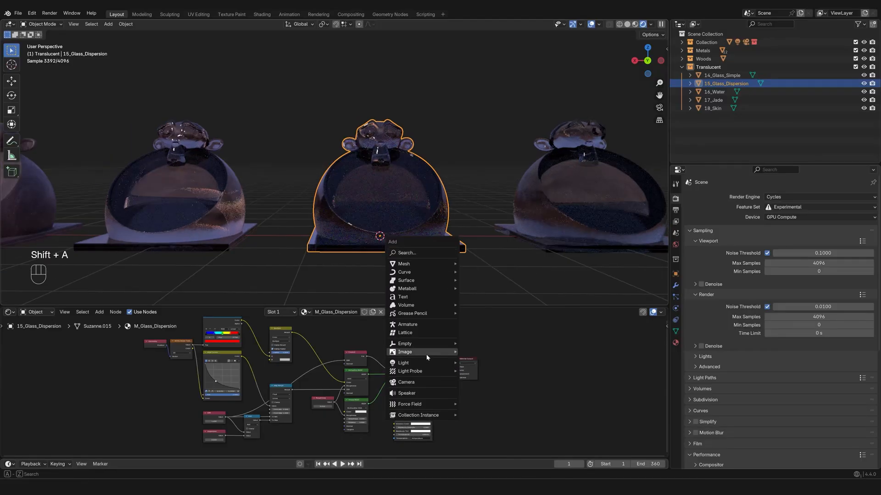
{"action": "mouse_move", "coordinate": [427, 363]}
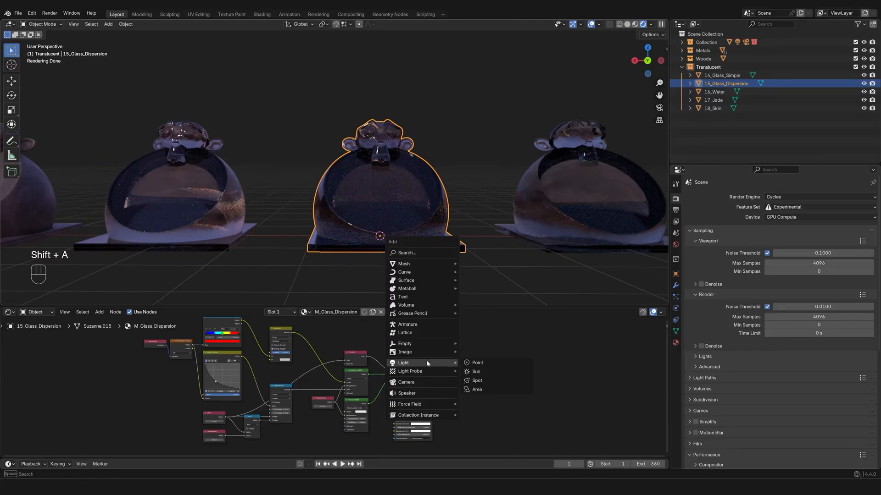
{"action": "left_click", "coordinate": [482, 363]}
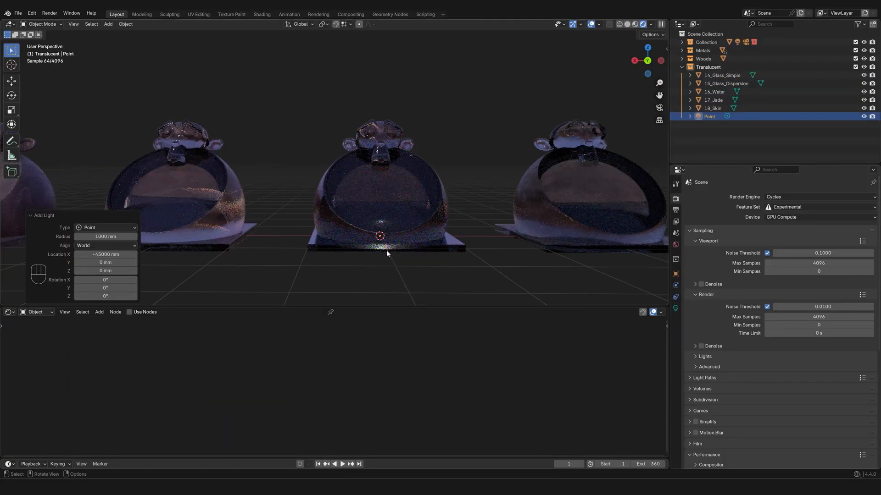
{"action": "key", "text": "g"}
{"action": "key", "text": "z"}
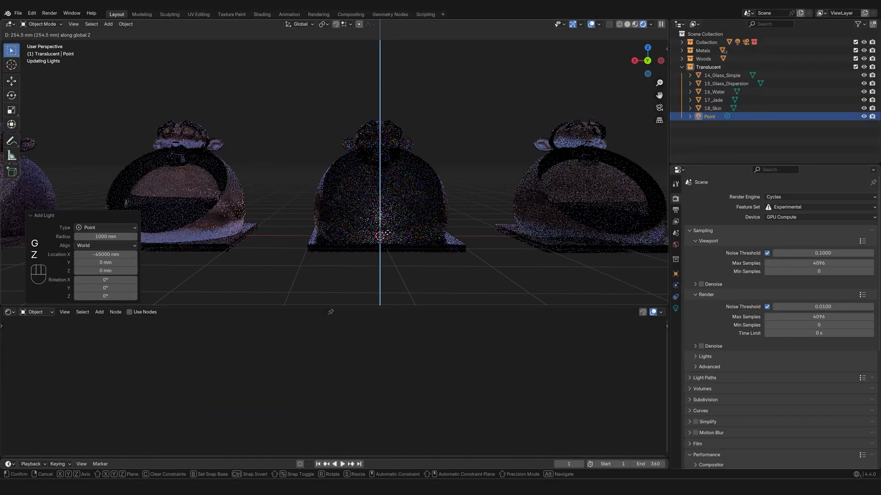
{"action": "left_click", "coordinate": [388, 233]}
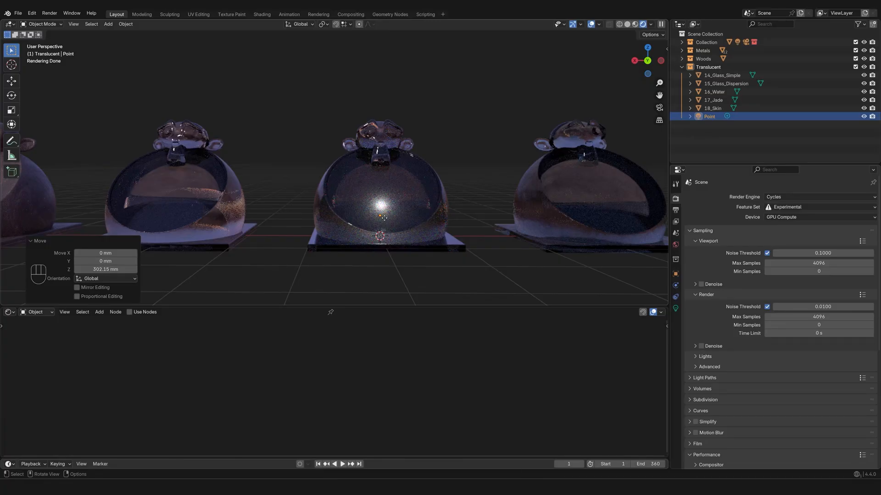
Examine how the point light scatters inside the dispersion glass figure from the front and the side.
{"action": "scroll", "coordinate": [388, 227], "scroll_direction": "up", "scroll_amount": 3}
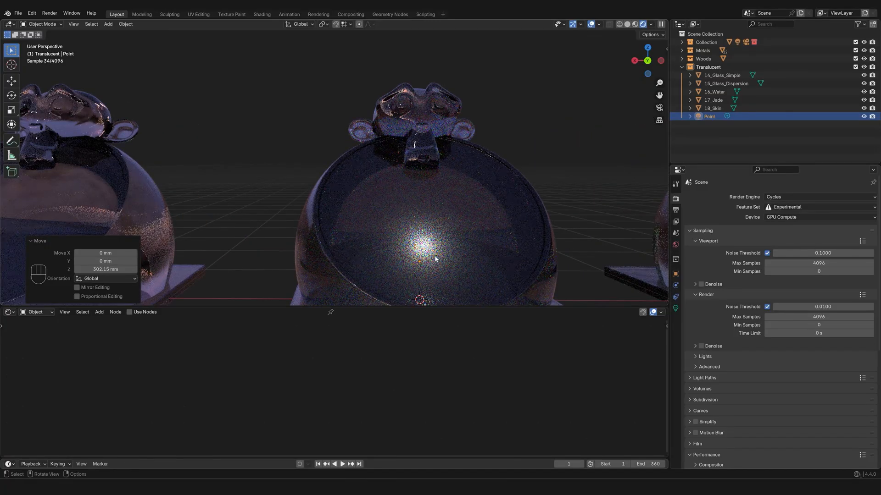
{"action": "middle_click_drag", "start_coordinate": [435, 260], "coordinate": [436, 214], "text": "shift"}
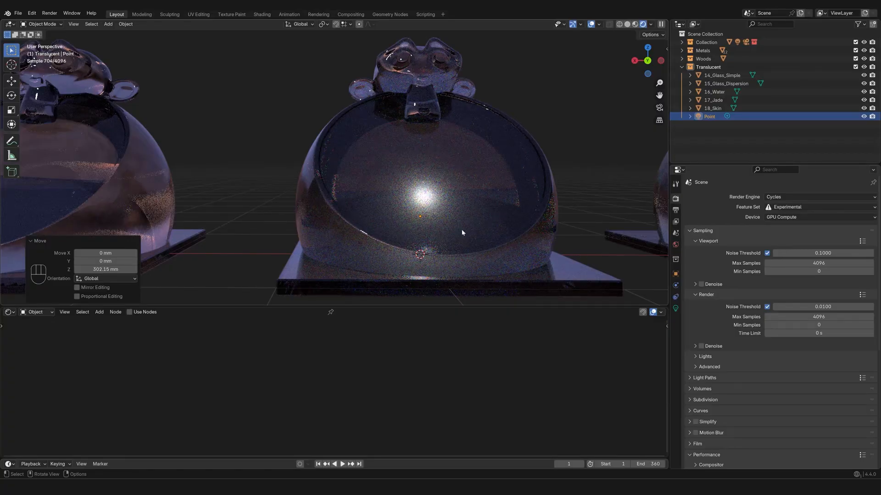
{"action": "middle_click_drag", "start_coordinate": [407, 220], "coordinate": [484, 246]}
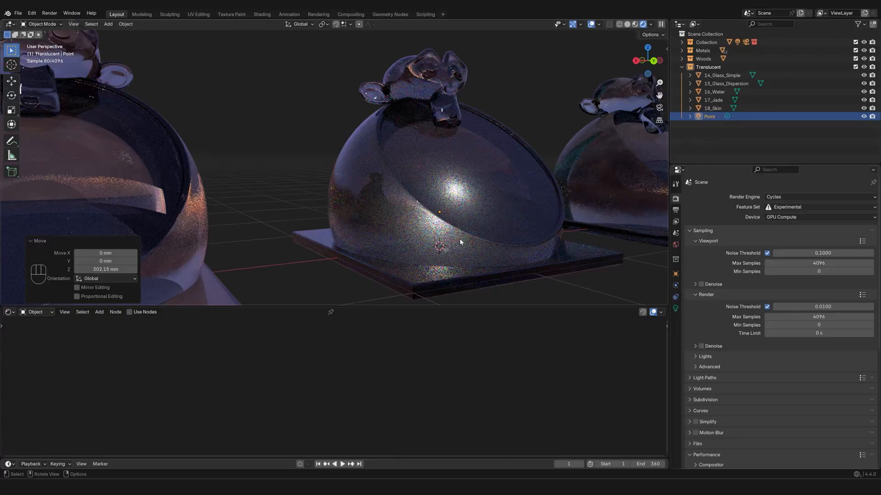
{"action": "middle_click_drag", "start_coordinate": [455, 238], "coordinate": [421, 230]}
Select the 15_Glass_Dispersion figure and inspect how Principled Volume connects to the Volume input of the Material Output.
{"action": "left_click", "coordinate": [385, 230]}
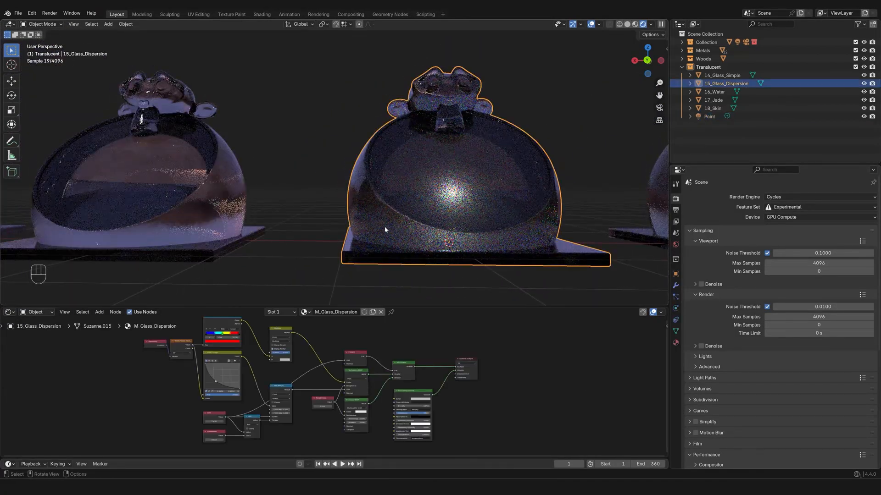
{"action": "scroll", "coordinate": [486, 372], "scroll_direction": "up", "scroll_amount": 5}
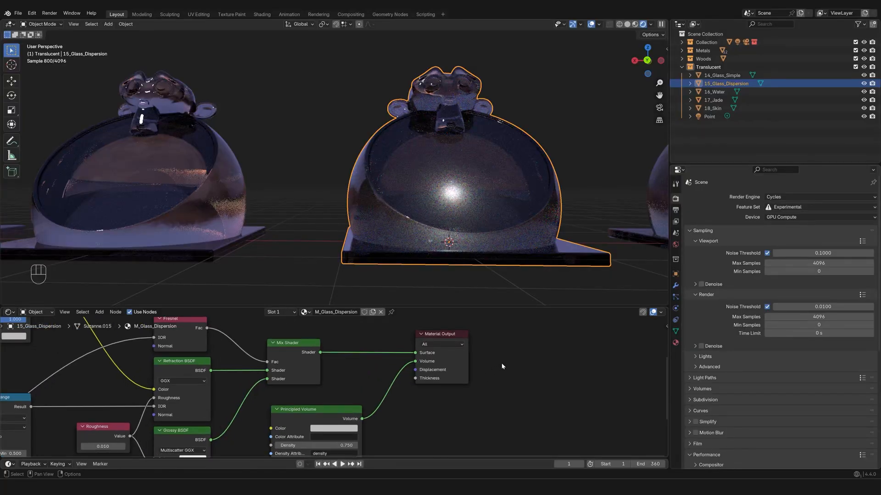
{"action": "middle_click_drag", "start_coordinate": [502, 366], "coordinate": [448, 377]}
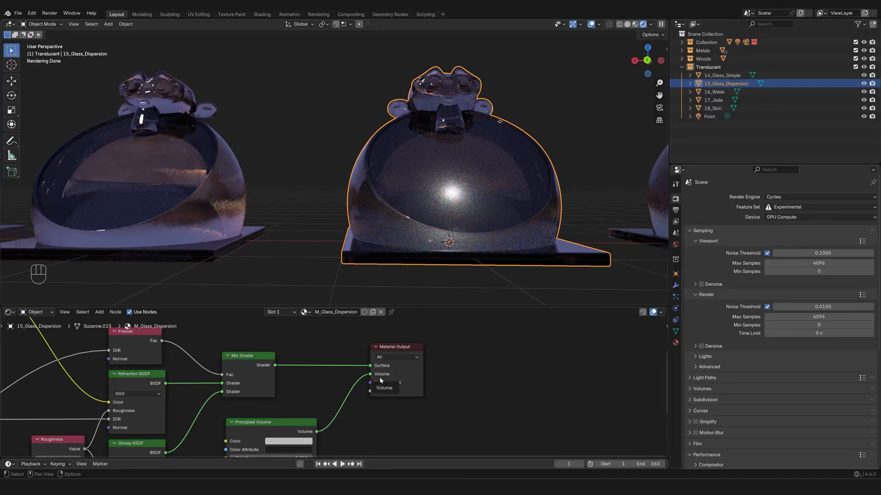
Move the point light about 3589 mm along global X into the simple glass figure, and shift it back about 490 mm.
{"action": "left_click", "coordinate": [710, 116]}
{"action": "key", "text": "g"}
{"action": "key", "text": "x"}
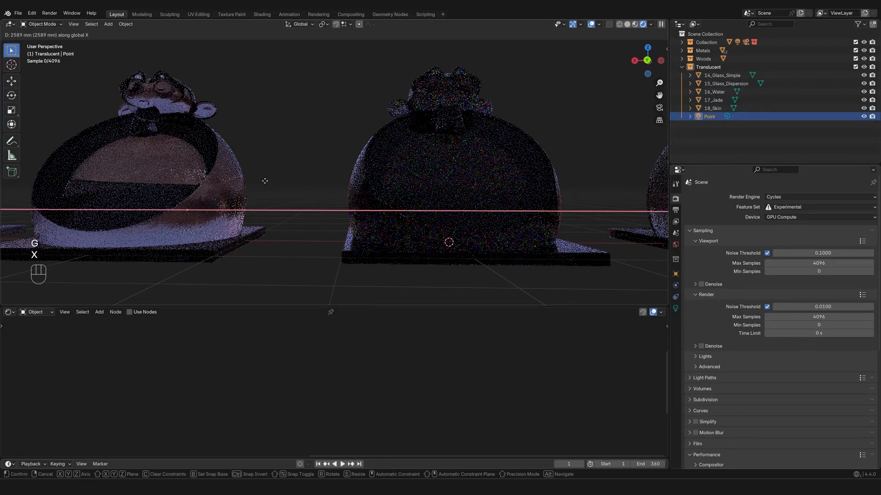
{"action": "left_click", "coordinate": [183, 186]}
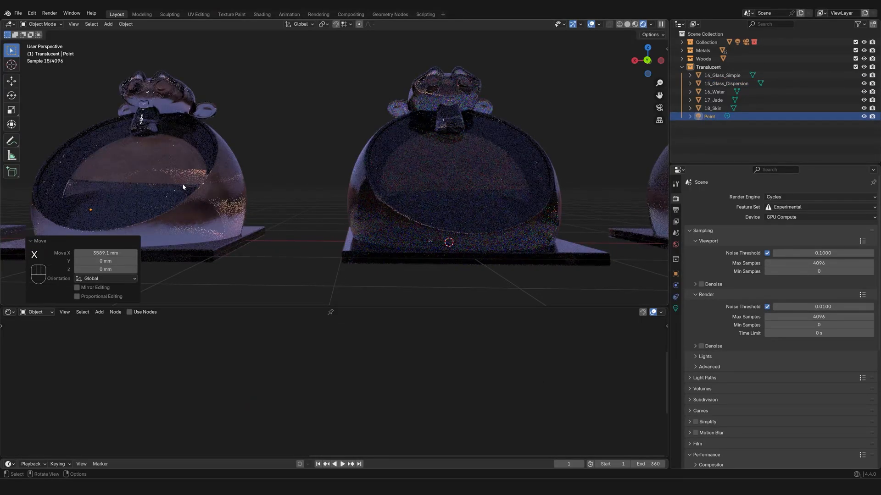
{"action": "key", "text": "g"}
{"action": "key", "text": "x"}
{"action": "left_click", "coordinate": [371, 232]}
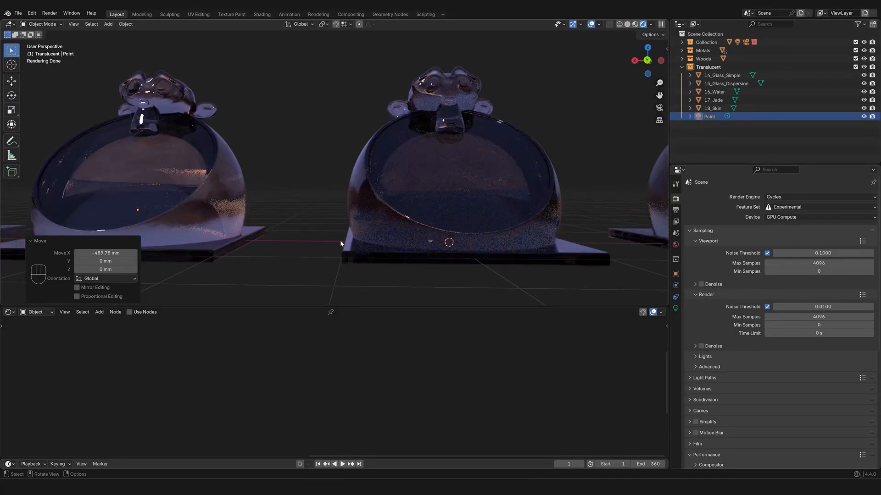
Select the 14_Glass_Simple figure and inspect its M_Glass nodes for a volume connection while the light sits inside it.
{"action": "left_click", "coordinate": [239, 197]}
{"action": "left_click", "coordinate": [299, 237]}
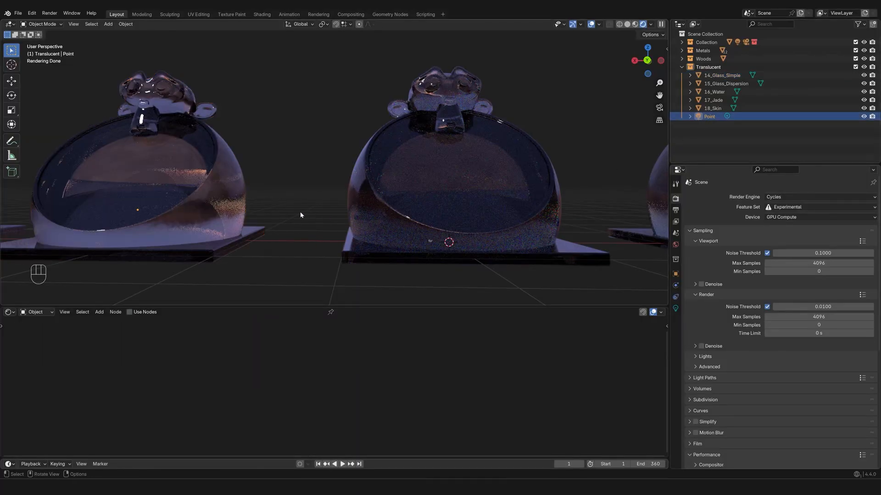
{"action": "middle_click_drag", "start_coordinate": [300, 212], "coordinate": [235, 235]}
{"action": "left_click", "coordinate": [236, 235]}
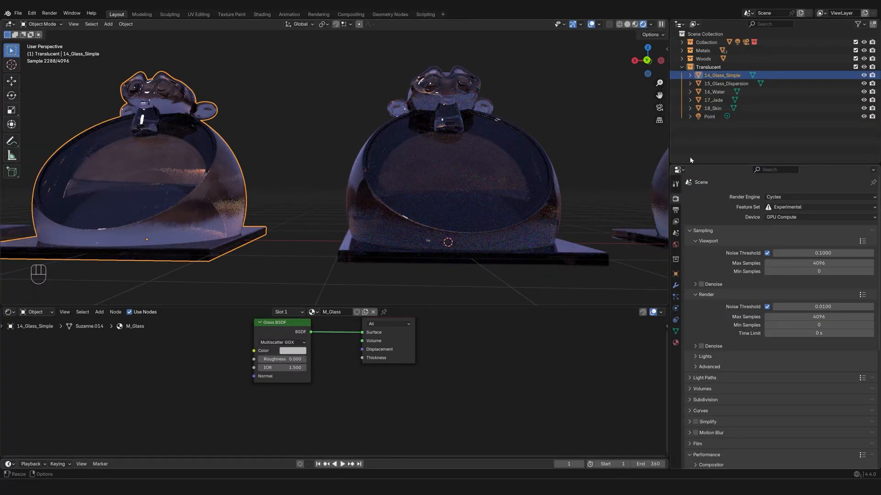
Move the point light back into the dispersion glass figure and reselect that figure to show its material nodes.
{"action": "left_click", "coordinate": [480, 202]}
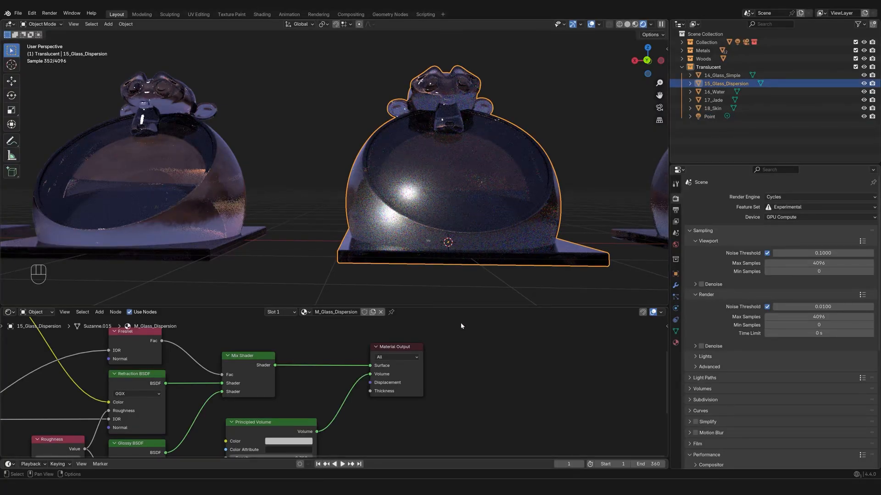
{"action": "scroll", "coordinate": [430, 400], "scroll_direction": "down", "scroll_amount": 5}
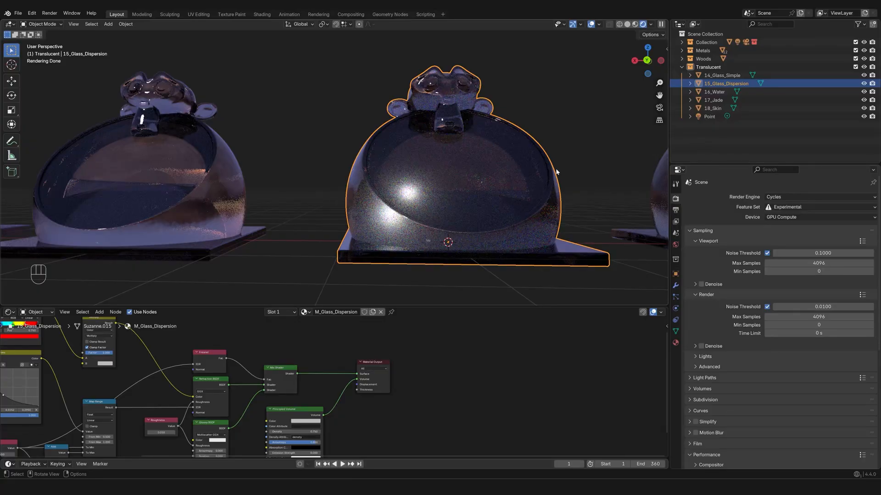
Delete the point light from the Translucent collection.
{"action": "left_click", "coordinate": [711, 117]}
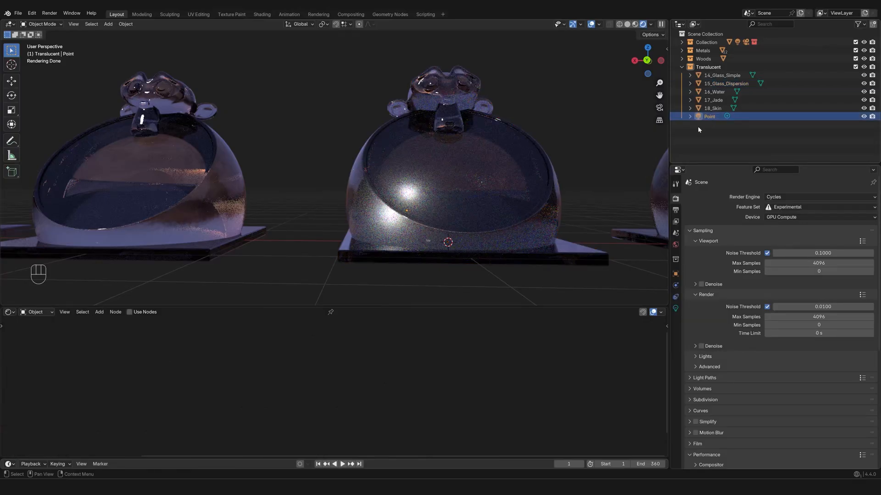
{"action": "key", "text": "x"}
{"action": "left_click", "coordinate": [575, 165]}
Select the 16_Water figure and fit its complete M_Water node tree in the shader editor.
{"action": "scroll", "coordinate": [575, 165], "scroll_direction": "down", "scroll_amount": 3}
{"action": "left_click", "coordinate": [427, 189]}
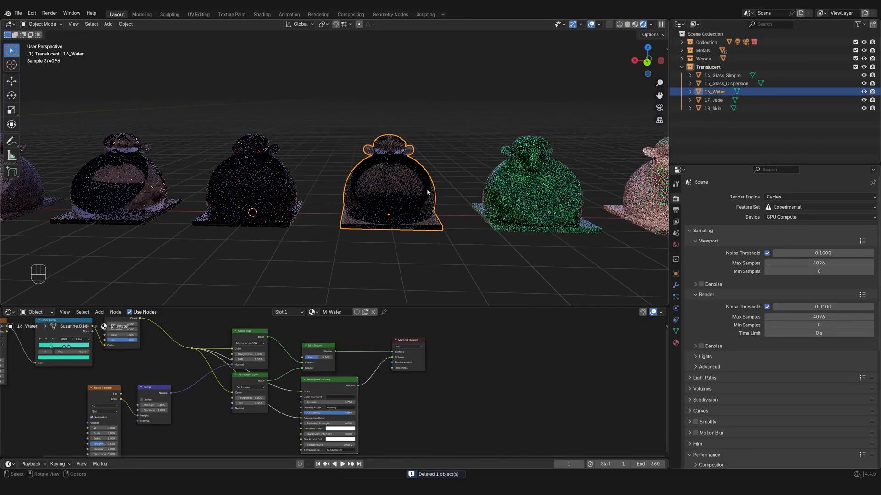
{"action": "scroll", "coordinate": [427, 188], "scroll_direction": "up", "scroll_amount": 5}
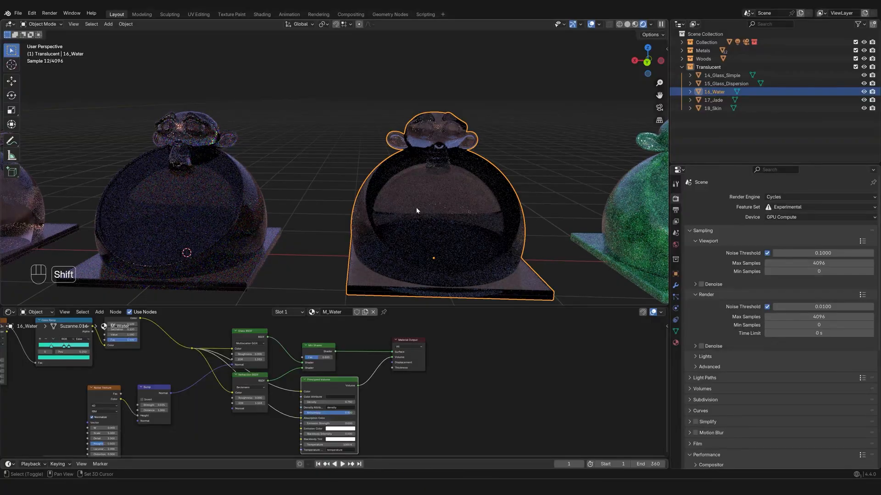
{"action": "middle_click_drag", "start_coordinate": [417, 211], "coordinate": [399, 206]}
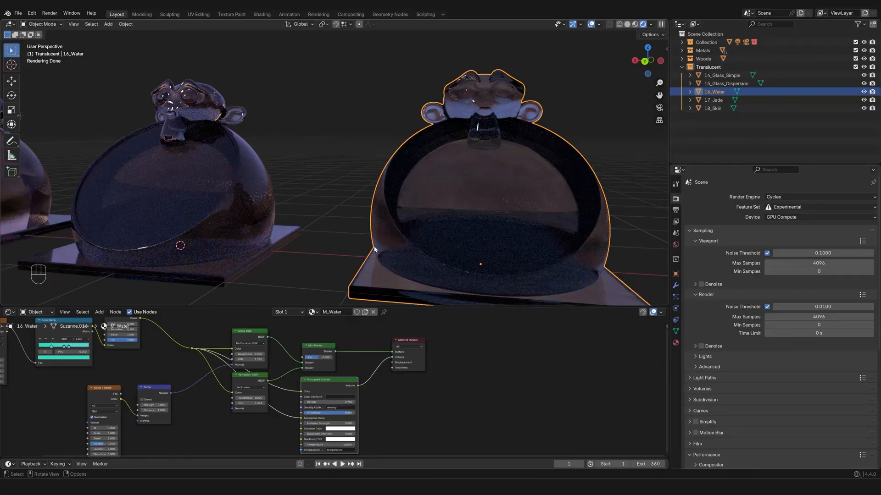
{"action": "middle_click_drag", "start_coordinate": [391, 248], "coordinate": [391, 402]}
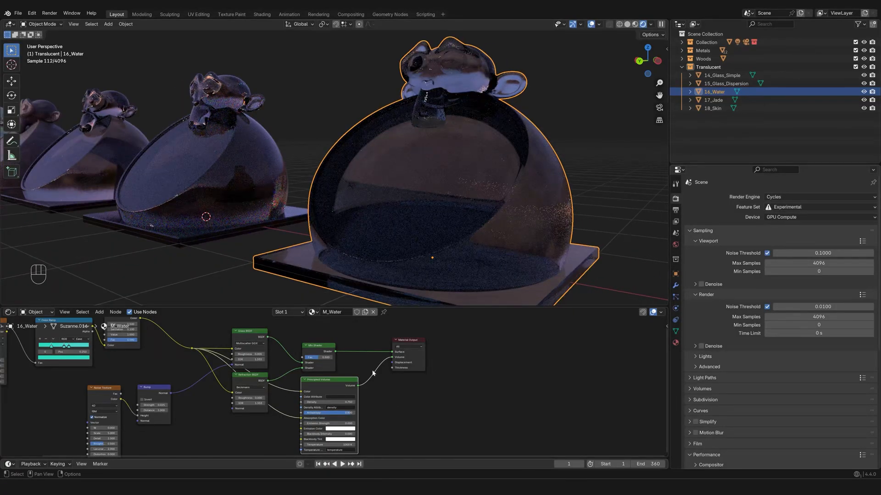
{"action": "key", "text": "Home"}
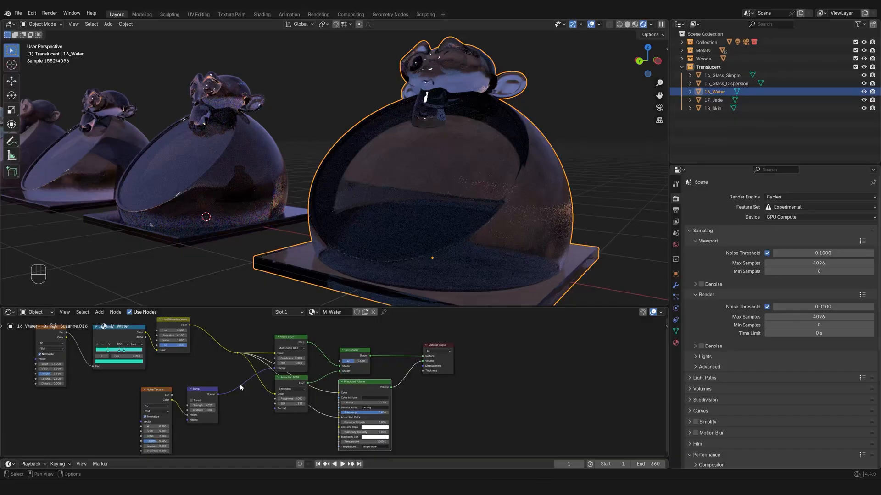
Examine how the Glass BSDF, Refraction BSDF and Principled Volume nodes are combined in the M_Water material.
{"action": "middle_click_drag", "start_coordinate": [240, 384], "coordinate": [285, 377]}
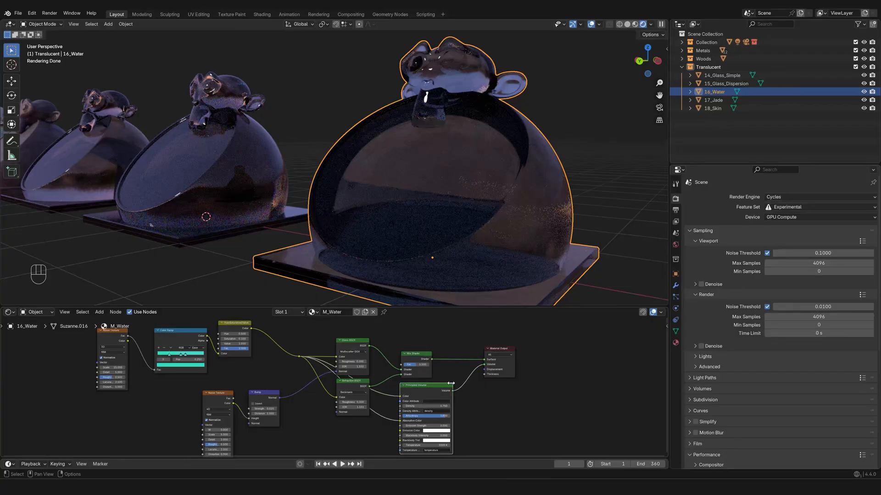
{"action": "scroll", "coordinate": [379, 400], "scroll_direction": "up", "scroll_amount": 3}
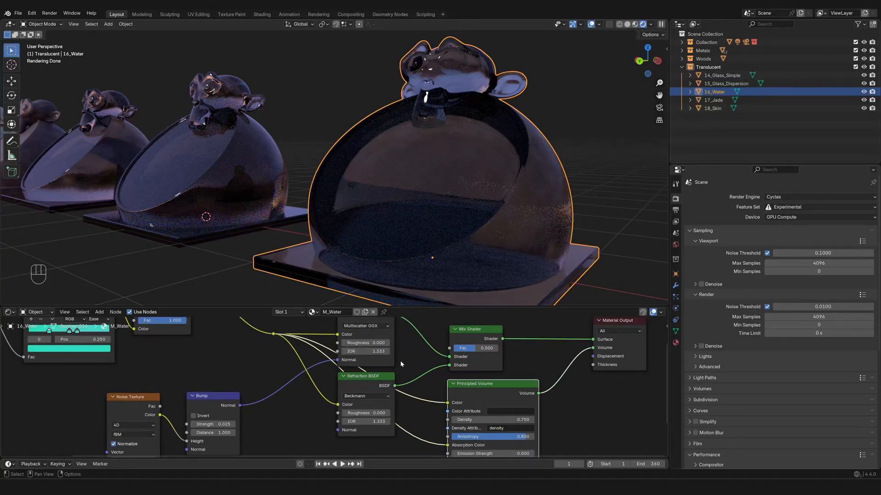
{"action": "middle_click_drag", "start_coordinate": [400, 361], "coordinate": [362, 368]}
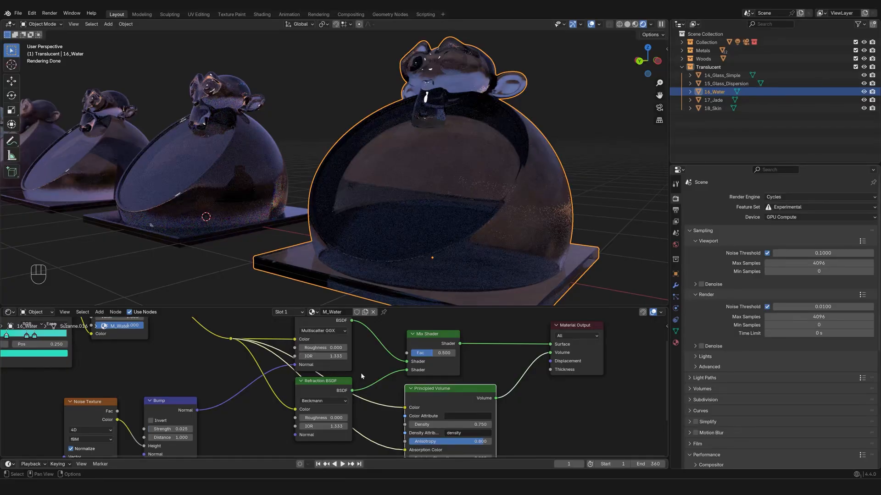
{"action": "scroll", "coordinate": [361, 373], "scroll_direction": "down", "scroll_amount": 3}
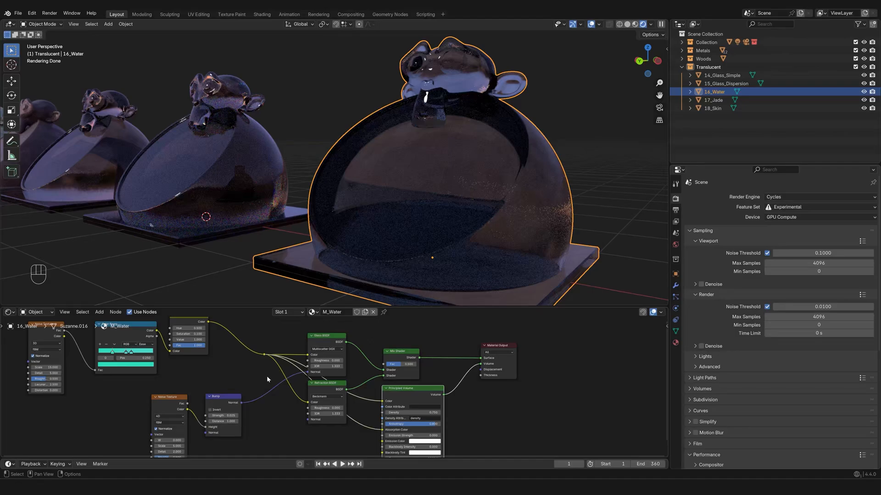
{"action": "middle_click_drag", "start_coordinate": [266, 375], "coordinate": [310, 367]}
{"action": "scroll", "coordinate": [331, 365], "scroll_direction": "down", "scroll_amount": 3}
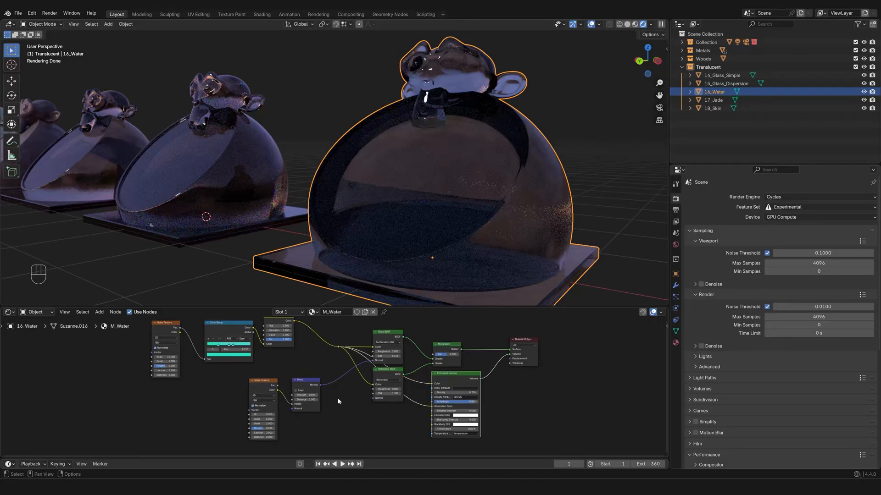
{"action": "scroll", "coordinate": [333, 420], "scroll_direction": "up", "scroll_amount": 3}
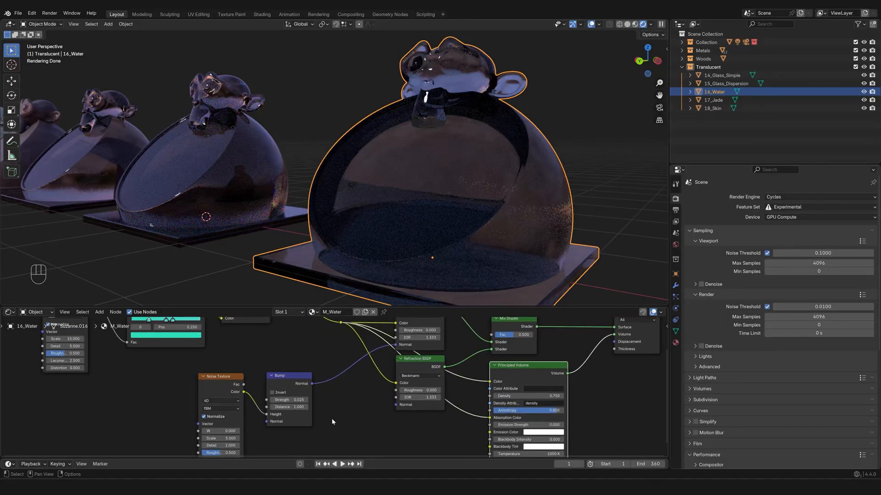
Preview the Noise Texture that drives the bump on the water figure's surface, and select the Bump node.
{"action": "left_click", "coordinate": [226, 379]}
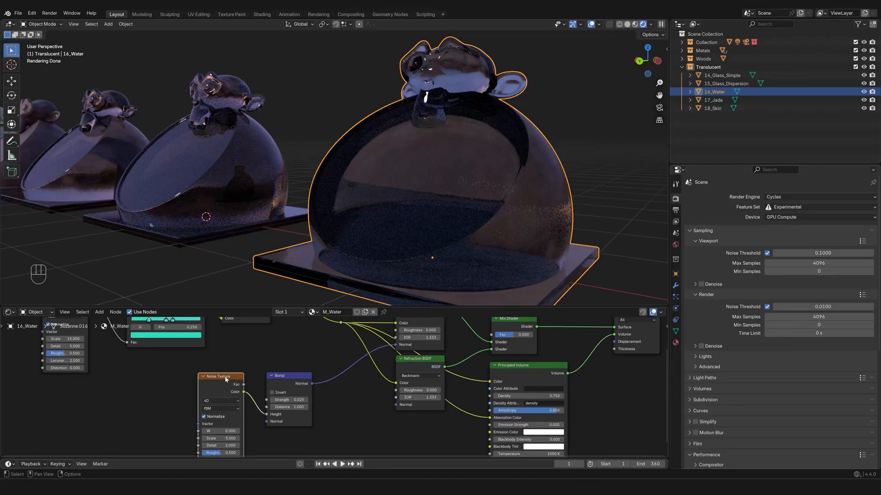
{"action": "left_click", "coordinate": [224, 384], "text": "ctrl+shift"}
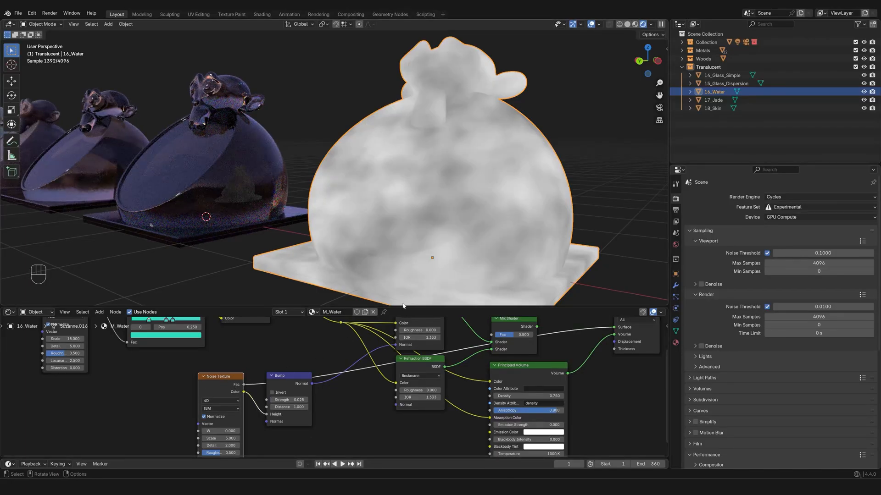
{"action": "left_click", "coordinate": [289, 375]}
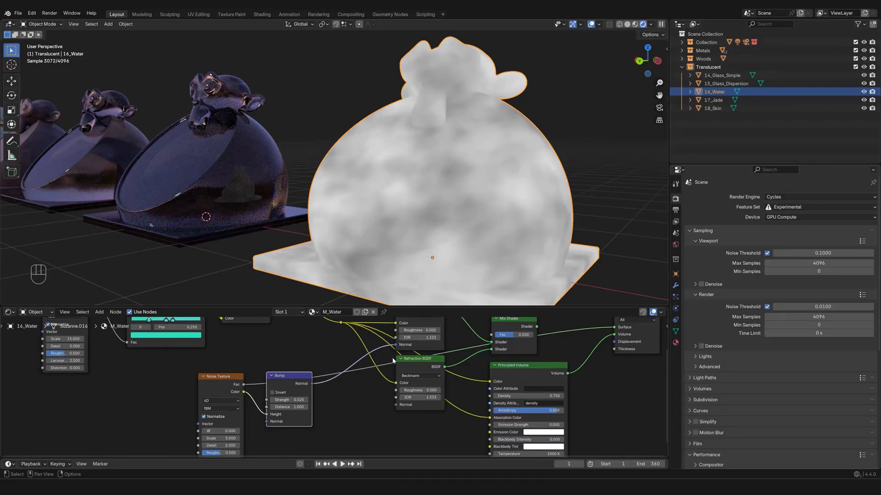
Preview the Glass BSDF node directly on the water figure by connecting it to the Material Output's Surface.
{"action": "middle_click_drag", "start_coordinate": [392, 357], "coordinate": [360, 383]}
{"action": "left_click", "coordinate": [378, 332], "text": "ctrl+shift"}
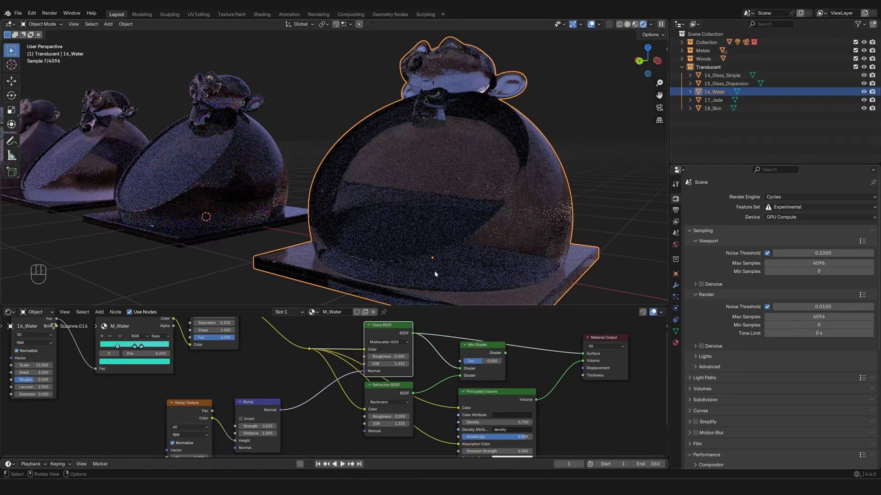
{"action": "middle_click_drag", "start_coordinate": [459, 248], "coordinate": [389, 242]}
{"action": "scroll", "coordinate": [433, 222], "scroll_direction": "up", "scroll_amount": 2}
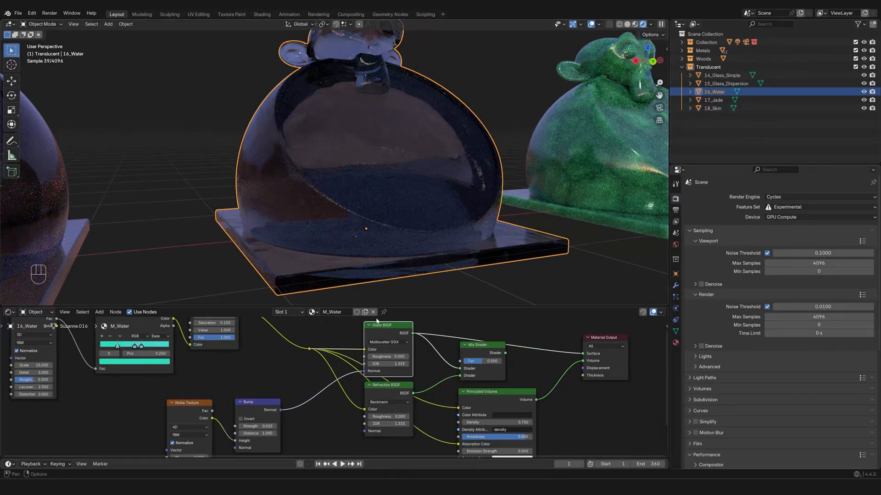
Raise the W value of the Noise Texture feeding the Bump node to 22.3.
{"action": "scroll", "coordinate": [322, 410], "scroll_direction": "up", "scroll_amount": 2}
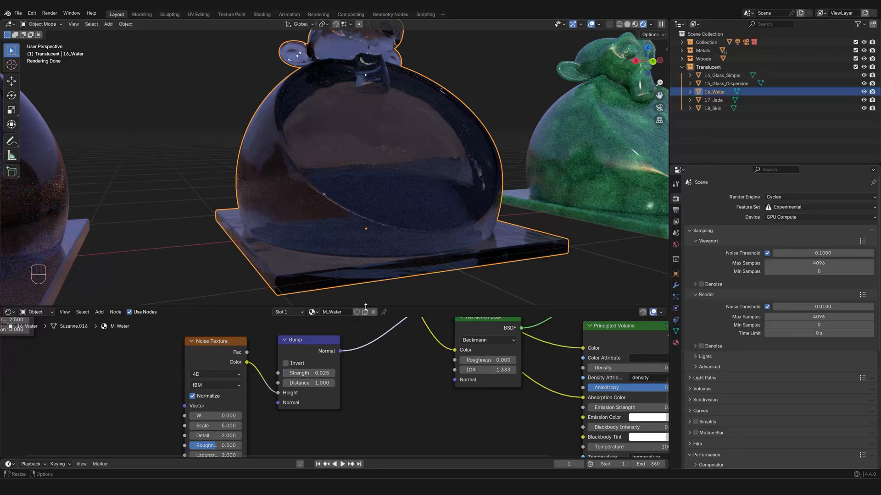
{"action": "left_click", "coordinate": [240, 416]}
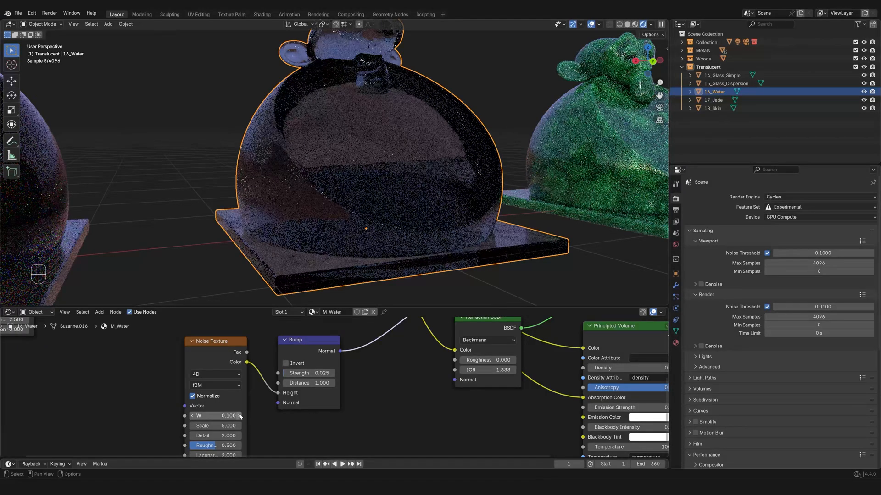
{"action": "left_click", "coordinate": [240, 416]}
{"action": "left_click", "coordinate": [239, 416]}
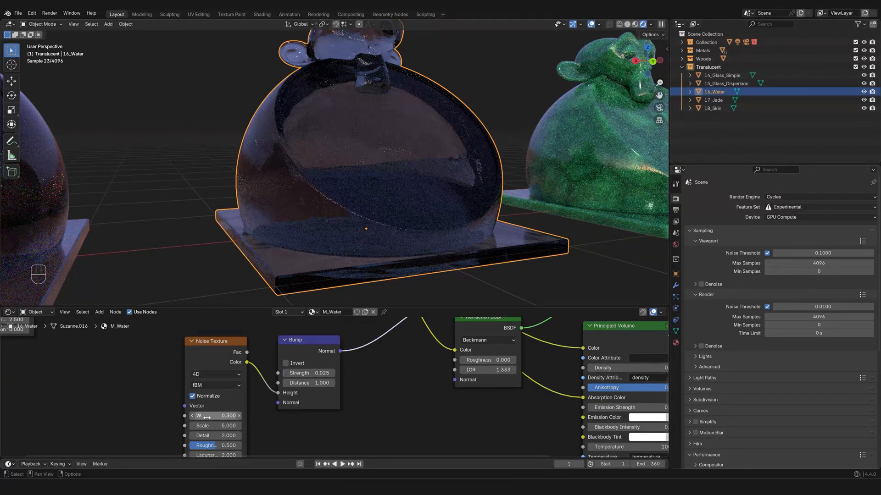
{"action": "left_click_drag", "start_coordinate": [207, 418], "coordinate": [665, 417]}
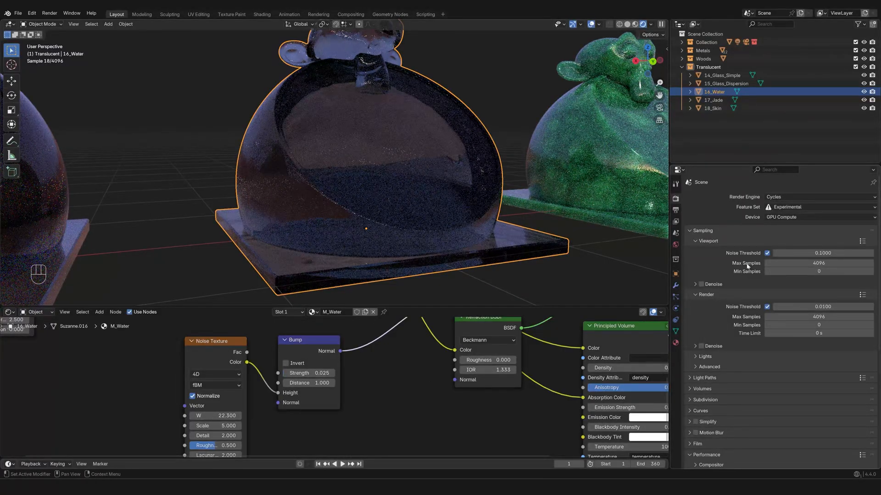
Enable viewport denoising and raise the bump Noise Texture's W value to 80.5.
{"action": "left_click", "coordinate": [701, 284]}
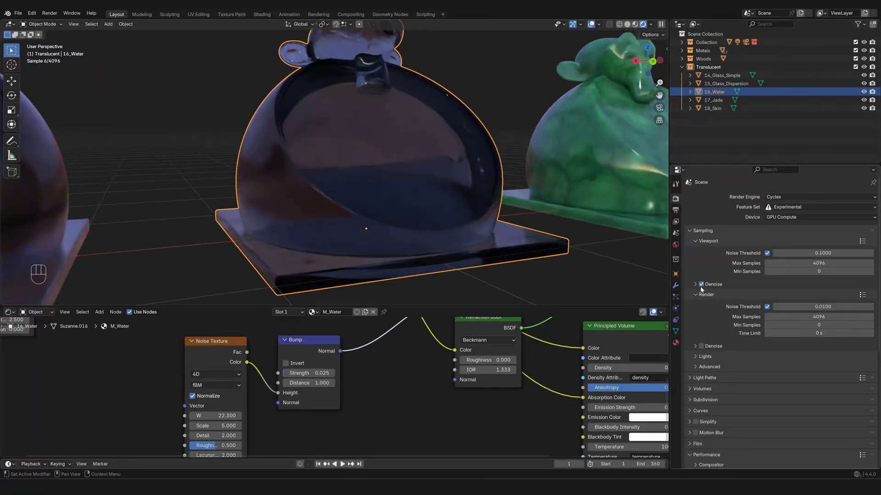
{"action": "left_click_drag", "start_coordinate": [216, 416], "coordinate": [587, 416]}
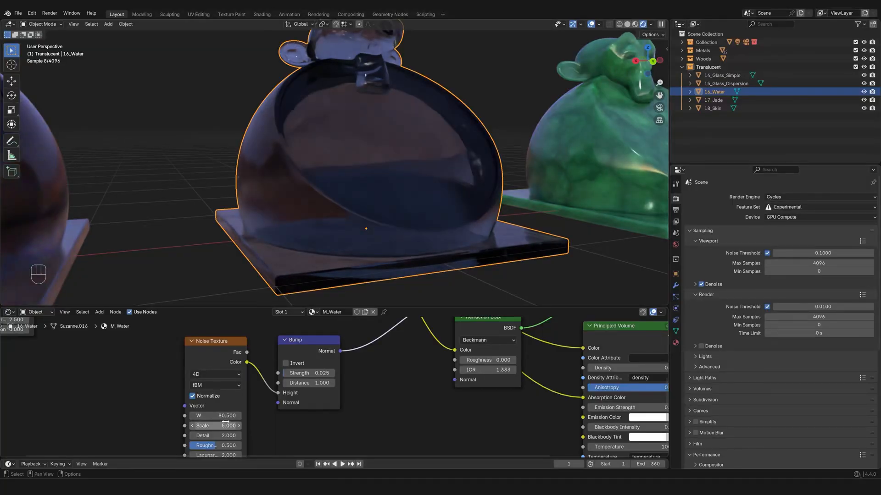
Set the bump Noise Texture's W value back to 0.
{"action": "left_click", "coordinate": [216, 416]}
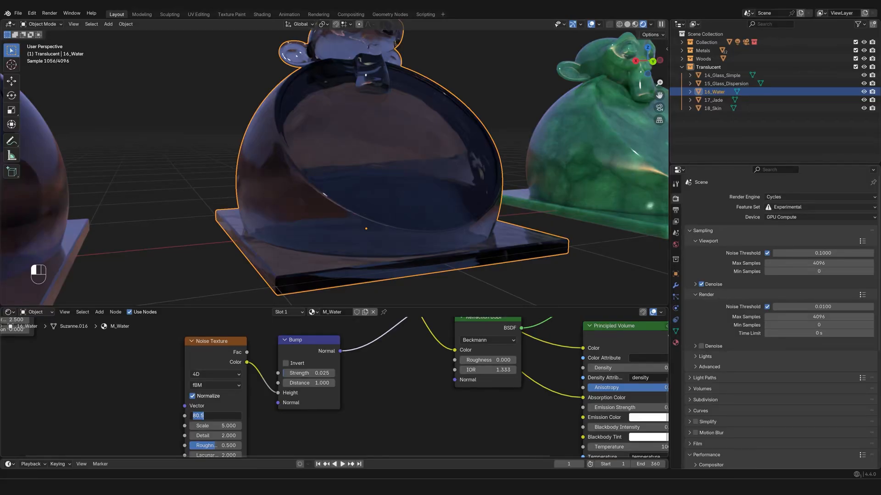
{"action": "type", "text": "0"}
{"action": "key", "text": "Return"}
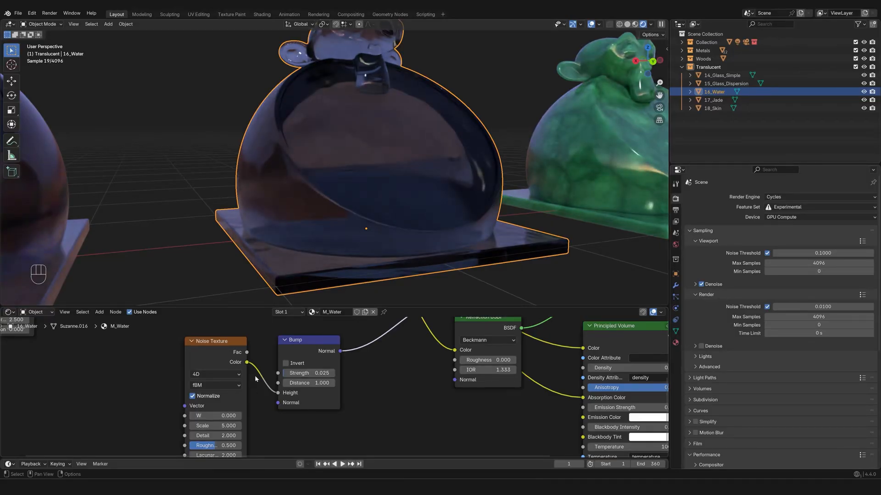
Inspect the Noise Texture's Dimensions options and its W field, leaving the node at 4D.
{"action": "left_click", "coordinate": [239, 375]}
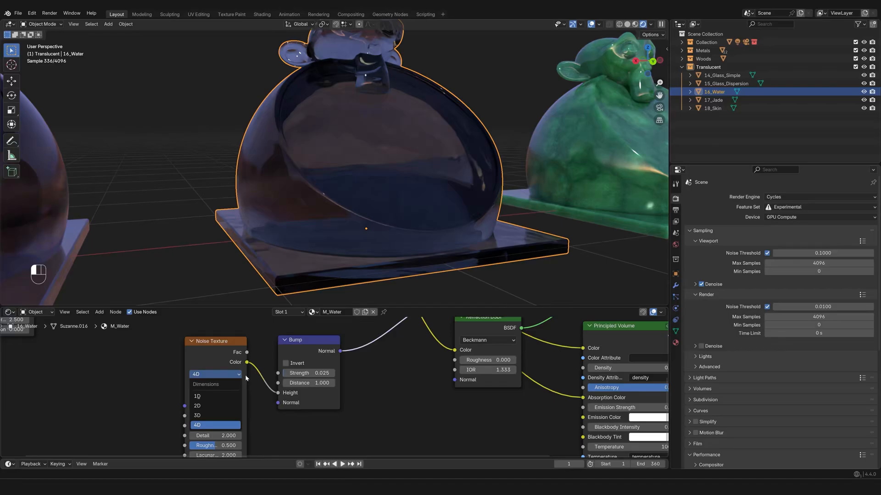
{"action": "left_click", "coordinate": [352, 421]}
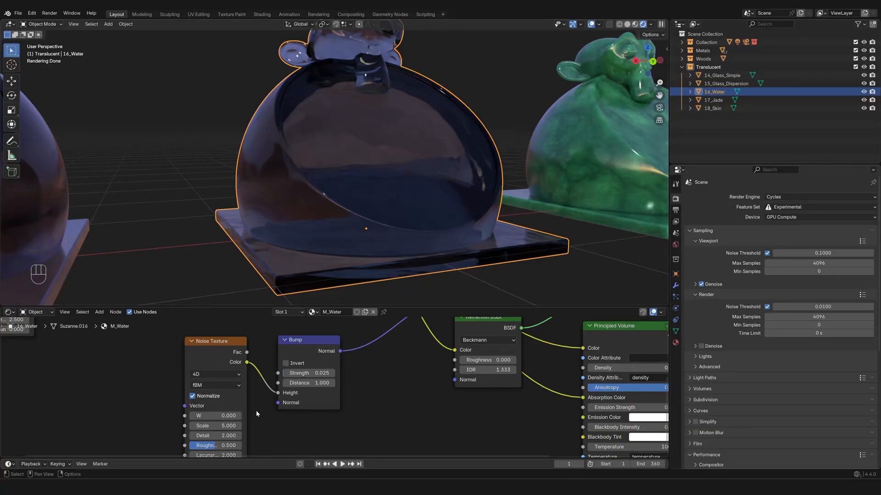
{"action": "scroll", "coordinate": [256, 417], "scroll_direction": "up", "scroll_amount": 3}
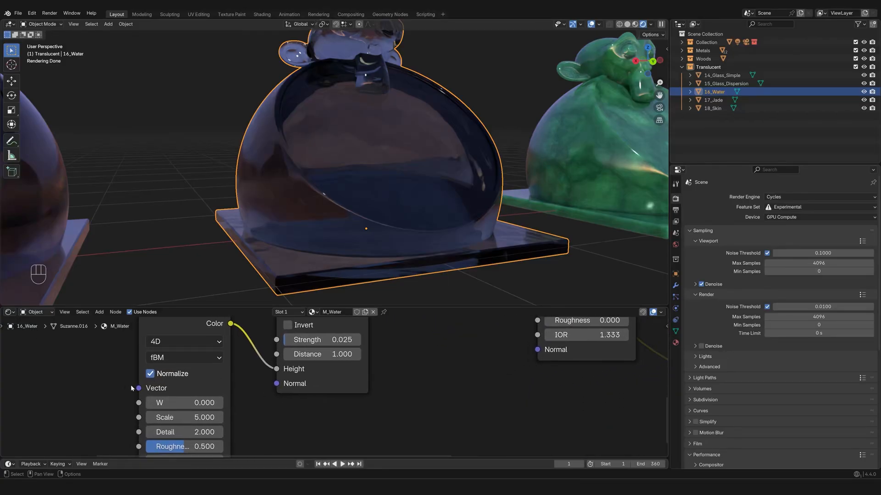
{"action": "left_click", "coordinate": [177, 404]}
{"action": "left_click", "coordinate": [260, 411]}
{"action": "scroll", "coordinate": [260, 412], "scroll_direction": "down", "scroll_amount": 3}
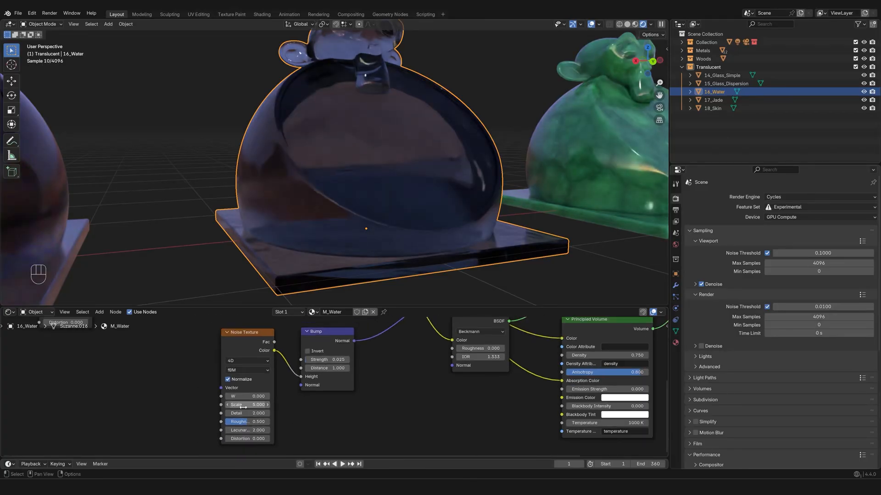
Try inserting a keyframe on the Noise Texture's W value at frame 1, and undo the keyframe.
{"action": "middle_click_drag", "start_coordinate": [290, 411], "coordinate": [333, 415]}
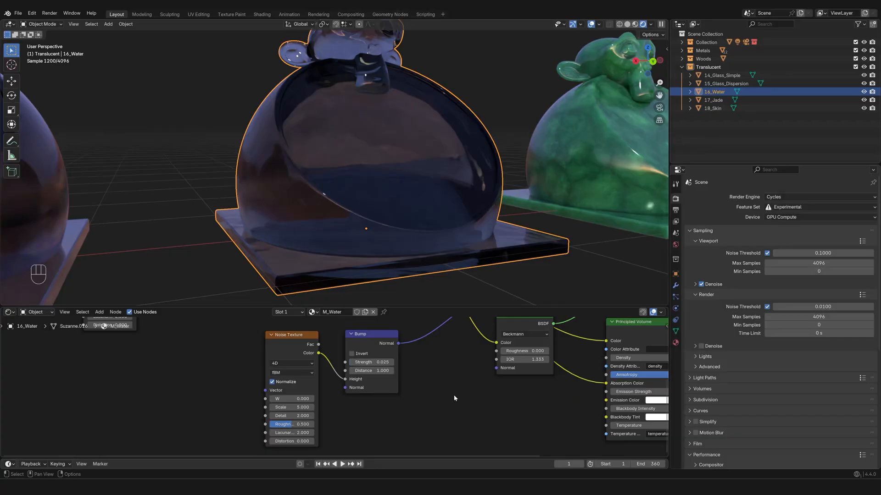
{"action": "scroll", "coordinate": [453, 395], "scroll_direction": "down", "scroll_amount": 1}
{"action": "scroll", "coordinate": [365, 417], "scroll_direction": "up", "scroll_amount": 3}
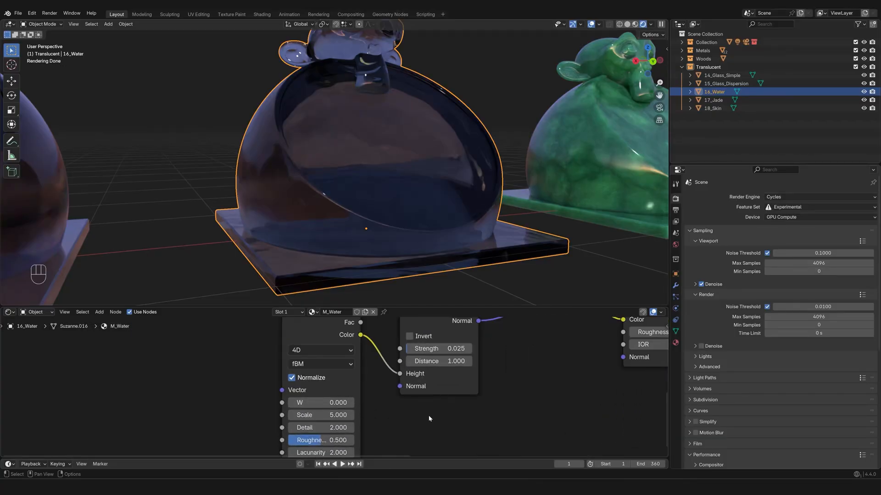
{"action": "key", "text": "i"}
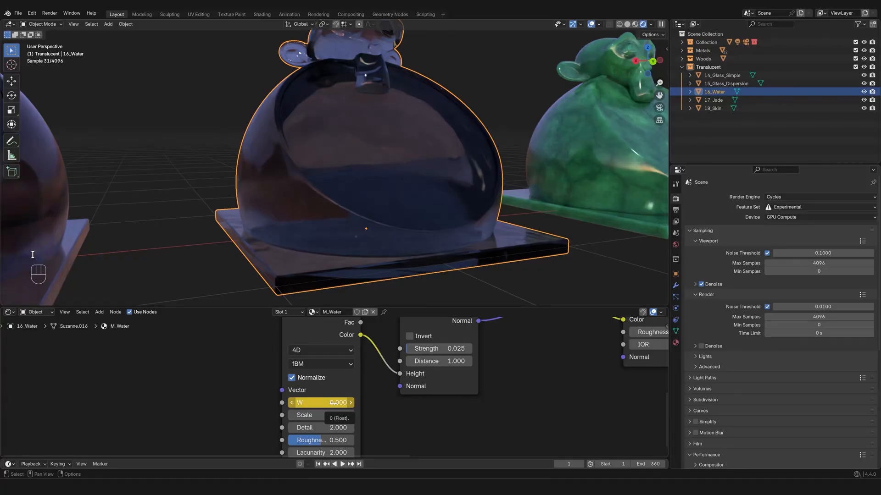
{"action": "key", "text": "ctrl+z"}
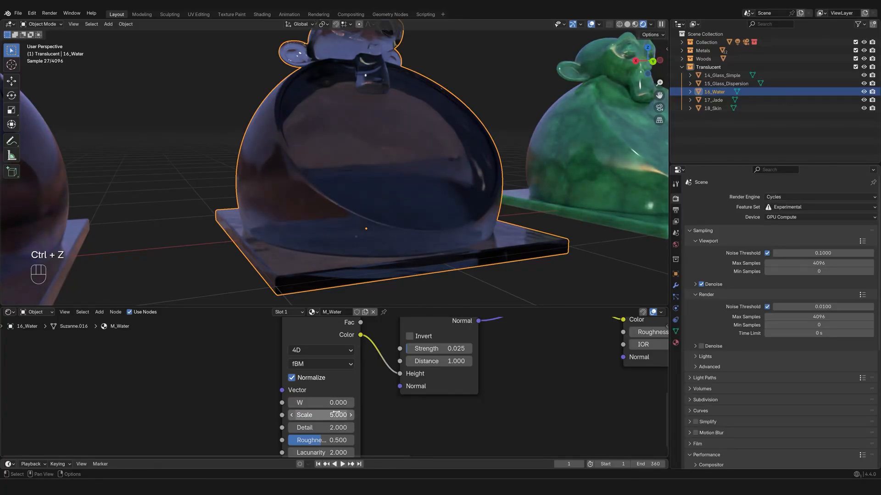
{"action": "key", "text": "n"}
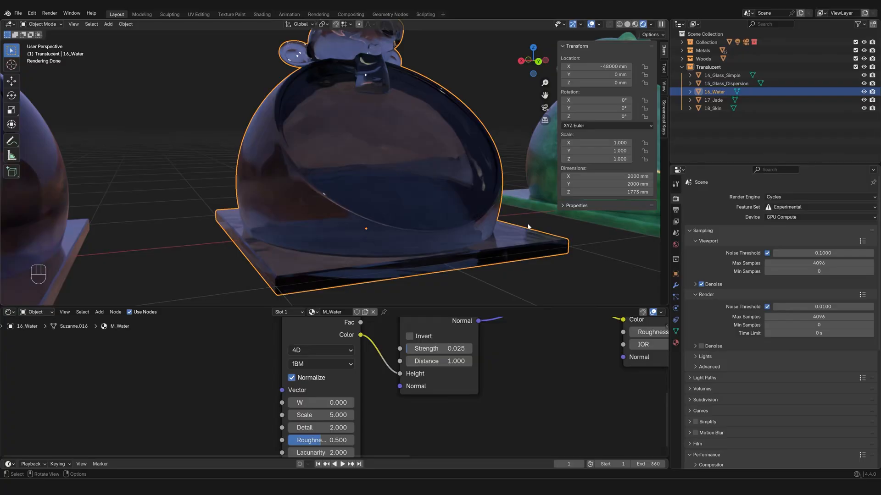
{"action": "key", "text": "n"}
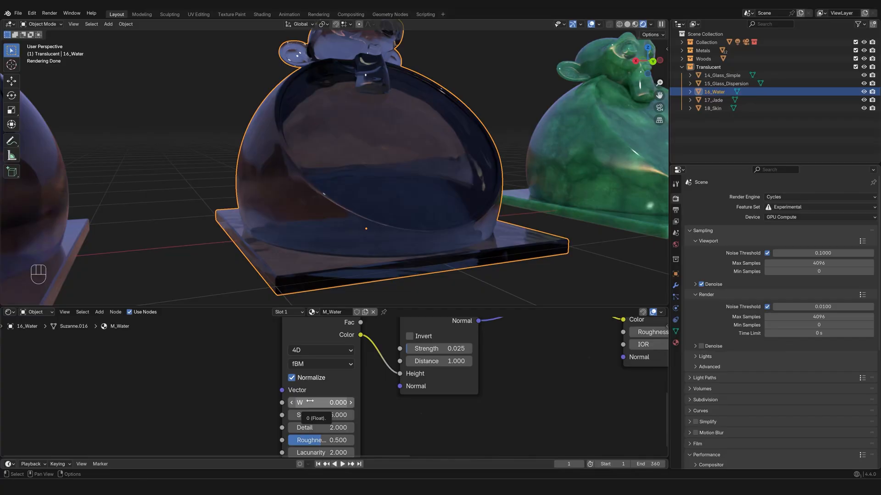
Drive the bump Noise Texture's W value with the expression #frame.
{"action": "left_click", "coordinate": [310, 402]}
{"action": "type", "text": "#"}
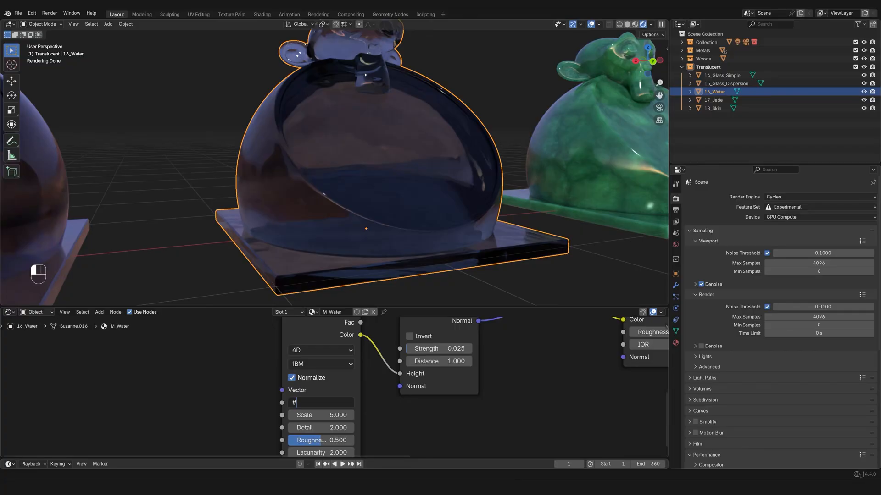
{"action": "type", "text": "frame"}
{"action": "key", "text": "Return"}
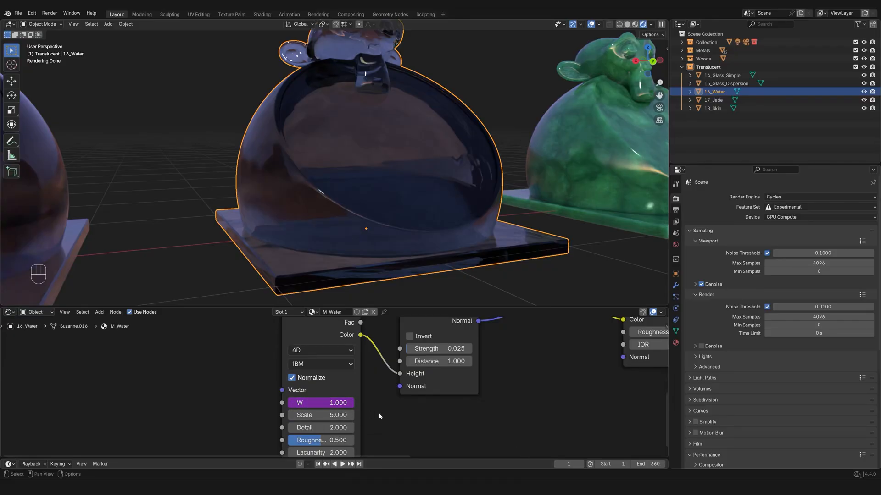
Set the timeline's current frame to 60.
{"action": "left_click", "coordinate": [569, 464]}
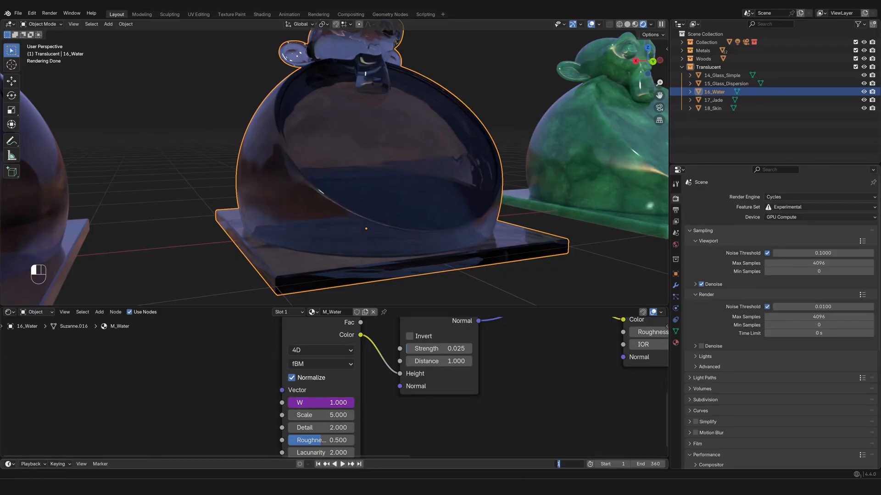
{"action": "type", "text": "60"}
{"action": "key", "text": "Return"}
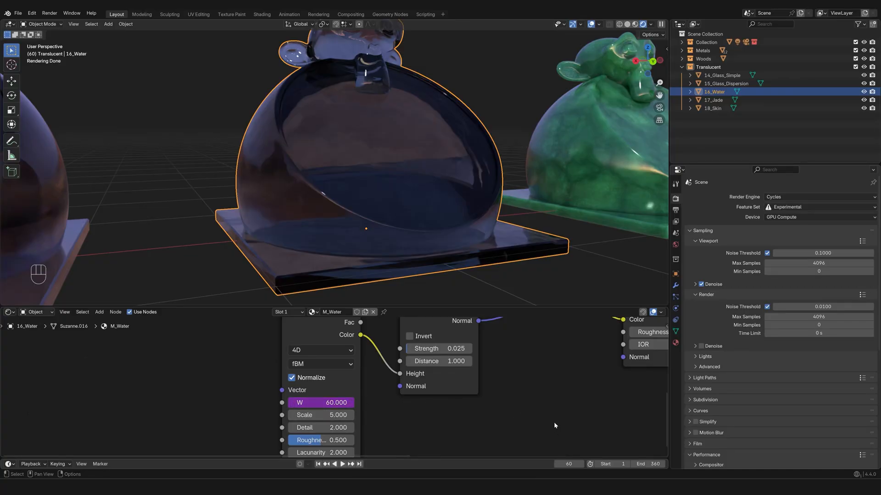
Slow the W value's driver on the bump Noise Texture by changing its expression to frame/10.
{"action": "left_click", "coordinate": [321, 403]}
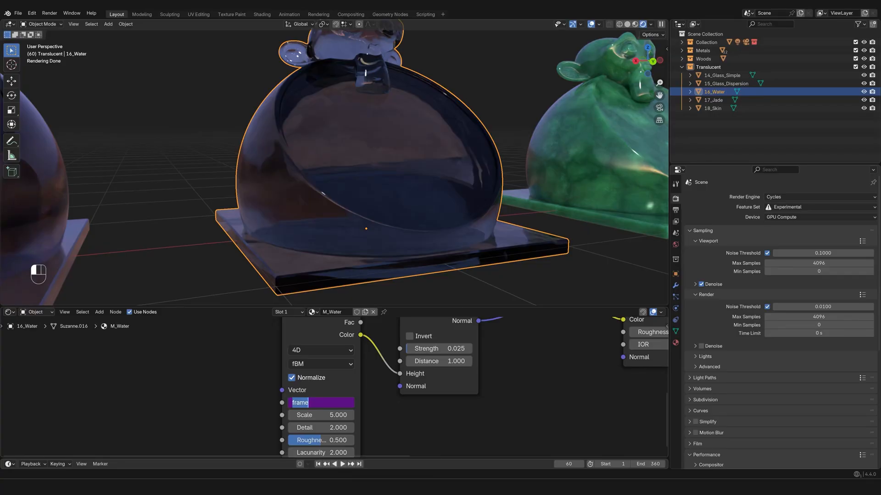
{"action": "key", "text": "End"}
{"action": "type", "text": "/10"}
{"action": "left_click", "coordinate": [419, 412]}
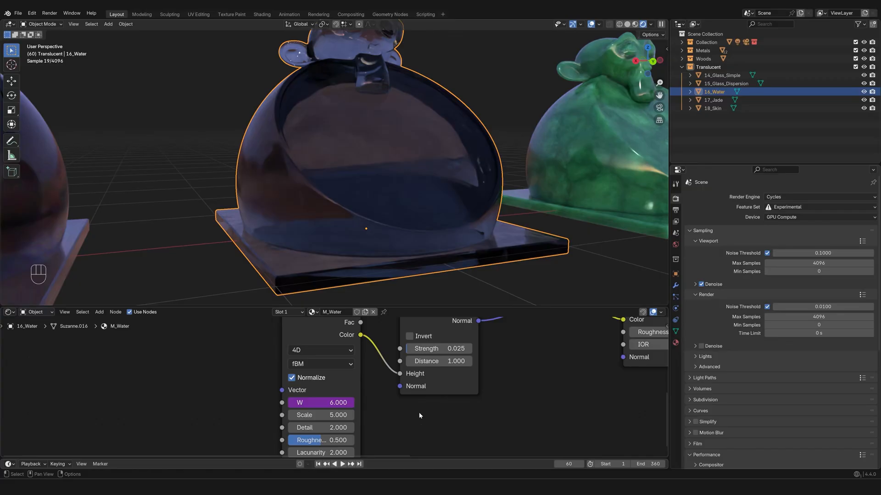
{"action": "left_click", "coordinate": [321, 403]}
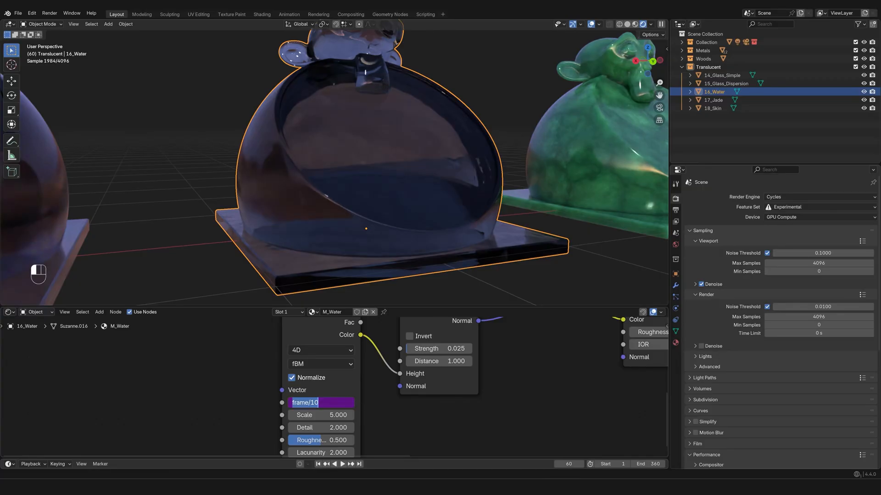
{"action": "left_click", "coordinate": [553, 444]}
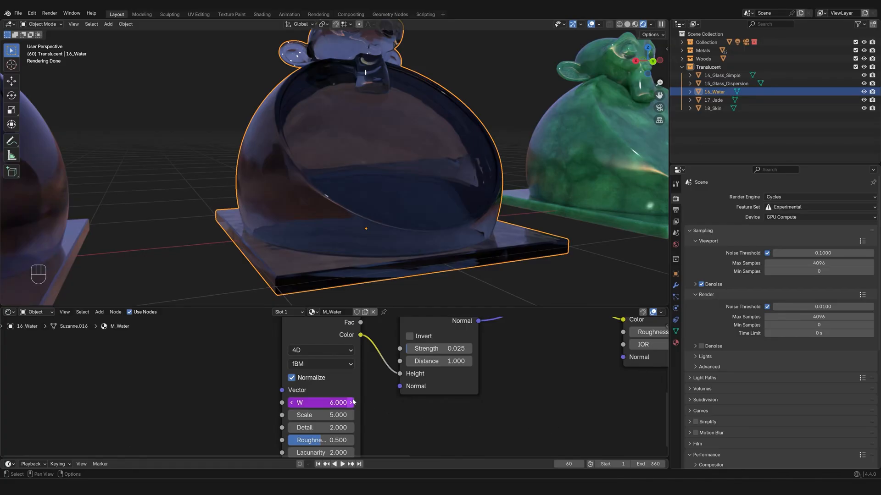
Delete the driver from the bump Noise Texture's W value.
{"action": "mouse_move", "coordinate": [317, 403]}
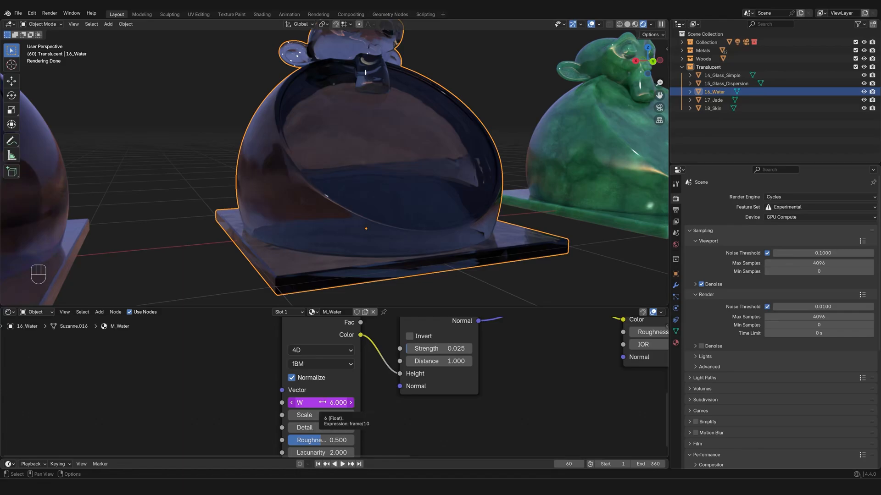
{"action": "scroll", "coordinate": [321, 402], "scroll_direction": "down", "scroll_amount": 6}
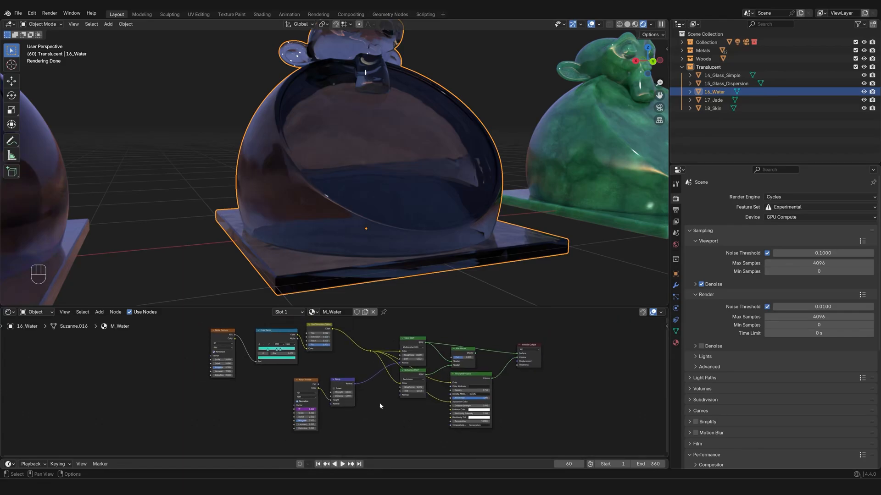
{"action": "scroll", "coordinate": [385, 408], "scroll_direction": "up", "scroll_amount": 2}
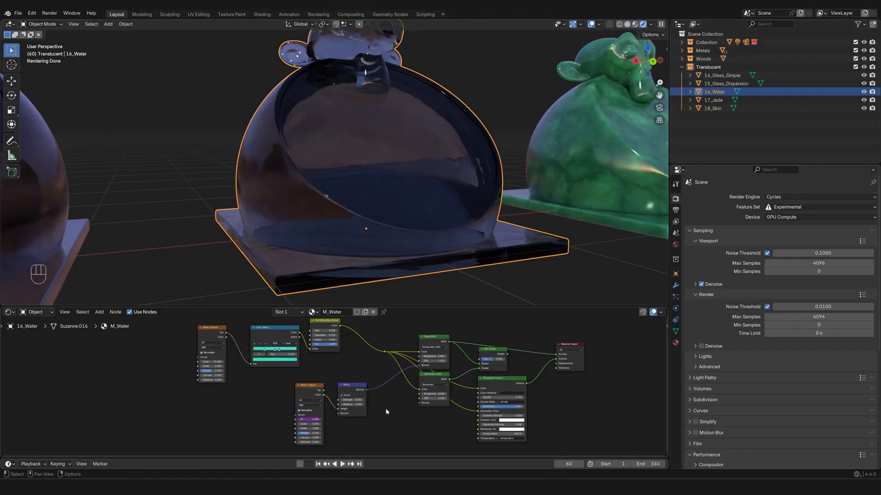
{"action": "middle_click_drag", "start_coordinate": [385, 408], "coordinate": [378, 406]}
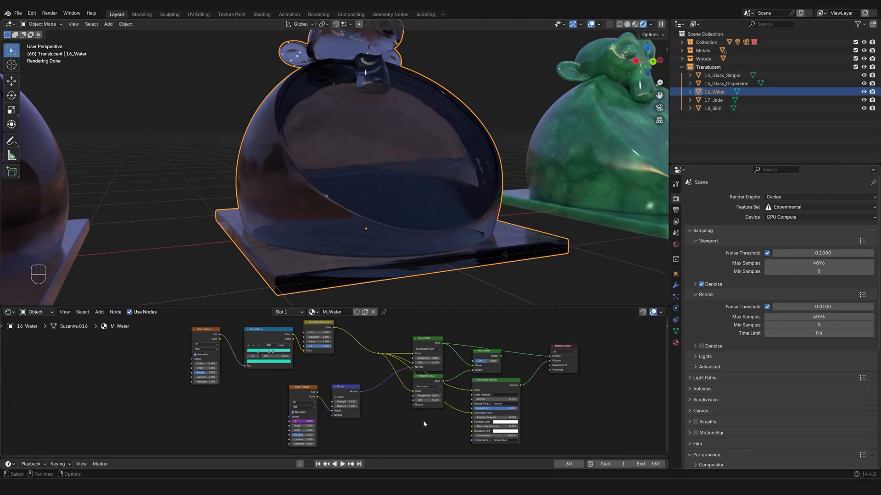
{"action": "scroll", "coordinate": [353, 422], "scroll_direction": "up", "scroll_amount": 3}
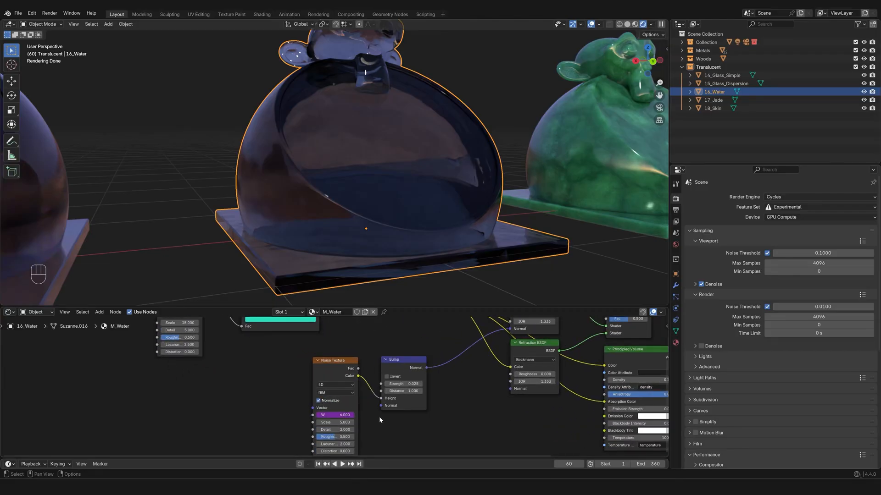
{"action": "scroll", "coordinate": [379, 417], "scroll_direction": "up", "scroll_amount": 3}
{"action": "left_click", "coordinate": [340, 428]}
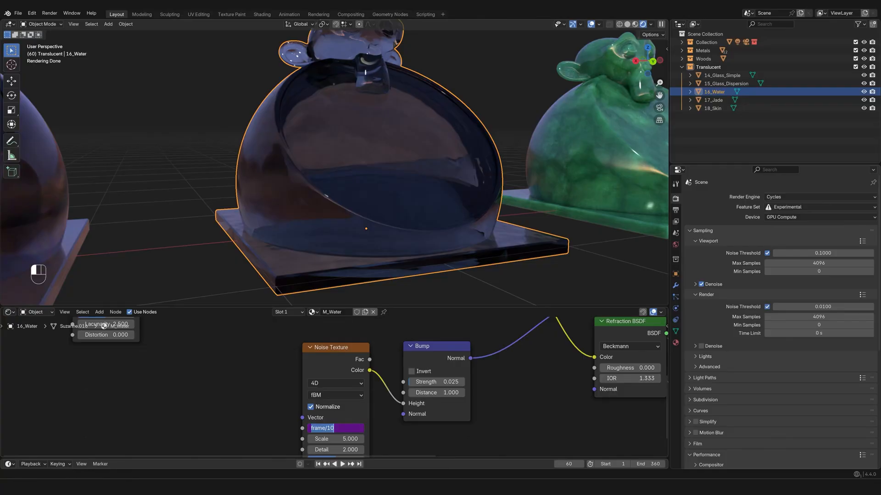
{"action": "key", "text": "Escape"}
{"action": "right_click", "coordinate": [345, 427]}
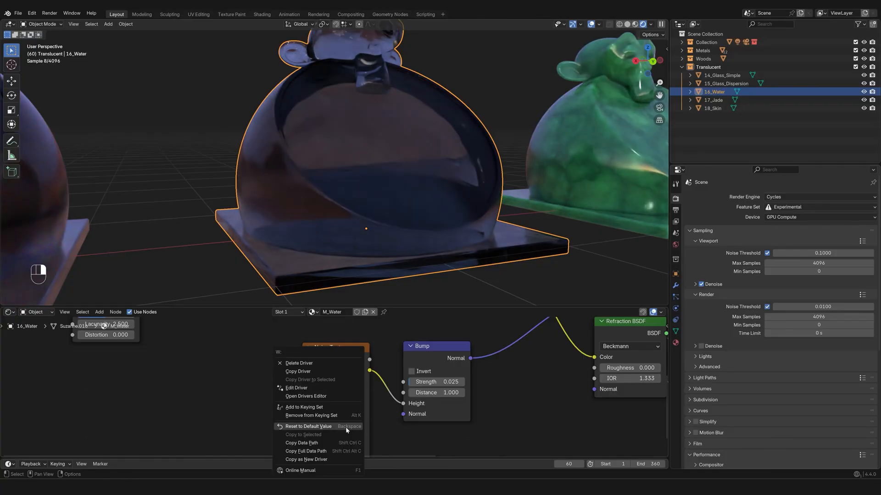
{"action": "left_click", "coordinate": [341, 362]}
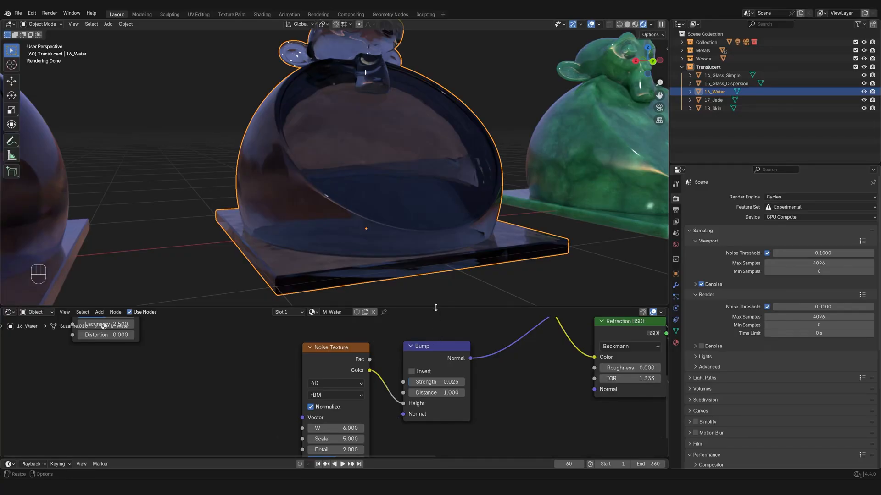
Select the 17_Jade figure in an enlarged 3D viewport and examine its jade surface up close from several angles.
{"action": "left_click_drag", "start_coordinate": [436, 307], "coordinate": [427, 404]}
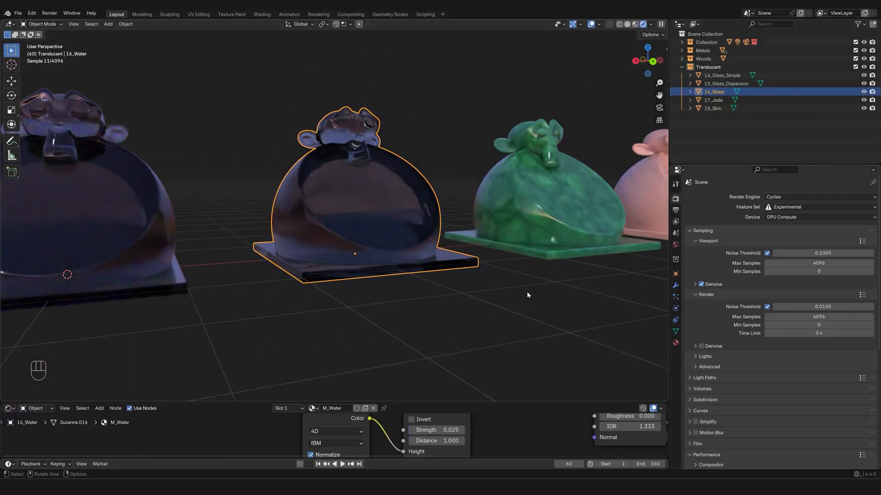
{"action": "middle_click_drag", "start_coordinate": [527, 290], "coordinate": [477, 318], "text": "shift"}
{"action": "middle_click_drag", "start_coordinate": [551, 298], "coordinate": [444, 317], "text": "shift"}
{"action": "scroll", "coordinate": [457, 337], "scroll_direction": "down", "scroll_amount": 2}
{"action": "scroll", "coordinate": [428, 321], "scroll_direction": "up", "scroll_amount": 2}
{"action": "scroll", "coordinate": [440, 321], "scroll_direction": "up", "scroll_amount": 3}
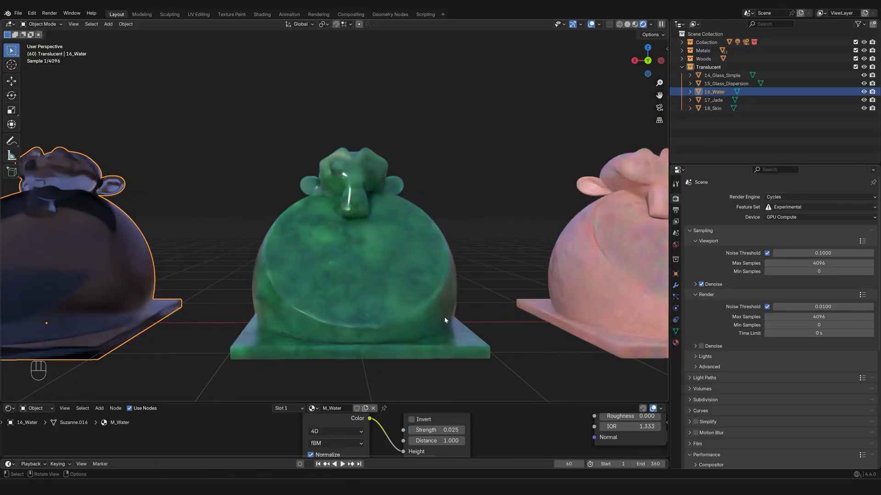
{"action": "left_click", "coordinate": [443, 316]}
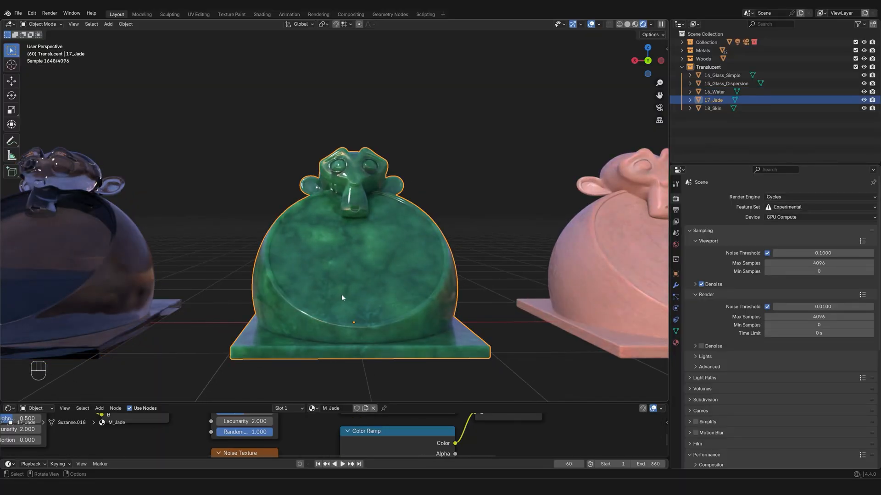
{"action": "scroll", "coordinate": [342, 297], "scroll_direction": "up", "scroll_amount": 3}
{"action": "middle_click_drag", "start_coordinate": [341, 297], "coordinate": [384, 286]}
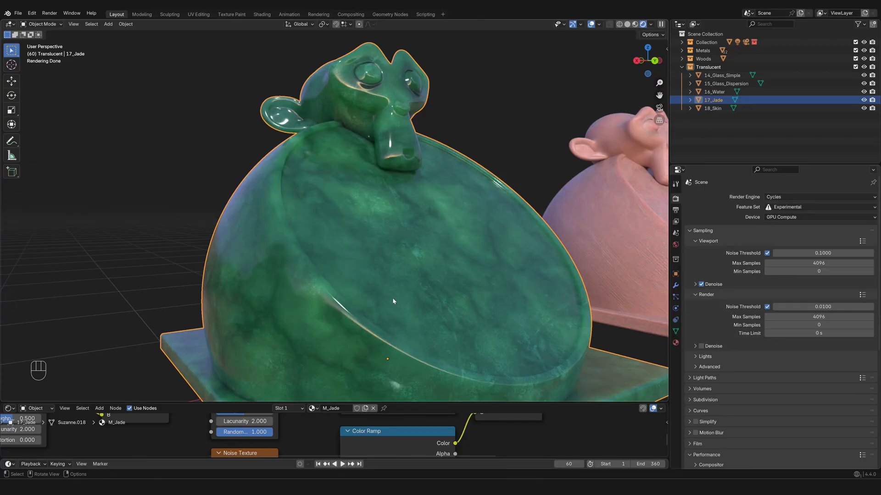
{"action": "middle_click_drag", "start_coordinate": [393, 301], "coordinate": [371, 230]}
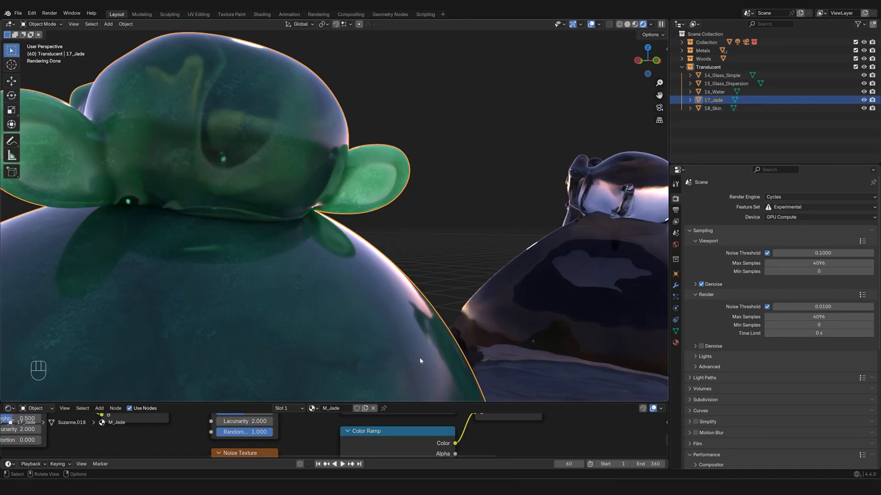
Enlarge the shader editor and examine the Principled BSDF settings of the M_Jade material.
{"action": "left_click_drag", "start_coordinate": [415, 402], "coordinate": [422, 258]}
{"action": "scroll", "coordinate": [478, 384], "scroll_direction": "down", "scroll_amount": 6}
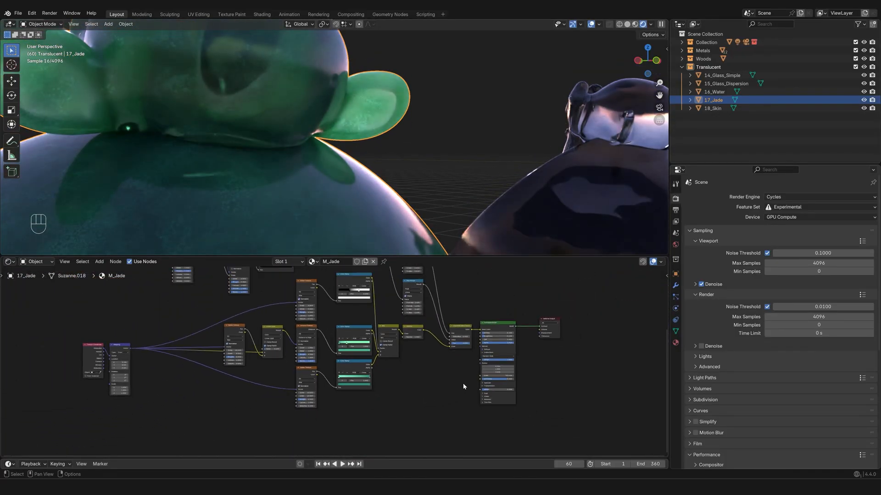
{"action": "middle_click_drag", "start_coordinate": [427, 378], "coordinate": [292, 375]}
{"action": "scroll", "coordinate": [311, 381], "scroll_direction": "up", "scroll_amount": 8}
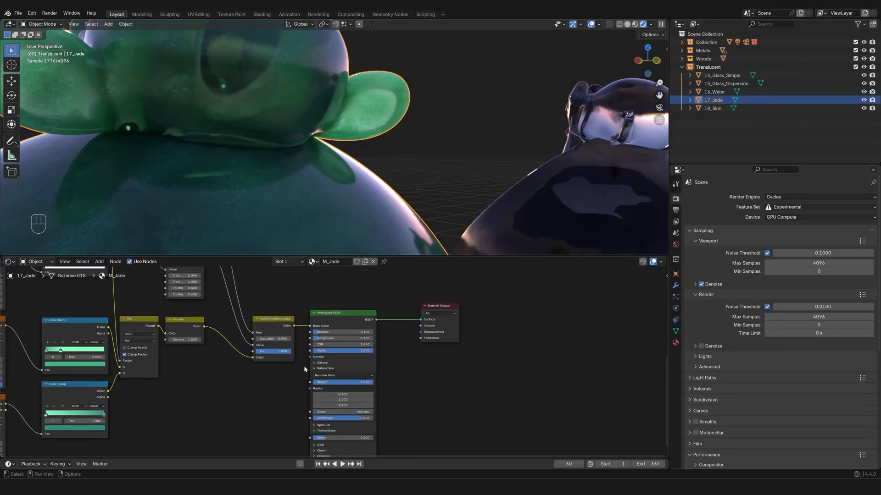
{"action": "scroll", "coordinate": [282, 368], "scroll_direction": "up", "scroll_amount": 2}
{"action": "scroll", "coordinate": [282, 371], "scroll_direction": "up", "scroll_amount": 1}
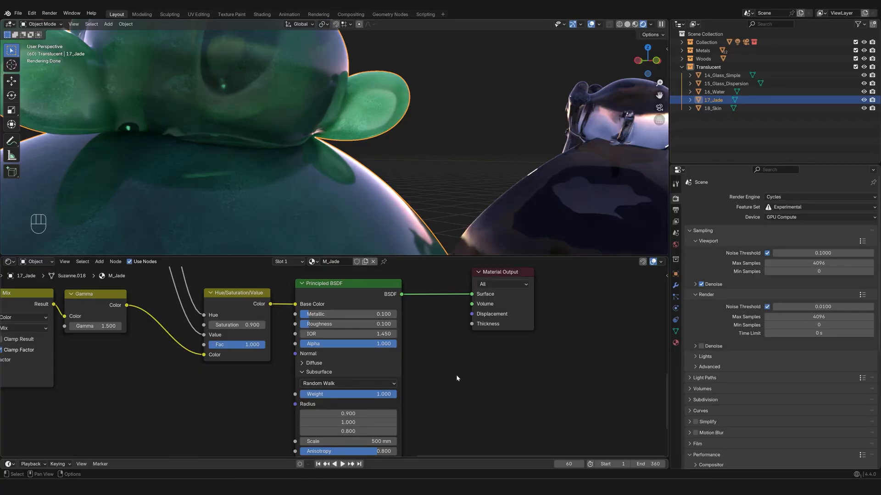
{"action": "scroll", "coordinate": [456, 375], "scroll_direction": "down", "scroll_amount": 2}
{"action": "middle_click_drag", "start_coordinate": [453, 379], "coordinate": [467, 374]}
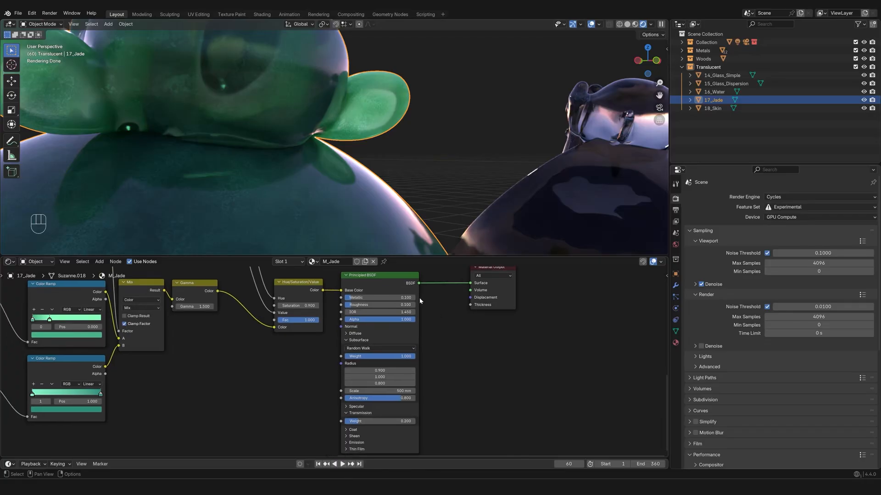
{"action": "left_click", "coordinate": [351, 342]}
{"action": "left_click", "coordinate": [350, 342]}
Examine the M_Jade color node network and the Principled BSDF's subsurface and transmission values.
{"action": "scroll", "coordinate": [300, 381], "scroll_direction": "down", "scroll_amount": 5}
{"action": "middle_click_drag", "start_coordinate": [301, 370], "coordinate": [352, 379]}
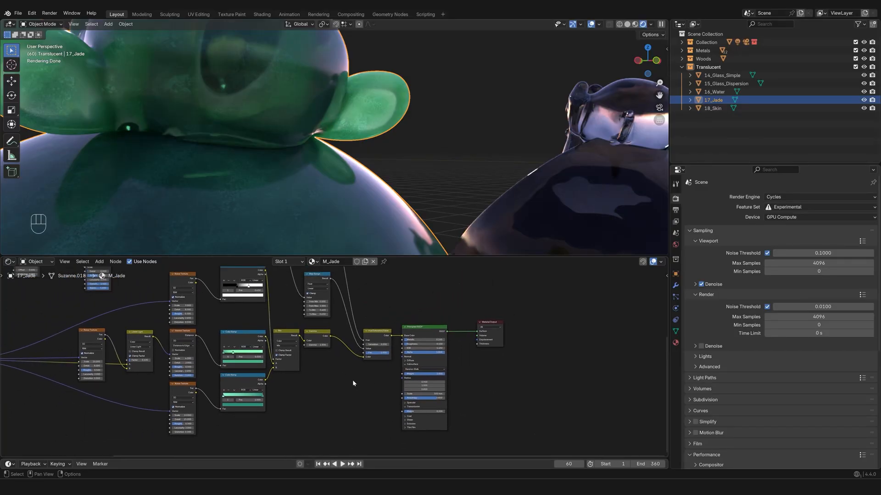
{"action": "scroll", "coordinate": [350, 382], "scroll_direction": "down", "scroll_amount": 1}
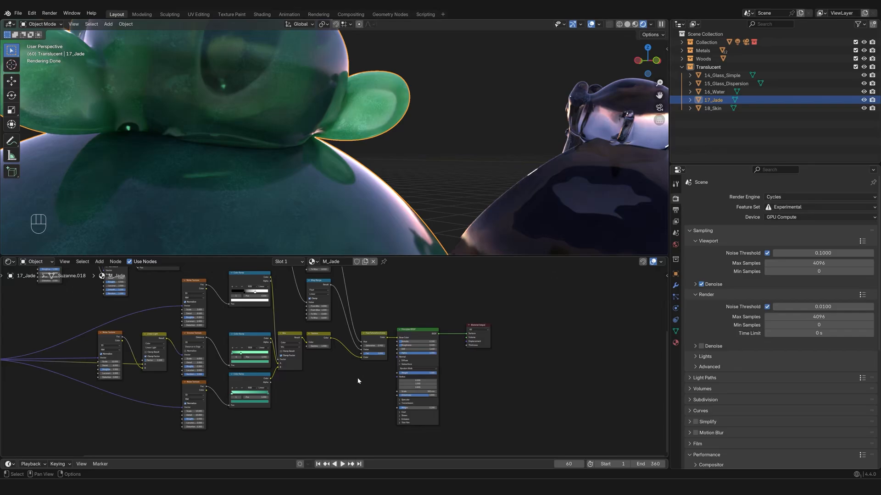
{"action": "scroll", "coordinate": [375, 398], "scroll_direction": "up", "scroll_amount": 3}
{"action": "middle_click_drag", "start_coordinate": [374, 399], "coordinate": [312, 366]}
{"action": "scroll", "coordinate": [344, 374], "scroll_direction": "up", "scroll_amount": 3}
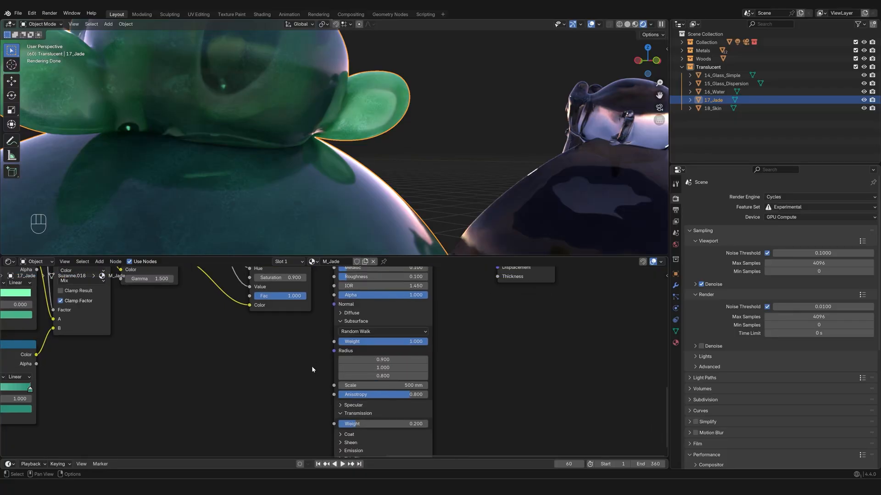
{"action": "scroll", "coordinate": [312, 375], "scroll_direction": "up", "scroll_amount": 2}
{"action": "scroll", "coordinate": [303, 378], "scroll_direction": "up", "scroll_amount": 1}
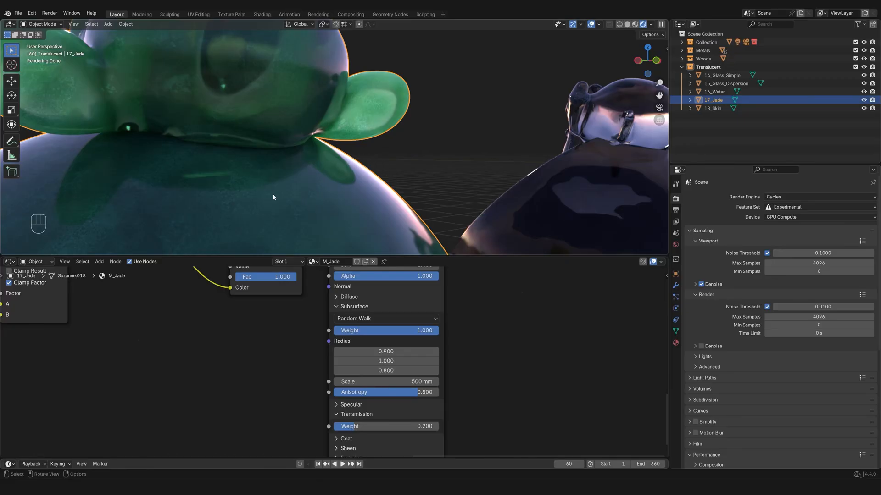
Try setting the second and third subsurface Radius values of the jade's Principled BSDF to 0, and undo both changes.
{"action": "left_click", "coordinate": [402, 361]}
{"action": "type", "text": "0"}
{"action": "key", "text": "Return"}
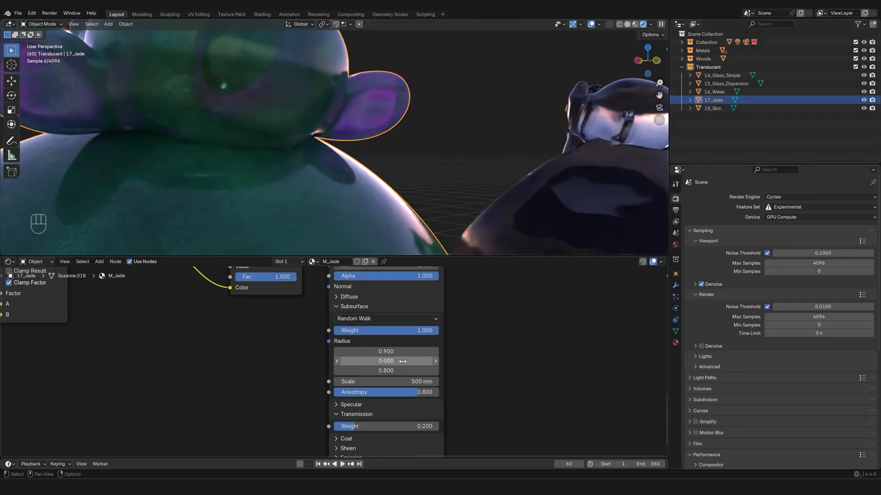
{"action": "left_click", "coordinate": [395, 371]}
{"action": "type", "text": "0"}
{"action": "key", "text": "Return"}
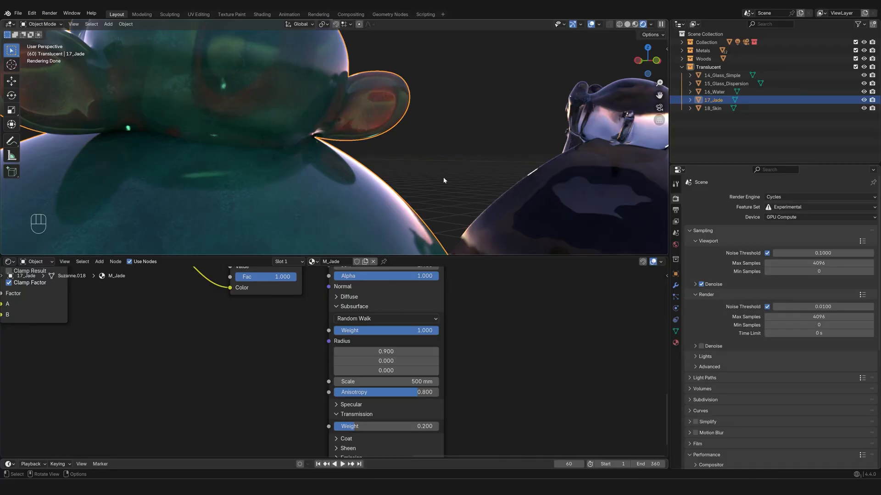
{"action": "key", "text": "ctrl+z"}
{"action": "key", "text": "ctrl+z"}
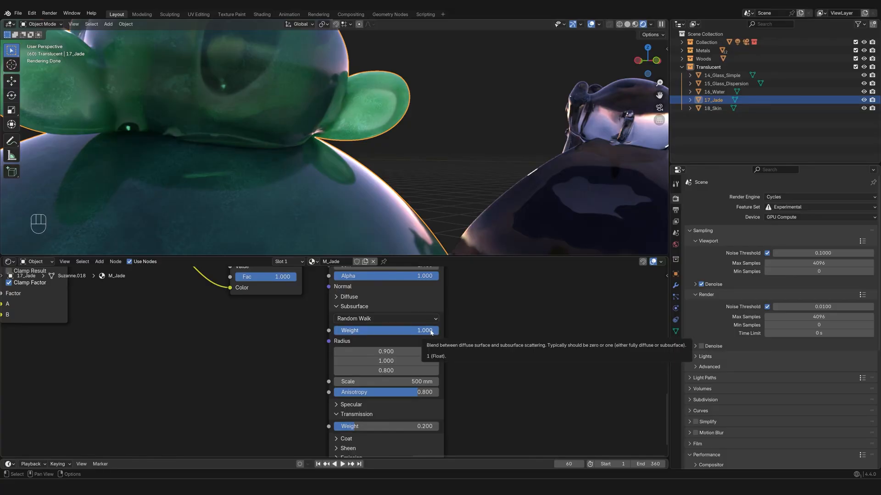
Lower the jade's Subsurface Weight to 0 to compare, and return it to 1.
{"action": "left_click_drag", "start_coordinate": [430, 331], "coordinate": [333, 329]}
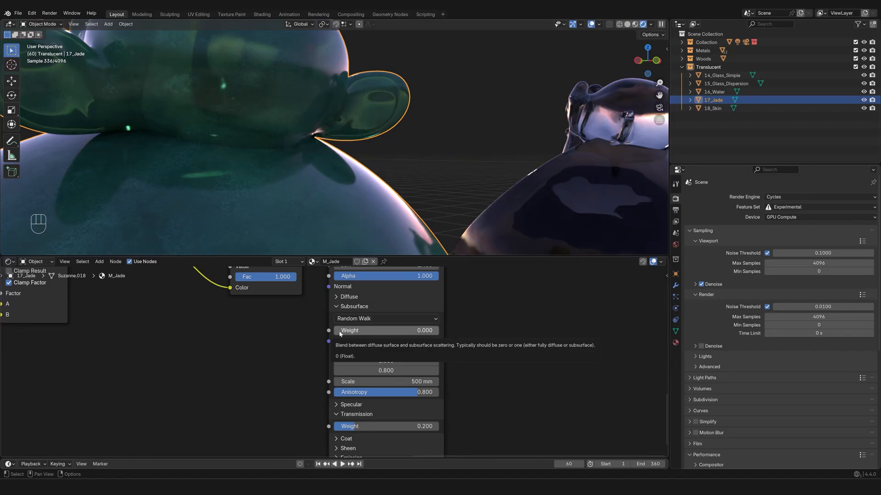
{"action": "left_click_drag", "start_coordinate": [340, 334], "coordinate": [443, 331]}
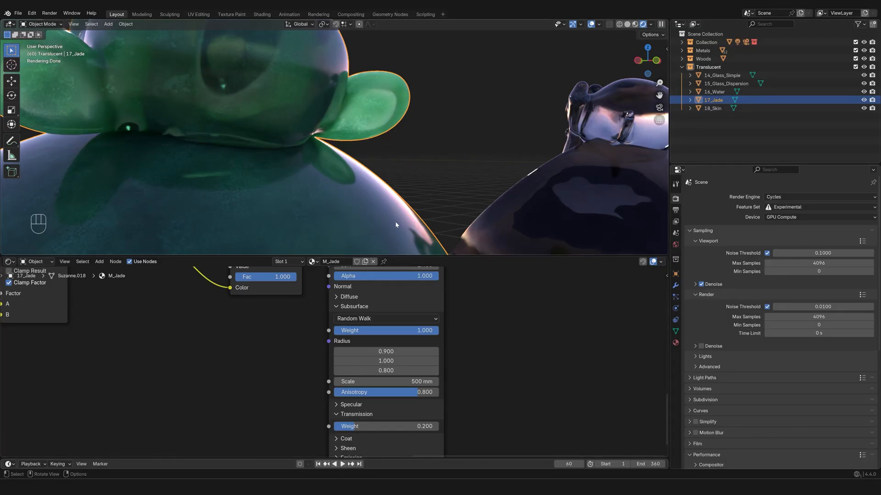
Try the jade's Subsurface Scale at 50 mm and 5000 mm to compare, and return it to 500 mm.
{"action": "left_click", "coordinate": [386, 381]}
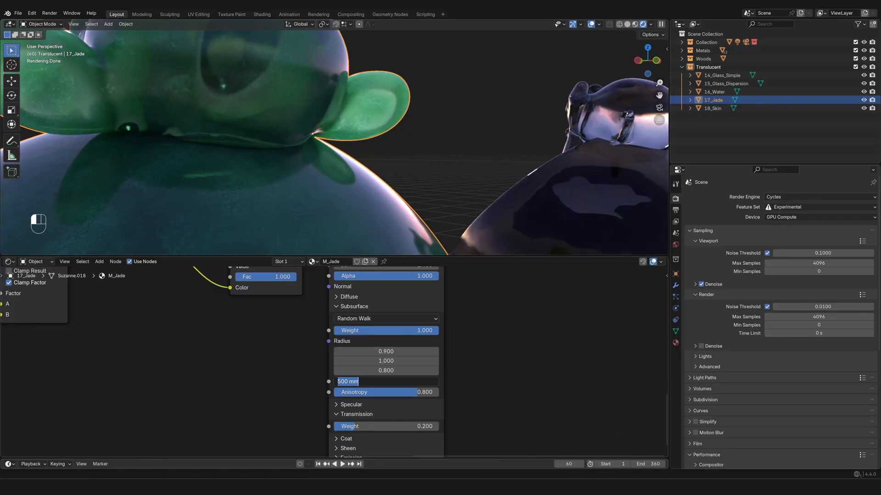
{"action": "type", "text": "50"}
{"action": "key", "text": "Return"}
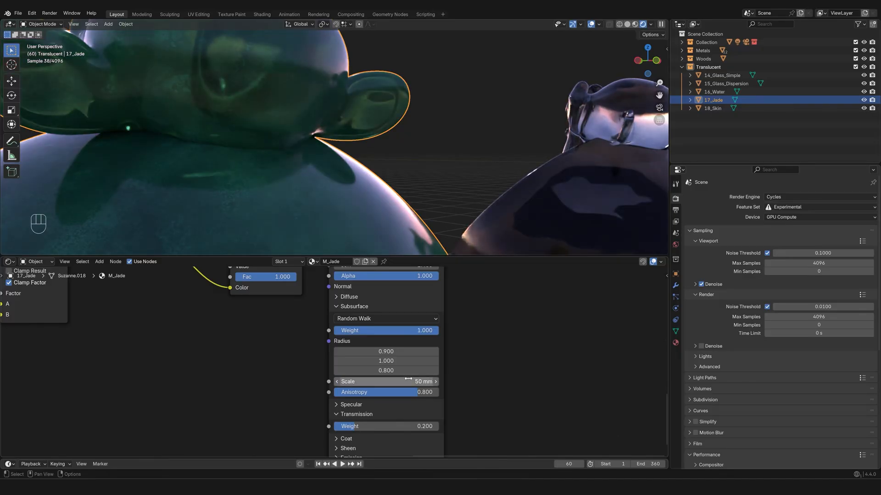
{"action": "left_click", "coordinate": [408, 382]}
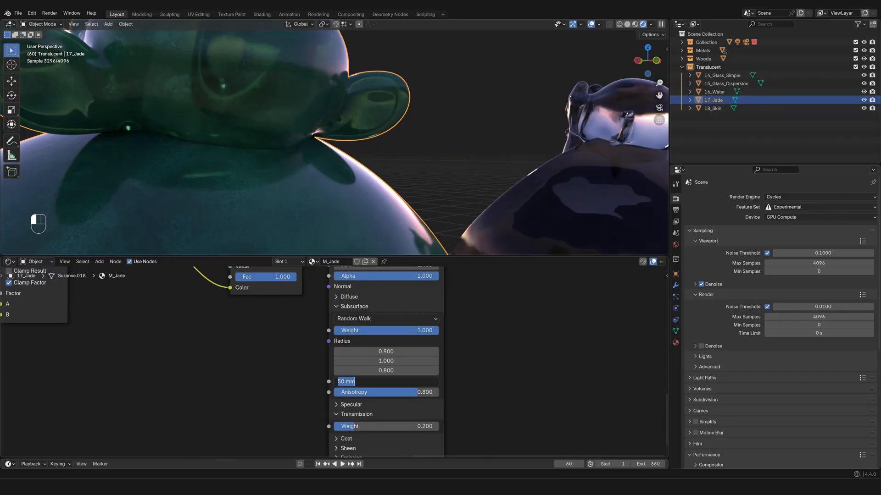
{"action": "type", "text": "5000"}
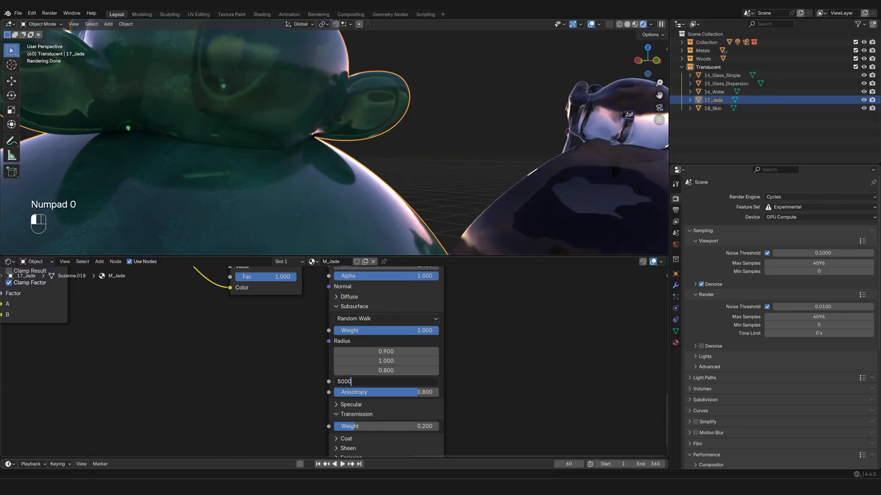
{"action": "key", "text": "Return"}
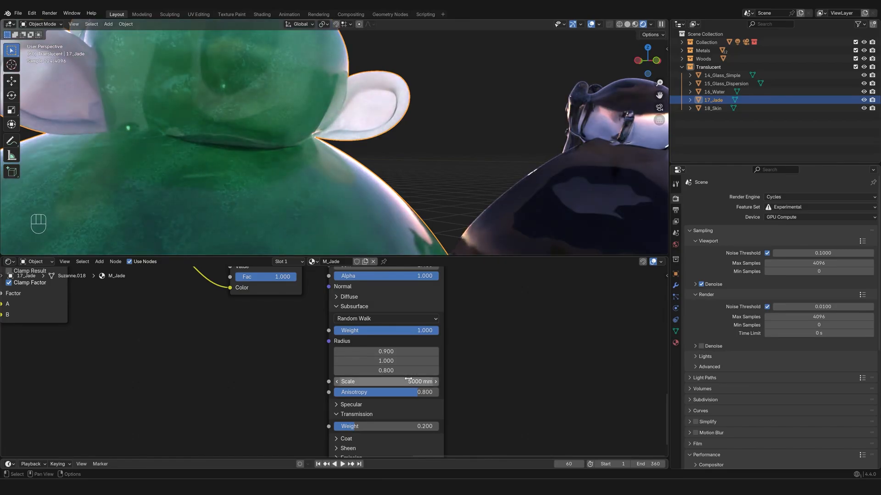
{"action": "left_click", "coordinate": [408, 381]}
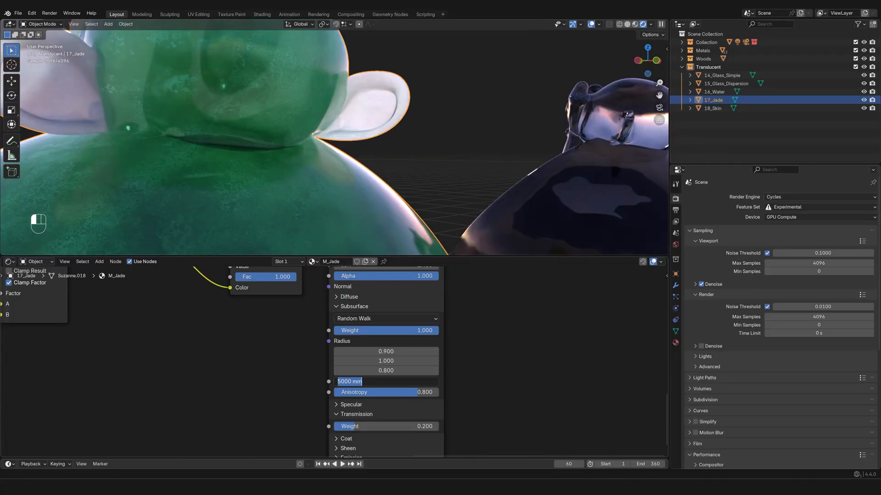
{"action": "type", "text": "500"}
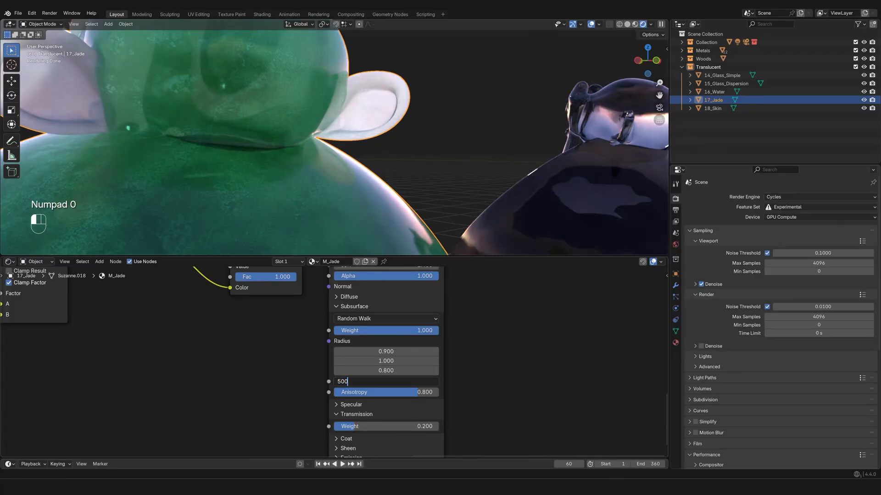
{"action": "key", "text": "Return"}
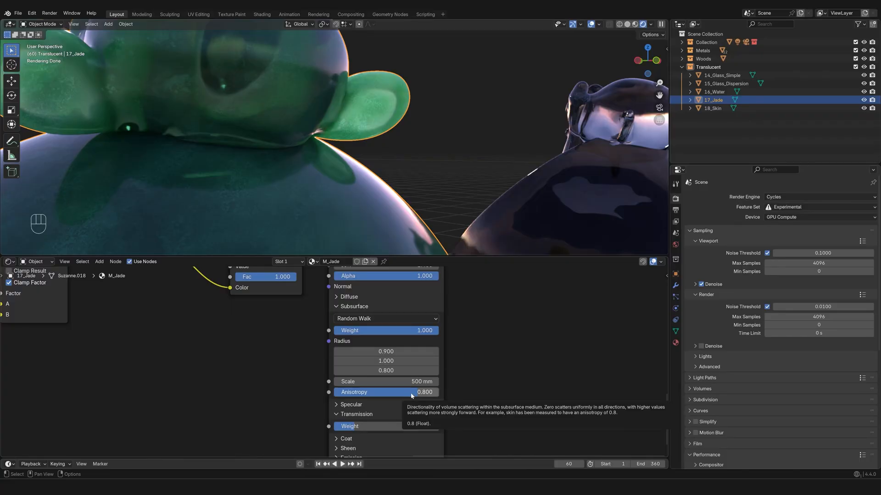
Try the jade's Subsurface Anisotropy at 1 and 0 to compare, and return it to 0.8.
{"action": "left_click_drag", "start_coordinate": [412, 396], "coordinate": [438, 396]}
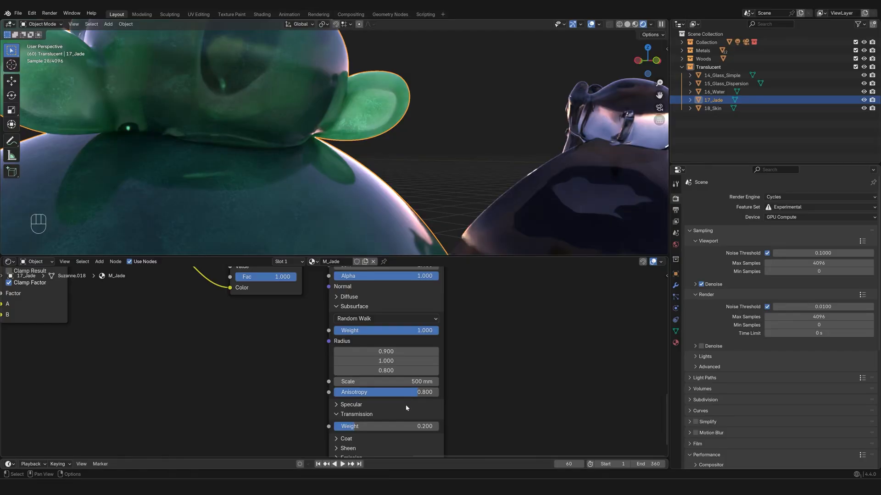
{"action": "left_click_drag", "start_coordinate": [415, 392], "coordinate": [438, 395]}
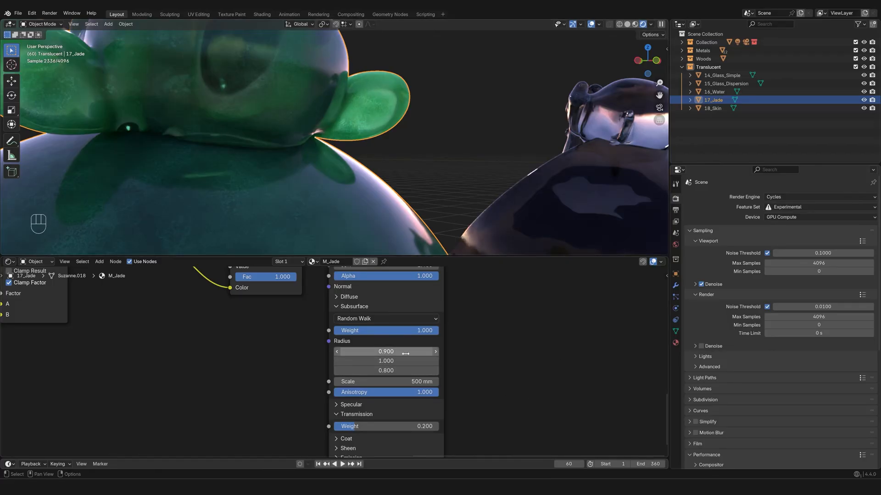
{"action": "left_click_drag", "start_coordinate": [419, 392], "coordinate": [362, 392]}
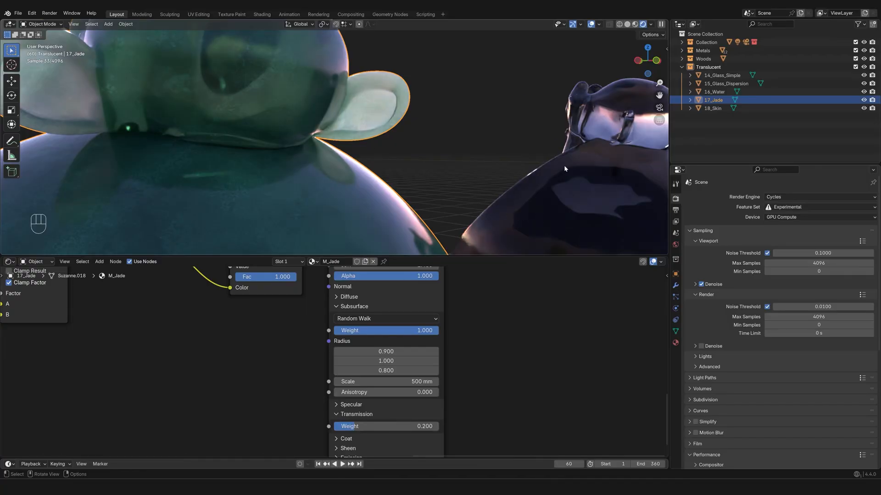
{"action": "left_click", "coordinate": [387, 392]}
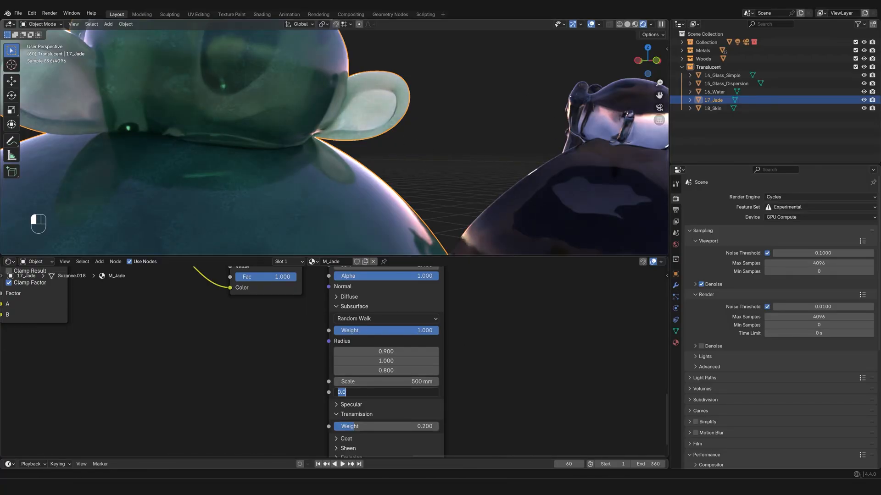
{"action": "key", "text": "BackSpace"}
{"action": "type", "text": "0.8"}
{"action": "key", "text": "Return"}
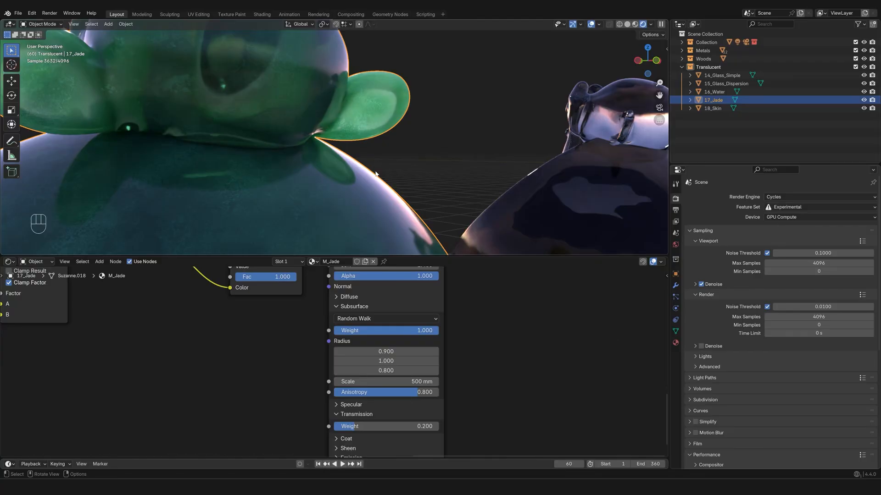
Deselect the jade figure and examine its translucency from below, from the front and from both sides.
{"action": "middle_click_drag", "start_coordinate": [352, 152], "coordinate": [369, 182]}
{"action": "scroll", "coordinate": [334, 193], "scroll_direction": "down", "scroll_amount": 3}
{"action": "scroll", "coordinate": [359, 155], "scroll_direction": "up", "scroll_amount": 2}
{"action": "left_click", "coordinate": [195, 176]}
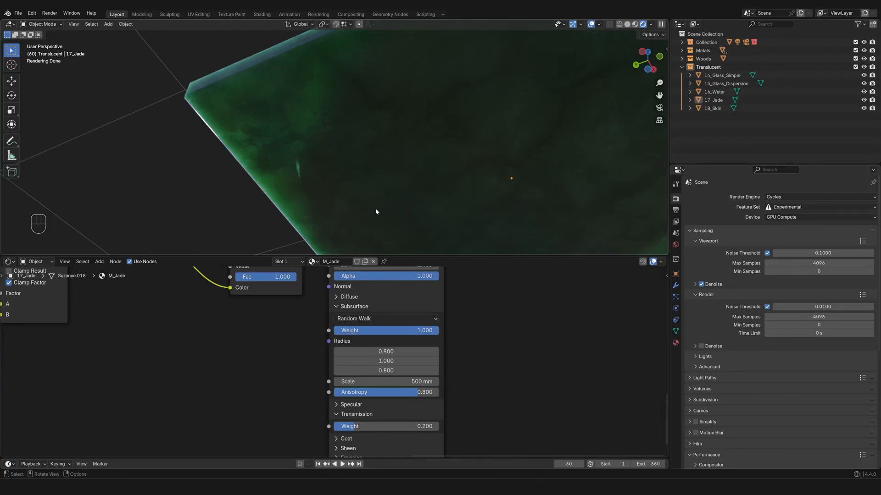
{"action": "scroll", "coordinate": [394, 162], "scroll_direction": "down", "scroll_amount": 1}
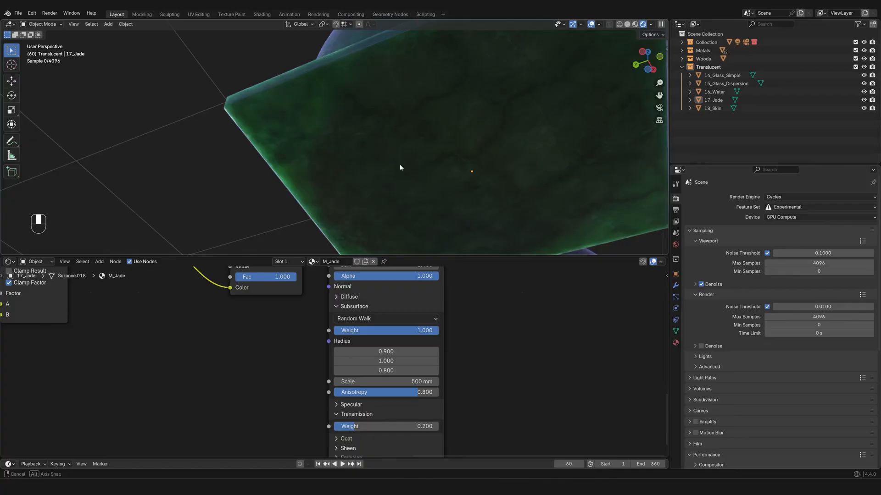
{"action": "middle_click_drag", "start_coordinate": [400, 166], "coordinate": [434, 176]}
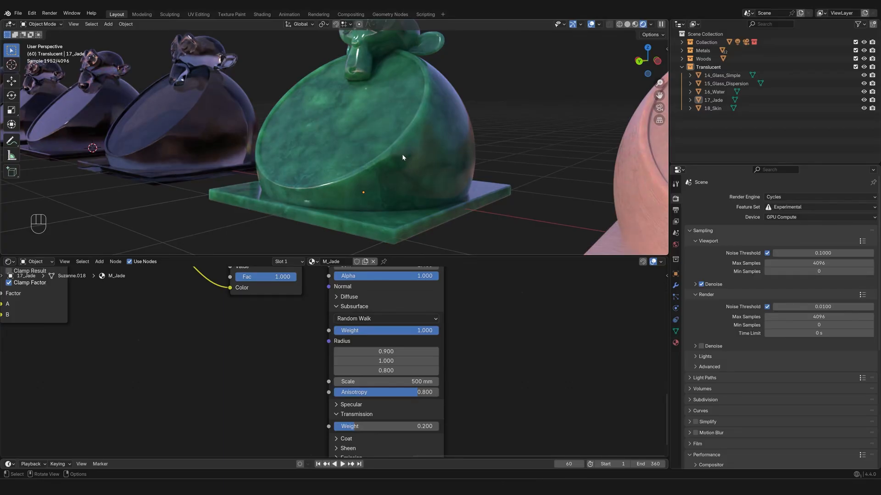
{"action": "middle_click_drag", "start_coordinate": [383, 134], "coordinate": [337, 197], "text": "shift"}
{"action": "scroll", "coordinate": [352, 154], "scroll_direction": "up", "scroll_amount": 1}
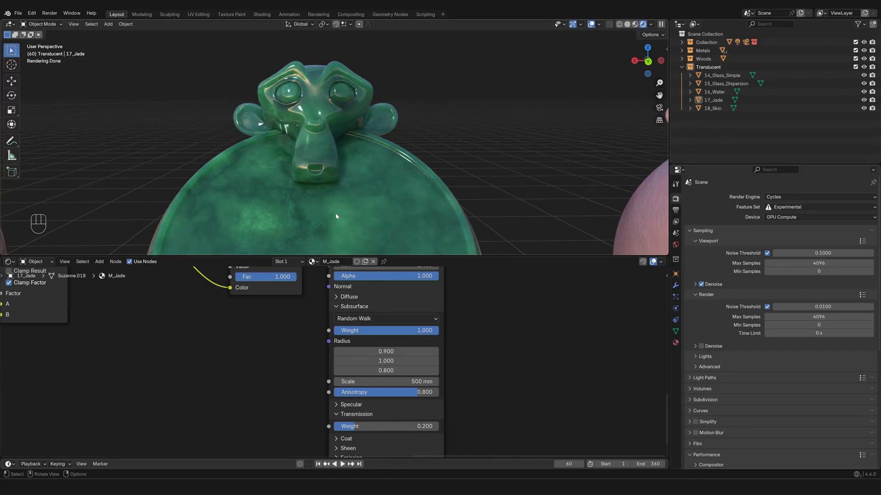
{"action": "scroll", "coordinate": [336, 214], "scroll_direction": "down", "scroll_amount": 4}
{"action": "middle_click_drag", "start_coordinate": [332, 217], "coordinate": [390, 155], "text": "shift"}
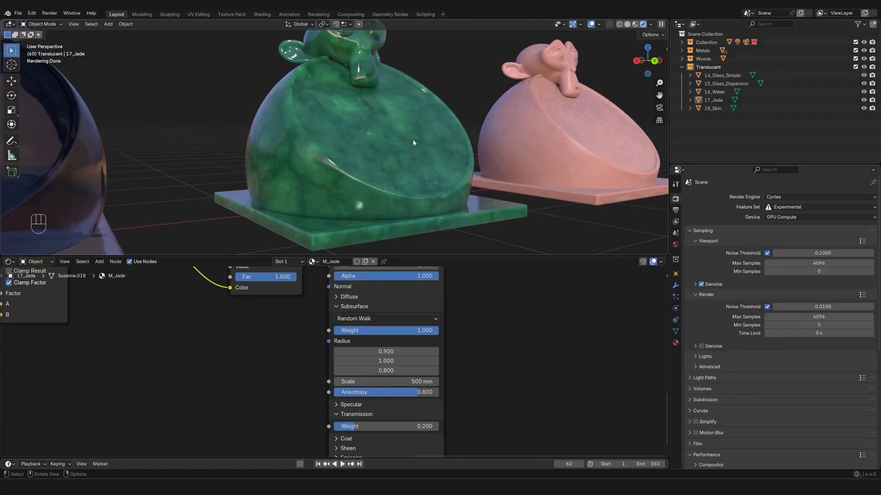
{"action": "middle_click_drag", "start_coordinate": [409, 140], "coordinate": [353, 154]}
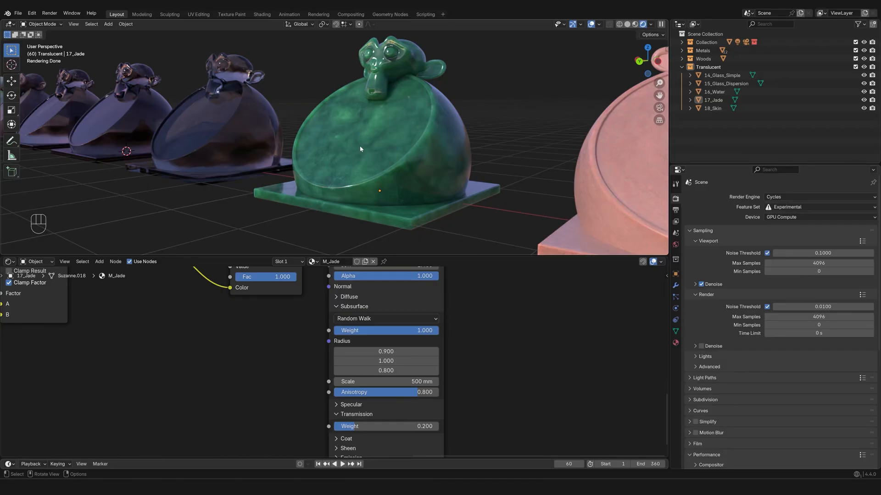
{"action": "middle_click_drag", "start_coordinate": [360, 139], "coordinate": [368, 141]}
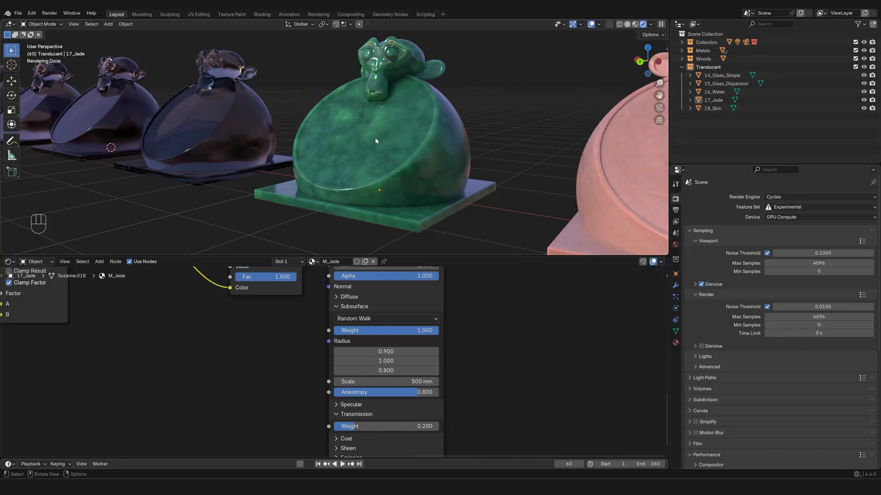
{"action": "scroll", "coordinate": [414, 151], "scroll_direction": "down", "scroll_amount": 1}
{"action": "middle_click_drag", "start_coordinate": [414, 152], "coordinate": [377, 175], "text": "shift"}
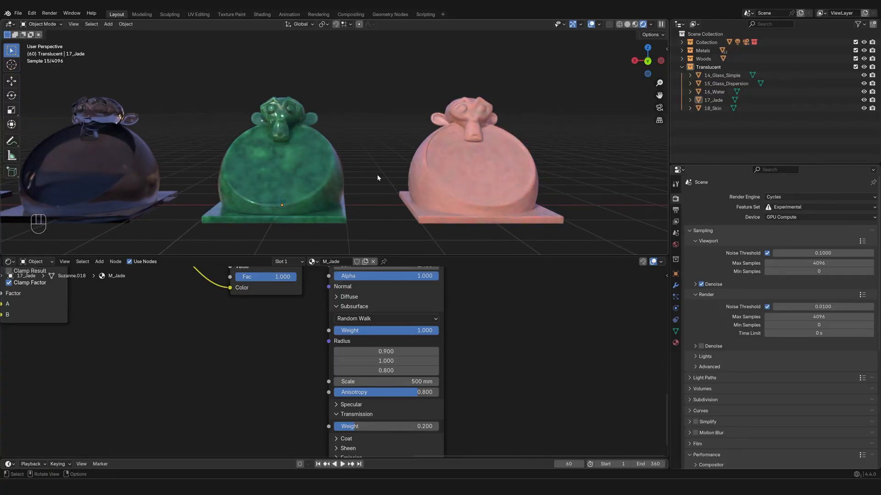
Select the 18_Skin figure and examine its head and front surface up close.
{"action": "left_click", "coordinate": [467, 183]}
{"action": "scroll", "coordinate": [427, 316], "scroll_direction": "down", "scroll_amount": 4}
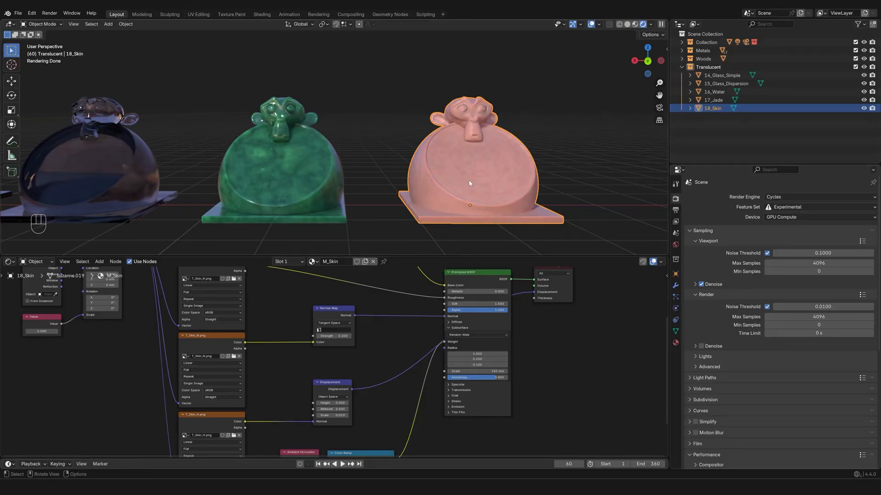
{"action": "middle_click_drag", "start_coordinate": [479, 168], "coordinate": [375, 168], "text": "shift"}
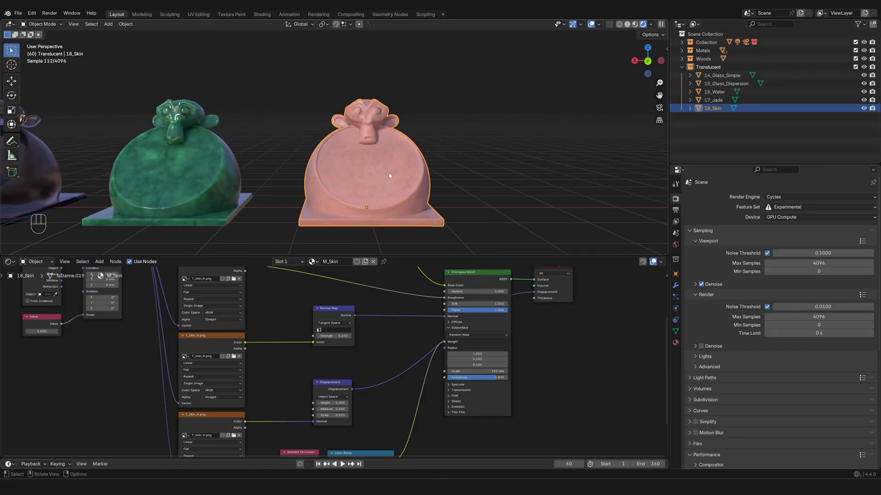
{"action": "middle_click_drag", "start_coordinate": [389, 173], "coordinate": [357, 196]}
{"action": "scroll", "coordinate": [381, 158], "scroll_direction": "up", "scroll_amount": 1}
{"action": "scroll", "coordinate": [354, 177], "scroll_direction": "up", "scroll_amount": 1}
{"action": "scroll", "coordinate": [354, 176], "scroll_direction": "up", "scroll_amount": 3}
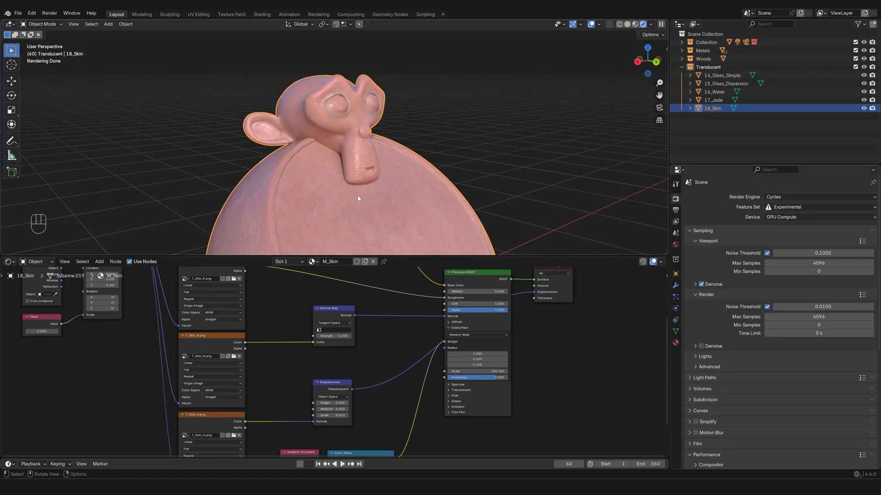
{"action": "middle_click_drag", "start_coordinate": [358, 198], "coordinate": [374, 185]}
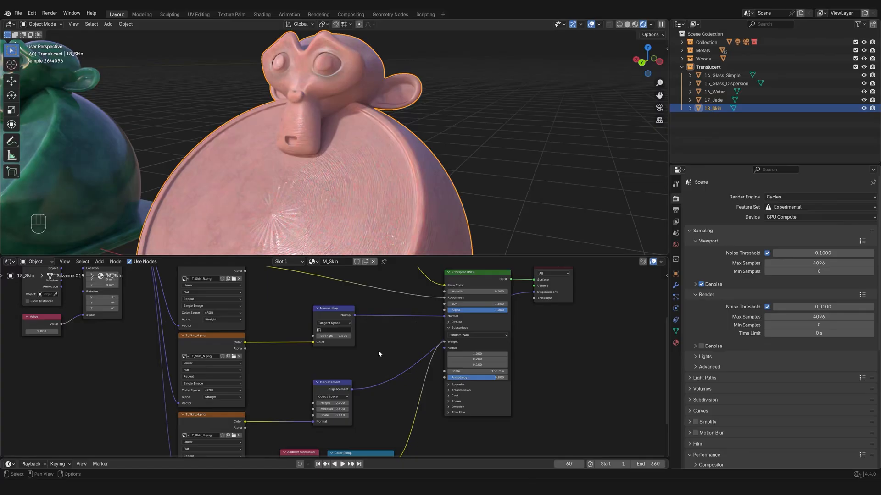
Try the Random Walk (Skin) subsurface method on the M_Skin Principled BSDF, and return it to Random Walk.
{"action": "middle_click_drag", "start_coordinate": [503, 353], "coordinate": [397, 357]}
{"action": "scroll", "coordinate": [397, 357], "scroll_direction": "up", "scroll_amount": 6}
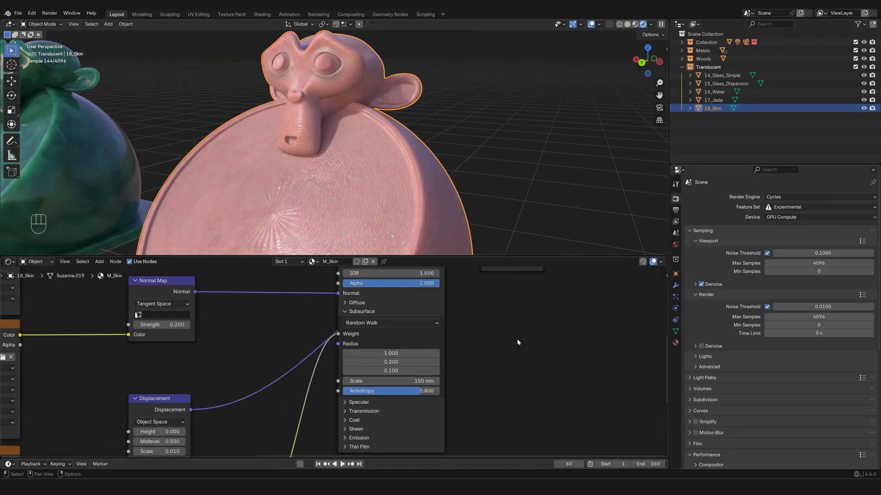
{"action": "middle_click_drag", "start_coordinate": [518, 340], "coordinate": [429, 344]}
{"action": "scroll", "coordinate": [331, 330], "scroll_direction": "up", "scroll_amount": 1}
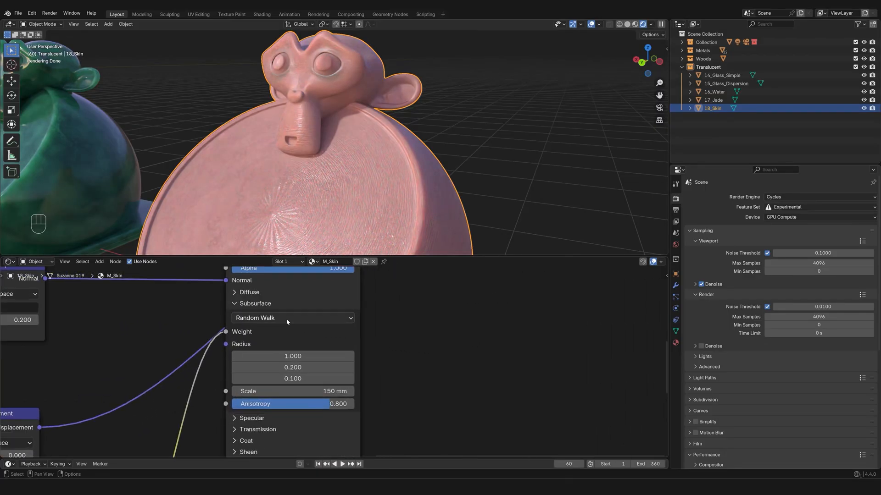
{"action": "left_click", "coordinate": [288, 320]}
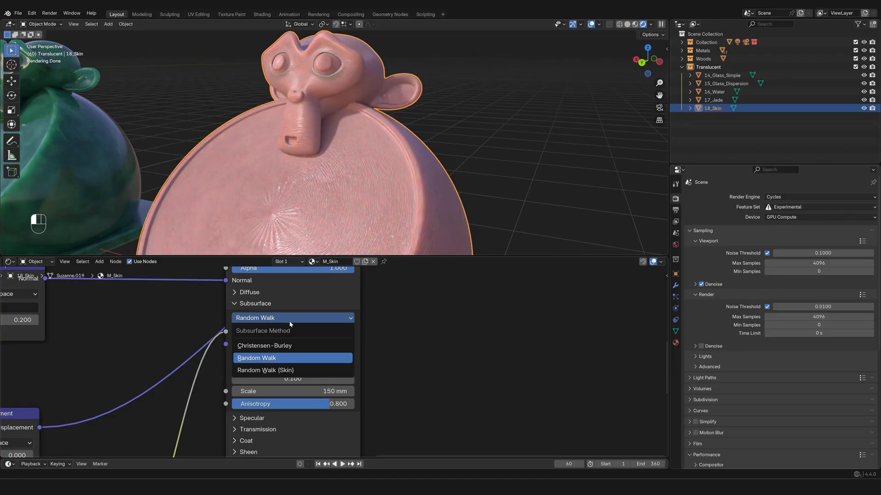
{"action": "left_click", "coordinate": [286, 371]}
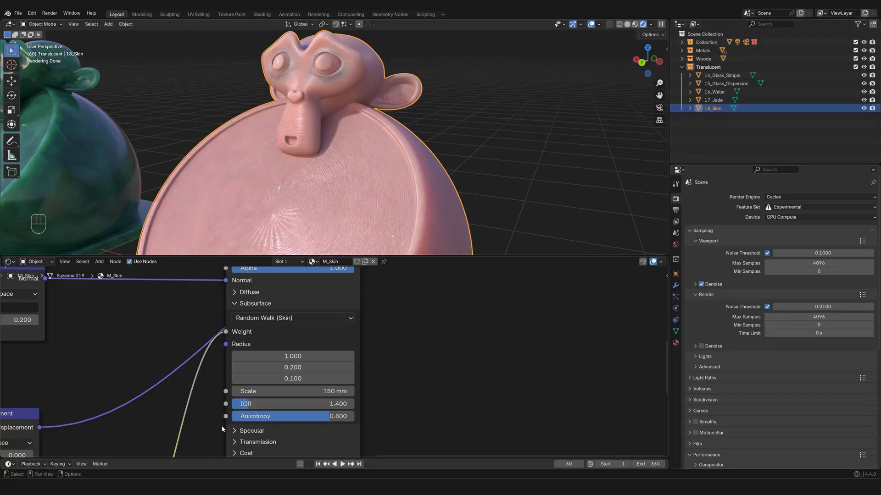
{"action": "left_click", "coordinate": [342, 319]}
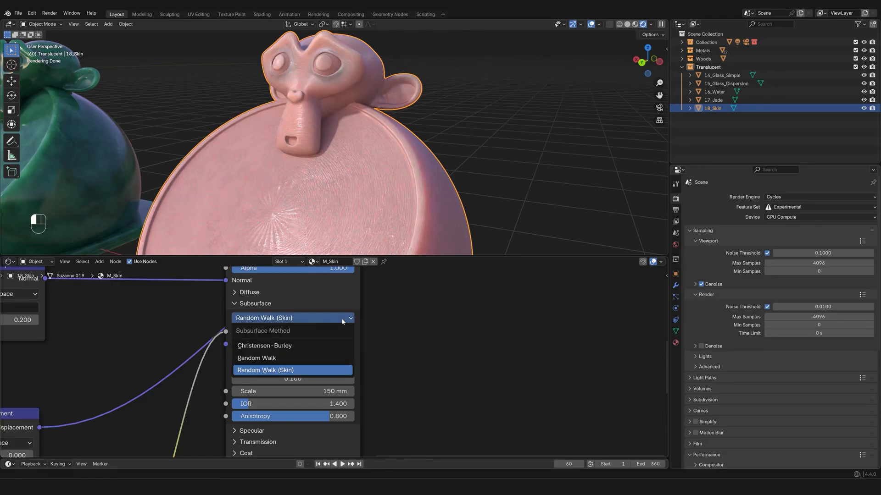
{"action": "left_click", "coordinate": [317, 356]}
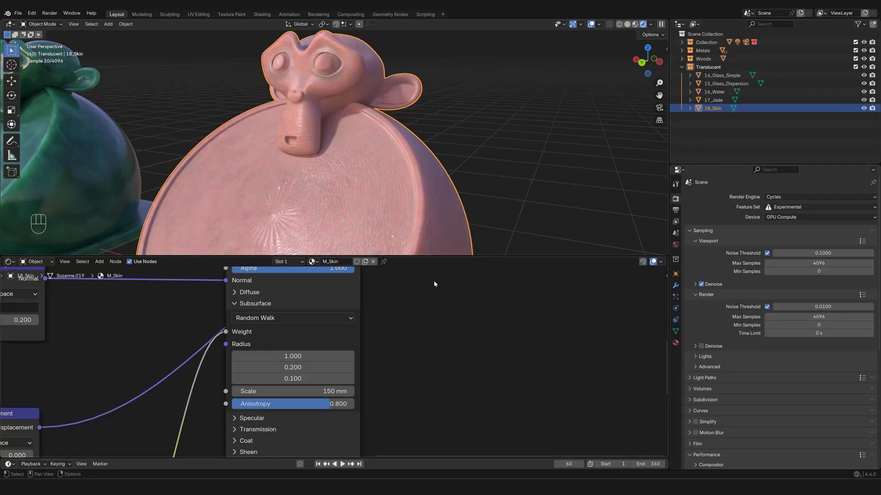
Place a 50 W point light near the skin figure's head, and reselect 18_Skin to view its Principled BSDF's subsurface values.
{"action": "scroll", "coordinate": [444, 218], "scroll_direction": "down", "scroll_amount": 5}
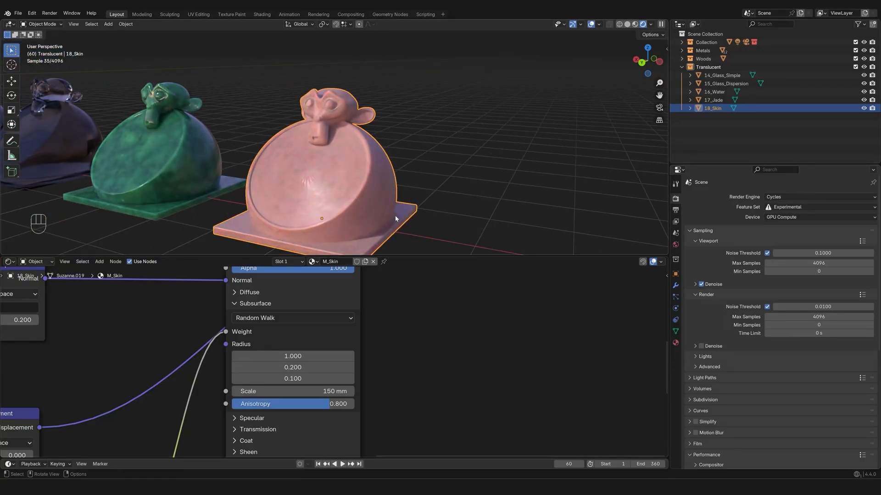
{"action": "middle_click_drag", "start_coordinate": [395, 216], "coordinate": [427, 213]}
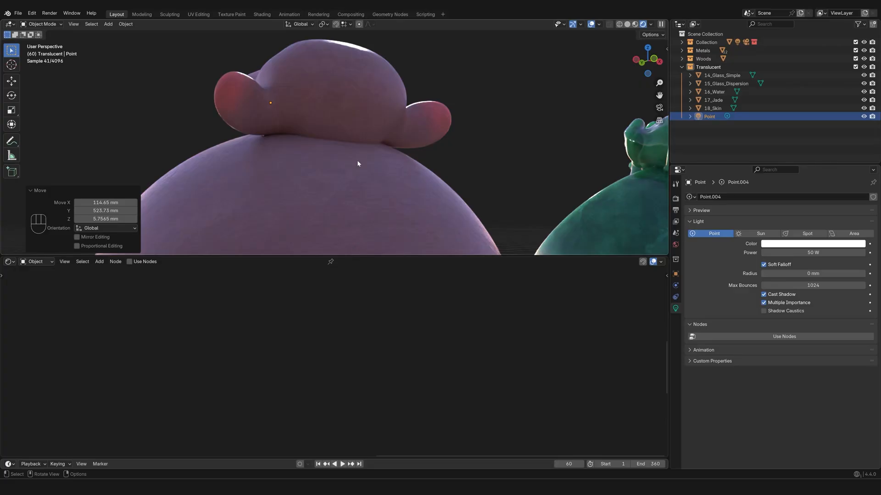
{"action": "left_click", "coordinate": [358, 163]}
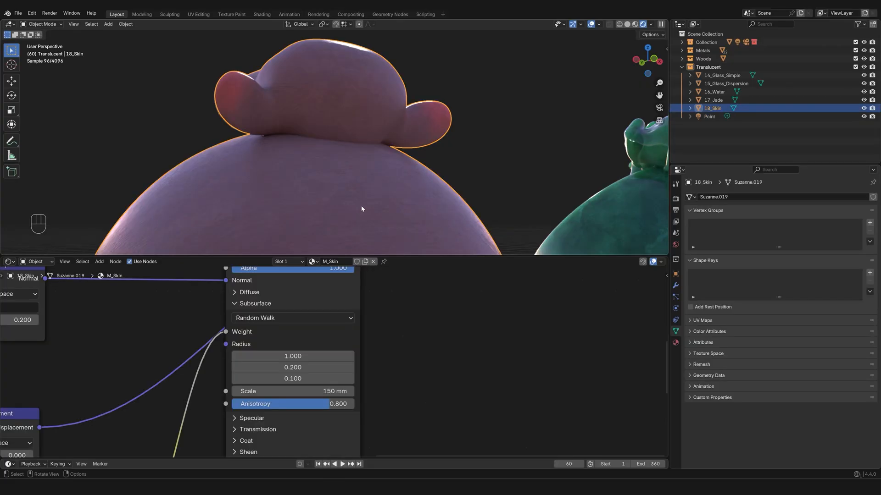
{"action": "scroll", "coordinate": [378, 288], "scroll_direction": "down", "scroll_amount": 3}
{"action": "middle_click_drag", "start_coordinate": [374, 329], "coordinate": [417, 337]}
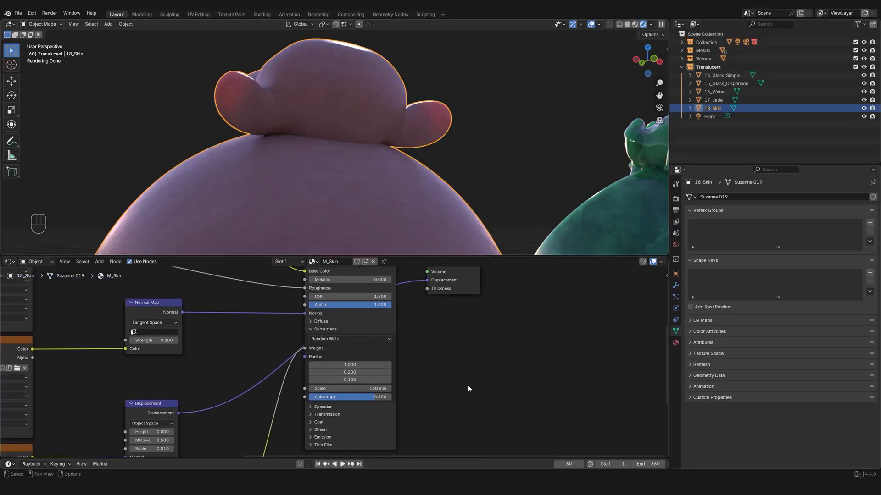
Try a subsurface Scale of 250 mm on the M_Skin Principled BSDF, and raise it to 400 mm.
{"action": "scroll", "coordinate": [463, 387], "scroll_direction": "up", "scroll_amount": 1}
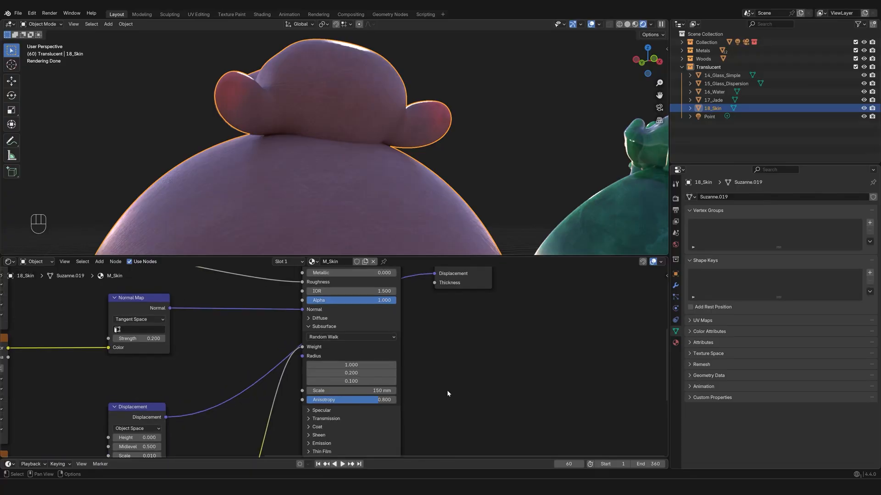
{"action": "scroll", "coordinate": [434, 387], "scroll_direction": "up", "scroll_amount": 2}
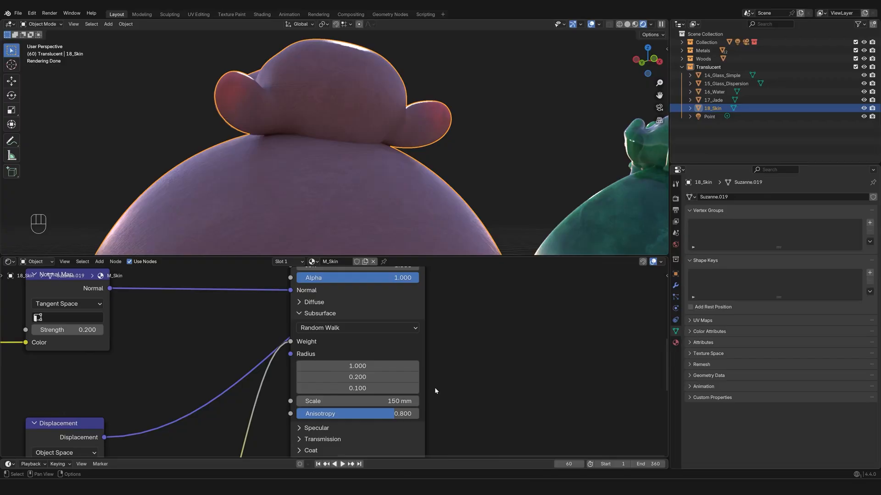
{"action": "left_click", "coordinate": [368, 401]}
{"action": "type", "text": "250"}
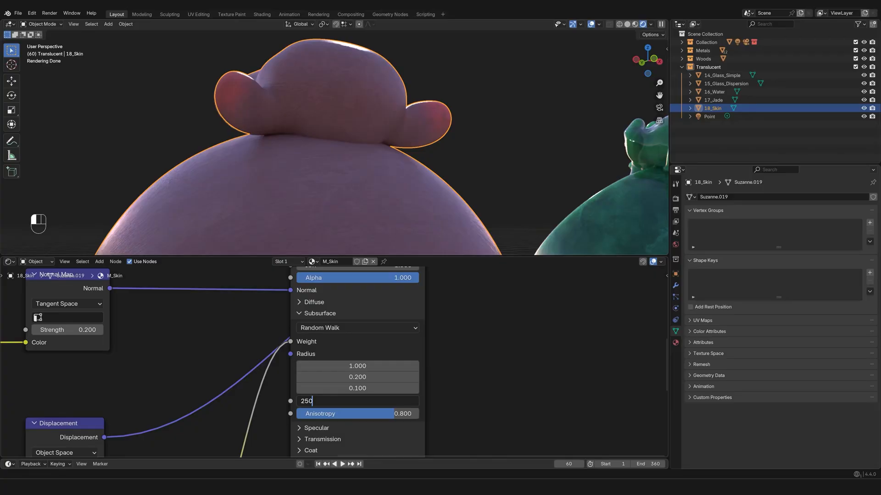
{"action": "key", "text": "Return"}
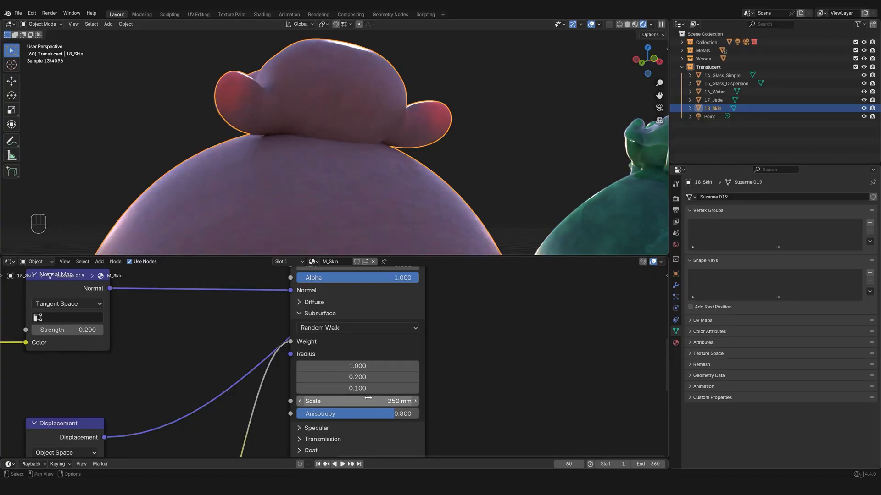
{"action": "left_click", "coordinate": [368, 399]}
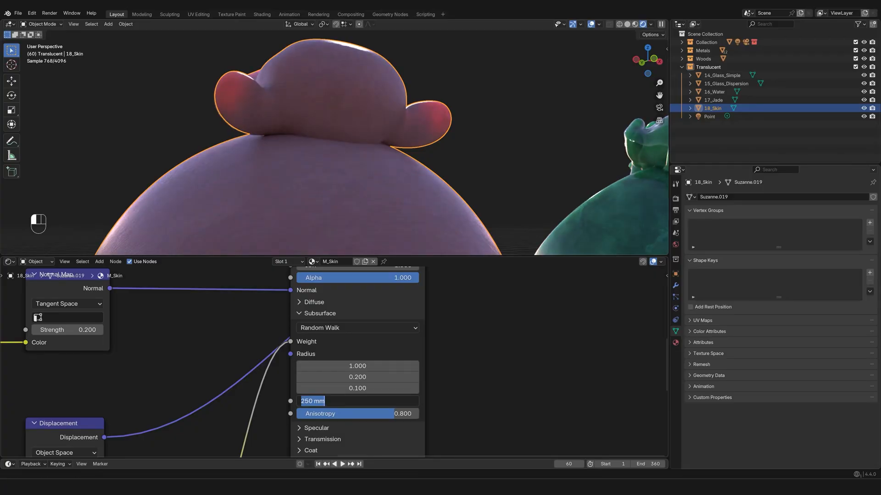
{"action": "type", "text": "400"}
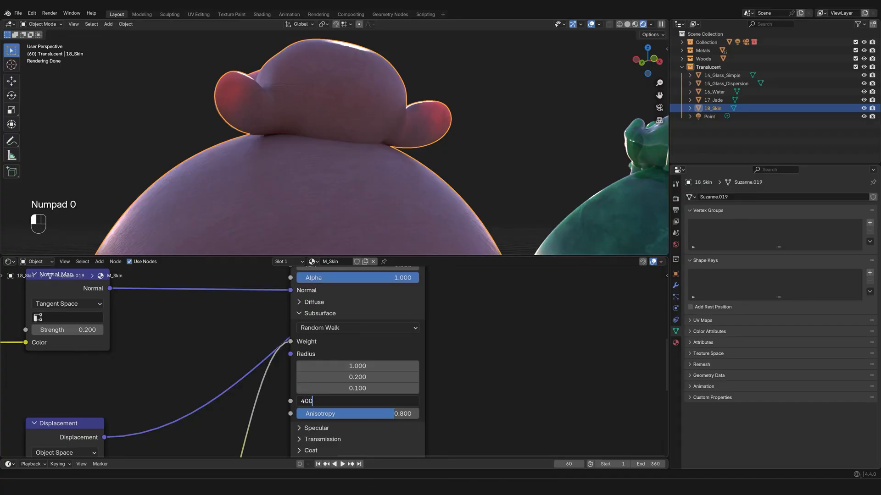
{"action": "key", "text": "Return"}
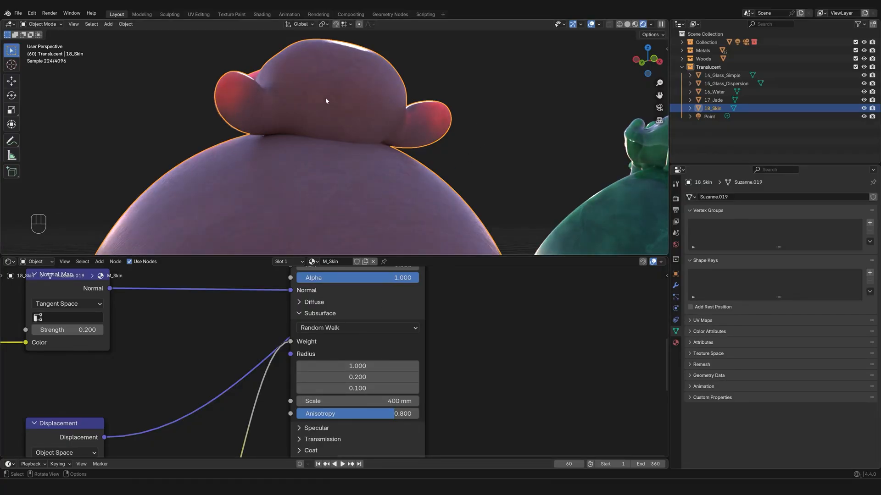
Examine the light scattering through the skin figure's ears from behind and through its base from below.
{"action": "middle_click_drag", "start_coordinate": [321, 158], "coordinate": [316, 157]}
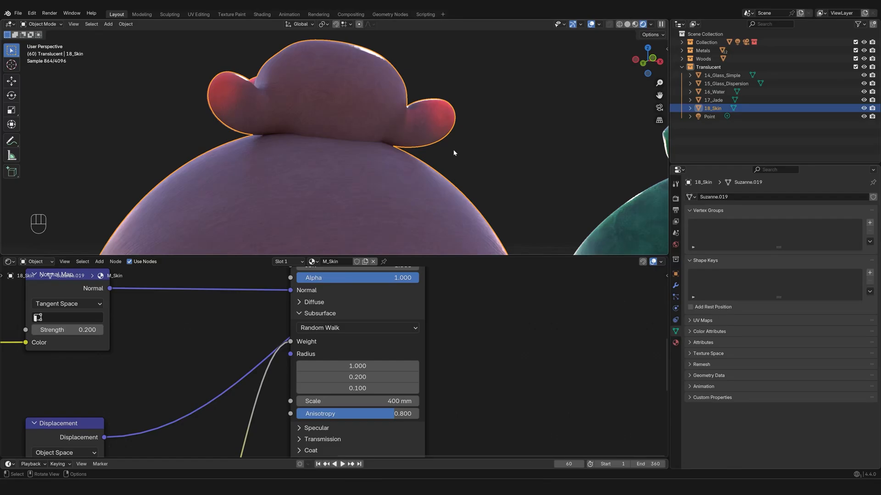
{"action": "middle_click_drag", "start_coordinate": [431, 161], "coordinate": [404, 156]}
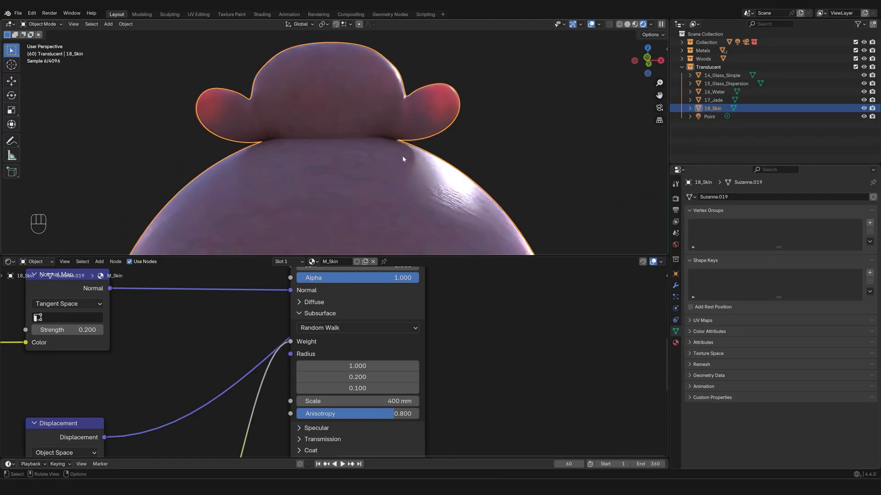
{"action": "middle_click_drag", "start_coordinate": [352, 147], "coordinate": [310, 209]}
{"action": "middle_click_drag", "start_coordinate": [367, 156], "coordinate": [460, 77], "text": "shift"}
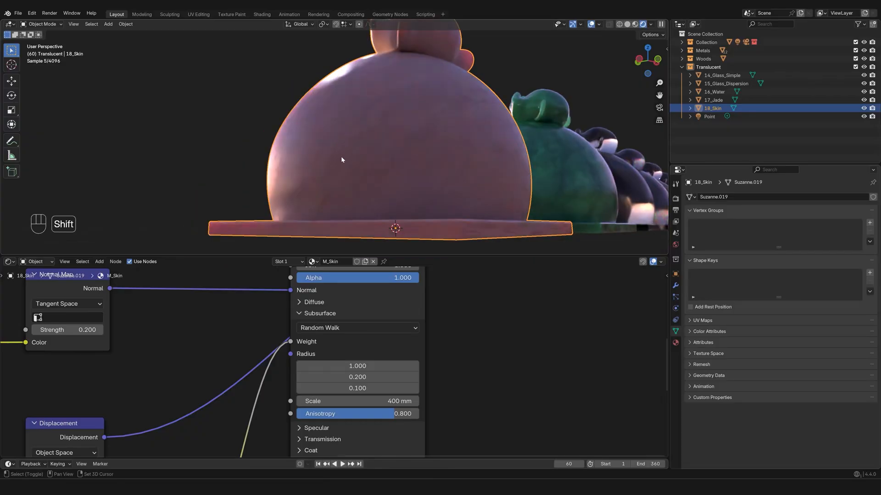
{"action": "mouse_move", "coordinate": [341, 159]}
{"action": "middle_mouse_down"}
{"action": "mouse_move", "coordinate": [301, 165]}
{"action": "mouse_move", "coordinate": [332, 126]}
{"action": "mouse_move", "coordinate": [330, 152]}
{"action": "middle_mouse_up"}
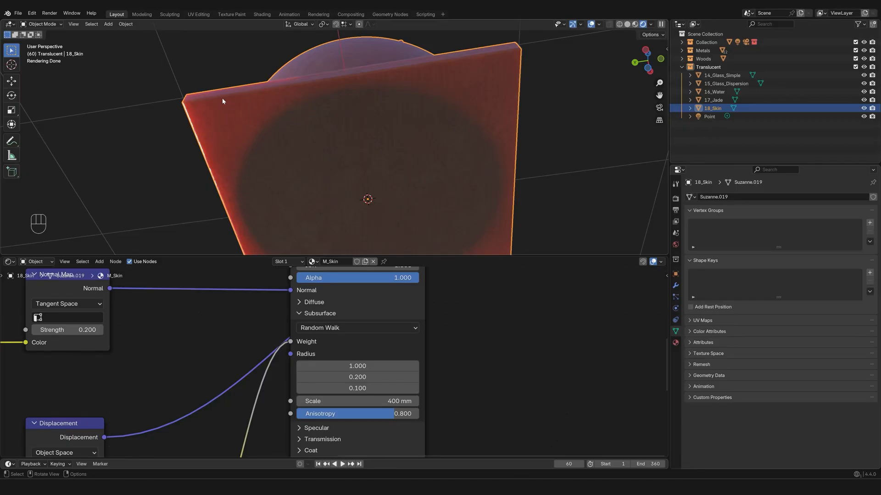
{"action": "middle_click_drag", "start_coordinate": [213, 133], "coordinate": [227, 140]}
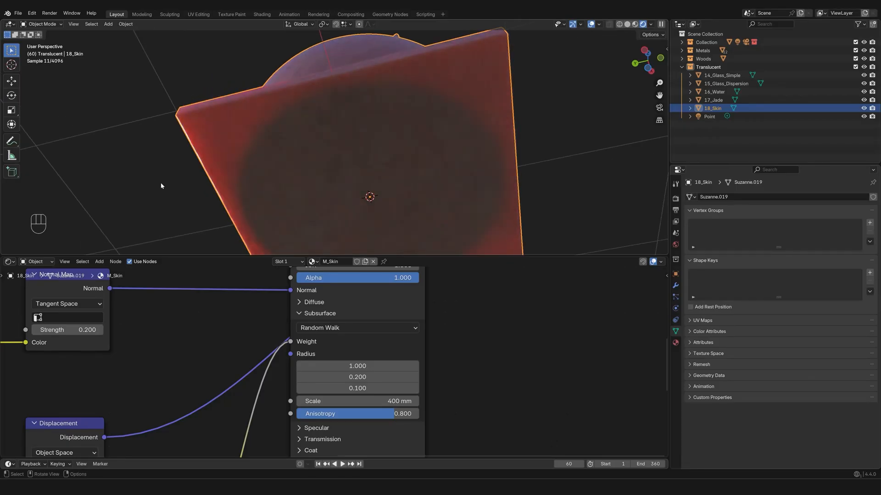
Deselect the skin figure and examine its base from below and its head and body from the front.
{"action": "left_click", "coordinate": [142, 186]}
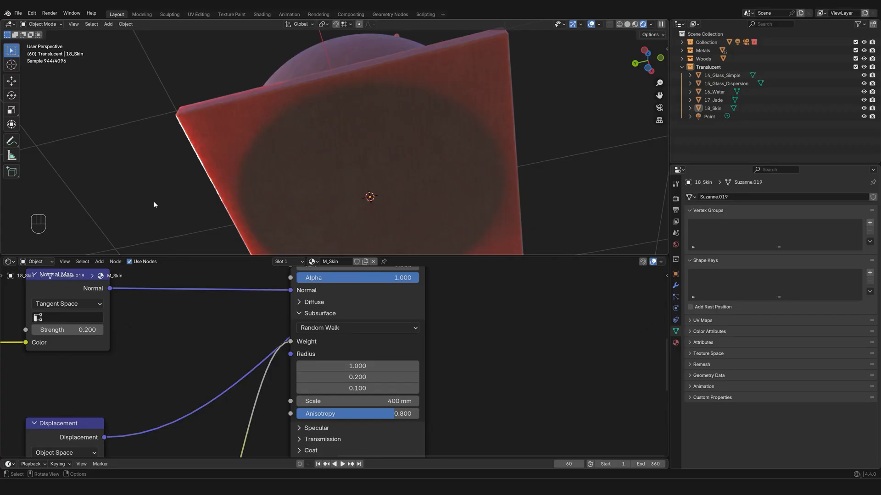
{"action": "middle_click_drag", "start_coordinate": [213, 136], "coordinate": [177, 209]}
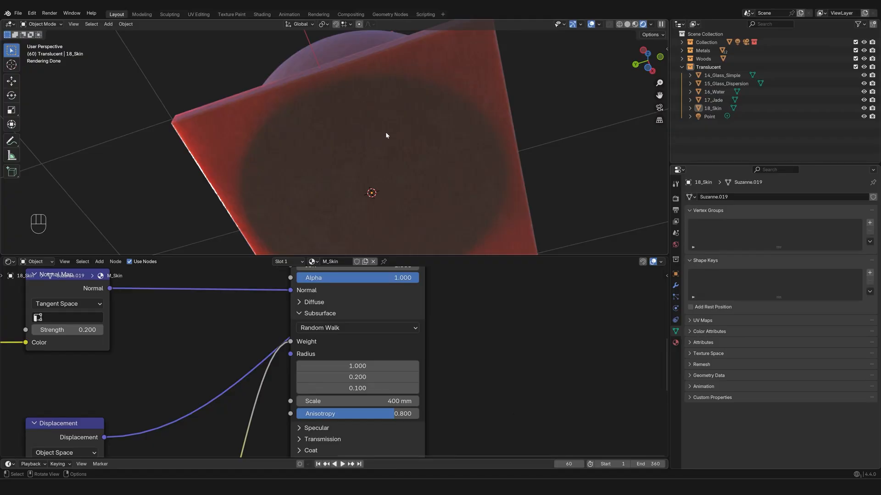
{"action": "middle_click_drag", "start_coordinate": [361, 133], "coordinate": [467, 233]}
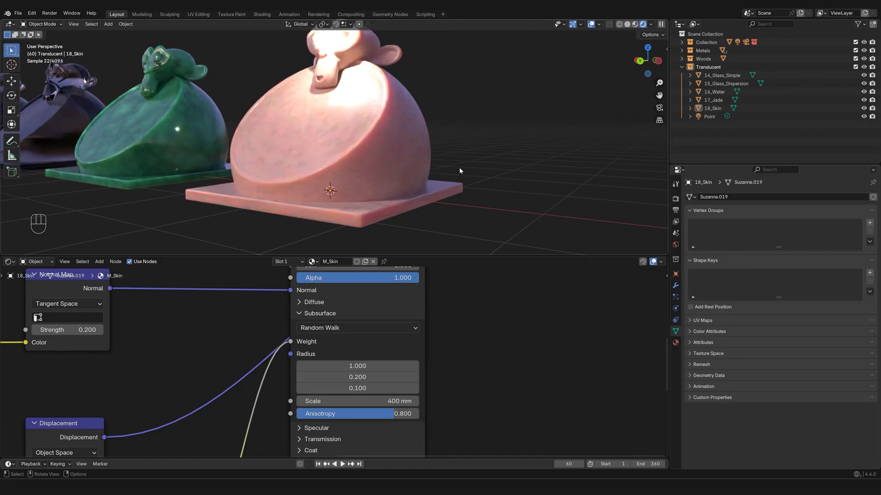
{"action": "middle_click_drag", "start_coordinate": [453, 175], "coordinate": [459, 166]}
{"action": "middle_click_drag", "start_coordinate": [378, 126], "coordinate": [404, 186], "text": "shift"}
{"action": "scroll", "coordinate": [427, 170], "scroll_direction": "up", "scroll_amount": 2}
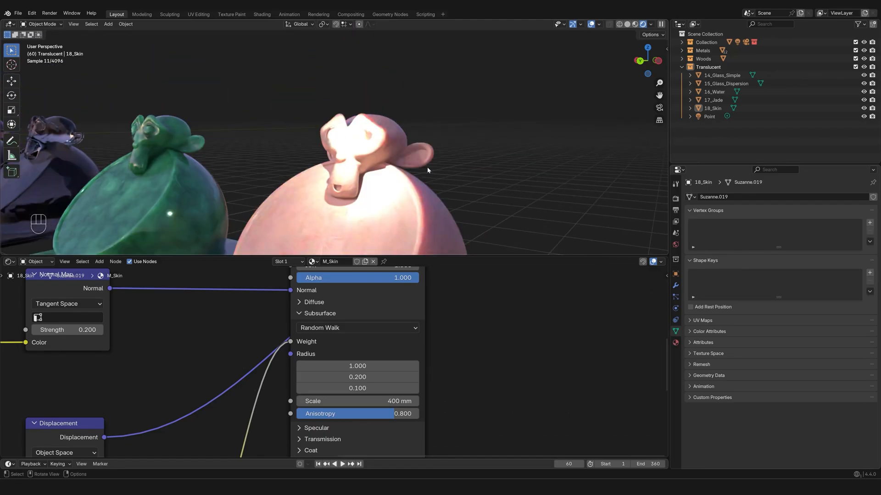
Move the point light about 118 mm in X, -481 mm in Y and -594 mm in Z, and view the skin figure's face up close.
{"action": "left_click", "coordinate": [708, 117]}
{"action": "middle_click_drag", "start_coordinate": [416, 161], "coordinate": [321, 144]}
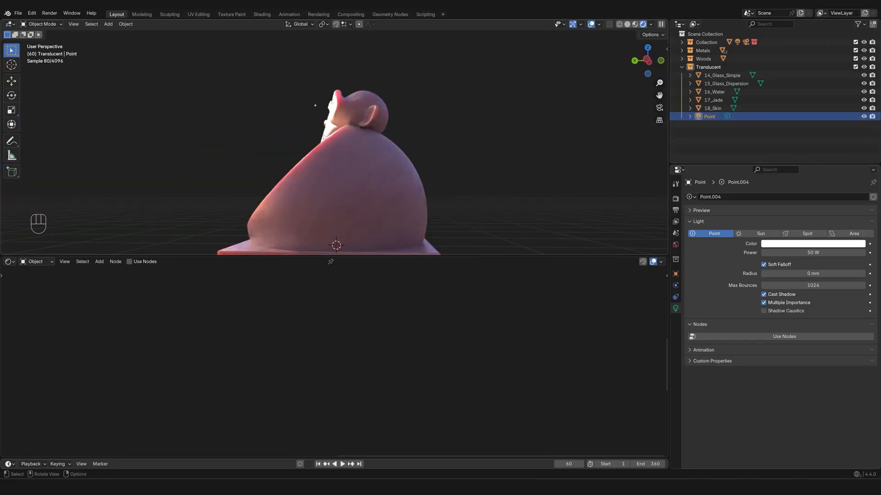
{"action": "key", "text": "g"}
{"action": "left_click", "coordinate": [367, 186]}
{"action": "mouse_move", "coordinate": [349, 169]}
{"action": "middle_mouse_down"}
{"action": "mouse_move", "coordinate": [311, 161]}
{"action": "mouse_move", "coordinate": [346, 161]}
{"action": "middle_mouse_up"}
{"action": "scroll", "coordinate": [342, 166], "scroll_direction": "up", "scroll_amount": 3}
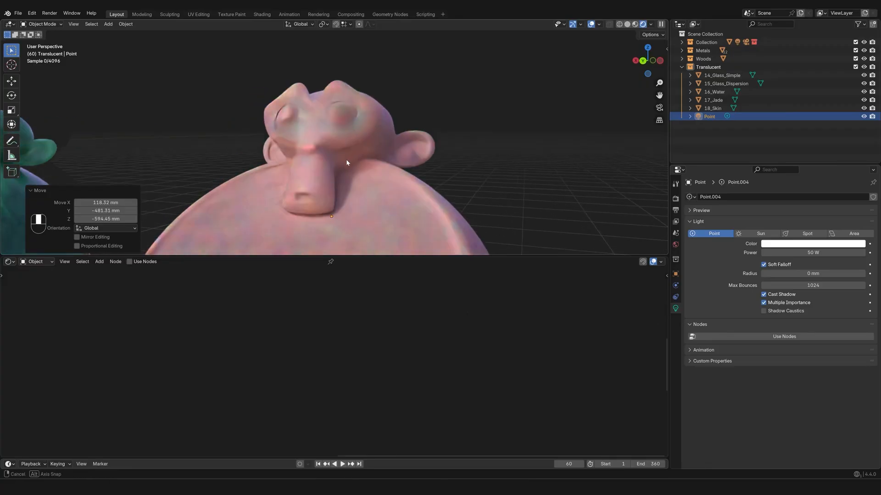
{"action": "scroll", "coordinate": [350, 156], "scroll_direction": "up", "scroll_amount": 3}
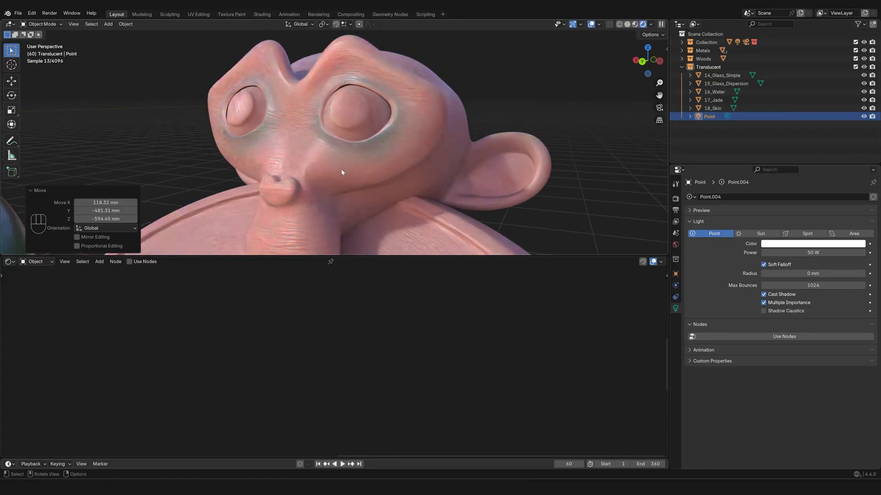
Reselect 18_Skin, view the Ambient Occlusion and Color Ramp nodes in M_Skin, and examine the other side of the face.
{"action": "left_click", "coordinate": [350, 184]}
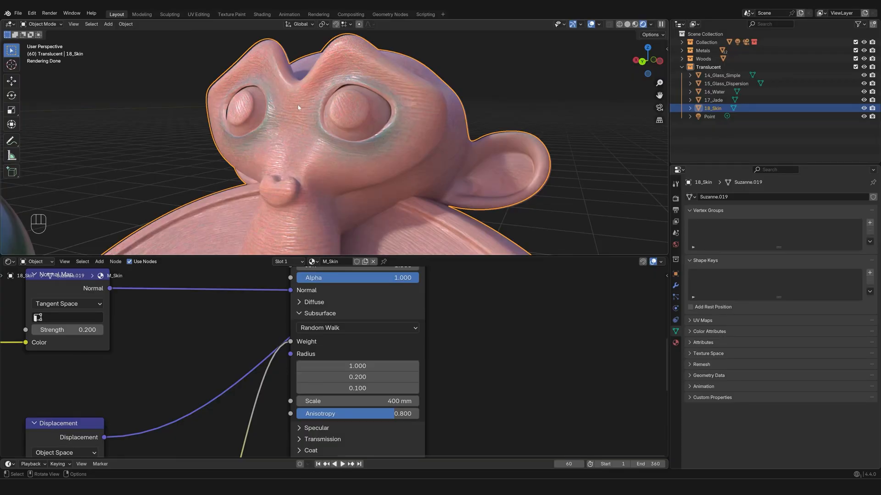
{"action": "scroll", "coordinate": [236, 326], "scroll_direction": "down", "scroll_amount": 3}
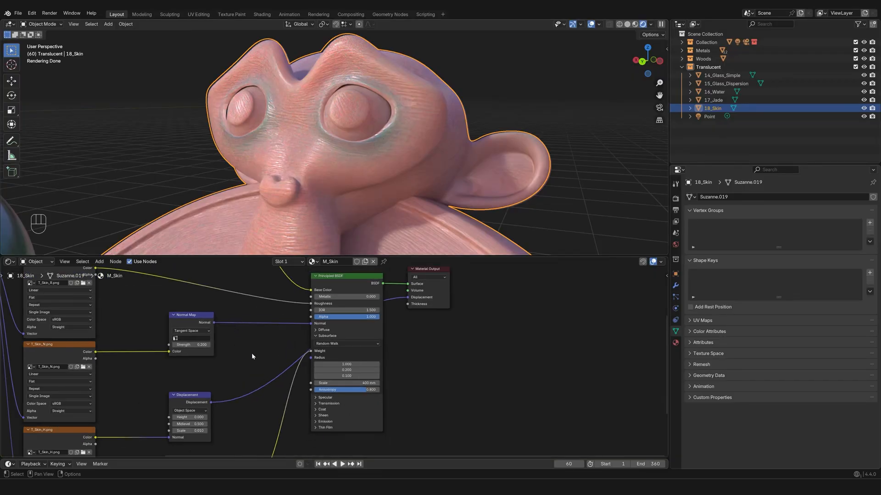
{"action": "middle_click_drag", "start_coordinate": [260, 361], "coordinate": [297, 304]}
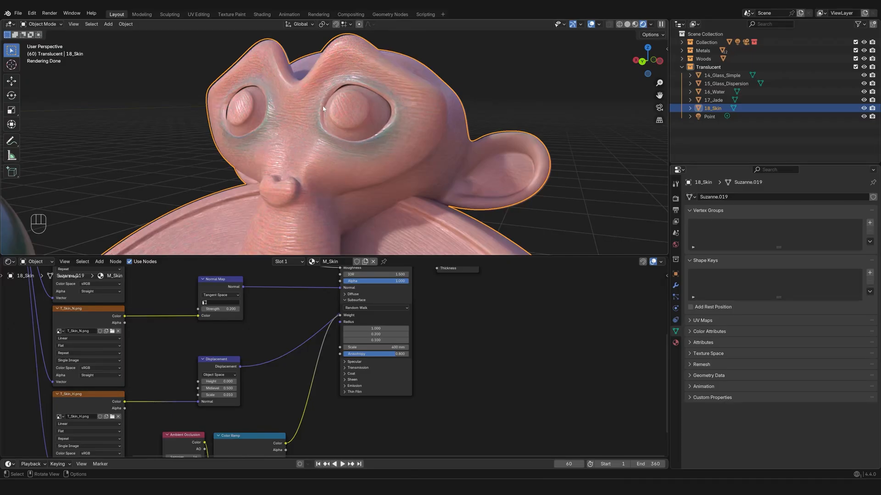
{"action": "scroll", "coordinate": [284, 382], "scroll_direction": "down", "scroll_amount": 1}
{"action": "middle_click_drag", "start_coordinate": [284, 381], "coordinate": [315, 337]}
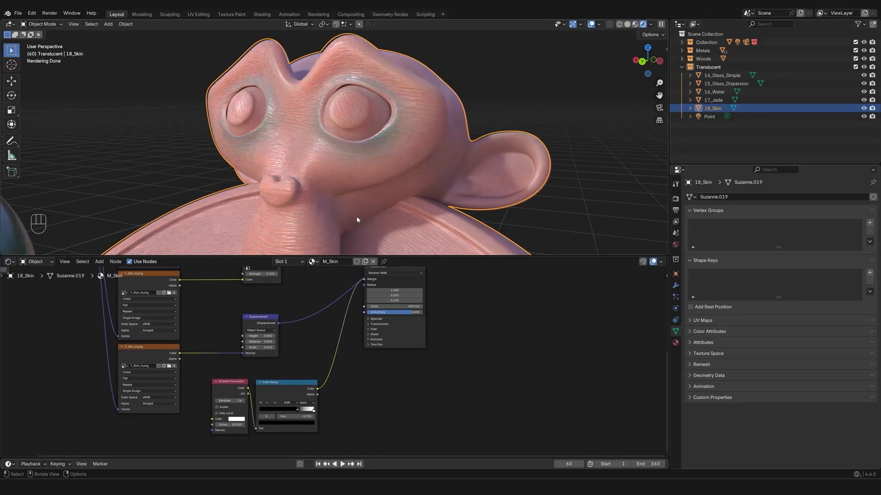
{"action": "middle_click_drag", "start_coordinate": [341, 211], "coordinate": [405, 172]}
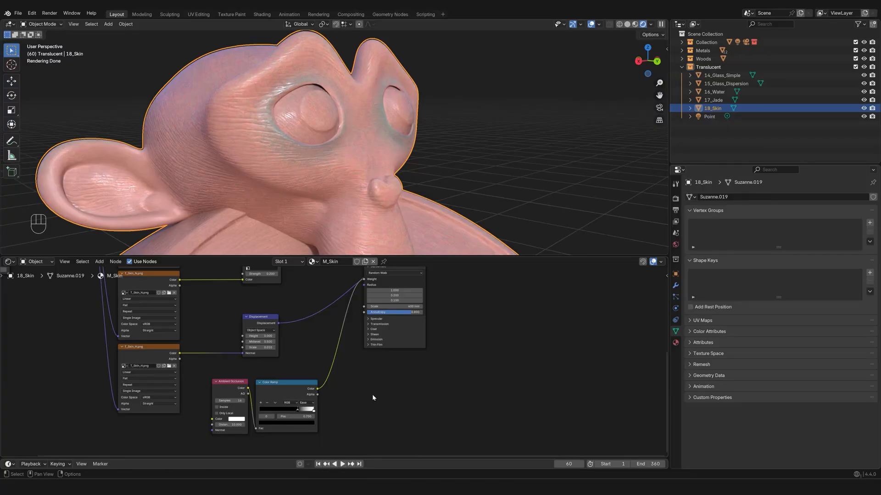
Trace the link from the Ambient Occlusion and Color Ramp nodes to the Principled BSDF's subsurface Weight input.
{"action": "middle_click_drag", "start_coordinate": [376, 395], "coordinate": [434, 386]}
{"action": "middle_click_drag", "start_coordinate": [409, 340], "coordinate": [360, 378]}
{"action": "scroll", "coordinate": [359, 379], "scroll_direction": "up", "scroll_amount": 1}
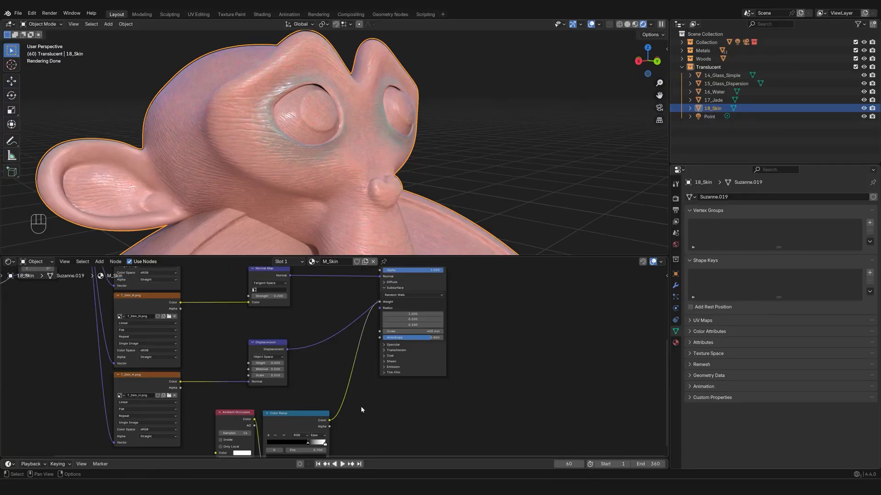
{"action": "middle_click_drag", "start_coordinate": [368, 411], "coordinate": [393, 382]}
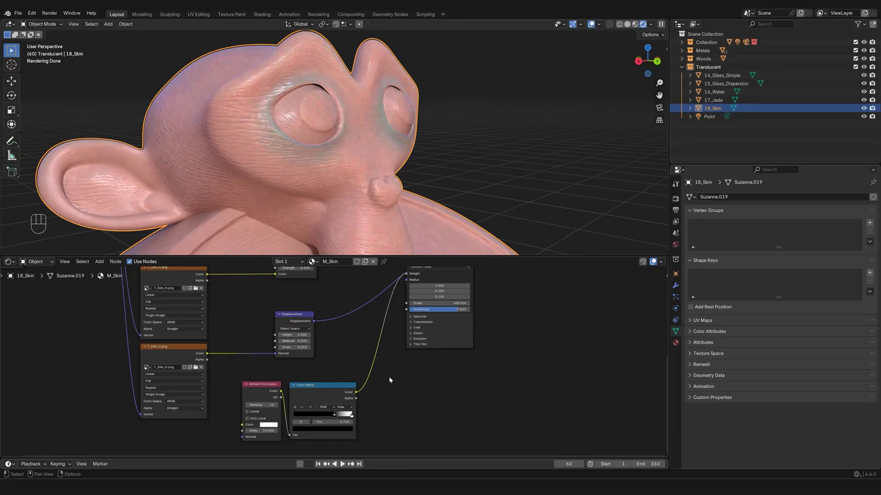
{"action": "middle_click_drag", "start_coordinate": [408, 276], "coordinate": [341, 327]}
{"action": "scroll", "coordinate": [341, 327], "scroll_direction": "up", "scroll_amount": 5}
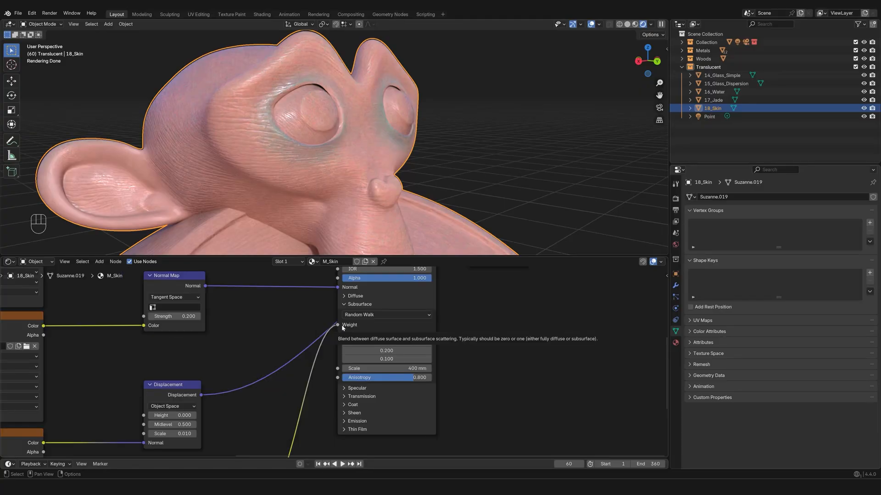
{"action": "scroll", "coordinate": [324, 403], "scroll_direction": "down", "scroll_amount": 3}
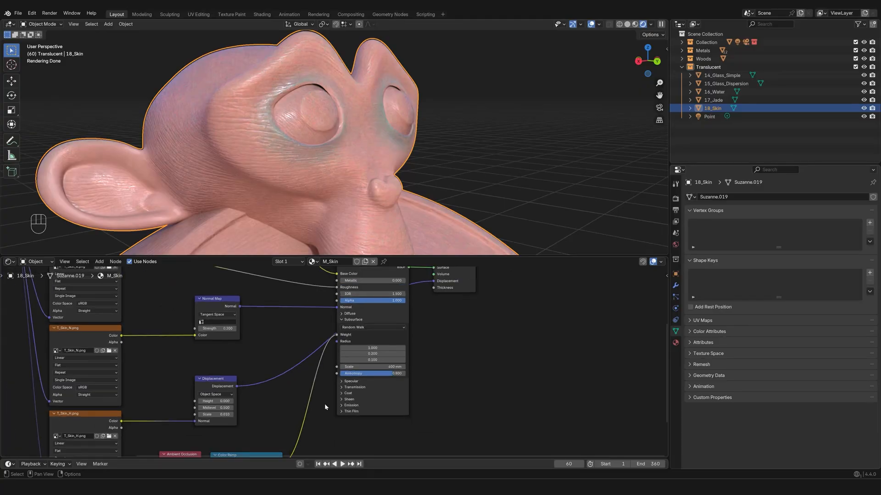
{"action": "scroll", "coordinate": [324, 405], "scroll_direction": "down", "scroll_amount": 2}
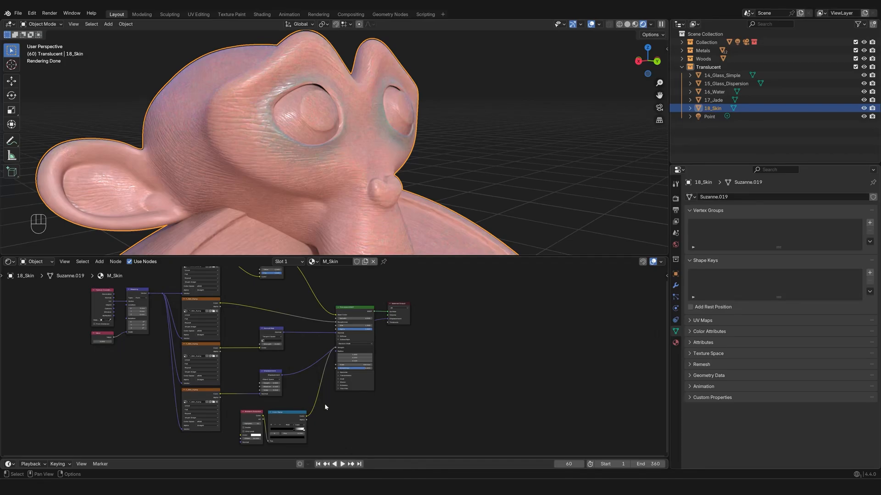
Preview the Color Ramp's output on the skin figure, and examine the mask alongside the subsurface Weight connection.
{"action": "left_click", "coordinate": [285, 415], "text": "ctrl+shift"}
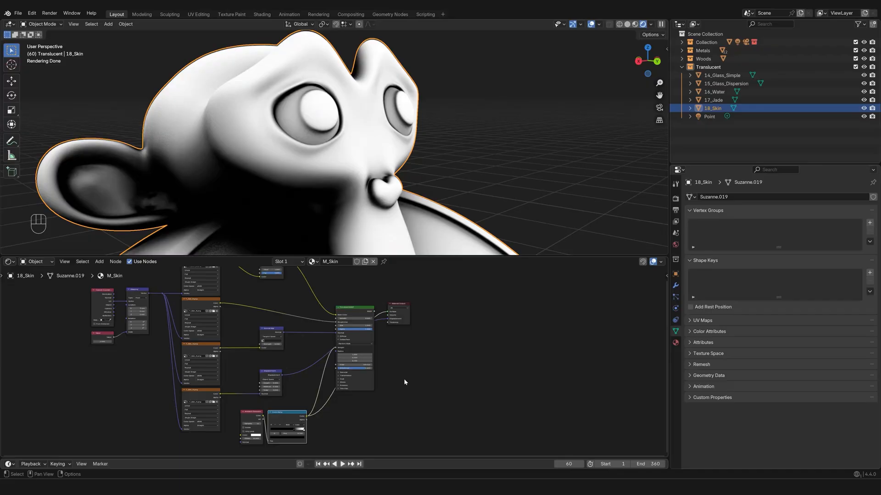
{"action": "scroll", "coordinate": [363, 214], "scroll_direction": "down", "scroll_amount": 4}
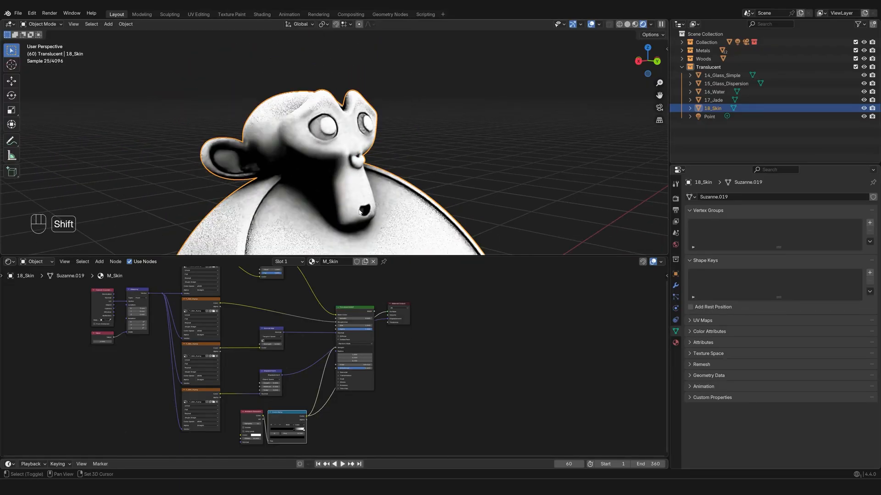
{"action": "middle_click_drag", "start_coordinate": [360, 211], "coordinate": [376, 186], "text": "shift"}
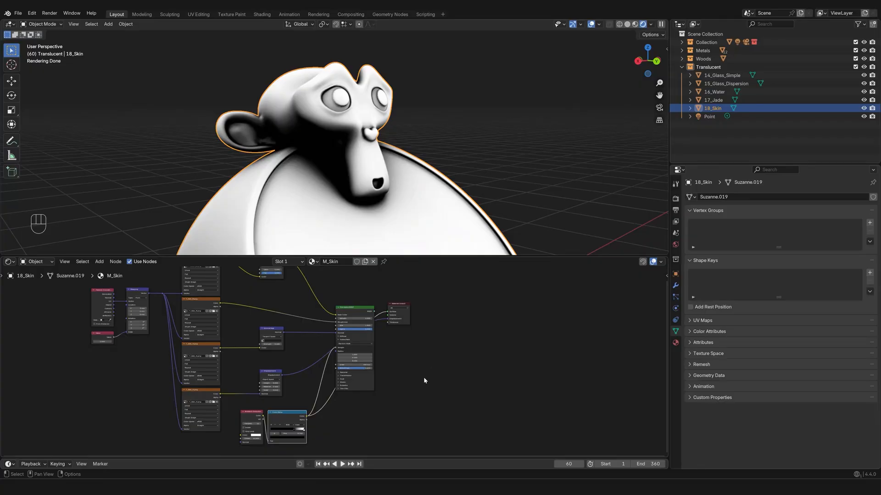
{"action": "scroll", "coordinate": [399, 371], "scroll_direction": "up", "scroll_amount": 2}
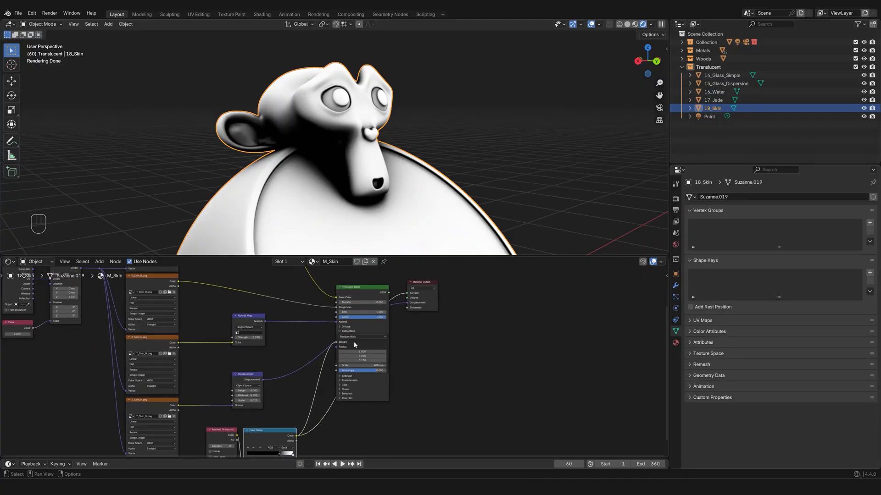
{"action": "scroll", "coordinate": [355, 344], "scroll_direction": "up", "scroll_amount": 2}
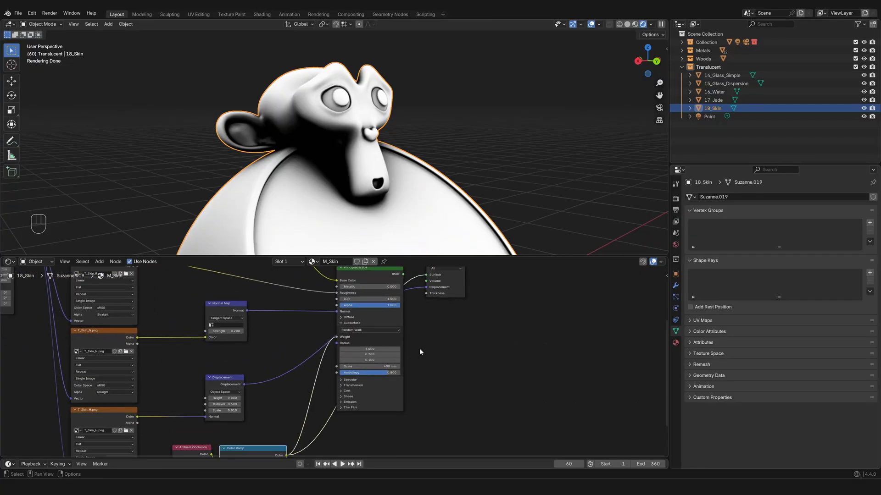
{"action": "middle_click_drag", "start_coordinate": [419, 352], "coordinate": [400, 376]}
{"action": "scroll", "coordinate": [337, 314], "scroll_direction": "down", "scroll_amount": 2}
{"action": "middle_click_drag", "start_coordinate": [268, 416], "coordinate": [299, 362]}
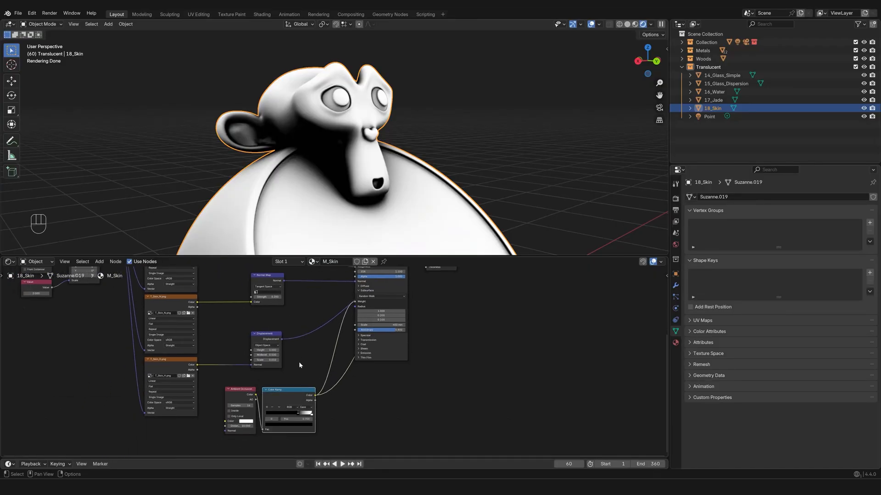
Examine the Color Ramp mask on the skin figure's face from another angle, up close around the eyes, ear and nose.
{"action": "scroll", "coordinate": [347, 216], "scroll_direction": "down", "scroll_amount": 1}
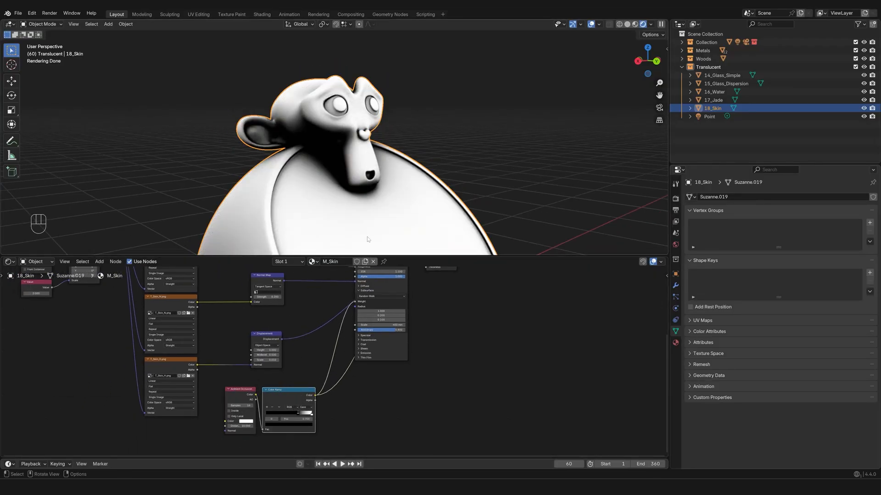
{"action": "middle_click_drag", "start_coordinate": [350, 245], "coordinate": [310, 244]}
{"action": "middle_click_drag", "start_coordinate": [343, 193], "coordinate": [377, 193]}
{"action": "middle_click_drag", "start_coordinate": [441, 305], "coordinate": [380, 378]}
{"action": "scroll", "coordinate": [390, 181], "scroll_direction": "up", "scroll_amount": 4}
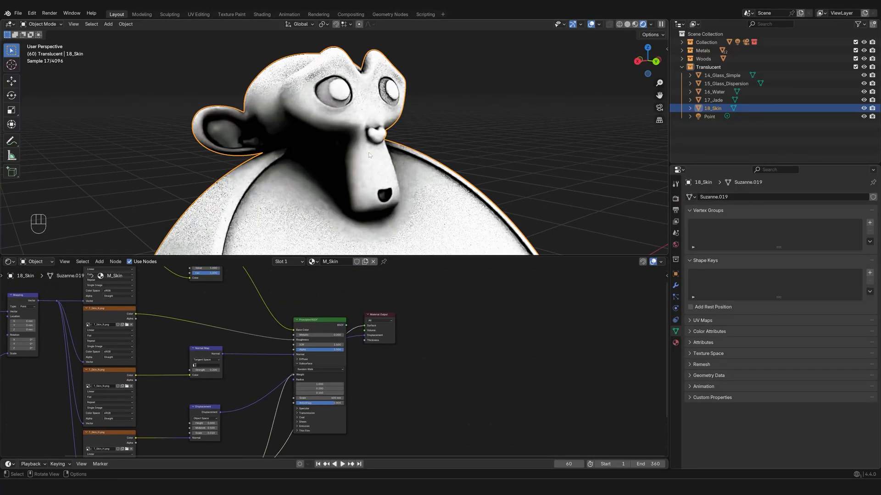
{"action": "middle_click_drag", "start_coordinate": [362, 139], "coordinate": [354, 191], "text": "shift"}
{"action": "scroll", "coordinate": [353, 192], "scroll_direction": "up", "scroll_amount": 2}
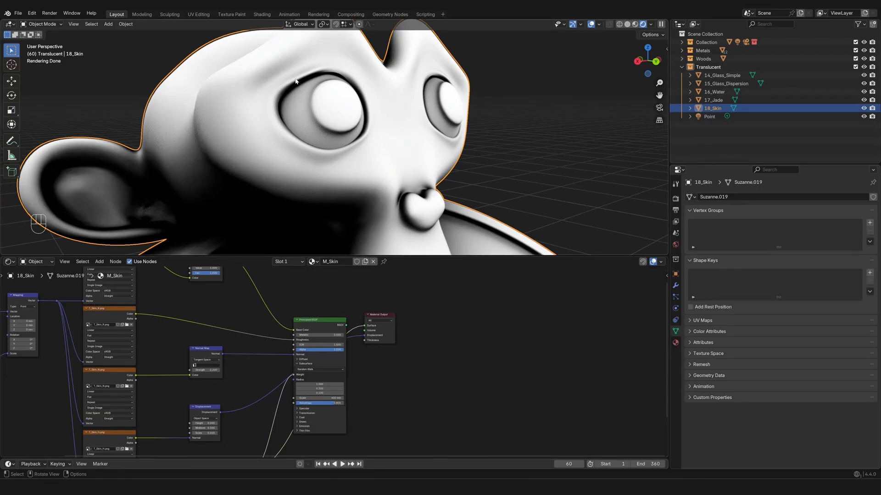
Preview the Principled BSDF's output on the skin figure again, and view the shaded face from the front alongside the node tree.
{"action": "left_click", "coordinate": [318, 324], "text": "ctrl+shift"}
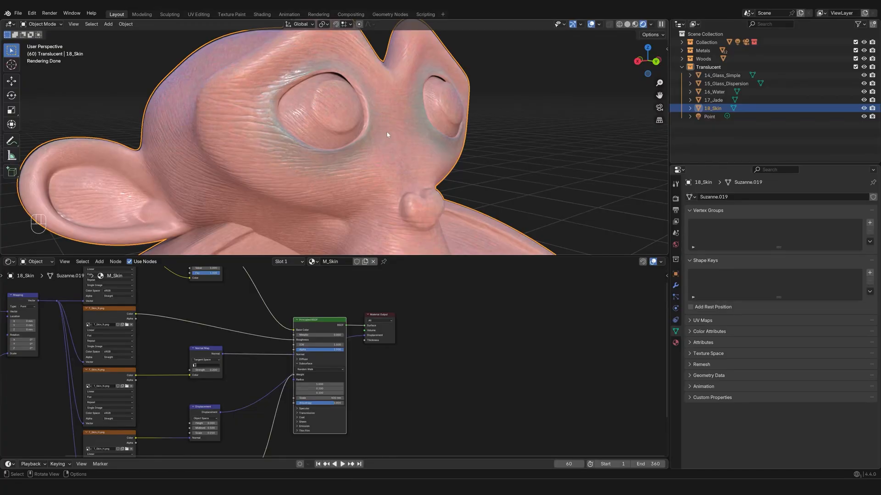
{"action": "middle_click_drag", "start_coordinate": [380, 157], "coordinate": [341, 131]}
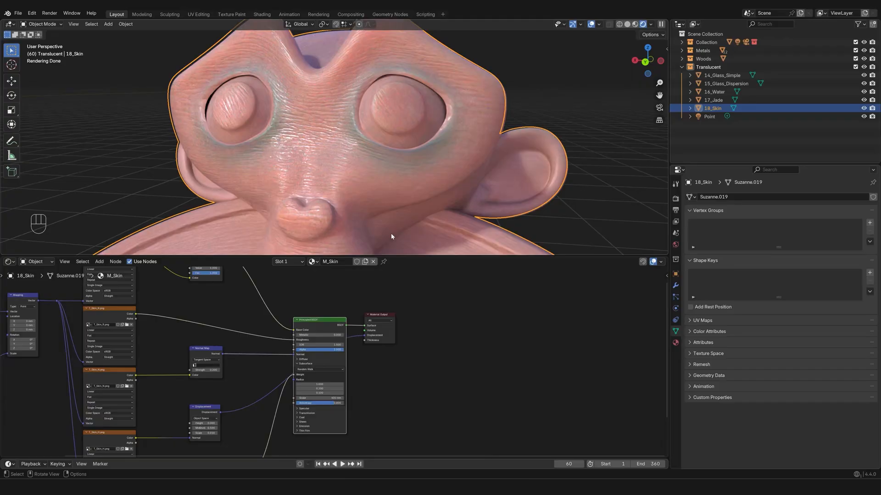
{"action": "scroll", "coordinate": [392, 214], "scroll_direction": "down", "scroll_amount": 1}
{"action": "scroll", "coordinate": [437, 396], "scroll_direction": "down", "scroll_amount": 7}
{"action": "middle_click_drag", "start_coordinate": [436, 396], "coordinate": [478, 366]}
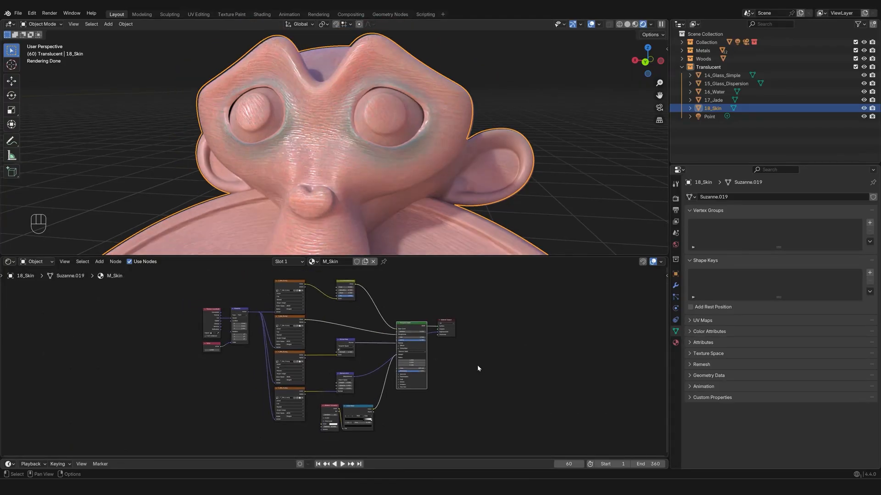
{"action": "scroll", "coordinate": [396, 200], "scroll_direction": "down", "scroll_amount": 4}
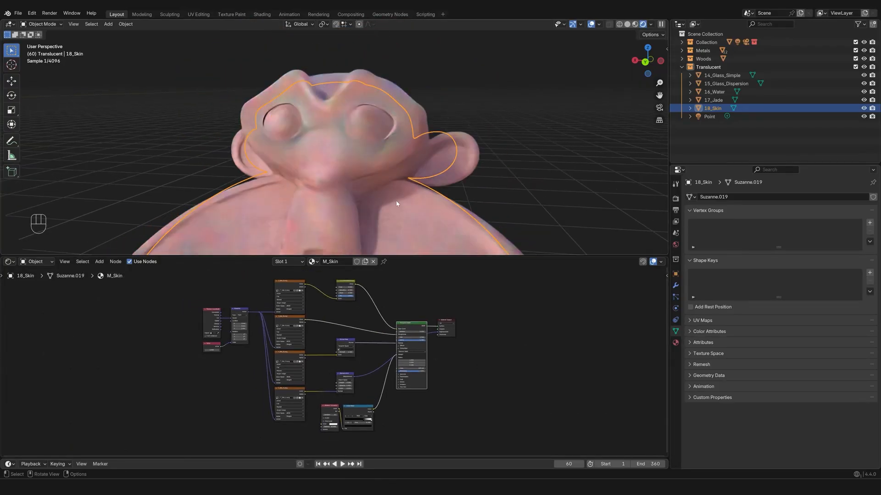
{"action": "middle_click_drag", "start_coordinate": [387, 210], "coordinate": [436, 224]}
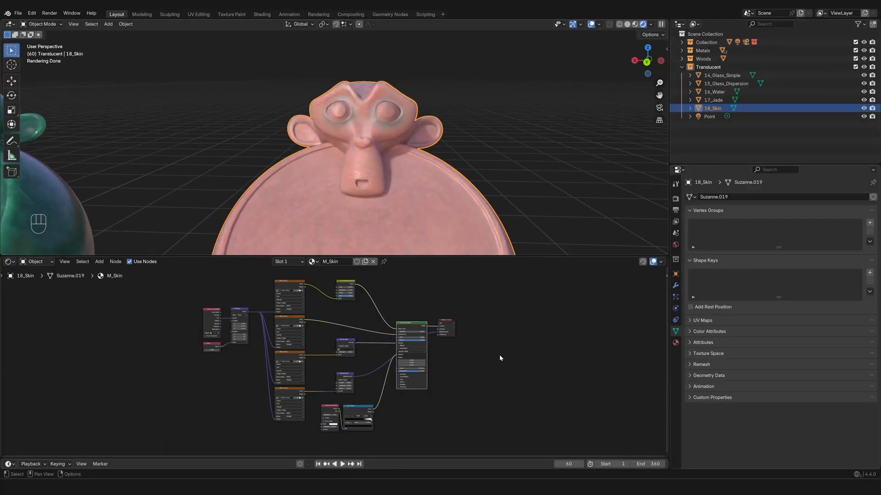
Split the Shader Editor area vertically and turn the new area into an Image Editor.
{"action": "right_click", "coordinate": [668, 334]}
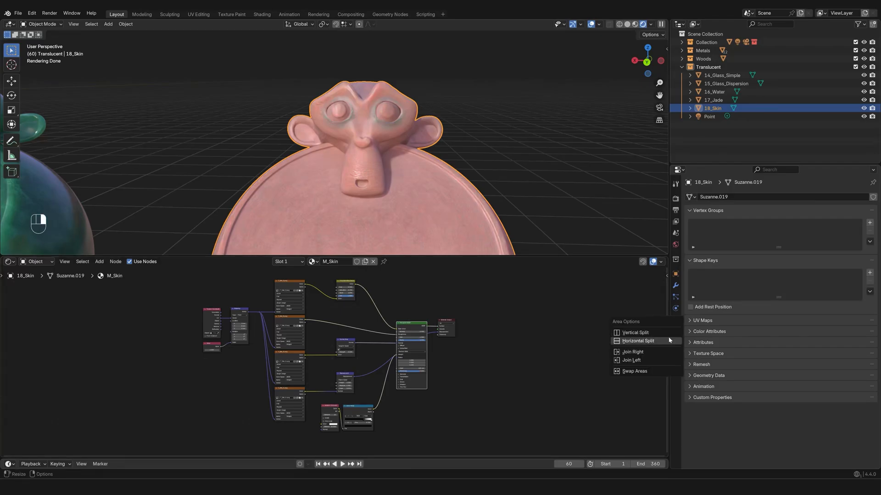
{"action": "left_click", "coordinate": [668, 331]}
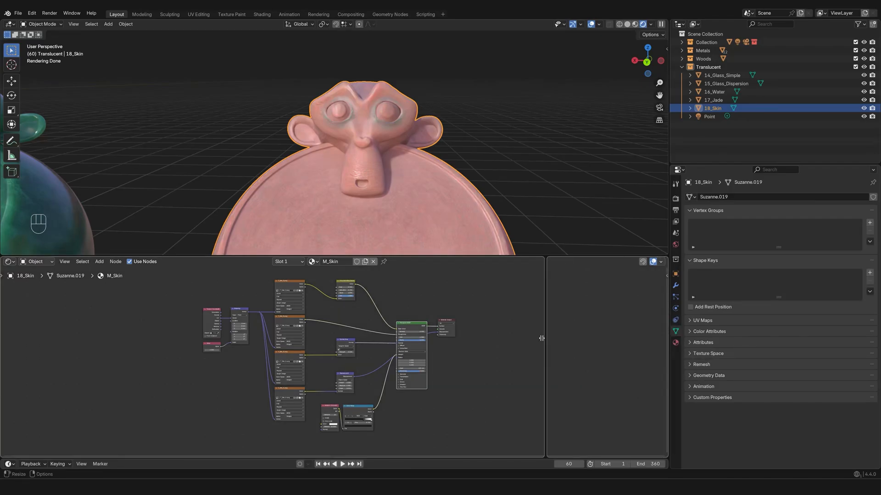
{"action": "left_click", "coordinate": [488, 324]}
{"action": "left_click", "coordinate": [498, 262]}
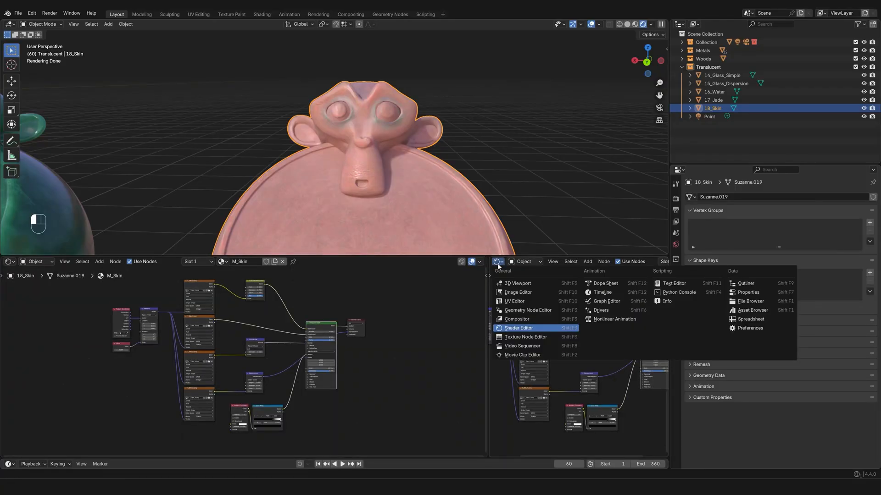
{"action": "left_click", "coordinate": [518, 292]}
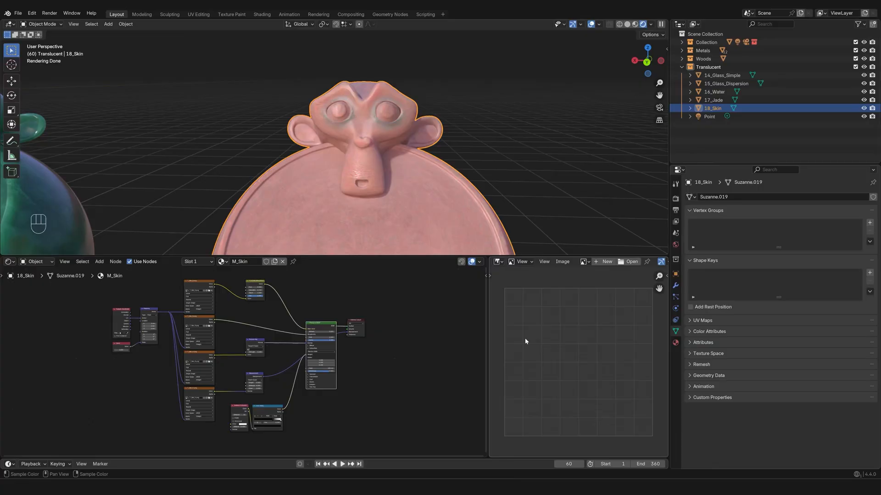
Select the uppermost image texture node in M_Skin and show its full T_Skin_D.png texture in the Image Editor.
{"action": "middle_click_drag", "start_coordinate": [279, 321], "coordinate": [306, 325]}
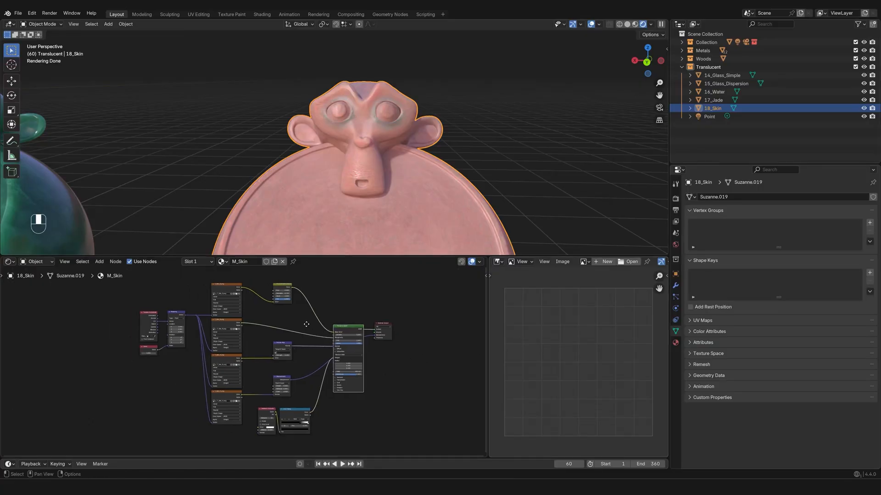
{"action": "left_click", "coordinate": [220, 288]}
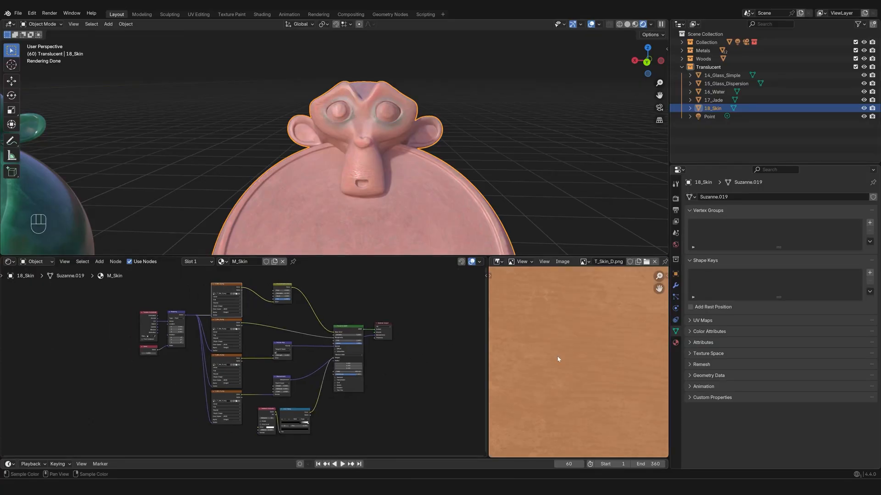
{"action": "scroll", "coordinate": [558, 360], "scroll_direction": "down", "scroll_amount": 3}
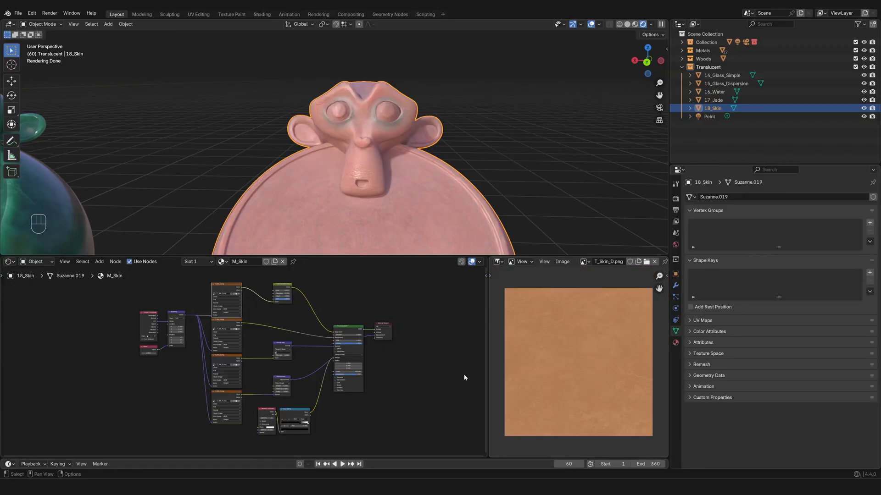
{"action": "scroll", "coordinate": [392, 399], "scroll_direction": "up", "scroll_amount": 1}
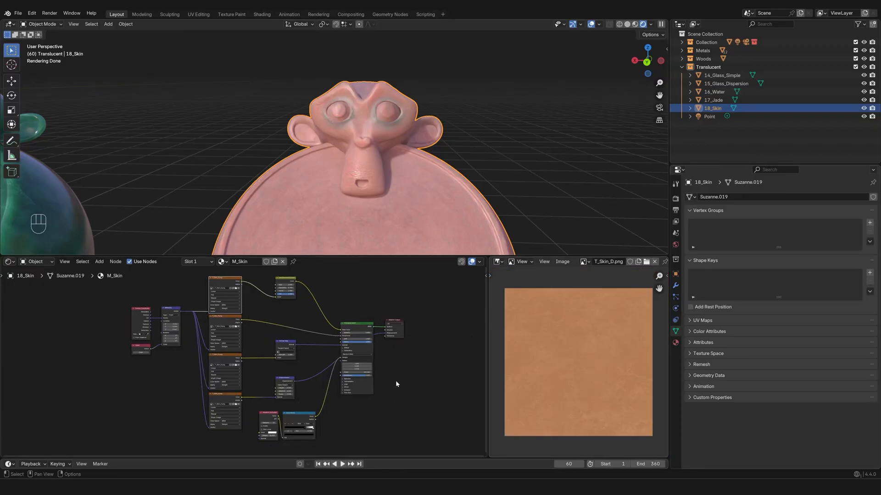
{"action": "middle_click_drag", "start_coordinate": [397, 384], "coordinate": [396, 386]}
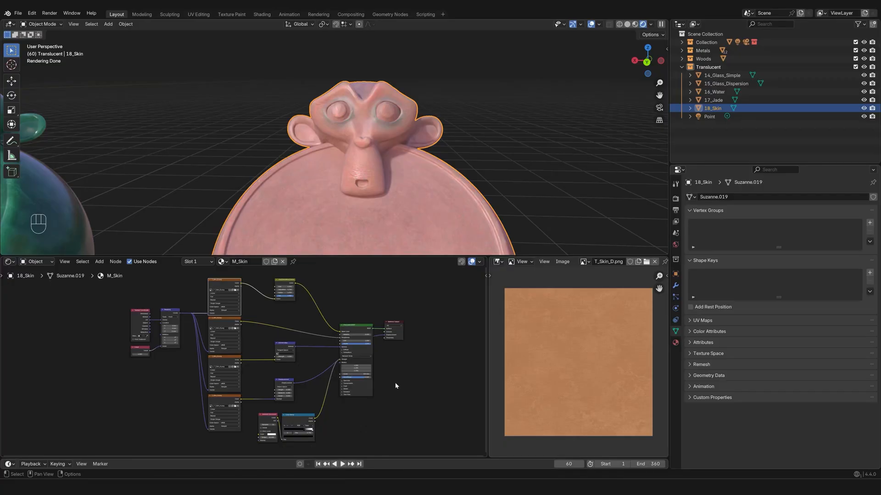
{"action": "scroll", "coordinate": [411, 326], "scroll_direction": "up", "scroll_amount": 4}
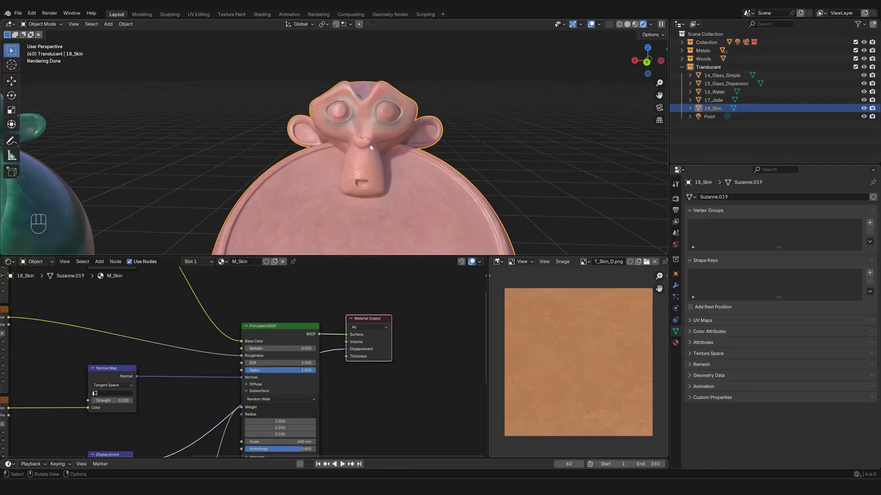
Try the wireframe geometry overlay in the 3D viewport, and deselect the skin figure.
{"action": "left_click", "coordinate": [599, 23]}
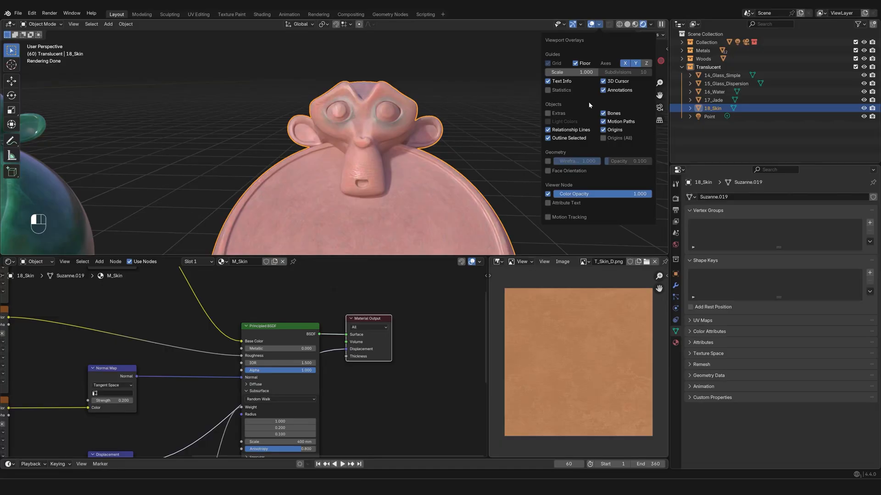
{"action": "left_click", "coordinate": [547, 161]}
{"action": "left_click", "coordinate": [492, 180]}
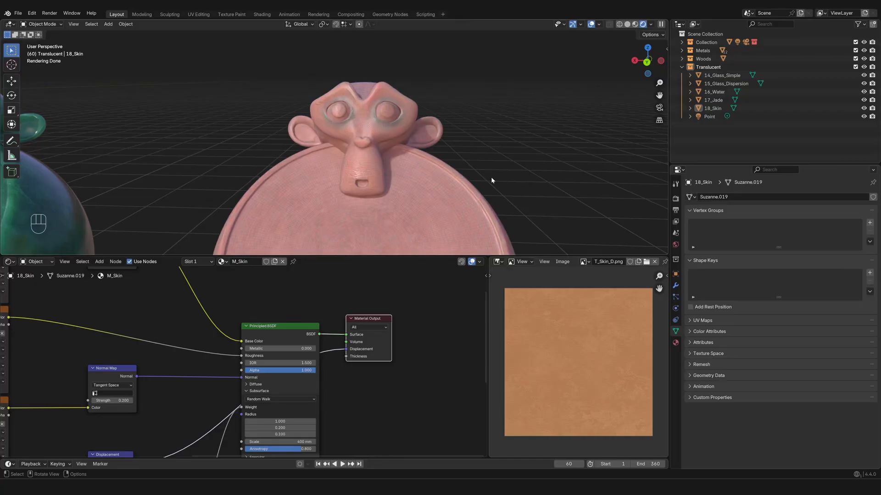
{"action": "left_click", "coordinate": [599, 23]}
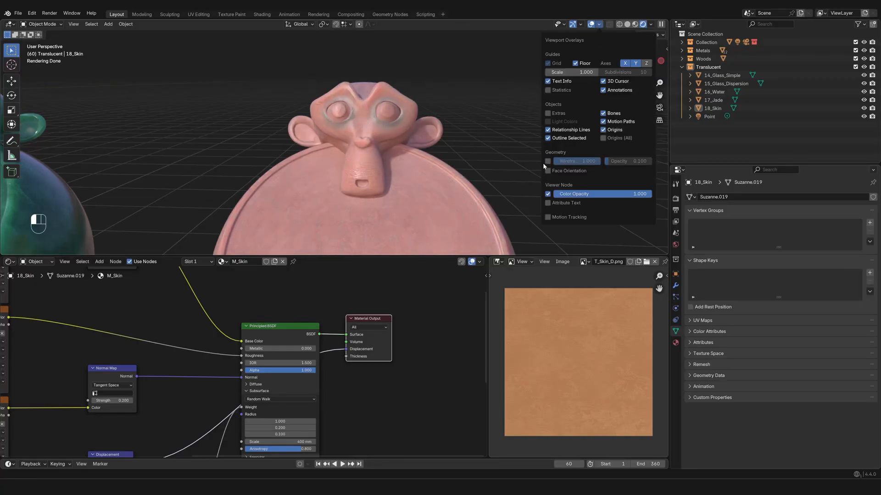
Examine the Principled BSDF's inputs and subsurface settings together with its connection to the Material Output.
{"action": "scroll", "coordinate": [358, 383], "scroll_direction": "down", "scroll_amount": 1}
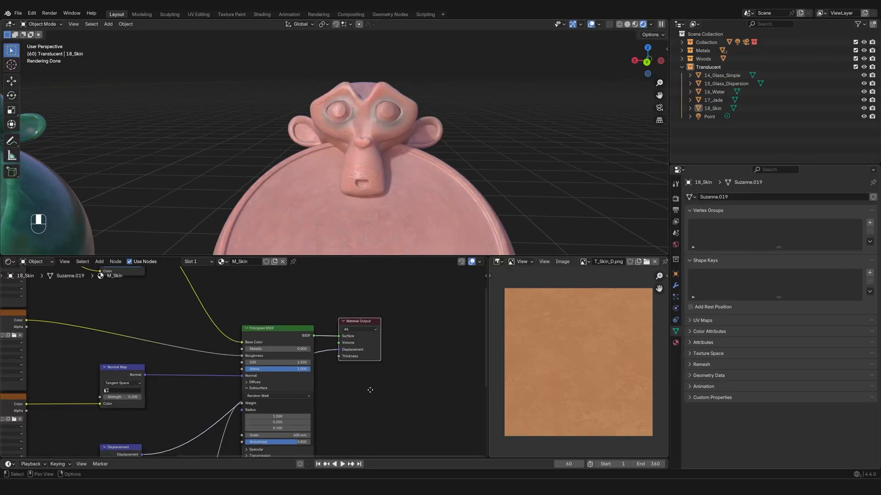
{"action": "middle_click_drag", "start_coordinate": [371, 390], "coordinate": [391, 370]}
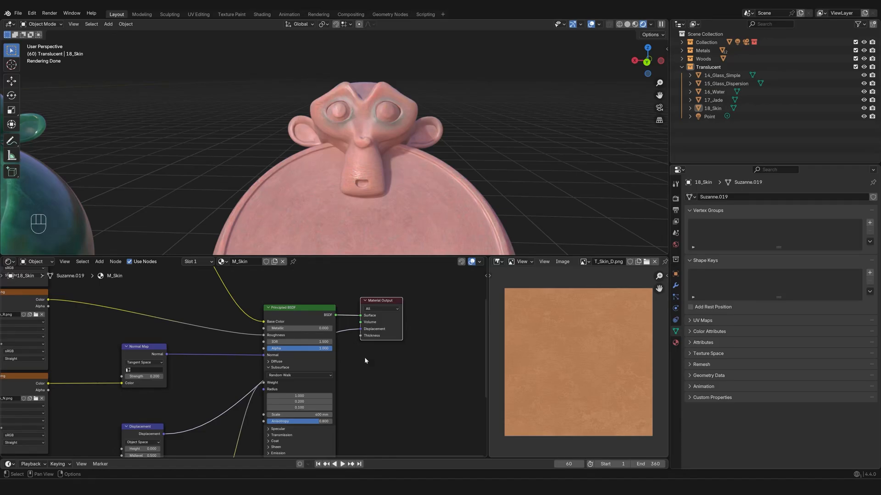
{"action": "middle_click_drag", "start_coordinate": [364, 357], "coordinate": [384, 355]}
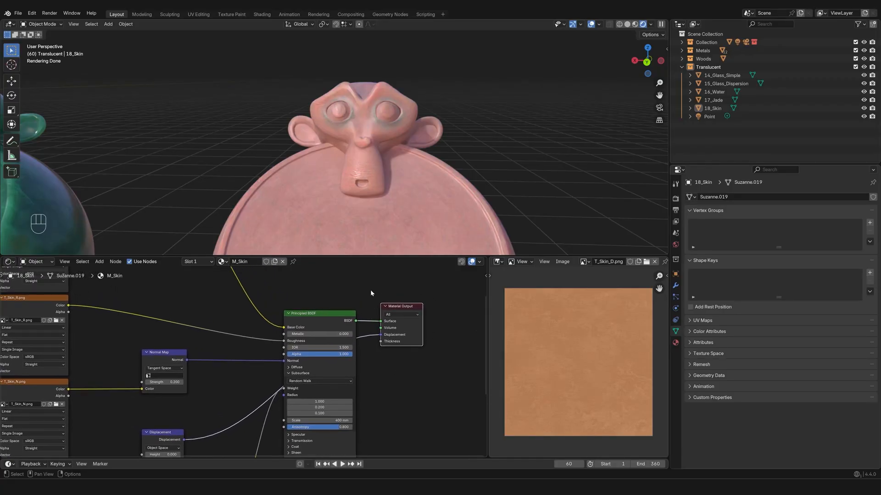
{"action": "left_click", "coordinate": [328, 312]}
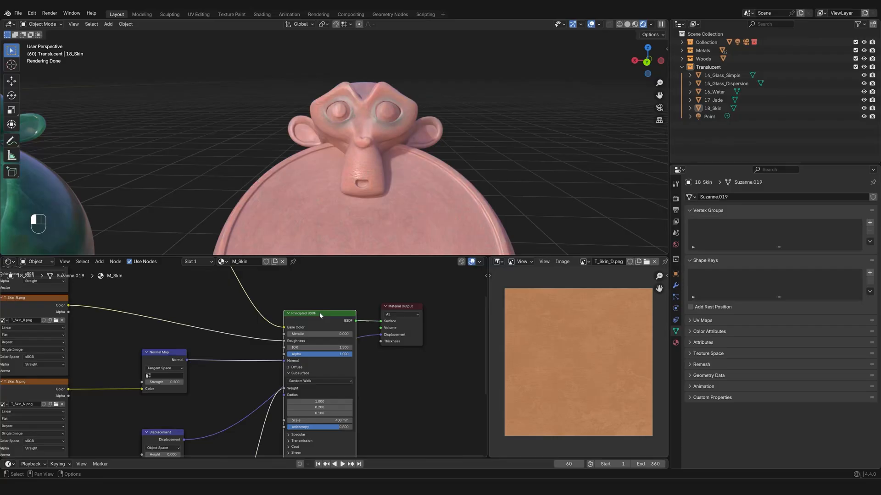
{"action": "left_click", "coordinate": [334, 293]}
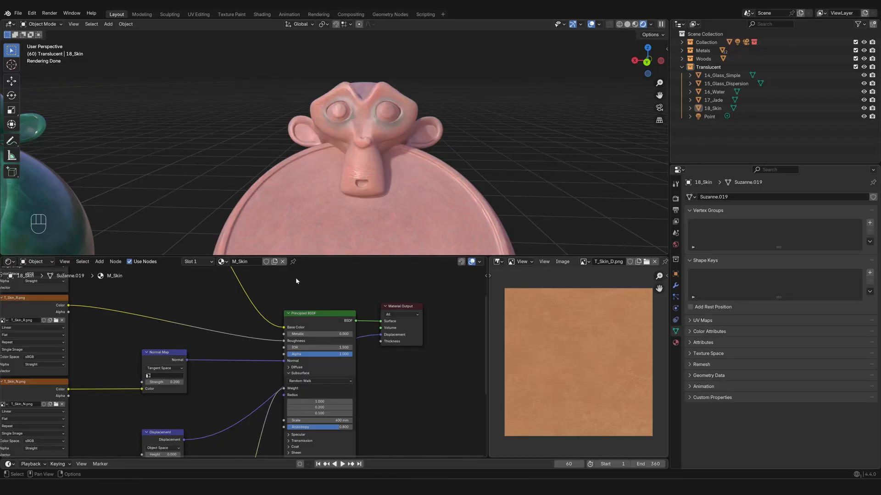
{"action": "scroll", "coordinate": [325, 294], "scroll_direction": "down", "scroll_amount": 5}
{"action": "middle_click_drag", "start_coordinate": [288, 296], "coordinate": [303, 295]}
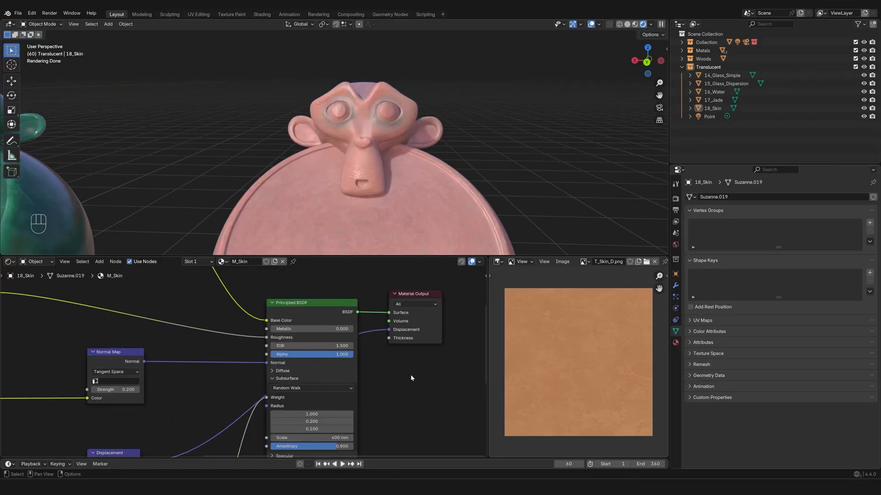
{"action": "middle_click_drag", "start_coordinate": [406, 374], "coordinate": [399, 364]}
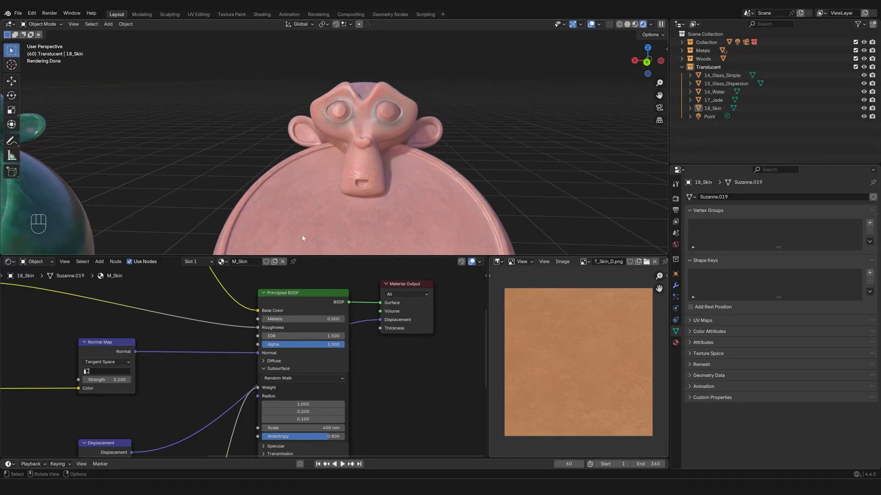
Examine the whole M_Skin node tree, from the mapping and image textures through to the Principled BSDF.
{"action": "scroll", "coordinate": [217, 312], "scroll_direction": "down", "scroll_amount": 2}
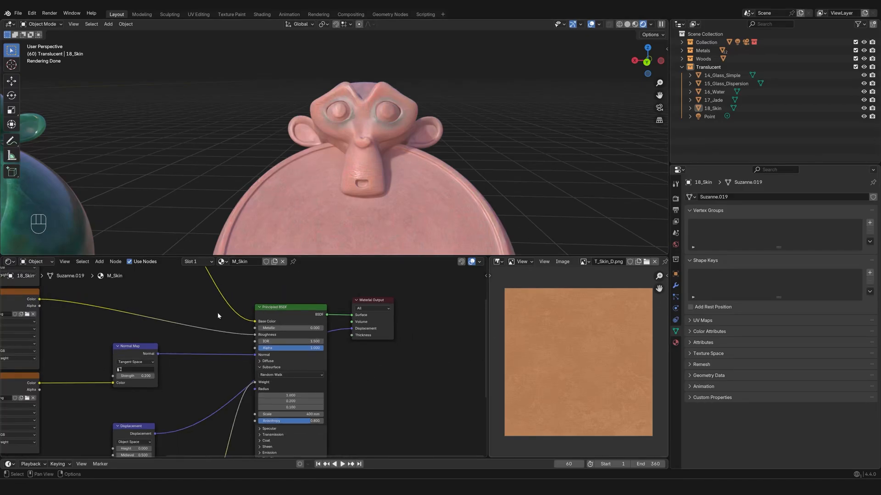
{"action": "middle_click_drag", "start_coordinate": [218, 313], "coordinate": [278, 322]}
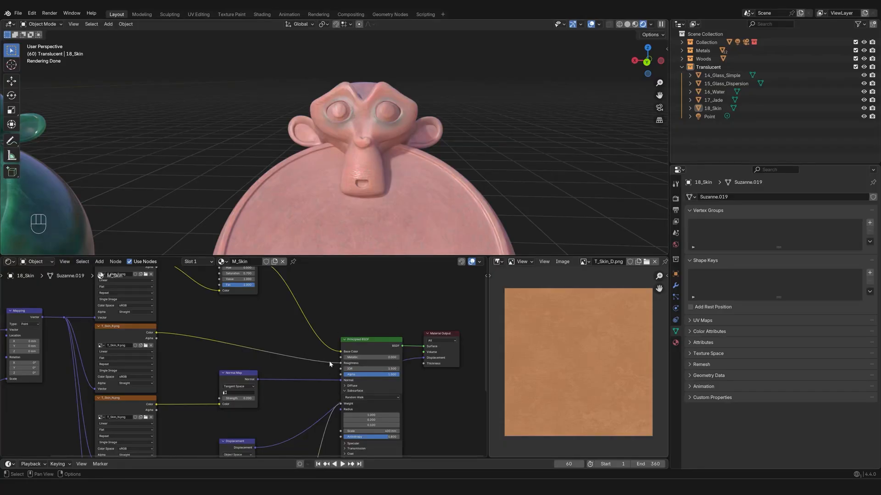
{"action": "scroll", "coordinate": [377, 360], "scroll_direction": "up", "scroll_amount": 1}
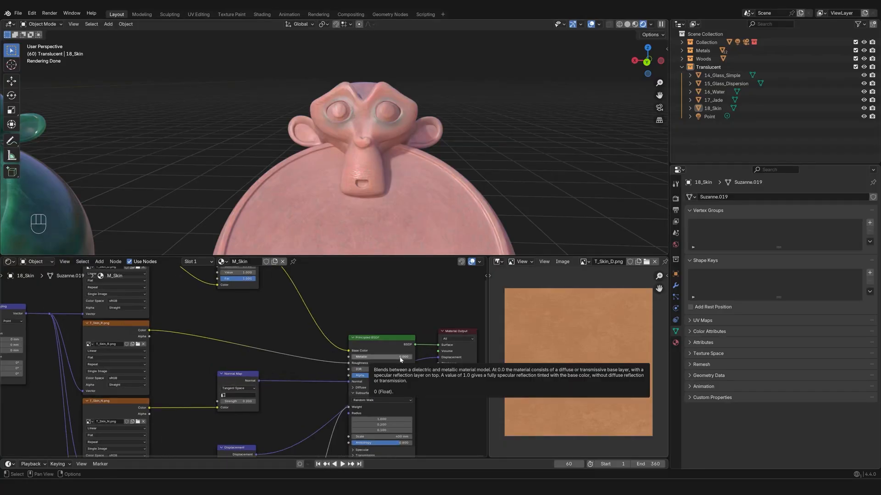
{"action": "scroll", "coordinate": [256, 326], "scroll_direction": "down", "scroll_amount": 5}
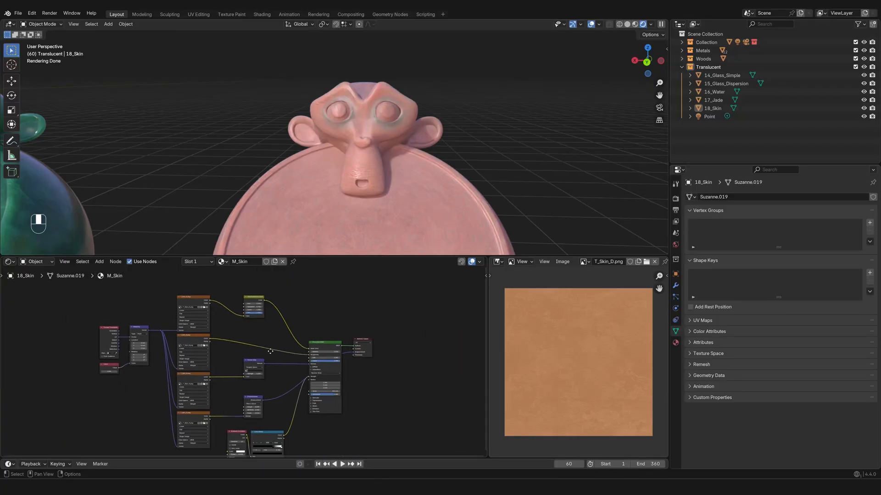
{"action": "middle_click_drag", "start_coordinate": [270, 351], "coordinate": [272, 351]}
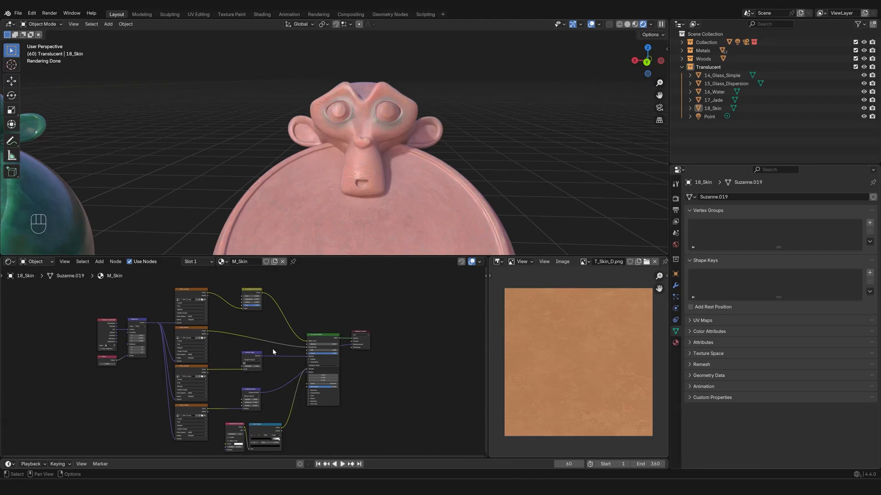
{"action": "scroll", "coordinate": [274, 352], "scroll_direction": "up", "scroll_amount": 4}
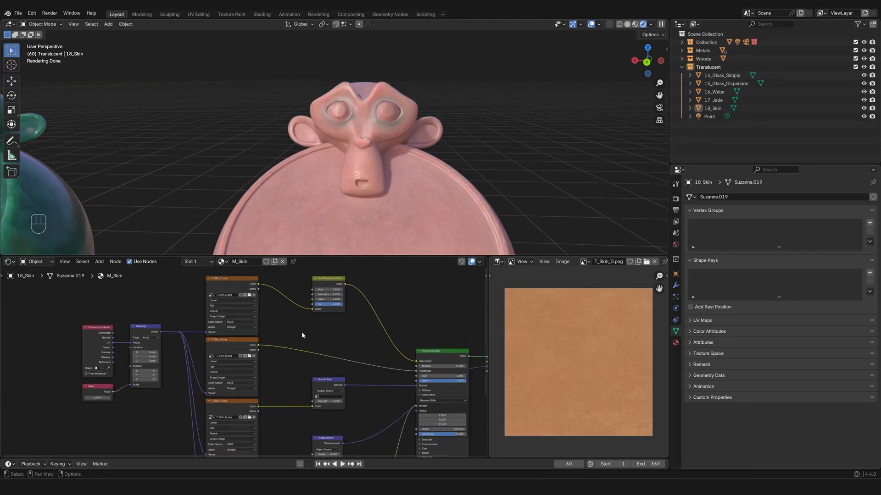
{"action": "scroll", "coordinate": [329, 346], "scroll_direction": "down", "scroll_amount": 3}
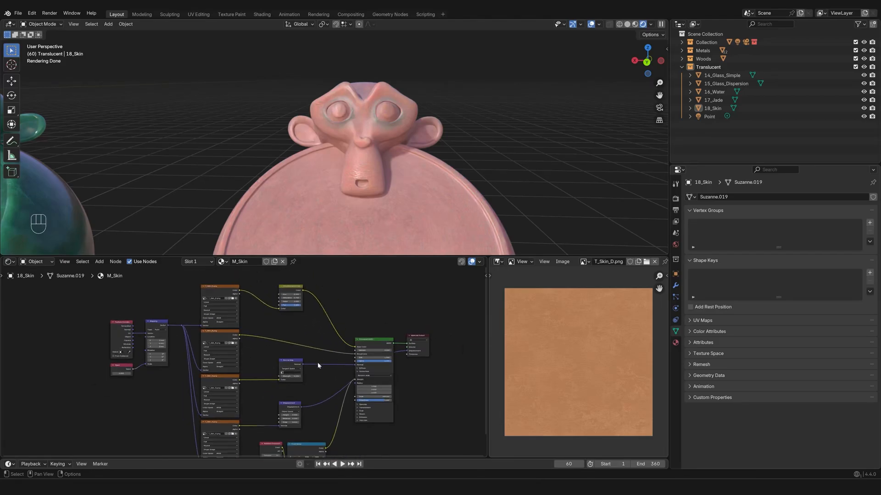
Compare the rendered skin figure's face and ear with the T_Skin_D.png texture, both close up and in full.
{"action": "scroll", "coordinate": [316, 366], "scroll_direction": "down", "scroll_amount": 2}
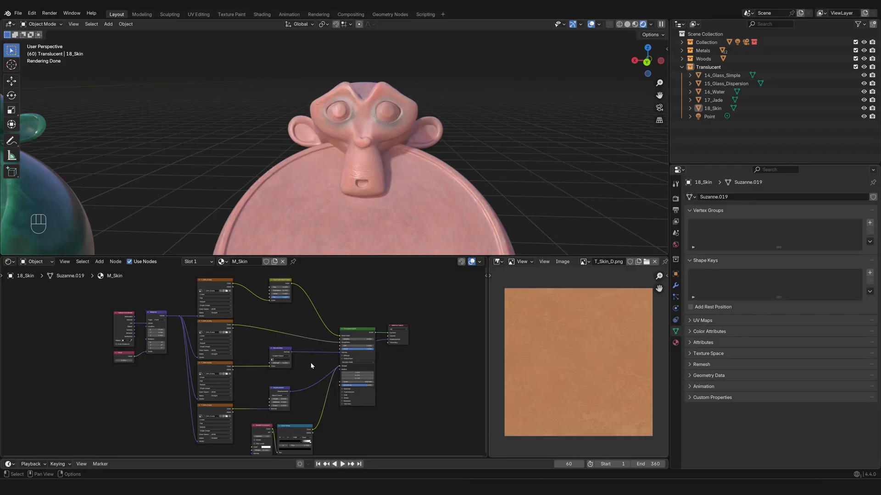
{"action": "mouse_move", "coordinate": [349, 188]}
{"action": "middle_mouse_down"}
{"action": "mouse_move", "coordinate": [385, 192]}
{"action": "mouse_move", "coordinate": [346, 183]}
{"action": "middle_mouse_up"}
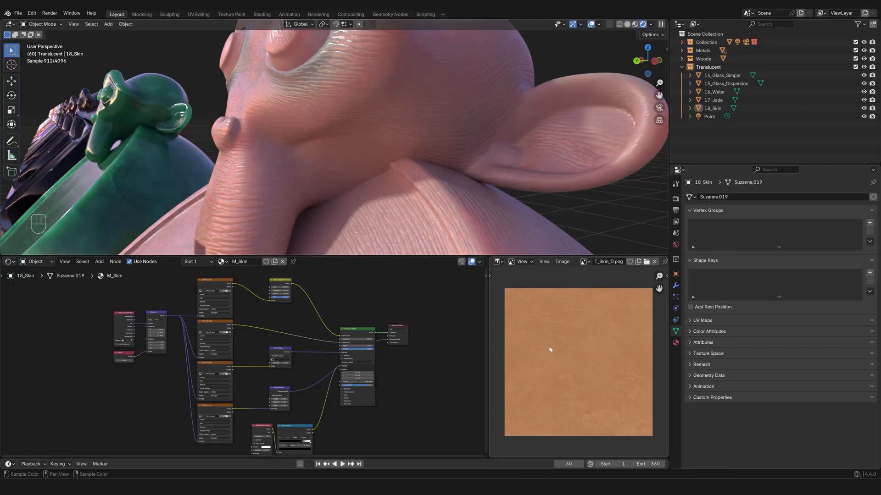
{"action": "scroll", "coordinate": [550, 354], "scroll_direction": "up", "scroll_amount": 2}
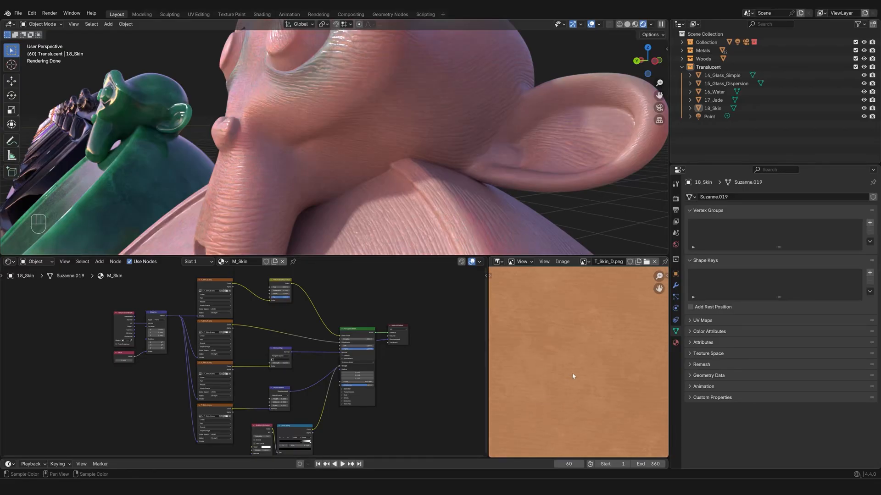
{"action": "middle_click_drag", "start_coordinate": [598, 331], "coordinate": [573, 371]}
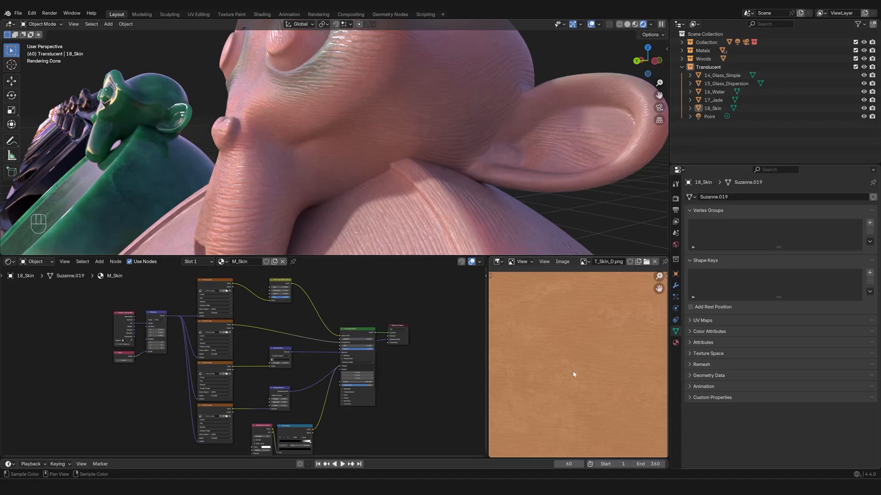
{"action": "scroll", "coordinate": [566, 360], "scroll_direction": "down", "scroll_amount": 1}
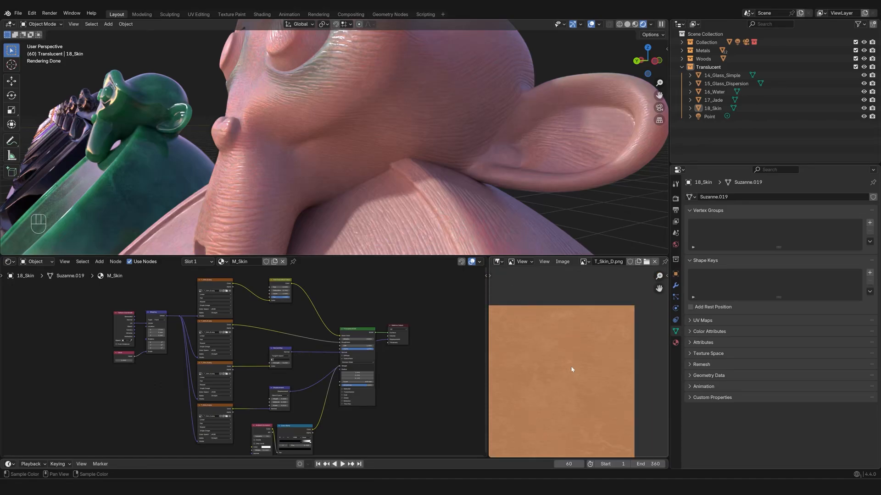
{"action": "middle_click_drag", "start_coordinate": [559, 387], "coordinate": [584, 370]}
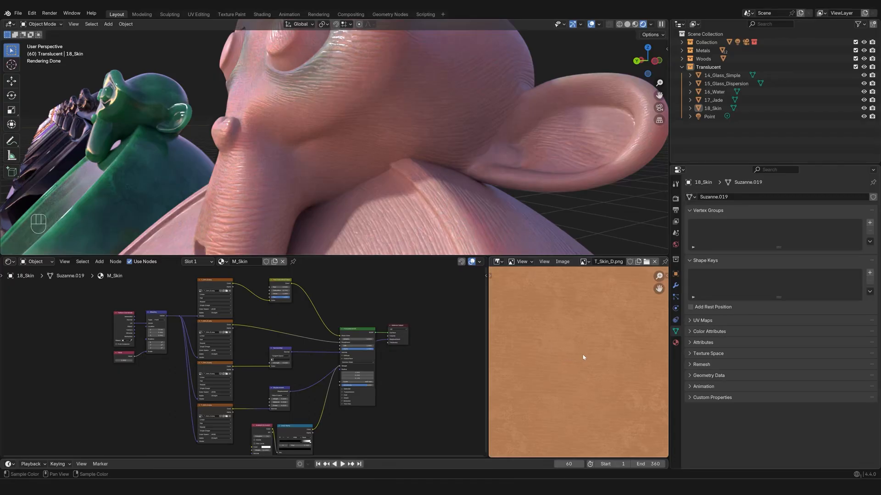
{"action": "middle_click_drag", "start_coordinate": [286, 323], "coordinate": [374, 326]}
{"action": "scroll", "coordinate": [556, 348], "scroll_direction": "down", "scroll_amount": 1}
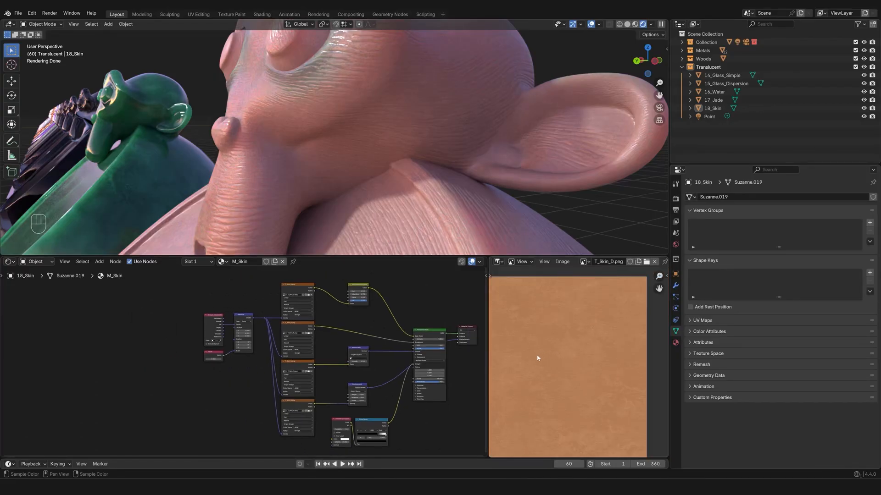
{"action": "scroll", "coordinate": [544, 355], "scroll_direction": "down", "scroll_amount": 1}
{"action": "middle_click_drag", "start_coordinate": [550, 356], "coordinate": [578, 352]}
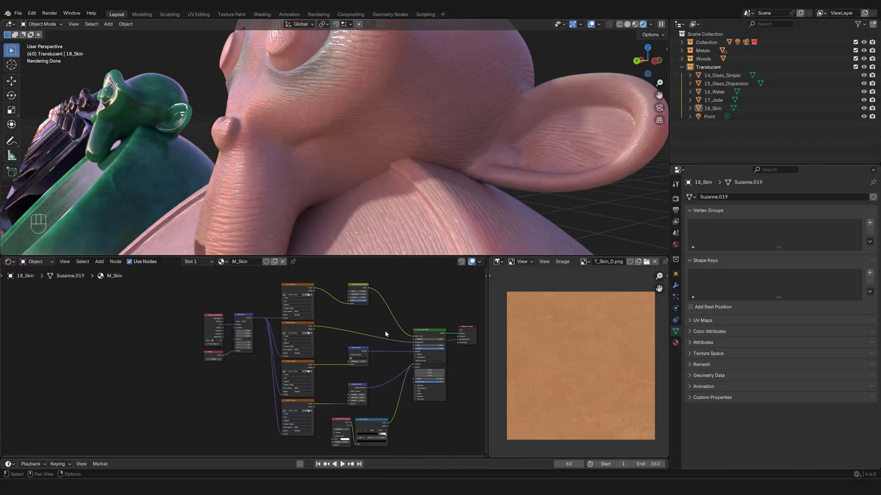
Select the T_Skin_D.png node and trace its colour through Hue/Saturation/Value into the Principled BSDF's Base Color.
{"action": "scroll", "coordinate": [329, 316], "scroll_direction": "up", "scroll_amount": 2}
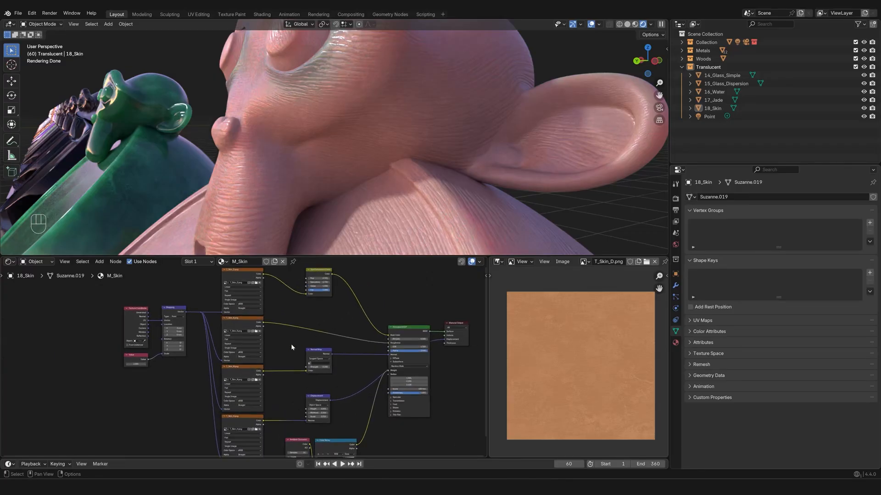
{"action": "middle_click_drag", "start_coordinate": [320, 323], "coordinate": [311, 342]}
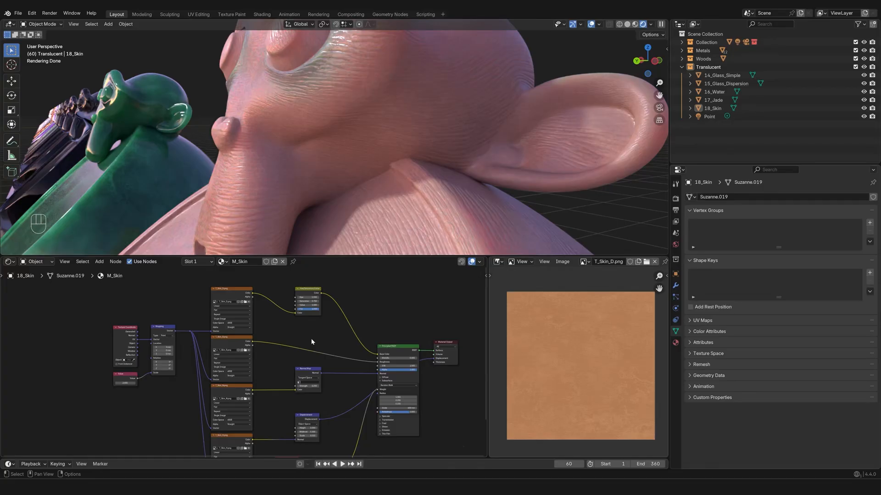
{"action": "scroll", "coordinate": [320, 340], "scroll_direction": "down", "scroll_amount": 1}
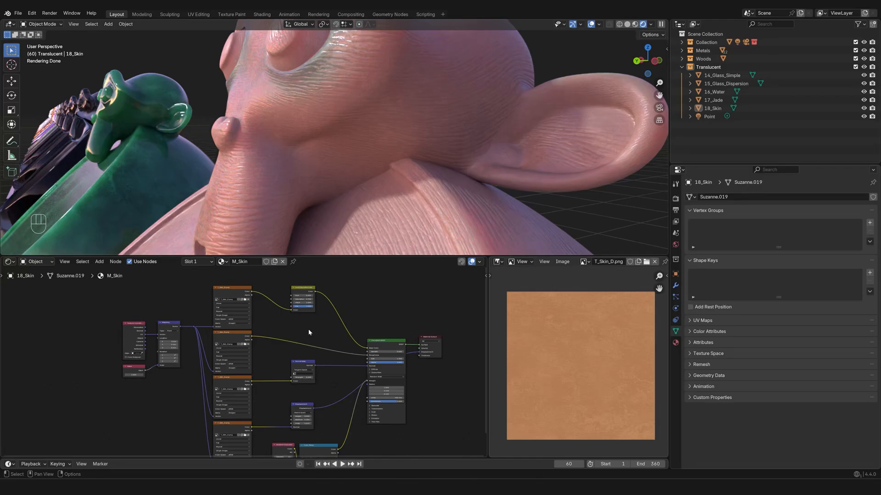
{"action": "scroll", "coordinate": [317, 331], "scroll_direction": "up", "scroll_amount": 2}
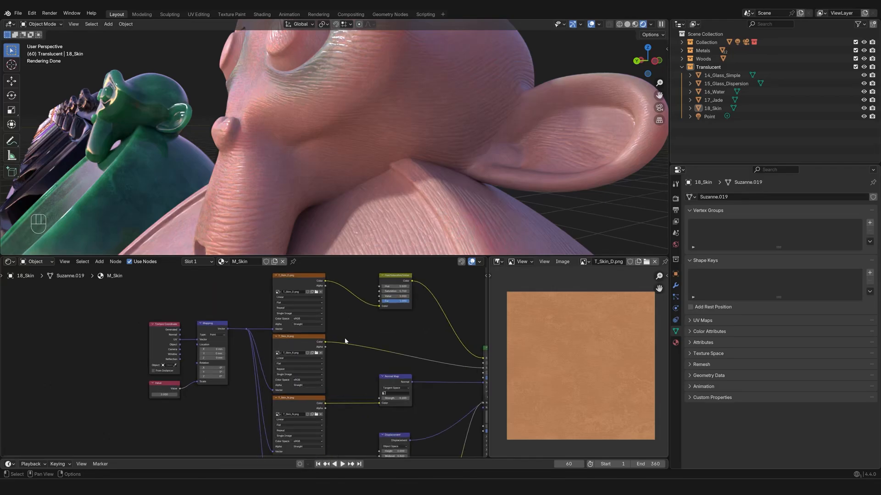
{"action": "scroll", "coordinate": [369, 342], "scroll_direction": "up", "scroll_amount": 2}
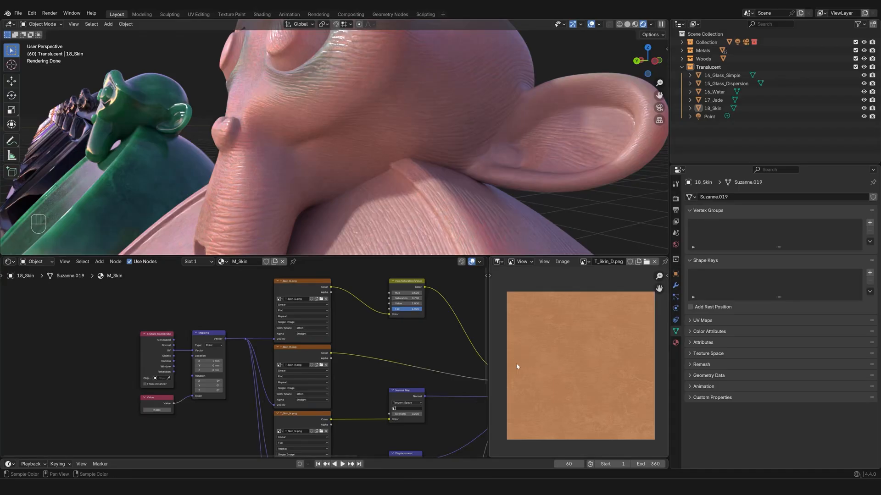
{"action": "scroll", "coordinate": [371, 345], "scroll_direction": "up", "scroll_amount": 3}
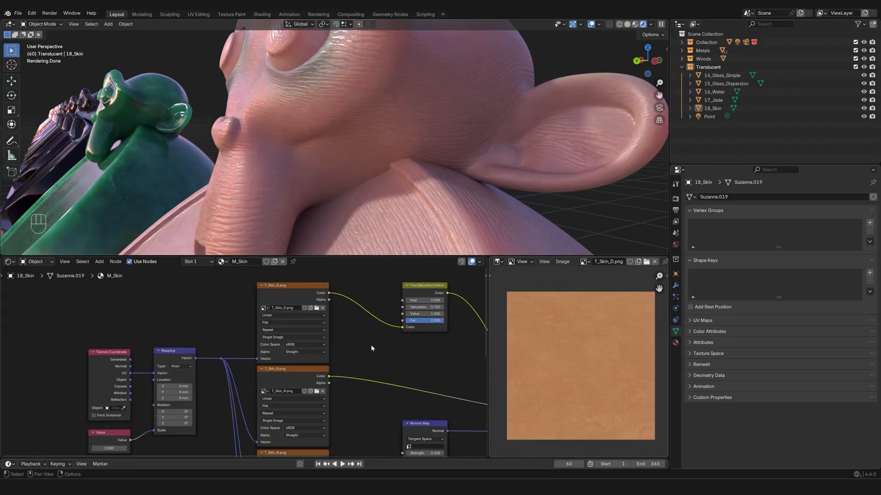
{"action": "middle_click_drag", "start_coordinate": [351, 367], "coordinate": [309, 369]}
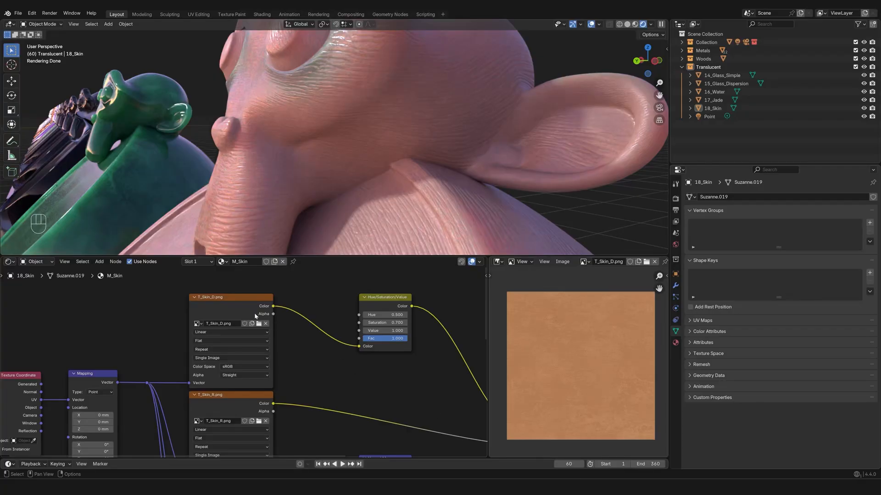
{"action": "left_click", "coordinate": [231, 306]}
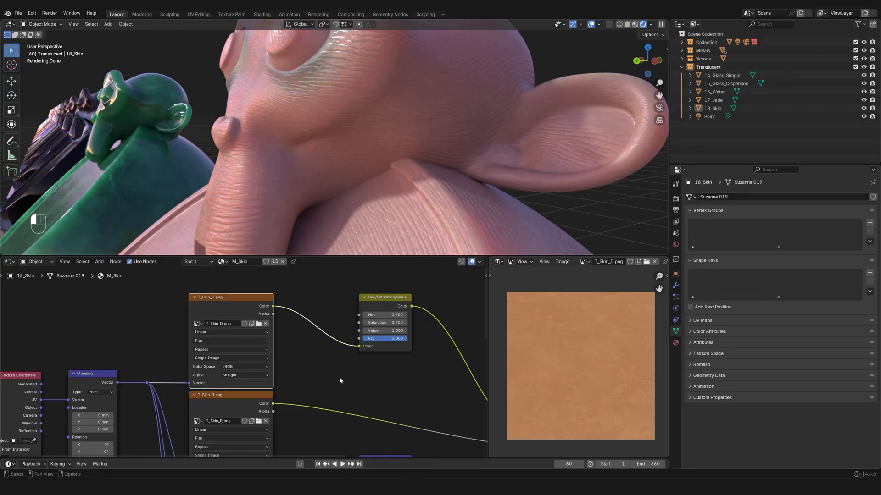
{"action": "scroll", "coordinate": [381, 388], "scroll_direction": "down", "scroll_amount": 1}
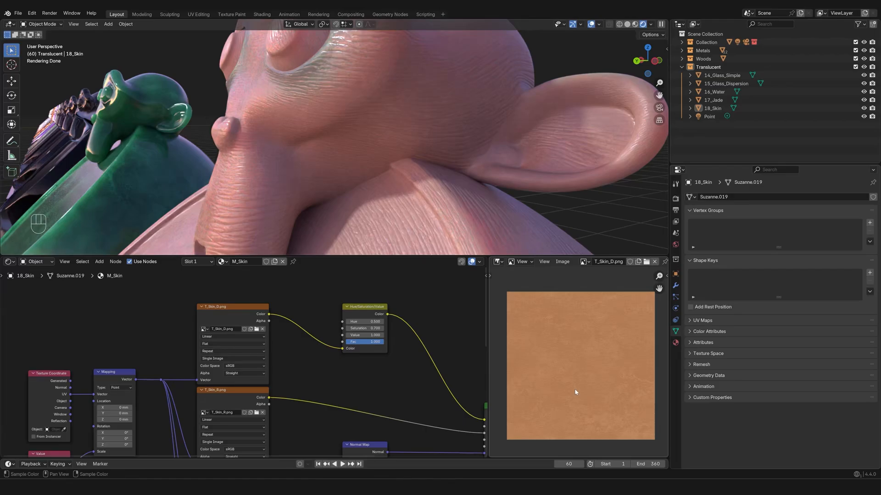
{"action": "middle_click_drag", "start_coordinate": [431, 365], "coordinate": [343, 339]}
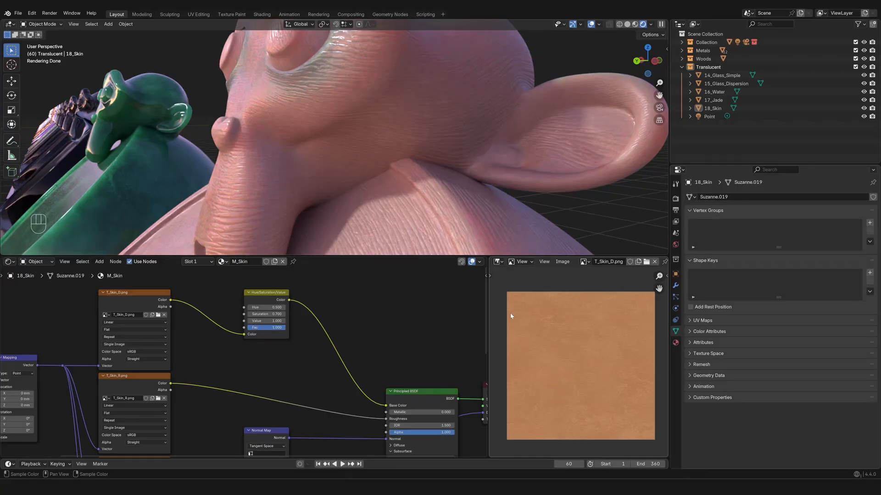
Show the T_Skin_R.png texture in the Image Editor and trace its node's link to the Principled BSDF's Roughness, then deselect the node.
{"action": "scroll", "coordinate": [409, 214], "scroll_direction": "down", "scroll_amount": 6}
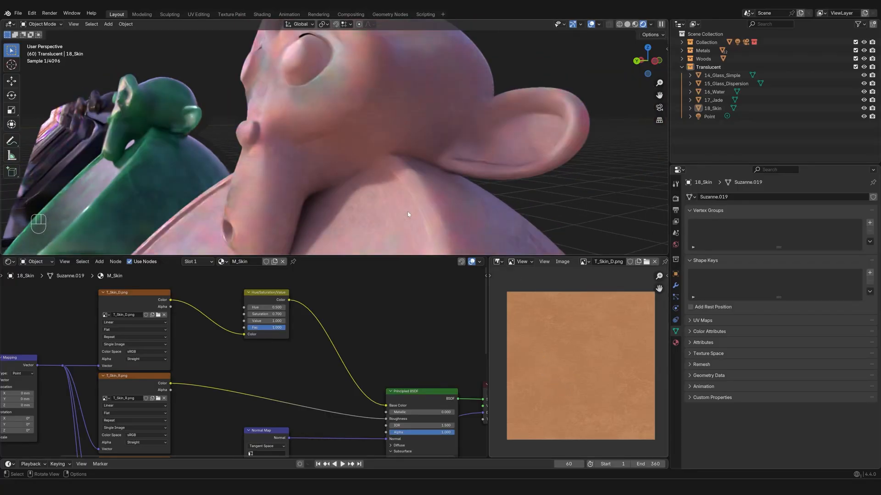
{"action": "middle_click_drag", "start_coordinate": [356, 200], "coordinate": [384, 211]}
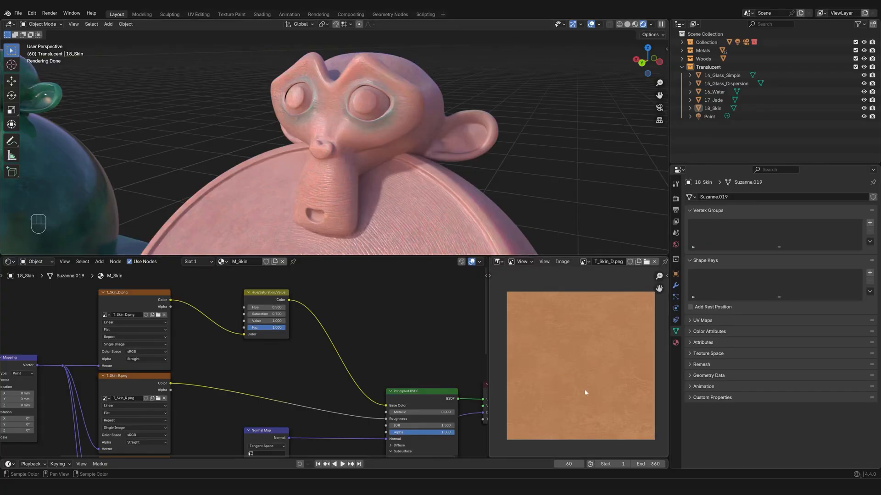
{"action": "scroll", "coordinate": [413, 365], "scroll_direction": "down", "scroll_amount": 1}
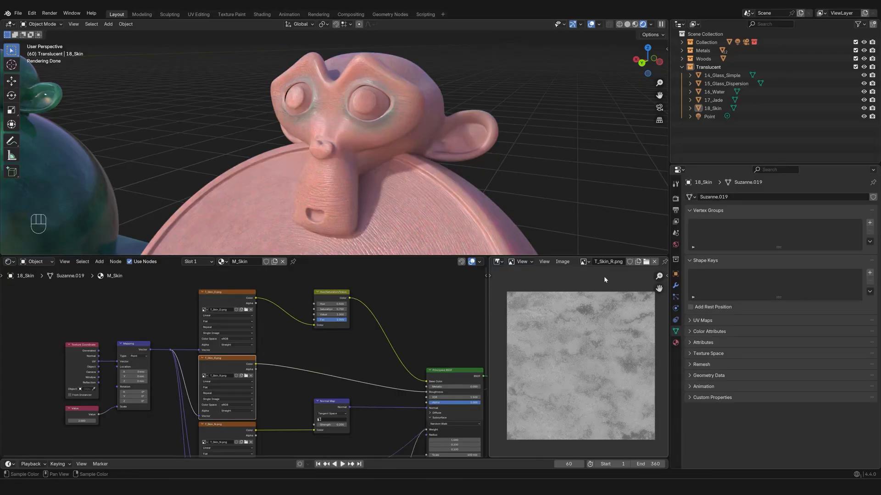
{"action": "middle_click_drag", "start_coordinate": [417, 336], "coordinate": [367, 304]}
{"action": "scroll", "coordinate": [351, 320], "scroll_direction": "up", "scroll_amount": 3}
{"action": "left_click", "coordinate": [253, 321]}
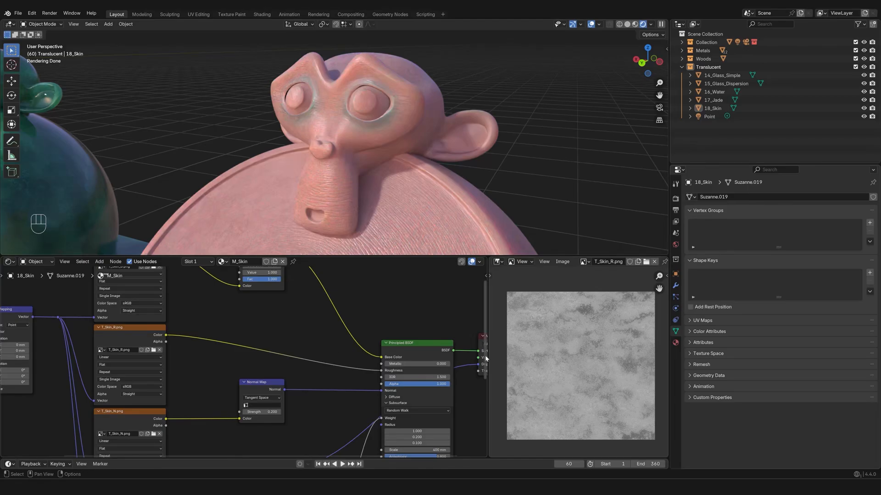
Inspect the fine detail of the T_Skin_R.png roughness texture and compare it with the rendered skin surface.
{"action": "scroll", "coordinate": [528, 364], "scroll_direction": "up", "scroll_amount": 1}
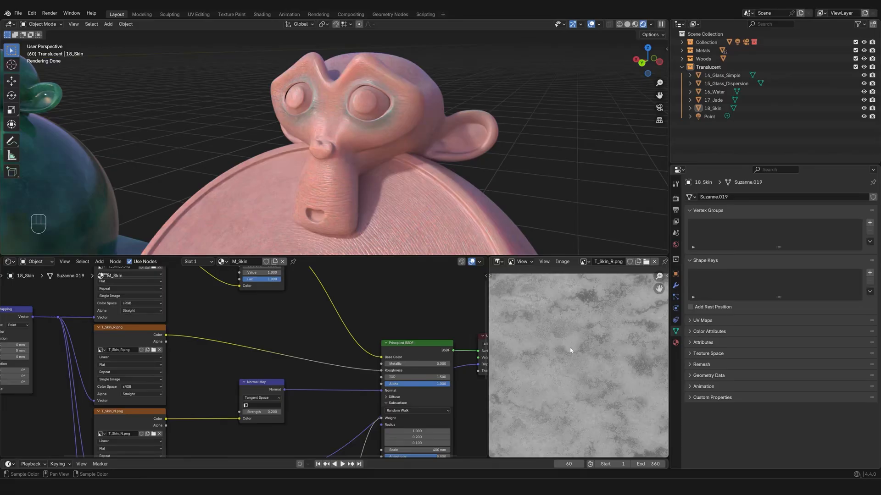
{"action": "scroll", "coordinate": [570, 351], "scroll_direction": "up", "scroll_amount": 3}
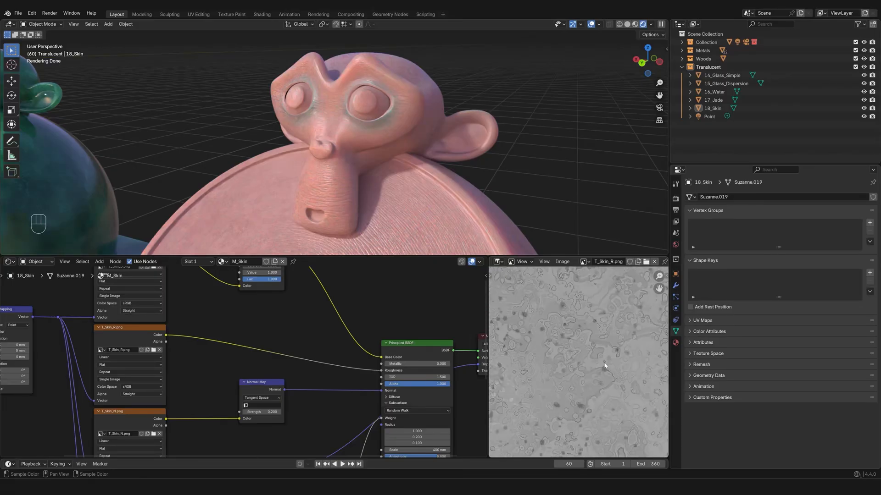
{"action": "scroll", "coordinate": [601, 365], "scroll_direction": "down", "scroll_amount": 3}
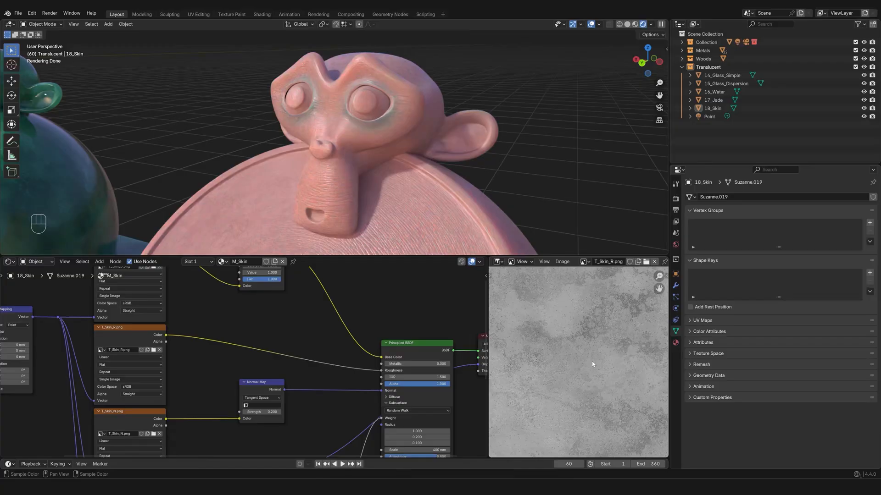
{"action": "scroll", "coordinate": [592, 364], "scroll_direction": "down", "scroll_amount": 4}
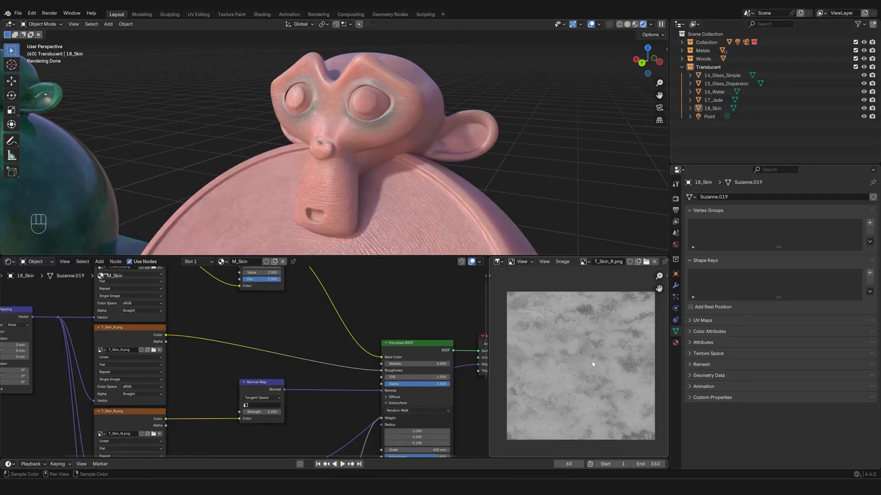
{"action": "scroll", "coordinate": [592, 362], "scroll_direction": "up", "scroll_amount": 2}
{"action": "scroll", "coordinate": [591, 363], "scroll_direction": "down", "scroll_amount": 2}
{"action": "middle_click_drag", "start_coordinate": [401, 200], "coordinate": [394, 194]}
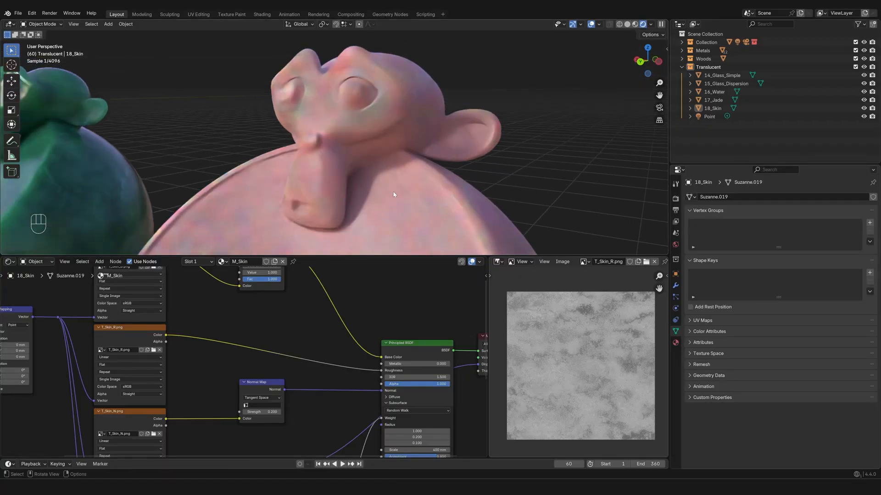
Select the T_Skin_N.png node to show its normal texture, and examine its connection through the Normal Map node.
{"action": "middle_click_drag", "start_coordinate": [270, 354], "coordinate": [288, 313]}
{"action": "scroll", "coordinate": [275, 322], "scroll_direction": "down", "scroll_amount": 2}
{"action": "left_click", "coordinate": [168, 372]}
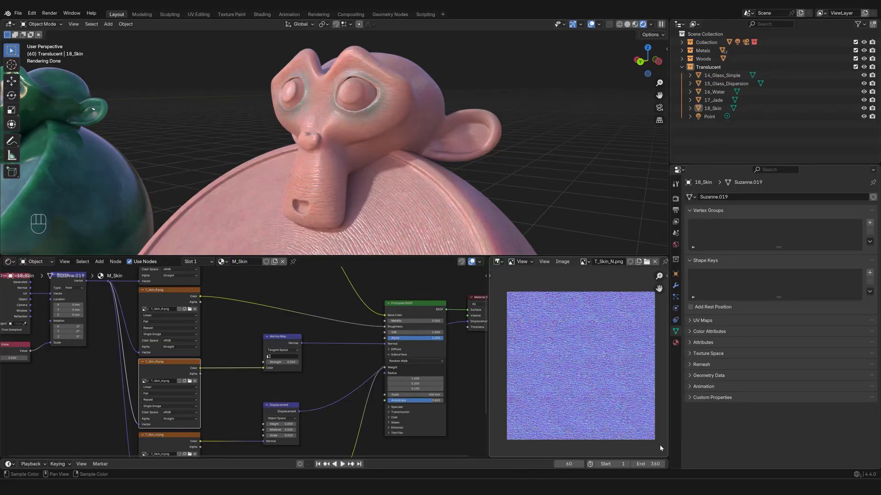
{"action": "middle_click_drag", "start_coordinate": [463, 346], "coordinate": [456, 425]}
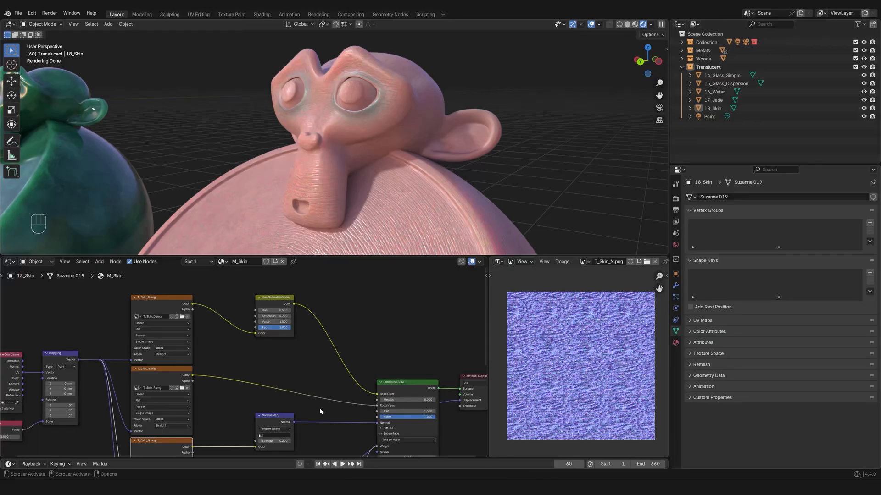
{"action": "middle_click_drag", "start_coordinate": [308, 407], "coordinate": [304, 338]}
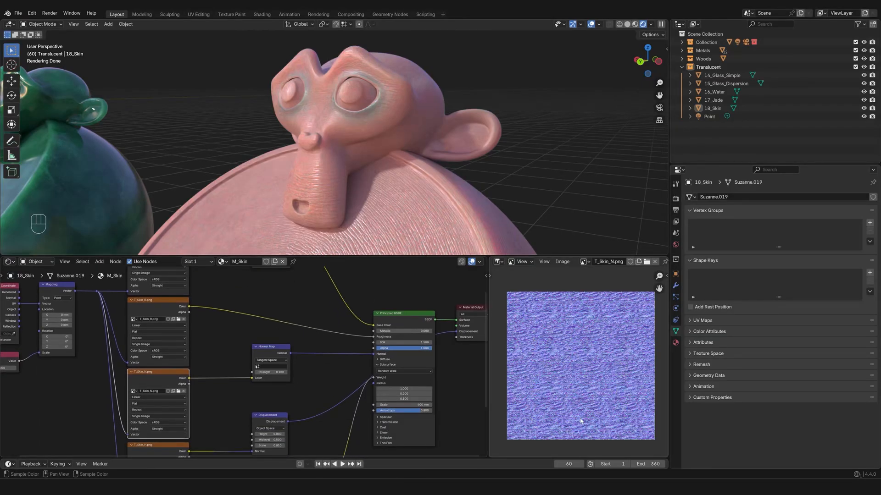
{"action": "middle_click_drag", "start_coordinate": [212, 364], "coordinate": [334, 357]}
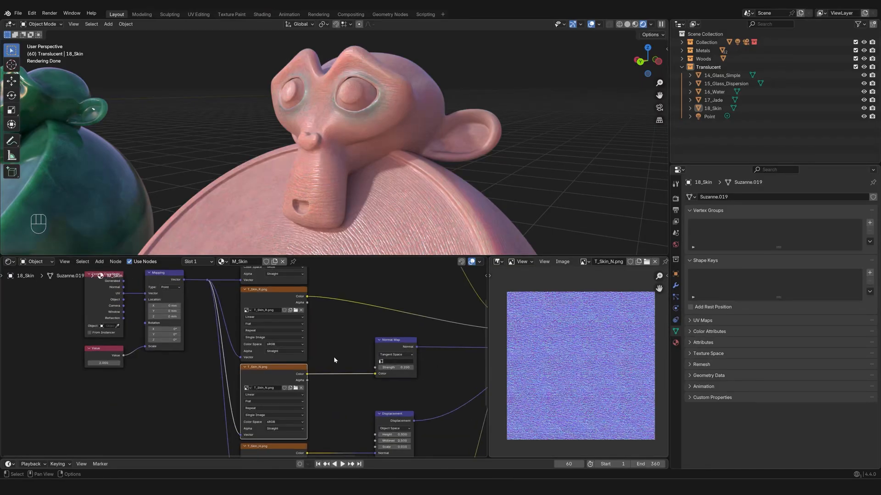
Select the T_Skin_D.png node again and check its Color Space setting, including the neighbouring T_Skin_R.png node.
{"action": "scroll", "coordinate": [333, 356], "scroll_direction": "up", "scroll_amount": 3}
{"action": "scroll", "coordinate": [334, 342], "scroll_direction": "up", "scroll_amount": 2}
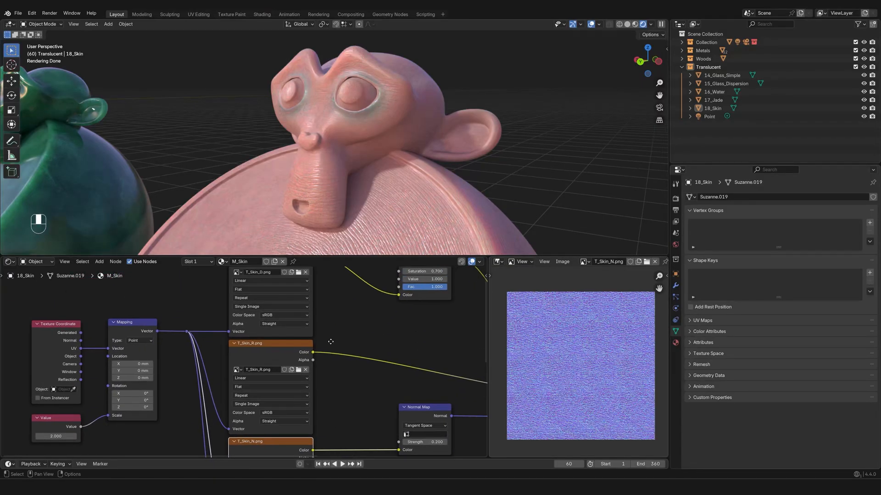
{"action": "middle_click_drag", "start_coordinate": [321, 351], "coordinate": [328, 372]}
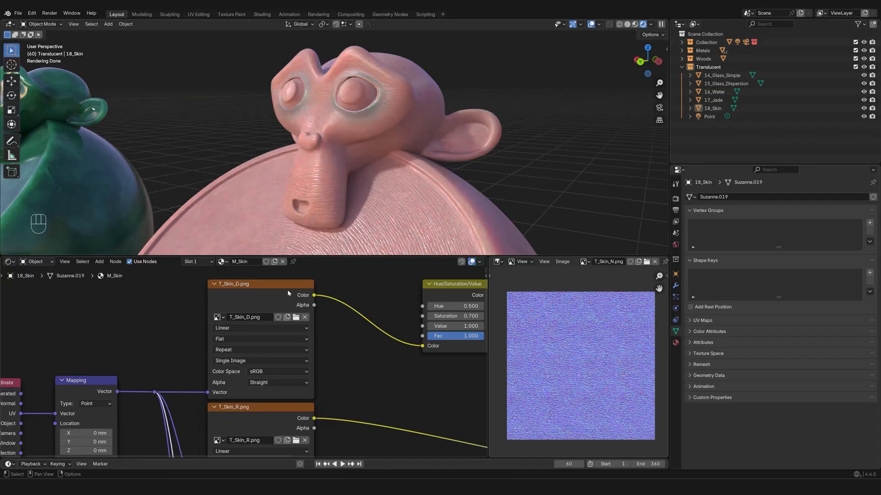
{"action": "left_click", "coordinate": [284, 294]}
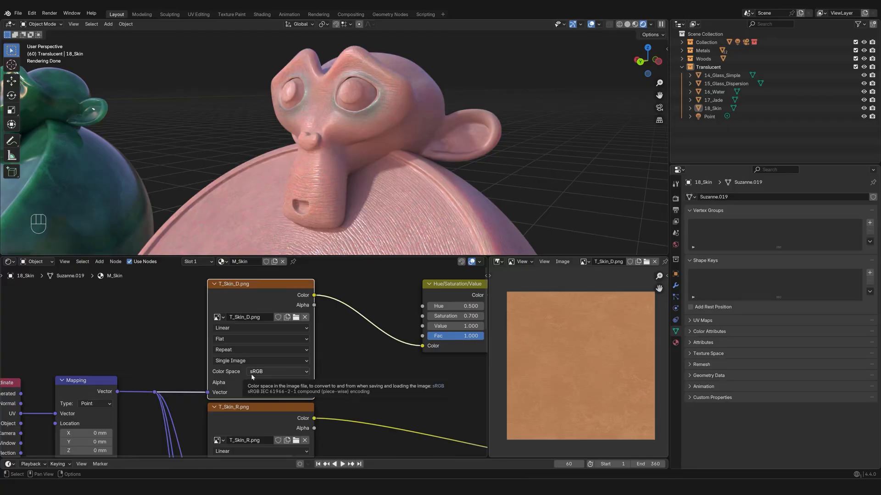
{"action": "scroll", "coordinate": [360, 381], "scroll_direction": "down", "scroll_amount": 1}
{"action": "middle_click_drag", "start_coordinate": [360, 381], "coordinate": [323, 304]}
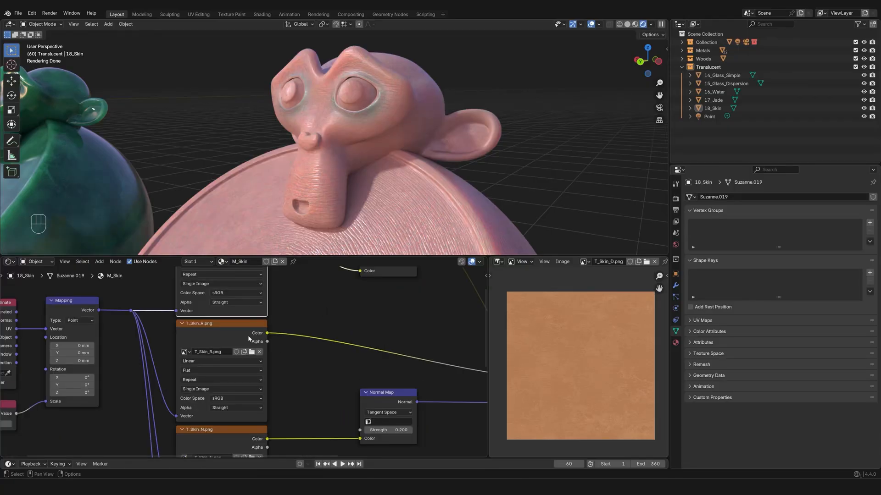
Select the T_Skin_R.png texture node and set its Color Space to Non-Color.
{"action": "left_click", "coordinate": [218, 333]}
{"action": "middle_click_drag", "start_coordinate": [308, 390], "coordinate": [397, 376]}
{"action": "scroll", "coordinate": [398, 377], "scroll_direction": "up", "scroll_amount": 1}
{"action": "left_click", "coordinate": [341, 387]}
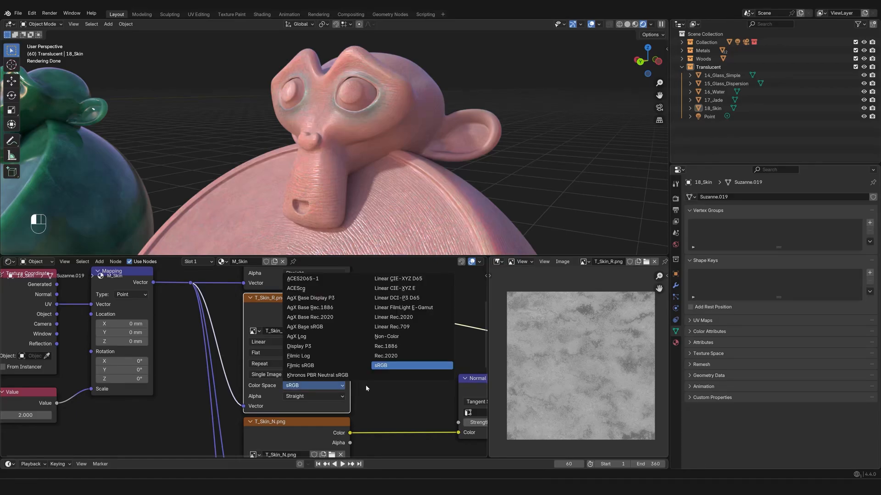
{"action": "left_click", "coordinate": [340, 386]}
{"action": "left_click", "coordinate": [399, 340]}
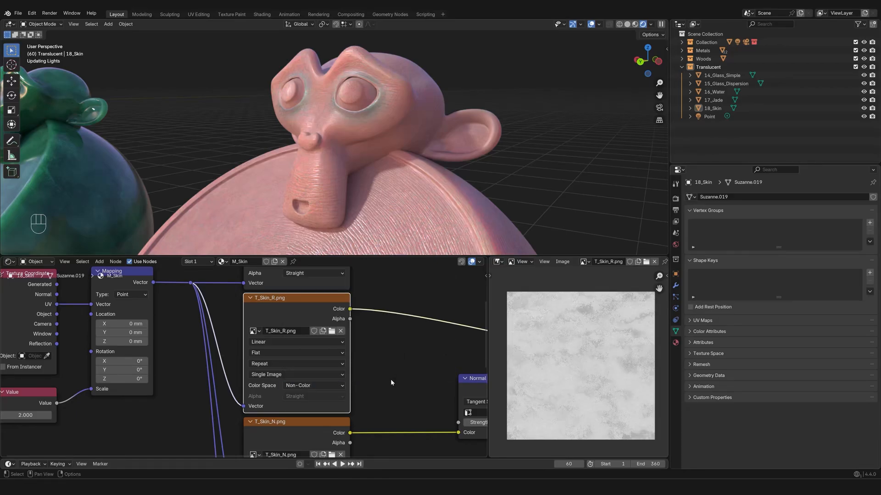
Set the T_Skin_N.png normal texture's Color Space to Non-Color.
{"action": "scroll", "coordinate": [380, 390], "scroll_direction": "down", "scroll_amount": 1}
{"action": "middle_click_drag", "start_coordinate": [375, 452], "coordinate": [373, 369]}
{"action": "scroll", "coordinate": [369, 378], "scroll_direction": "up", "scroll_amount": 2}
{"action": "left_click", "coordinate": [340, 417]}
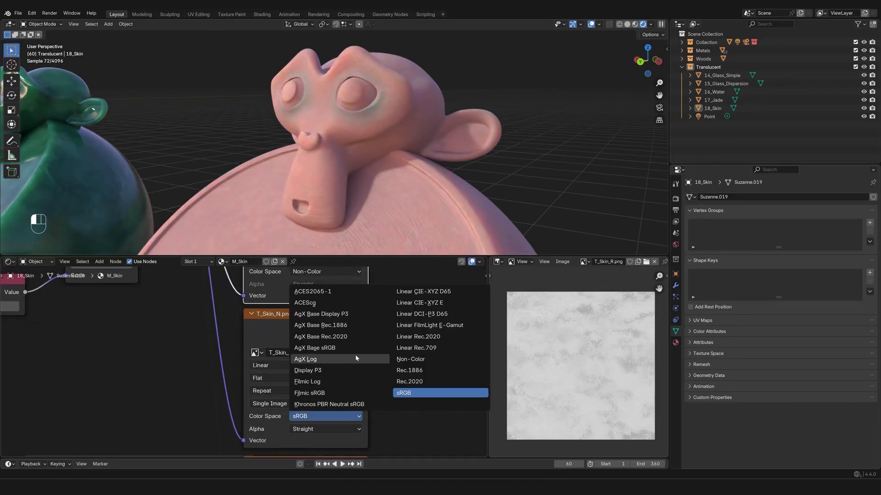
{"action": "left_click", "coordinate": [411, 359]}
Set the T_Skin_H.png height texture's Color Space to Non-Color.
{"action": "scroll", "coordinate": [367, 357], "scroll_direction": "down", "scroll_amount": 1}
{"action": "middle_click_drag", "start_coordinate": [360, 349], "coordinate": [359, 314]}
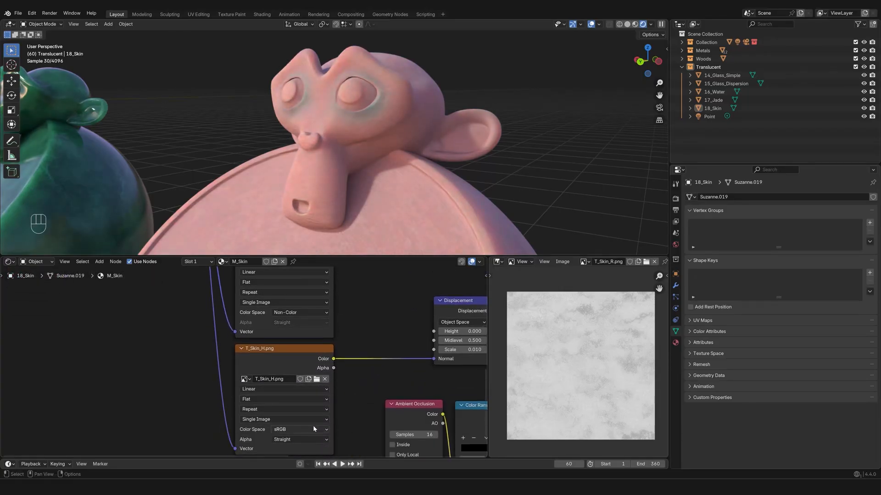
{"action": "left_click", "coordinate": [312, 428]}
{"action": "left_click", "coordinate": [363, 384]}
Show the T_Skin_D.png texture again and review its sRGB color space against the other skin texture nodes.
{"action": "scroll", "coordinate": [322, 394], "scroll_direction": "down", "scroll_amount": 4}
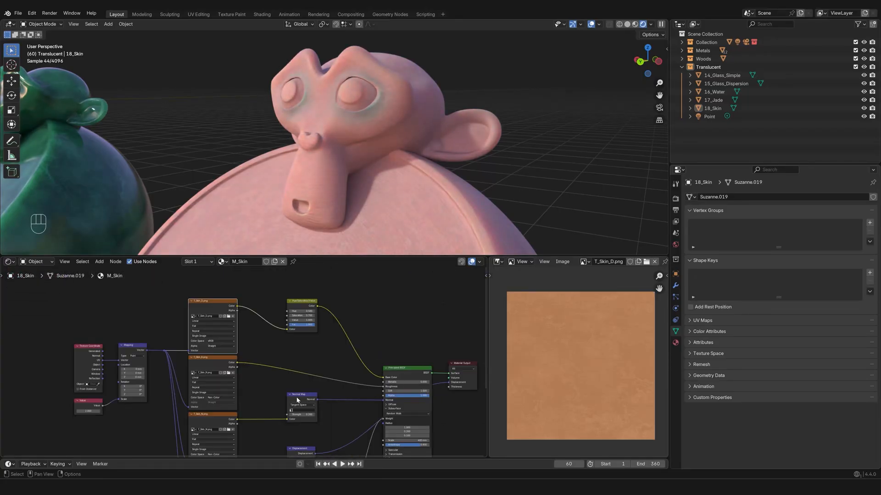
{"action": "middle_click_drag", "start_coordinate": [257, 402], "coordinate": [298, 373]}
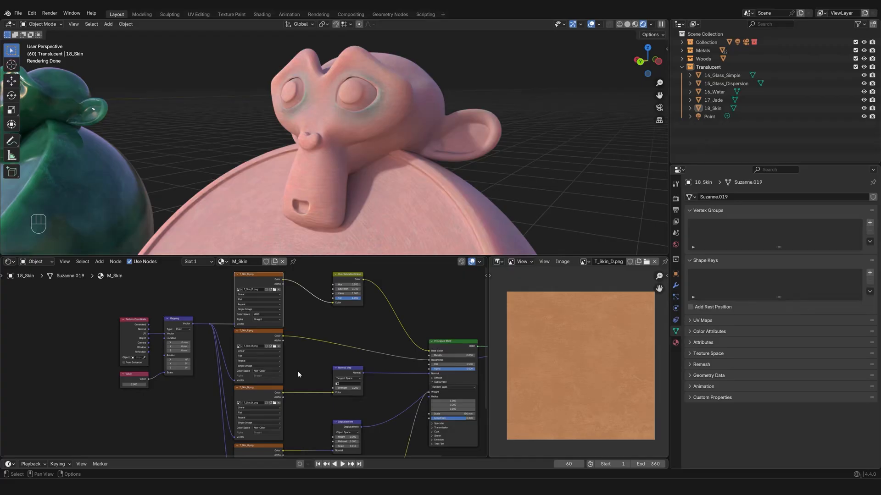
{"action": "scroll", "coordinate": [252, 380], "scroll_direction": "up", "scroll_amount": 2}
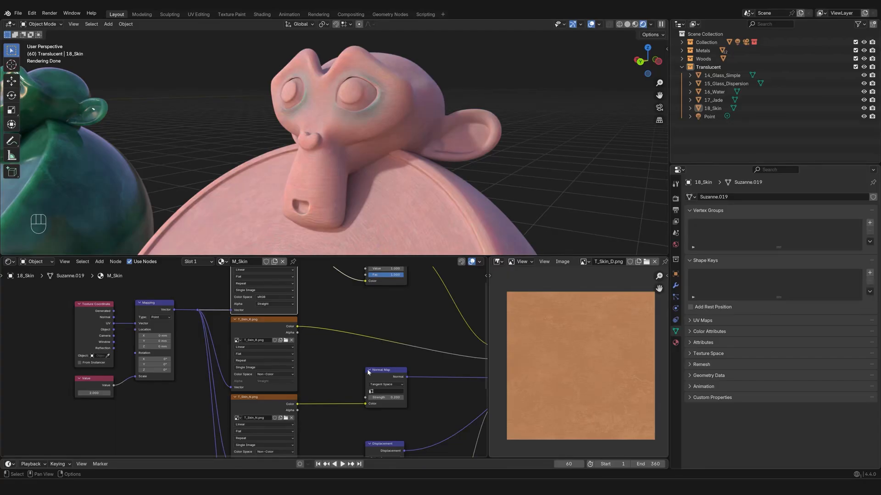
{"action": "middle_click_drag", "start_coordinate": [406, 325], "coordinate": [369, 332]}
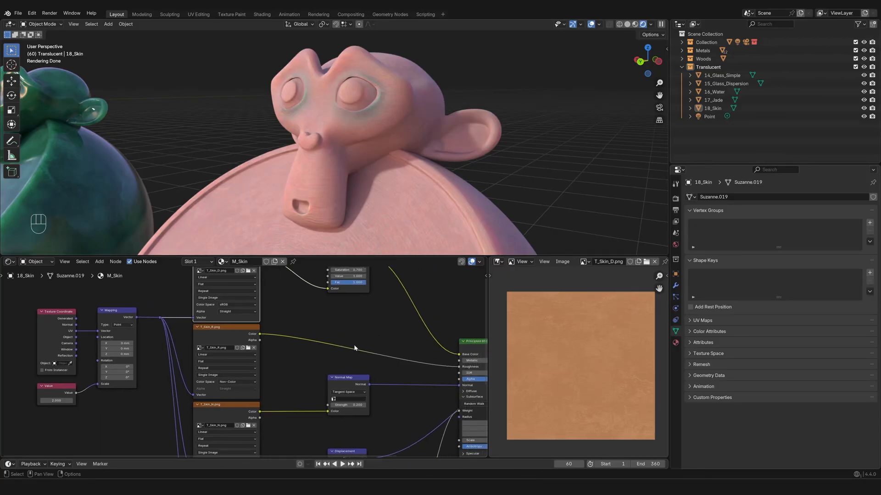
{"action": "scroll", "coordinate": [257, 351], "scroll_direction": "up", "scroll_amount": 3}
Select the T_Skin_R.png node and examine its link to the Principled BSDF's Roughness alongside the Normal Map node.
{"action": "left_click", "coordinate": [238, 332]}
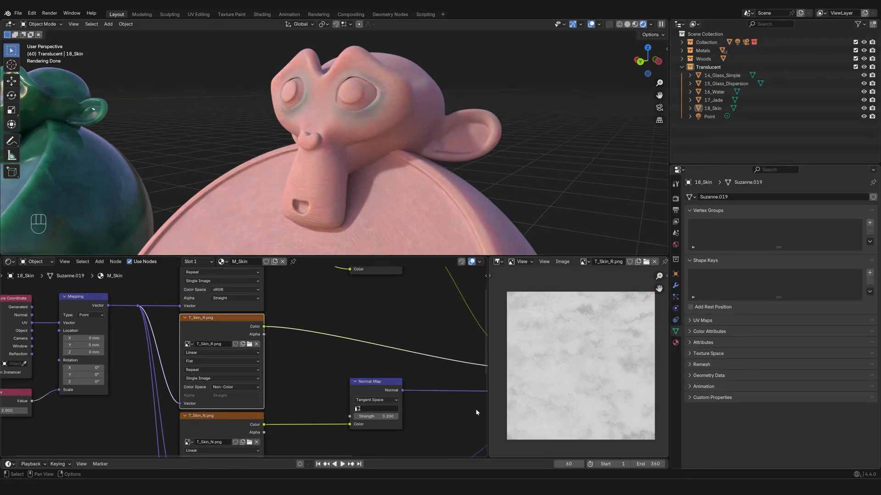
{"action": "scroll", "coordinate": [333, 378], "scroll_direction": "down", "scroll_amount": 2}
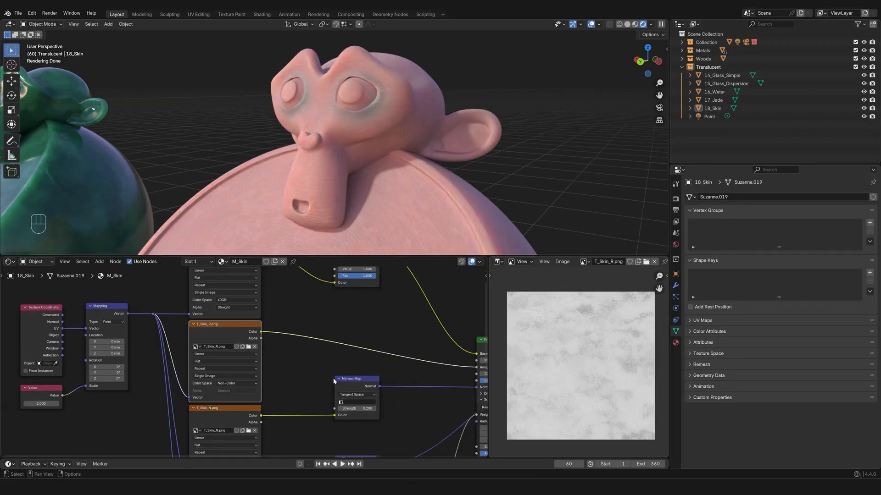
{"action": "scroll", "coordinate": [317, 383], "scroll_direction": "up", "scroll_amount": 2}
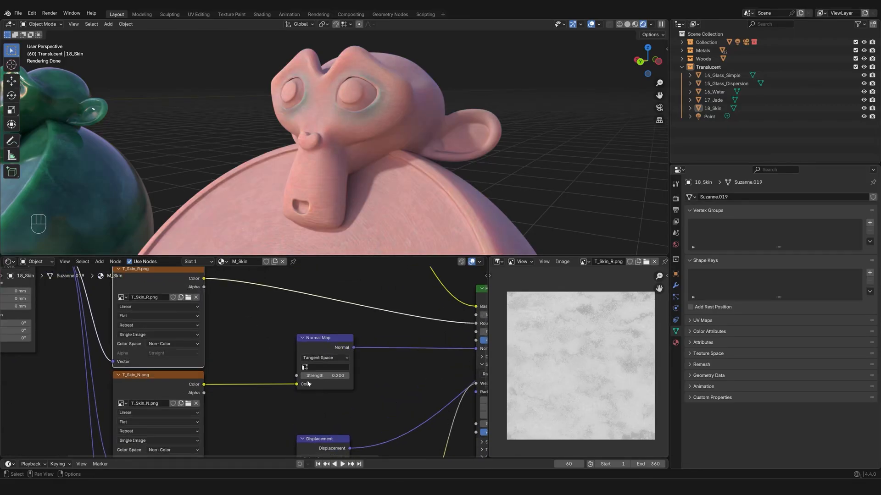
{"action": "scroll", "coordinate": [256, 386], "scroll_direction": "down", "scroll_amount": 2}
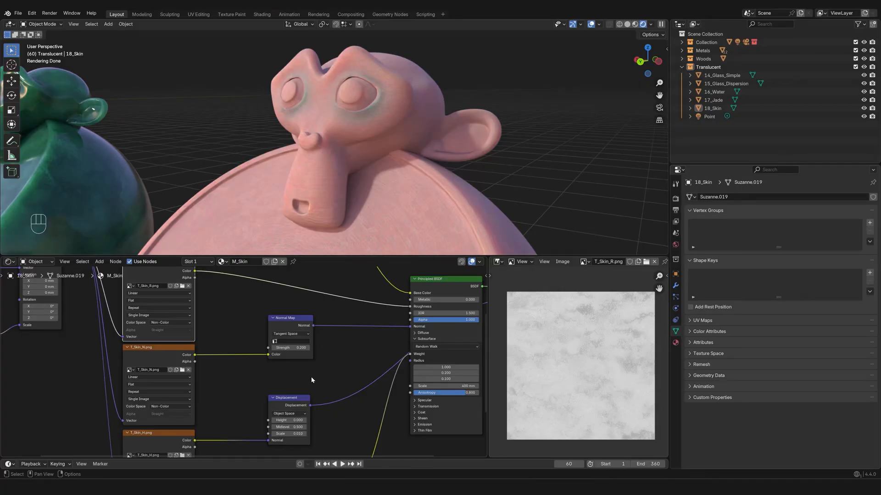
{"action": "middle_click_drag", "start_coordinate": [278, 371], "coordinate": [291, 385]}
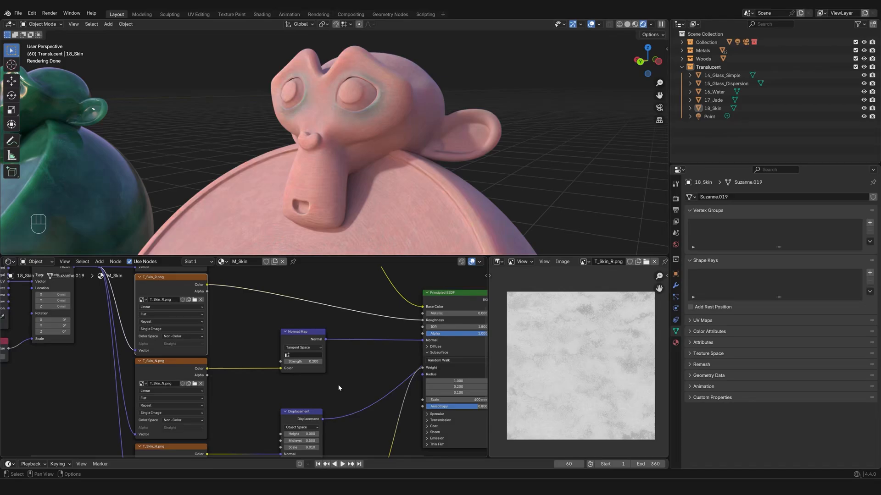
{"action": "scroll", "coordinate": [339, 388], "scroll_direction": "up", "scroll_amount": 1}
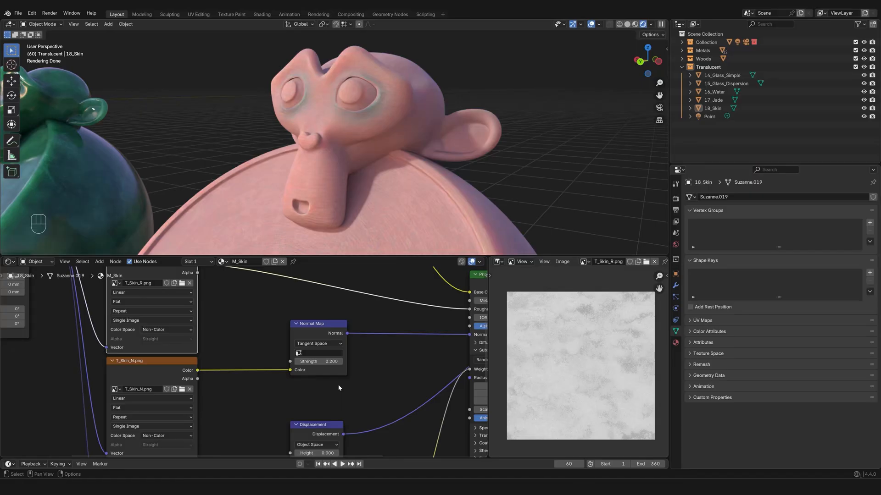
{"action": "scroll", "coordinate": [338, 388], "scroll_direction": "down", "scroll_amount": 1}
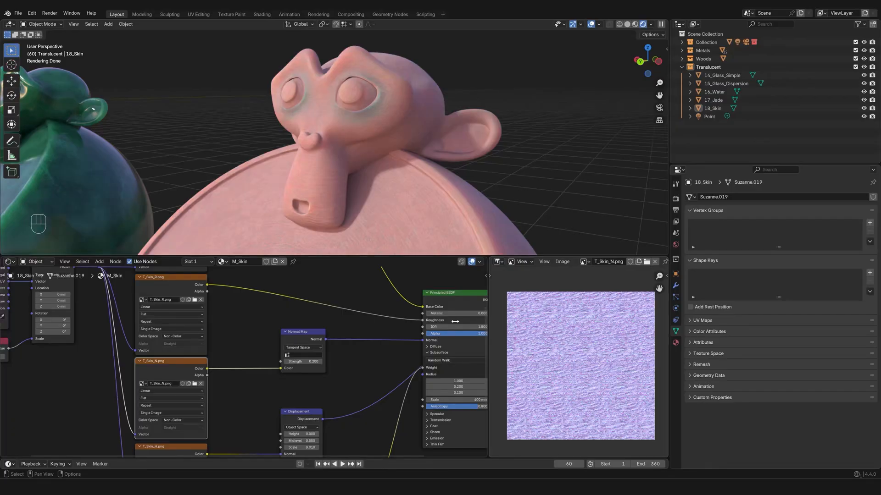
Select the Normal Map node, set its Strength to 0.5, and view the skin model from a slightly different angle.
{"action": "left_click", "coordinate": [320, 337]}
{"action": "middle_click_drag", "start_coordinate": [365, 375], "coordinate": [333, 373]}
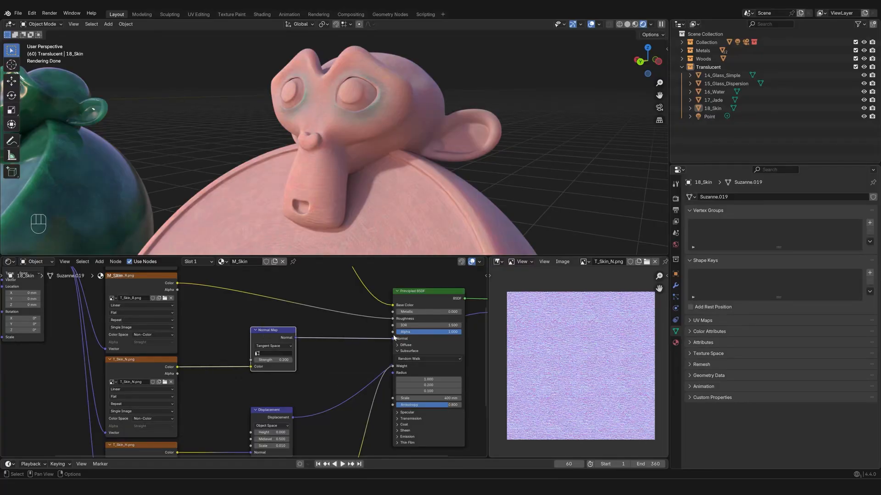
{"action": "scroll", "coordinate": [268, 384], "scroll_direction": "up", "scroll_amount": 3}
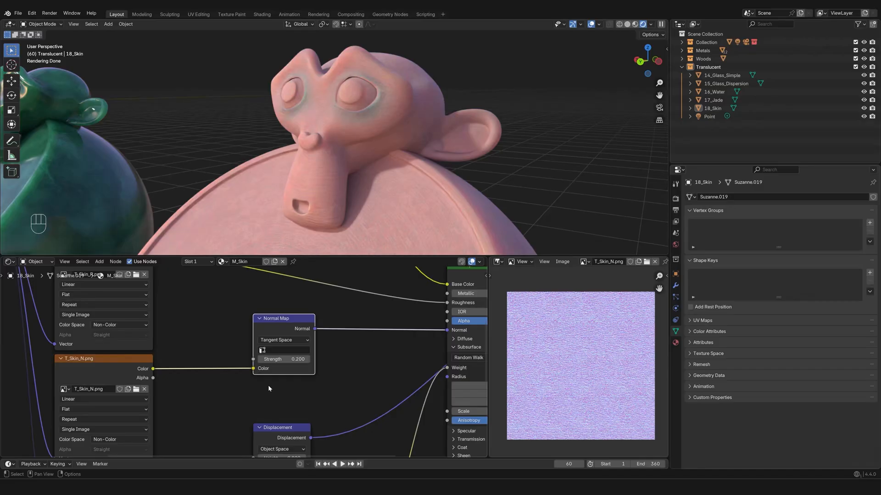
{"action": "left_click", "coordinate": [285, 360]}
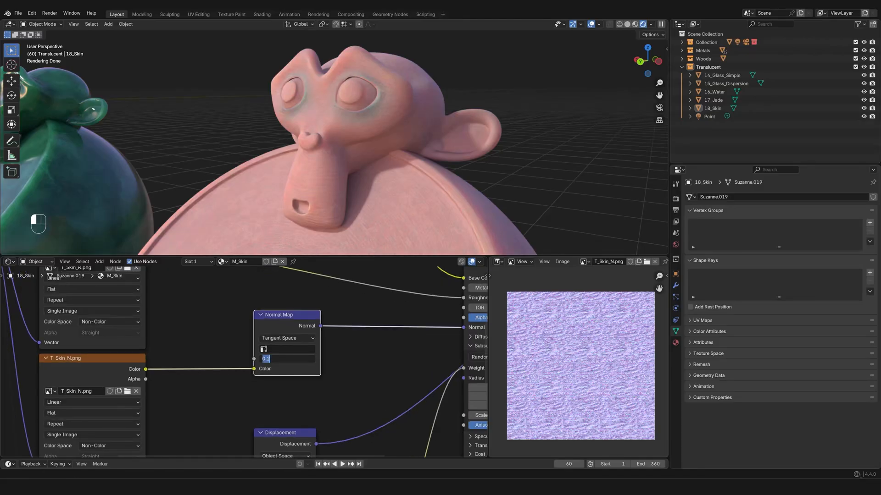
{"action": "type", "text": ".5"}
{"action": "key", "text": "Return"}
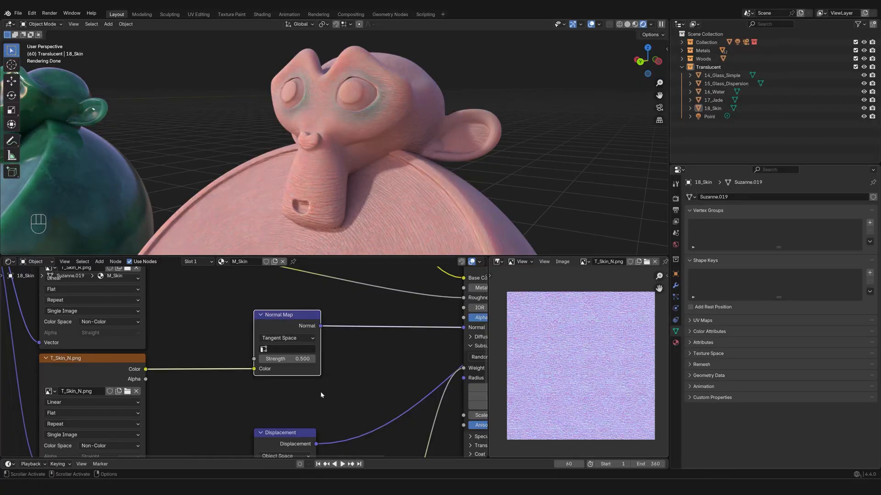
{"action": "middle_click_drag", "start_coordinate": [427, 209], "coordinate": [402, 183]}
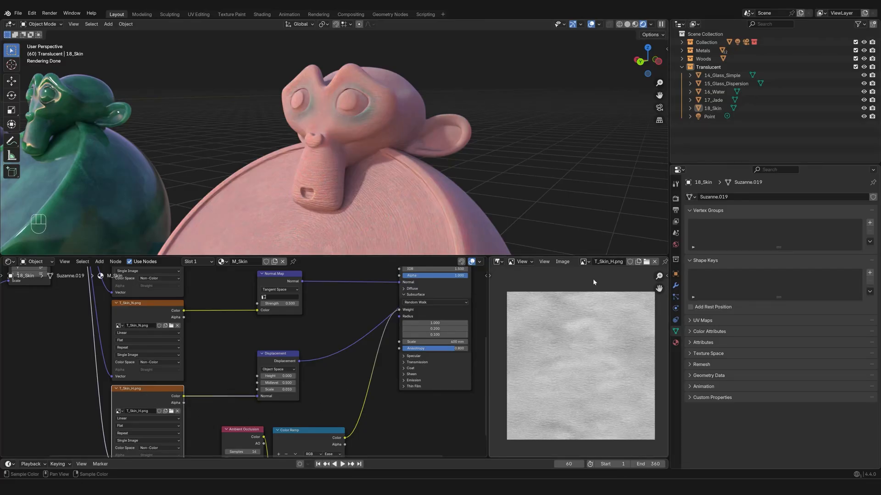
Compare the T_Skin_N.png and T_Skin_H.png textures in the Image Editor, ending on the T_Skin_H.png node.
{"action": "scroll", "coordinate": [344, 361], "scroll_direction": "down", "scroll_amount": 3}
{"action": "middle_click_drag", "start_coordinate": [324, 373], "coordinate": [279, 378]}
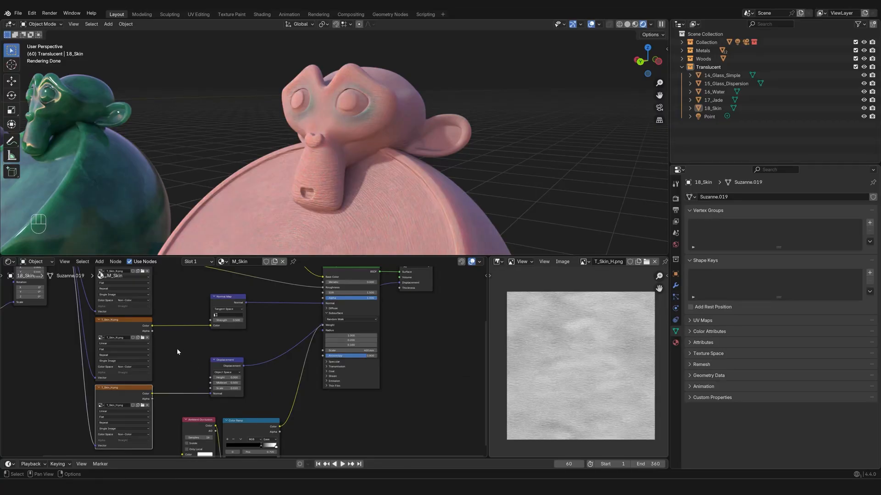
{"action": "scroll", "coordinate": [177, 350], "scroll_direction": "up", "scroll_amount": 1}
{"action": "left_click", "coordinate": [128, 331]}
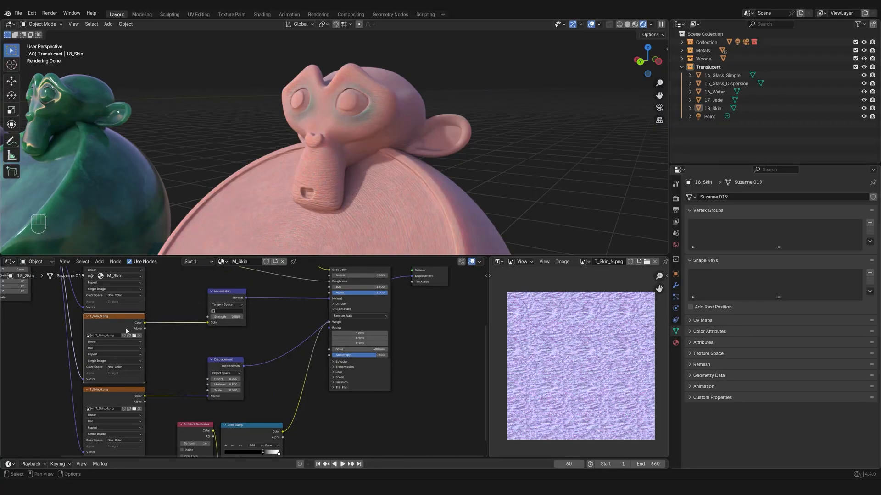
{"action": "left_click", "coordinate": [122, 392]}
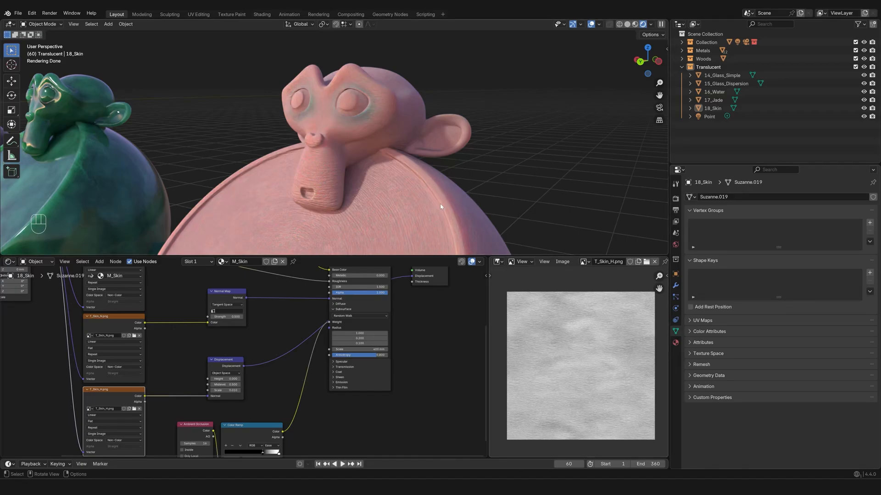
Examine the Displacement node fed by T_Skin_H.png and compare its links with those of the Normal Map node.
{"action": "scroll", "coordinate": [282, 367], "scroll_direction": "up", "scroll_amount": 4}
{"action": "middle_click_drag", "start_coordinate": [260, 377], "coordinate": [309, 362]}
{"action": "scroll", "coordinate": [293, 368], "scroll_direction": "up", "scroll_amount": 2}
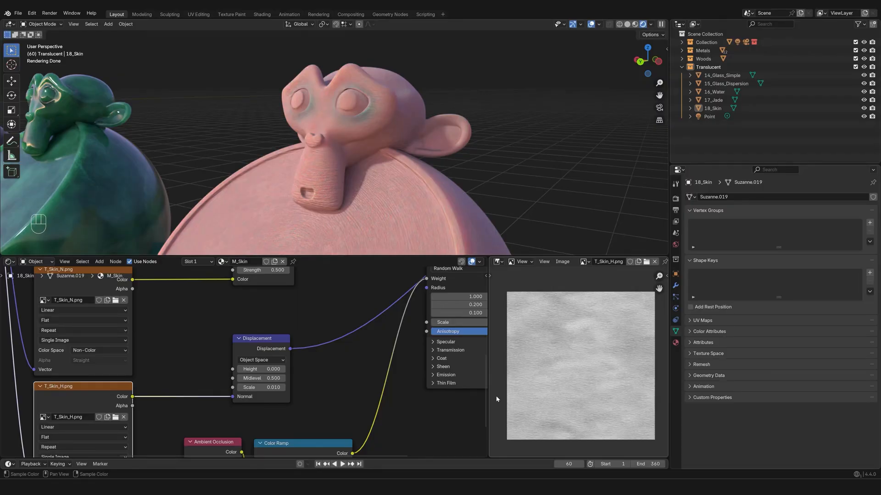
{"action": "left_click", "coordinate": [265, 350]}
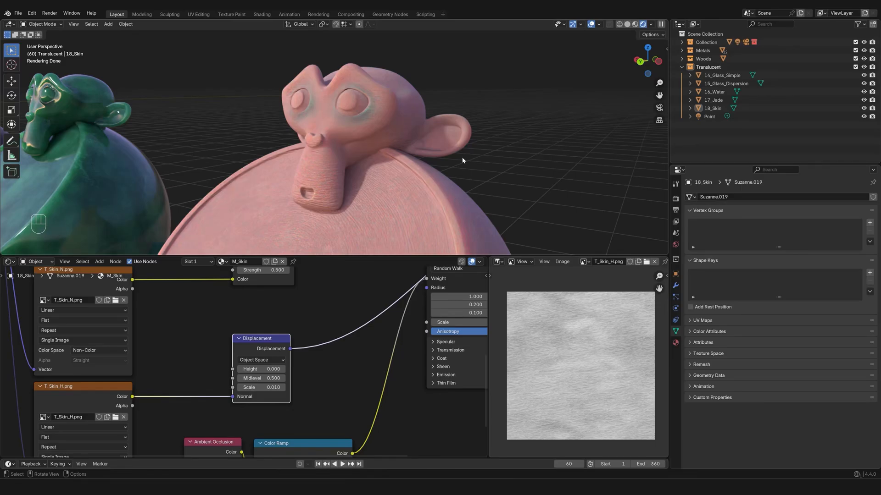
{"action": "scroll", "coordinate": [345, 408], "scroll_direction": "down", "scroll_amount": 2}
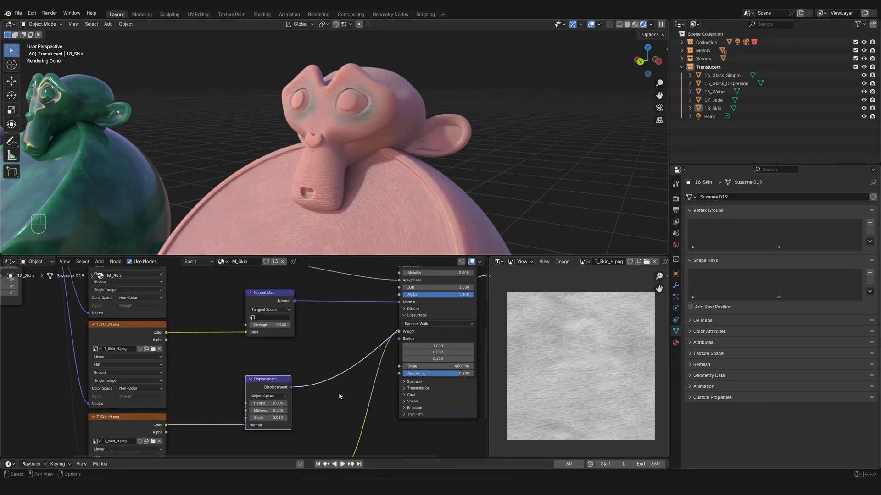
{"action": "left_click", "coordinate": [274, 301]}
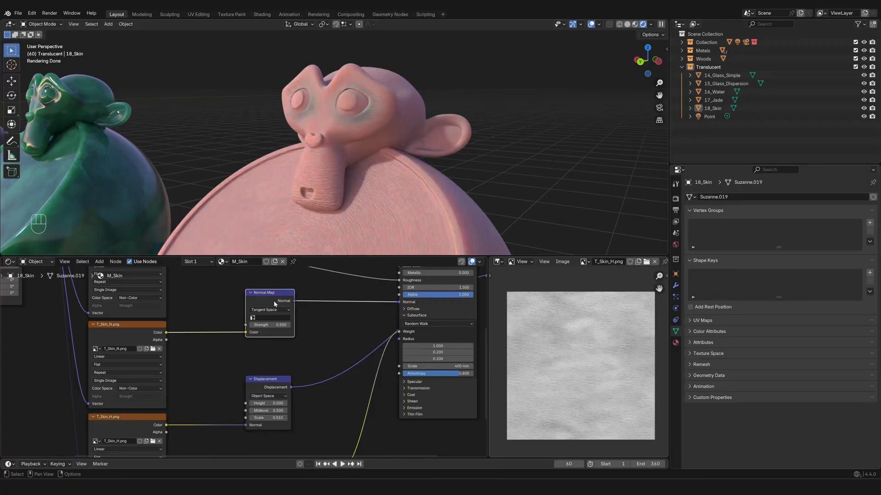
{"action": "left_click", "coordinate": [271, 388]}
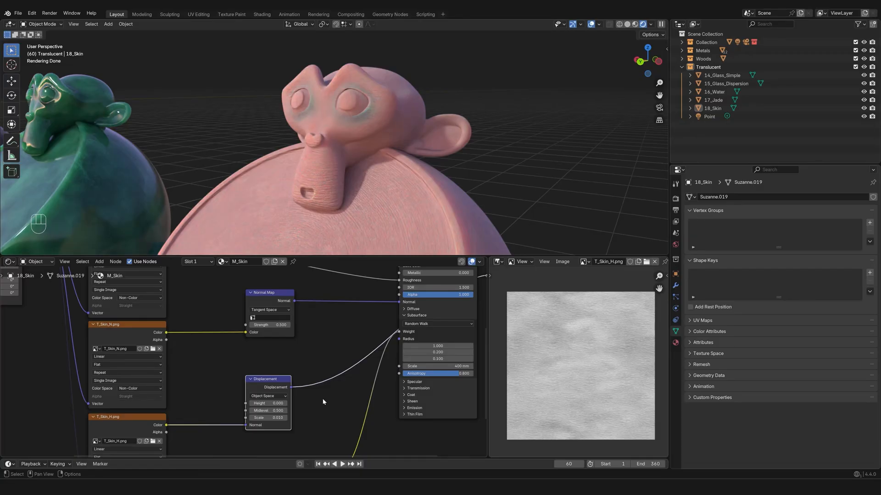
Open the M_Skin material's surface settings, choose Displacement and Bump as the Displacement method, and view the whole node tree.
{"action": "key", "text": "Home"}
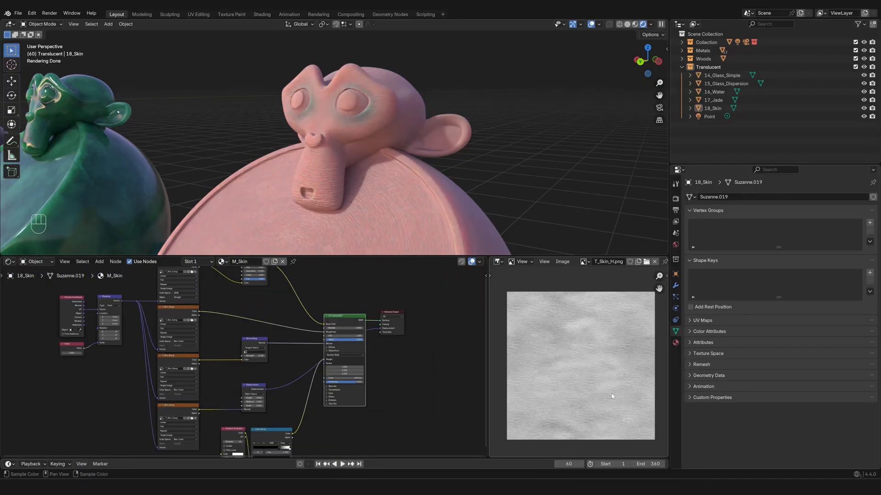
{"action": "left_click", "coordinate": [675, 343]}
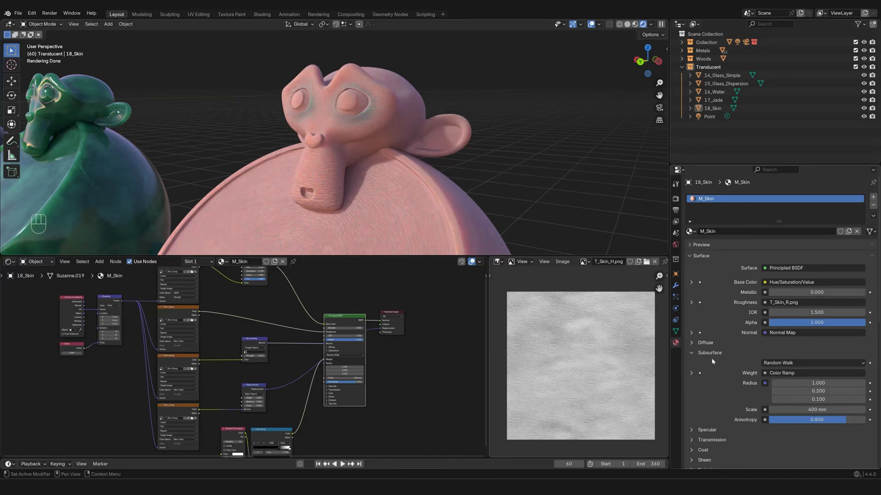
{"action": "scroll", "coordinate": [713, 362], "scroll_direction": "down", "scroll_amount": 10}
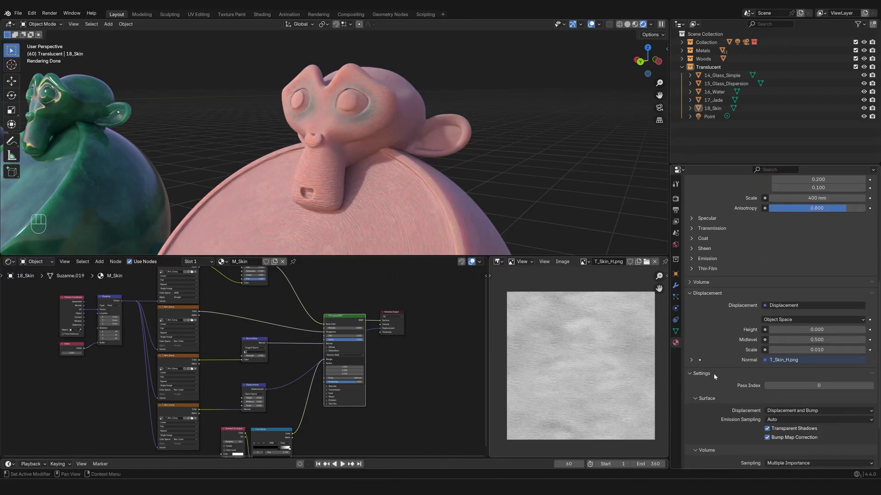
{"action": "scroll", "coordinate": [714, 374], "scroll_direction": "down", "scroll_amount": 2}
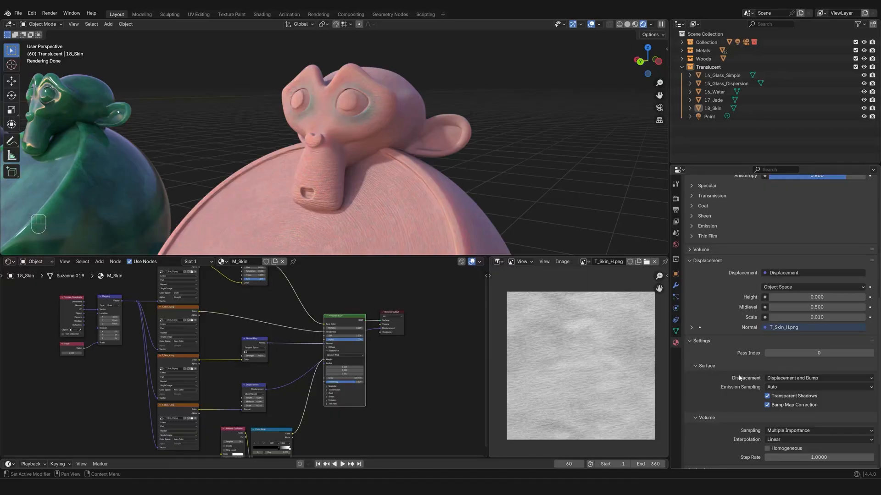
{"action": "left_click", "coordinate": [778, 379]}
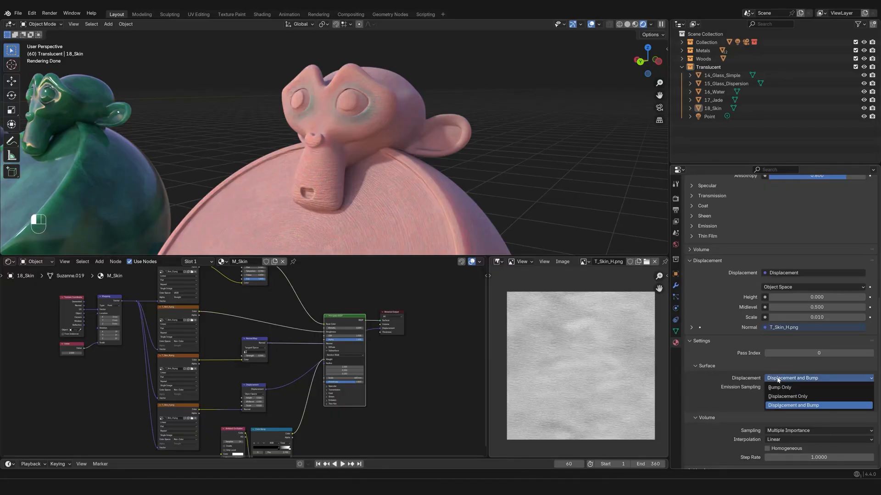
{"action": "left_click", "coordinate": [786, 407]}
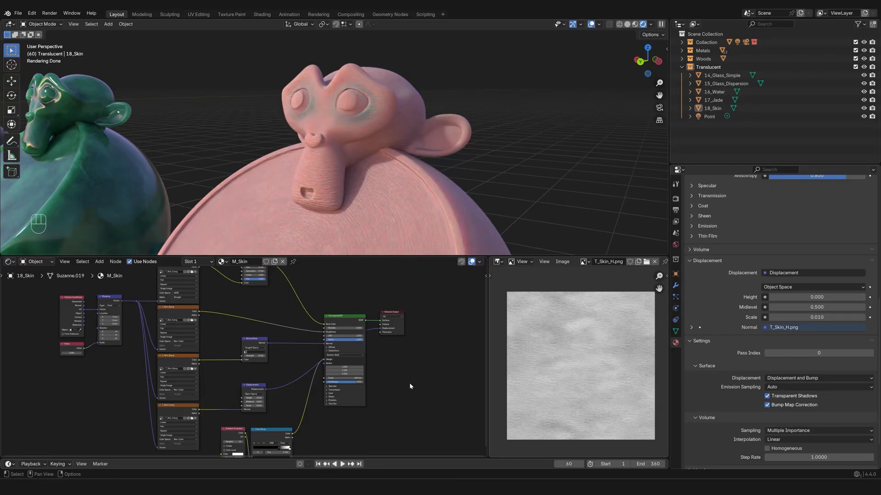
{"action": "scroll", "coordinate": [410, 383], "scroll_direction": "down", "scroll_amount": 2}
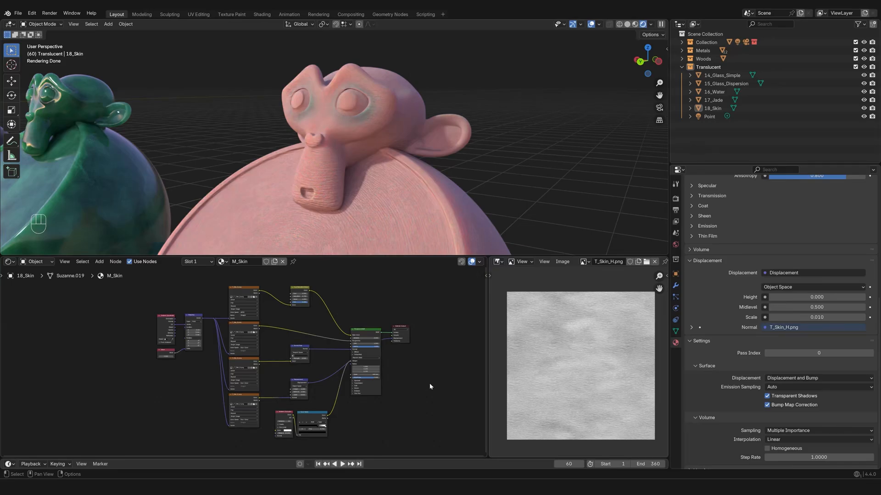
Select the 12_Enamel_Paint model and look over the whole M_Enamel_Paint node tree for comparison.
{"action": "scroll", "coordinate": [430, 384], "scroll_direction": "down", "scroll_amount": 2}
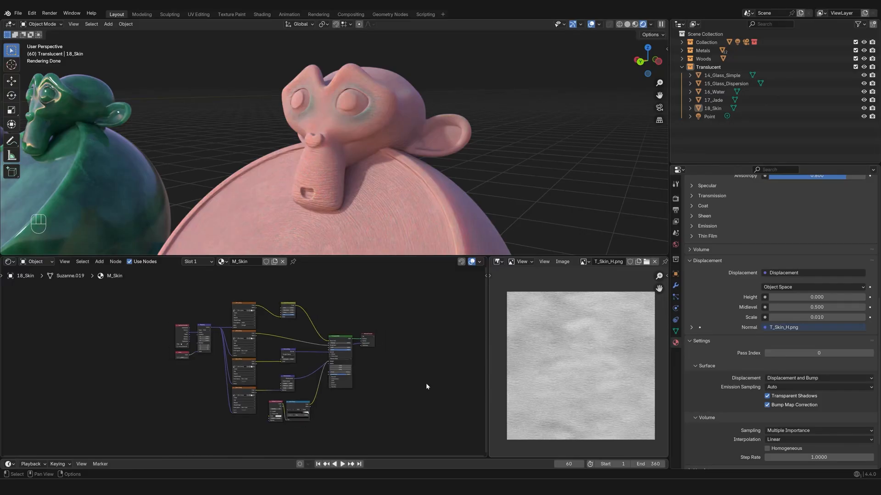
{"action": "scroll", "coordinate": [395, 380], "scroll_direction": "up", "scroll_amount": 1}
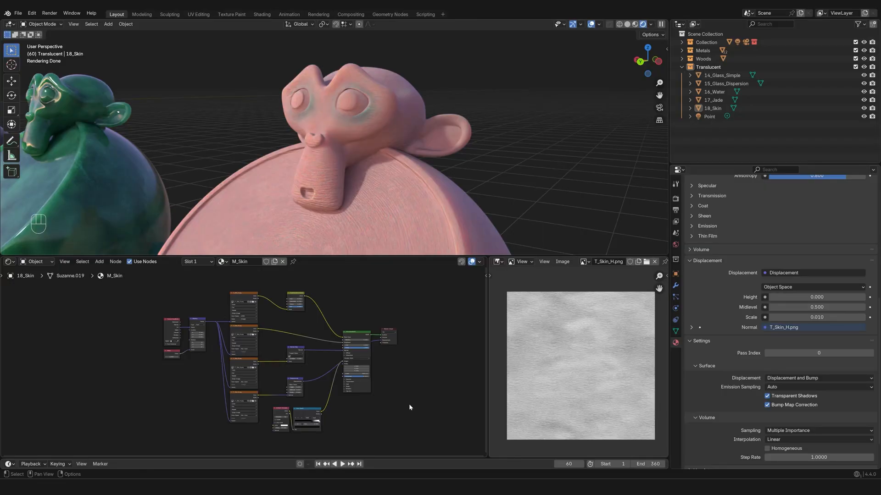
{"action": "scroll", "coordinate": [238, 208], "scroll_direction": "down", "scroll_amount": 2}
{"action": "middle_click_drag", "start_coordinate": [262, 189], "coordinate": [324, 205], "text": "shift"}
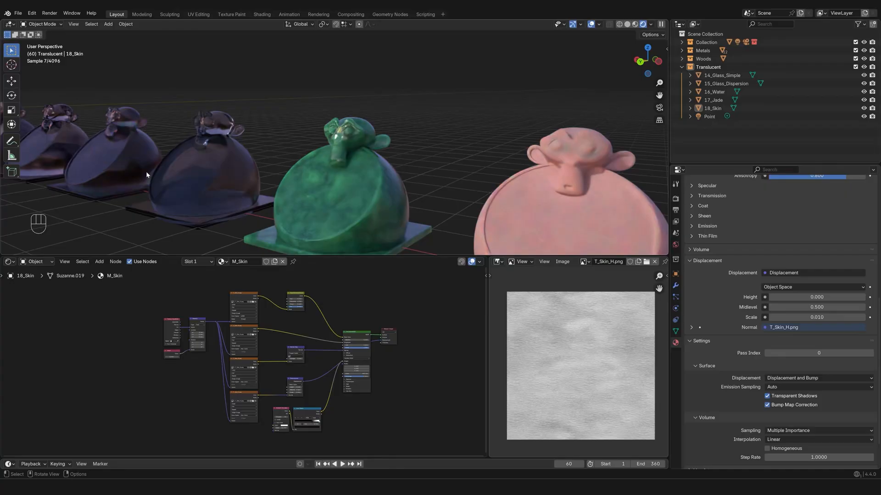
{"action": "middle_click_drag", "start_coordinate": [145, 171], "coordinate": [385, 192], "text": "shift"}
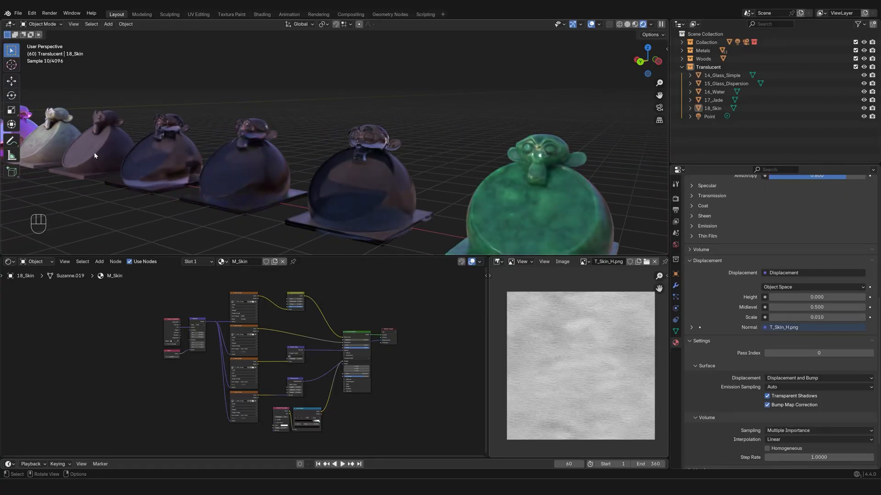
{"action": "left_click", "coordinate": [59, 145]}
{"action": "scroll", "coordinate": [345, 374], "scroll_direction": "up", "scroll_amount": 2}
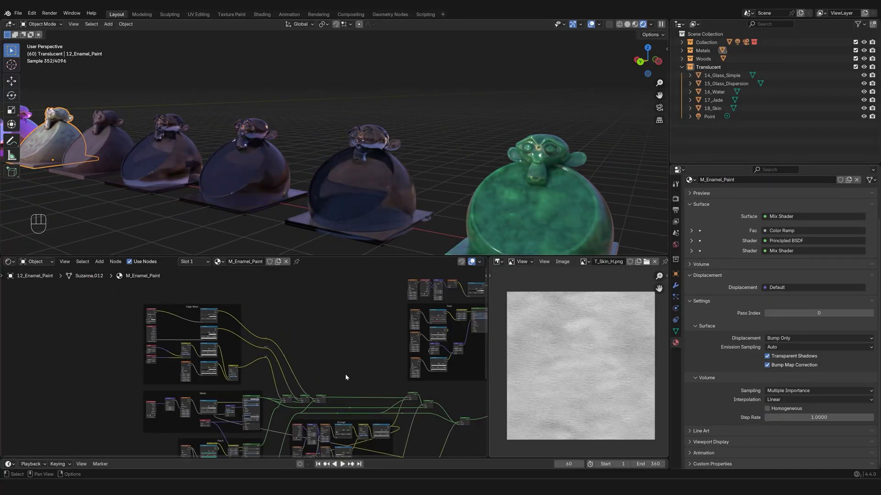
{"action": "scroll", "coordinate": [345, 375], "scroll_direction": "down", "scroll_amount": 2}
{"action": "middle_click_drag", "start_coordinate": [358, 367], "coordinate": [282, 314]}
{"action": "scroll", "coordinate": [368, 378], "scroll_direction": "down", "scroll_amount": 3}
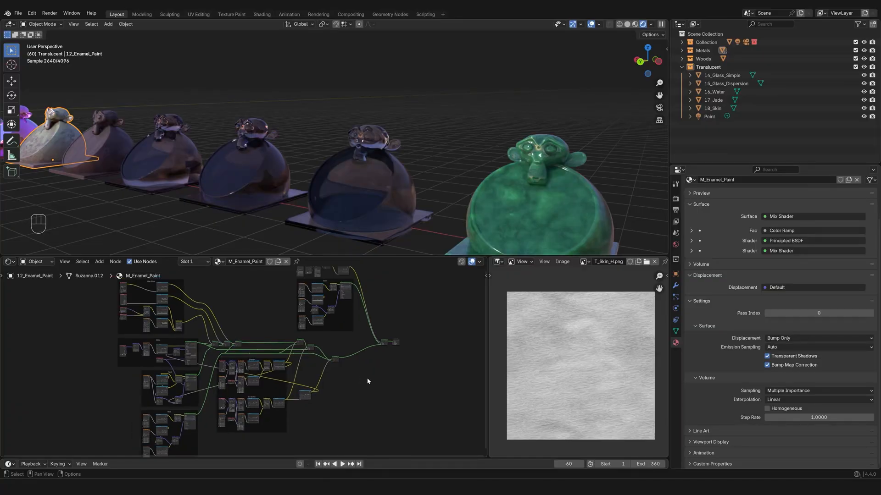
{"action": "scroll", "coordinate": [366, 380], "scroll_direction": "down", "scroll_amount": 1}
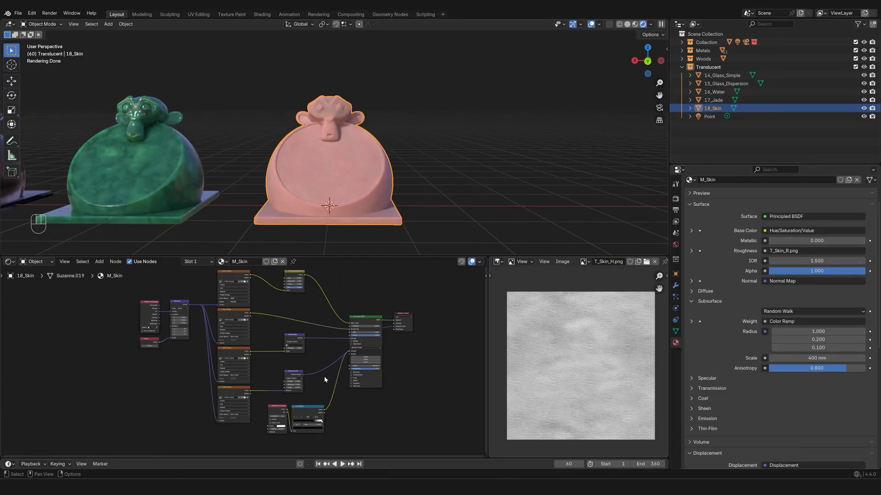
Preview the T_Skin_D.png texture directly on the 18_Skin model and look over the texture nodes around it.
{"action": "scroll", "coordinate": [320, 374], "scroll_direction": "down", "scroll_amount": 1}
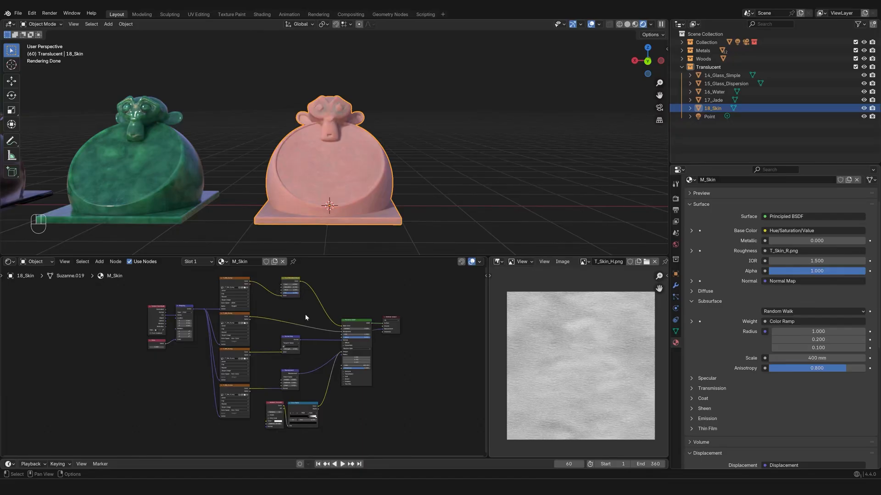
{"action": "scroll", "coordinate": [302, 328], "scroll_direction": "up", "scroll_amount": 3}
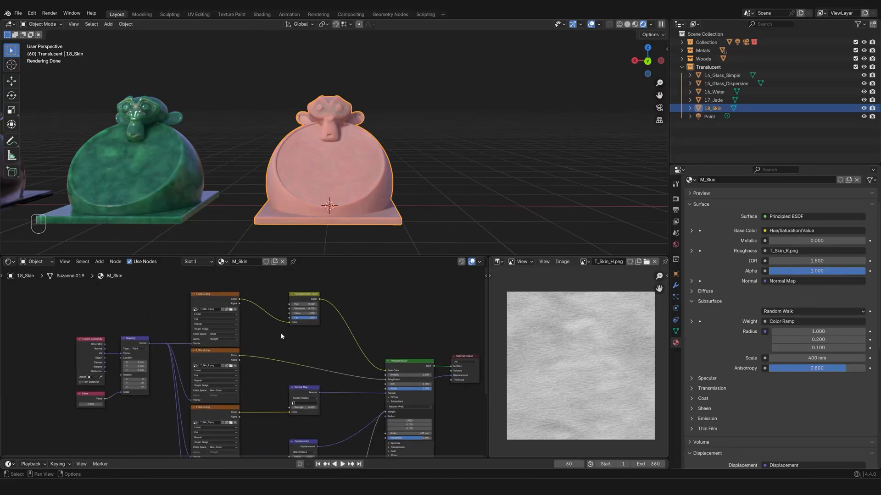
{"action": "left_click", "coordinate": [212, 294], "text": "ctrl+shift"}
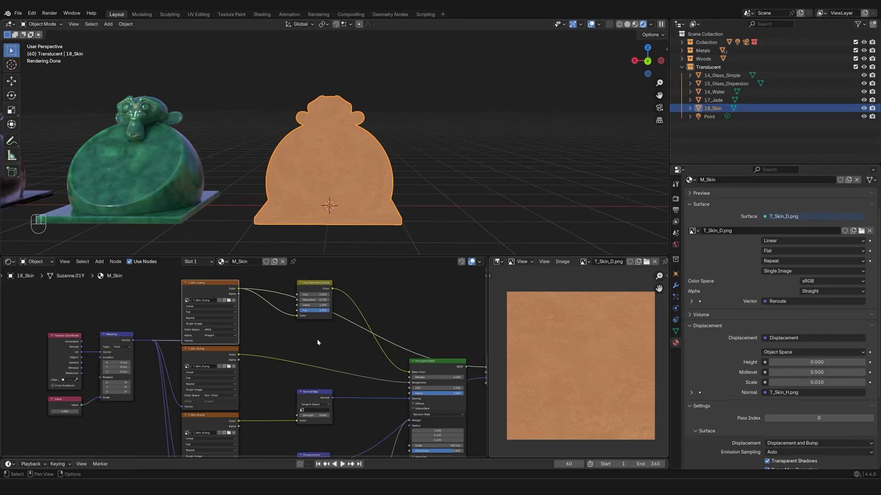
{"action": "scroll", "coordinate": [317, 343], "scroll_direction": "down", "scroll_amount": 2}
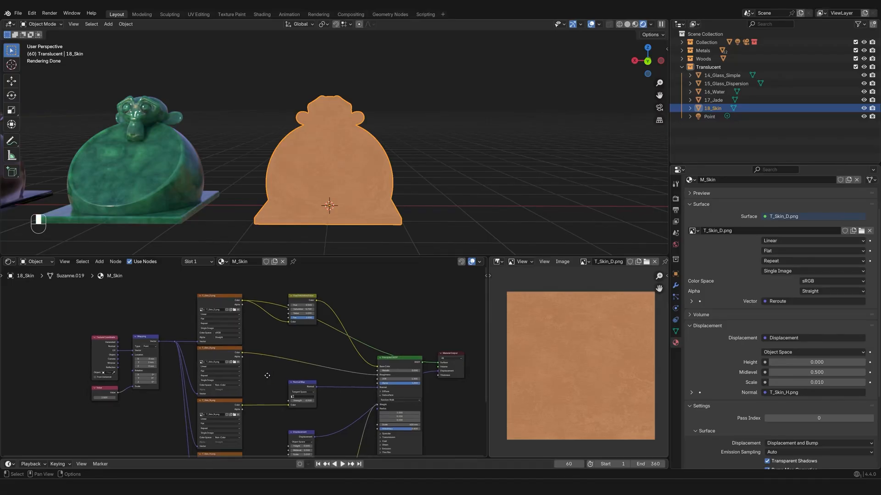
{"action": "middle_click_drag", "start_coordinate": [259, 404], "coordinate": [308, 367]}
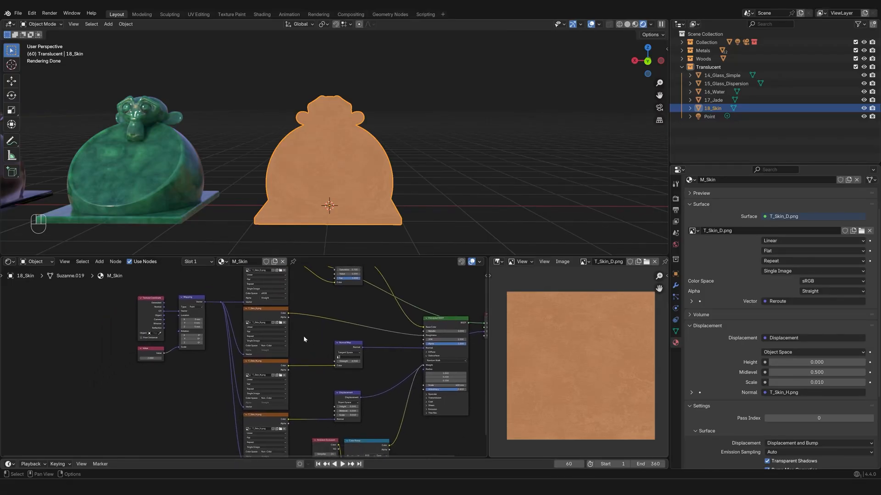
{"action": "middle_click_drag", "start_coordinate": [304, 336], "coordinate": [238, 398]}
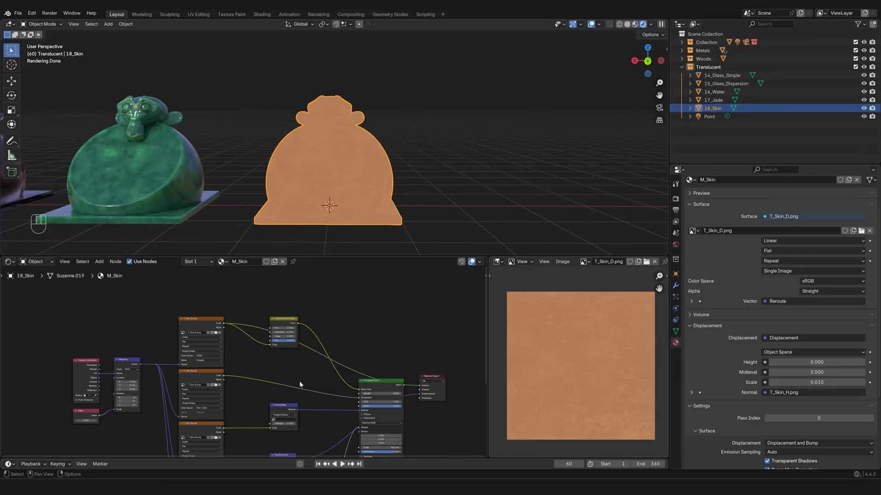
{"action": "middle_click_drag", "start_coordinate": [302, 372], "coordinate": [319, 401]}
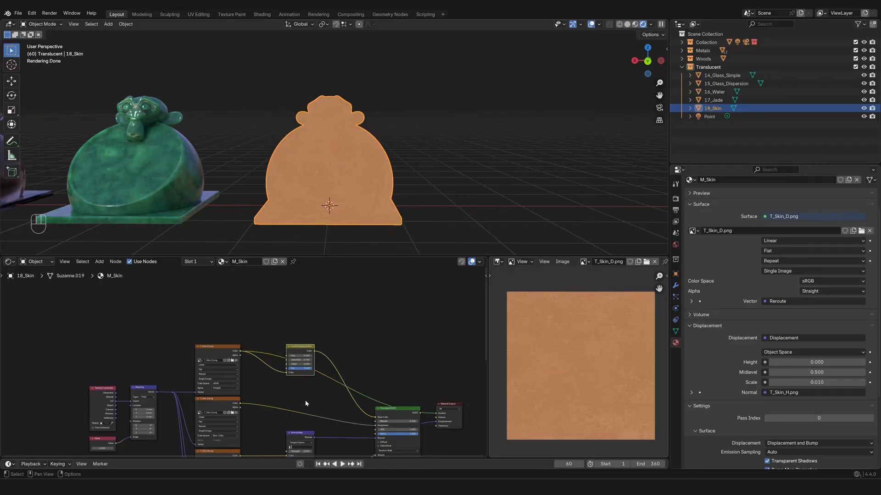
Move the Hue/Saturation/Value node straight up to clear space beside the T_Skin_D.png node.
{"action": "key", "text": "g"}
{"action": "key", "text": "y"}
{"action": "left_click", "coordinate": [307, 339]}
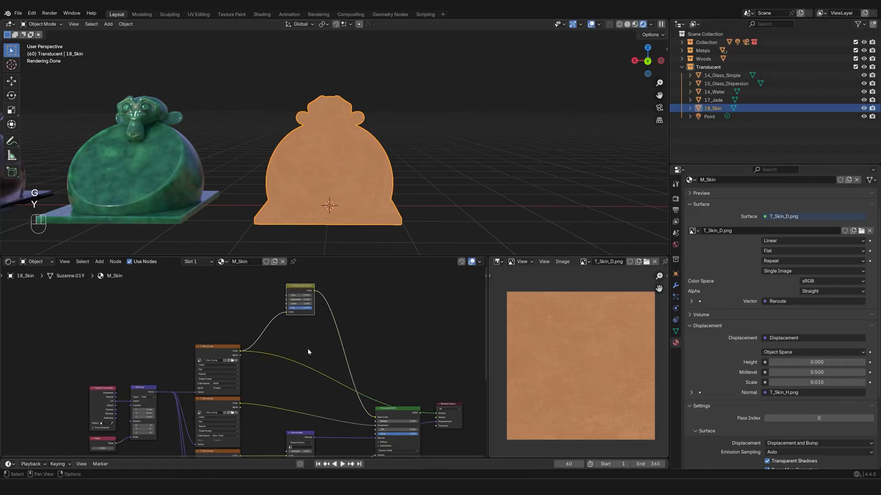
{"action": "left_click", "coordinate": [311, 350]}
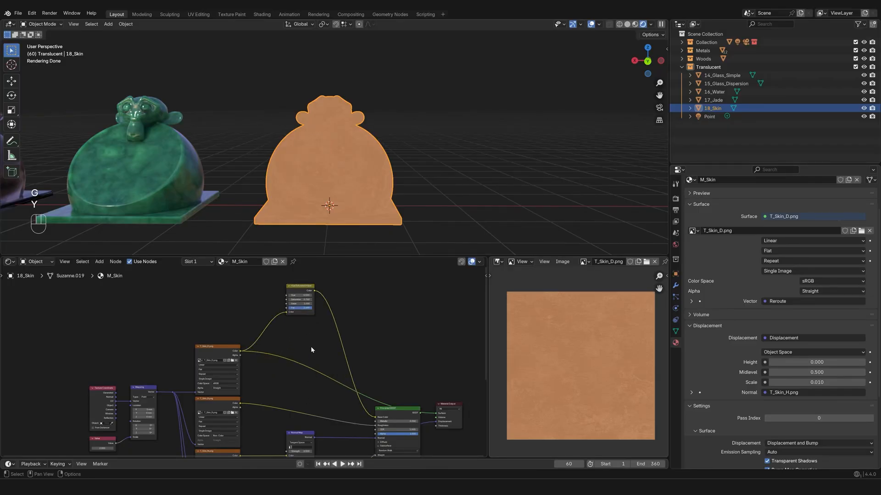
Add a Color Ramp node, feed its Fac from T_Skin_D.png's Color, and preview the ramp on the skin model.
{"action": "key", "text": "shift+a"}
{"action": "left_click", "coordinate": [381, 340]}
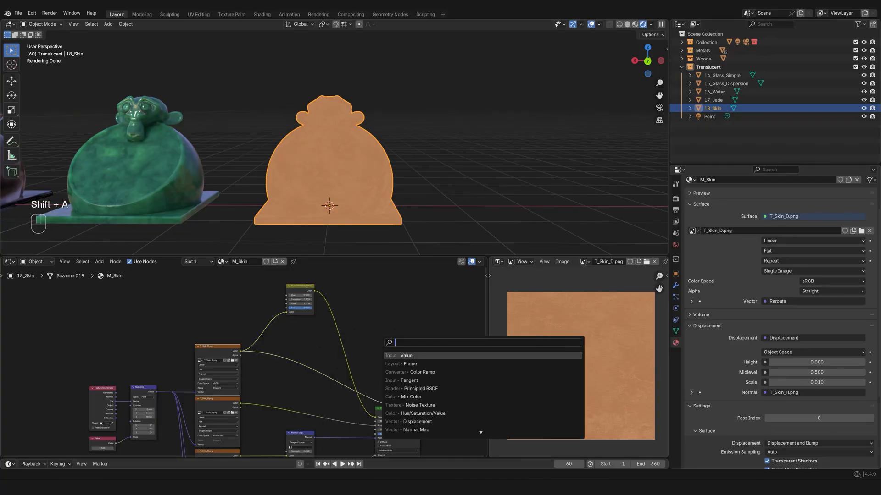
{"action": "type", "text": "col"}
{"action": "key", "text": "Down"}
{"action": "key", "text": "Return"}
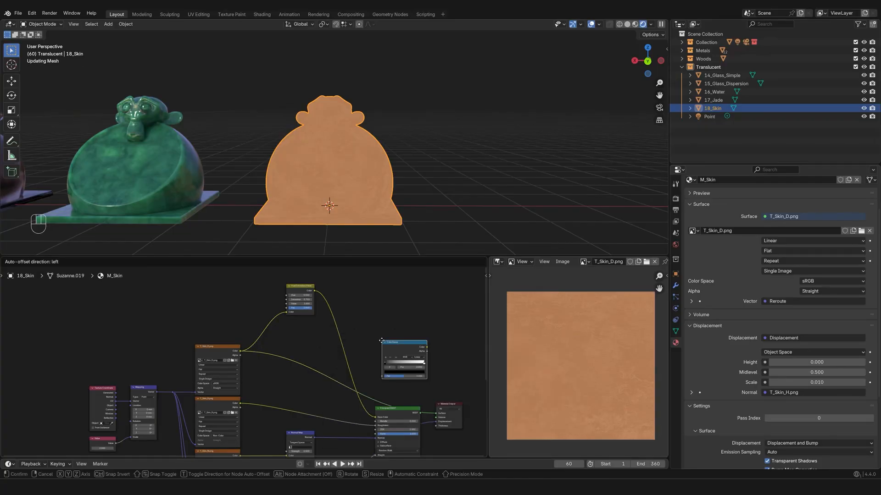
{"action": "left_click", "coordinate": [388, 348]}
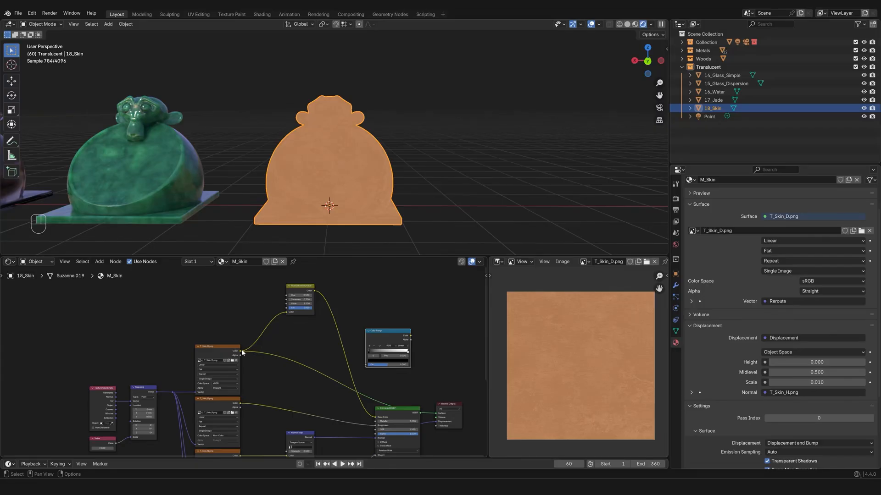
{"action": "left_click_drag", "start_coordinate": [241, 352], "coordinate": [374, 332]}
{"action": "left_click", "coordinate": [374, 332], "text": "ctrl+shift"}
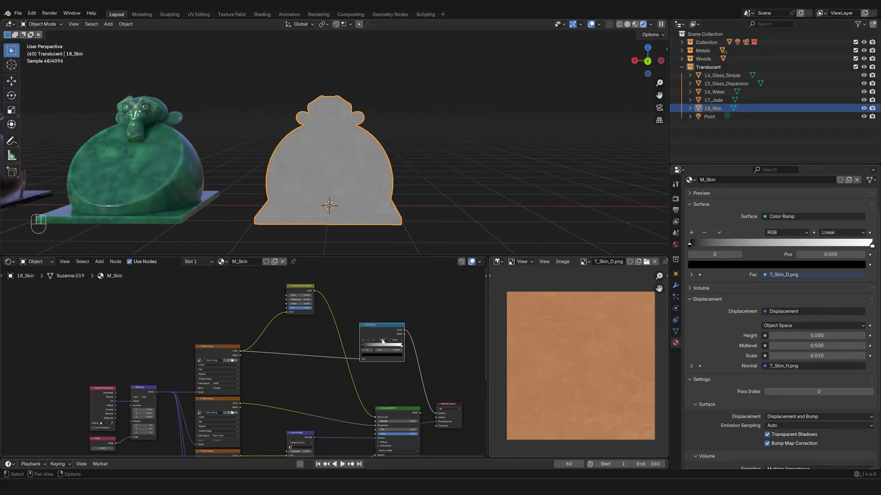
Compare the Color Ramp result with the T_Skin_R.png texture close up on the model, ending on the Color Ramp preview.
{"action": "scroll", "coordinate": [355, 187], "scroll_direction": "up", "scroll_amount": 8}
{"action": "scroll", "coordinate": [355, 195], "scroll_direction": "up", "scroll_amount": 2}
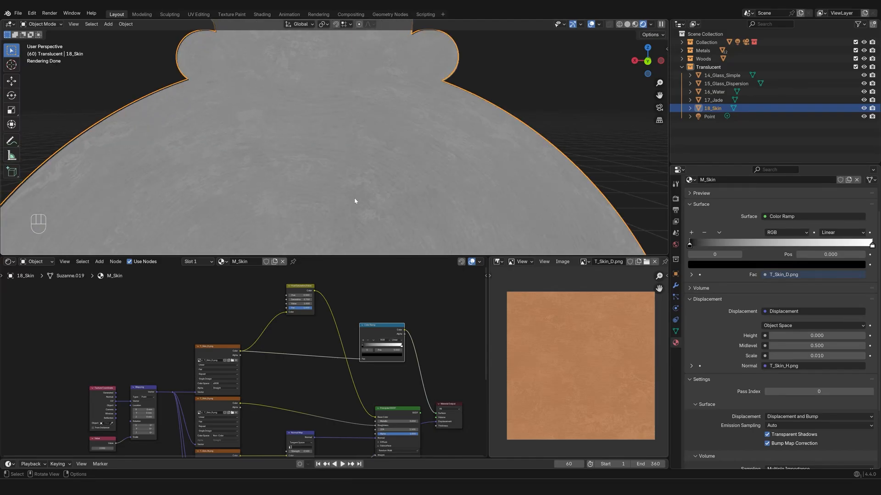
{"action": "middle_click_drag", "start_coordinate": [392, 328], "coordinate": [352, 313]}
{"action": "left_click_drag", "start_coordinate": [351, 313], "coordinate": [347, 311]}
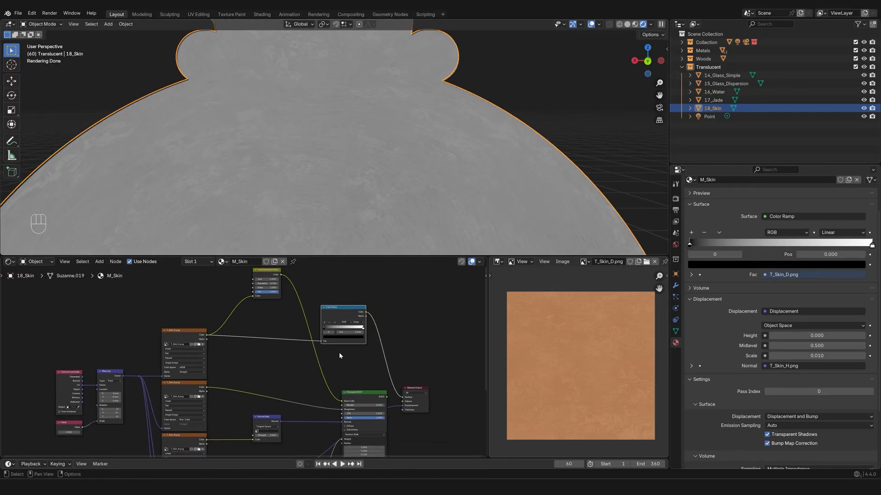
{"action": "left_click", "coordinate": [175, 388], "text": "ctrl+shift"}
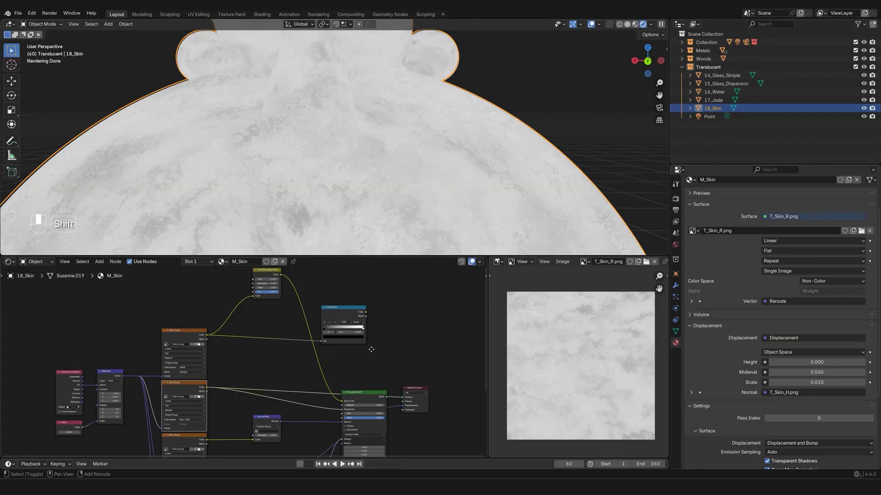
{"action": "middle_click_drag", "start_coordinate": [397, 366], "coordinate": [379, 309], "text": "ctrl"}
{"action": "left_click", "coordinate": [380, 310], "text": "ctrl+shift"}
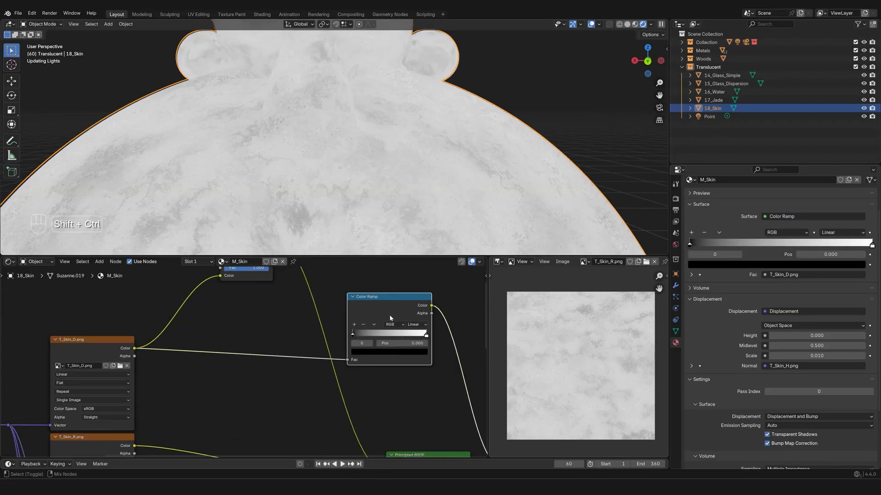
Increase the Color Ramp's contrast by moving the white stop to just below the middle and the black stop to 0.046.
{"action": "middle_click_drag", "start_coordinate": [406, 372], "coordinate": [324, 386]}
{"action": "scroll", "coordinate": [325, 386], "scroll_direction": "up", "scroll_amount": 5}
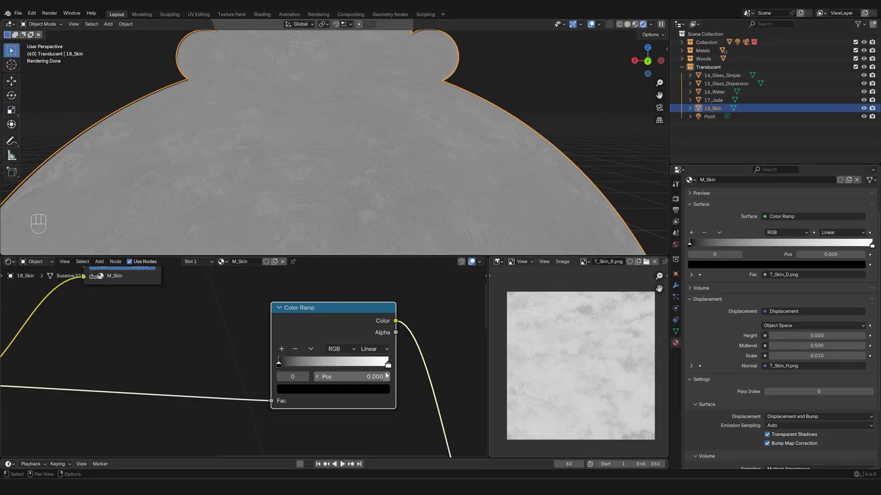
{"action": "left_click_drag", "start_coordinate": [388, 365], "coordinate": [294, 366]}
{"action": "left_click", "coordinate": [279, 366]}
{"action": "scroll", "coordinate": [243, 414], "scroll_direction": "down", "scroll_amount": 3}
{"action": "scroll", "coordinate": [243, 414], "scroll_direction": "down", "scroll_amount": 2}
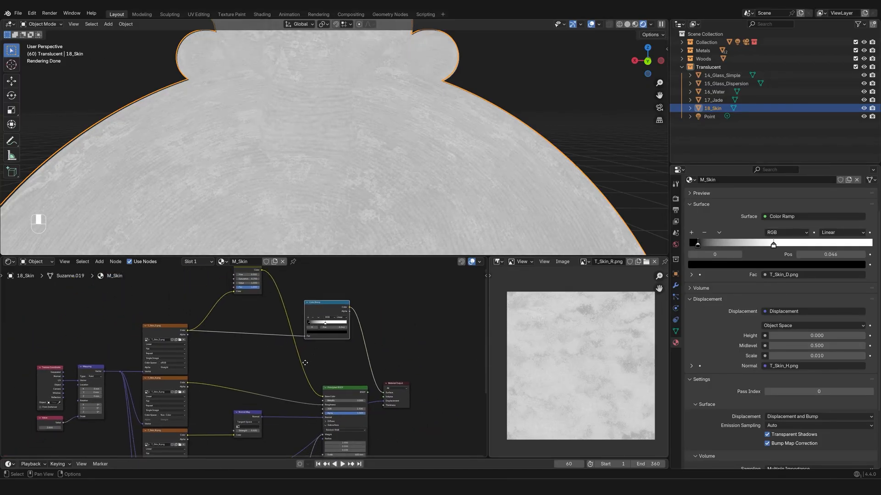
Replace T_Skin_R.png with the Color Ramp as the Principled BSDF's Roughness input and preview the full skin shader.
{"action": "left_click_drag", "start_coordinate": [164, 376], "coordinate": [79, 291]}
{"action": "left_click_drag", "start_coordinate": [327, 398], "coordinate": [305, 399]}
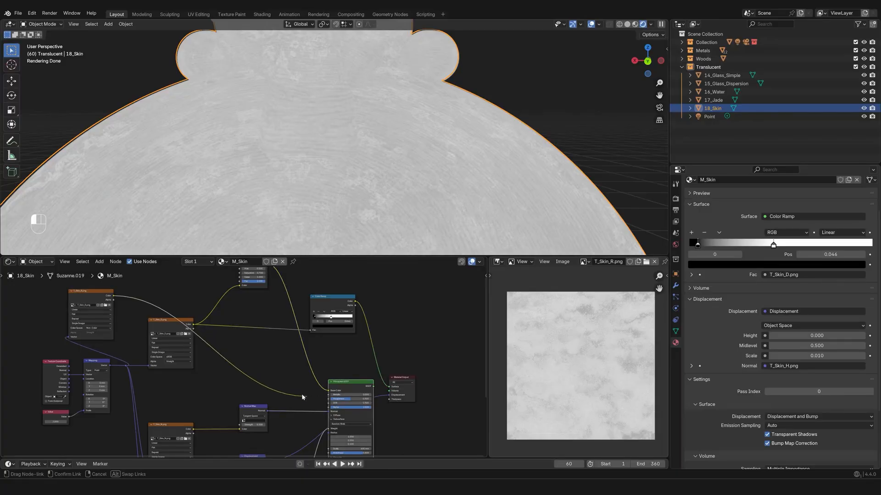
{"action": "left_click_drag", "start_coordinate": [338, 304], "coordinate": [328, 399]}
{"action": "scroll", "coordinate": [362, 206], "scroll_direction": "down", "scroll_amount": 1}
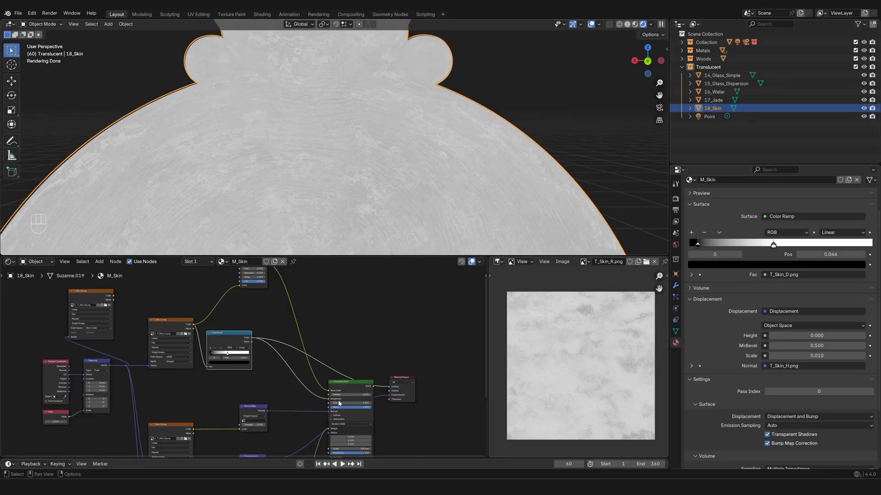
{"action": "left_click", "coordinate": [351, 385], "text": "ctrl+shift"}
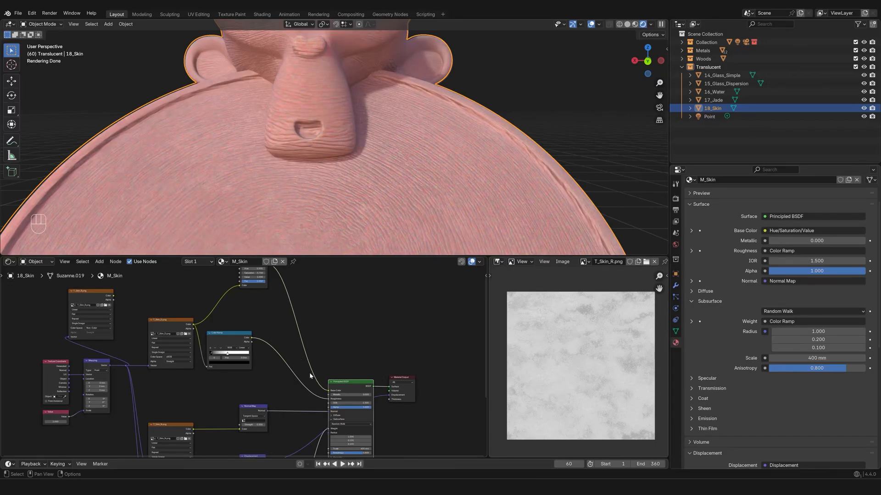
Select the T_Skin_D.png node and examine how it supplies both the base color and the Color Ramp for roughness.
{"action": "middle_click_drag", "start_coordinate": [208, 401], "coordinate": [236, 383]}
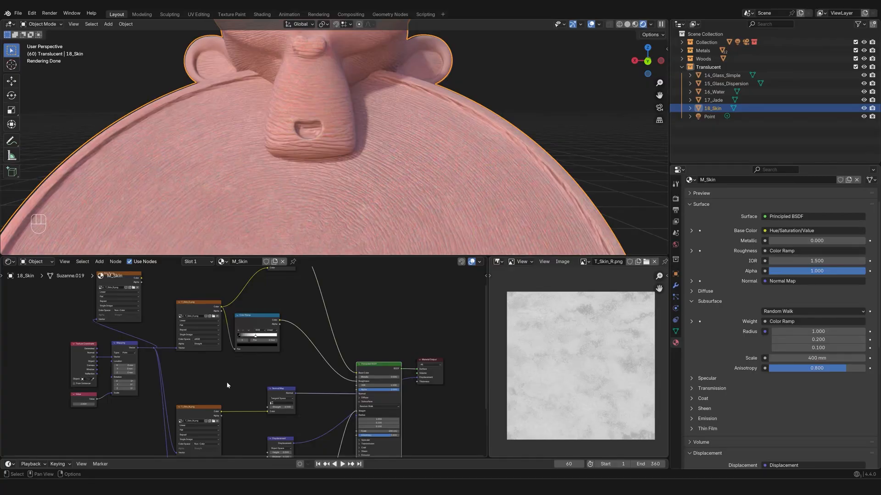
{"action": "middle_click_drag", "start_coordinate": [232, 381], "coordinate": [250, 390]}
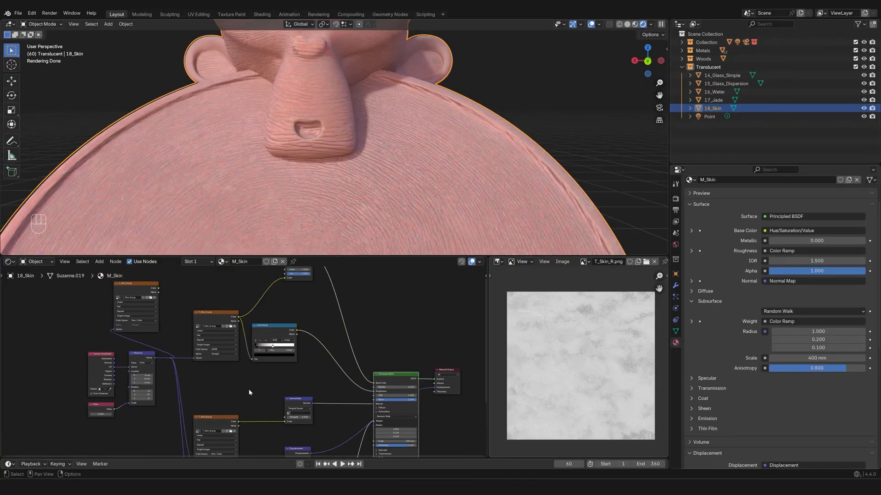
{"action": "left_click", "coordinate": [217, 317]}
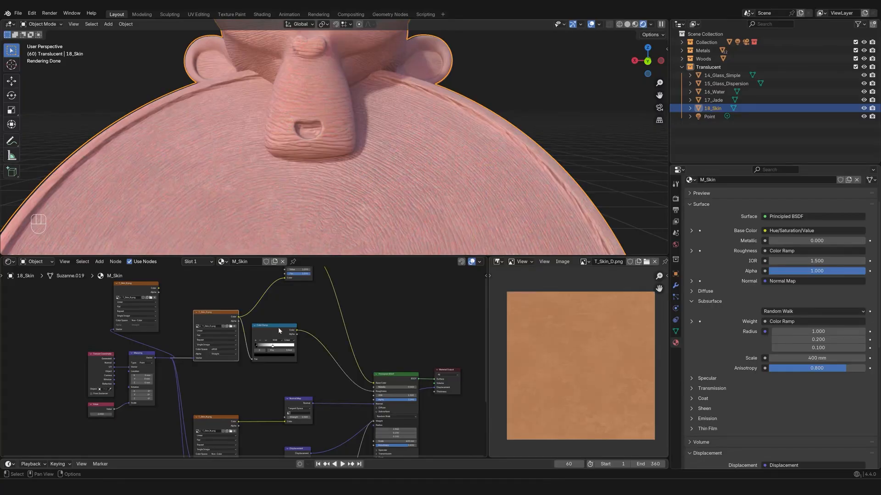
{"action": "left_click", "coordinate": [314, 376]}
Disconnect T_Skin_N.png from the Normal Map node and remove the Displacement link from the Material Output.
{"action": "middle_click_drag", "start_coordinate": [313, 378], "coordinate": [307, 356]}
{"action": "scroll", "coordinate": [290, 370], "scroll_direction": "up", "scroll_amount": 1}
{"action": "scroll", "coordinate": [306, 355], "scroll_direction": "down", "scroll_amount": 1}
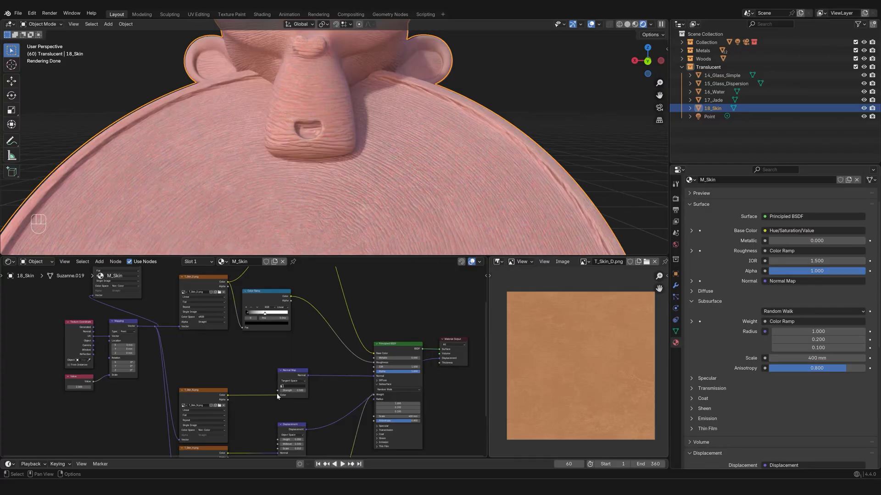
{"action": "mouse_move", "coordinate": [278, 395]}
{"action": "left_mouse_down"}
{"action": "mouse_move", "coordinate": [236, 395]}
{"action": "mouse_move", "coordinate": [267, 393]}
{"action": "left_mouse_up"}
{"action": "middle_click_drag", "start_coordinate": [296, 406], "coordinate": [294, 379]}
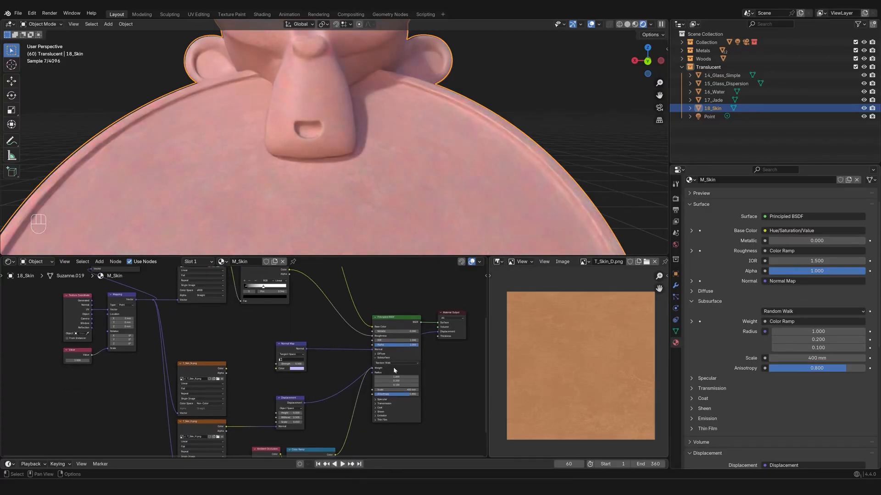
{"action": "left_click_drag", "start_coordinate": [437, 332], "coordinate": [324, 406]}
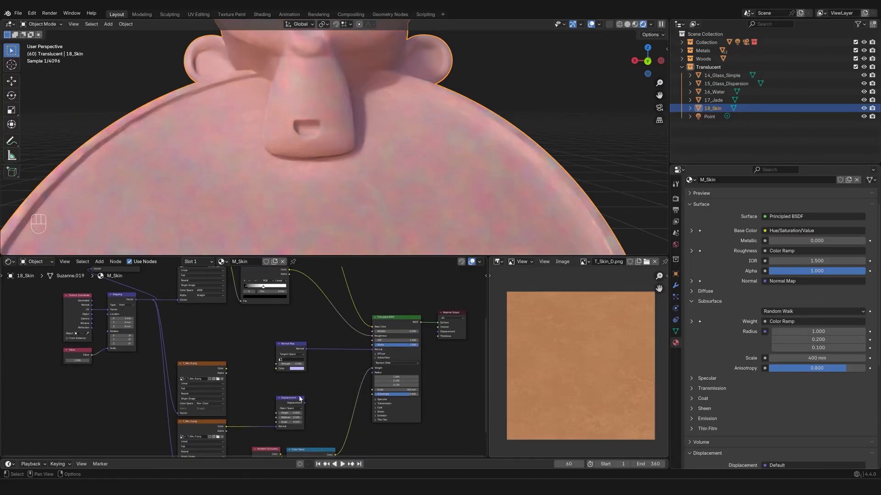
Move the Displacement and Normal Map nodes horizontally back toward the image textures to free space before the Principled BSDF.
{"action": "key", "text": "g"}
{"action": "key", "text": "x"}
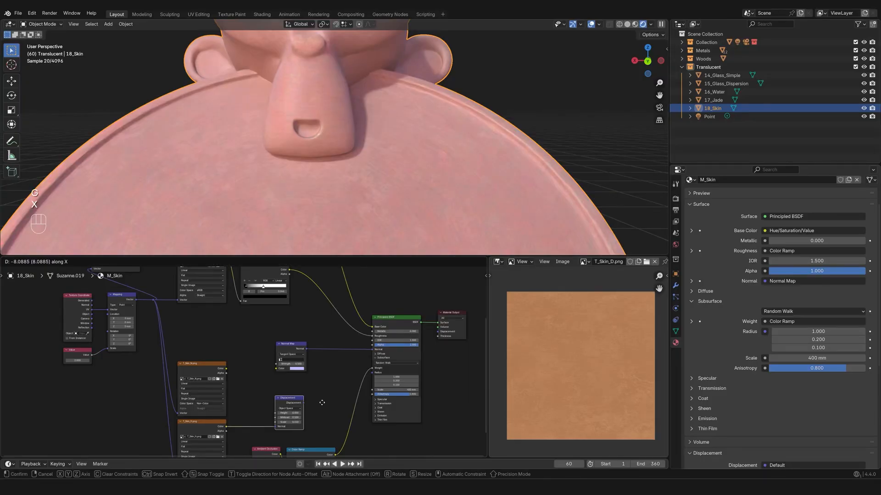
{"action": "left_click", "coordinate": [285, 401]}
{"action": "middle_click_drag", "start_coordinate": [295, 400], "coordinate": [262, 452]}
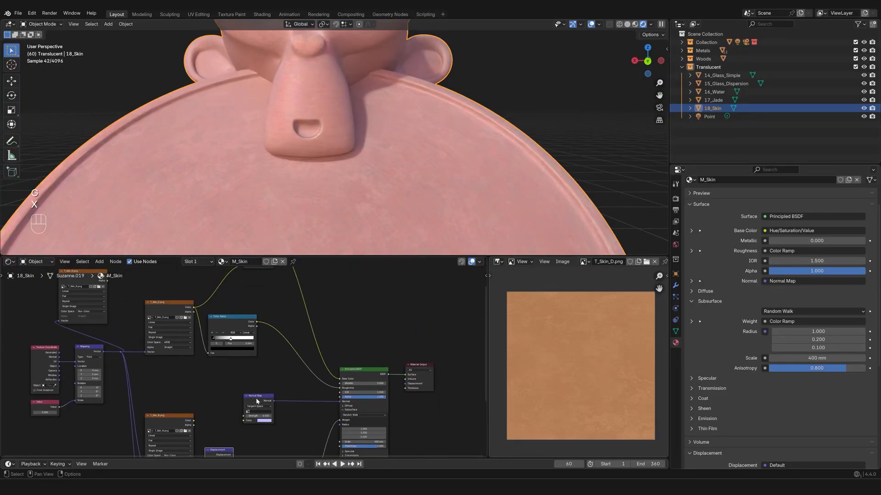
{"action": "left_click", "coordinate": [265, 404]}
{"action": "key", "text": "g"}
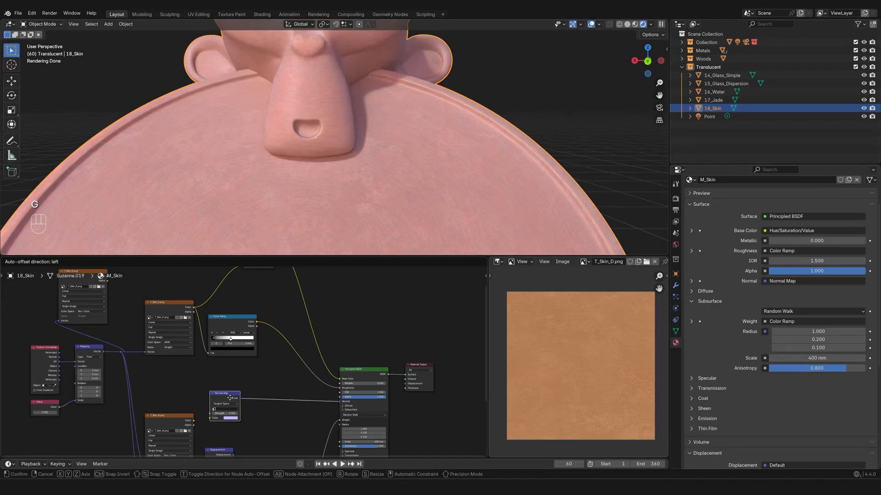
{"action": "key", "text": "x"}
{"action": "left_click", "coordinate": [227, 402]}
Move the roughness Color Ramp node up and closer to the Principled BSDF to make room beneath it.
{"action": "middle_click_drag", "start_coordinate": [229, 328], "coordinate": [244, 343]}
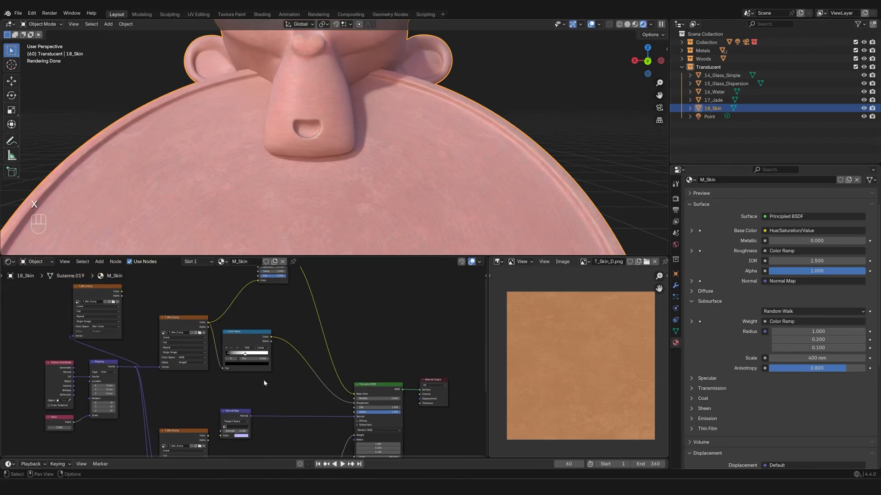
{"action": "left_click", "coordinate": [244, 343]}
{"action": "key", "text": "g"}
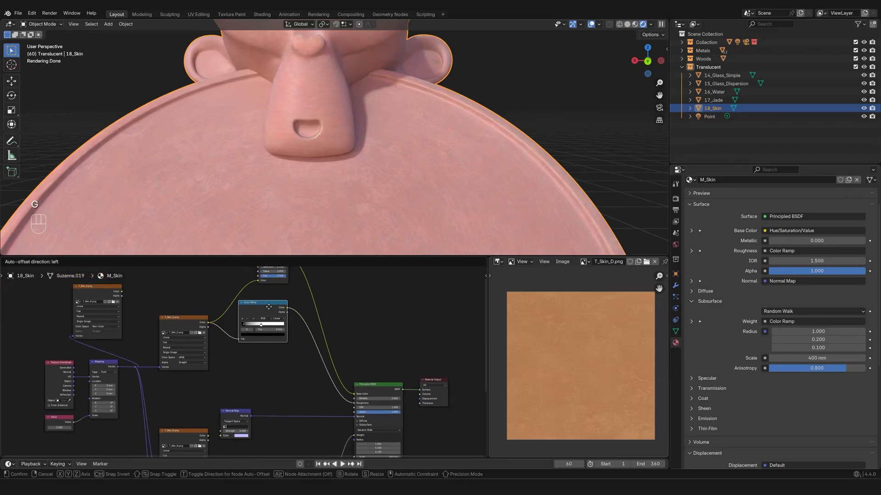
{"action": "left_click", "coordinate": [261, 315]}
{"action": "left_click", "coordinate": [180, 334]}
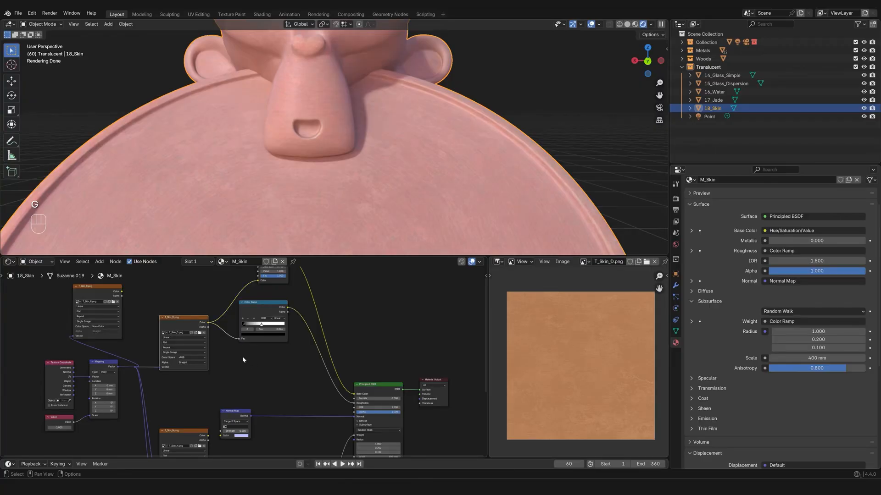
{"action": "left_click", "coordinate": [276, 318]}
Add a Bump node below the Color Ramp and connect the ramp's Color output to its Height input.
{"action": "key", "text": "shift+a"}
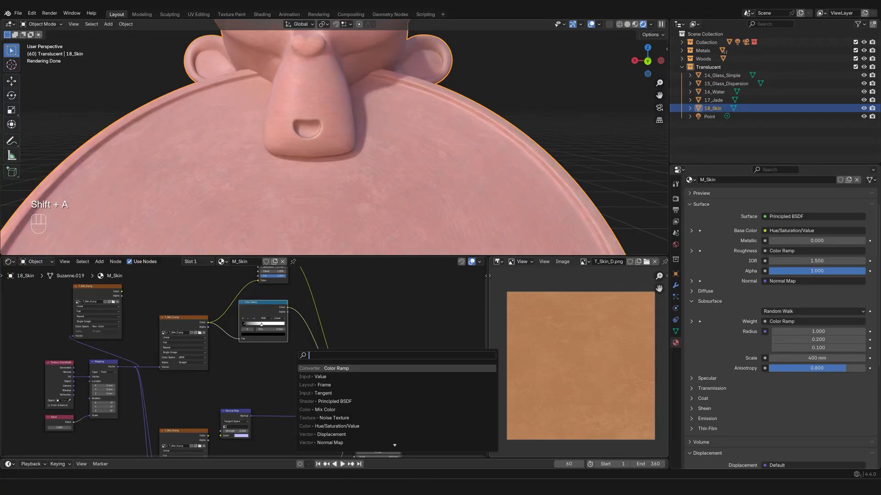
{"action": "type", "text": "bump"}
{"action": "key", "text": "Return"}
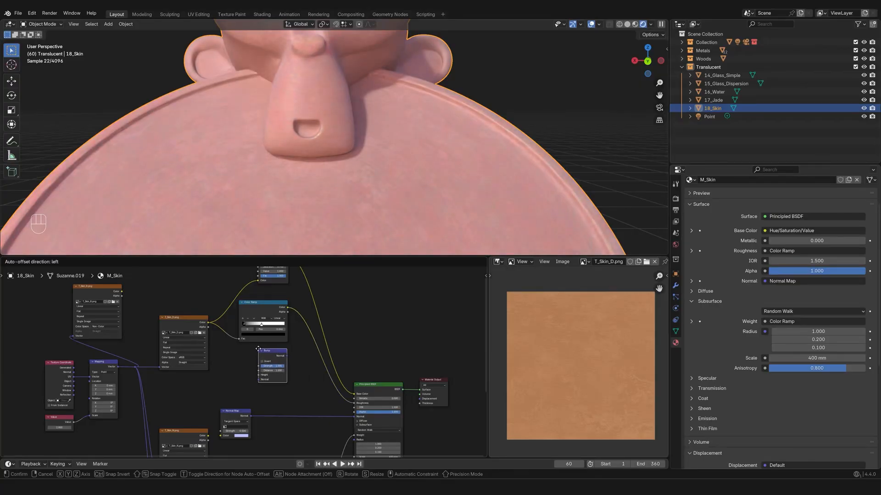
{"action": "left_click", "coordinate": [253, 349]}
{"action": "left_click_drag", "start_coordinate": [288, 307], "coordinate": [259, 375]}
{"action": "middle_click_drag", "start_coordinate": [259, 375], "coordinate": [230, 366]}
Preview the Bump node, connect its output to the Principled BSDF's Normal input, and preview the full skin shader.
{"action": "left_click", "coordinate": [249, 353], "text": "ctrl+shift"}
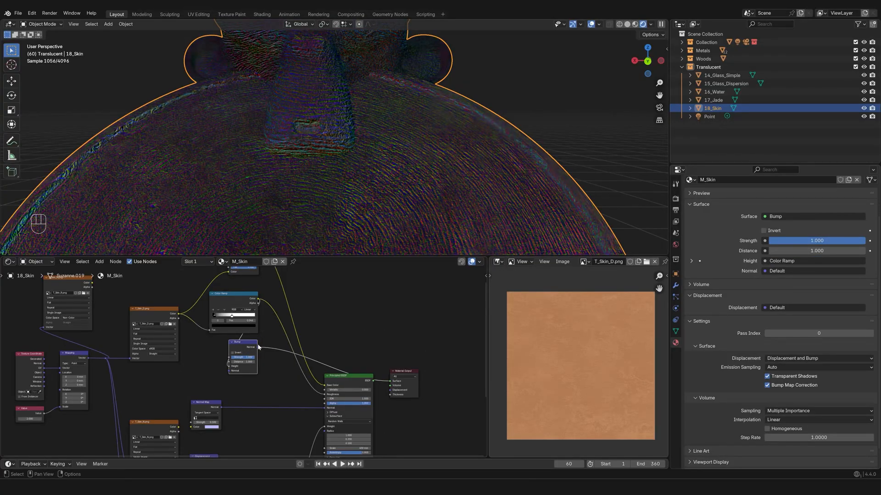
{"action": "left_click_drag", "start_coordinate": [258, 347], "coordinate": [321, 410]}
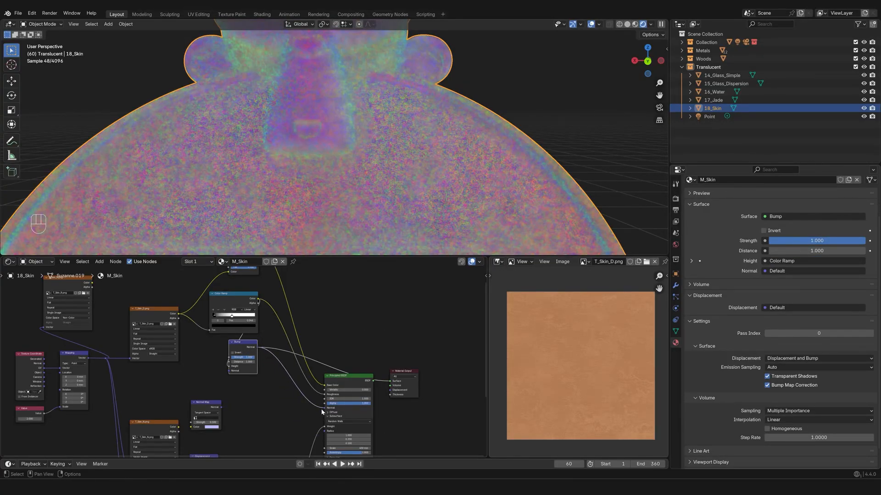
{"action": "left_click", "coordinate": [351, 380], "text": "ctrl+shift"}
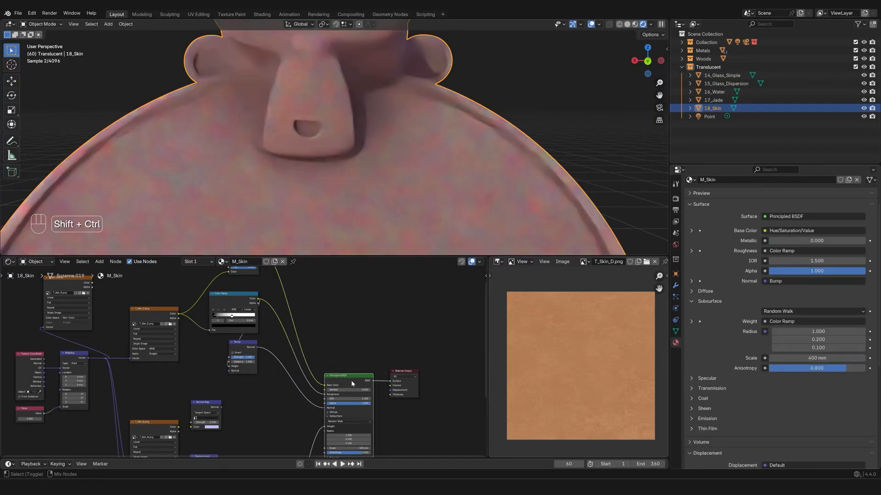
Set the Bump node's Strength to 0.2 to soften the skin's surface detail.
{"action": "middle_click_drag", "start_coordinate": [364, 213], "coordinate": [182, 199]}
{"action": "scroll", "coordinate": [329, 155], "scroll_direction": "up", "scroll_amount": 3}
{"action": "scroll", "coordinate": [248, 376], "scroll_direction": "up", "scroll_amount": 2}
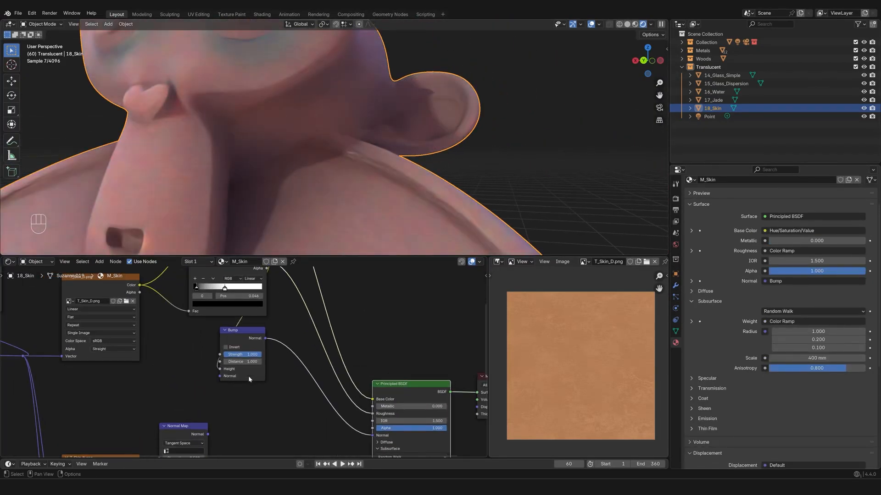
{"action": "mouse_move", "coordinate": [249, 376]}
{"action": "middle_mouse_down"}
{"action": "mouse_move", "coordinate": [302, 399]}
{"action": "mouse_move", "coordinate": [238, 369]}
{"action": "middle_mouse_up"}
{"action": "scroll", "coordinate": [244, 360], "scroll_direction": "up", "scroll_amount": 3}
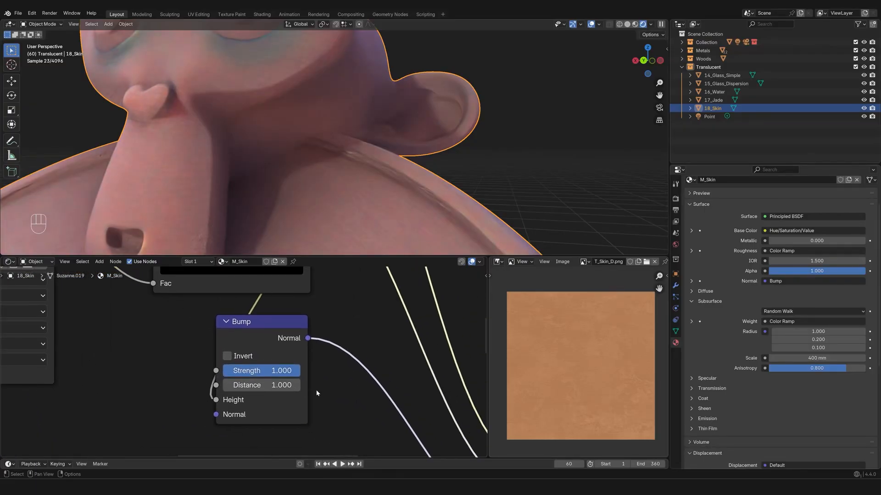
{"action": "left_click", "coordinate": [277, 372]}
{"action": "type", "text": ".2"}
{"action": "key", "text": "Return"}
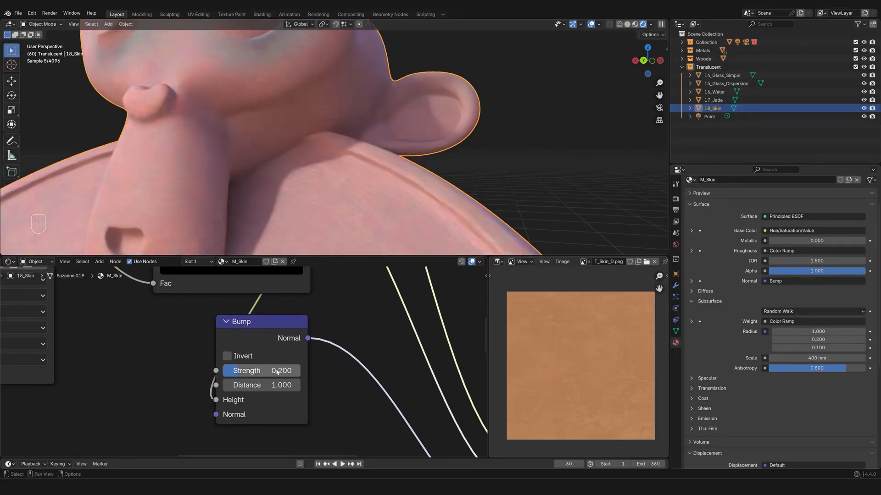
Inspect the bumped skin surface from several sides and review how T_Skin_D.png drives color, roughness and bump in the node tree.
{"action": "scroll", "coordinate": [363, 184], "scroll_direction": "down", "scroll_amount": 6}
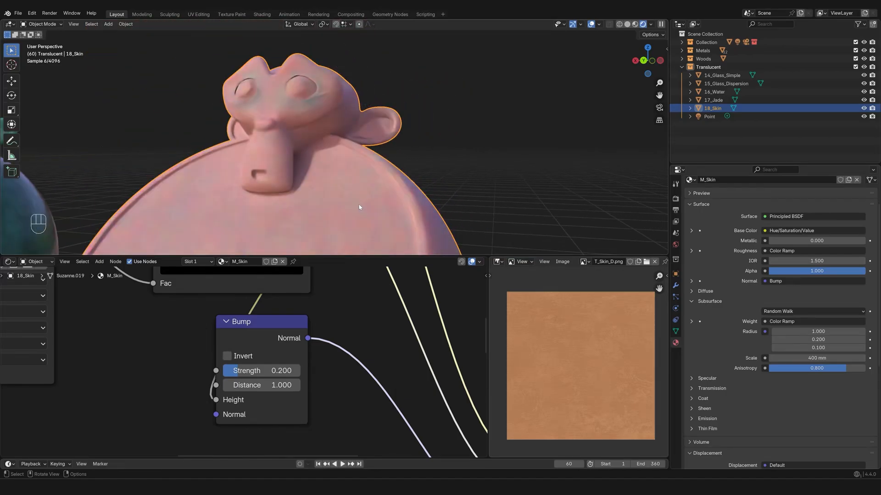
{"action": "middle_click_drag", "start_coordinate": [342, 190], "coordinate": [350, 161]}
{"action": "middle_click_drag", "start_coordinate": [352, 197], "coordinate": [303, 196]}
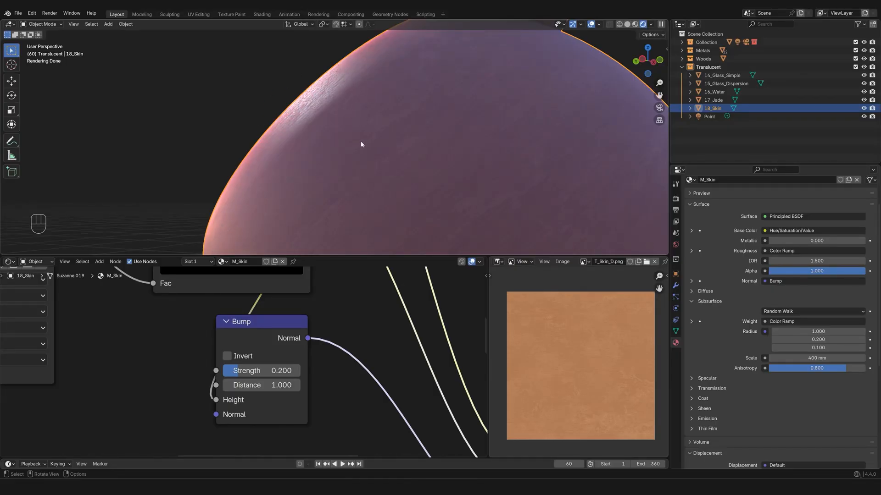
{"action": "scroll", "coordinate": [361, 145], "scroll_direction": "down", "scroll_amount": 10}
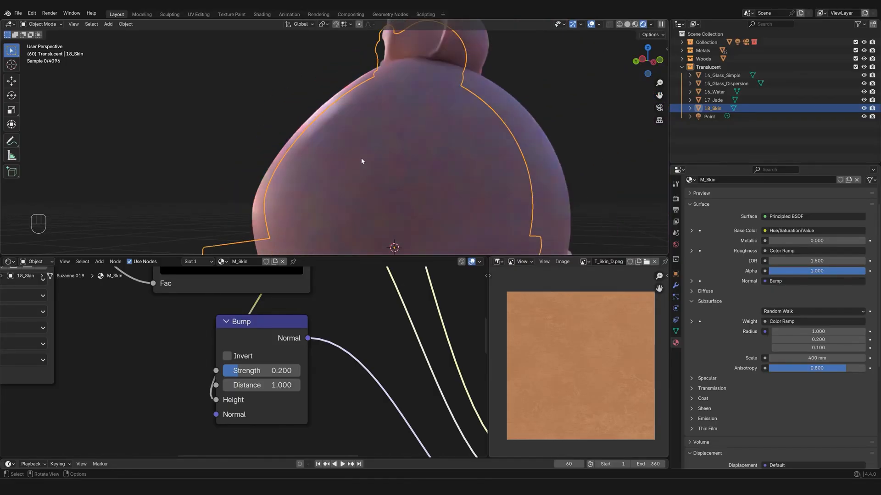
{"action": "middle_click_drag", "start_coordinate": [362, 158], "coordinate": [350, 174]}
{"action": "scroll", "coordinate": [344, 314], "scroll_direction": "down", "scroll_amount": 5}
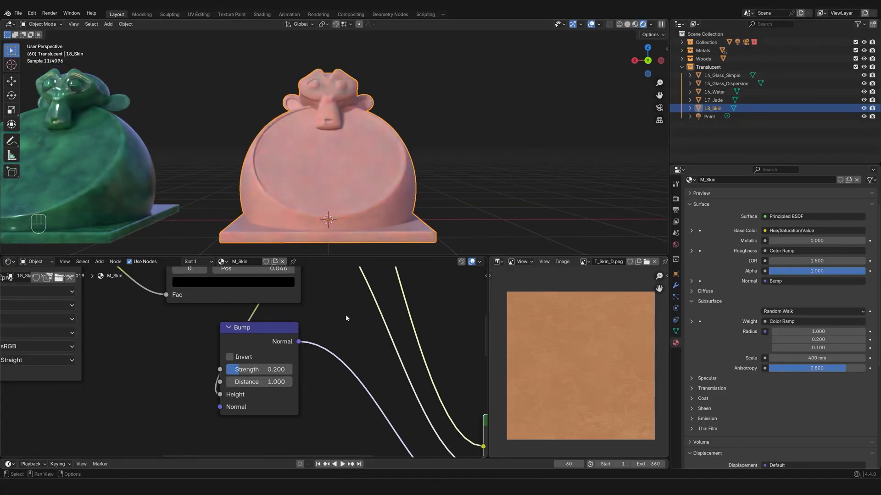
{"action": "middle_click_drag", "start_coordinate": [336, 317], "coordinate": [382, 328]}
{"action": "scroll", "coordinate": [386, 343], "scroll_direction": "down", "scroll_amount": 4}
{"action": "scroll", "coordinate": [351, 346], "scroll_direction": "down", "scroll_amount": 2}
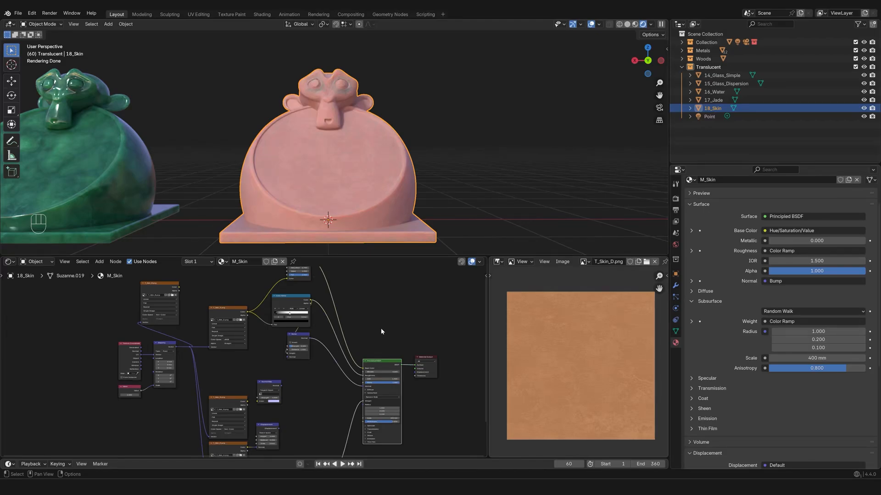
{"action": "middle_click_drag", "start_coordinate": [232, 399], "coordinate": [269, 418]}
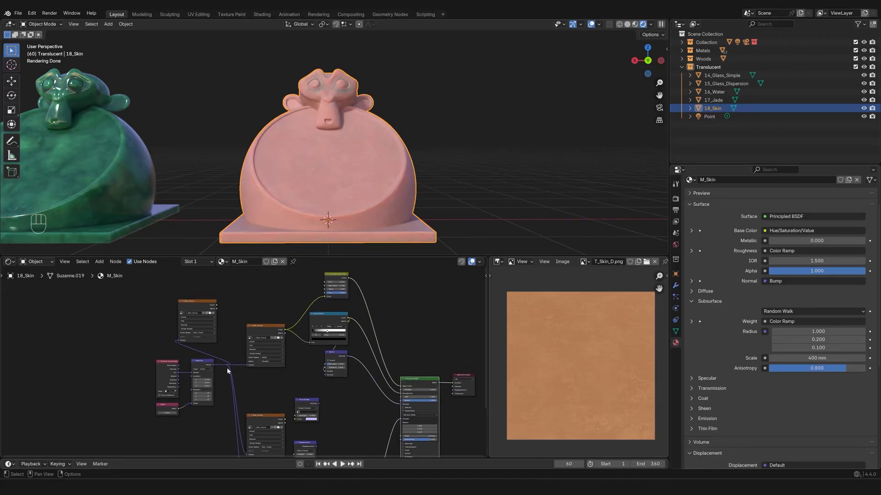
{"action": "left_click", "coordinate": [267, 333]}
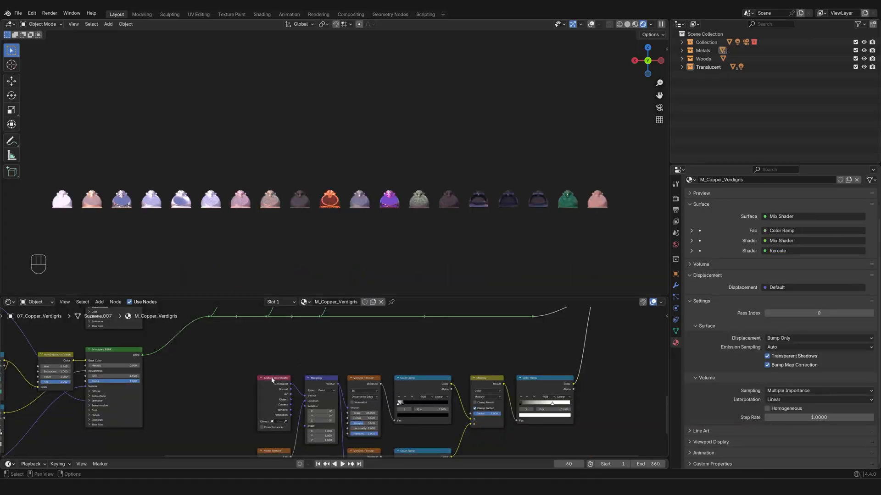
Trace the M_Copper_Verdigris mask from Texture Coordinate through Mapping, Voronoi Texture, Color Ramp and Multiply to the final Mix Shader and Material Output.
{"action": "left_click", "coordinate": [272, 379]}
{"action": "left_click", "coordinate": [320, 379]}
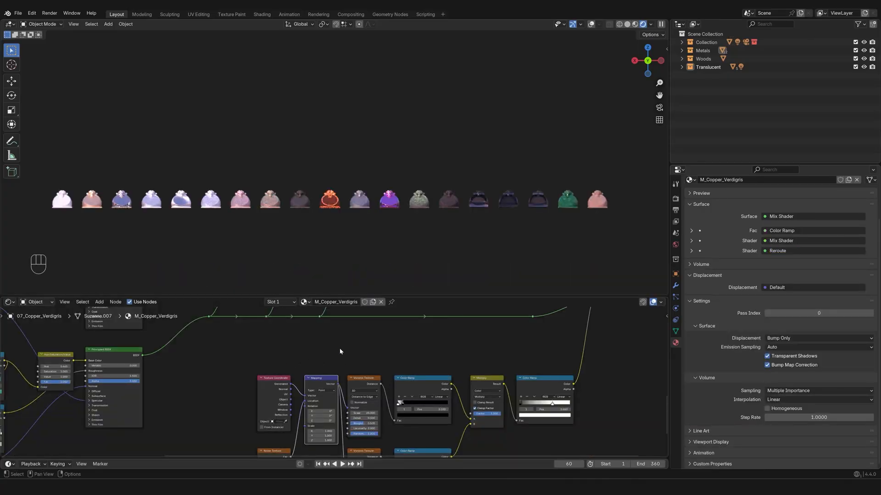
{"action": "left_click", "coordinate": [361, 378]}
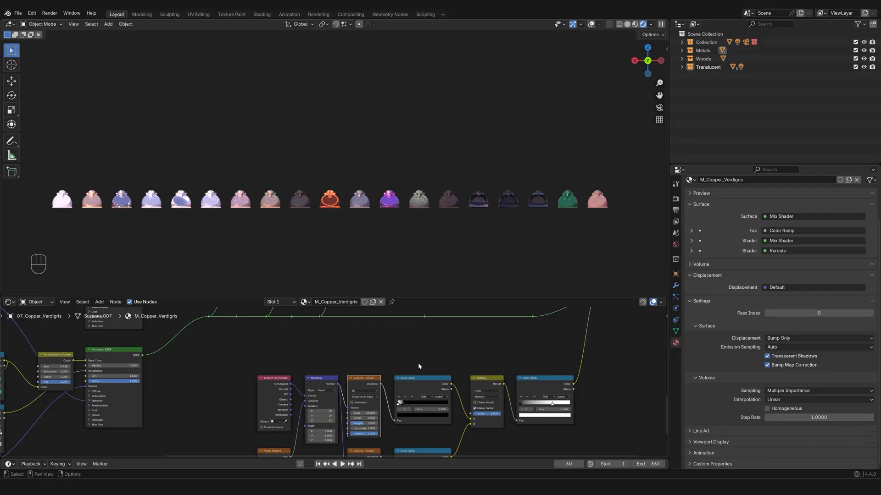
{"action": "left_click", "coordinate": [418, 383]}
{"action": "scroll", "coordinate": [399, 365], "scroll_direction": "down", "scroll_amount": 2}
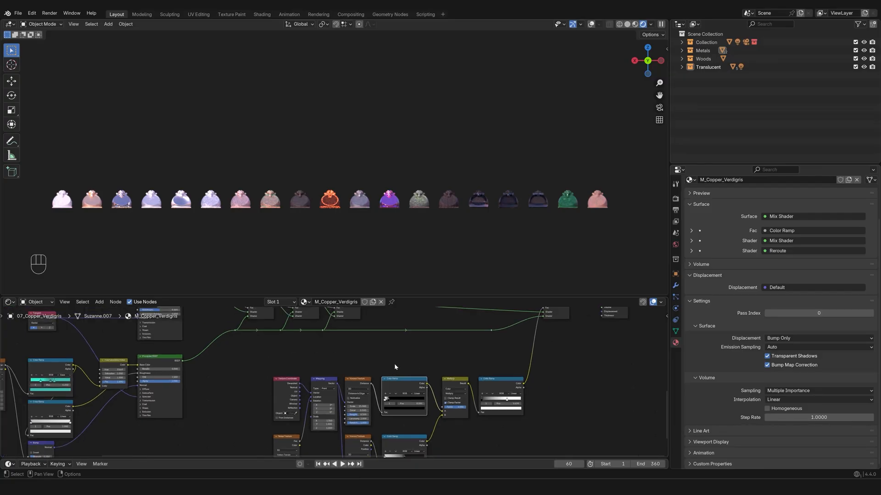
{"action": "middle_click_drag", "start_coordinate": [394, 364], "coordinate": [434, 408]}
{"action": "left_click", "coordinate": [499, 425]}
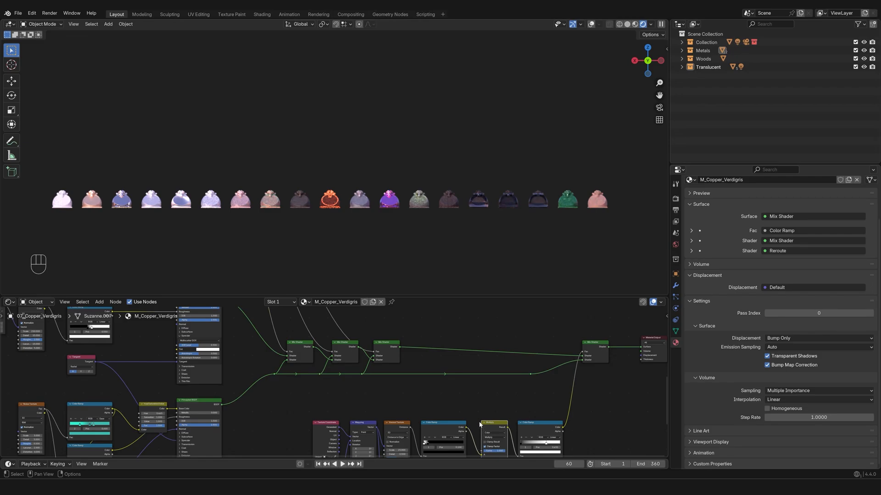
{"action": "left_click", "coordinate": [395, 354]}
{"action": "scroll", "coordinate": [502, 390], "scroll_direction": "down", "scroll_amount": 1}
{"action": "middle_click_drag", "start_coordinate": [502, 390], "coordinate": [288, 400]}
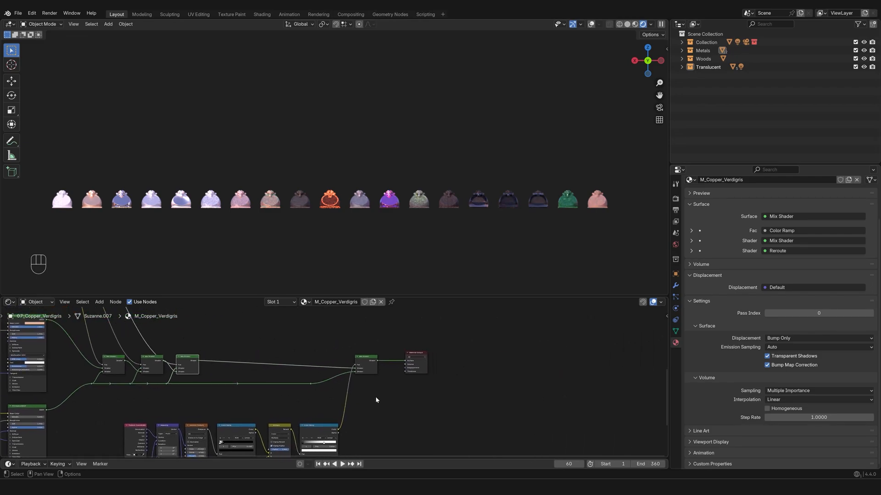
{"action": "scroll", "coordinate": [435, 388], "scroll_direction": "up", "scroll_amount": 4}
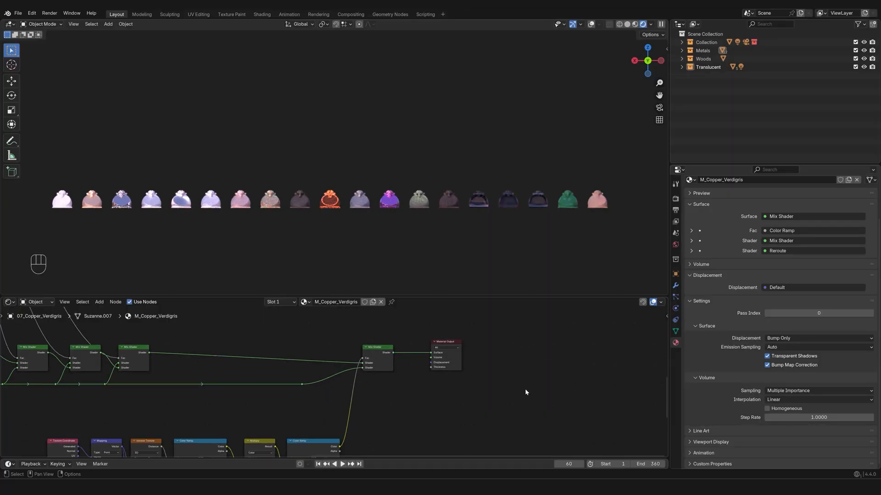
Examine the overall layout of the M_Copper_Verdigris node tree, comparing the verdigris shader branch with the Voronoi-based mask branch.
{"action": "scroll", "coordinate": [526, 393], "scroll_direction": "down", "scroll_amount": 1}
{"action": "scroll", "coordinate": [526, 392], "scroll_direction": "down", "scroll_amount": 8}
{"action": "middle_click_drag", "start_coordinate": [281, 397], "coordinate": [390, 362]}
{"action": "scroll", "coordinate": [273, 398], "scroll_direction": "up", "scroll_amount": 1}
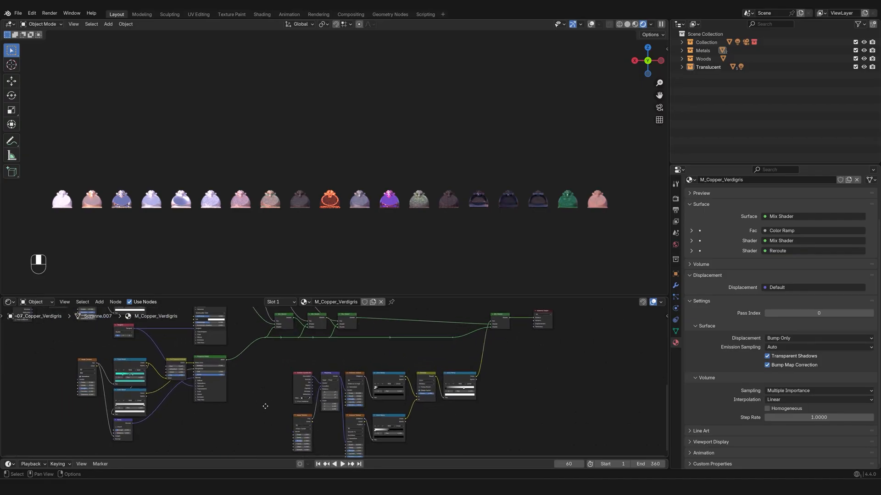
{"action": "middle_click_drag", "start_coordinate": [271, 401], "coordinate": [318, 380]}
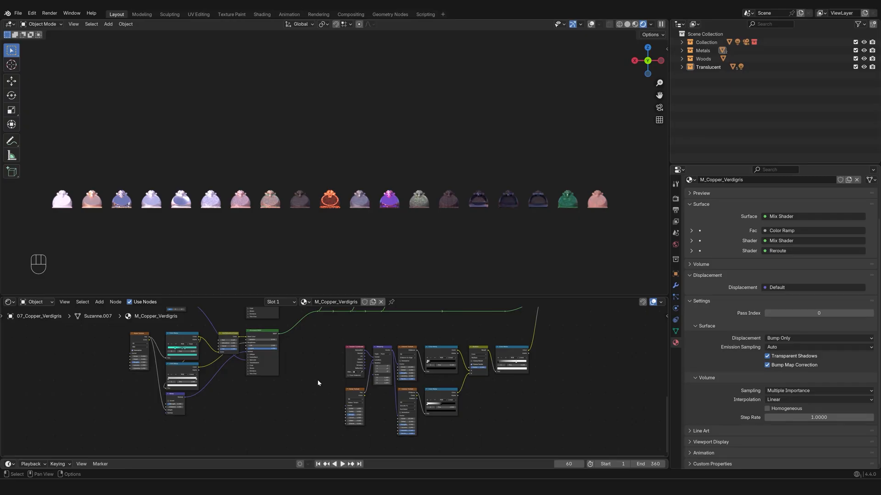
{"action": "middle_click_drag", "start_coordinate": [317, 380], "coordinate": [346, 389]}
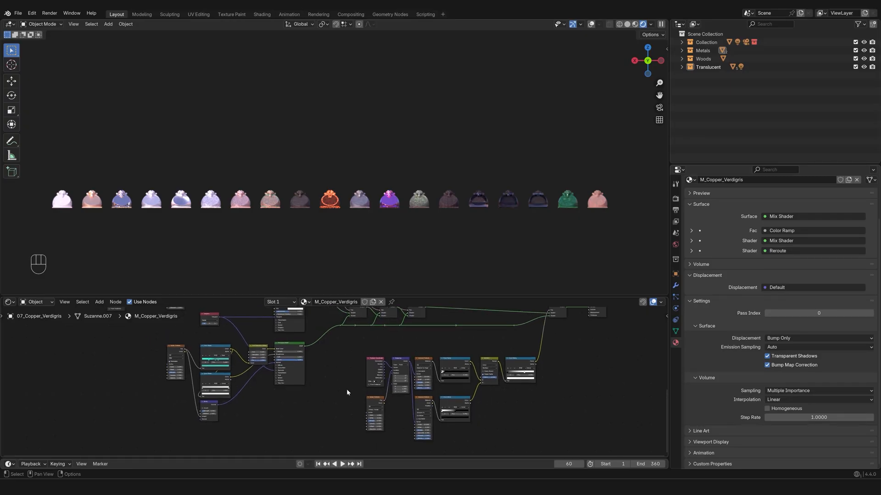
{"action": "scroll", "coordinate": [347, 390], "scroll_direction": "up", "scroll_amount": 2}
{"action": "middle_click_drag", "start_coordinate": [343, 392], "coordinate": [324, 383]}
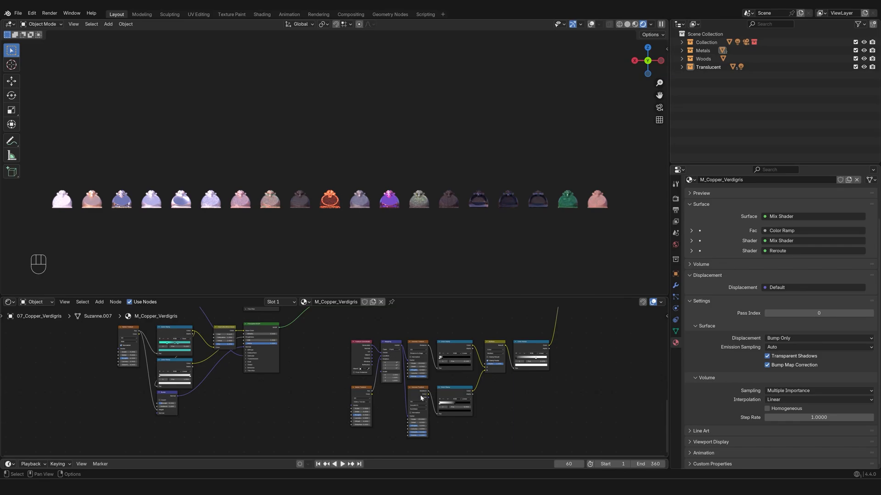
{"action": "scroll", "coordinate": [528, 390], "scroll_direction": "down", "scroll_amount": 2}
{"action": "middle_click_drag", "start_coordinate": [412, 345], "coordinate": [456, 383]}
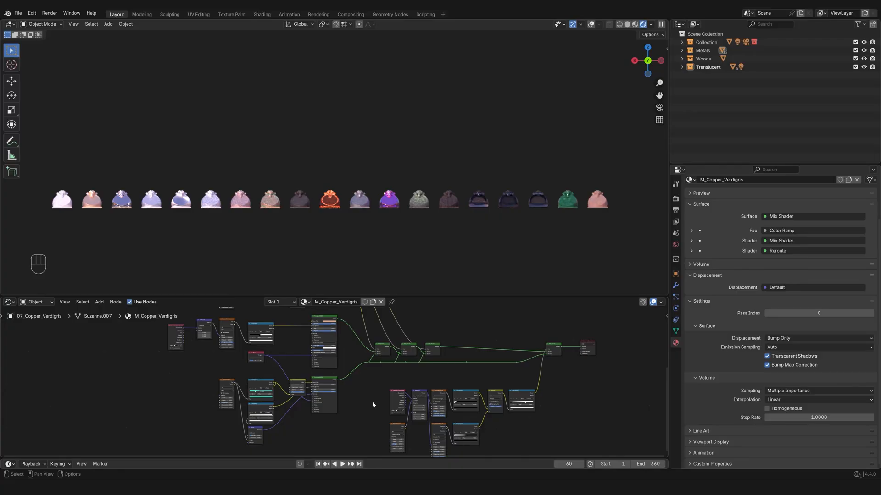
{"action": "scroll", "coordinate": [483, 395], "scroll_direction": "up", "scroll_amount": 2}
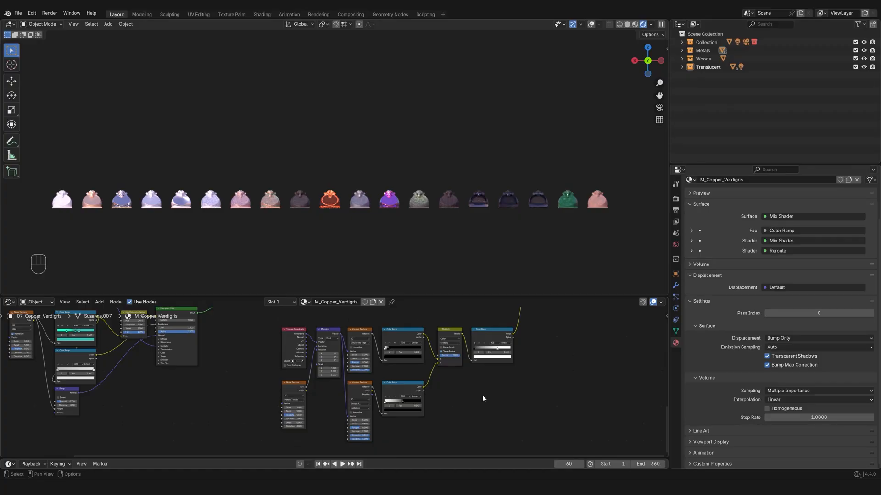
{"action": "scroll", "coordinate": [483, 395], "scroll_direction": "down", "scroll_amount": 2}
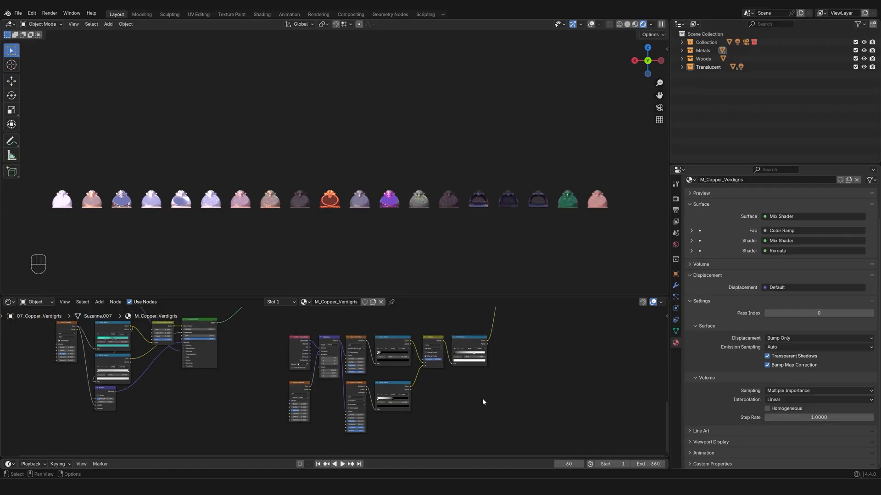
{"action": "scroll", "coordinate": [482, 400], "scroll_direction": "up", "scroll_amount": 1}
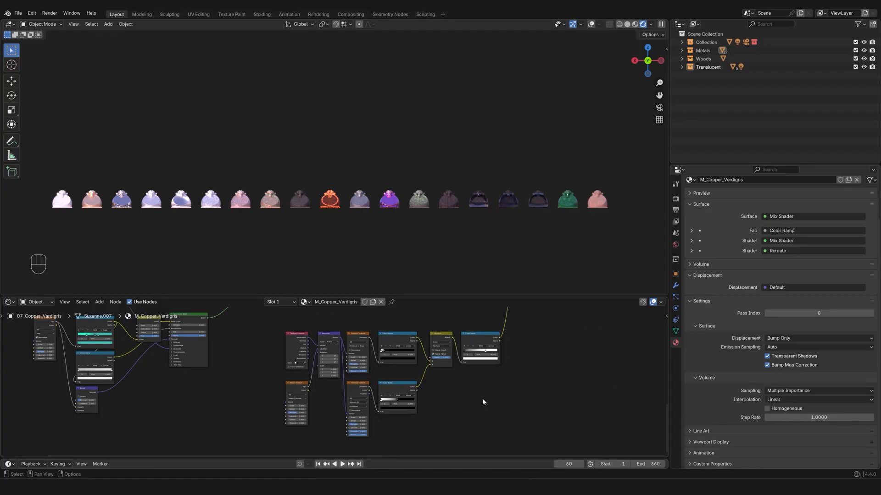